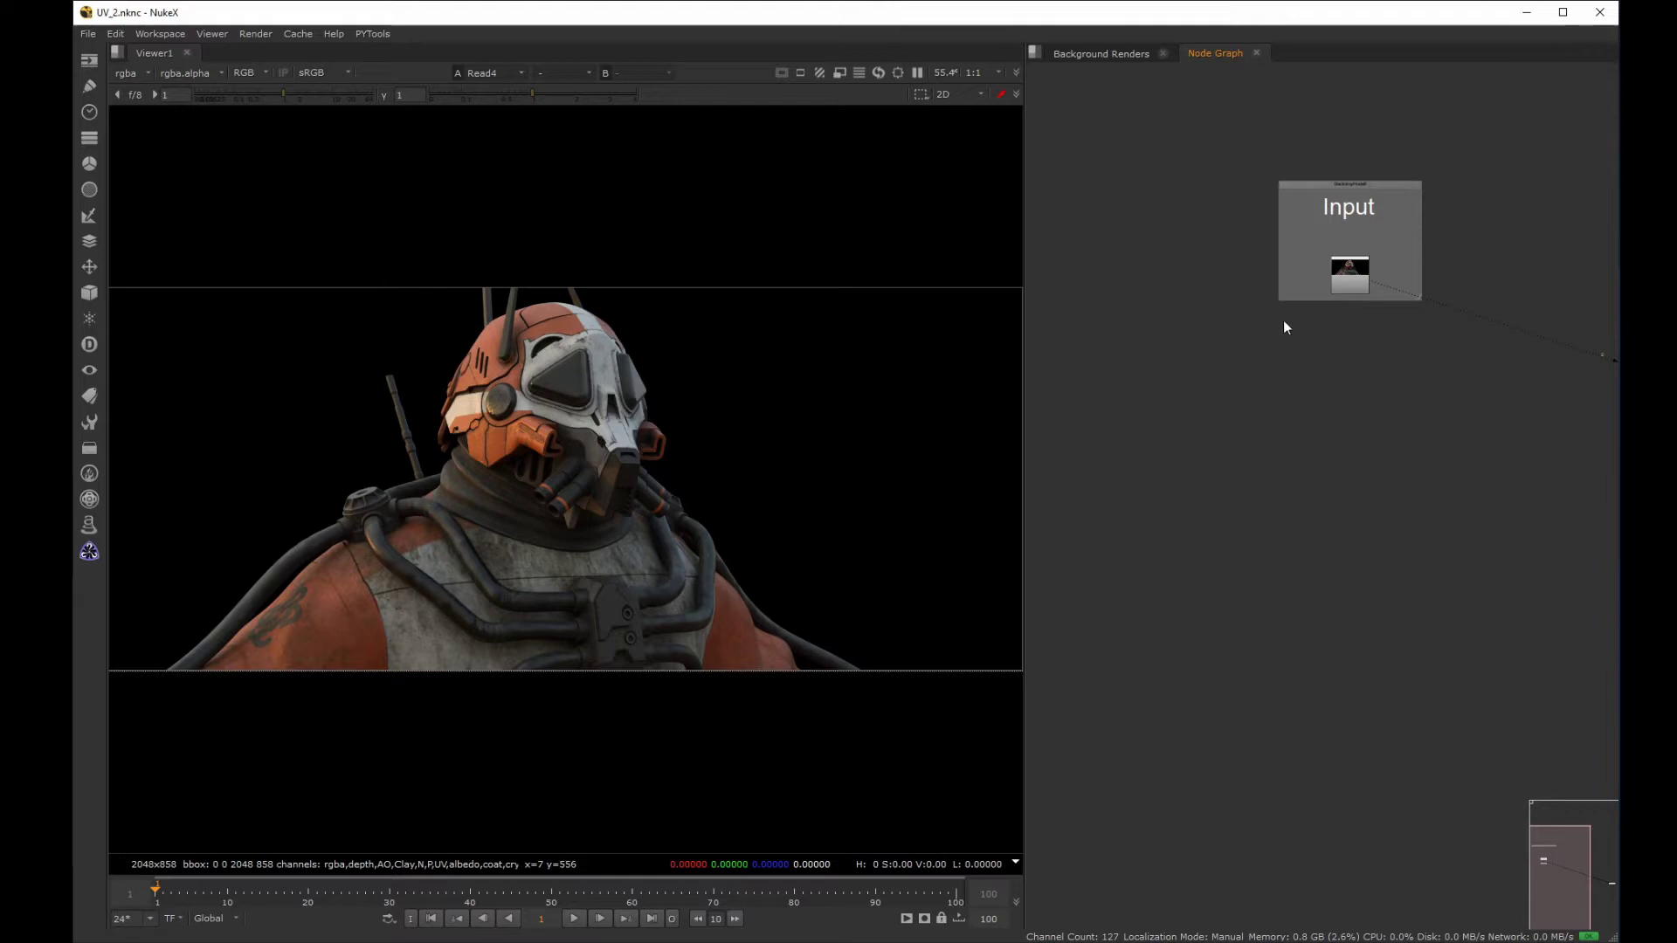
# Add a RotoPaint node below the input Read node and activate its Brush tool.
pyautogui.click(1306, 334)
pyautogui.press('p')
pyautogui.moveTo(499, 574); pyautogui.dragTo(455, 506, button='middle')
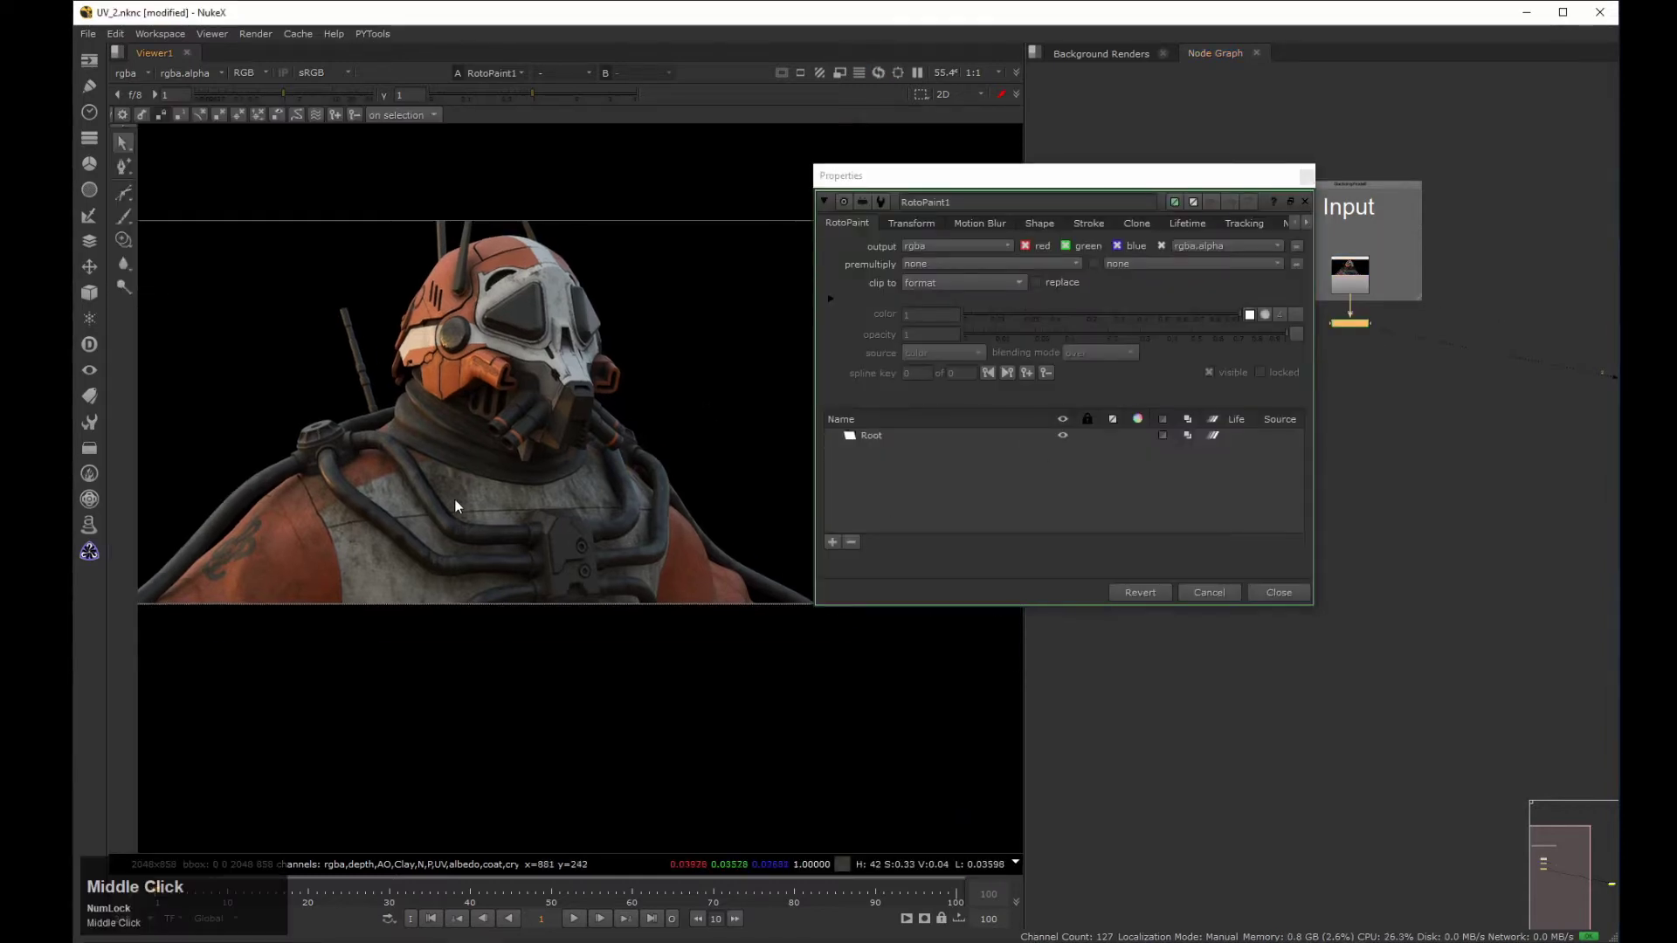
pyautogui.moveTo(349, 512); pyautogui.dragTo(427, 460, button='middle')
pyautogui.moveTo(931, 178); pyautogui.dragTo(1146, 119)
pyautogui.press('n')
# Paint eight short white strokes across the front chest cable as a test, and delete the RotoPaint node.
pyautogui.moveTo(301, 428); pyautogui.dragTo(371, 442, button='middle')
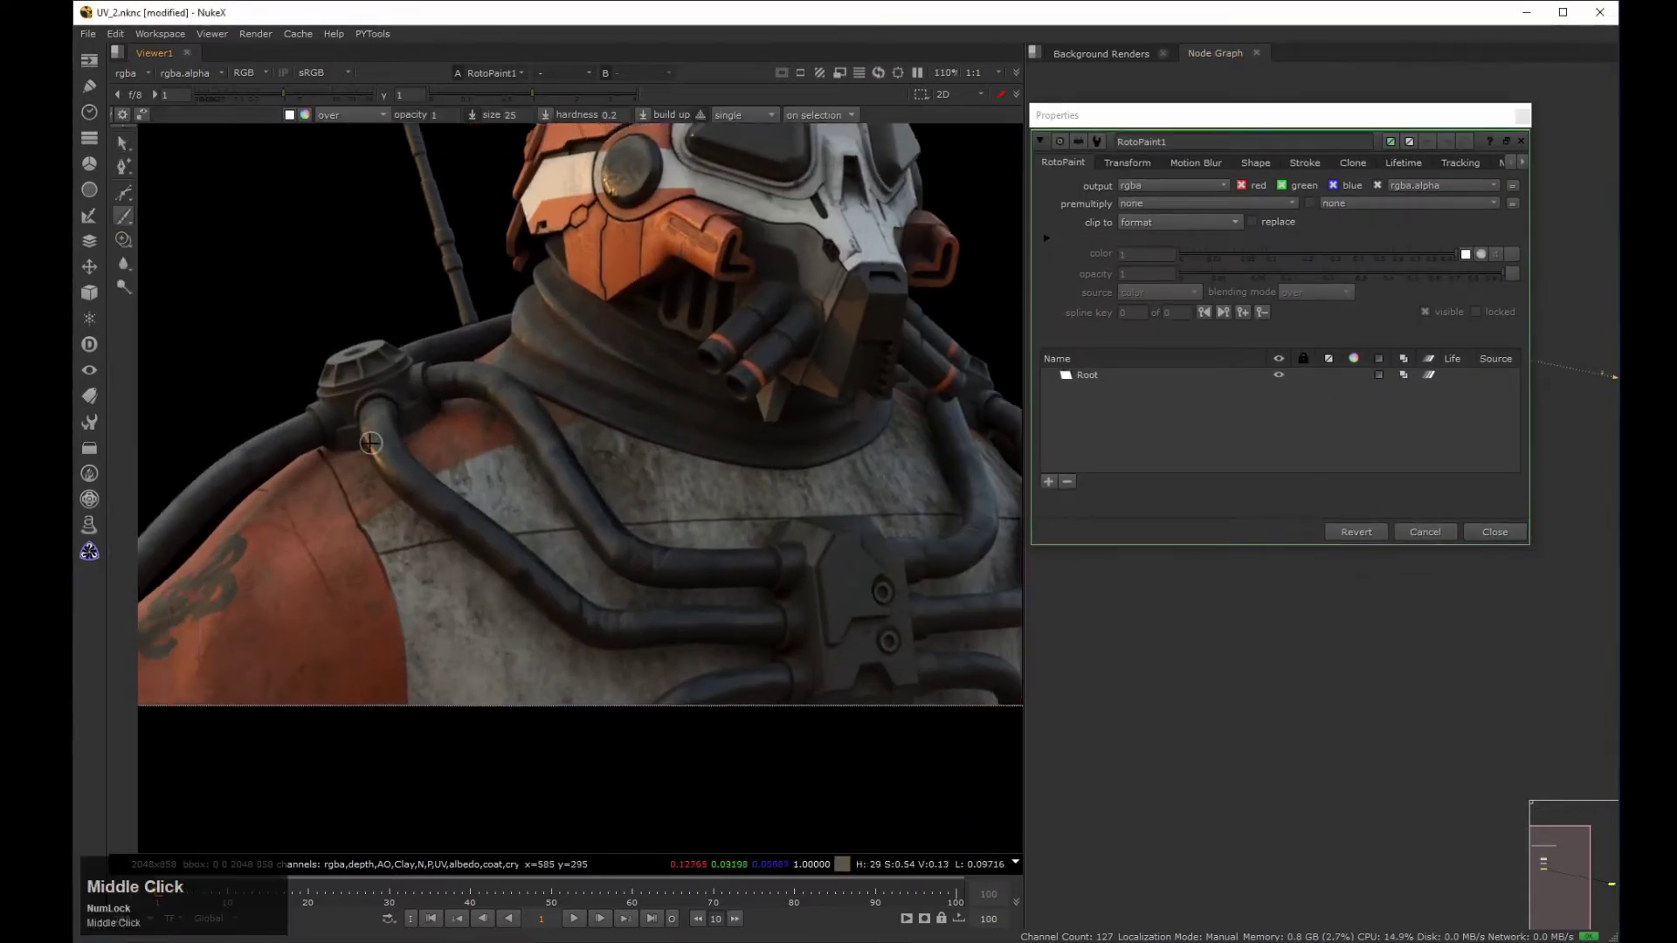
pyautogui.scroll(3, 370, 443)
pyautogui.moveTo(382, 468); pyautogui.dragTo(428, 444)
pyautogui.moveTo(422, 525); pyautogui.dragTo(486, 504)
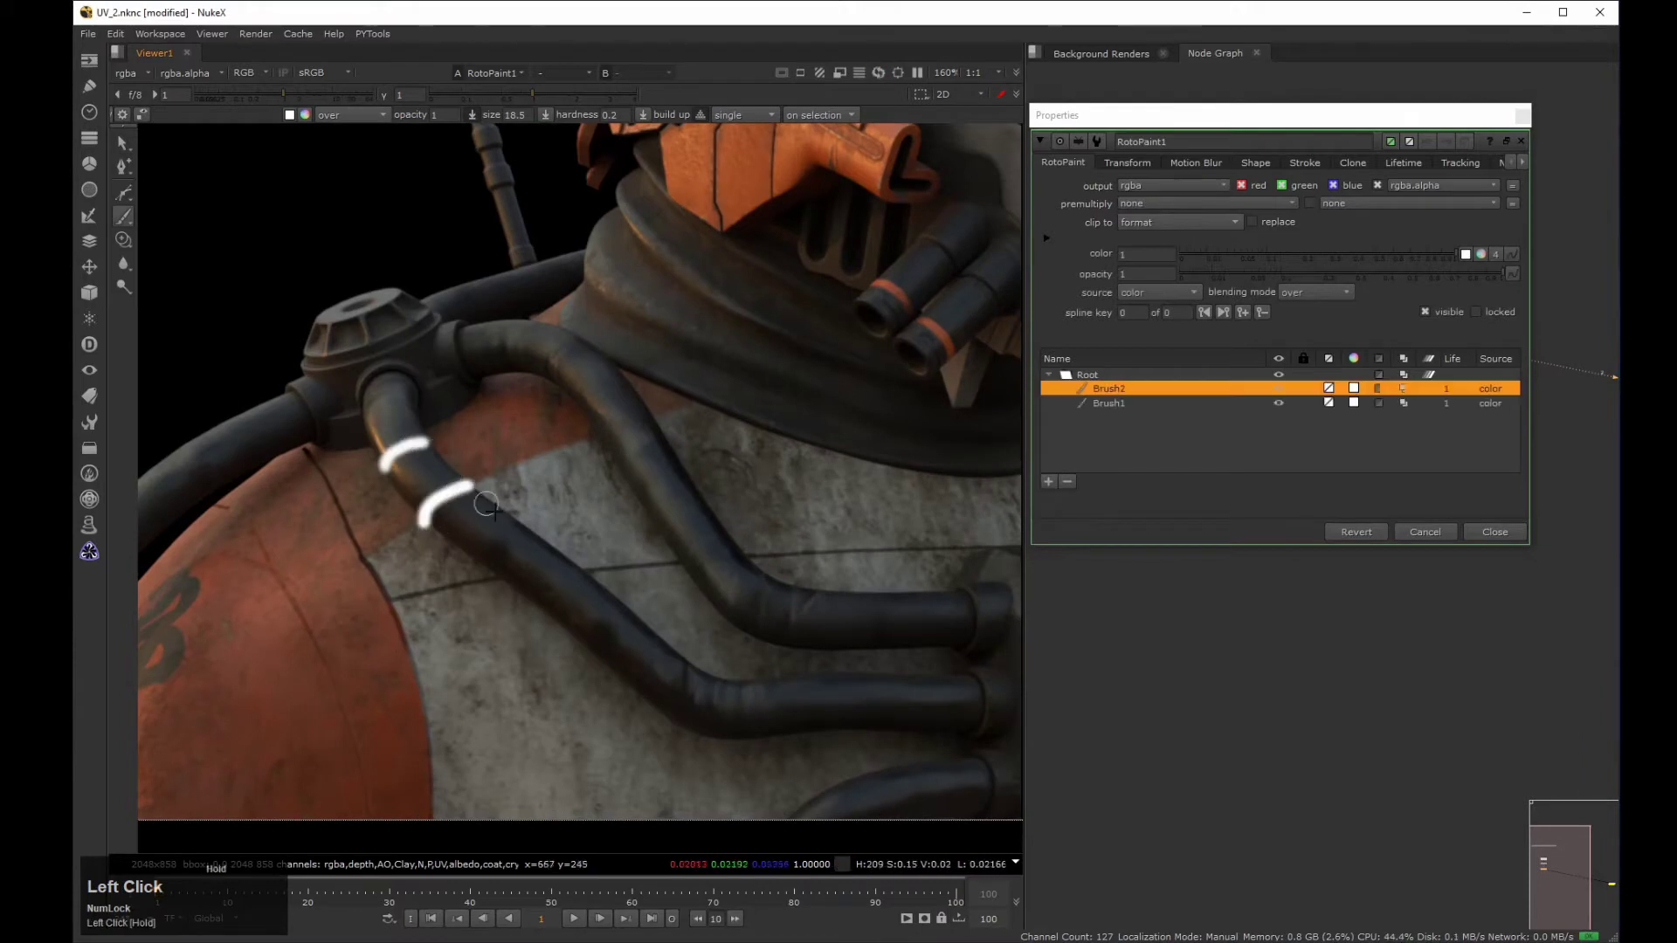
pyautogui.moveTo(486, 569); pyautogui.dragTo(525, 531)
pyautogui.moveTo(550, 613); pyautogui.dragTo(596, 583)
pyautogui.moveTo(603, 663); pyautogui.dragTo(650, 637)
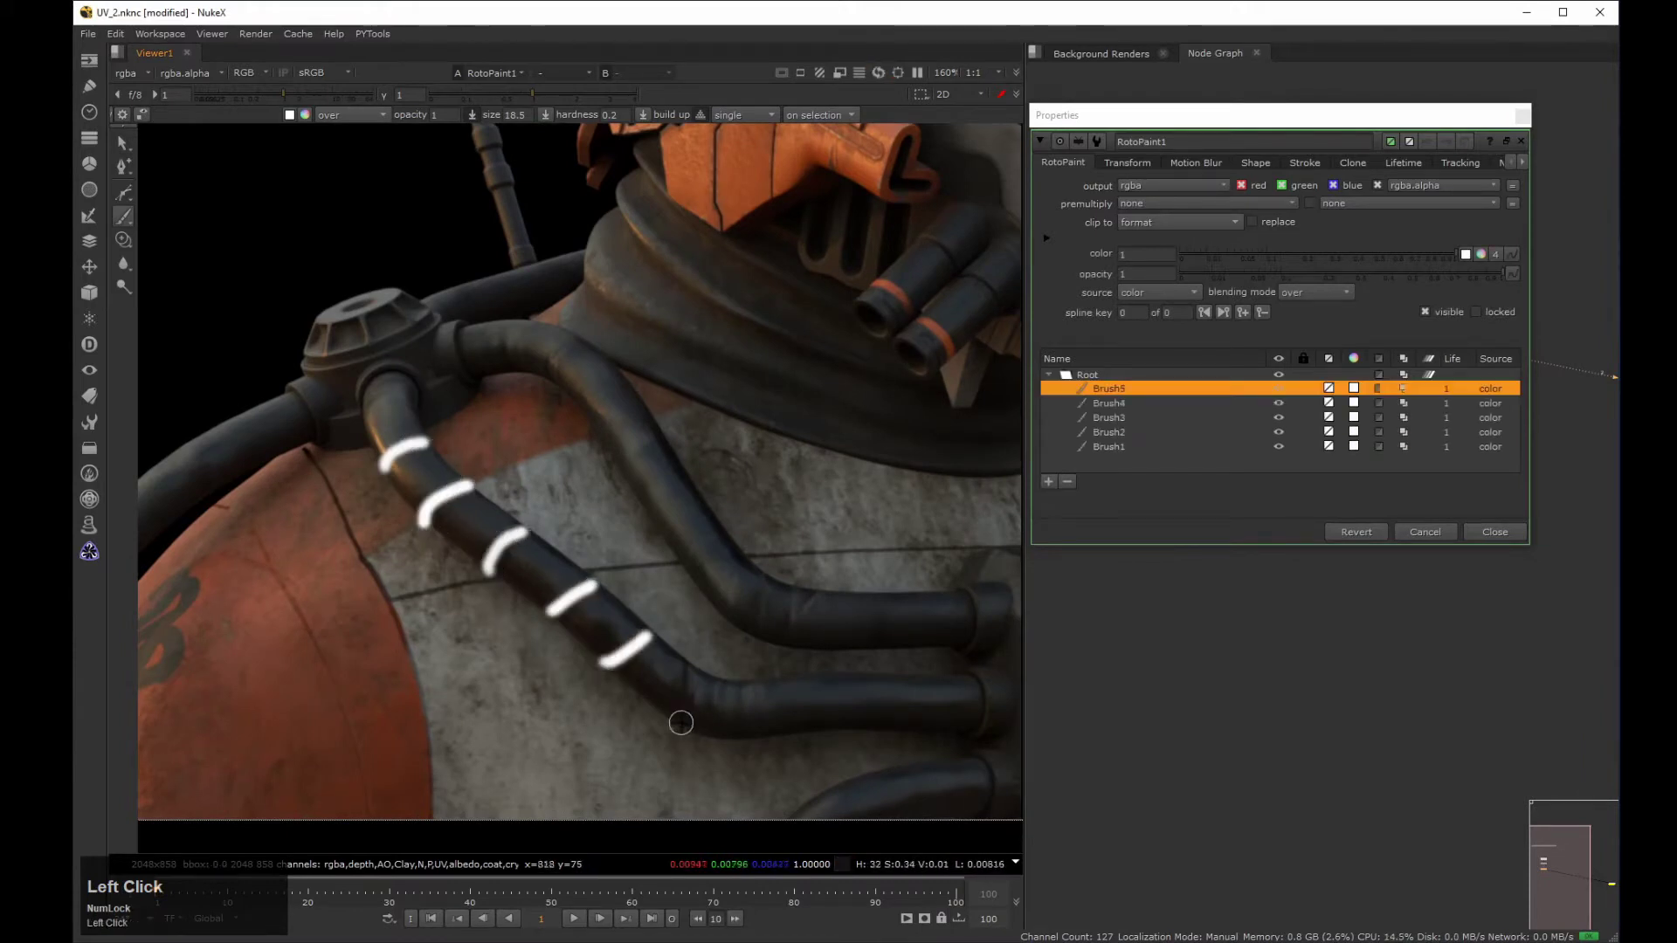
pyautogui.moveTo(682, 723); pyautogui.dragTo(719, 674)
pyautogui.moveTo(798, 730); pyautogui.dragTo(809, 675)
pyautogui.moveTo(924, 728); pyautogui.dragTo(938, 678)
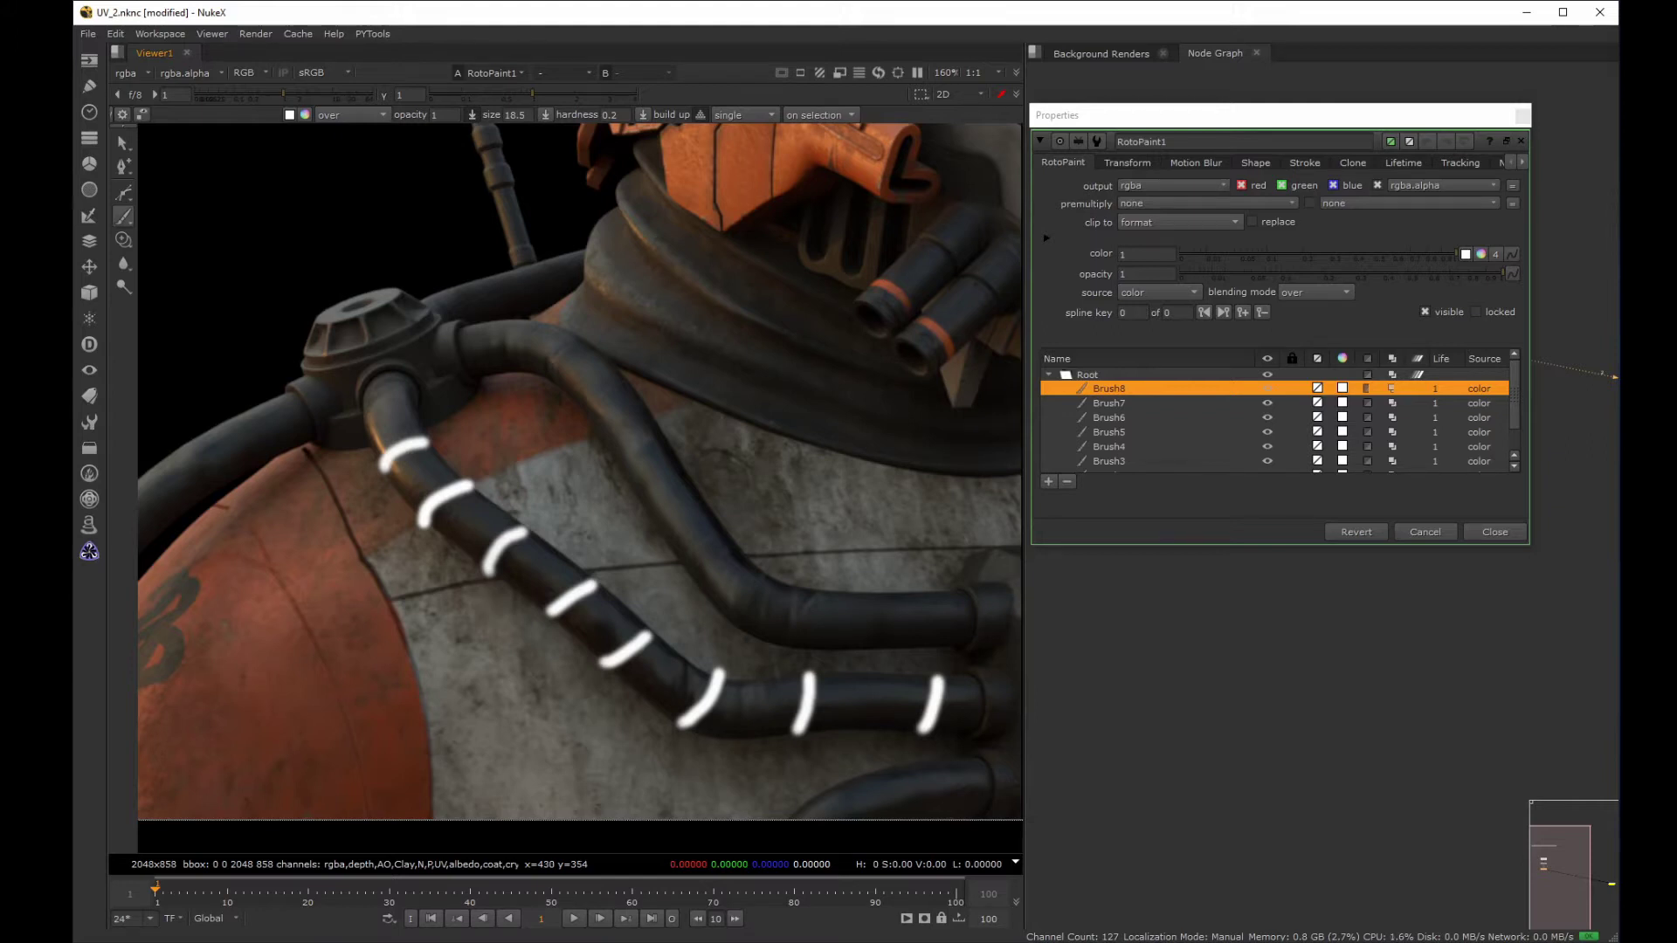
pyautogui.click(1519, 140)
pyautogui.press('Delete')
# Add a Shuffle node after the input Read node that routes the UV layer into rgba.
pyautogui.press('Tab')
pyautogui.write('shuf')
pyautogui.press('Down')
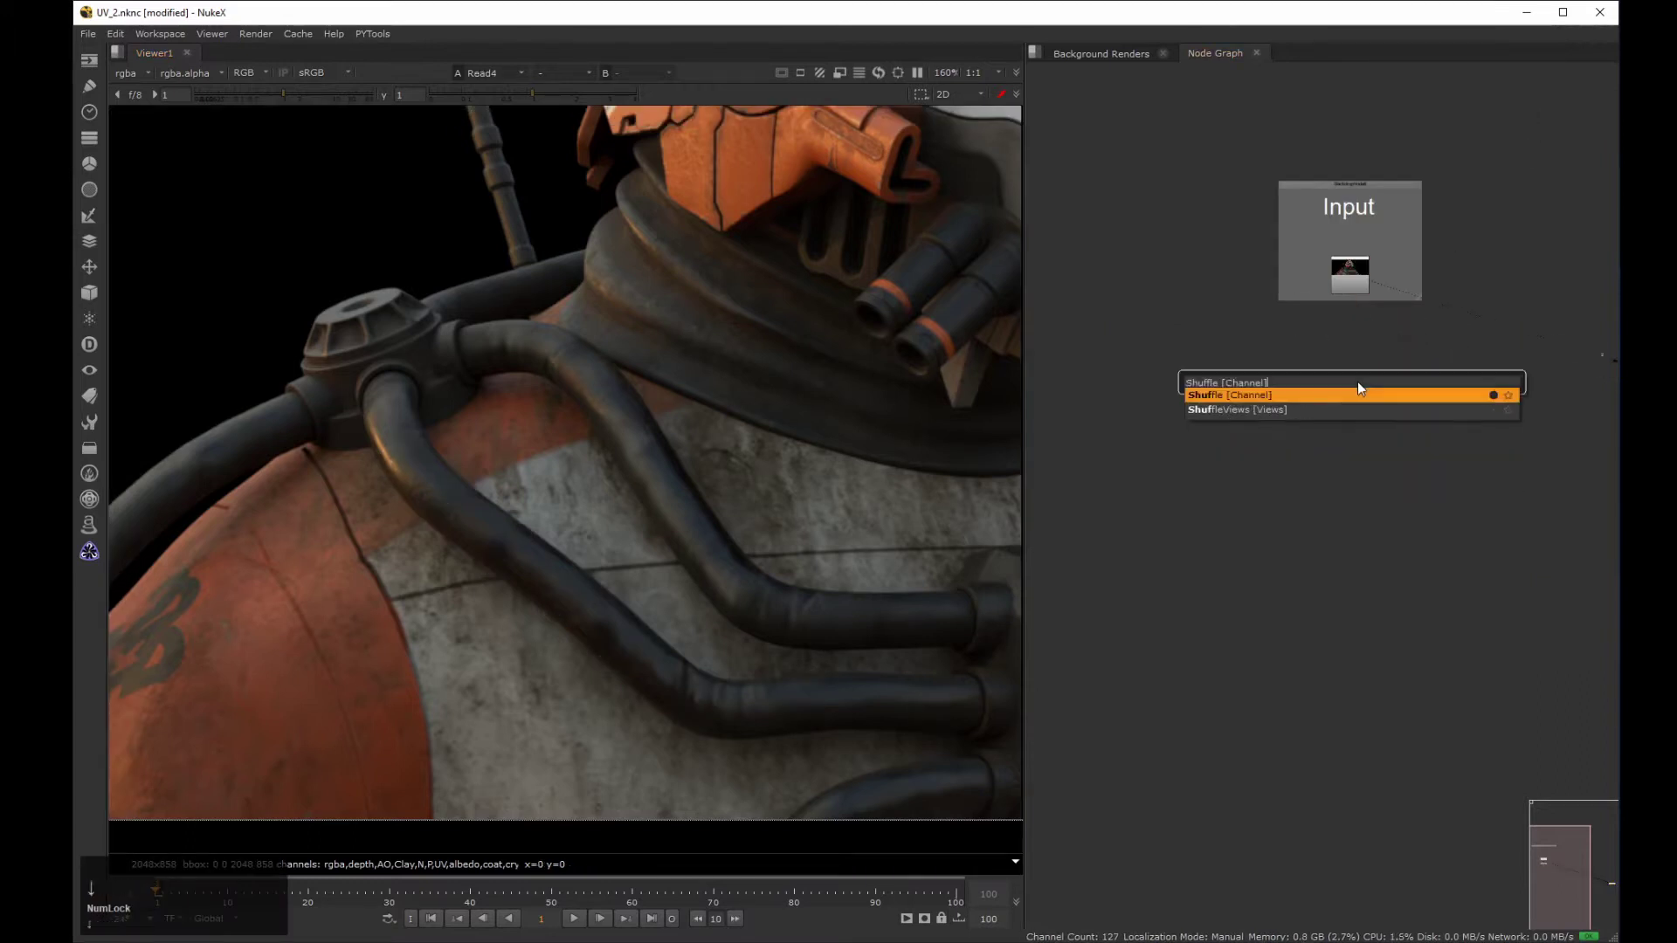
pyautogui.click(1357, 394)
pyautogui.moveTo(952, 386); pyautogui.dragTo(982, 464)
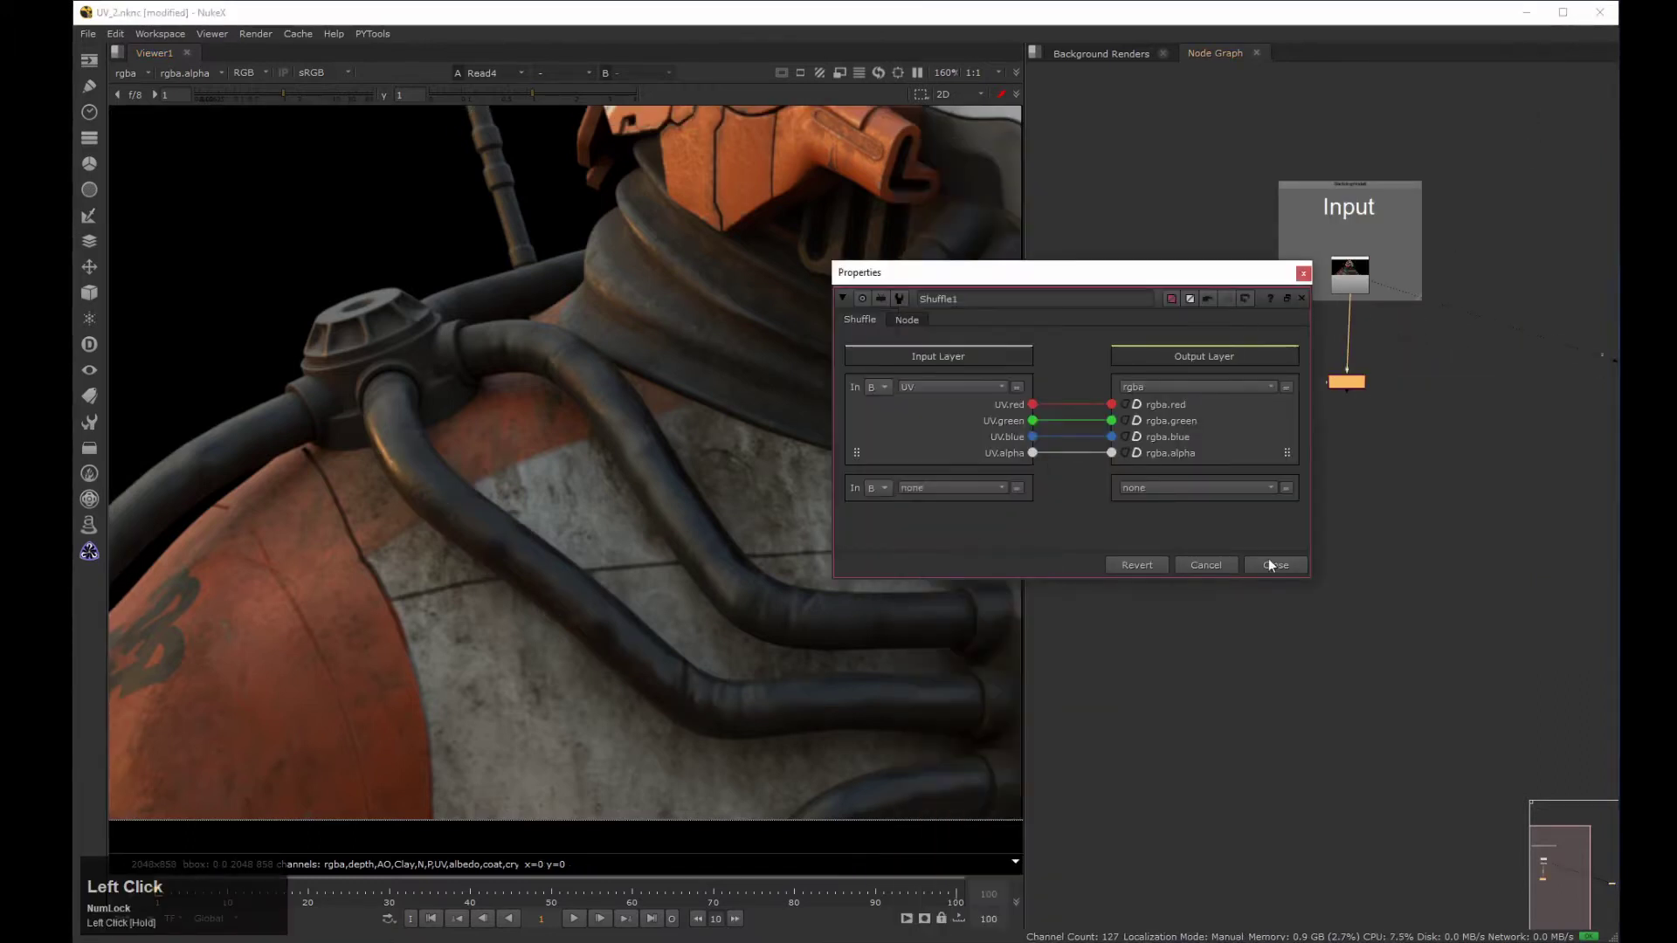
pyautogui.click(1265, 559)
# Route the Shuffle's input through dots and place the node in a side branch left of the Read node.
pyautogui.moveTo(1339, 339); pyautogui.dragTo(1209, 354, button='middle')
pyautogui.keyDown('ctrl'); pyautogui.click(1218, 353); pyautogui.keyUp('ctrl')
pyautogui.moveTo(1216, 398); pyautogui.dragTo(1104, 362)
pyautogui.moveTo(1138, 429); pyautogui.dragTo(1182, 423, button='middle')
pyautogui.moveTo(1146, 398); pyautogui.dragTo(1070, 398)
# Add an STMap node with both its channels and UV channels set to rgb.
pyautogui.click(1151, 440)
pyautogui.press('Tab')
pyautogui.write('stm')
pyautogui.press('Return')
pyautogui.click(766, 442)
pyautogui.click(769, 490)
pyautogui.click(774, 461)
pyautogui.click(774, 490)
pyautogui.click(1089, 591)
# Connect the STMap's stmap input to the Shuffle and route the connection through a corner dot.
pyautogui.scroll(3, 1163, 448)
pyautogui.moveTo(1163, 448); pyautogui.dragTo(1251, 471, button='middle')
pyautogui.moveTo(1254, 462); pyautogui.dragTo(1106, 400)
pyautogui.moveTo(1290, 482); pyautogui.dragTo(1221, 507)
pyautogui.keyDown('ctrl'); pyautogui.moveTo(1153, 458); pyautogui.dragTo(1093, 509); pyautogui.keyUp('ctrl')
# Check the full size format in the project settings.
pyautogui.click(1209, 590)
pyautogui.press('s')
pyautogui.click(801, 668)
pyautogui.click(1042, 714)
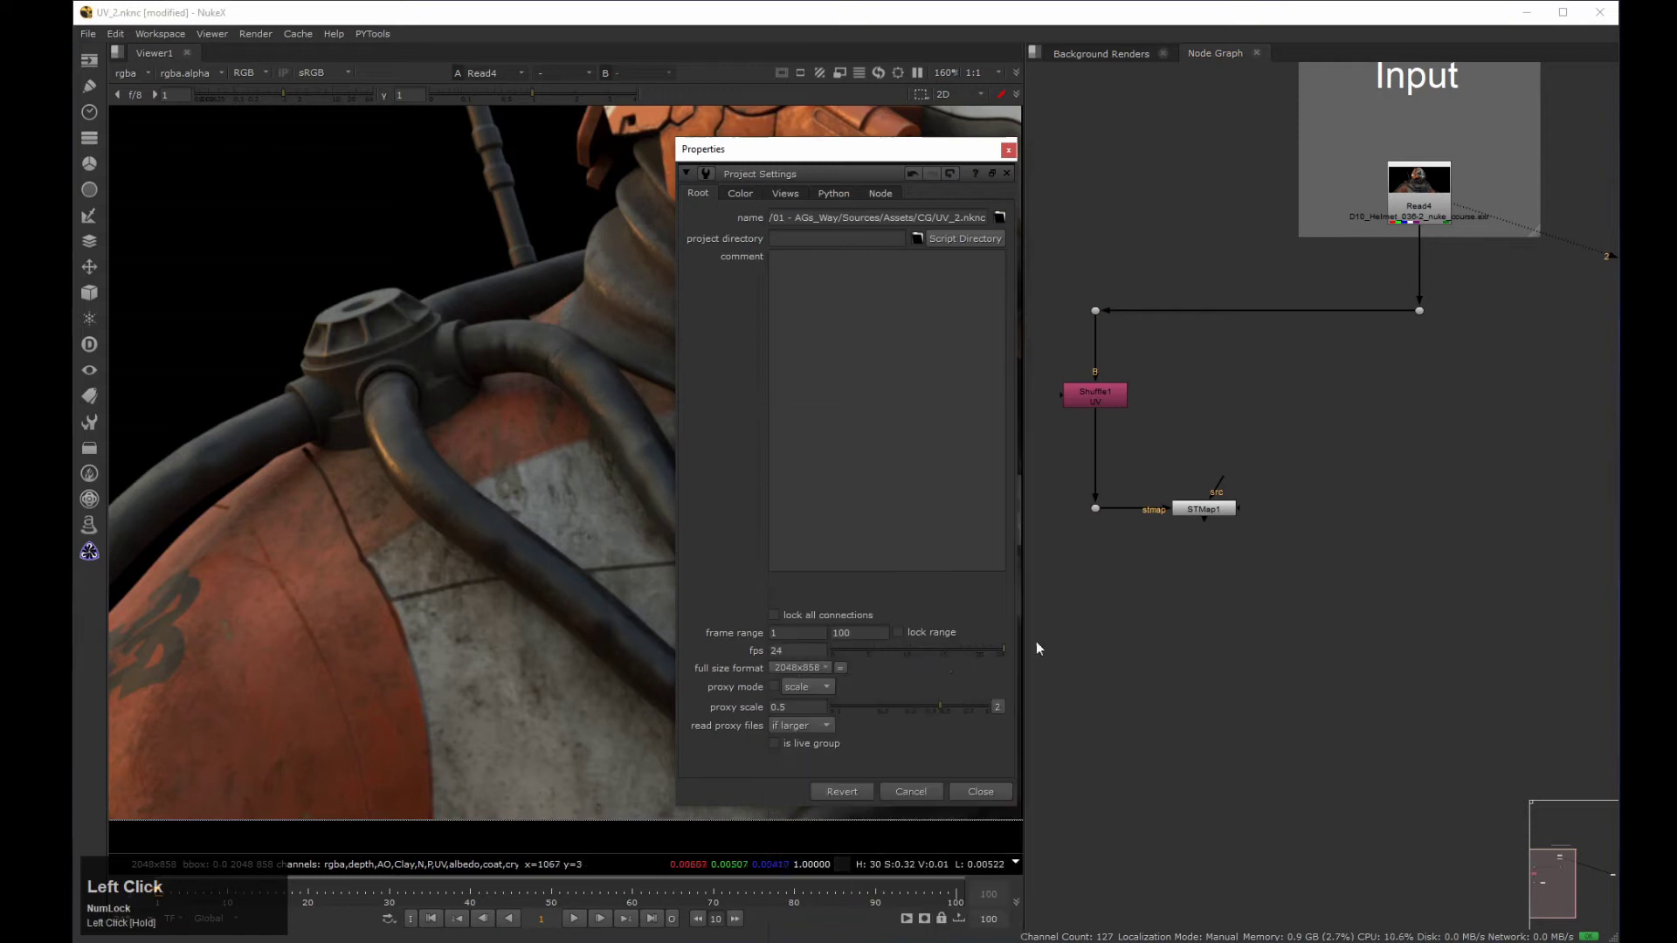
pyautogui.click(1009, 151)
# Add a RotoPaint node and connect it to the STMap's src input.
pyautogui.press('p')
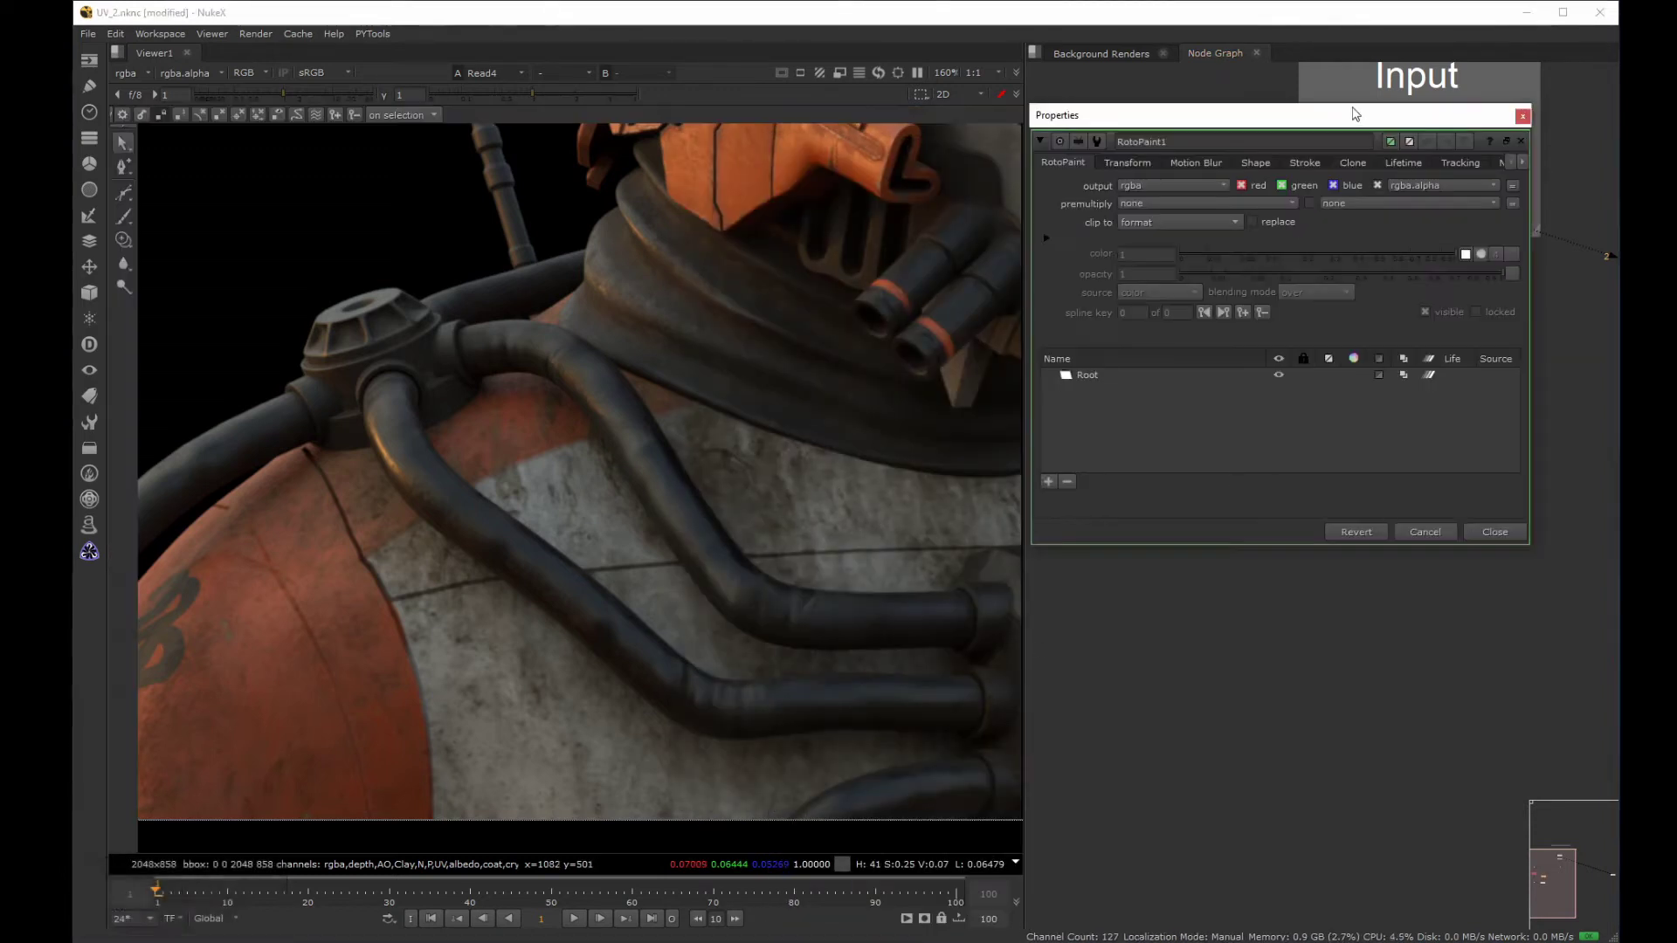
pyautogui.moveTo(1356, 117); pyautogui.dragTo(959, 514)
pyautogui.moveTo(1218, 424); pyautogui.dragTo(1207, 409)
pyautogui.moveTo(1206, 409); pyautogui.dragTo(1248, 281, button='middle')
pyautogui.moveTo(1325, 363); pyautogui.dragTo(1199, 428)
# Add a Merge node that places the STMap output over the Read image, routing its A input through a dot.
pyautogui.press('m')
pyautogui.moveTo(1380, 355); pyautogui.dragTo(1457, 186)
pyautogui.moveTo(1415, 289); pyautogui.dragTo(1522, 308, button='middle')
pyautogui.moveTo(1469, 402); pyautogui.dragTo(1563, 534)
pyautogui.keyDown('ctrl'); pyautogui.moveTo(1460, 469); pyautogui.dragTo(1353, 533); pyautogui.keyUp('ctrl')
pyautogui.click(1308, 273)
# Add a second Merge node beside the RotoPaint and connect its B input to the dot below the Read node.
pyautogui.moveTo(1317, 283); pyautogui.dragTo(1191, 363, button='middle')
pyautogui.scroll(-2, 1192, 363)
pyautogui.moveTo(1033, 513); pyautogui.dragTo(1454, 421)
pyautogui.moveTo(957, 377); pyautogui.dragTo(699, 520, button='middle')
pyautogui.scroll(-2, 815, 426)
pyautogui.scroll(-1, 808, 437)
pyautogui.moveTo(1183, 425); pyautogui.dragTo(1208, 422)
pyautogui.click(1193, 355)
pyautogui.press('m')
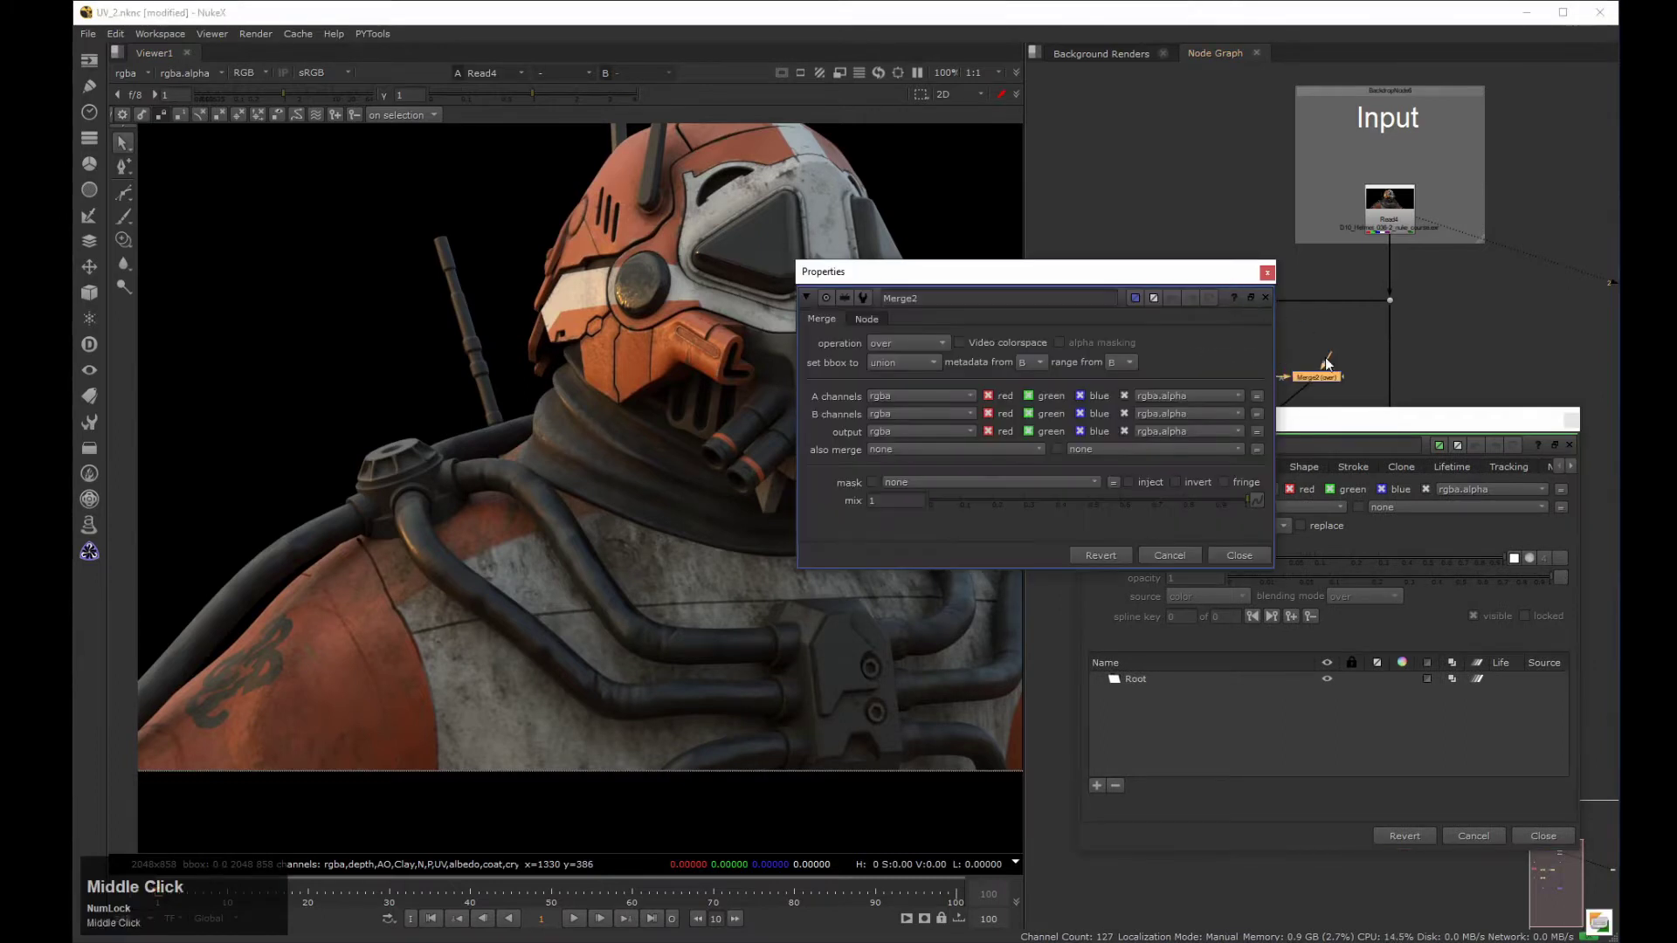
pyautogui.moveTo(1327, 363); pyautogui.dragTo(1390, 300)
# Display the second Merge in the viewer and clear the node properties away from the node tree.
pyautogui.moveTo(1131, 271); pyautogui.dragTo(841, 235)
pyautogui.moveTo(1179, 420); pyautogui.dragTo(1179, 509)
pyautogui.moveTo(1206, 379); pyautogui.dragTo(1209, 377)
pyautogui.click(1306, 380)
pyautogui.press('2')
pyautogui.click(976, 236)
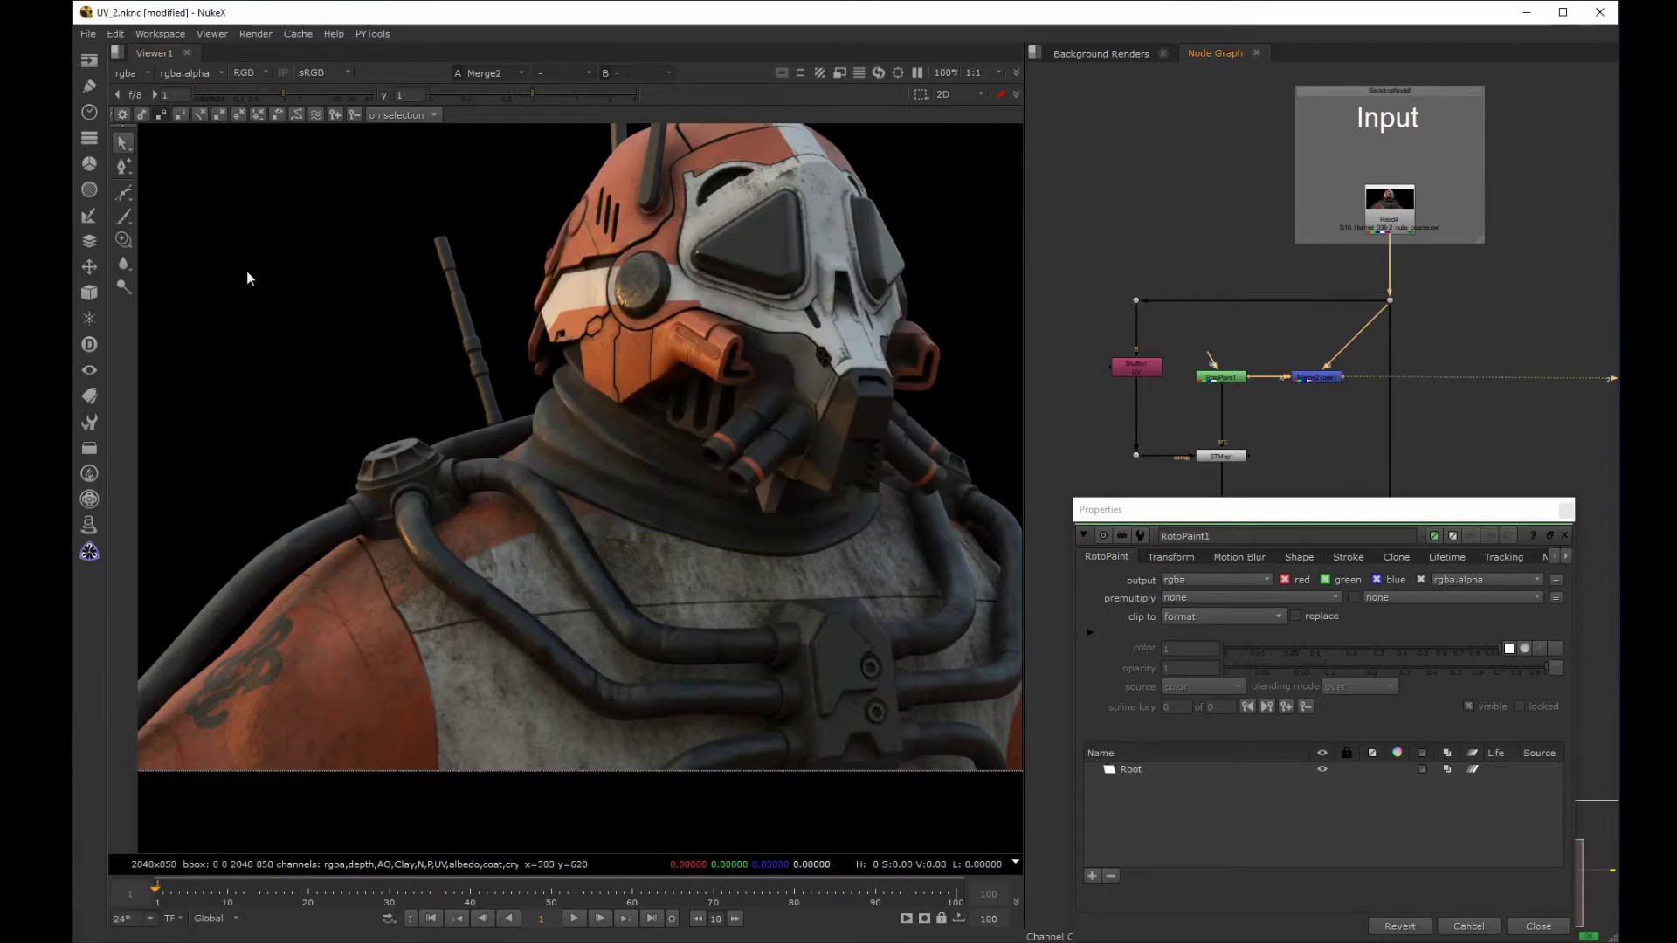
# Paint five white brush strokes in the RotoPaint across the front chest cable.
pyautogui.click(125, 215)
pyautogui.moveTo(376, 565); pyautogui.dragTo(477, 510)
pyautogui.moveTo(406, 616); pyautogui.dragTo(511, 552)
pyautogui.moveTo(467, 679); pyautogui.dragTo(578, 595)
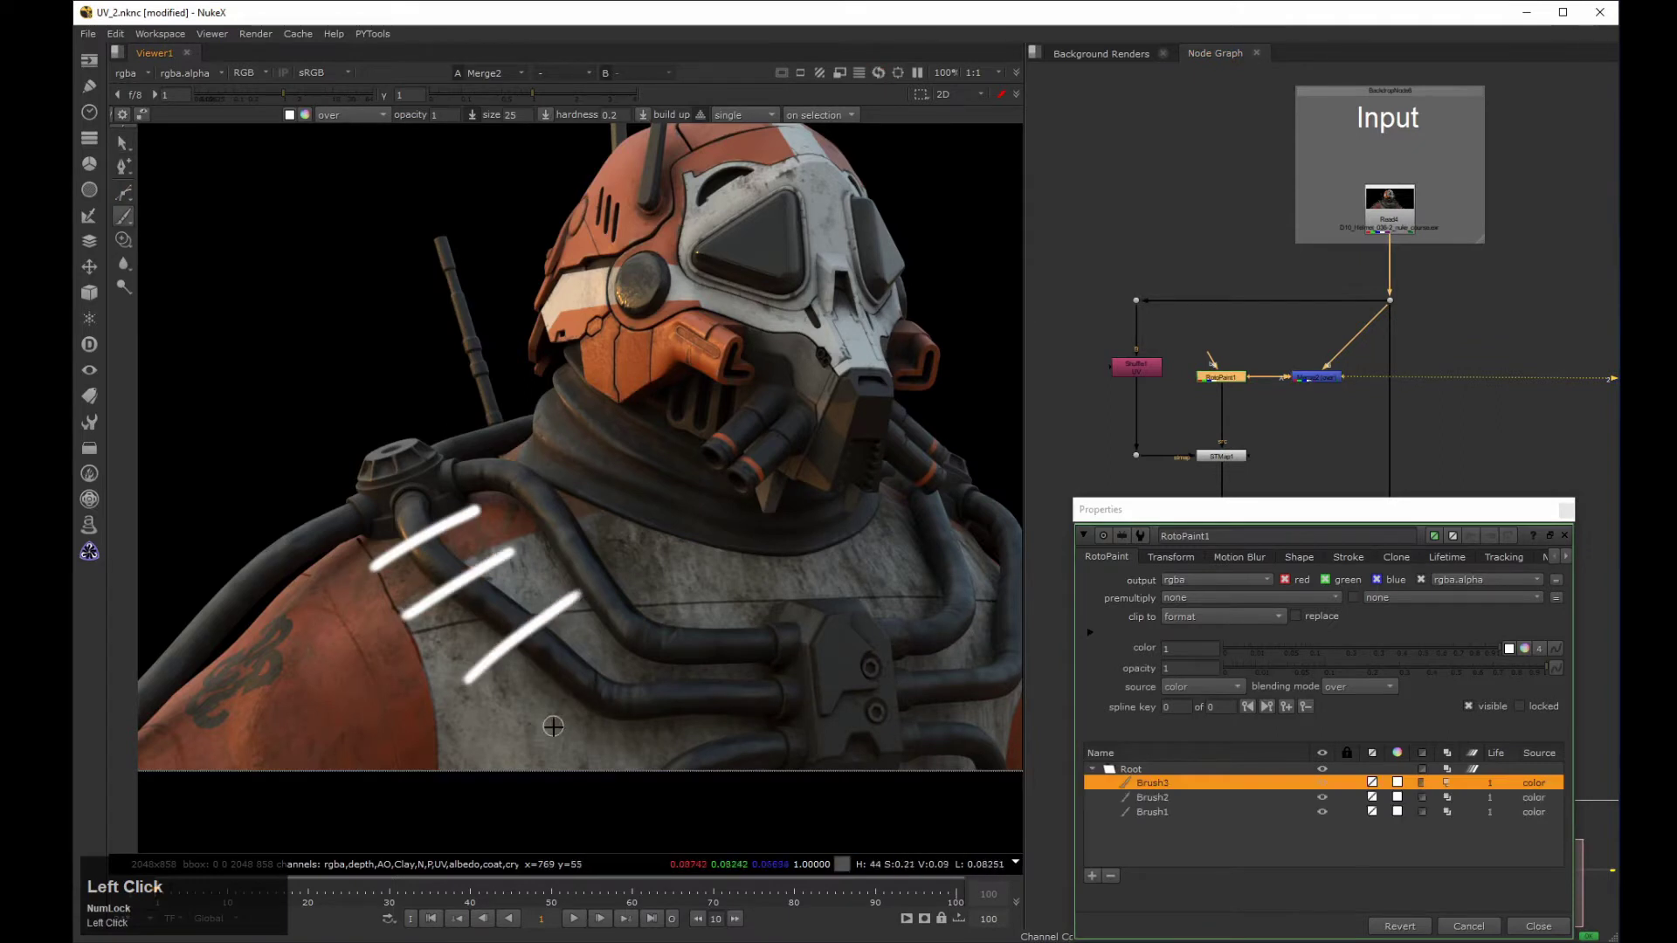
pyautogui.moveTo(553, 727); pyautogui.dragTo(634, 639)
pyautogui.moveTo(689, 752); pyautogui.dragTo(743, 628)
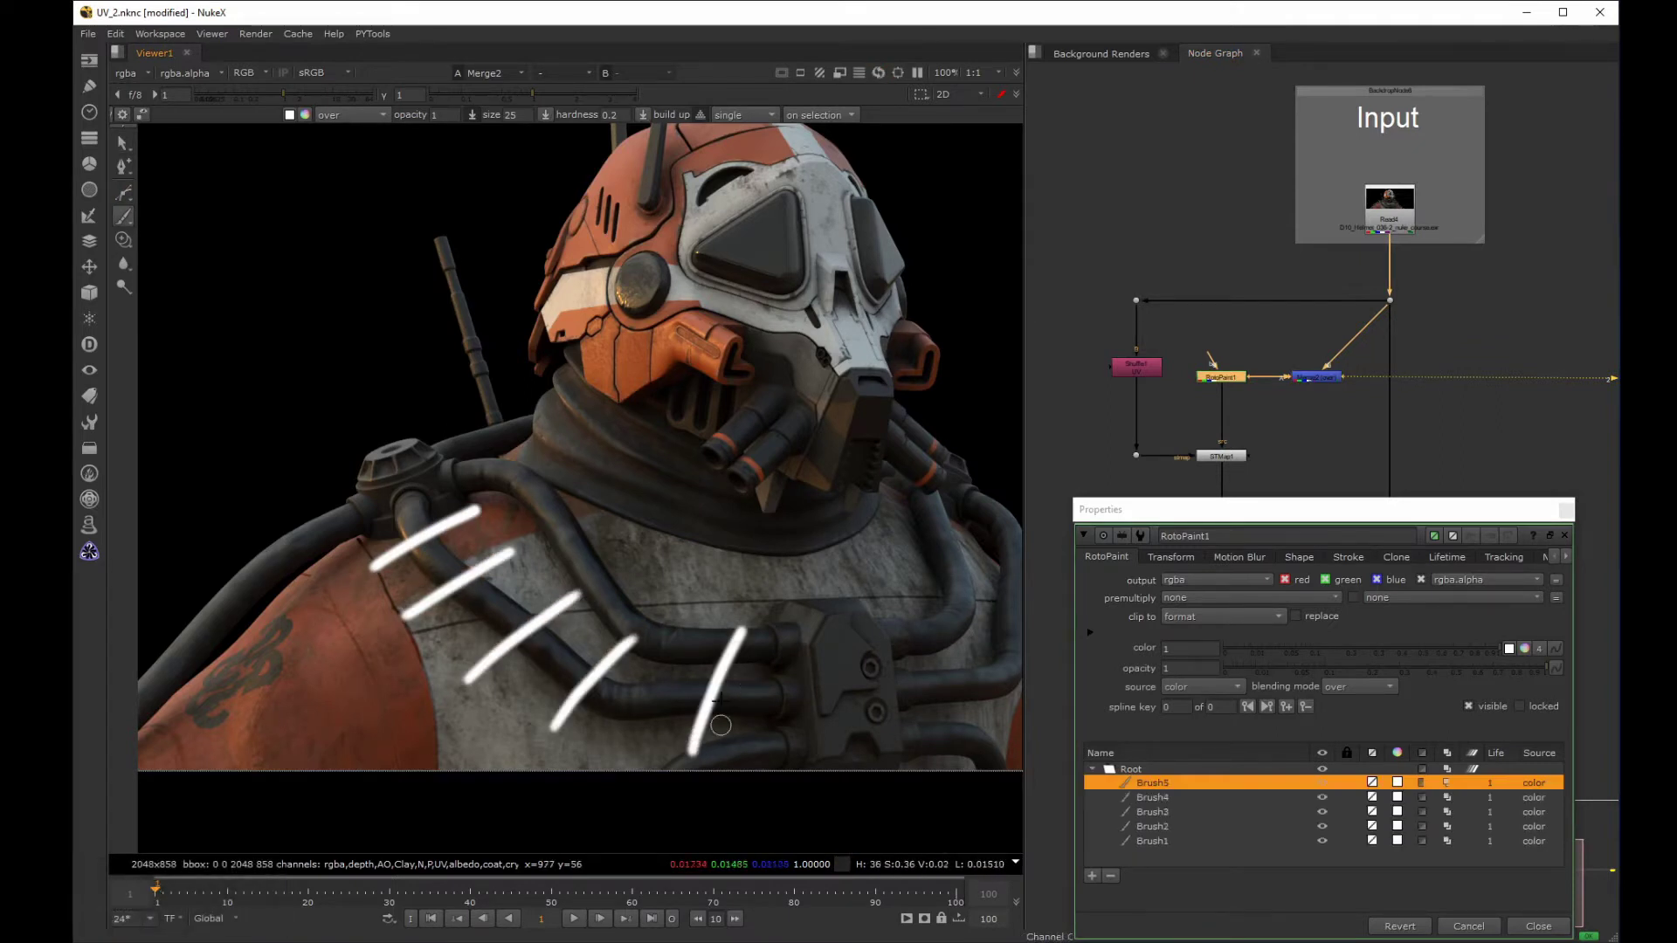
# View the STMap output, followed by the Merge that combines it with the Read image.
pyautogui.moveTo(1173, 510); pyautogui.dragTo(1233, 716)
pyautogui.click(1220, 455)
pyautogui.press('1')
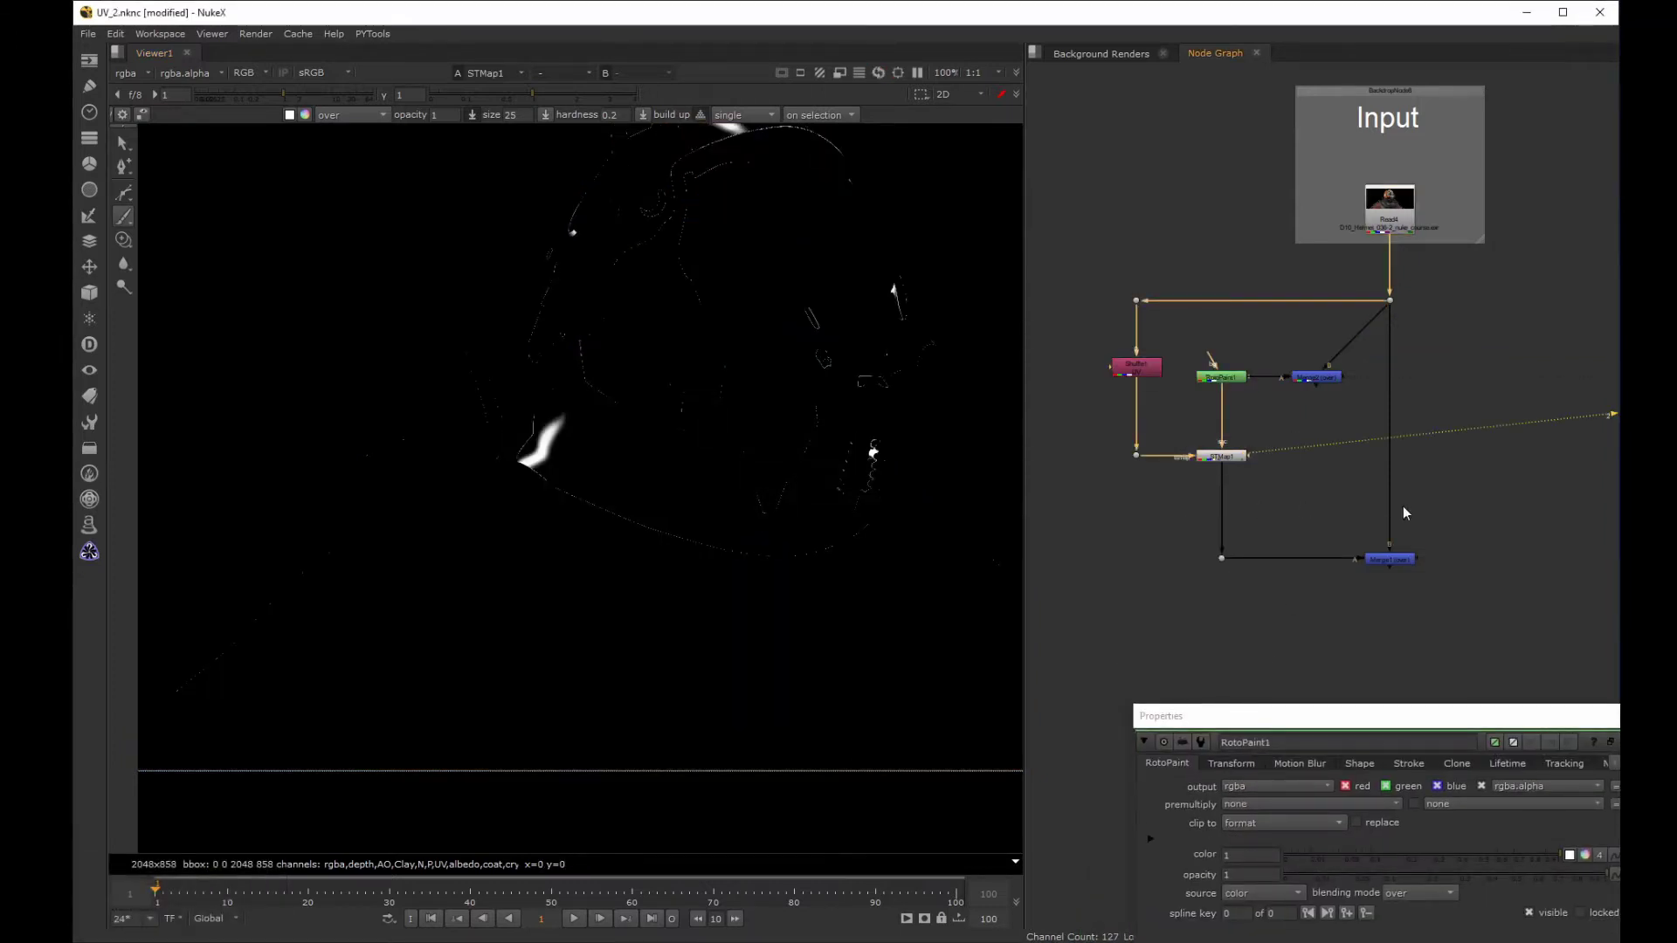
pyautogui.click(1389, 559)
pyautogui.press('1')
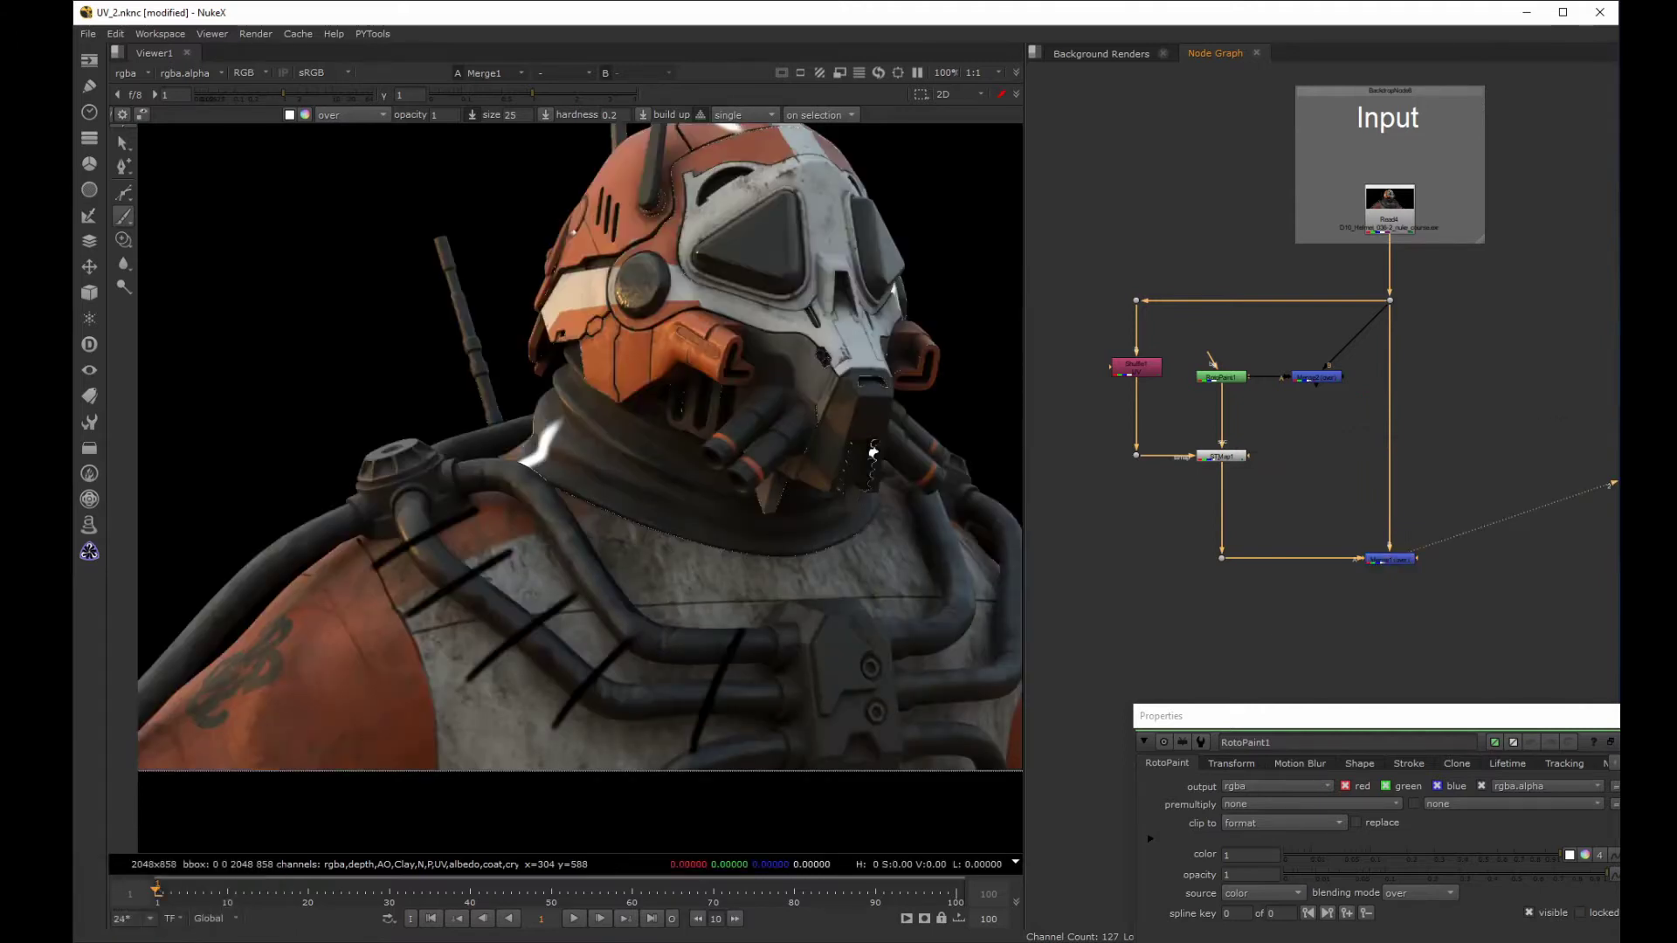
# Set the STMap's channels to rgba.
pyautogui.click(1221, 456)
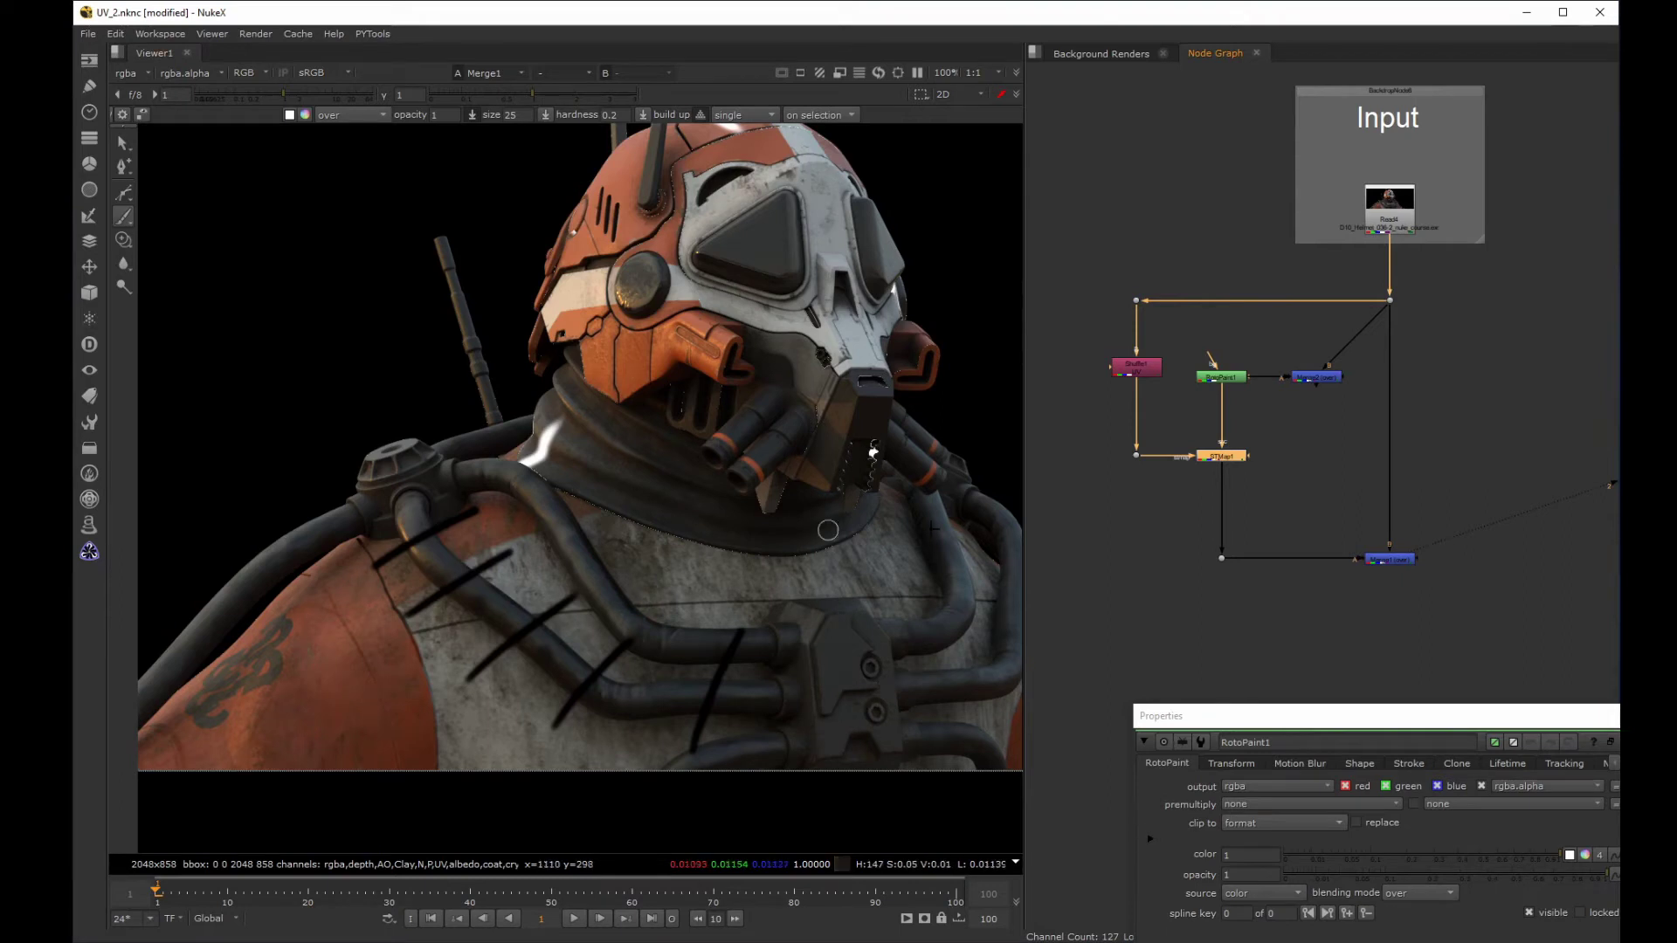
pyautogui.doubleClick(1213, 455)
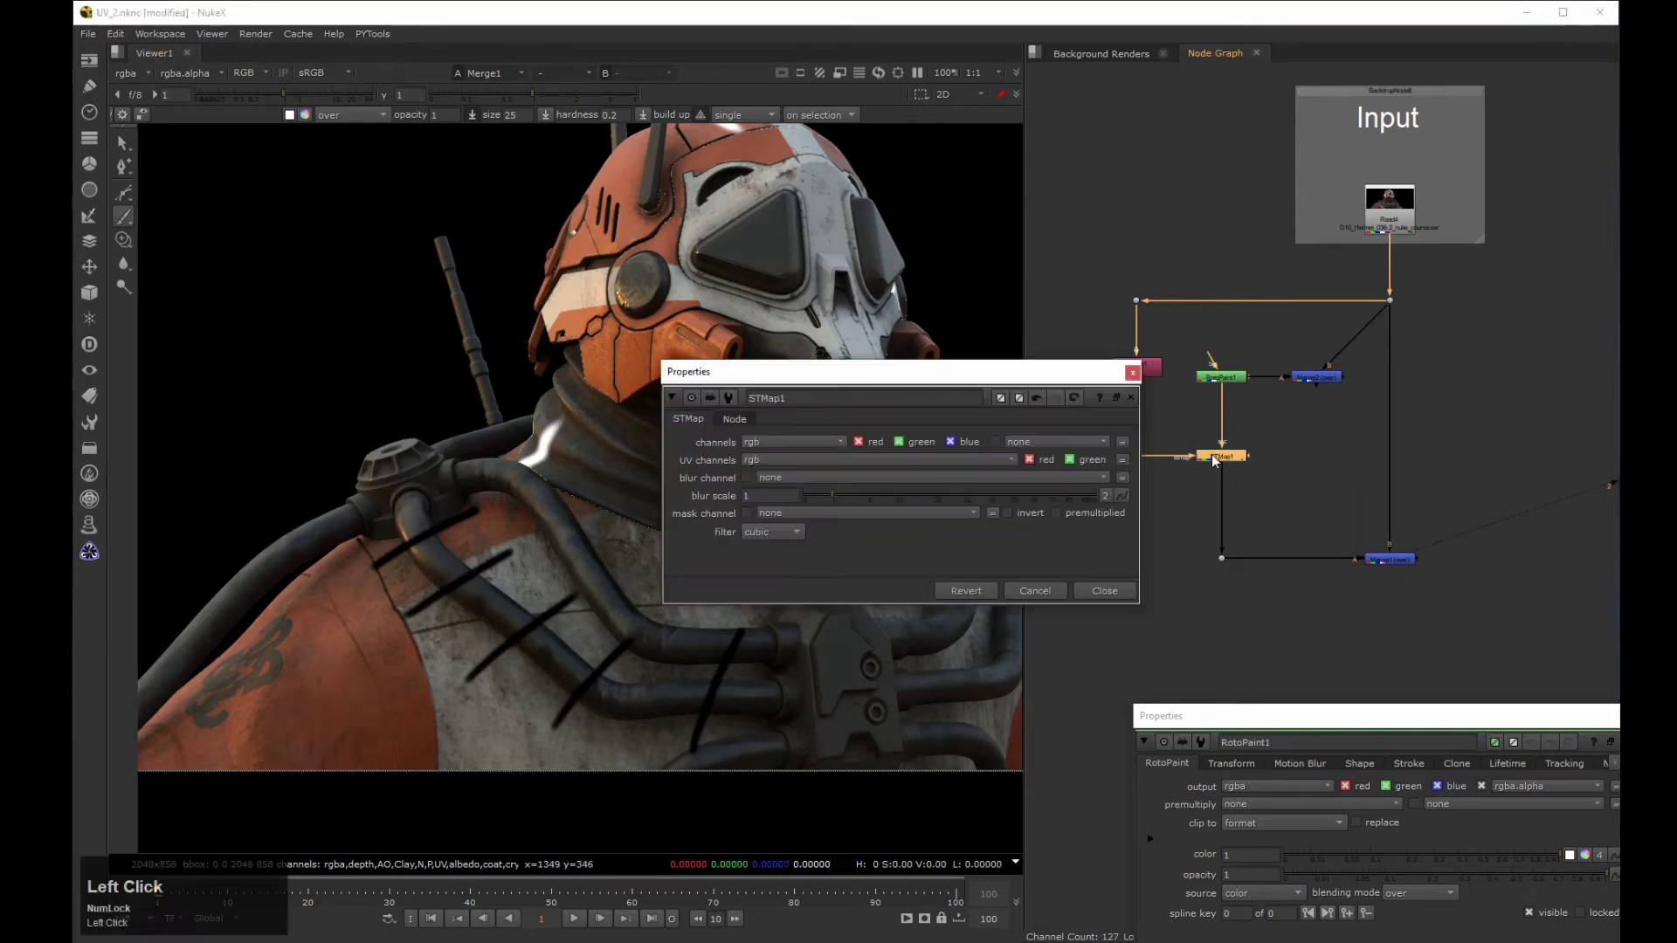
pyautogui.click(775, 443)
pyautogui.click(775, 508)
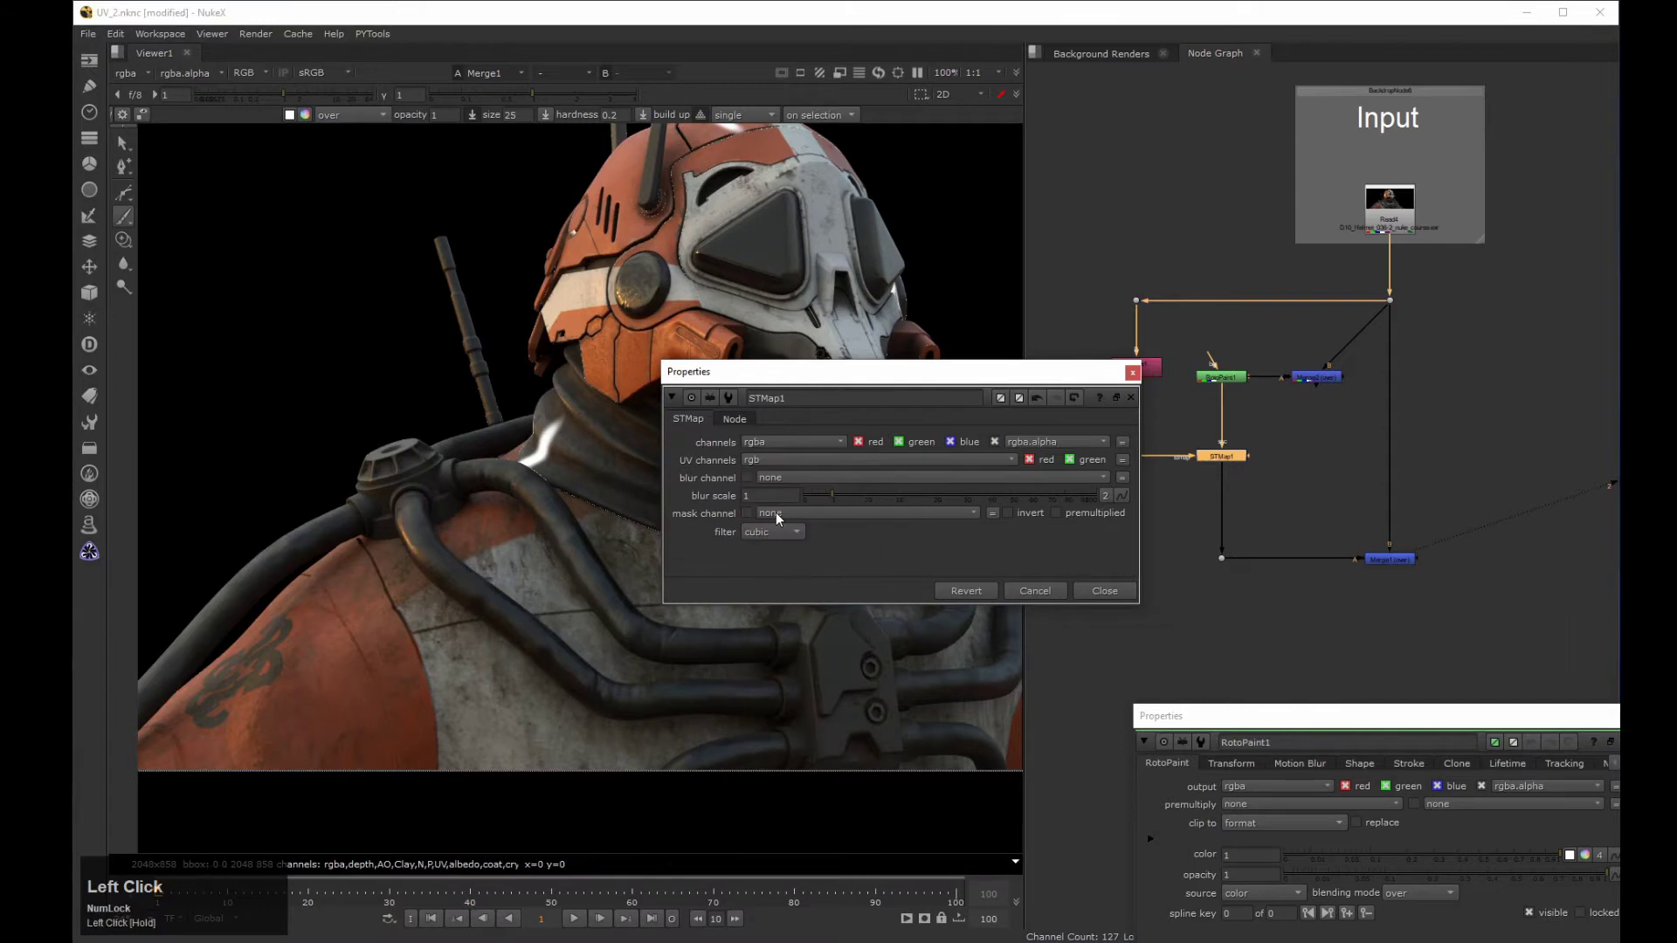
pyautogui.click(1100, 593)
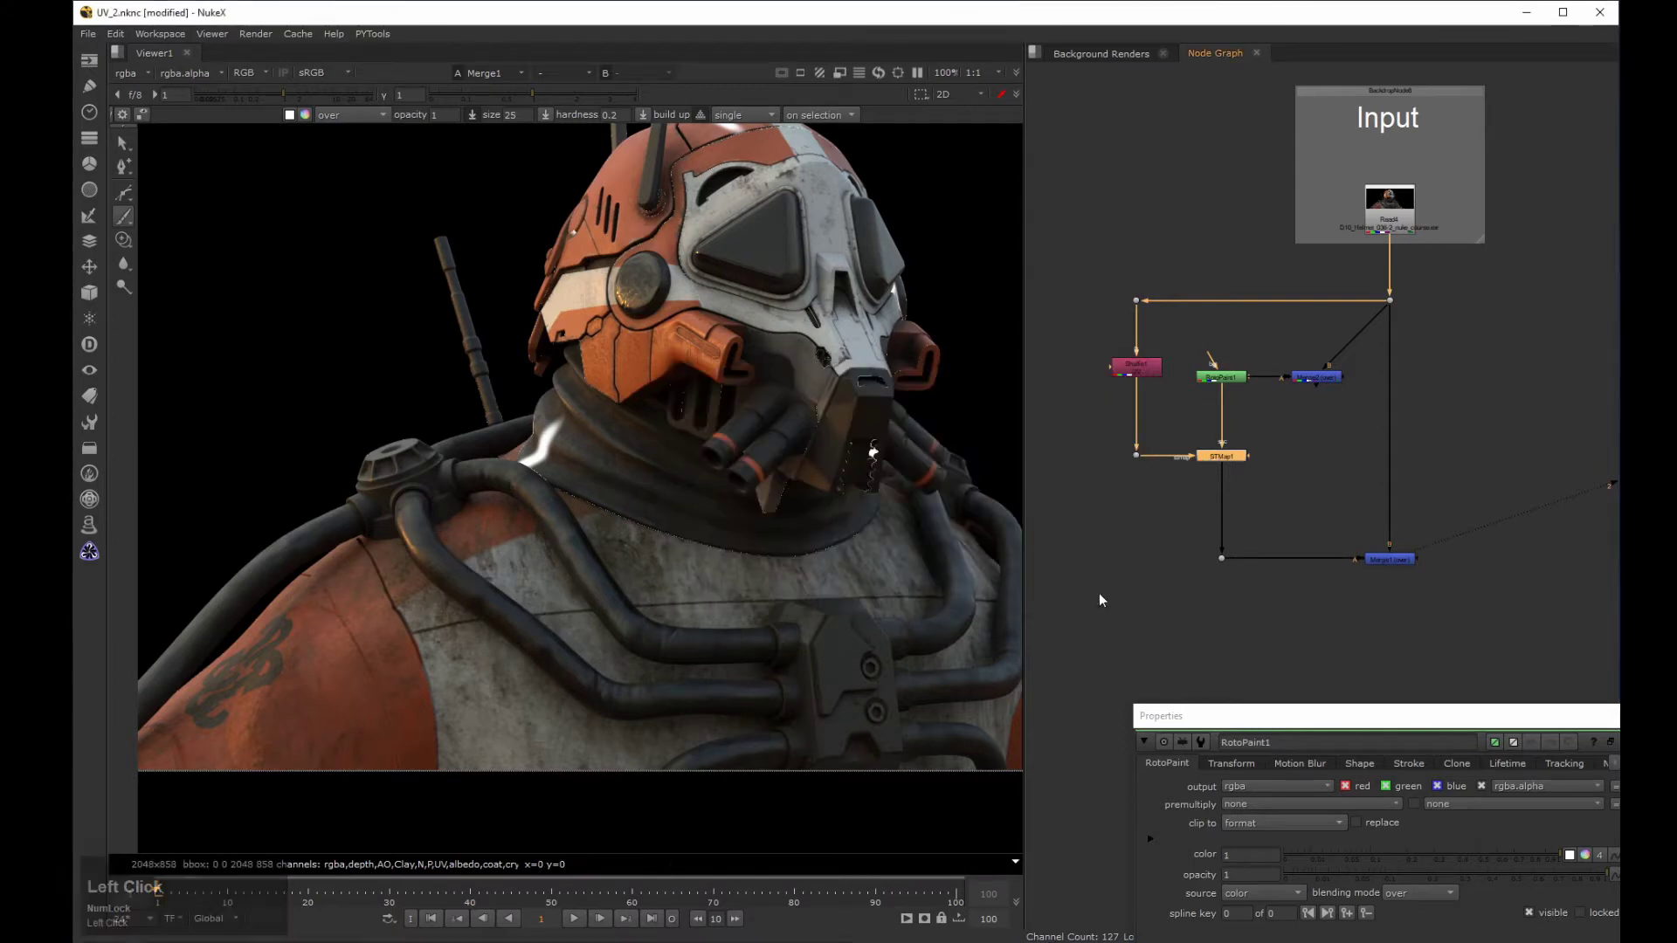
# Paint additional strokes over the shoulder and chest while the final Merge result is displayed.
pyautogui.click(1389, 559)
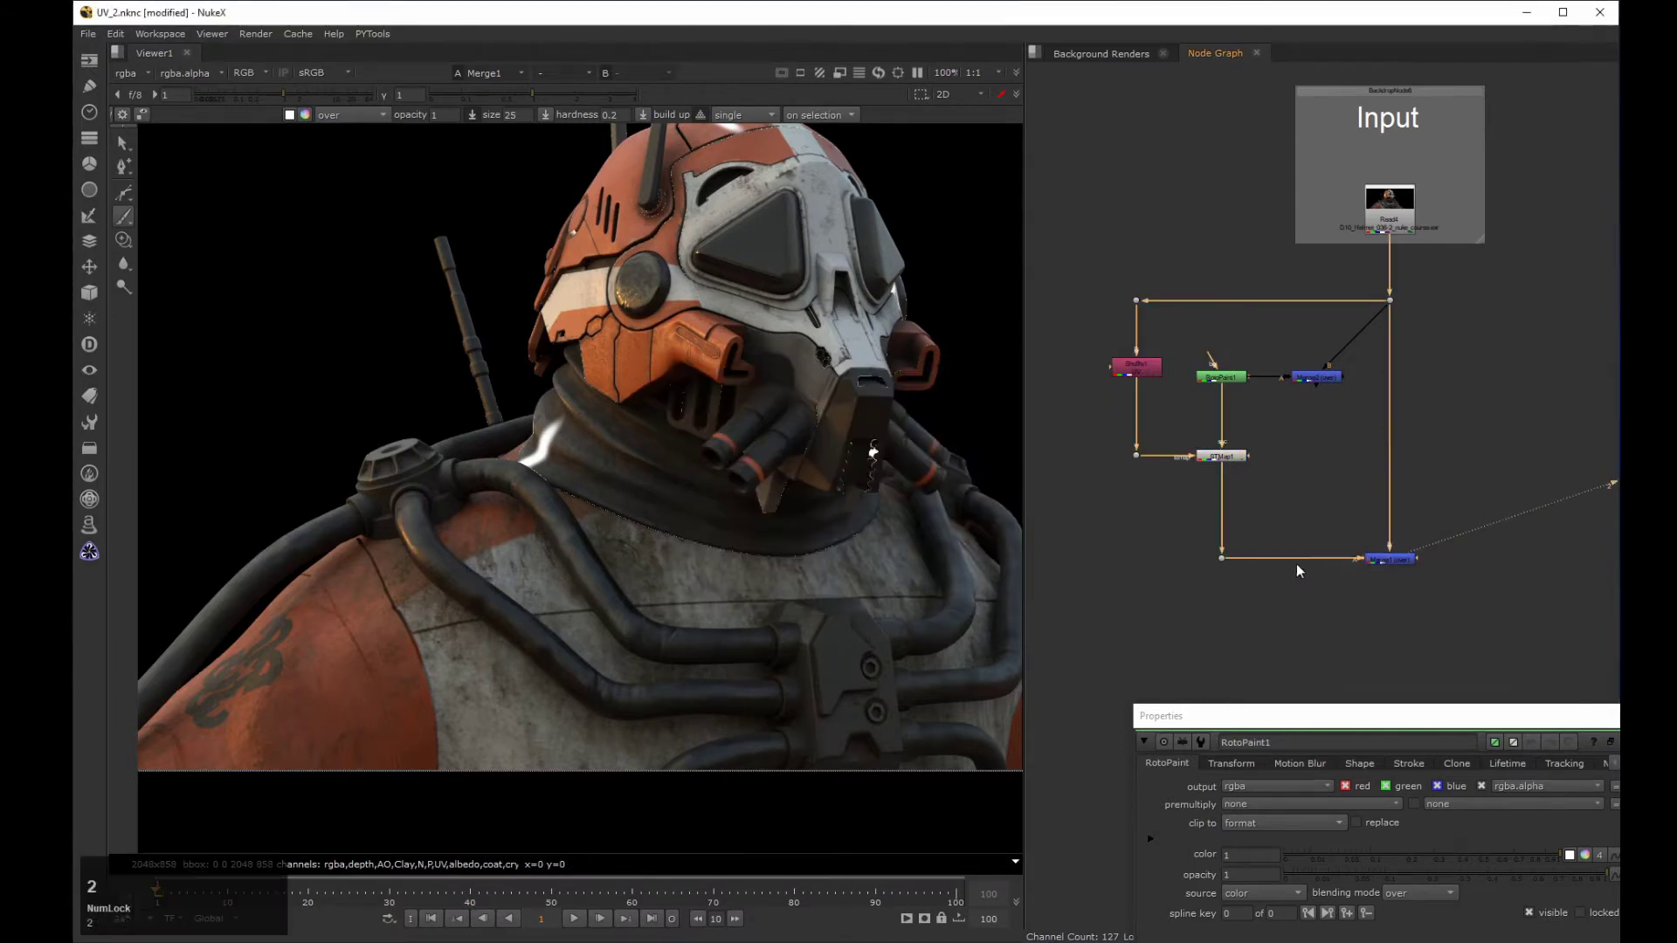
pyautogui.click(457, 536)
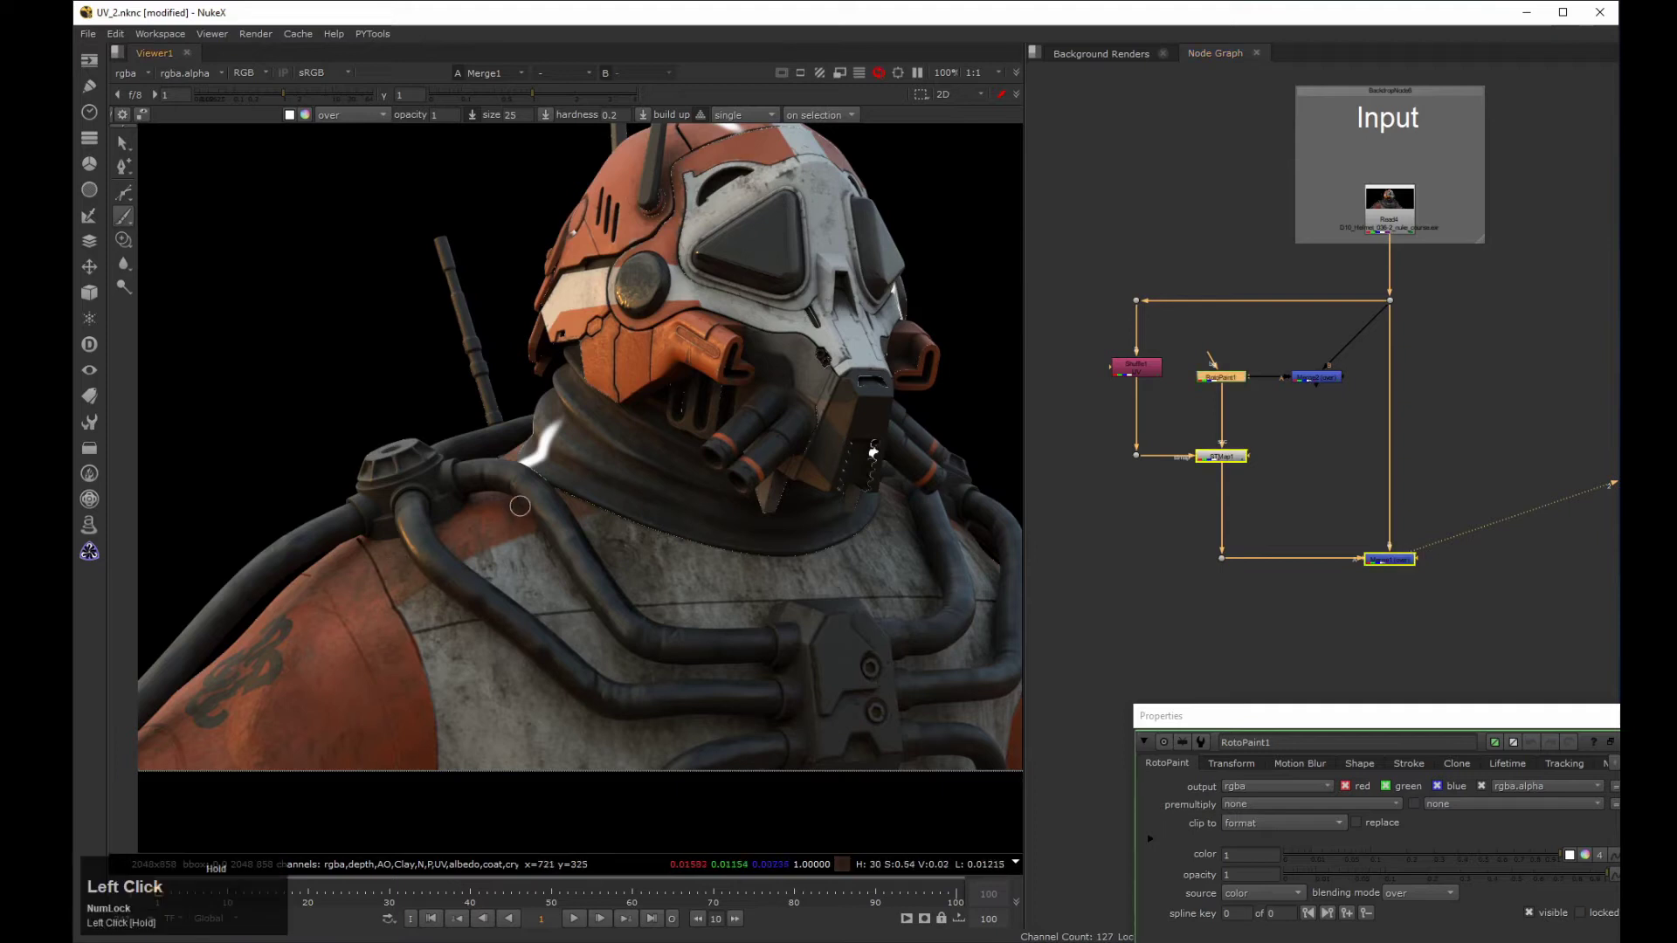
pyautogui.click(547, 549)
pyautogui.moveTo(546, 549)
pyautogui.mouseDown()
pyautogui.moveTo(563, 559)
pyautogui.moveTo(520, 677)
pyautogui.moveTo(668, 662)
pyautogui.mouseUp()
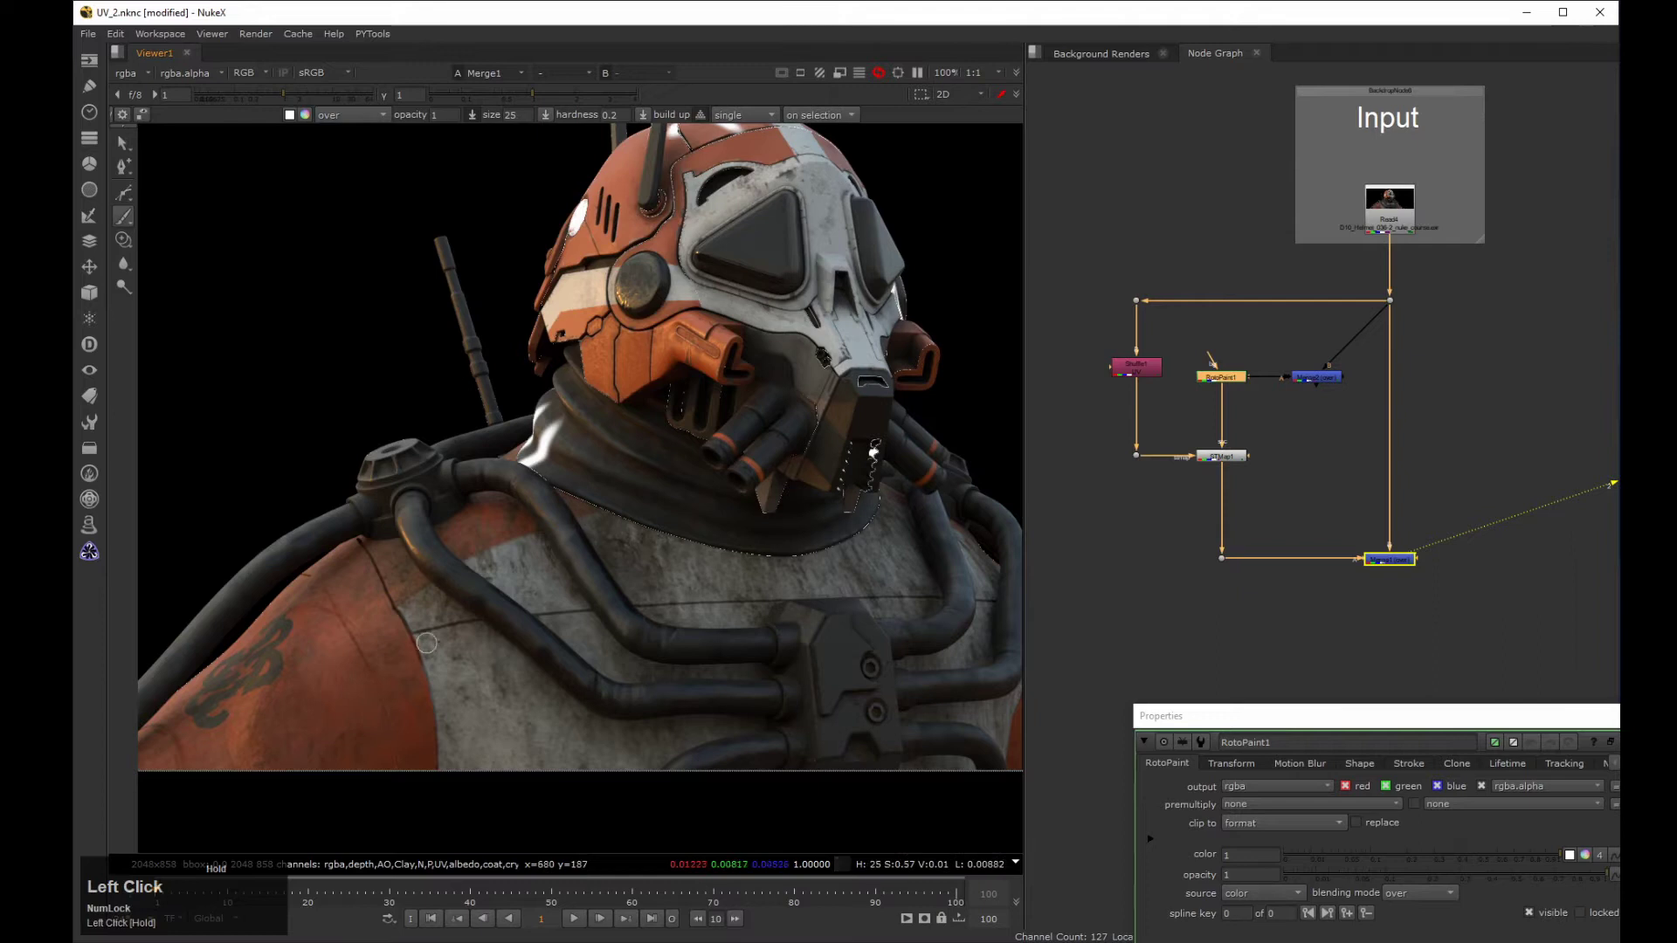
pyautogui.moveTo(673, 576)
pyautogui.mouseDown()
pyautogui.moveTo(680, 454)
pyautogui.moveTo(730, 702)
pyautogui.moveTo(391, 586)
pyautogui.moveTo(638, 530)
pyautogui.moveTo(542, 411)
pyautogui.moveTo(595, 673)
pyautogui.mouseUp()
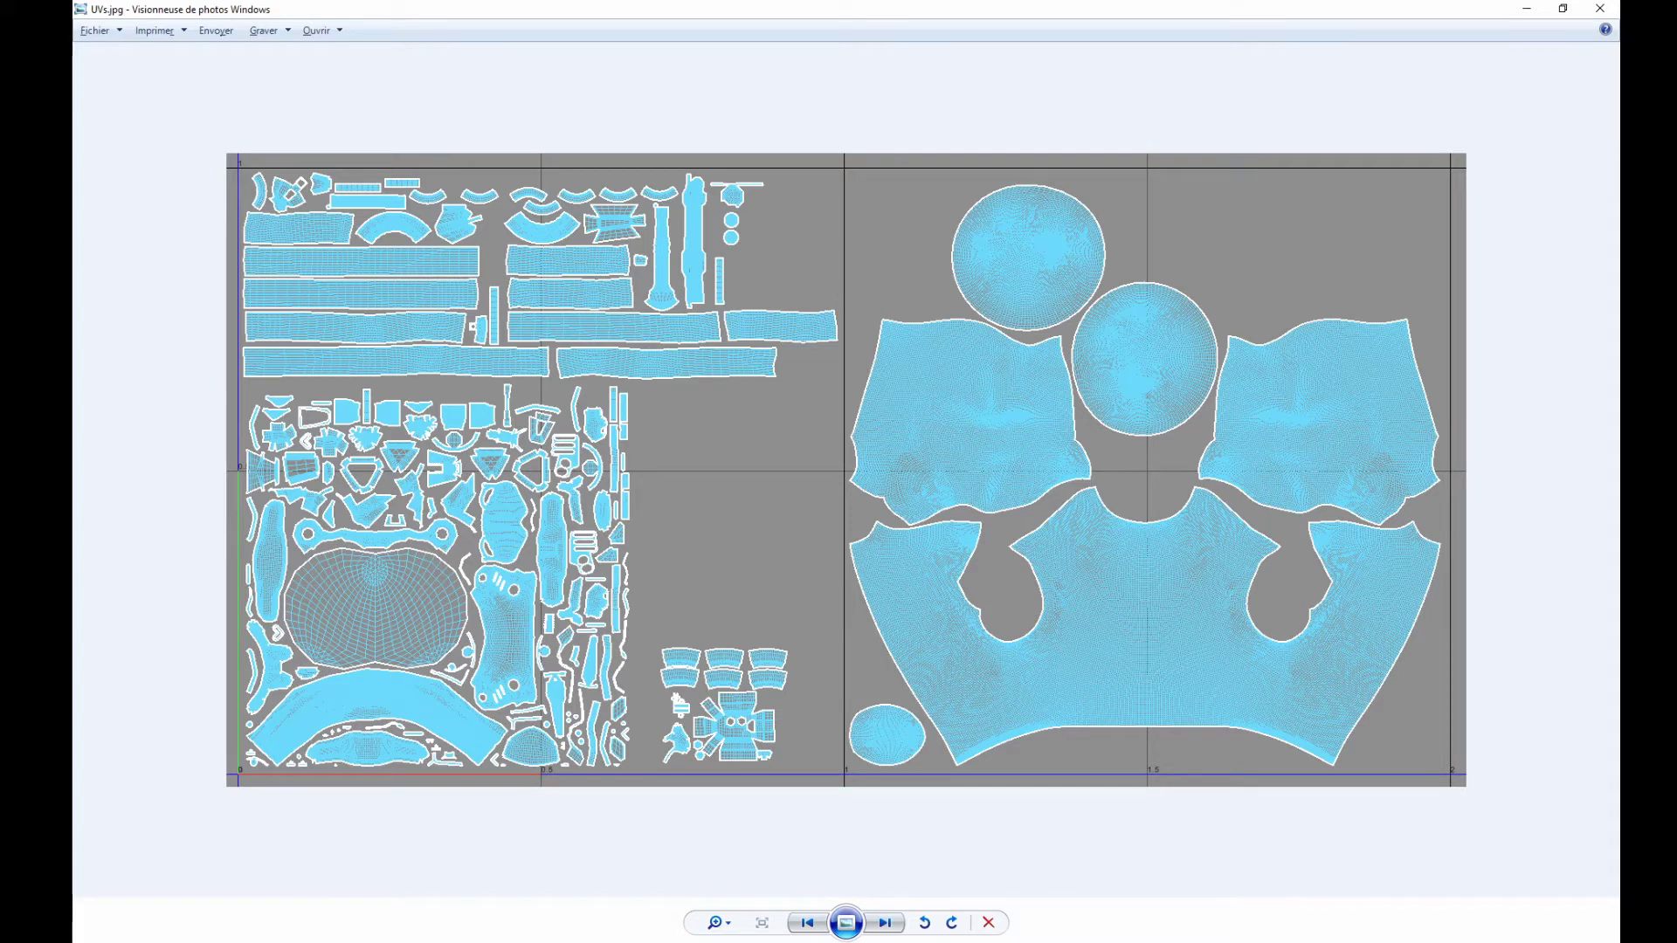
# In the UVs.jpg layout, sketch yellow marks across the cable UV strips and a curved cable with cross strokes beside them.
pyautogui.moveTo(279, 225)
pyautogui.mouseDown()
pyautogui.moveTo(282, 285)
pyautogui.moveTo(312, 284)
pyautogui.mouseUp()
pyautogui.moveTo(353, 231); pyautogui.dragTo(356, 253)
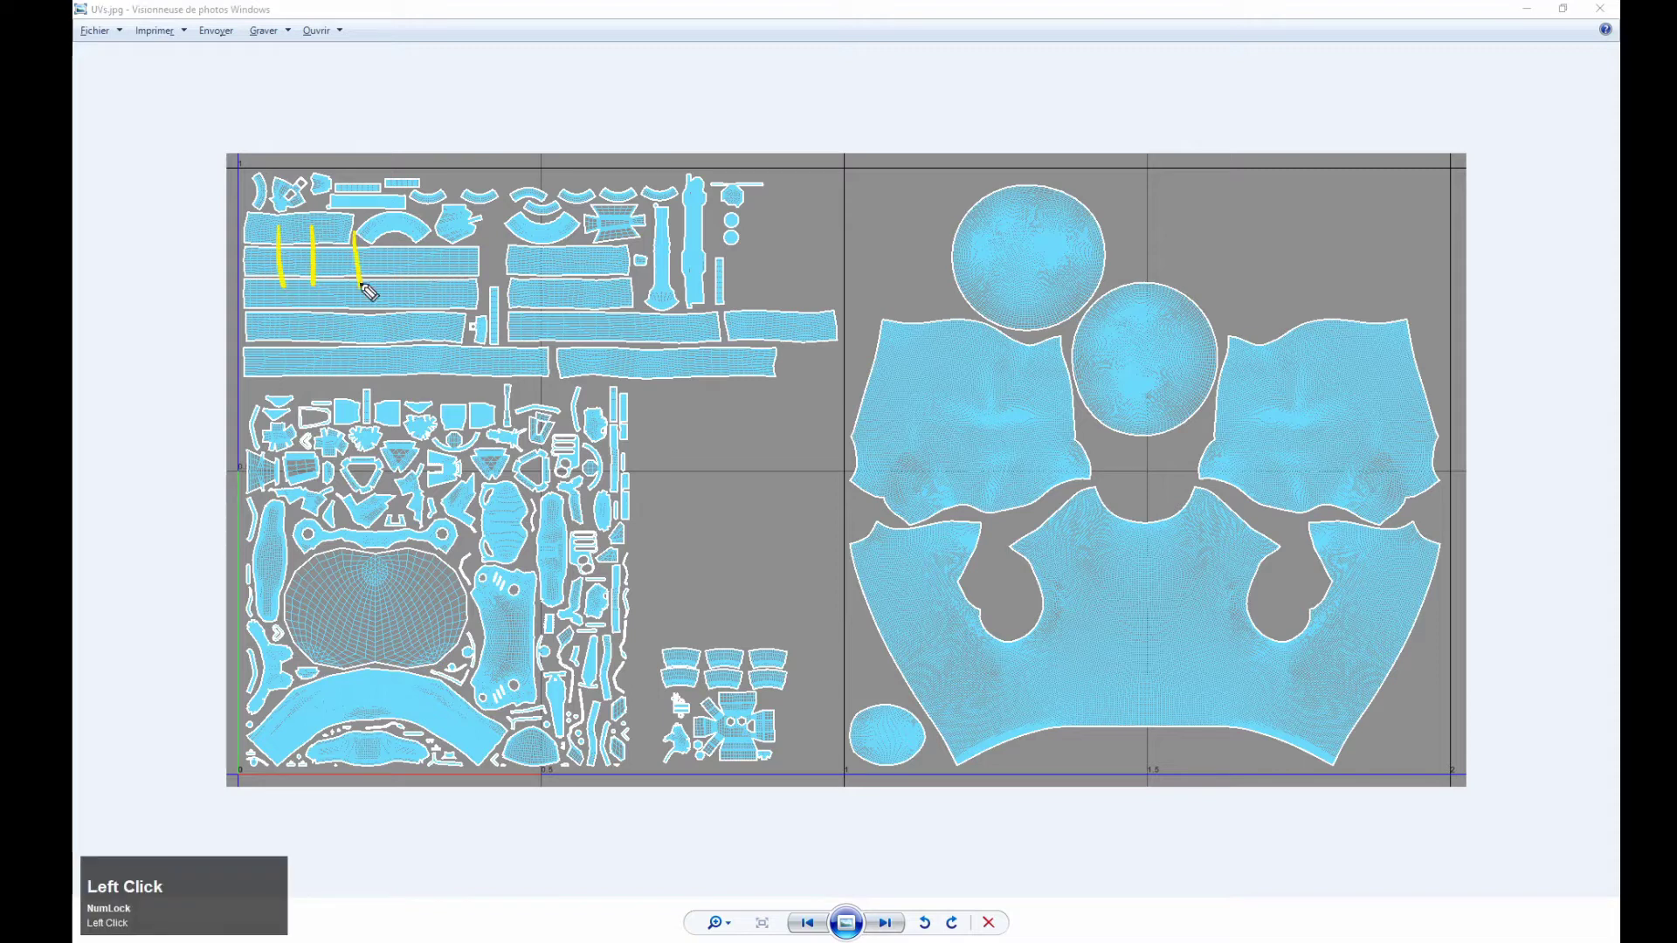
pyautogui.moveTo(668, 398); pyautogui.dragTo(876, 608)
pyautogui.moveTo(708, 377)
pyautogui.mouseDown()
pyautogui.moveTo(895, 534)
pyautogui.moveTo(924, 594)
pyautogui.mouseUp()
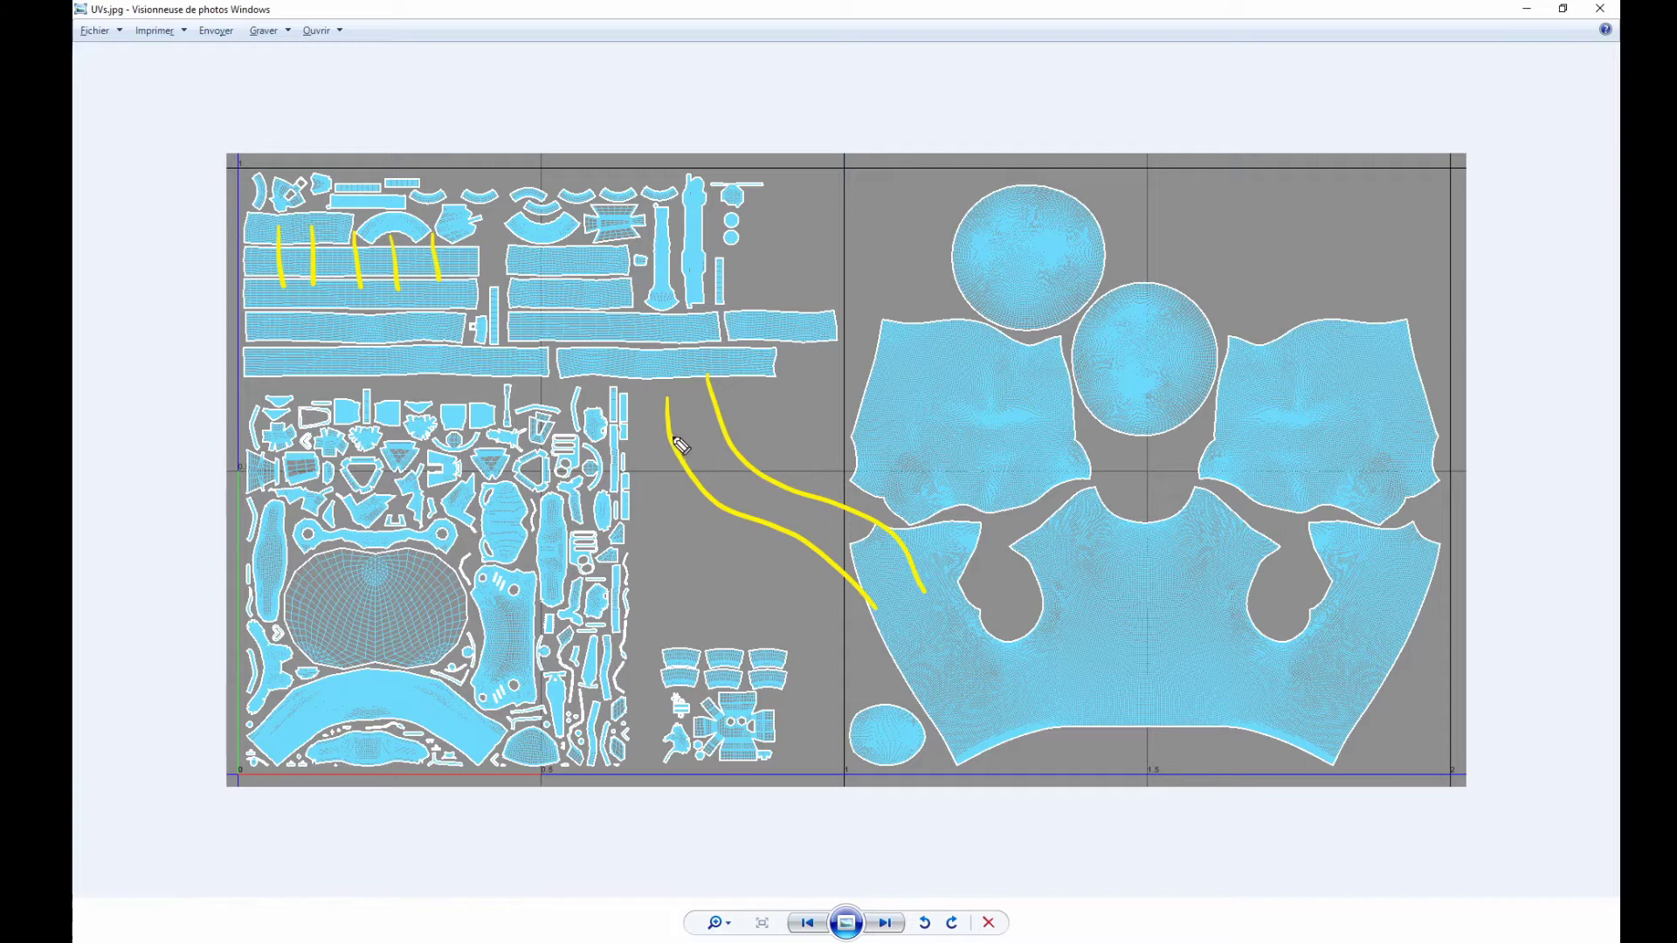
pyautogui.moveTo(675, 441); pyautogui.dragTo(721, 409)
pyautogui.moveTo(742, 513)
pyautogui.mouseDown()
pyautogui.moveTo(774, 485)
pyautogui.moveTo(888, 530)
pyautogui.mouseUp()
pyautogui.moveTo(872, 598); pyautogui.dragTo(923, 585)
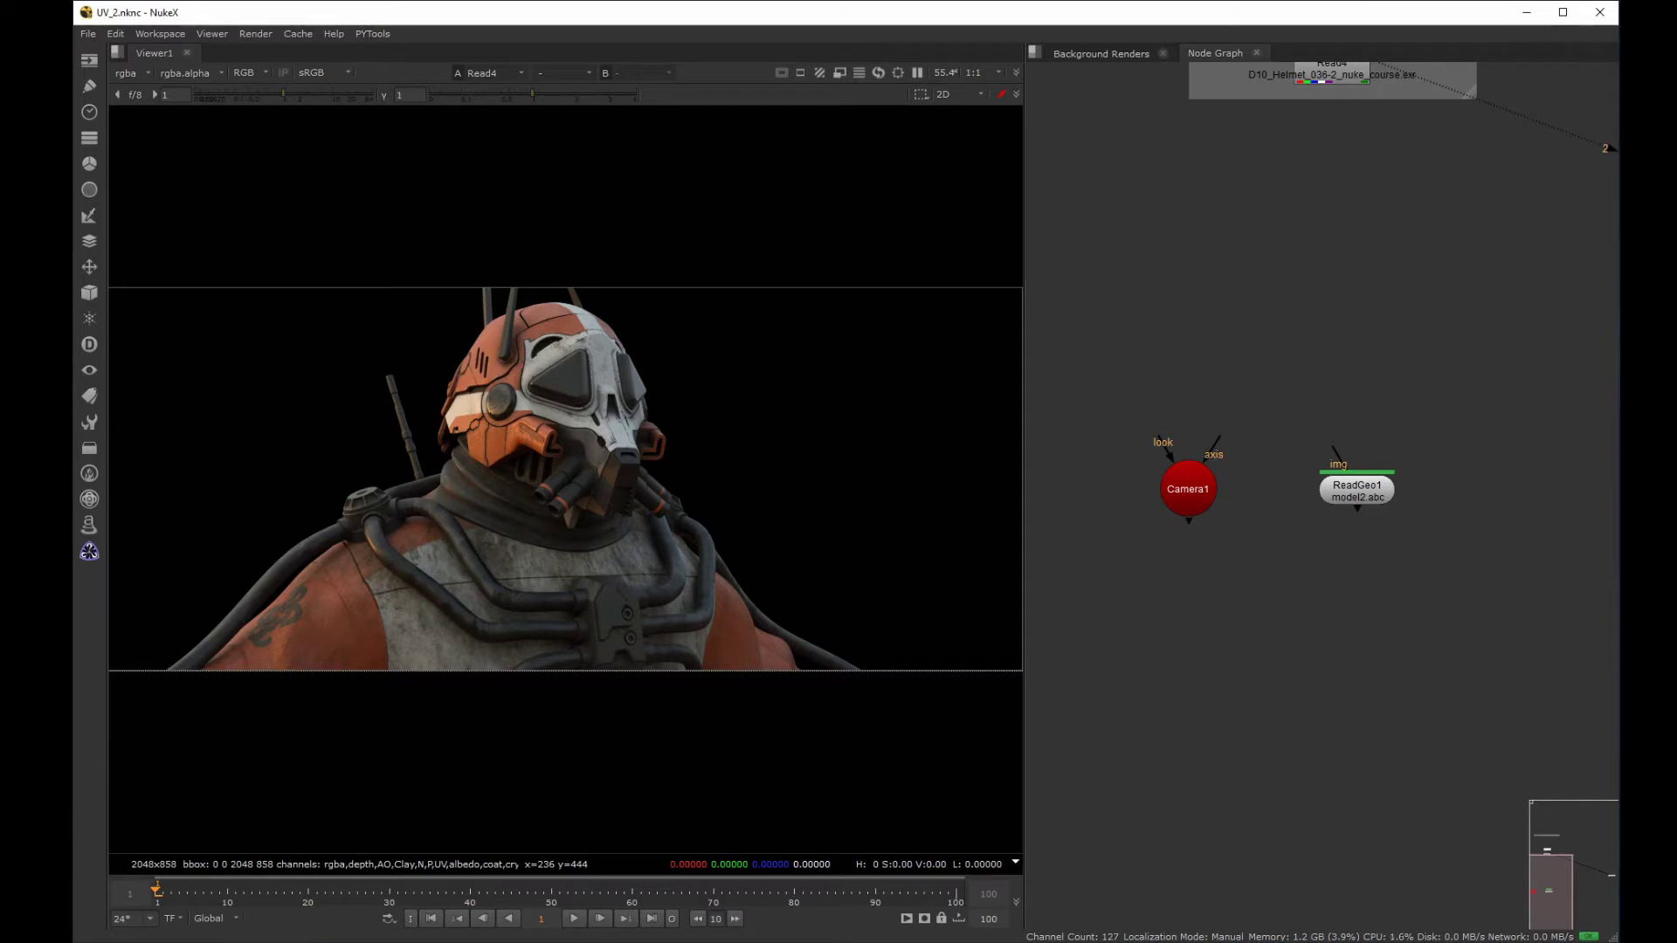
# Examine the camera's file import settings in NukeX, keeping Shooting_Front as the node name.
pyautogui.moveTo(1269, 396); pyautogui.dragTo(1489, 646)
pyautogui.moveTo(1102, 379); pyautogui.dragTo(1296, 611)
pyautogui.doubleClick(1207, 487)
pyautogui.moveTo(791, 379); pyautogui.dragTo(985, 193)
pyautogui.click(831, 244)
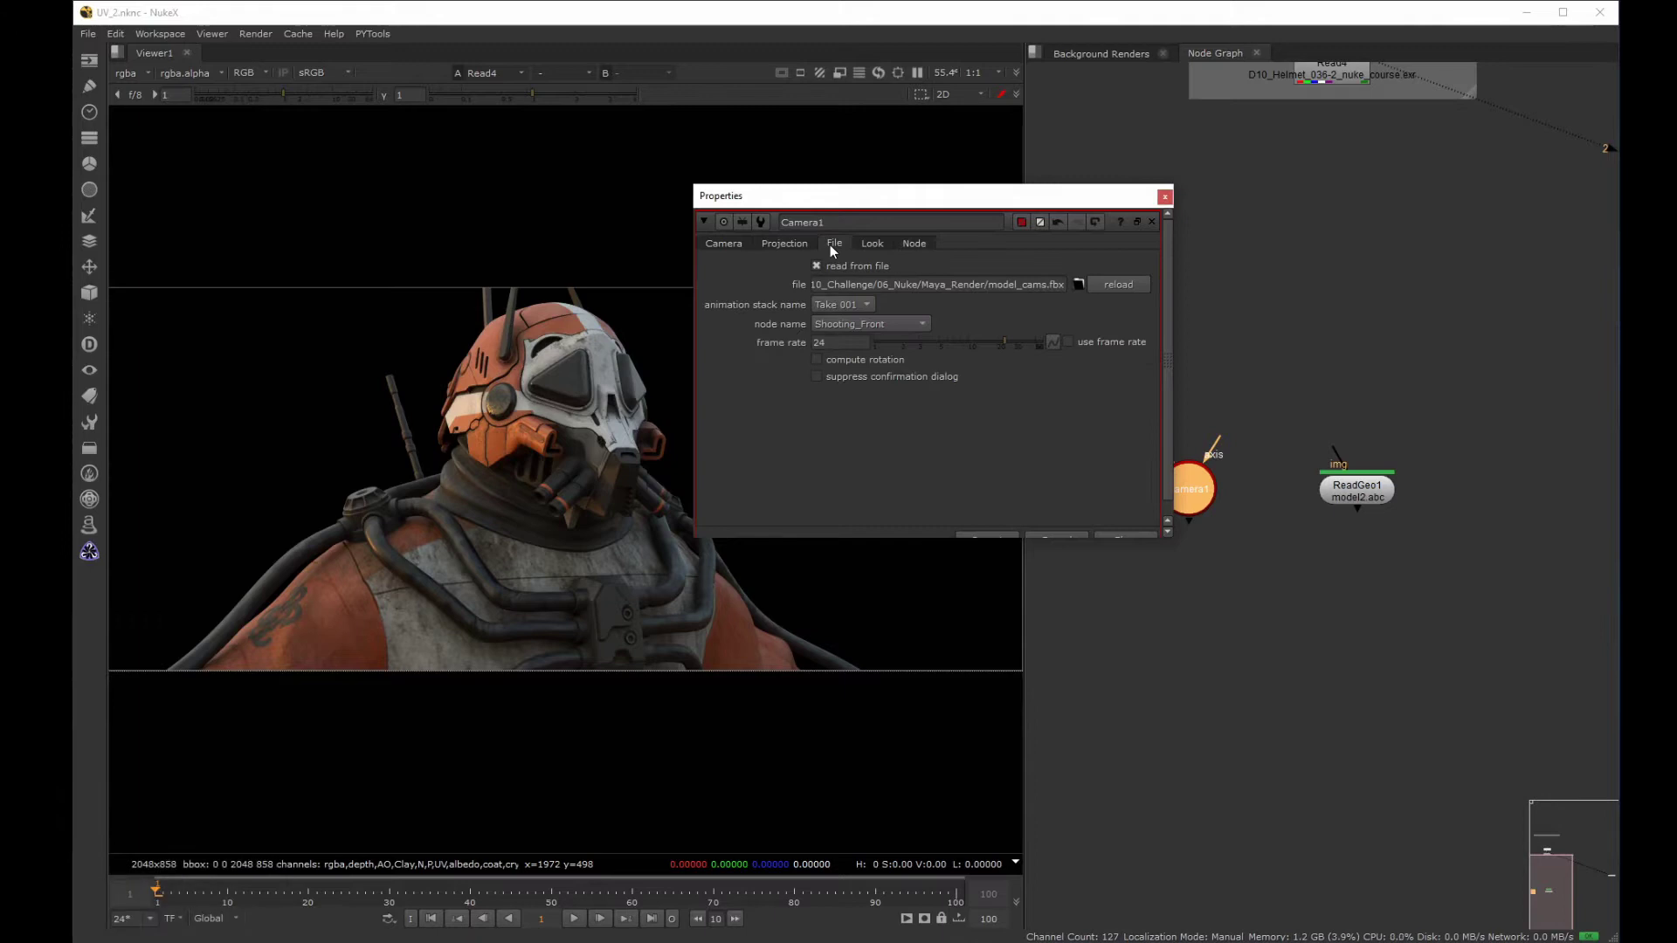
pyautogui.click(840, 323)
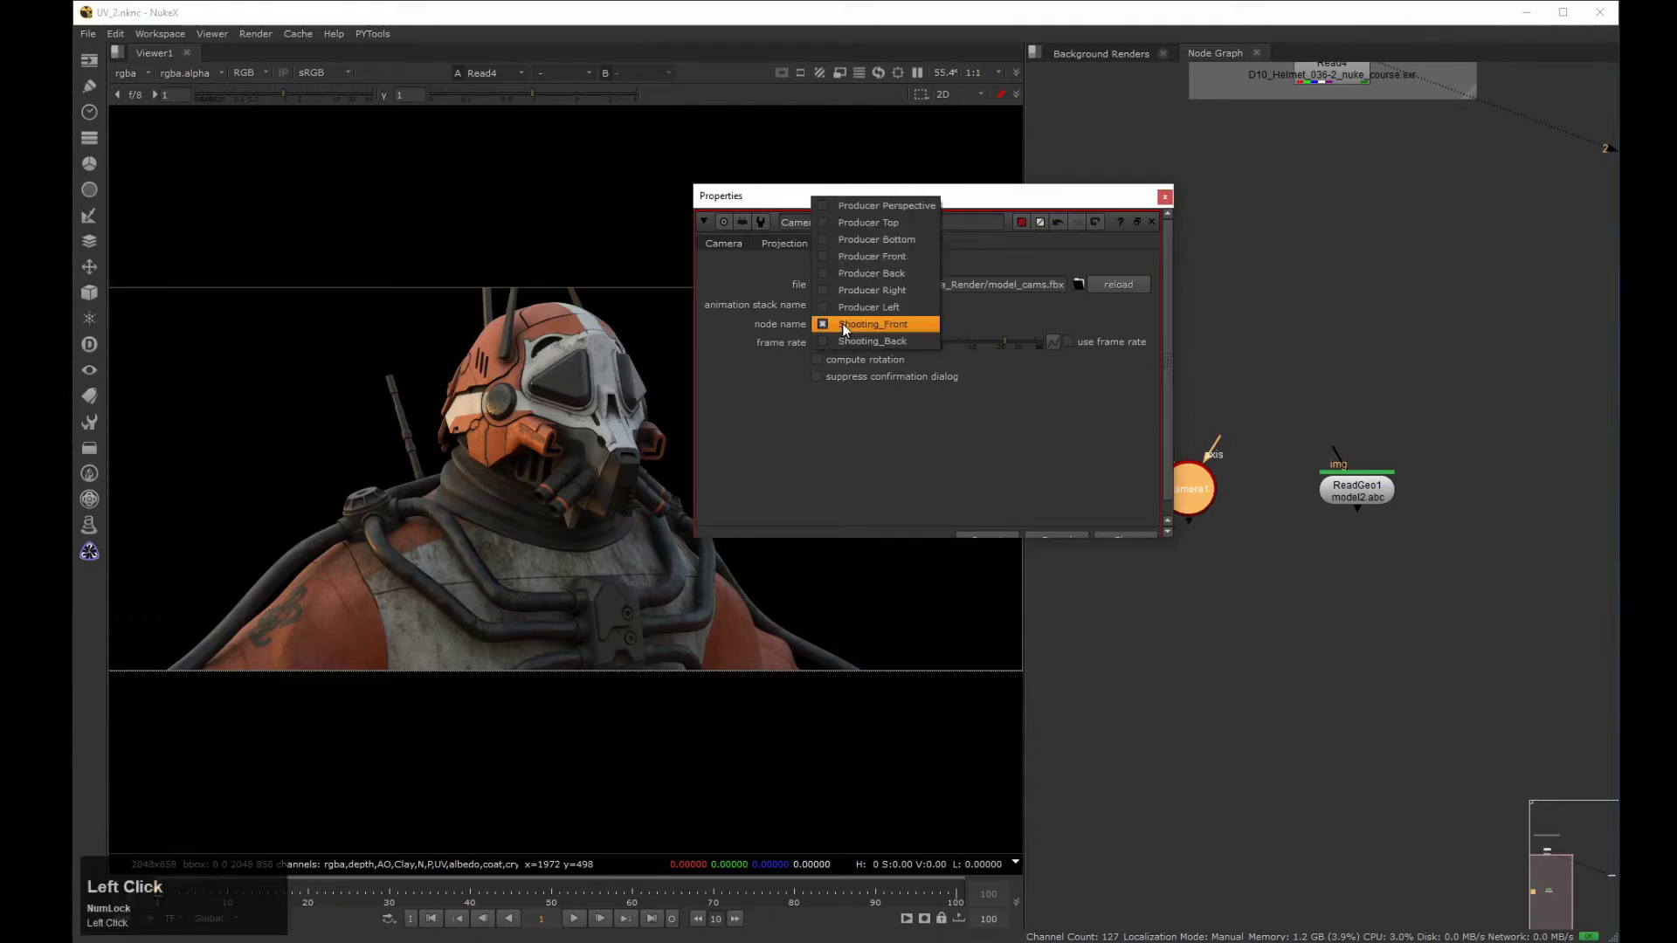
pyautogui.click(878, 325)
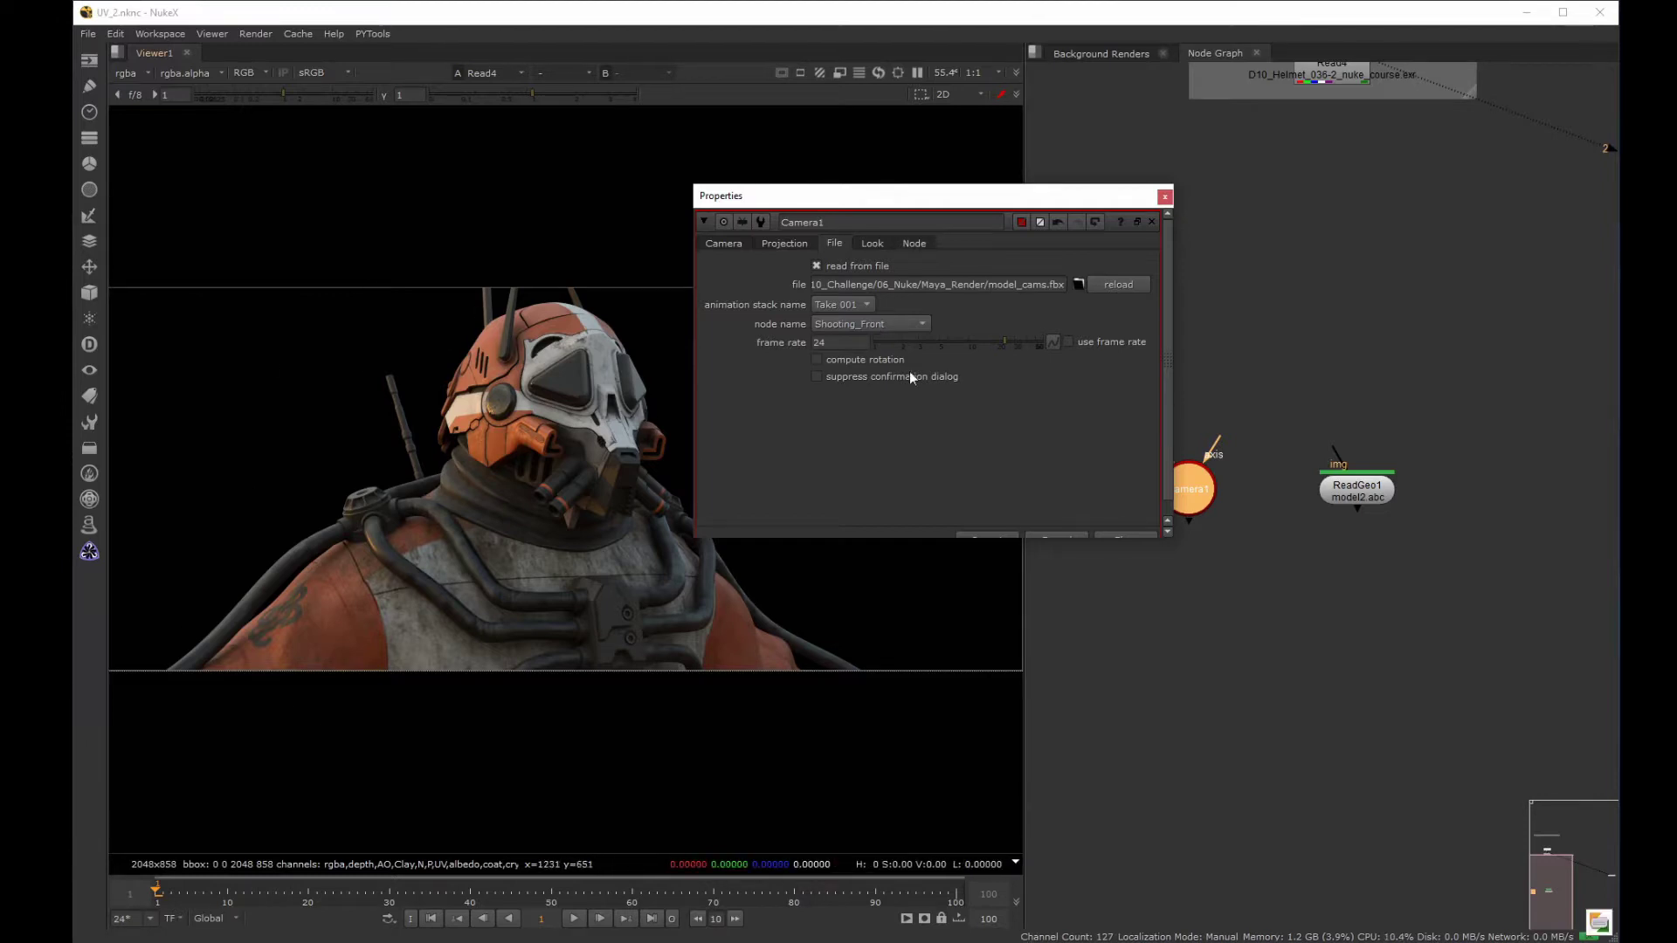
pyautogui.click(1164, 196)
# Display the ReadGeo model in the 3D viewer and inspect it.
pyautogui.moveTo(1280, 342); pyautogui.dragTo(1479, 573)
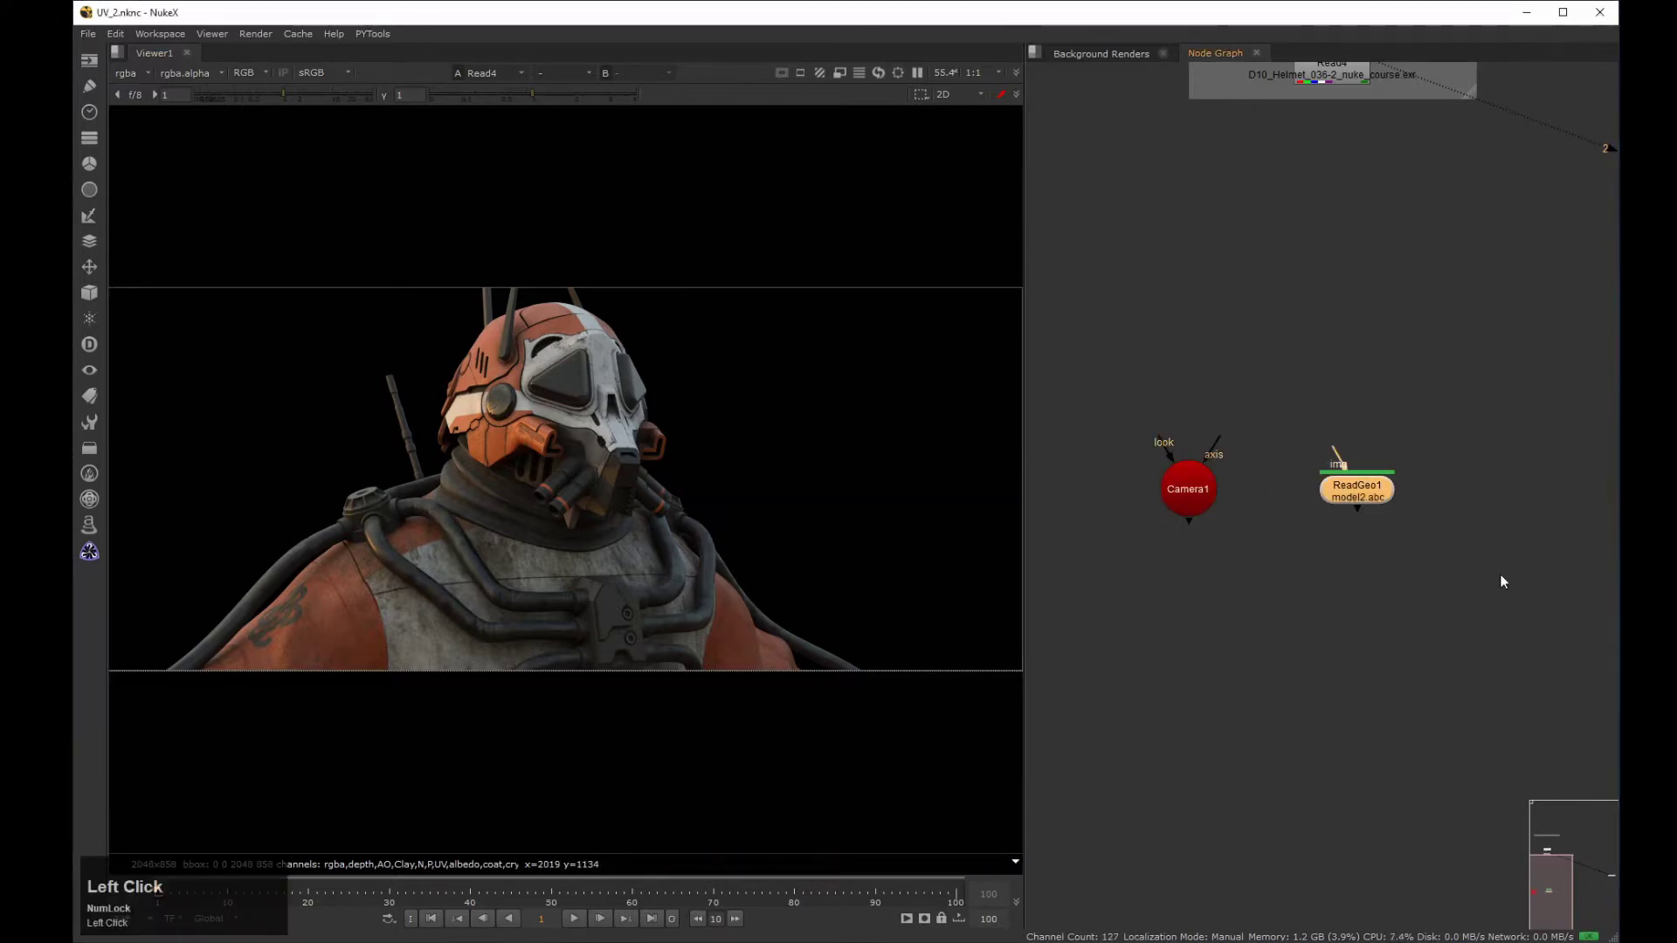
pyautogui.press('2')
pyautogui.click(802, 449)
pyautogui.keyDown('ctrl'); pyautogui.moveTo(802, 449); pyautogui.dragTo(694, 469); pyautogui.keyUp('ctrl')
# Add a CheckerBoard node with size 10 and connect it to the ReadGeo's img input.
pyautogui.click(1275, 305)
pyautogui.press('Tab')
pyautogui.write('check')
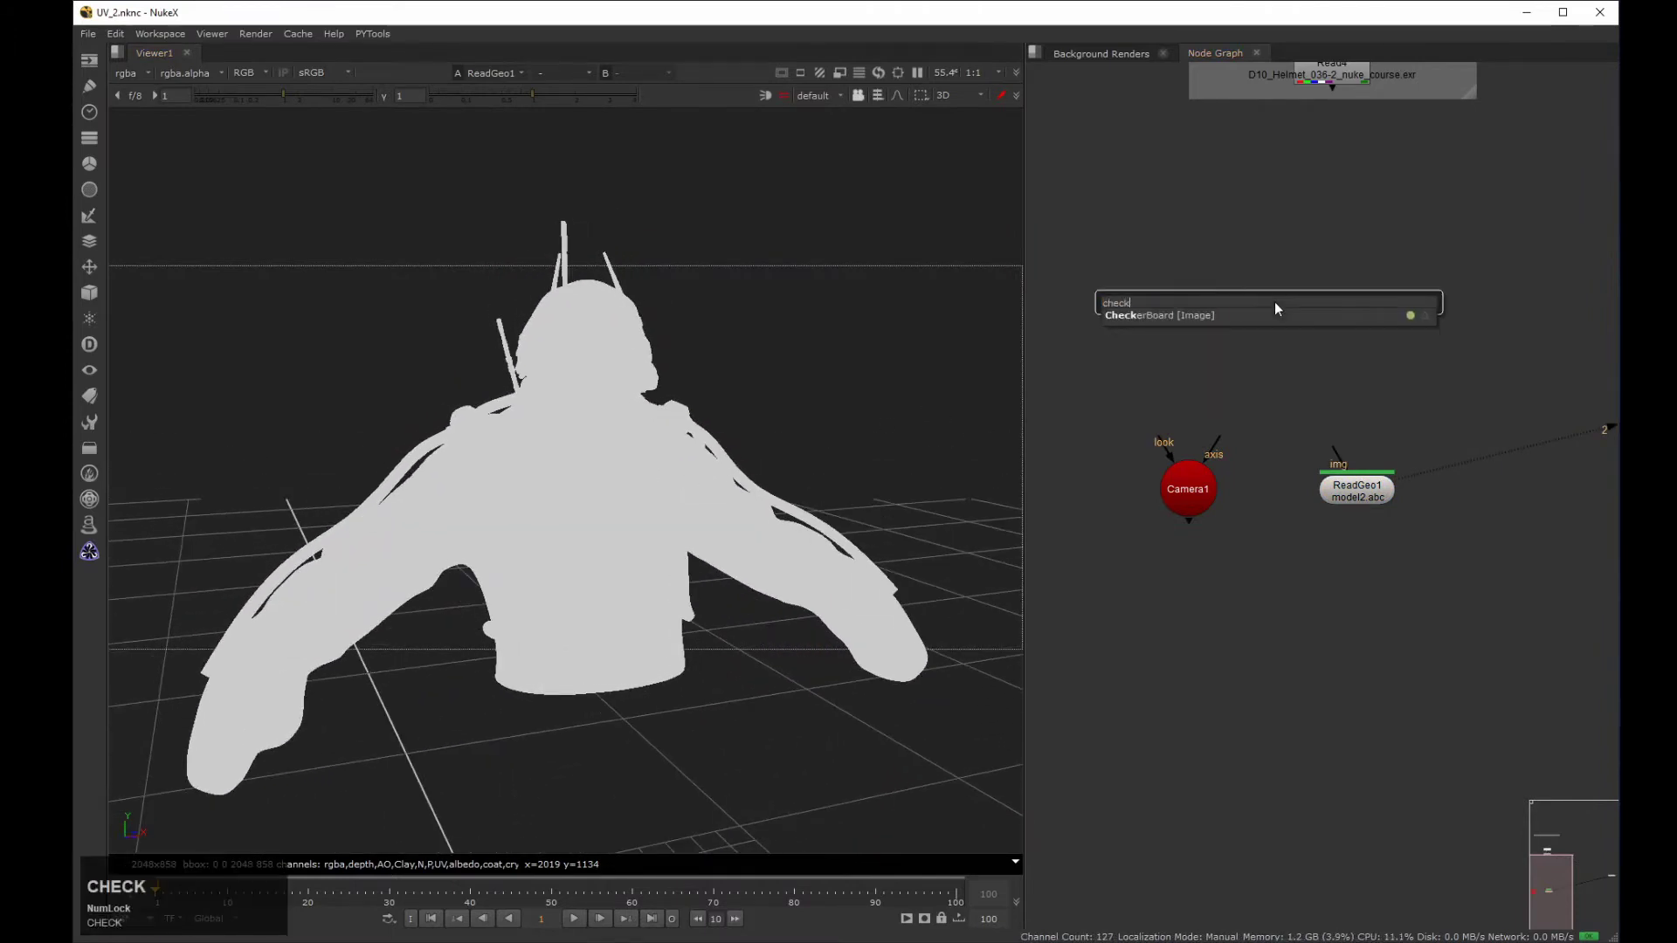
pyautogui.press('Return')
pyautogui.click(873, 255)
pyautogui.write('10')
pyautogui.press('Return')
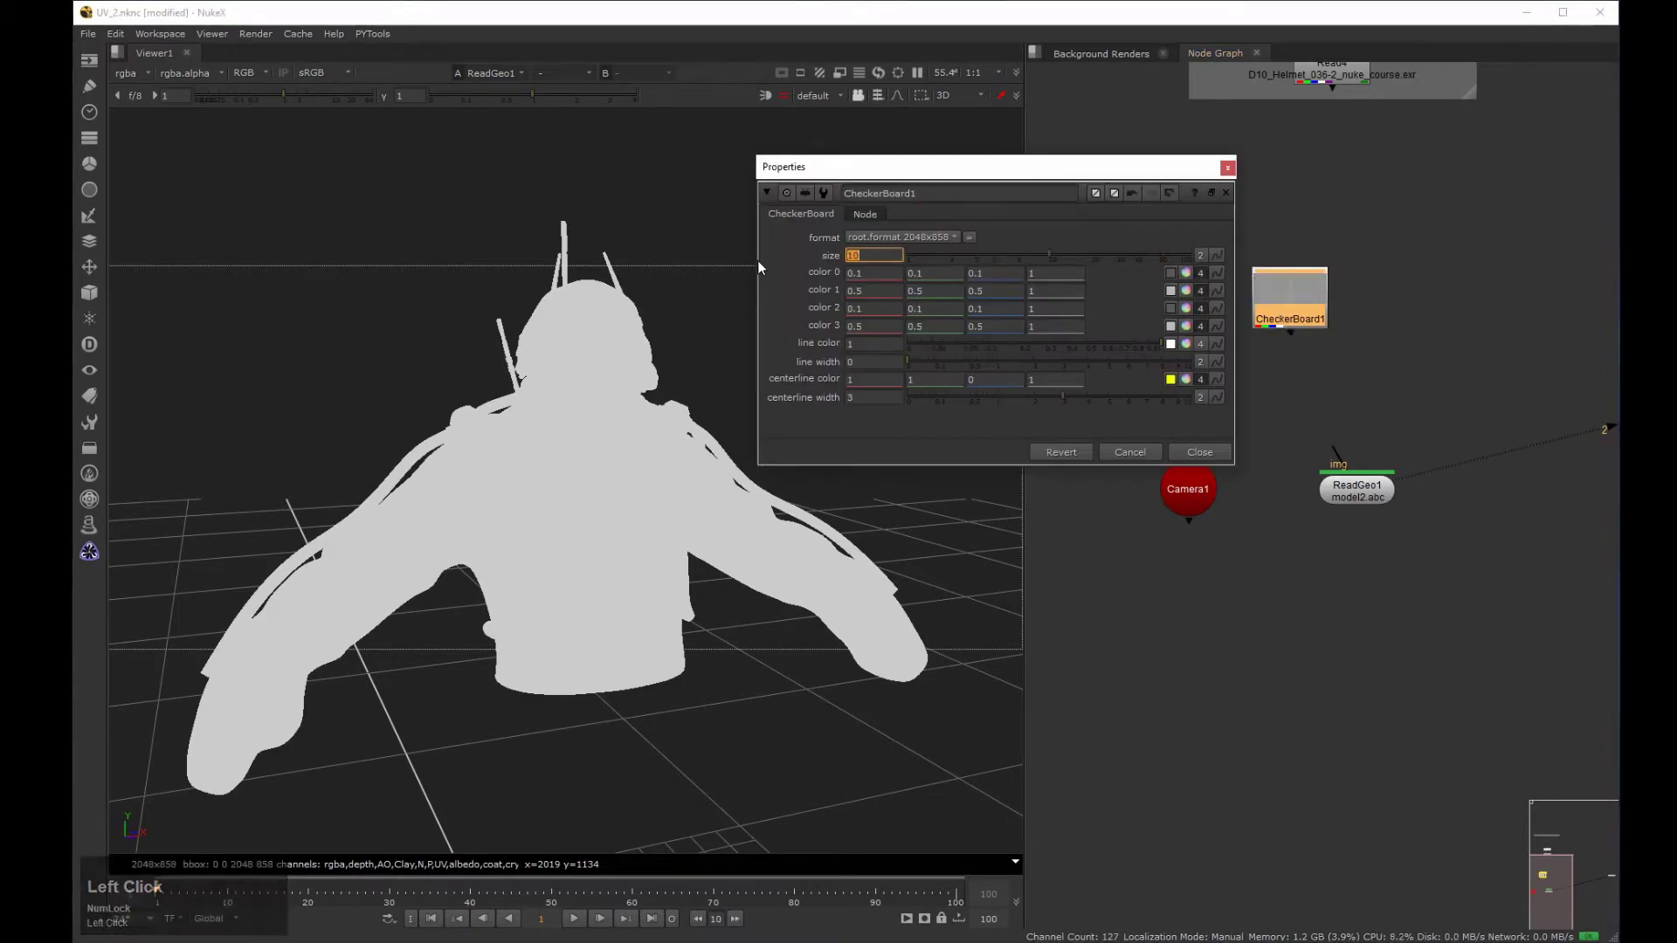
pyautogui.click(1227, 168)
pyautogui.moveTo(1333, 449); pyautogui.dragTo(1358, 353)
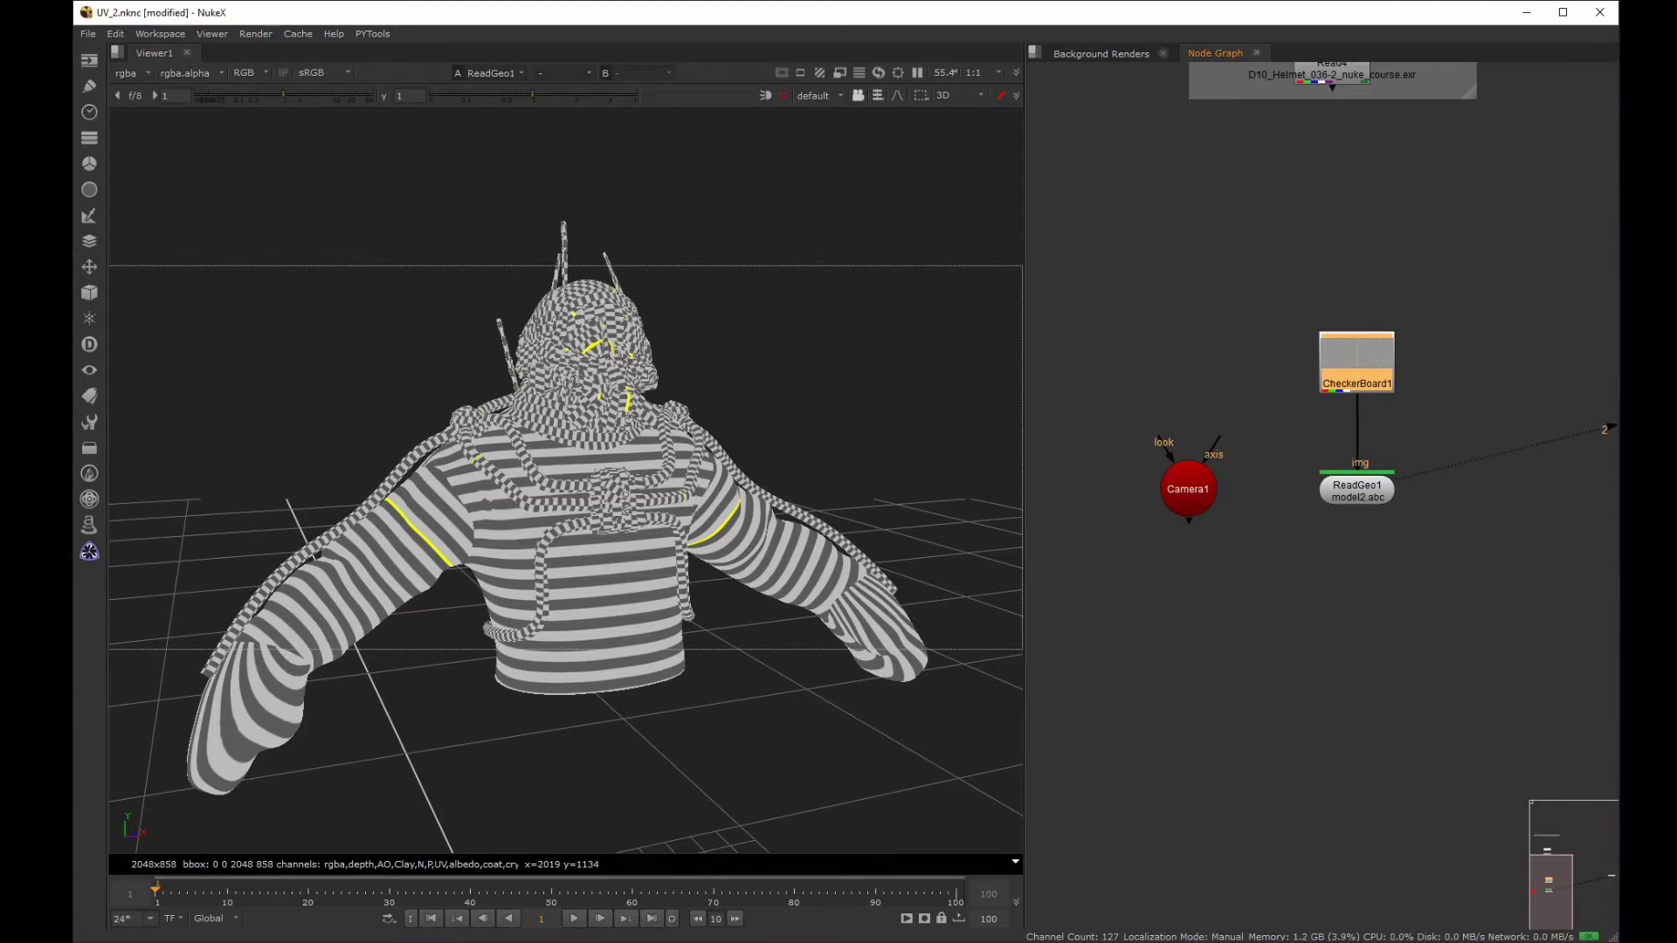
pyautogui.click(812, 349)
# In the ReadGeo scenegraph, unload root and load only the C_BodyShape mesh under Body.
pyautogui.doubleClick(1352, 491)
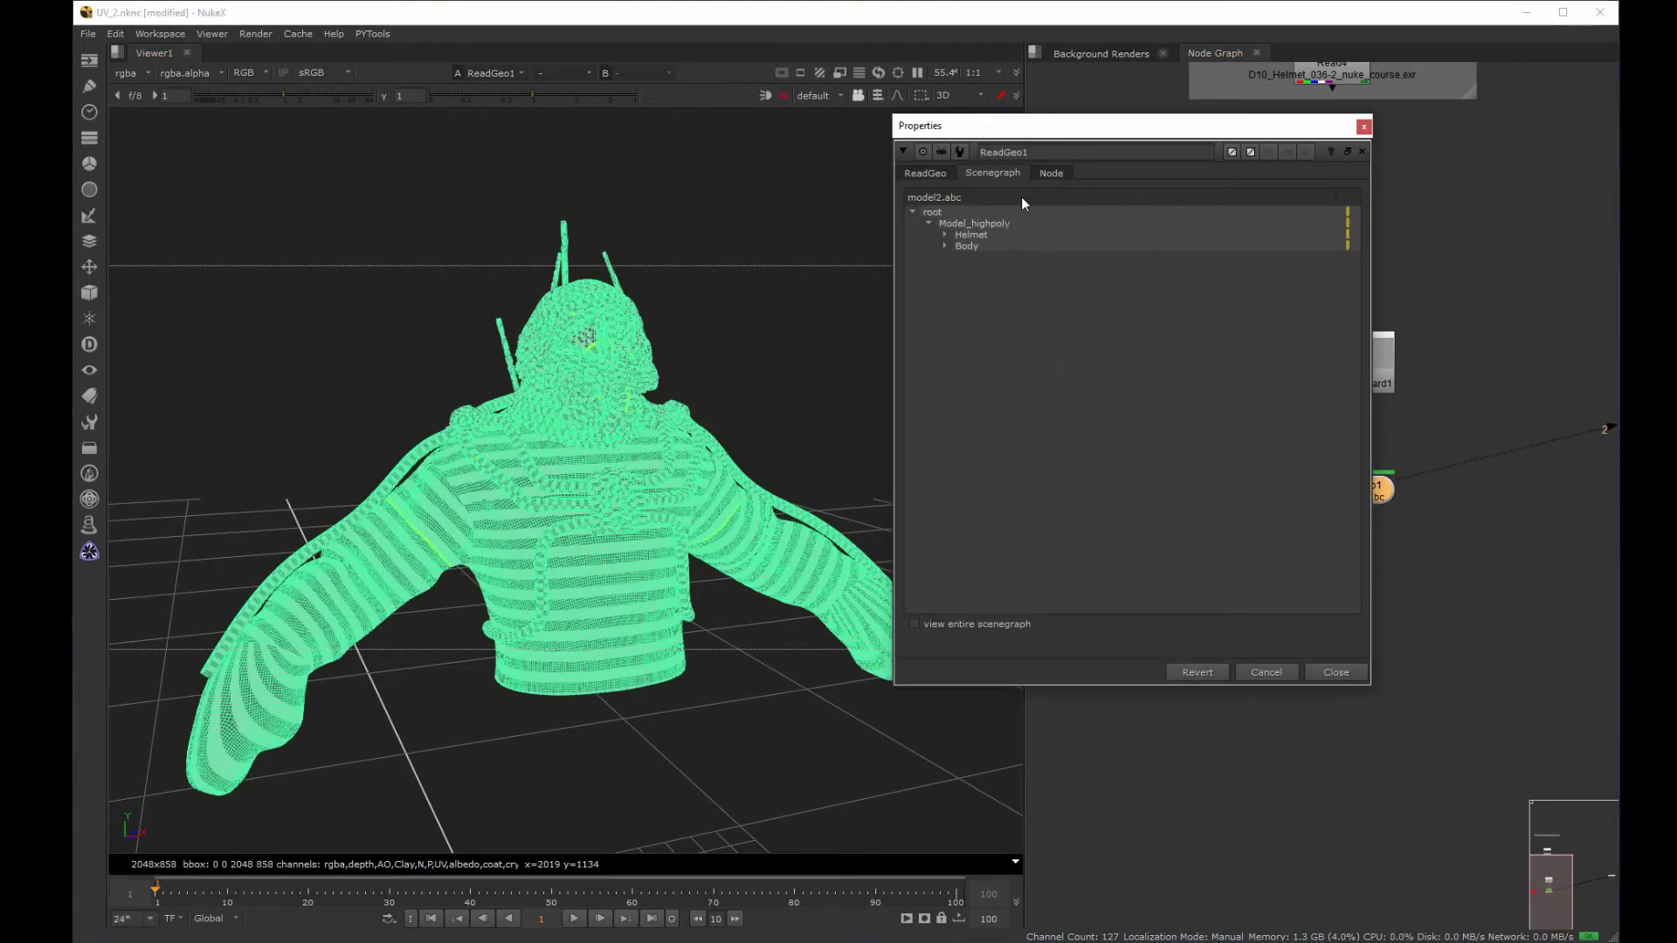
pyautogui.click(1347, 214)
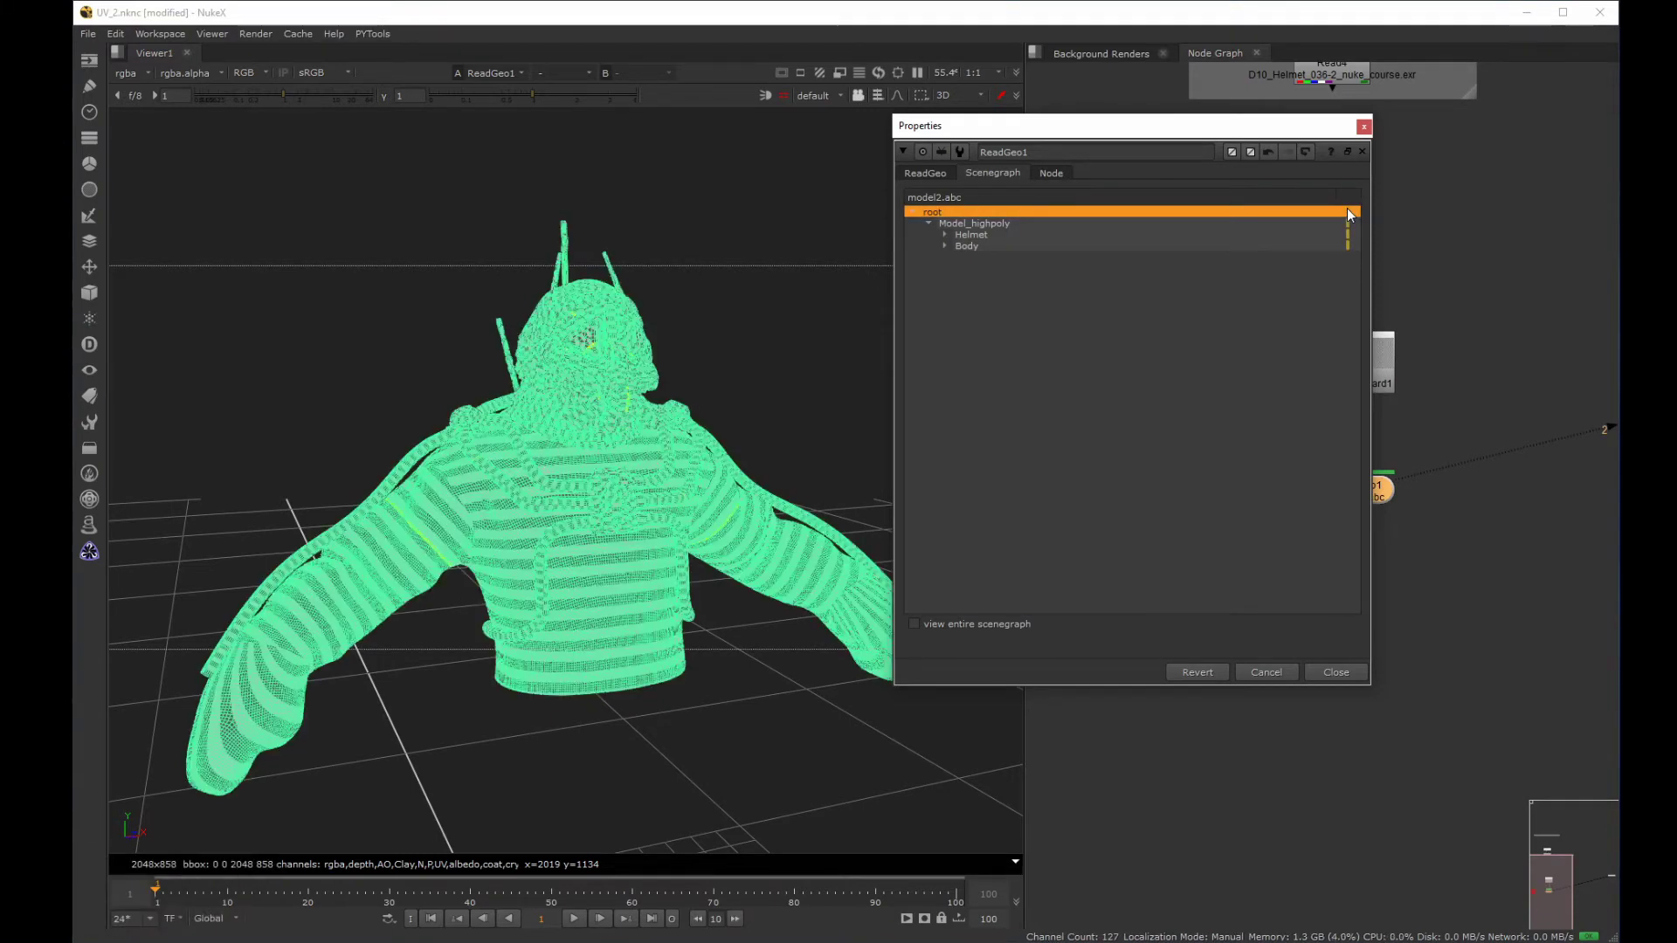
pyautogui.click(1348, 213)
pyautogui.click(944, 246)
pyautogui.click(960, 257)
pyautogui.click(1126, 269)
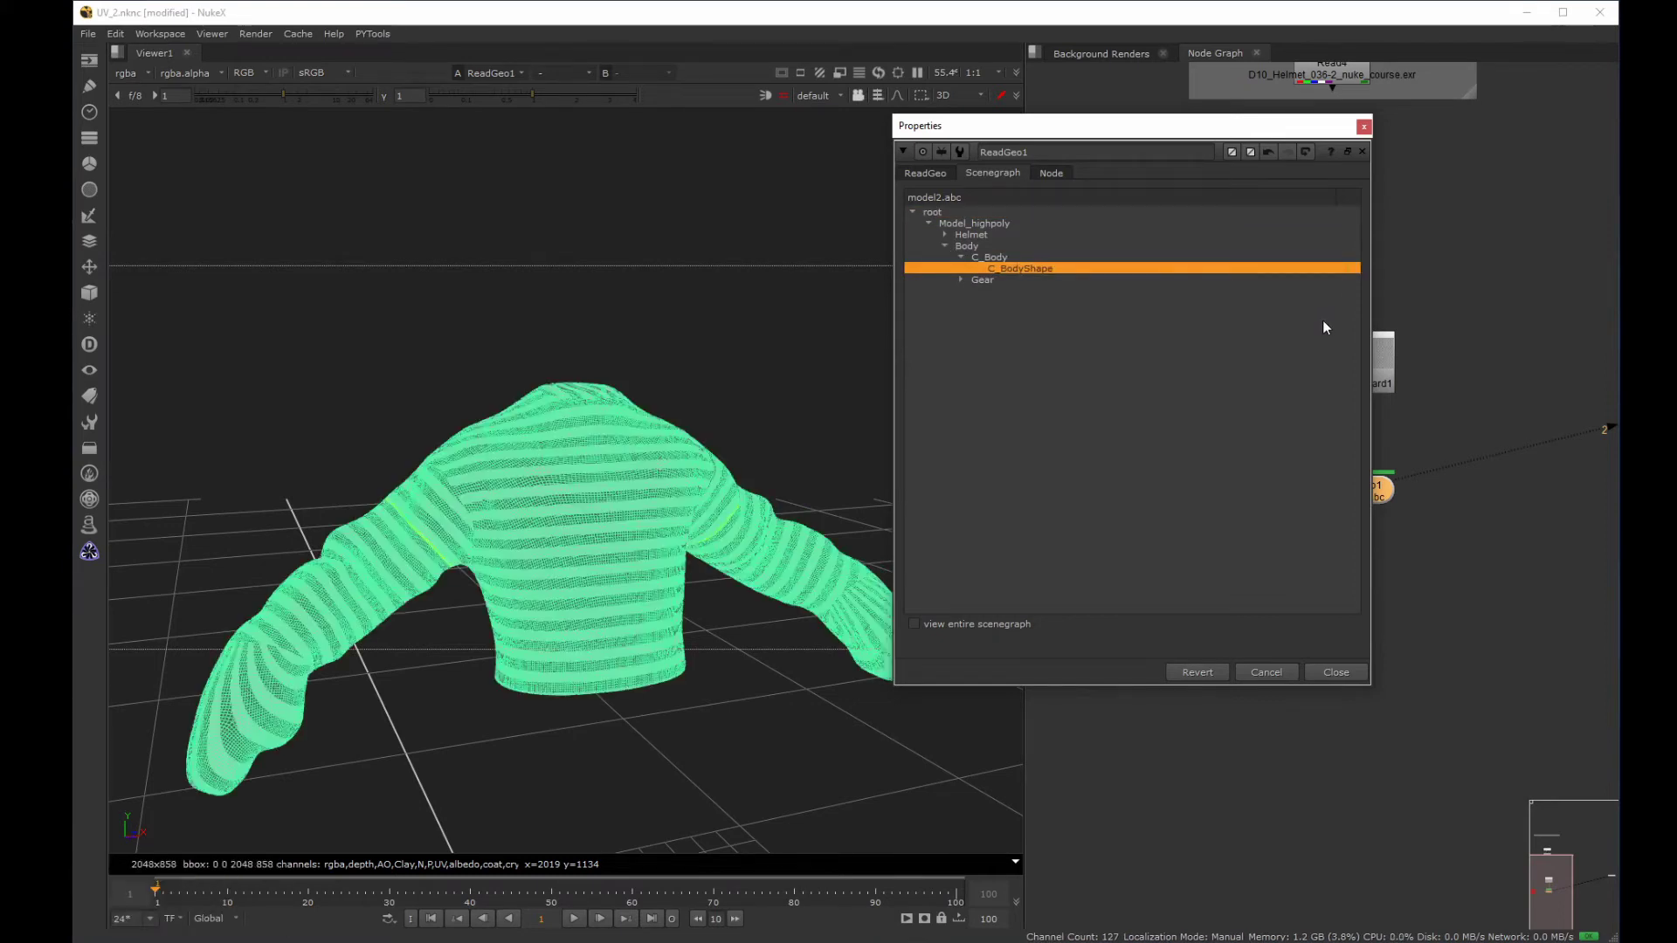
# Additionally load R_Pipes, R_Shoulder_Piece and R_Back_Antenna from the R group under Gear.
pyautogui.click(960, 279)
pyautogui.click(976, 290)
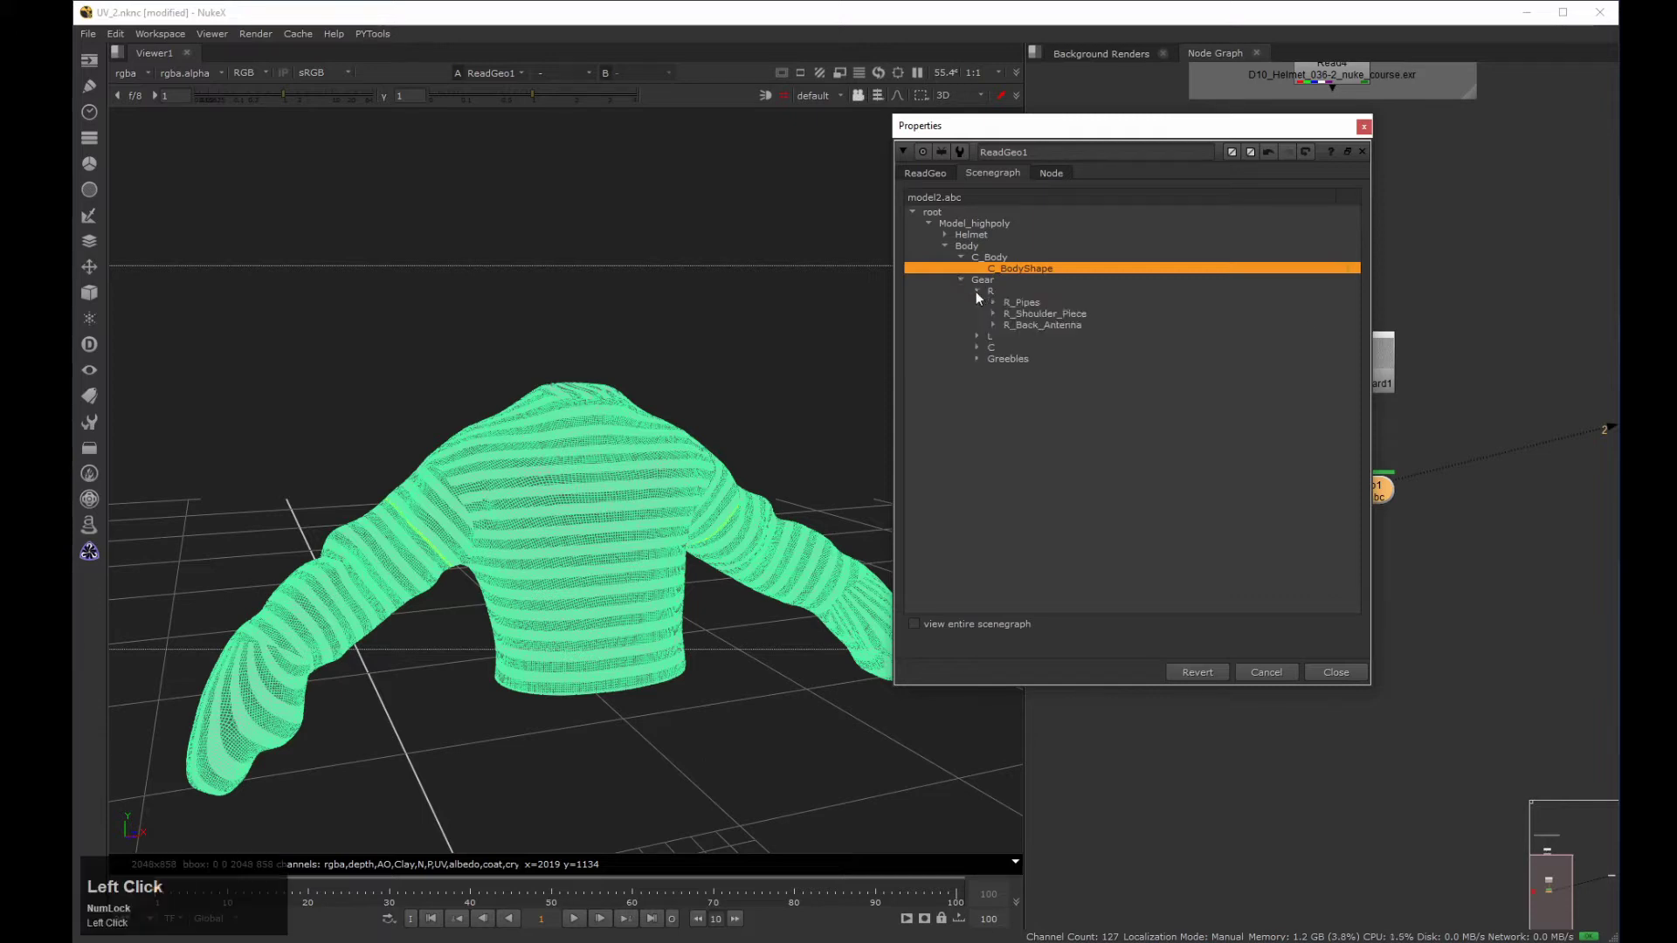
pyautogui.moveTo(1010, 302); pyautogui.dragTo(1131, 325)
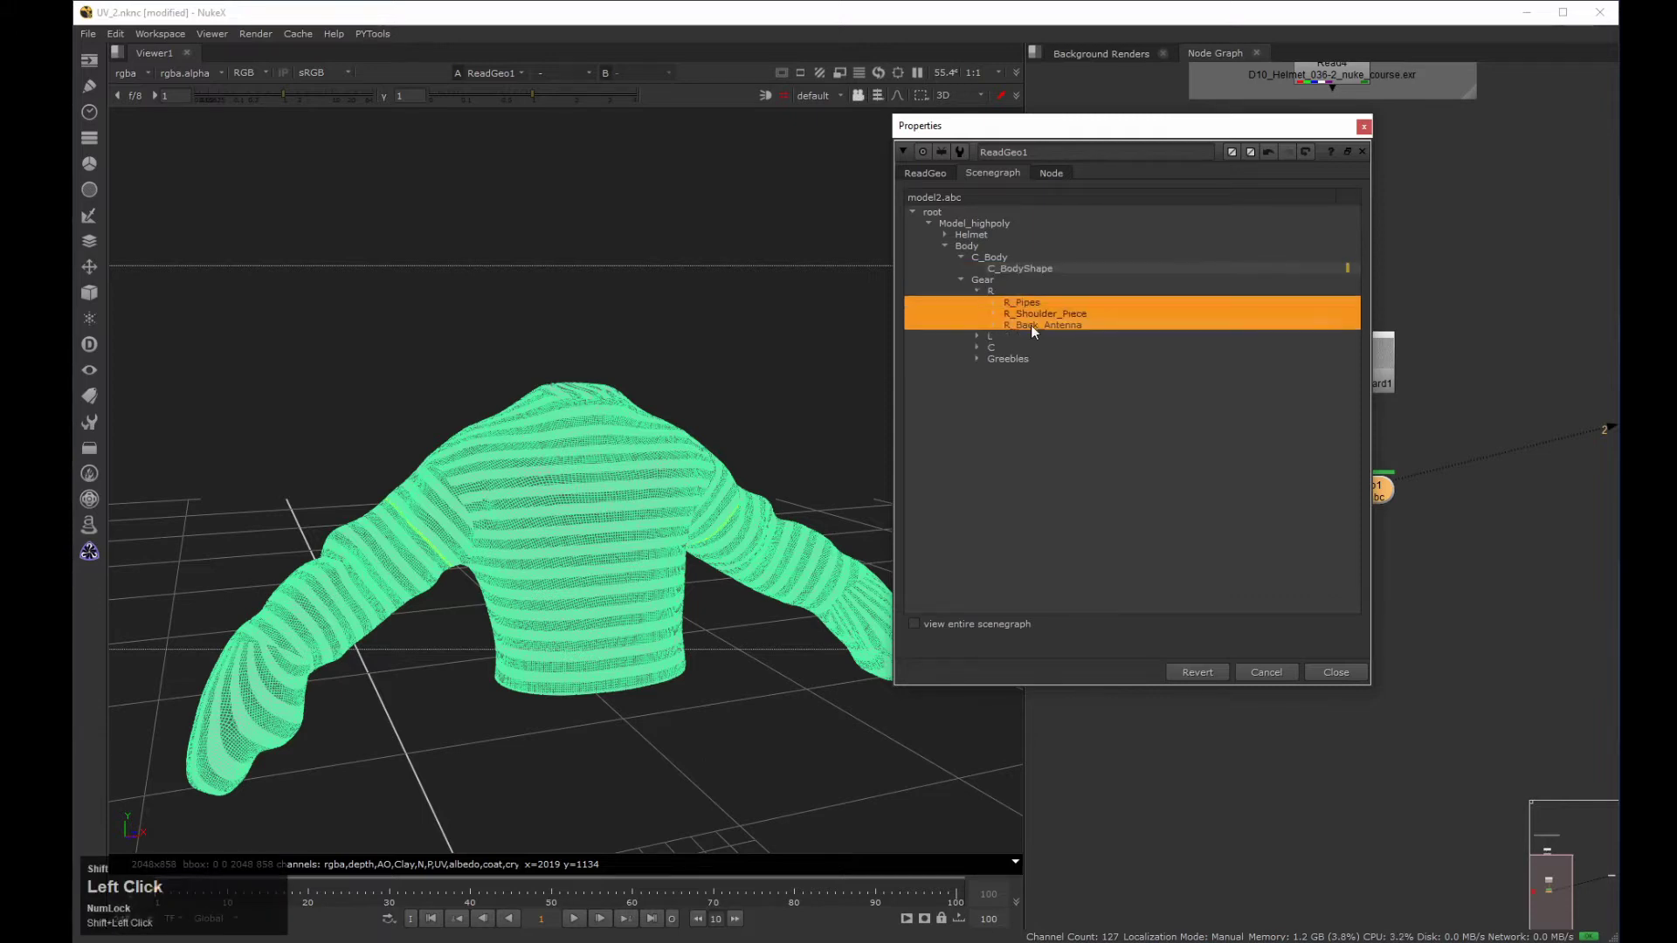
pyautogui.click(1349, 304)
pyautogui.click(832, 383)
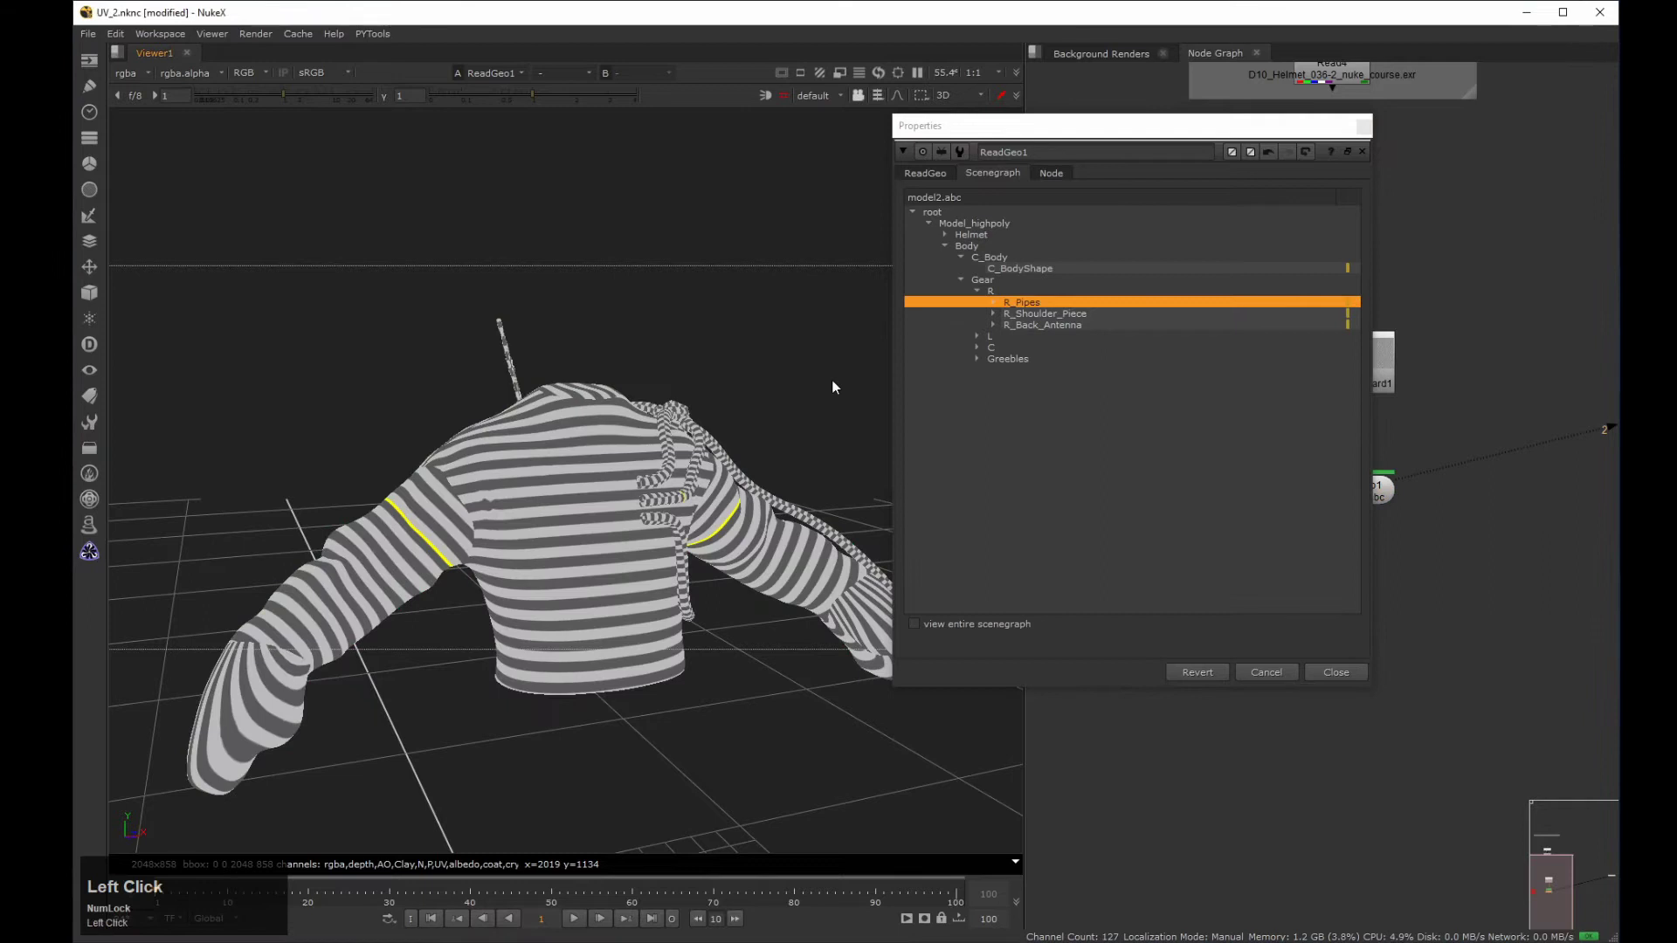
# Reload the whole model, then isolate the left chest pipe by loading only Front_Middle under L_Pipes.
pyautogui.click(1349, 213)
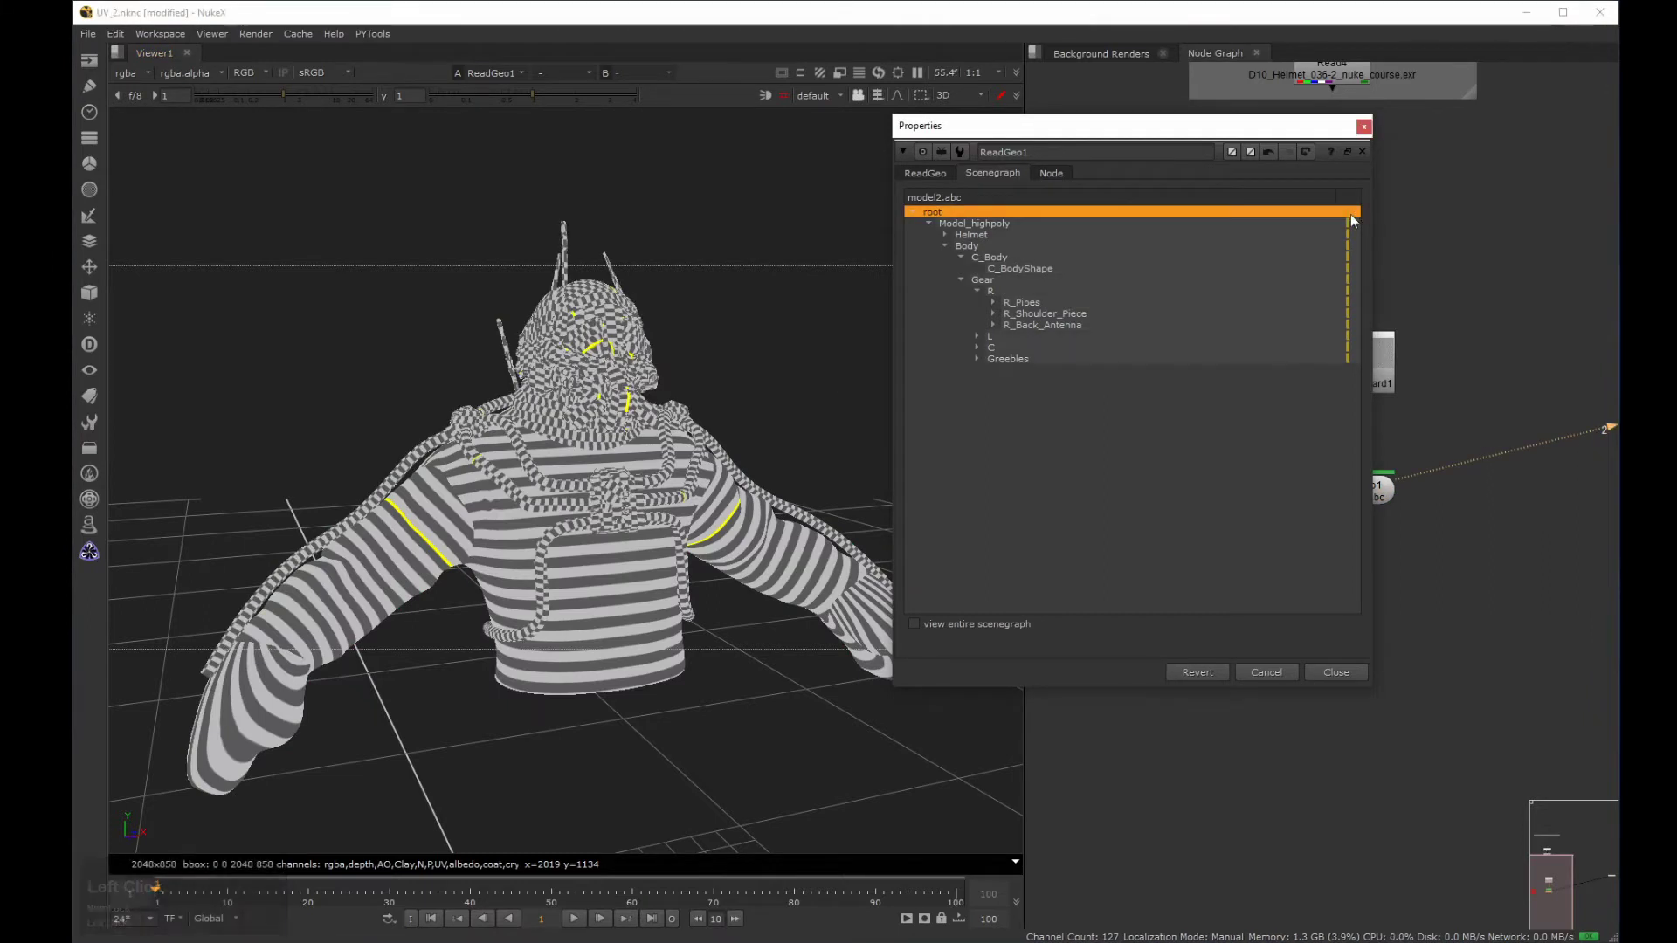
pyautogui.click(529, 501)
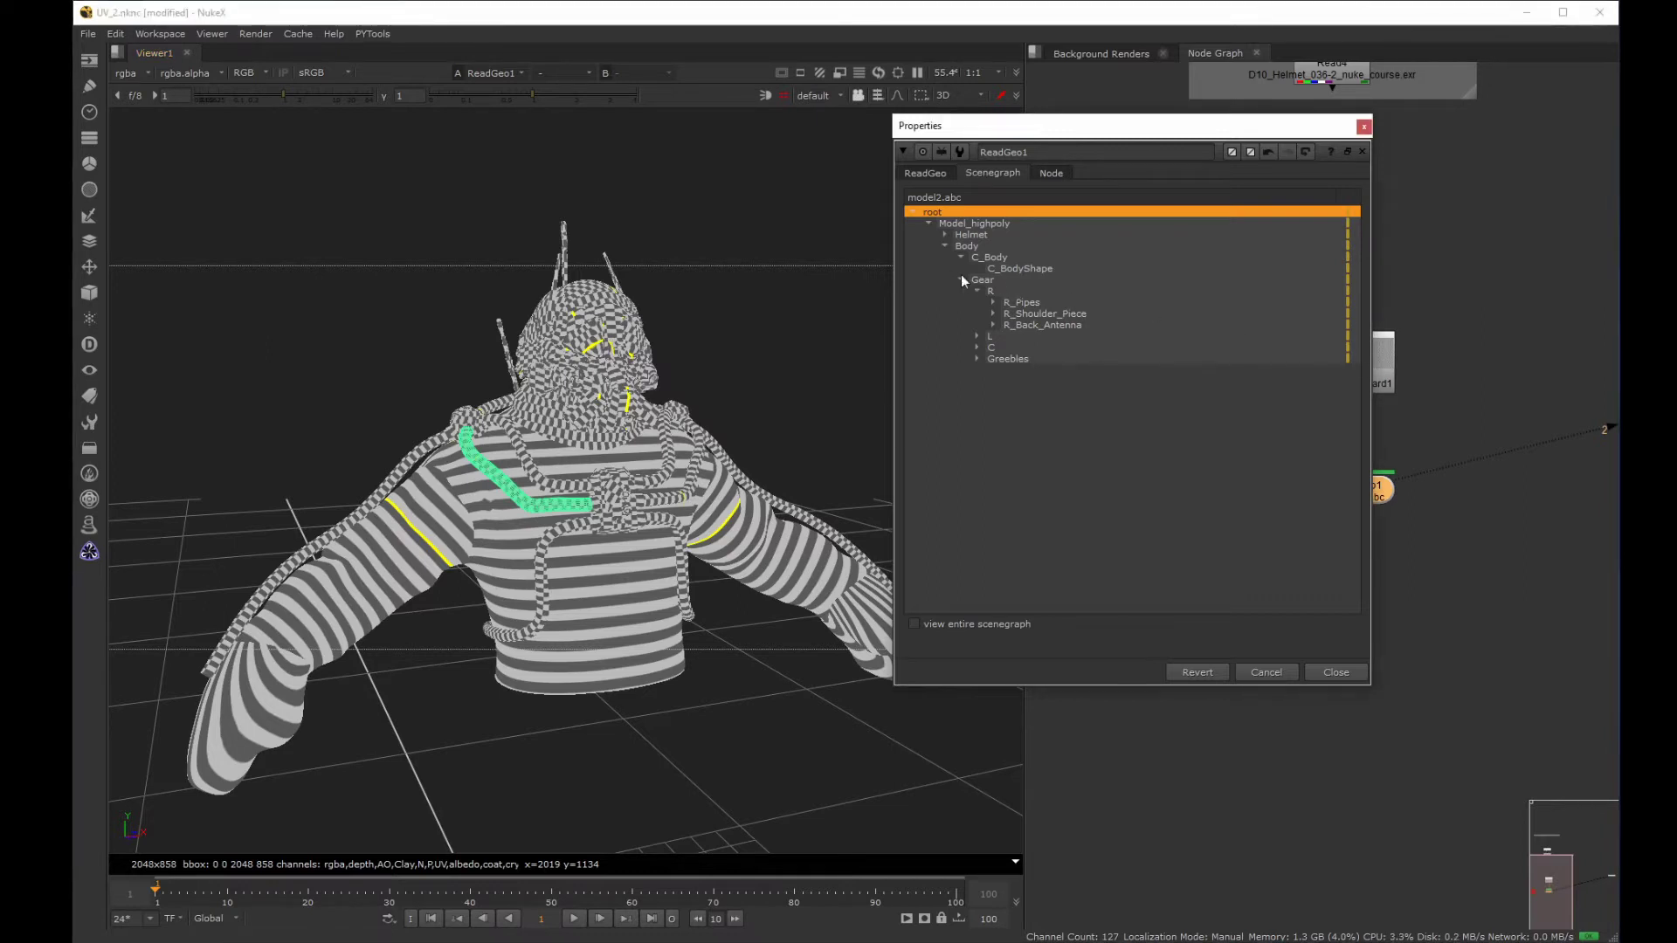
pyautogui.click(977, 292)
pyautogui.click(976, 302)
pyautogui.click(994, 336)
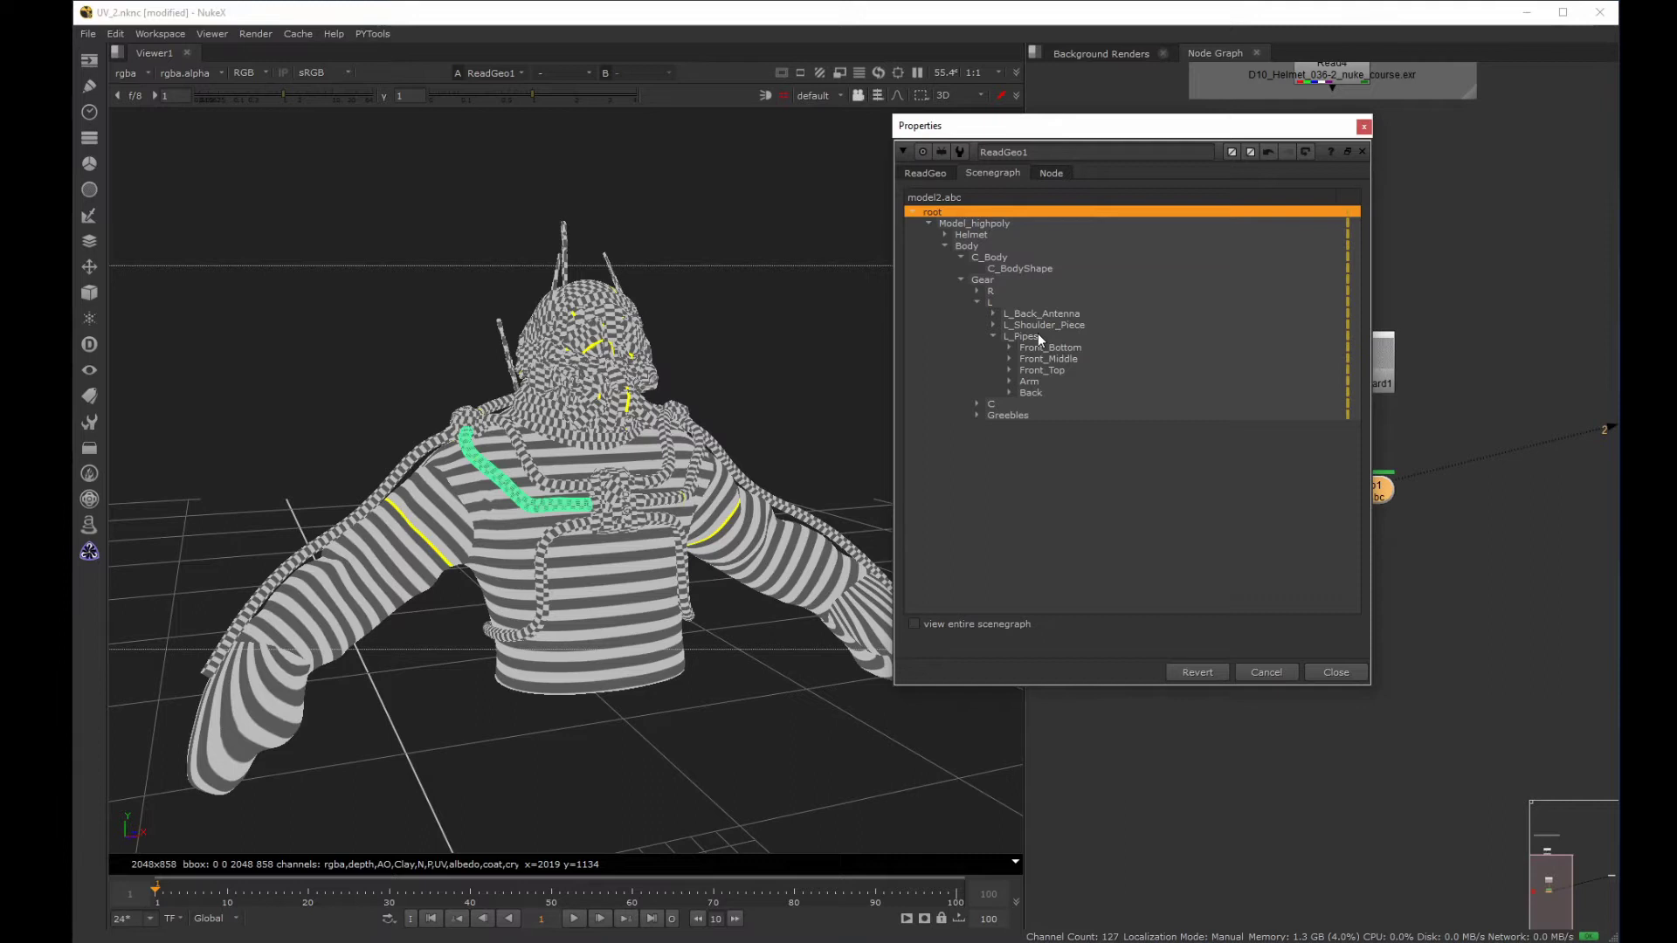
pyautogui.click(1071, 358)
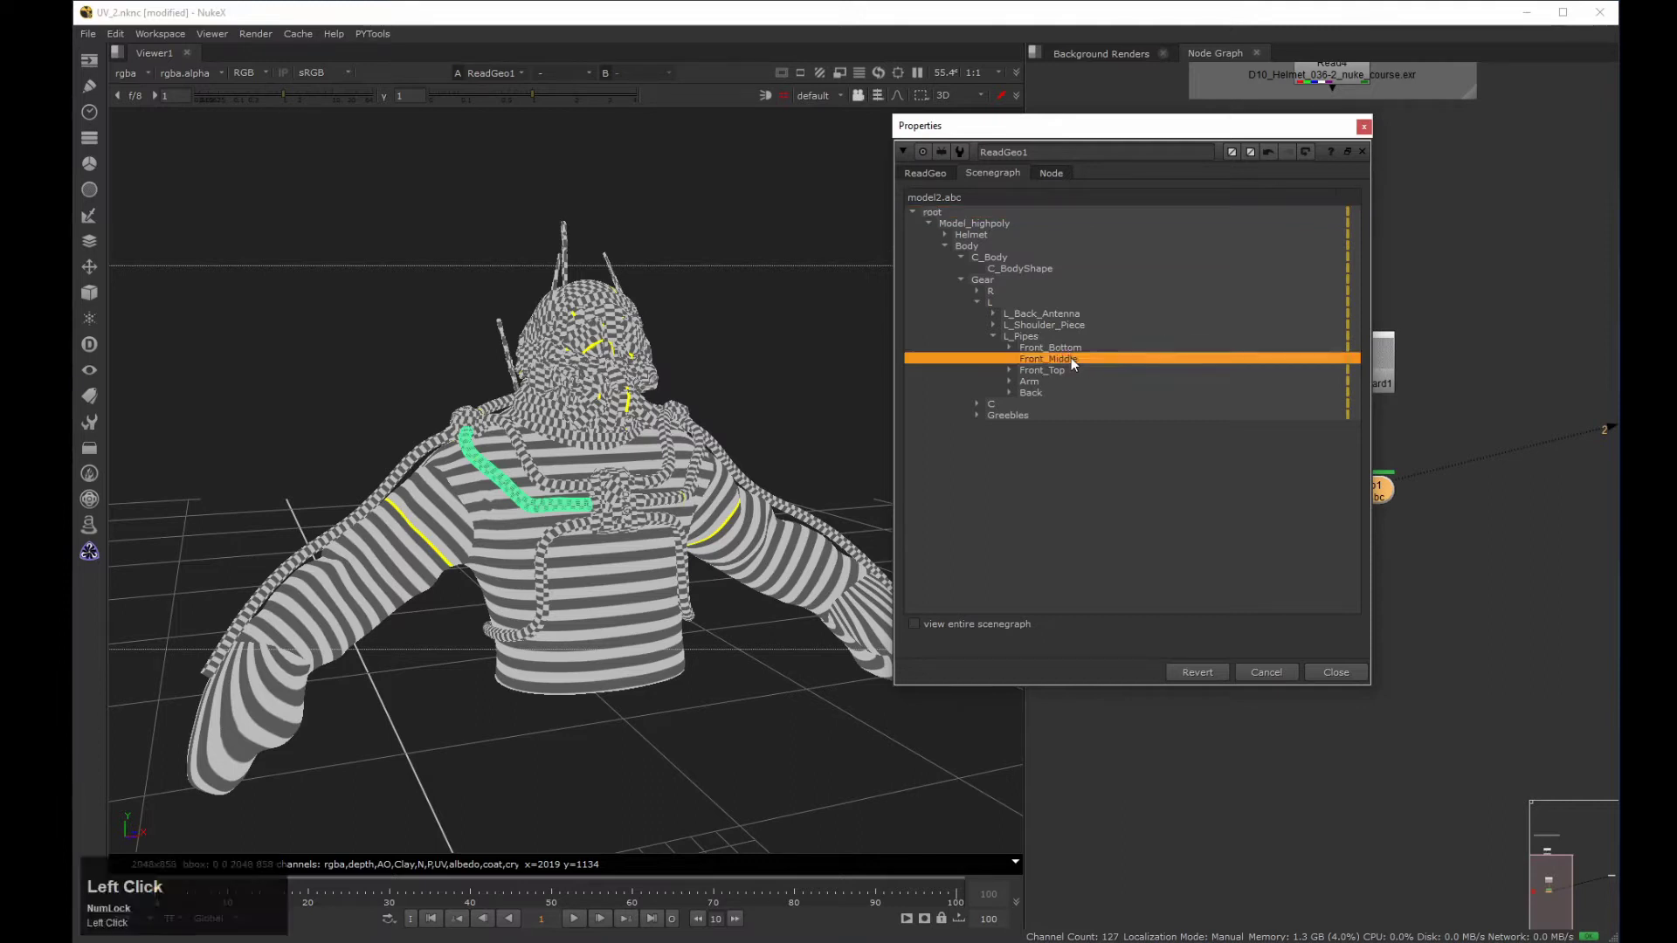
pyautogui.click(1347, 212)
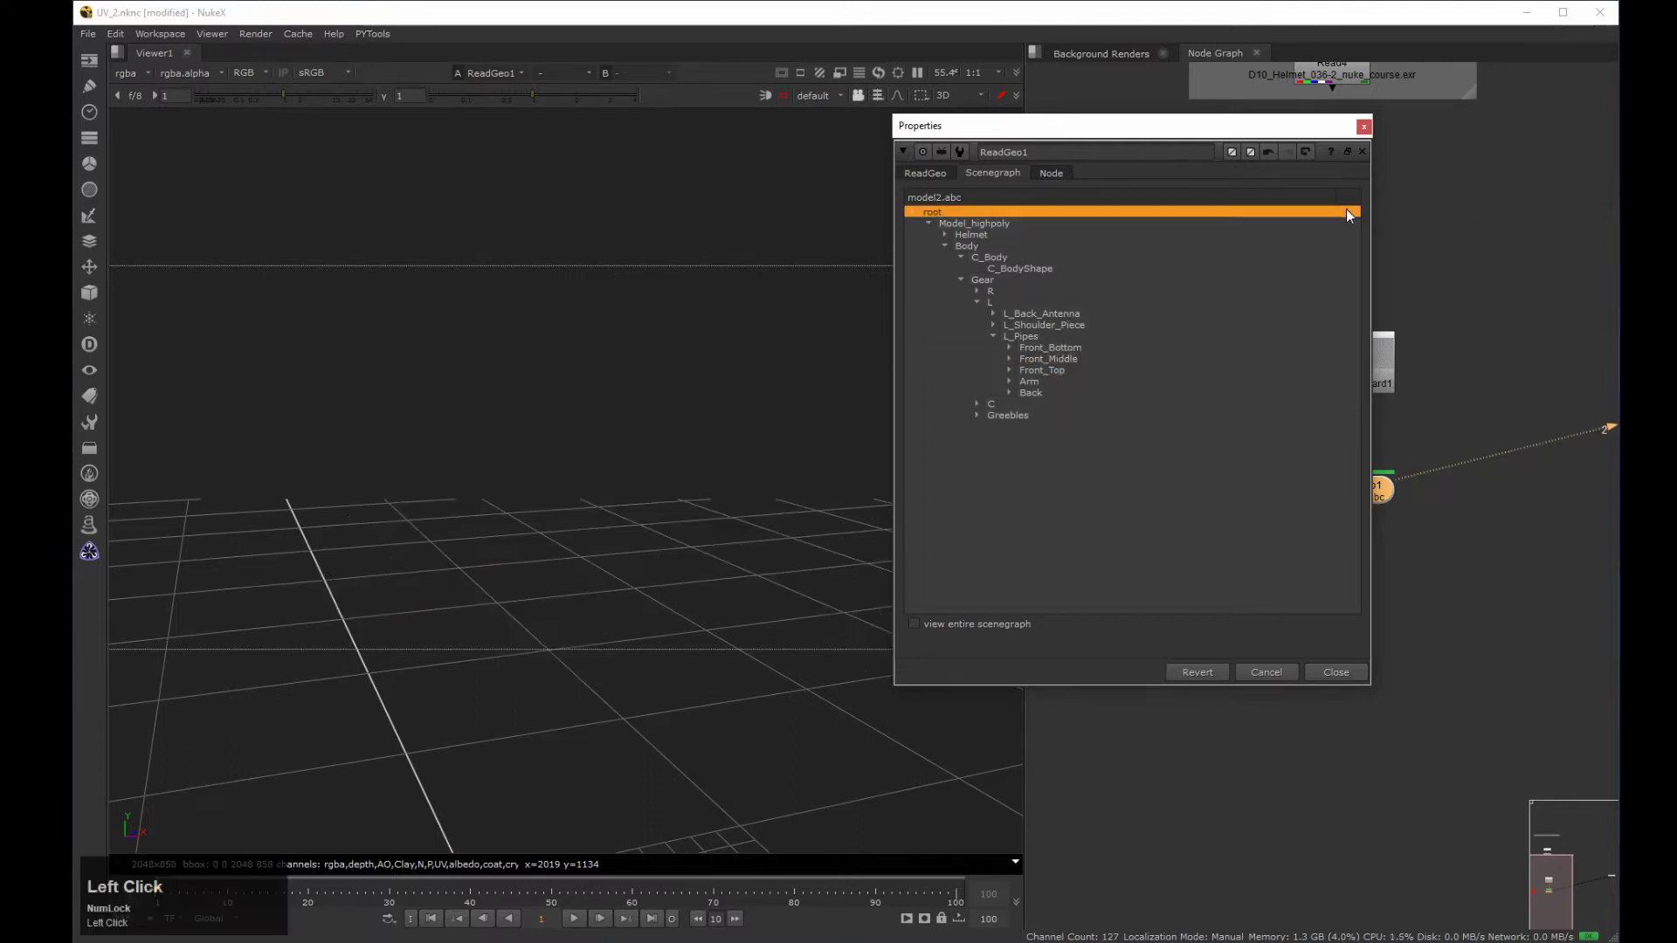
pyautogui.click(1051, 358)
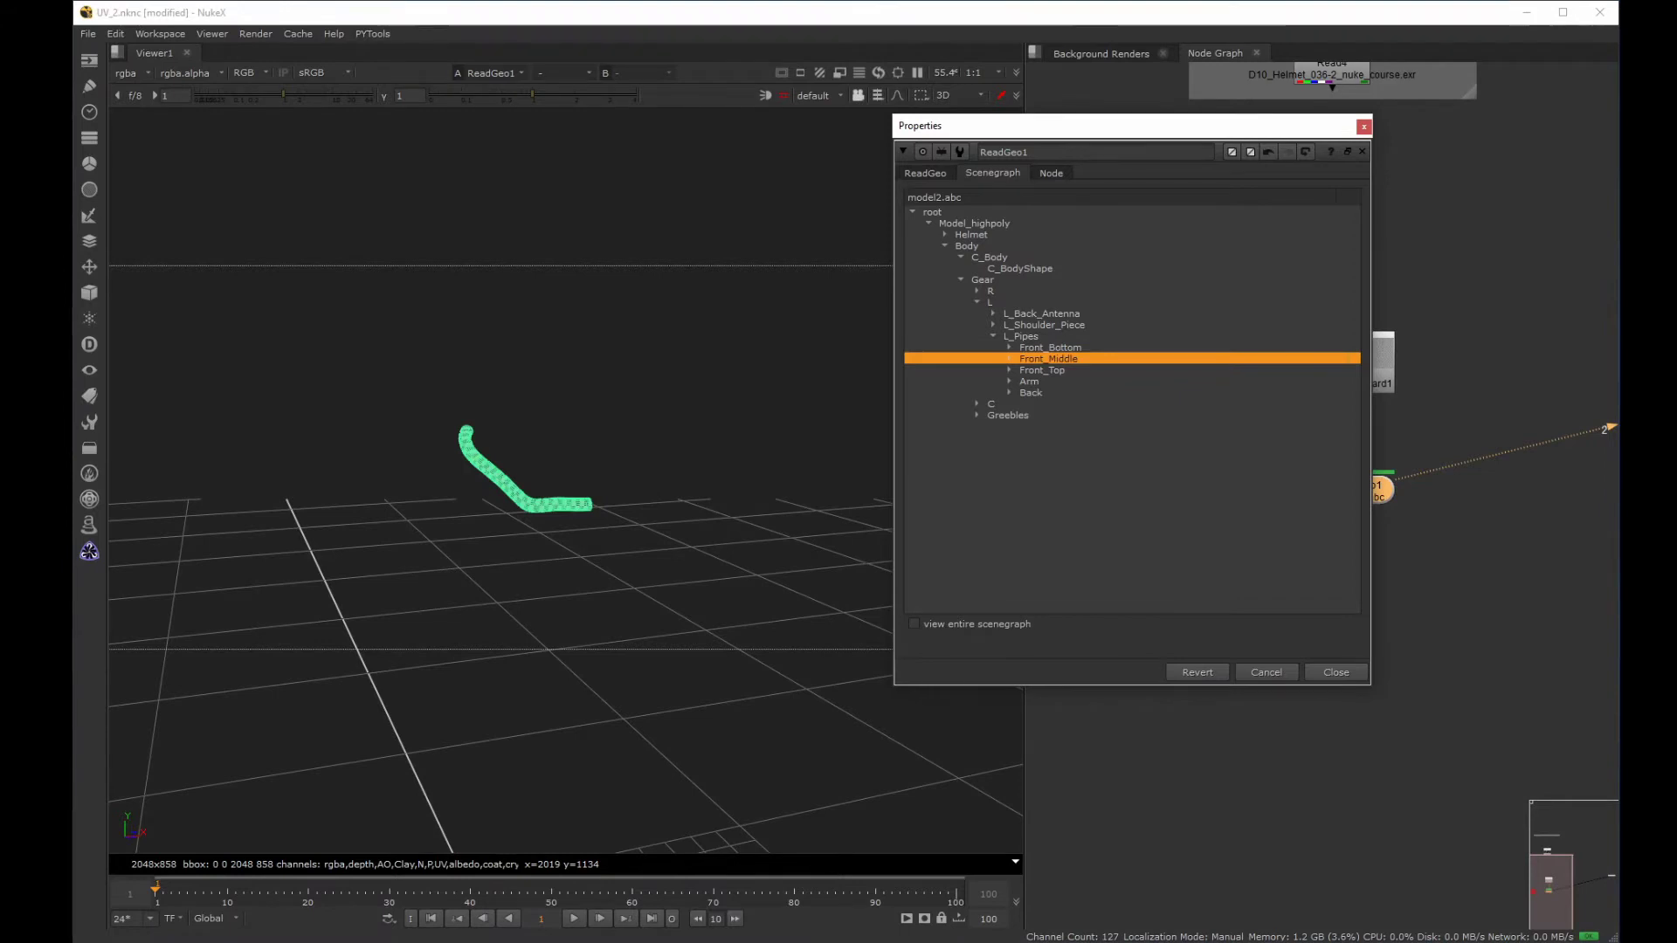
pyautogui.click(1362, 127)
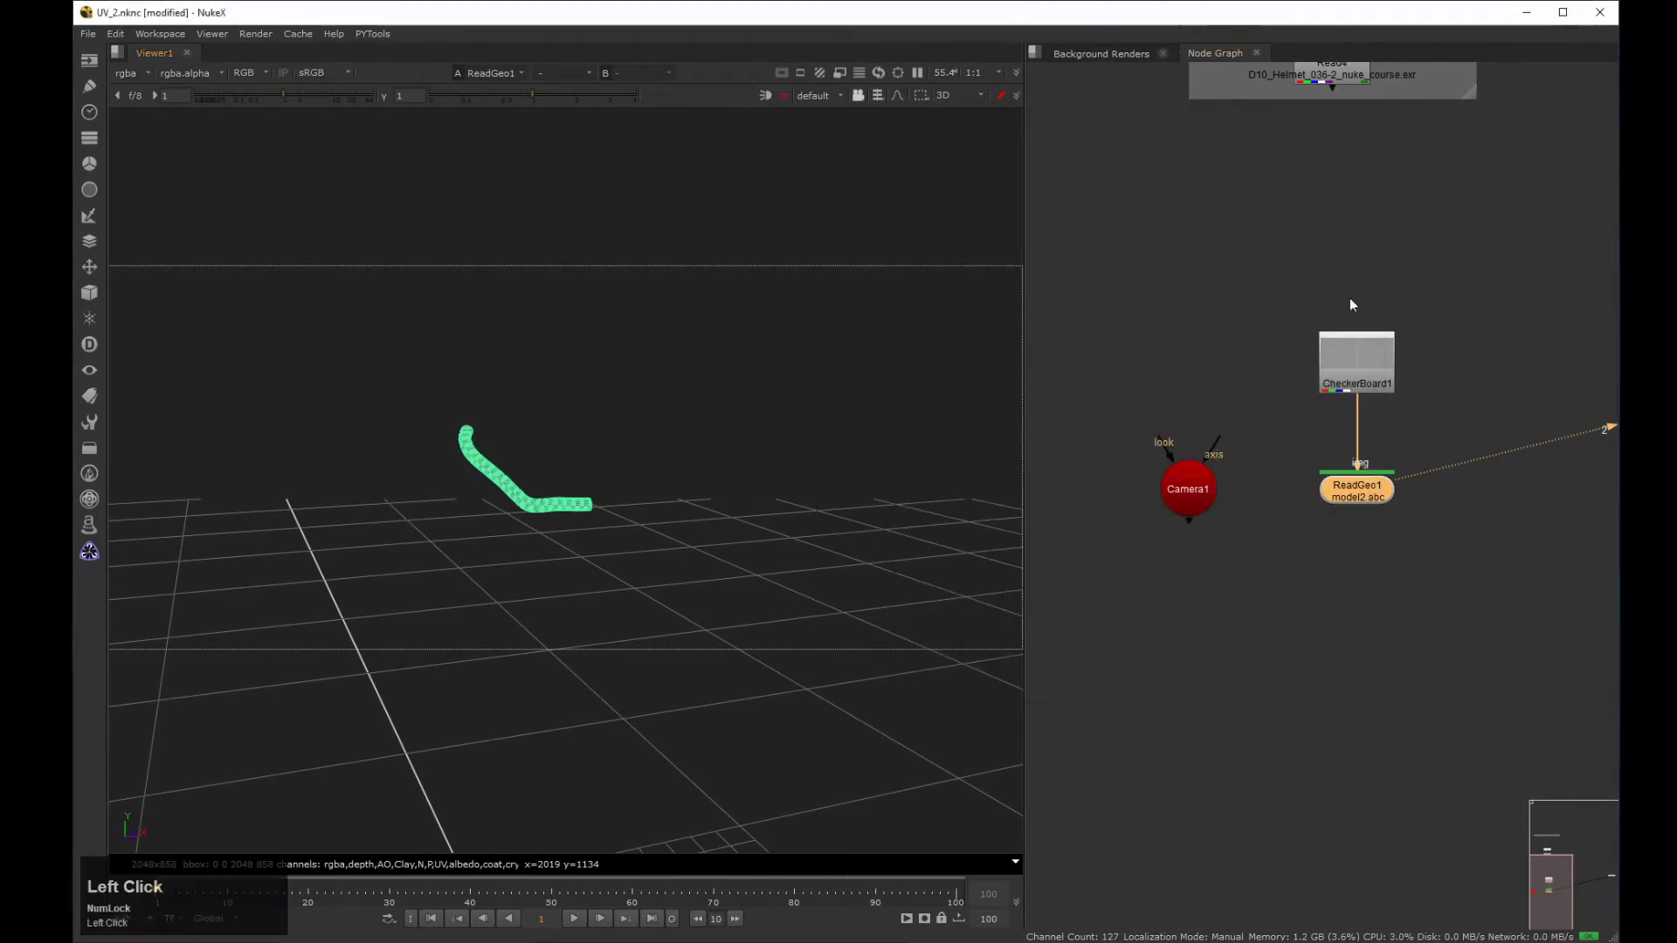
# Load the entire model from the root of the ReadGeo scenegraph and close its properties.
pyautogui.doubleClick(1361, 494)
pyautogui.click(1343, 211)
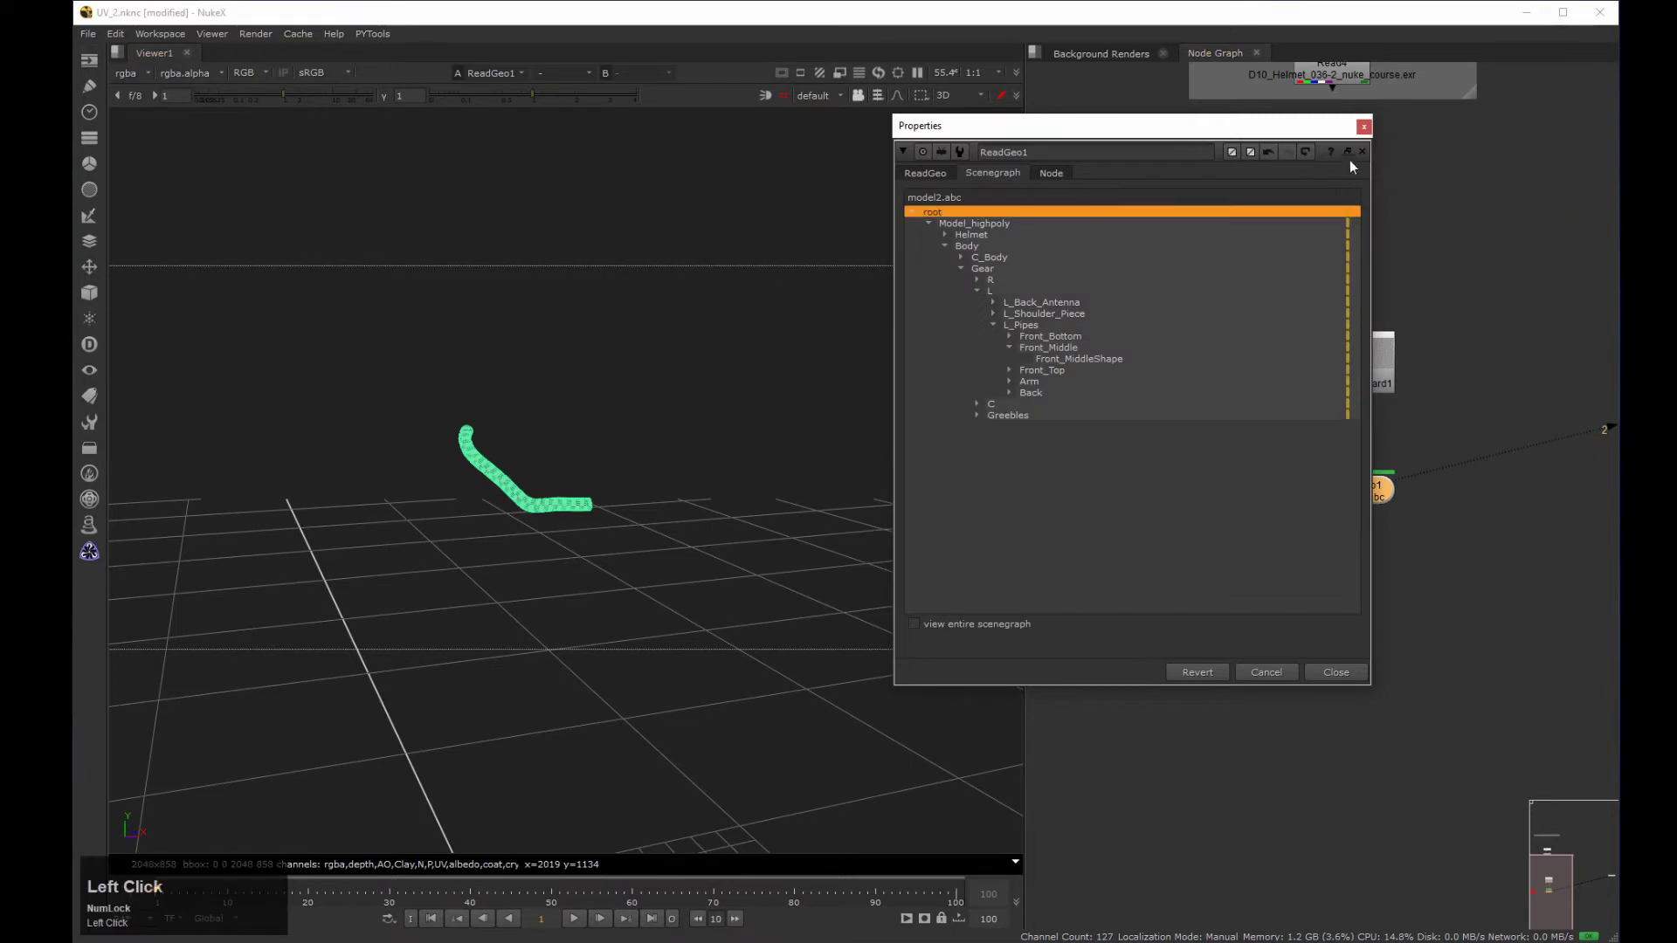
pyautogui.click(1363, 128)
# Add a ScanlineRender node below the ReadGeo node, with the model feeding its obj/scn input.
pyautogui.press('Tab')
pyautogui.write('sacn')
pyautogui.press('BackSpace')
pyautogui.press('BackSpace')
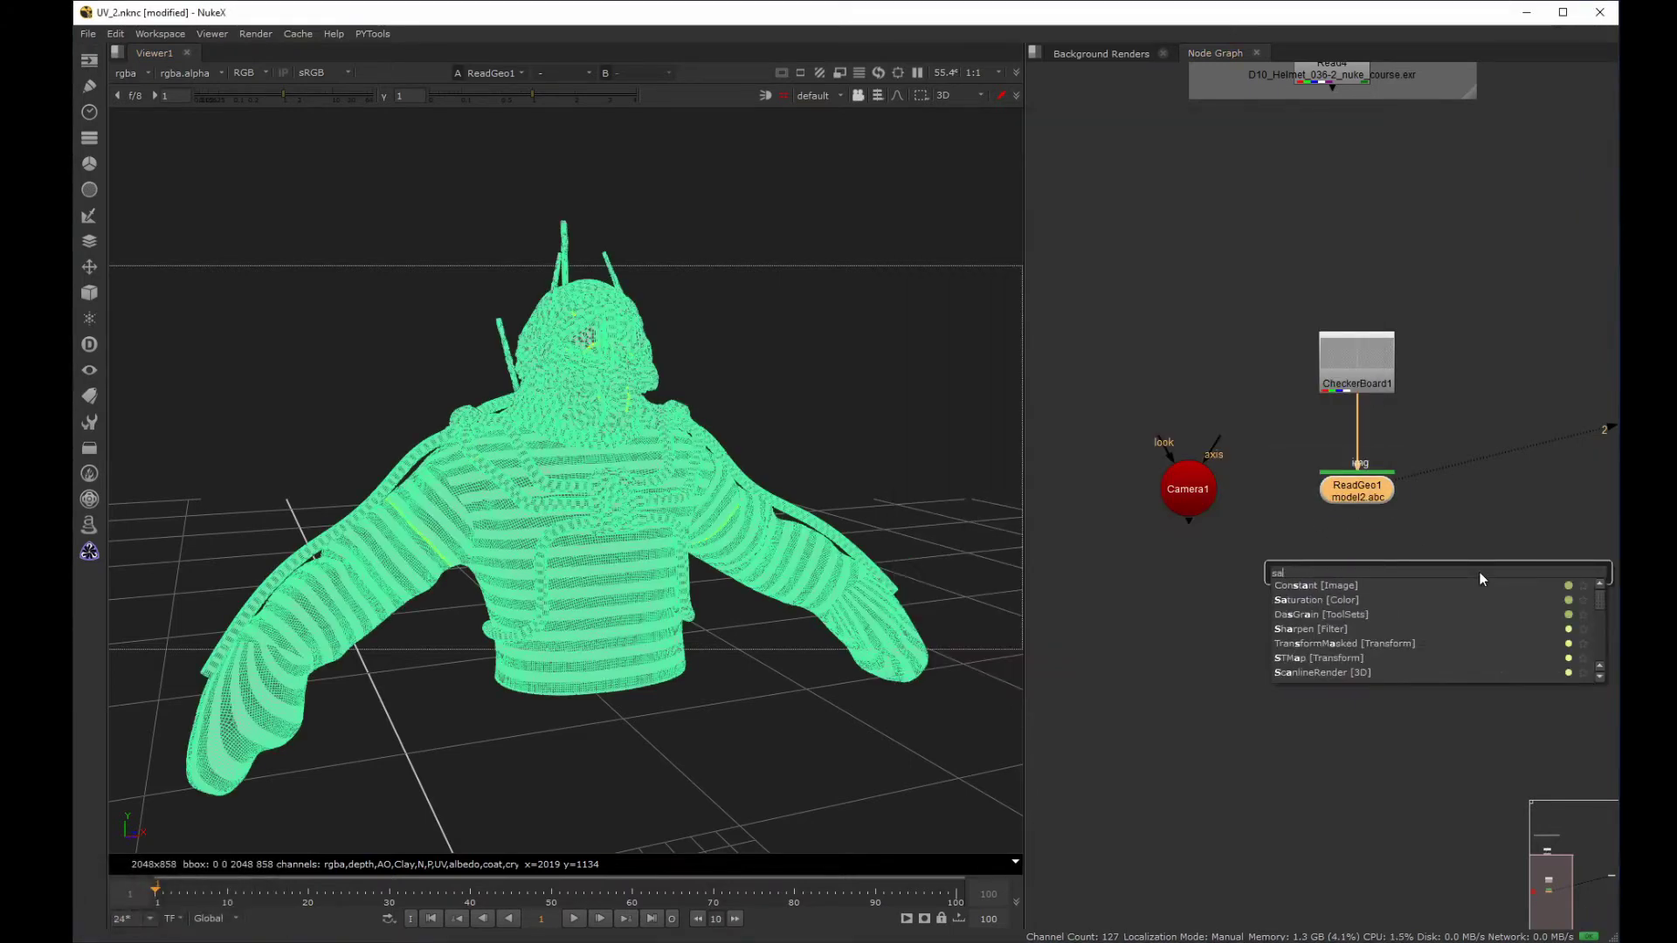
pyautogui.press('BackSpace')
pyautogui.write('can')
pyautogui.press('Return')
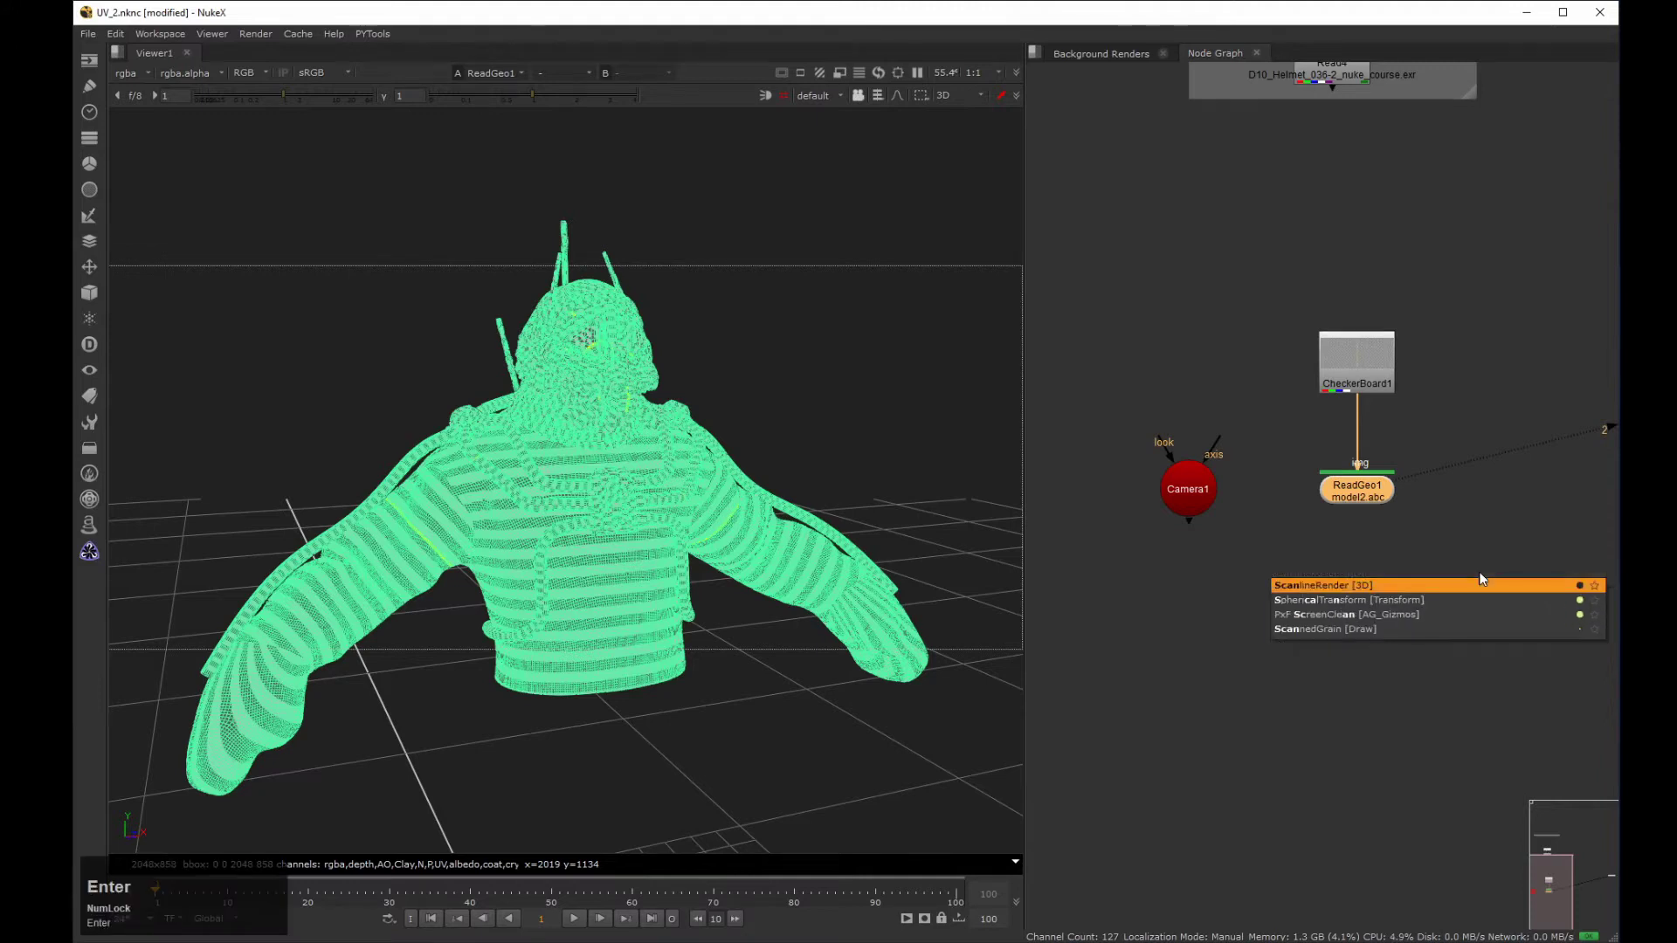
pyautogui.moveTo(1232, 367); pyautogui.dragTo(1063, 233)
pyautogui.moveTo(1491, 496); pyautogui.dragTo(1348, 651)
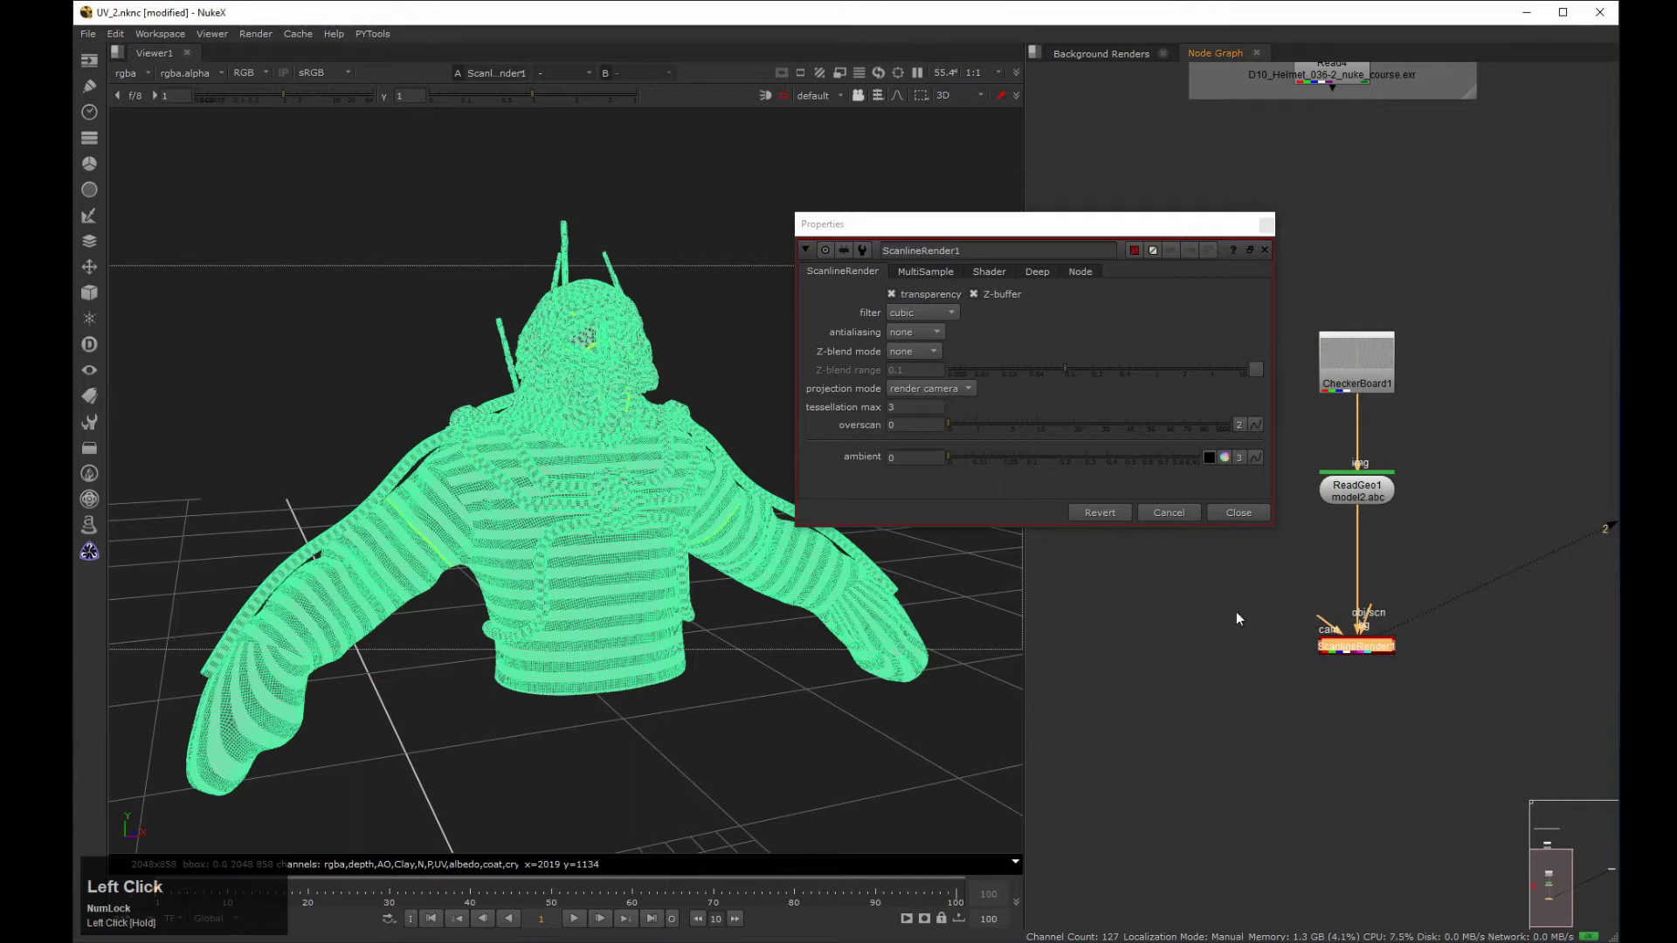
# Connect the ScanlineRender's cam input to Camera1 and place the camera beside it.
pyautogui.click(977, 588)
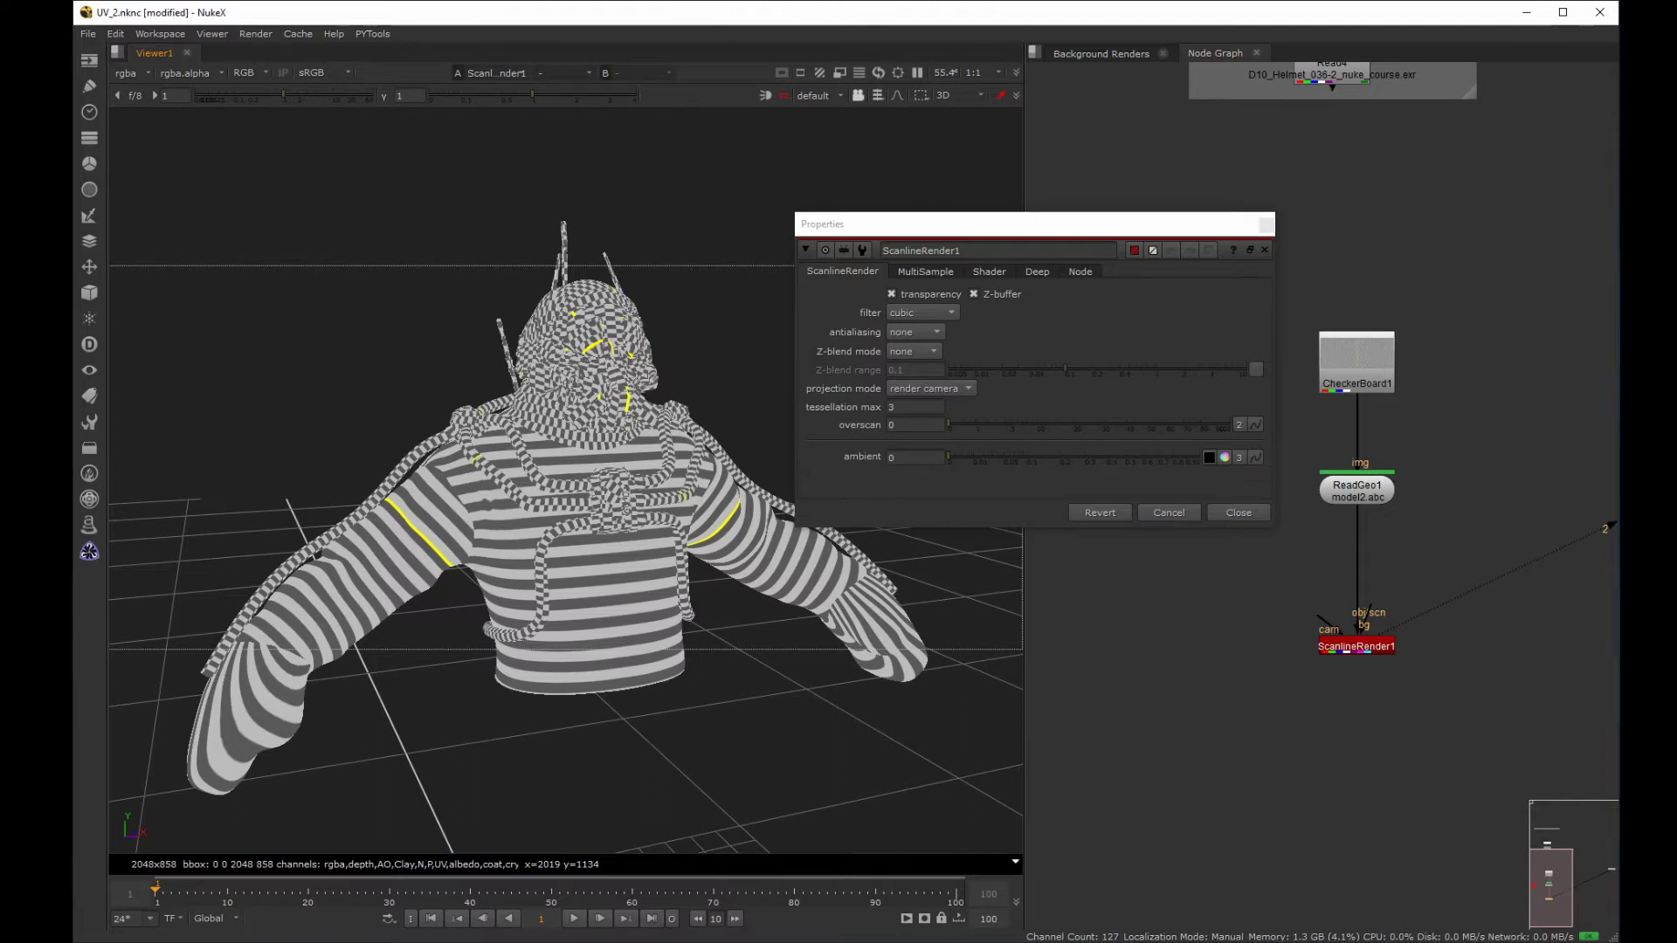
pyautogui.moveTo(1100, 223); pyautogui.dragTo(686, 154)
pyautogui.moveTo(1320, 618); pyautogui.dragTo(1203, 651)
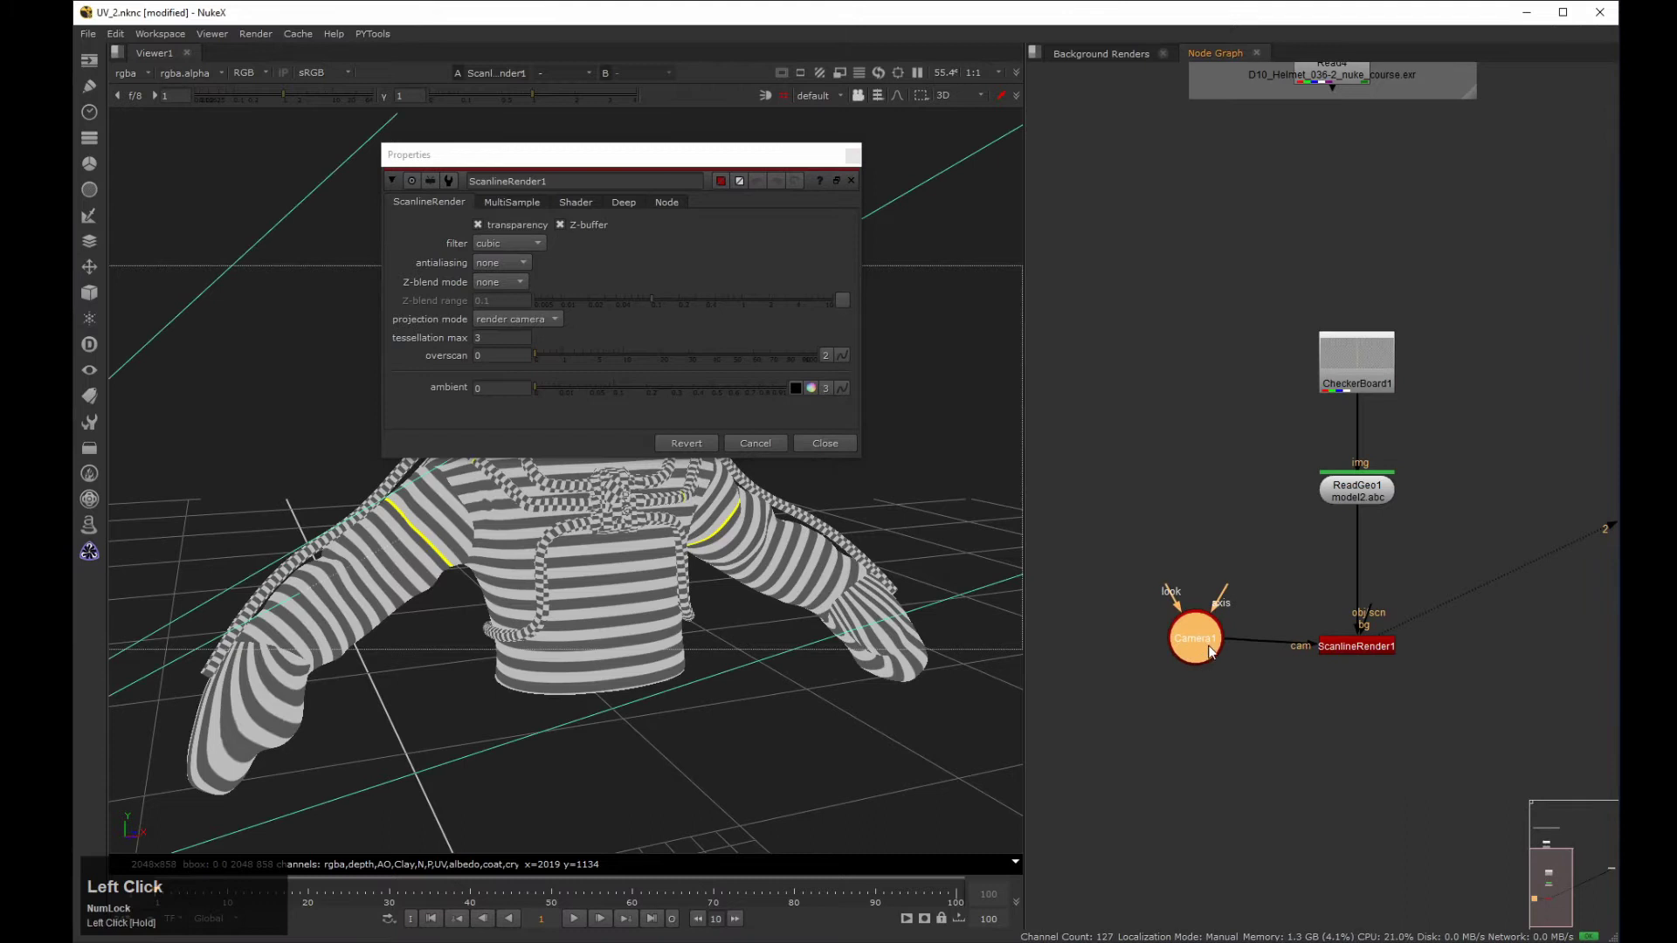
# Add a Reformat node with output format 2048x858 and connect it to the ScanlineRender's bg input.
pyautogui.click(1458, 562)
pyautogui.press('Tab')
pyautogui.write('ref')
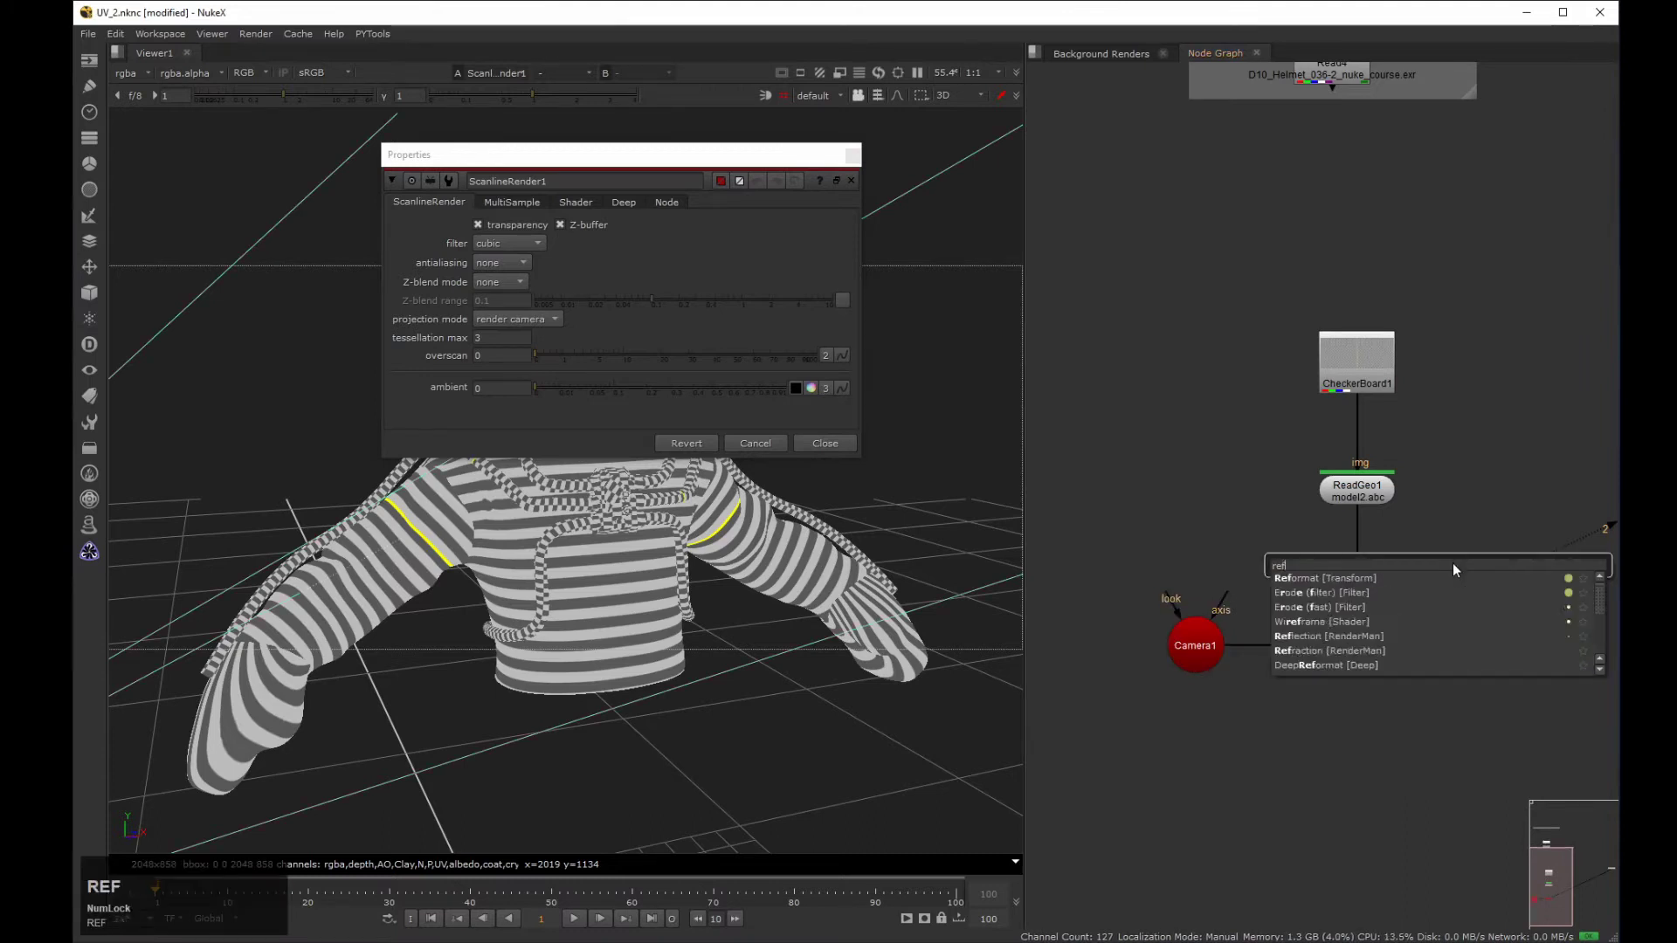
pyautogui.press('Return')
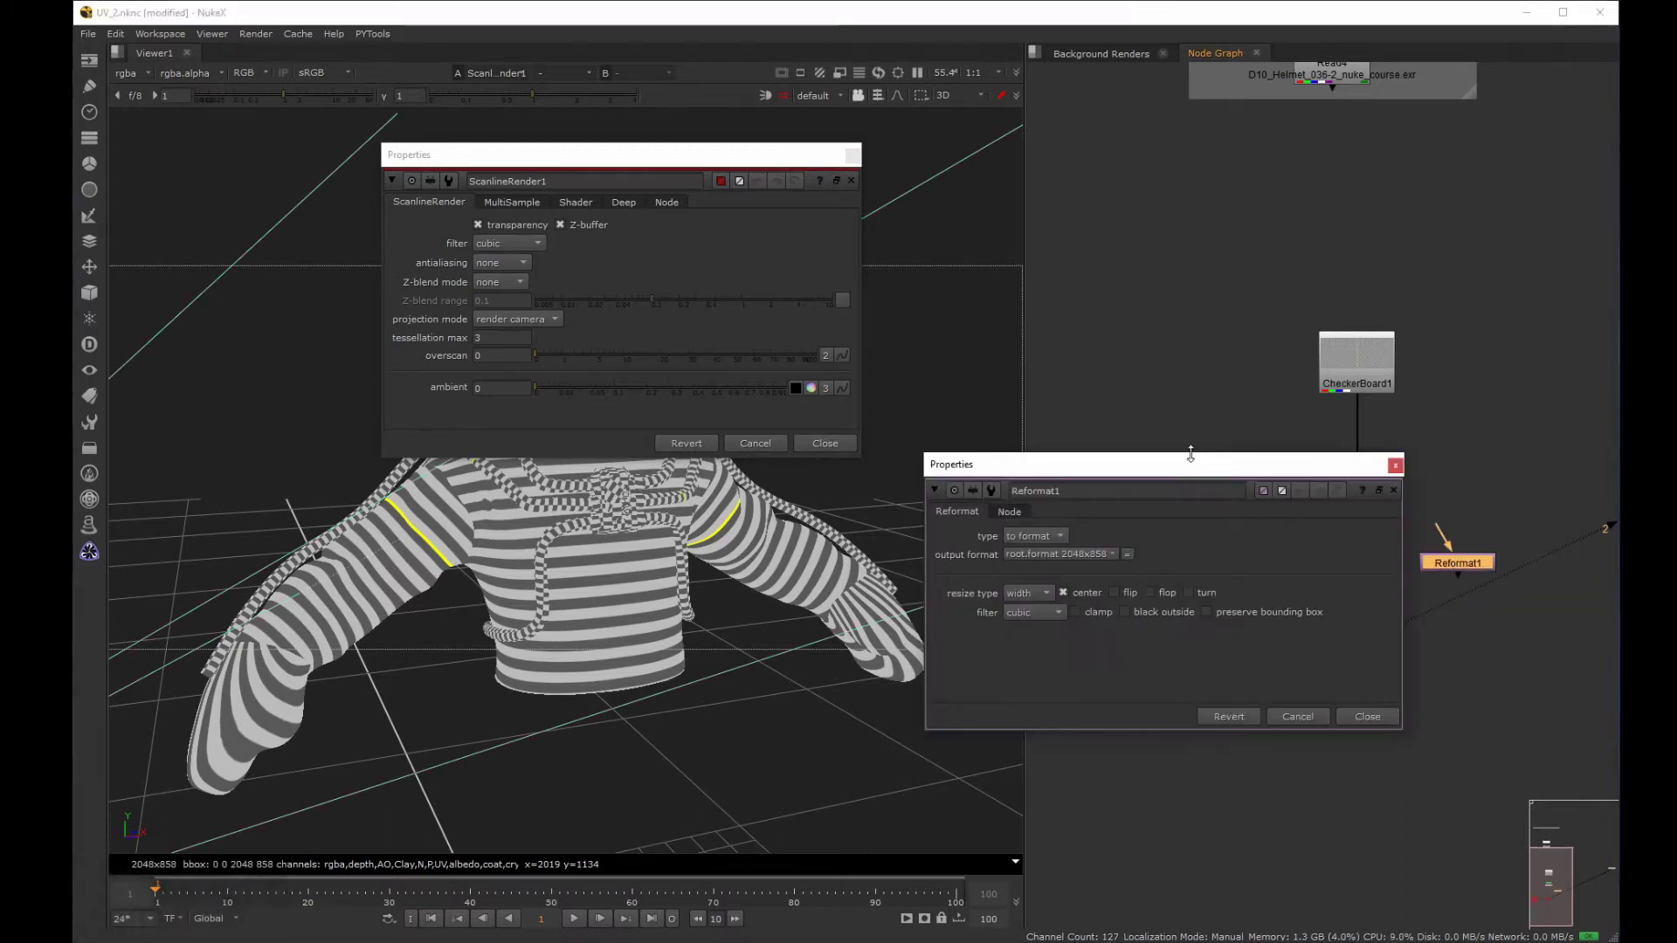
pyautogui.moveTo(1190, 454); pyautogui.dragTo(1048, 360)
pyautogui.moveTo(956, 457); pyautogui.dragTo(1033, 912)
pyautogui.click(1240, 621)
pyautogui.moveTo(1458, 562); pyautogui.dragTo(1489, 647)
pyautogui.click(812, 254)
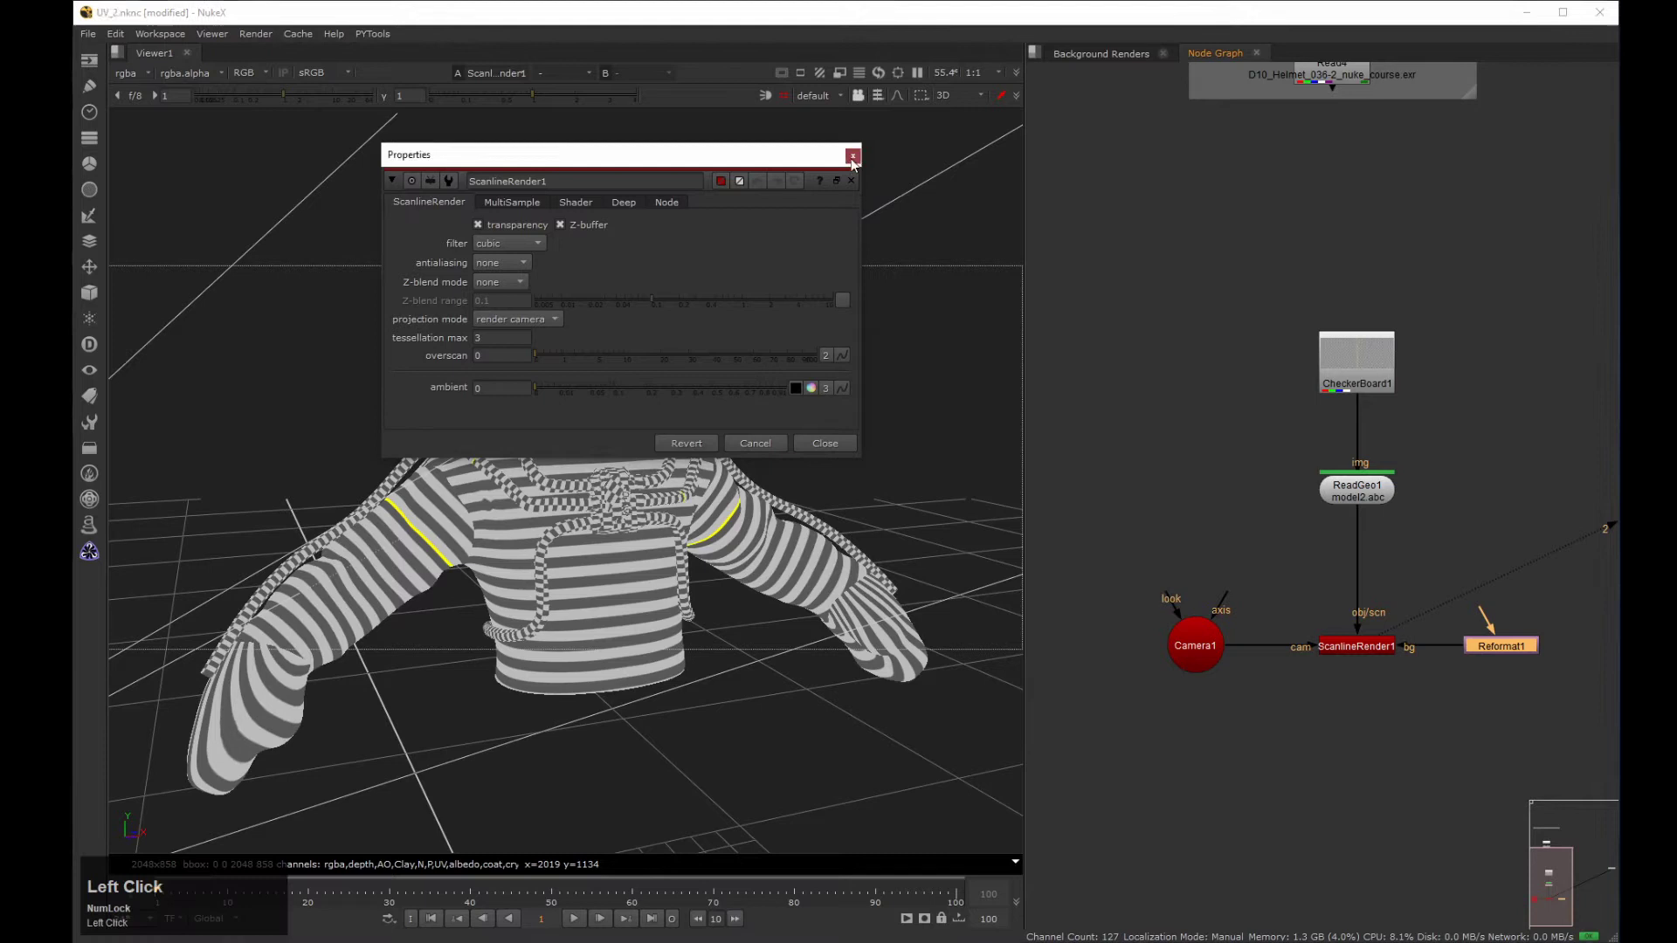
pyautogui.click(852, 156)
# View the ScanlineRender output in 2D and compare the checkered model with the original Read4 render.
pyautogui.moveTo(1275, 596); pyautogui.dragTo(1400, 688)
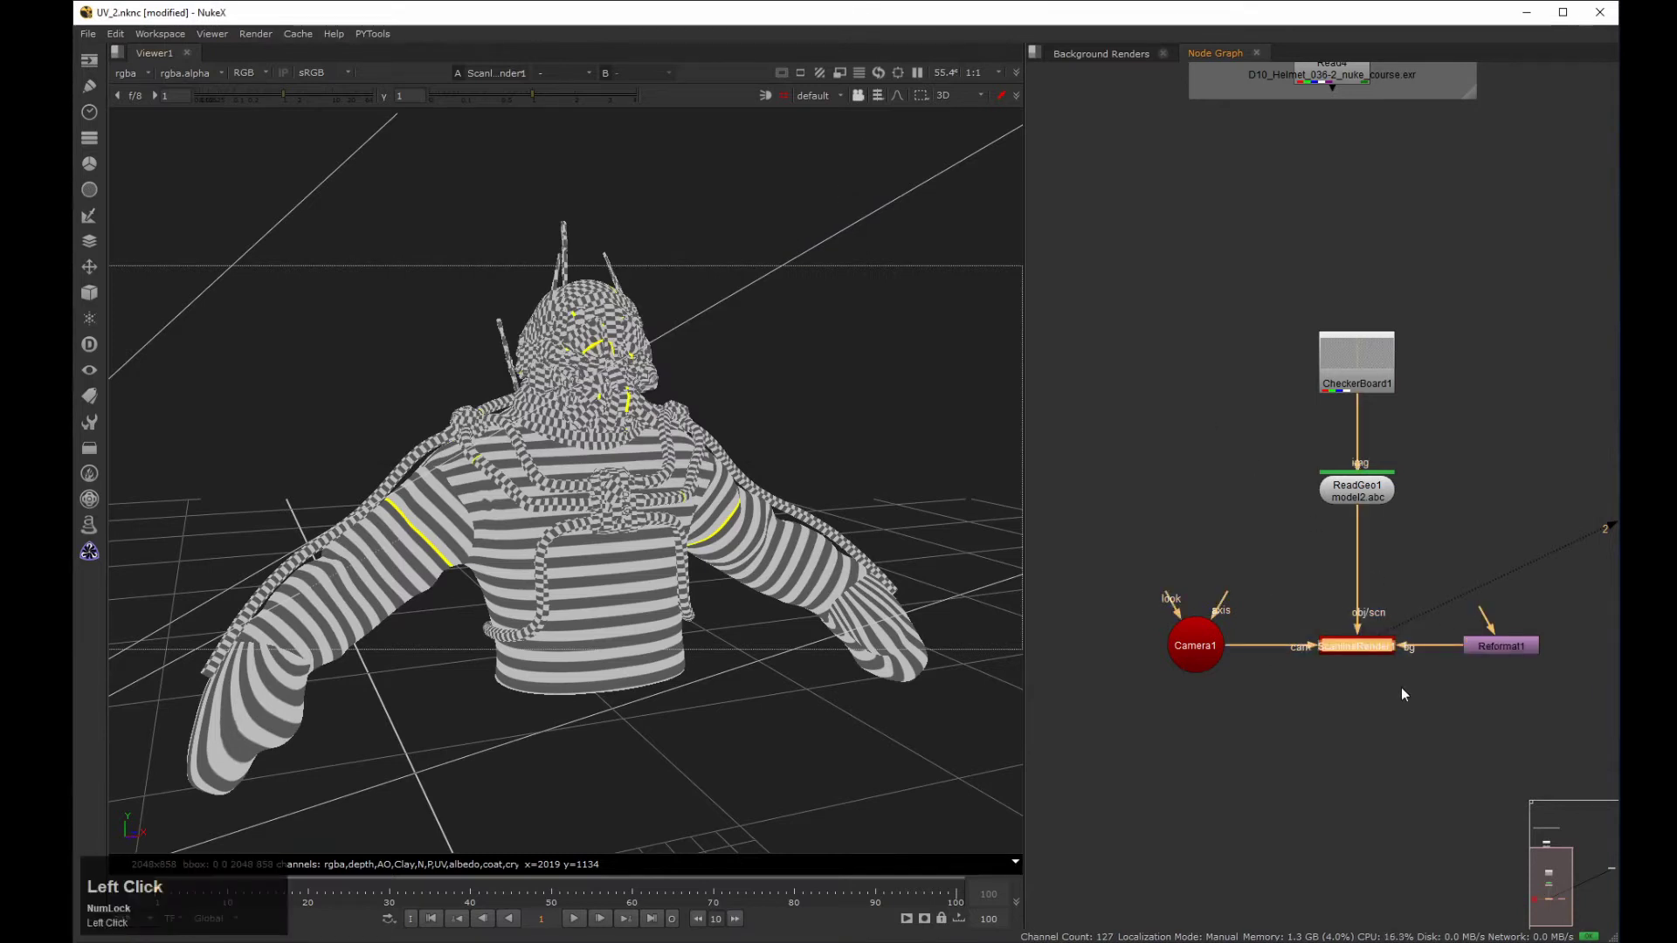
pyautogui.press('Tab')
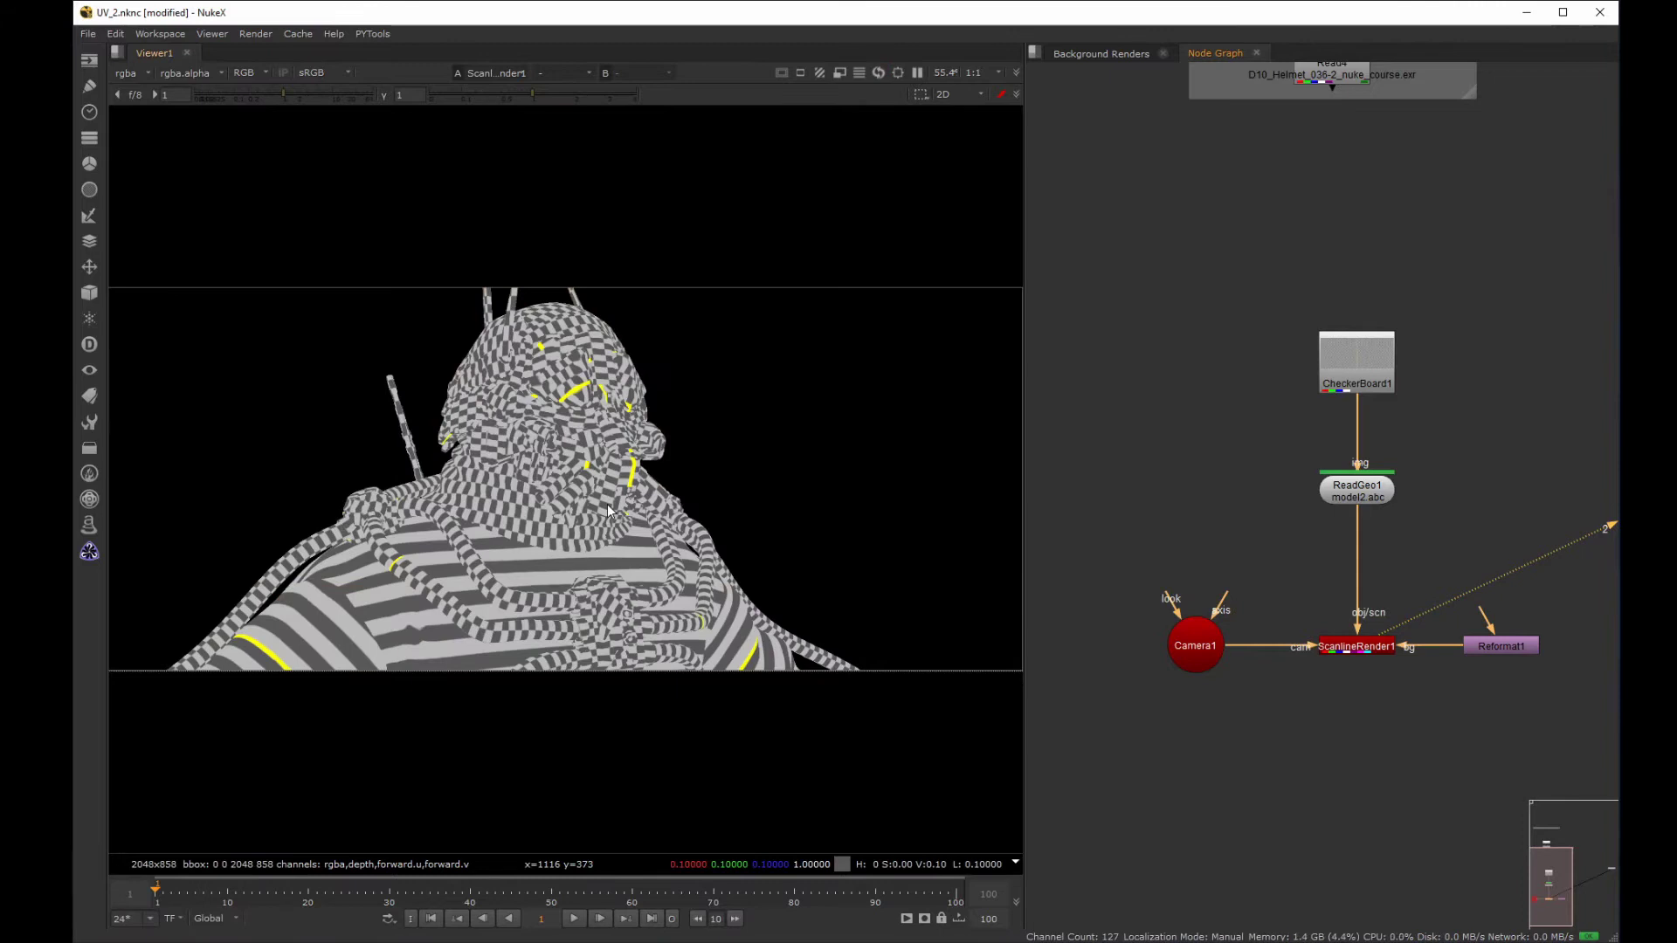
pyautogui.click(1400, 657)
pyautogui.moveTo(1330, 356); pyautogui.dragTo(1270, 469, button='middle')
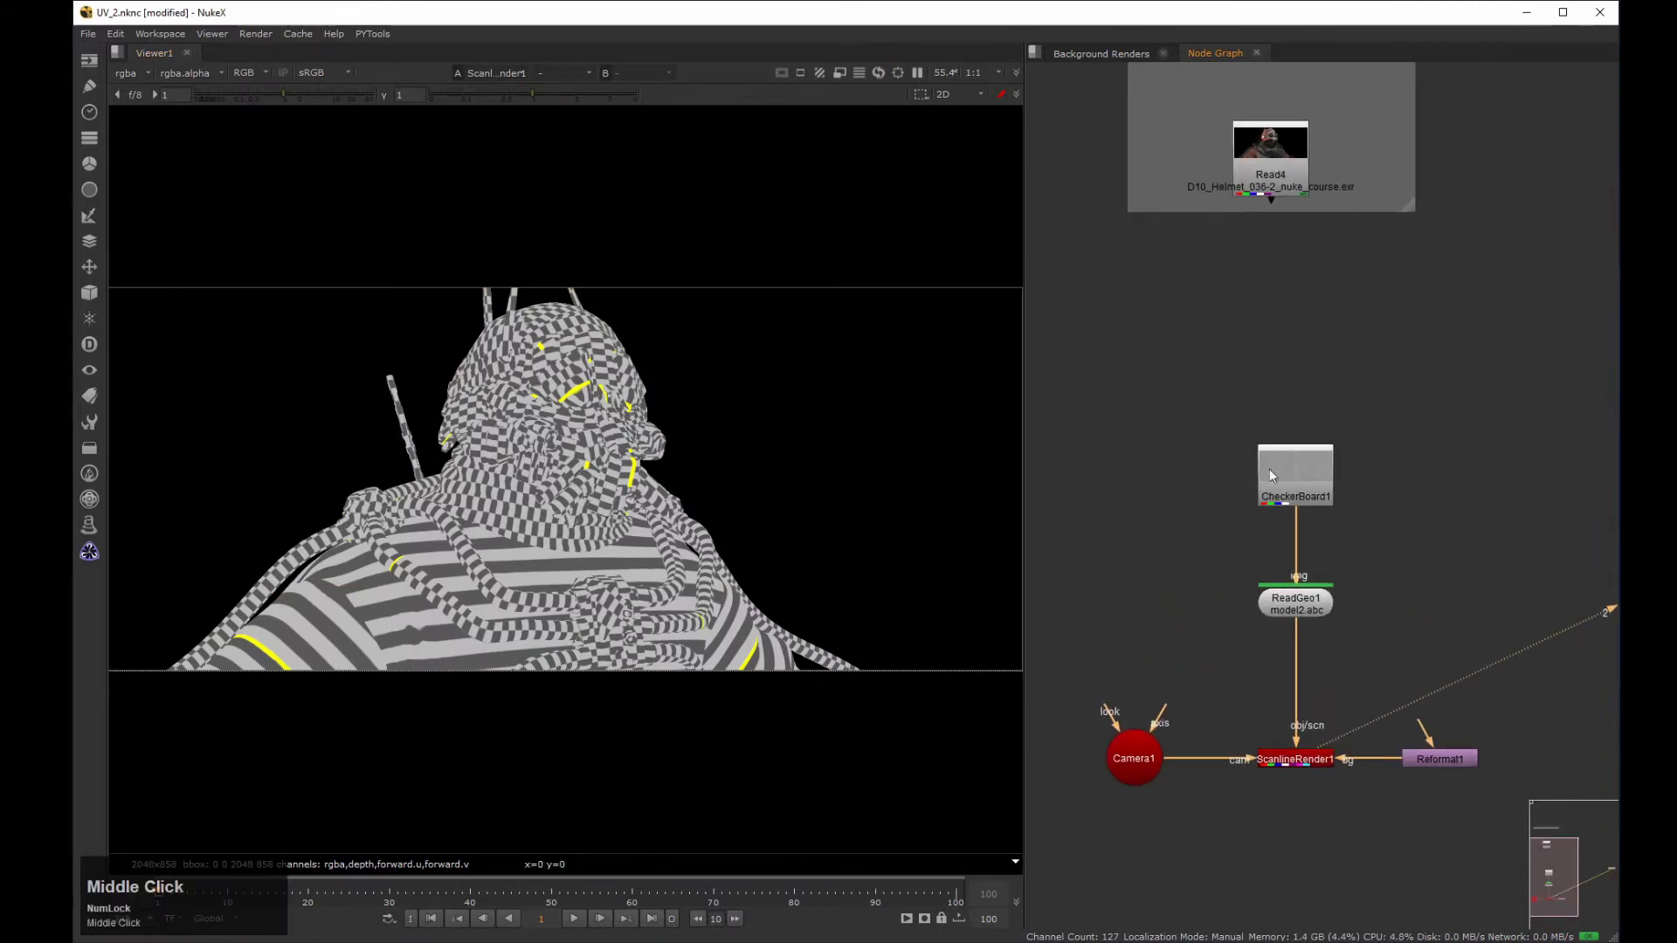
pyautogui.press('3')
pyautogui.press('2')
pyautogui.press('3')
pyautogui.press('2')
pyautogui.press('3')
pyautogui.press('2')
# Set the ScanlineRender's projection mode to uv.
pyautogui.doubleClick(1256, 754)
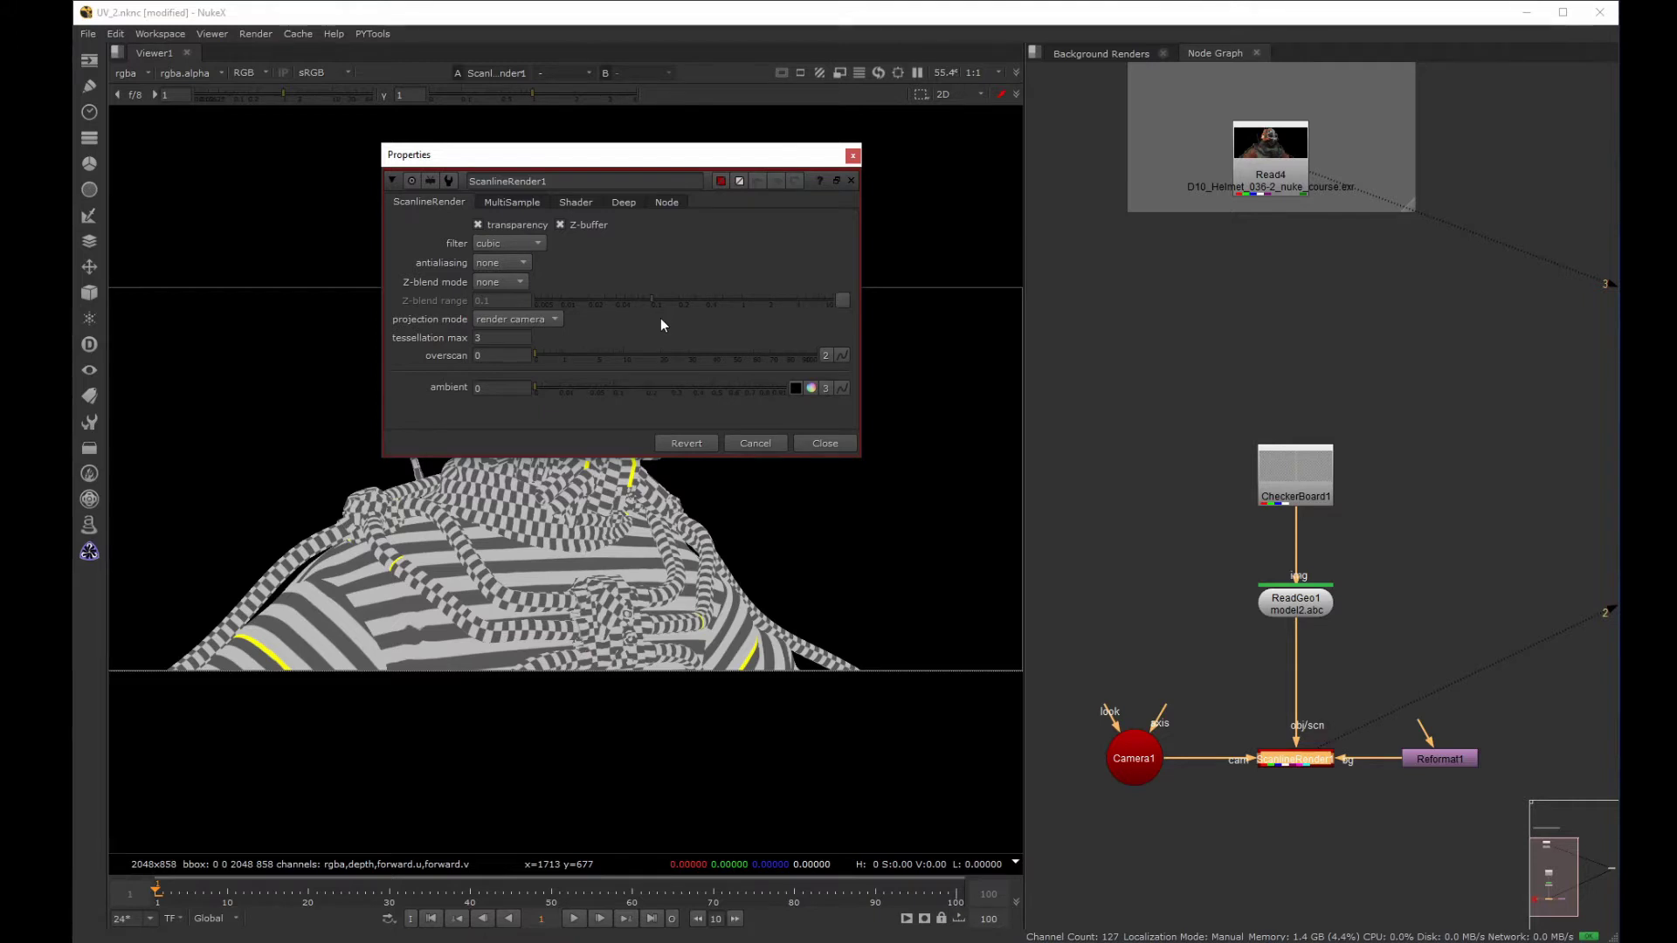
pyautogui.click(558, 318)
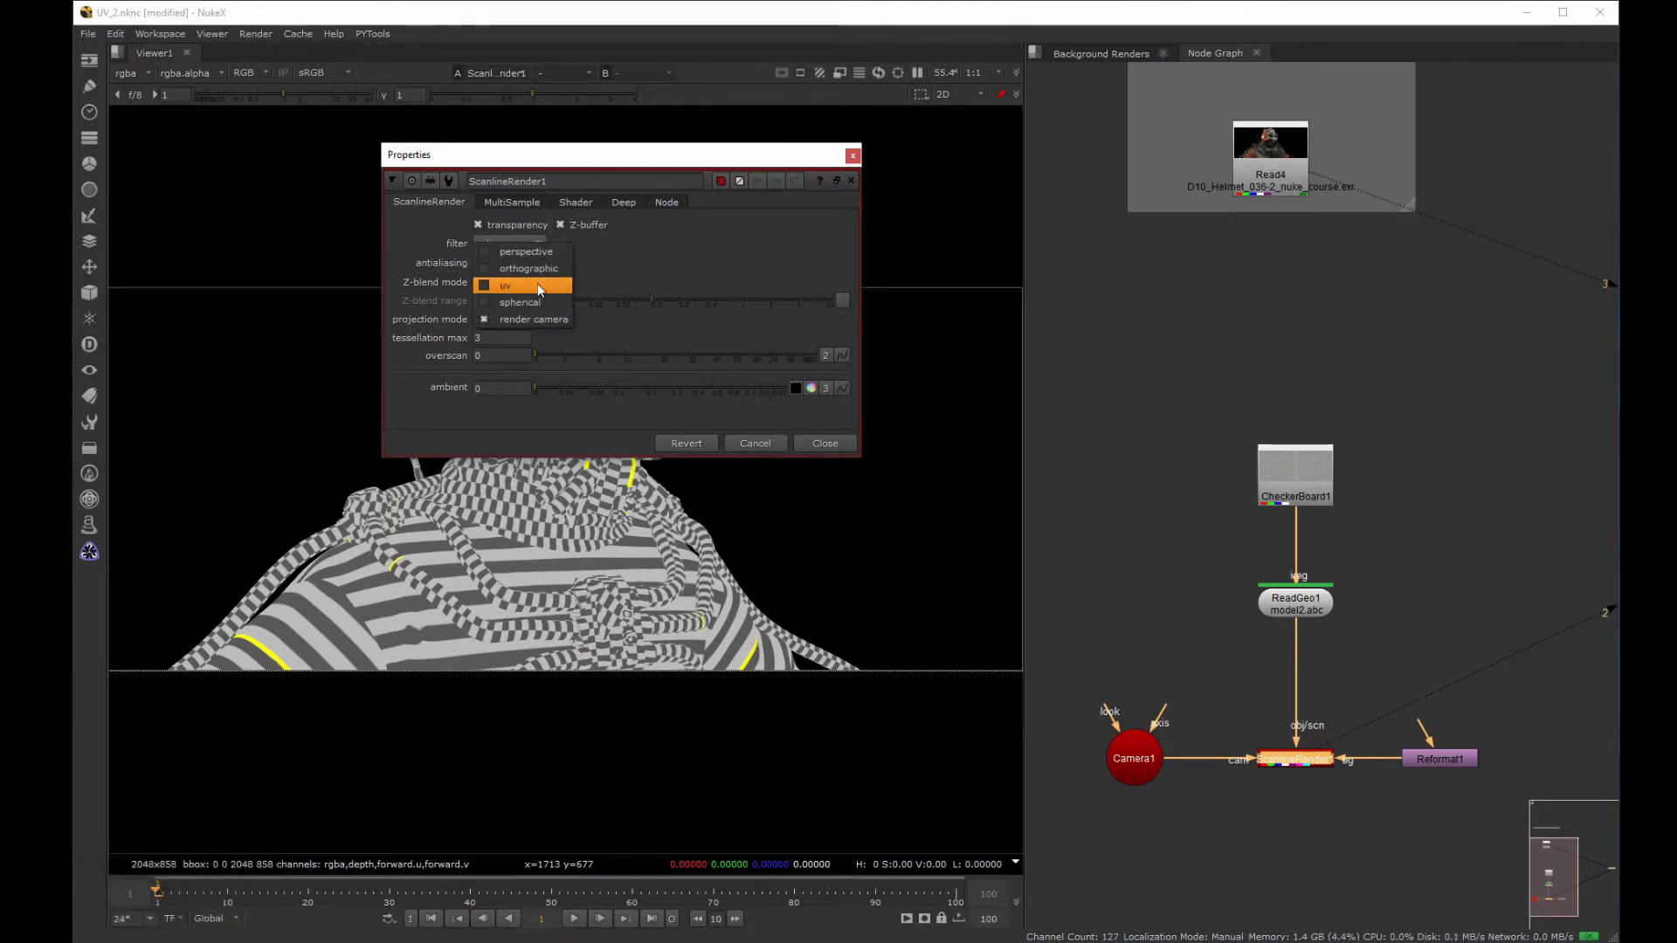
pyautogui.click(540, 288)
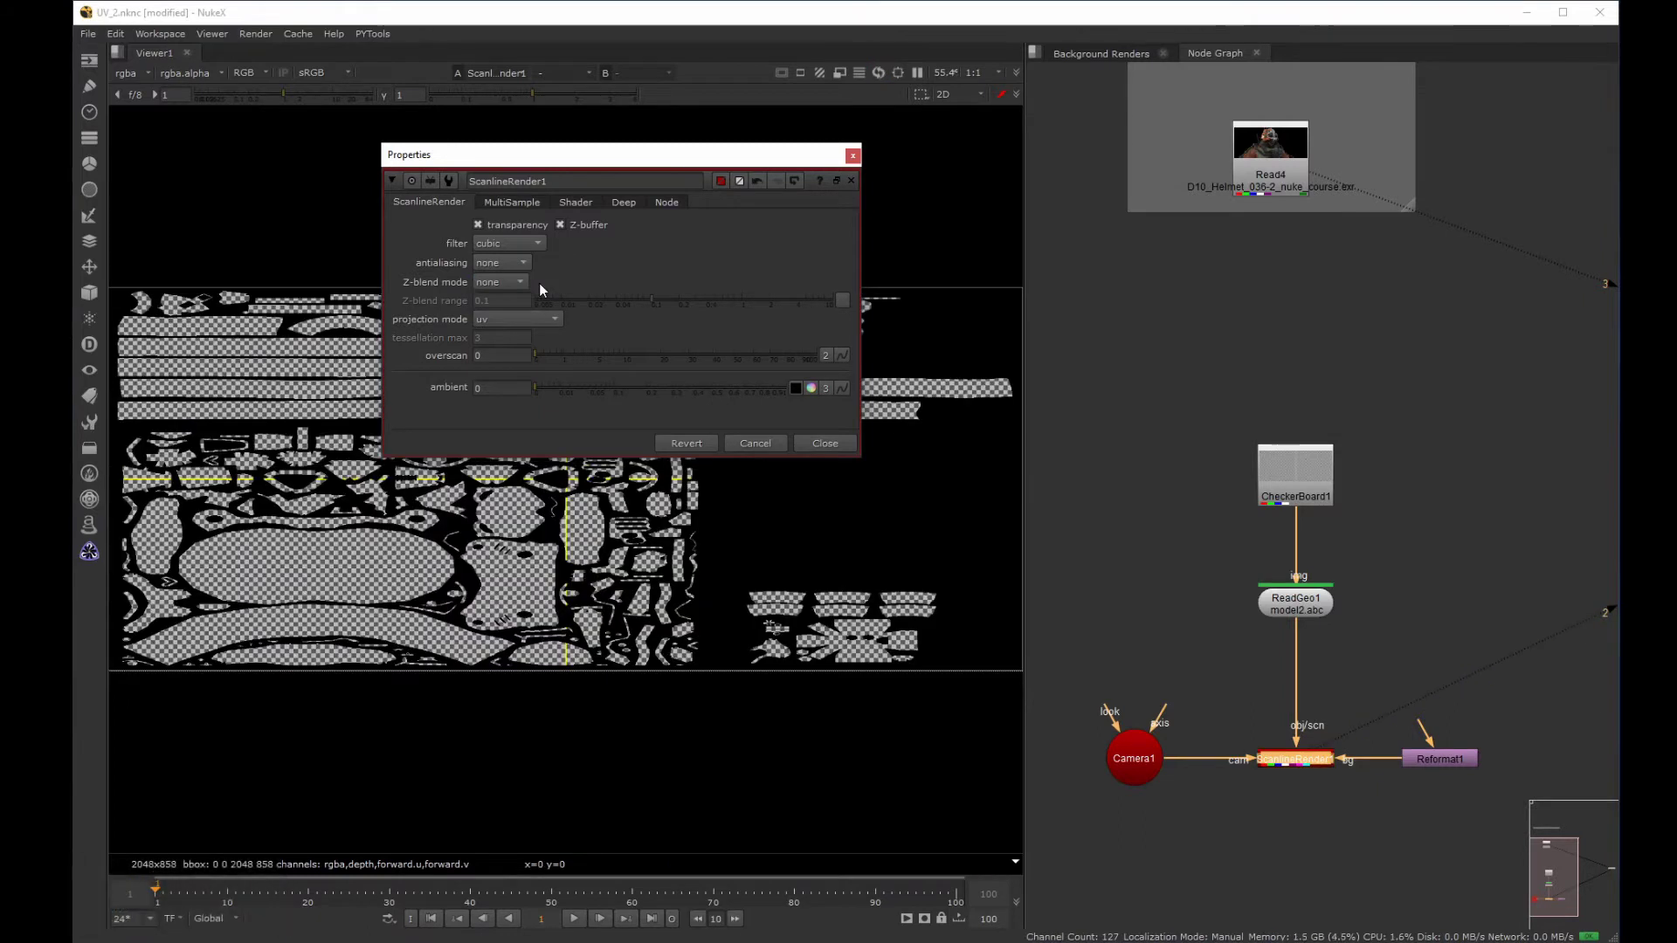
pyautogui.moveTo(695, 161); pyautogui.dragTo(1355, 94)
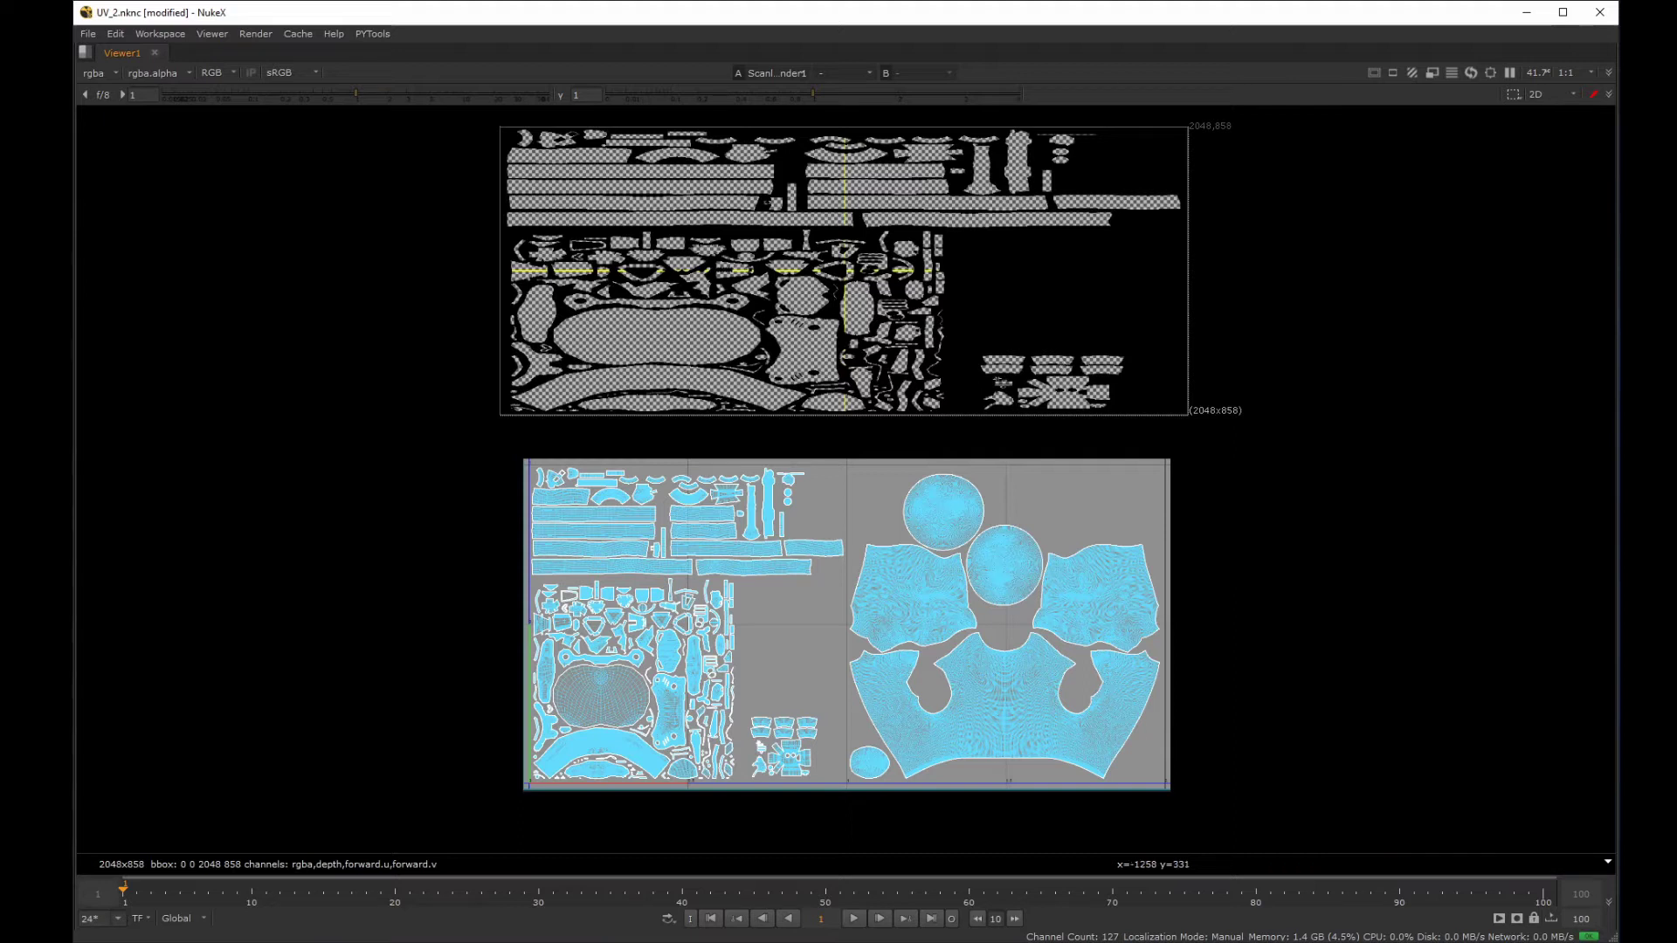
# Change the Reformat node's output format to square_1K 1024x1024.
pyautogui.press('space')
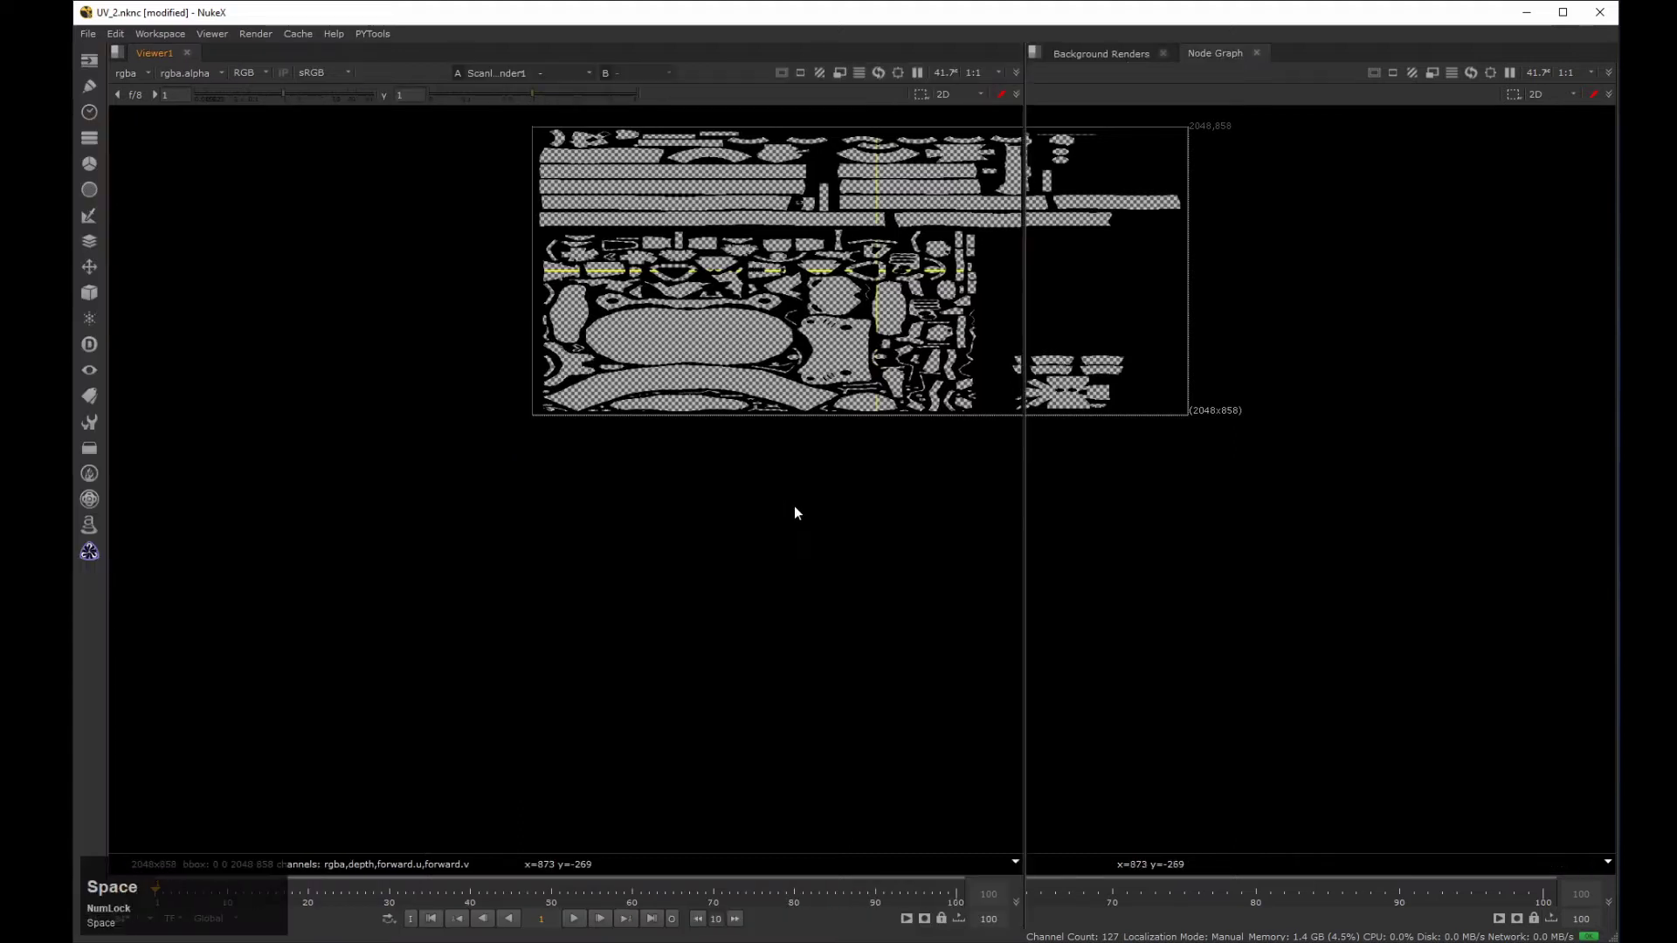
pyautogui.moveTo(799, 335); pyautogui.dragTo(507, 493, button='middle')
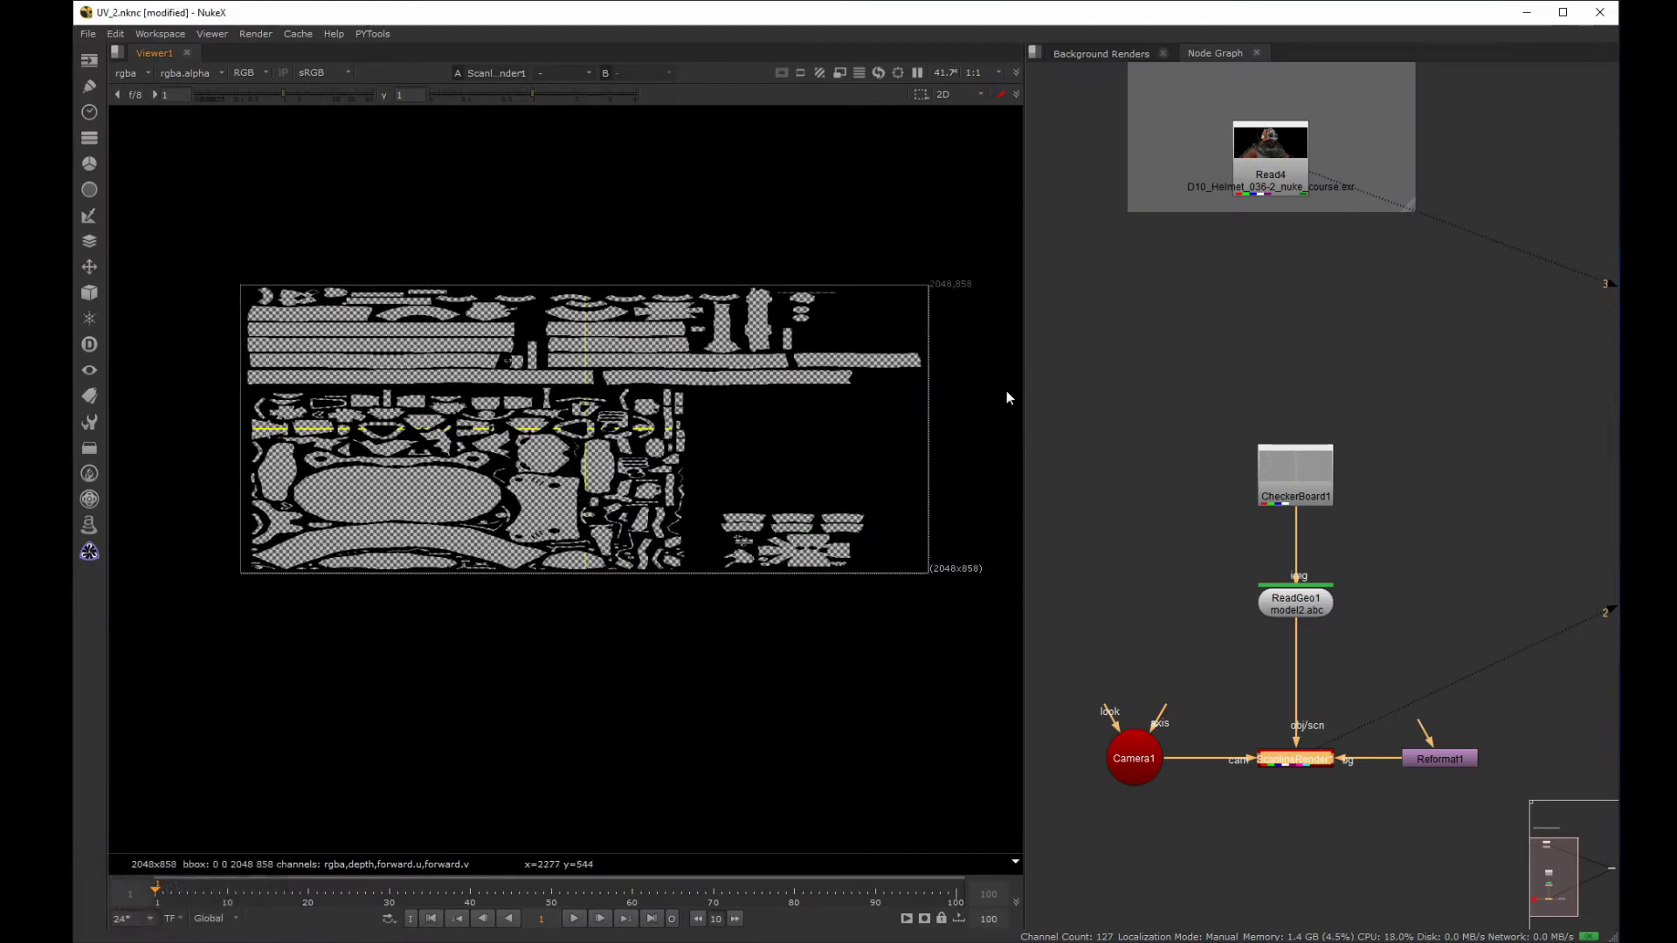
pyautogui.moveTo(1238, 580); pyautogui.dragTo(1261, 447, button='middle')
pyautogui.doubleClick(1460, 642)
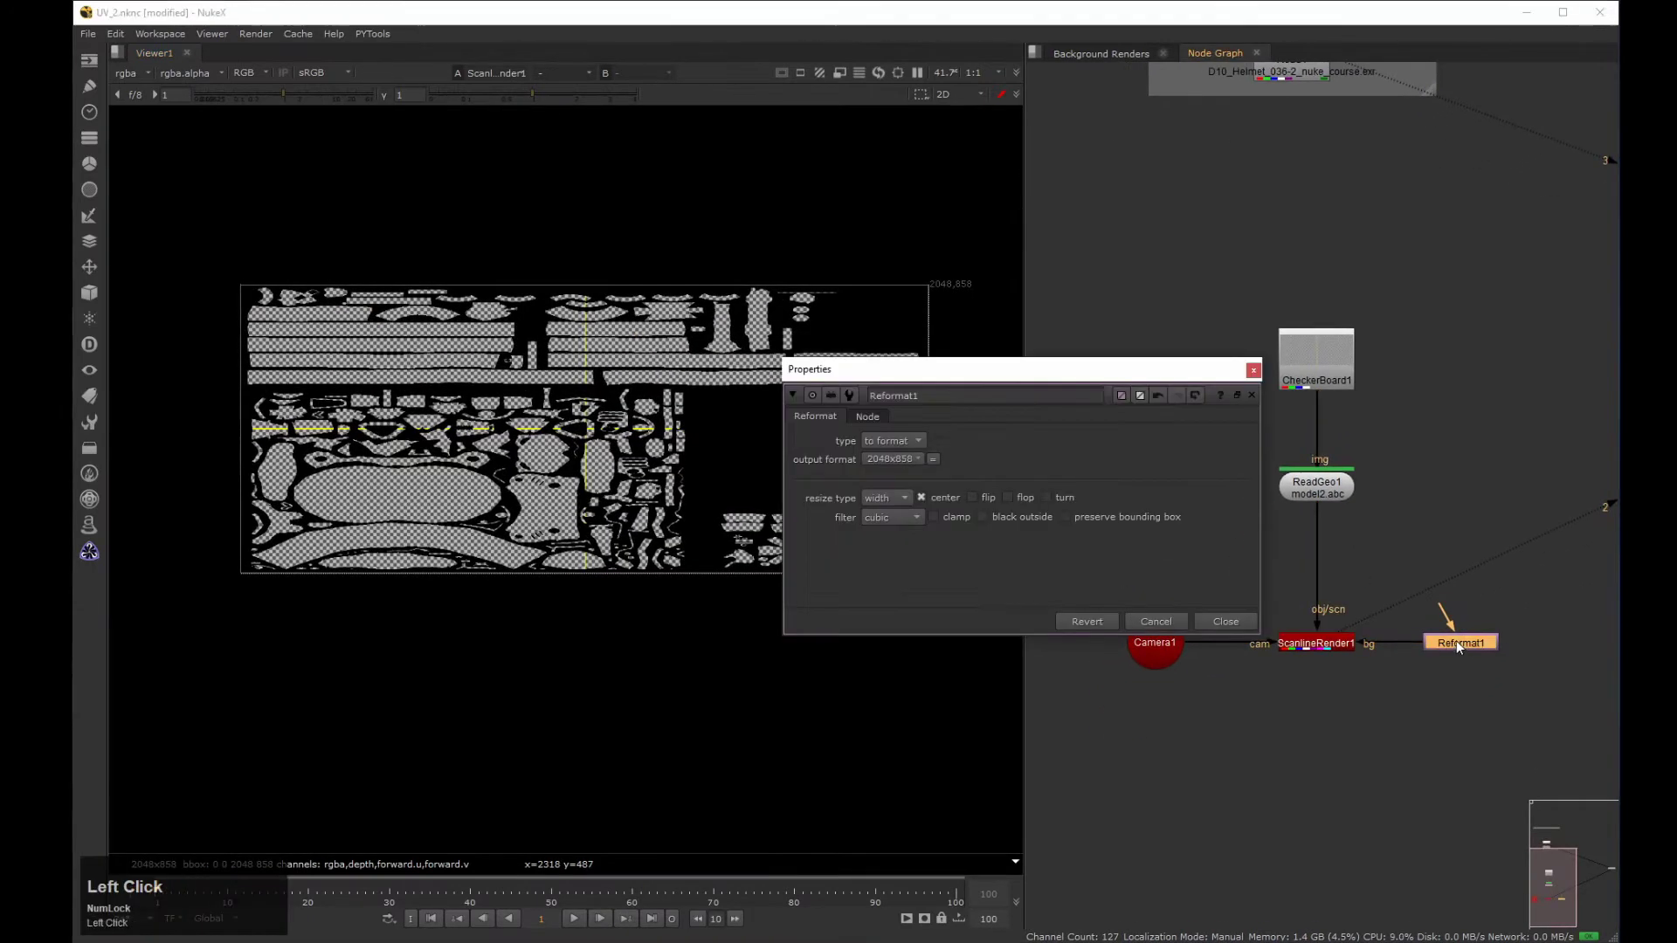
pyautogui.moveTo(909, 460); pyautogui.dragTo(1012, 738)
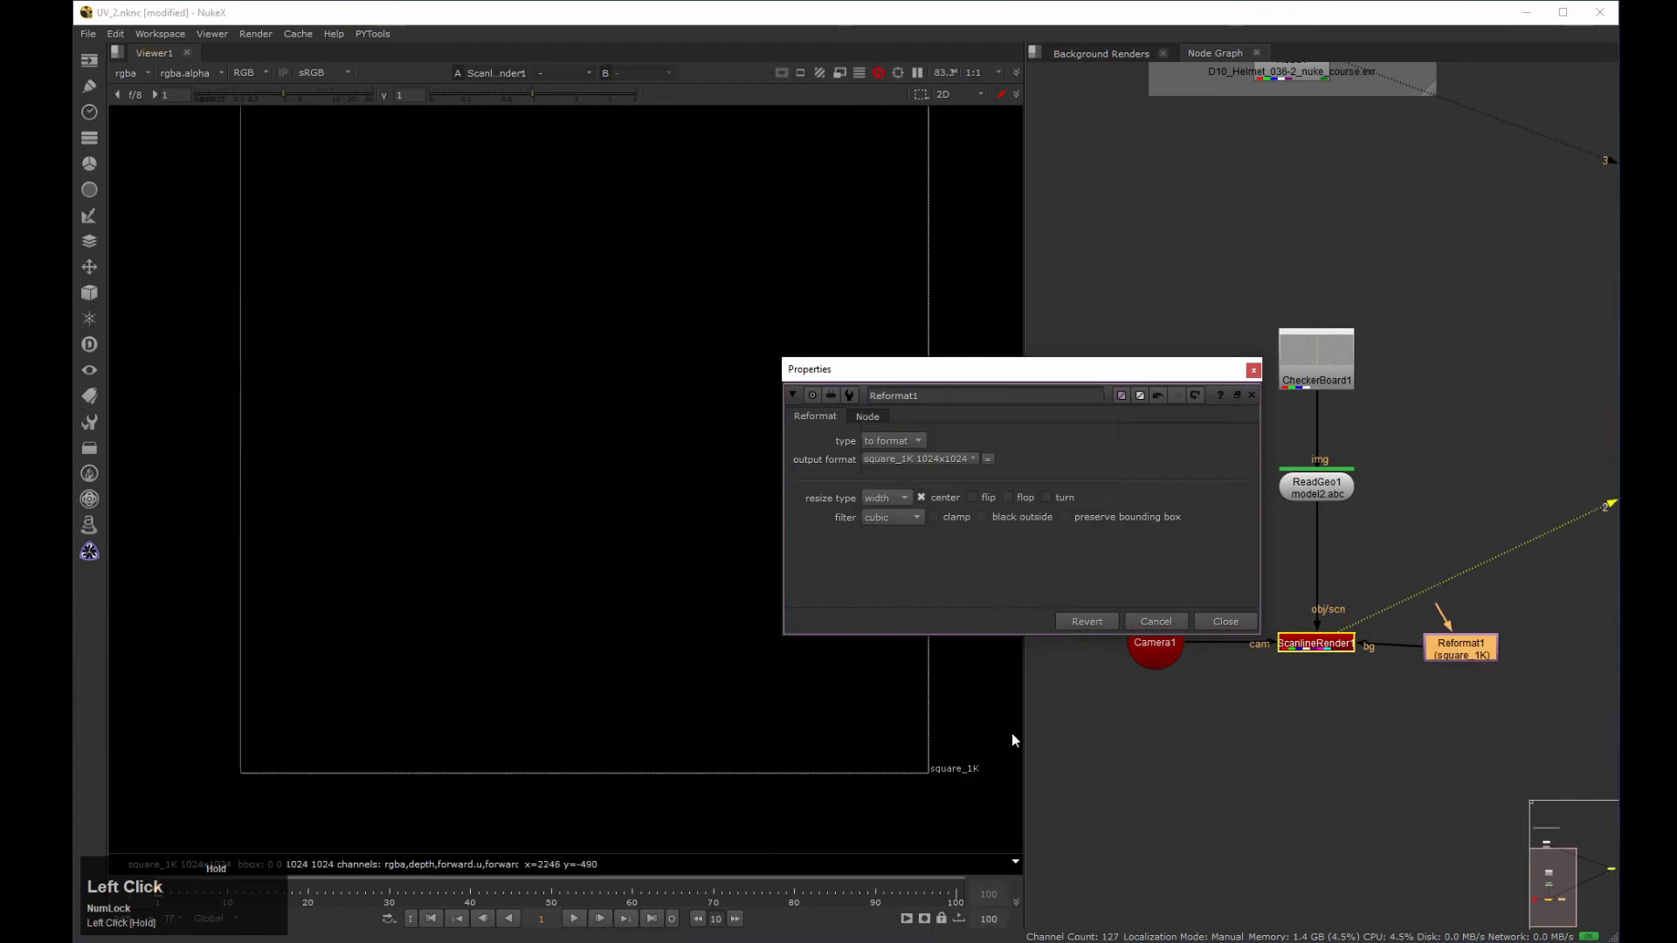
pyautogui.click(1225, 621)
# Disconnect Camera1 from the ScanlineRender, move it aside, and align the Reformat node with the render node.
pyautogui.moveTo(1245, 620); pyautogui.dragTo(1257, 645, button='middle')
pyautogui.moveTo(777, 454); pyautogui.dragTo(742, 501, button='middle')
pyautogui.click(760, 515)
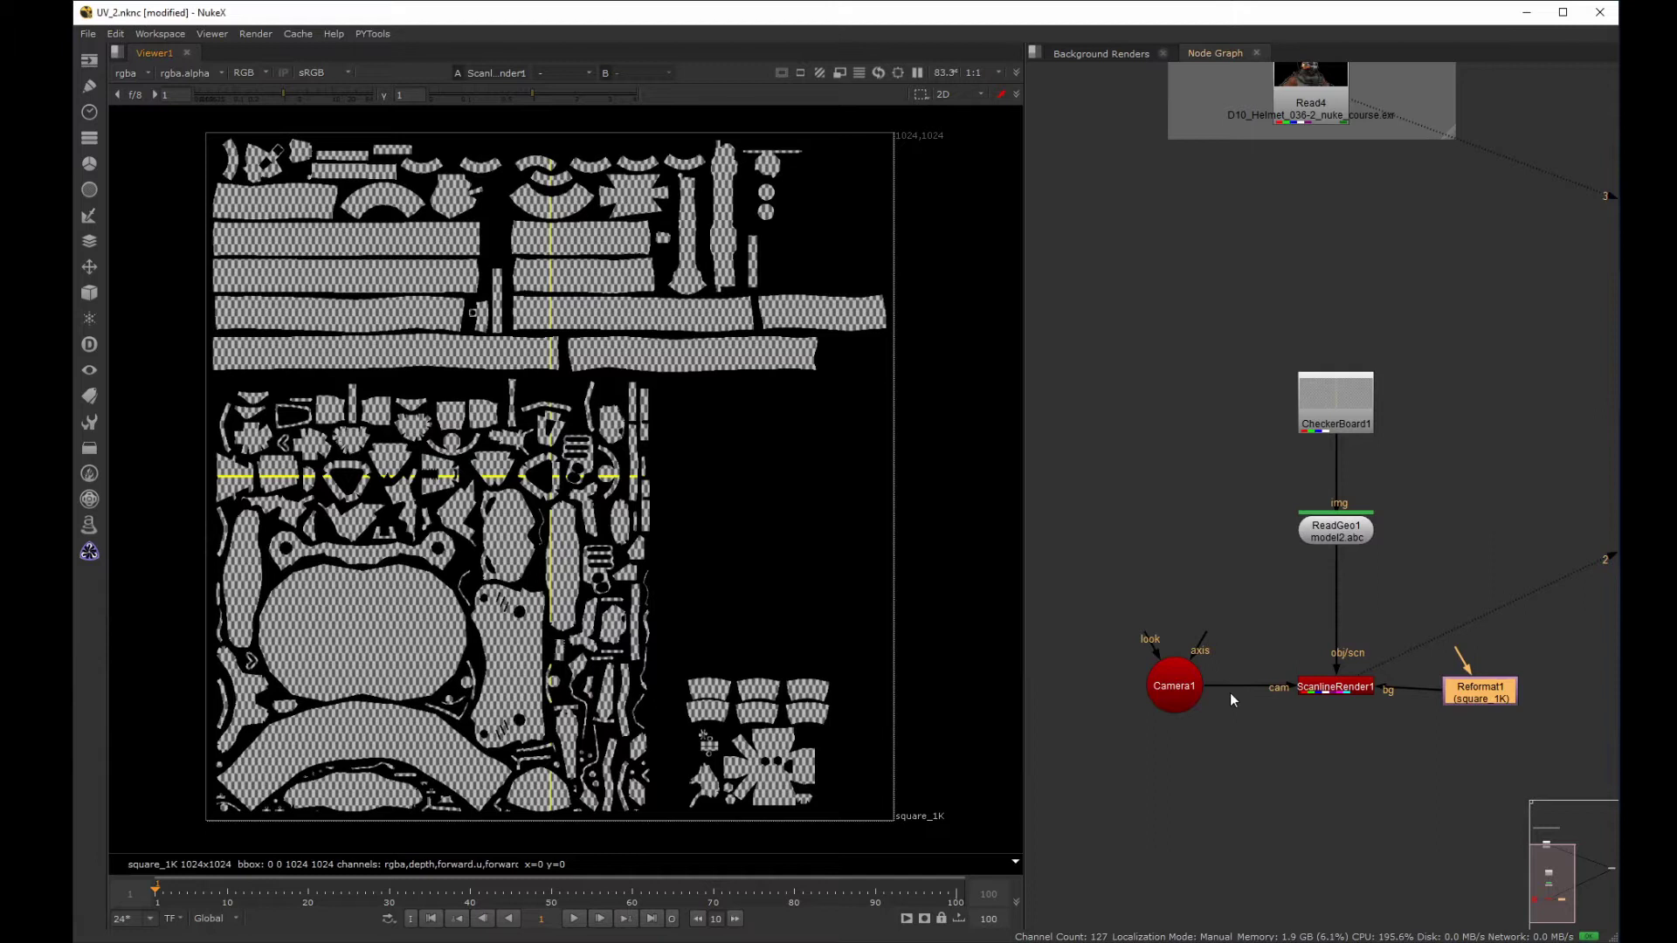
pyautogui.moveTo(1214, 685); pyautogui.dragTo(1145, 488)
pyautogui.moveTo(1460, 688); pyautogui.dragTo(1449, 683)
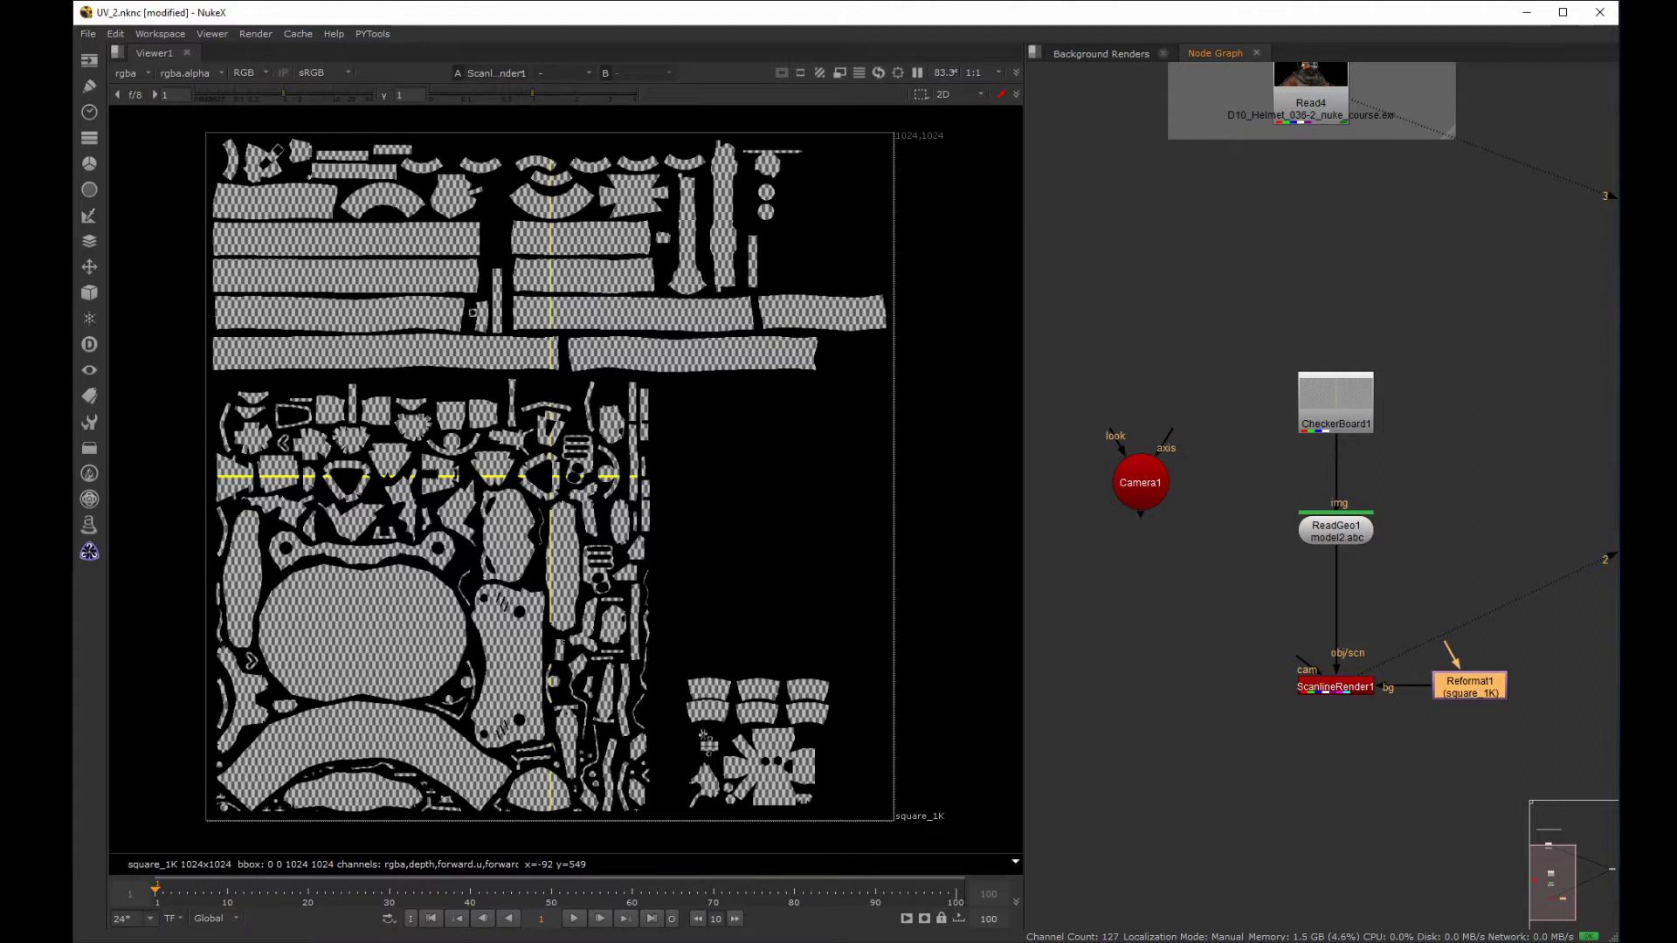
# In the ReadGeo1 scenegraph, deselect the root and load only Front_Middle under Body > Gear > L > L_Pipes.
pyautogui.doubleClick(1336, 530)
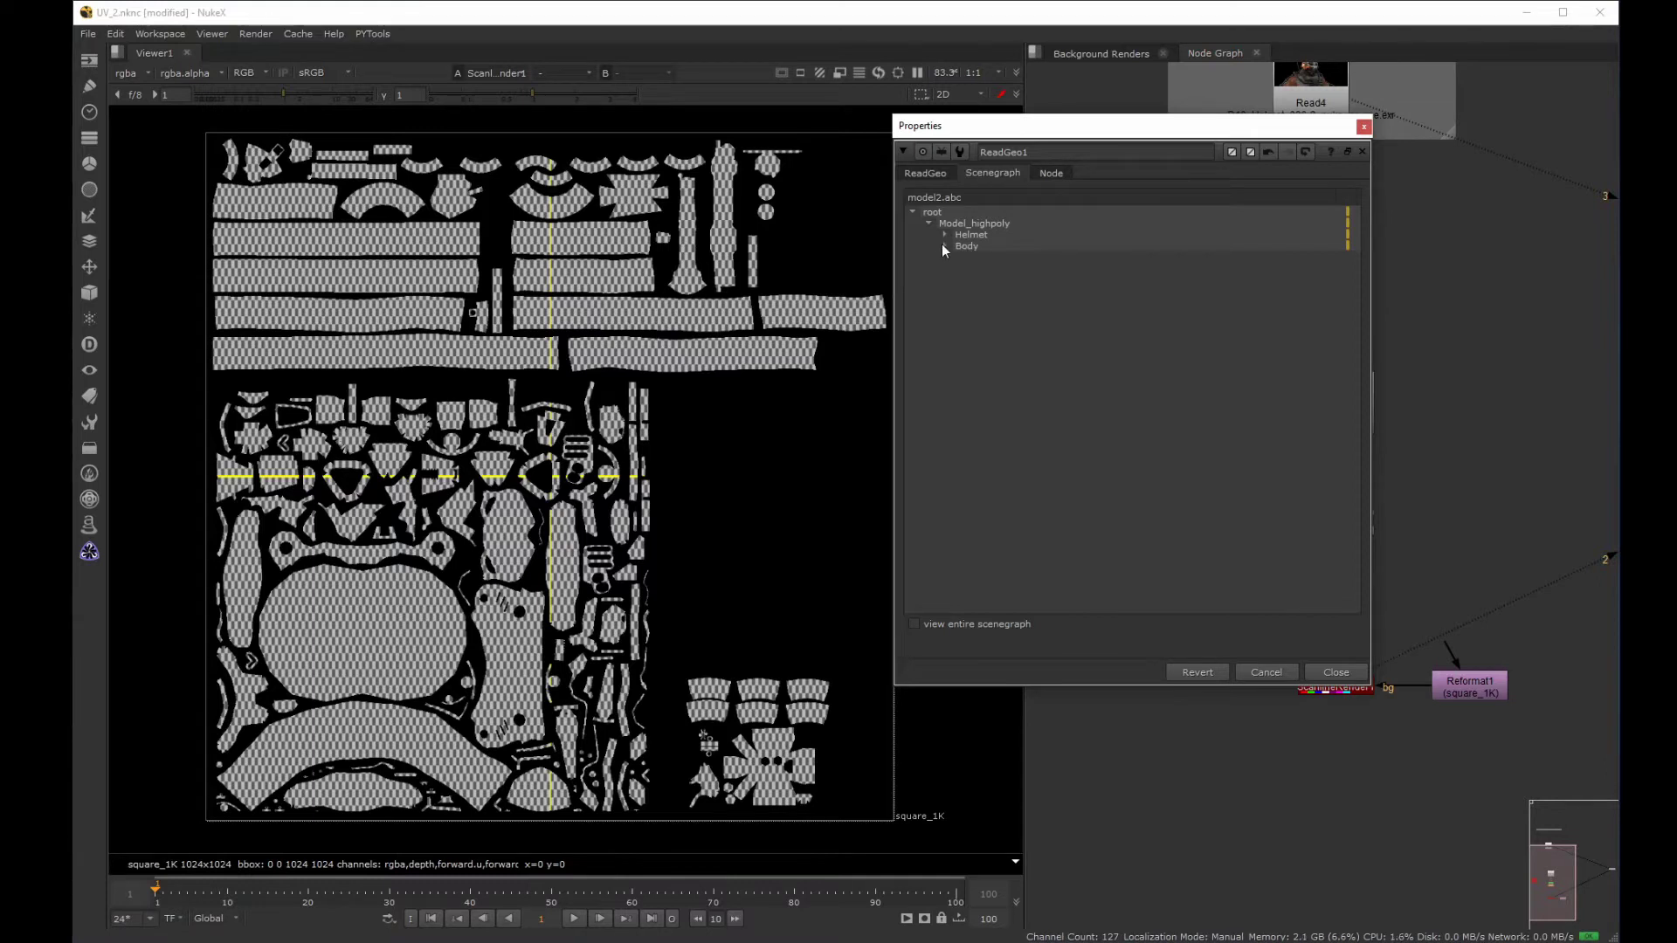
pyautogui.click(944, 245)
pyautogui.click(960, 269)
pyautogui.click(976, 292)
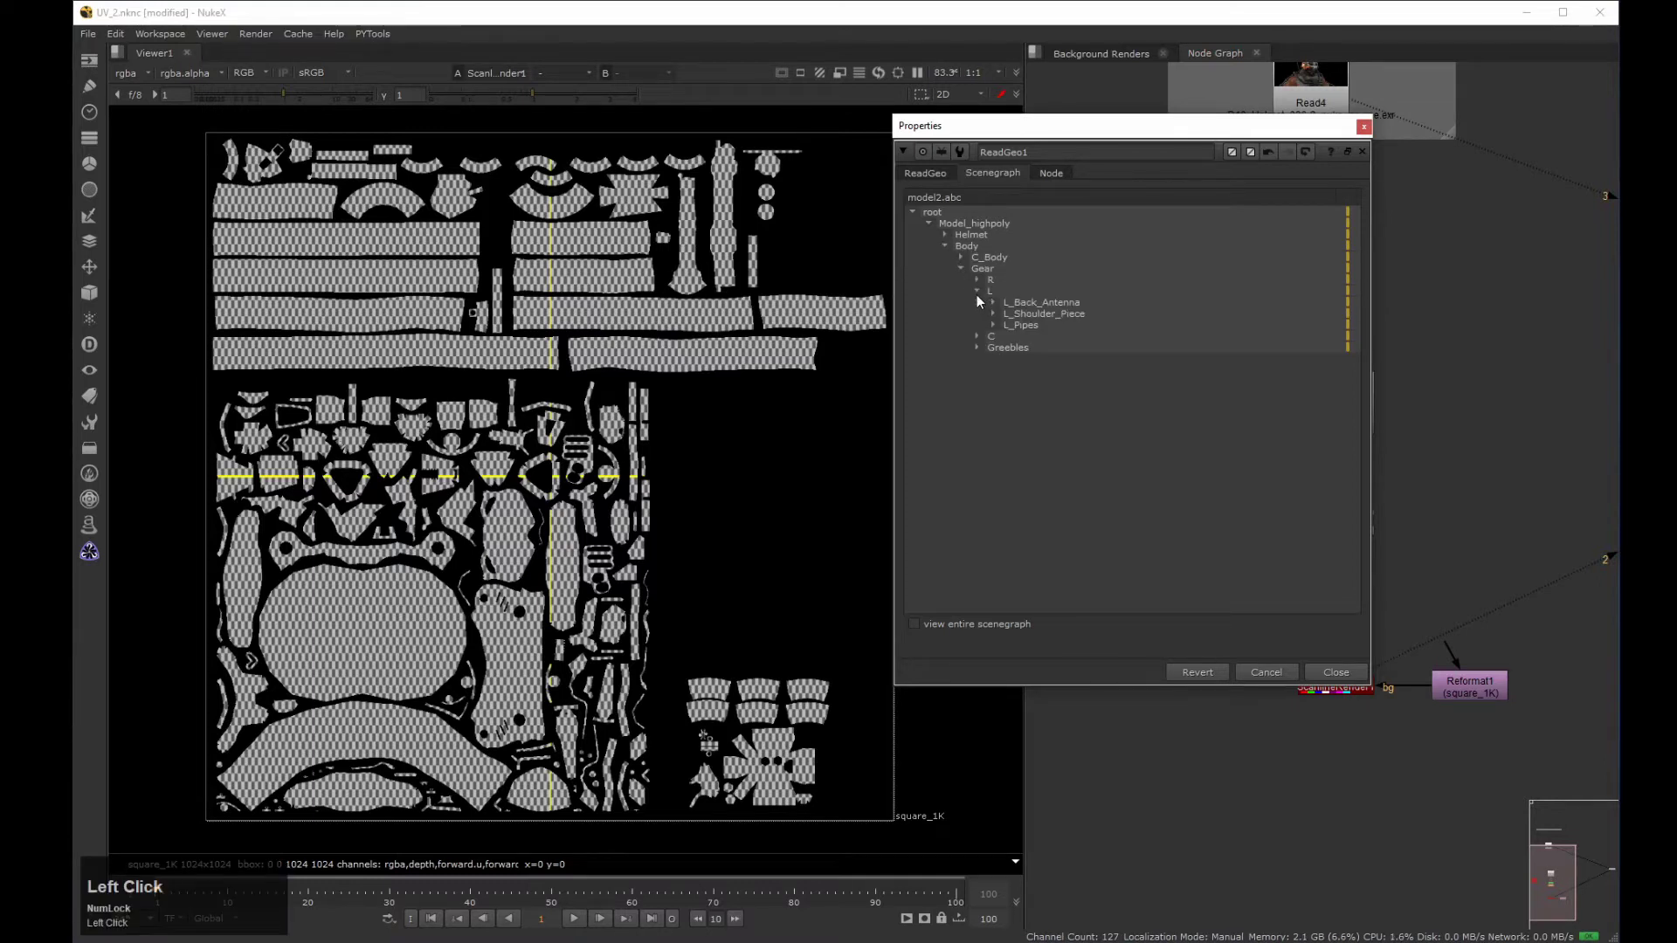
pyautogui.click(993, 325)
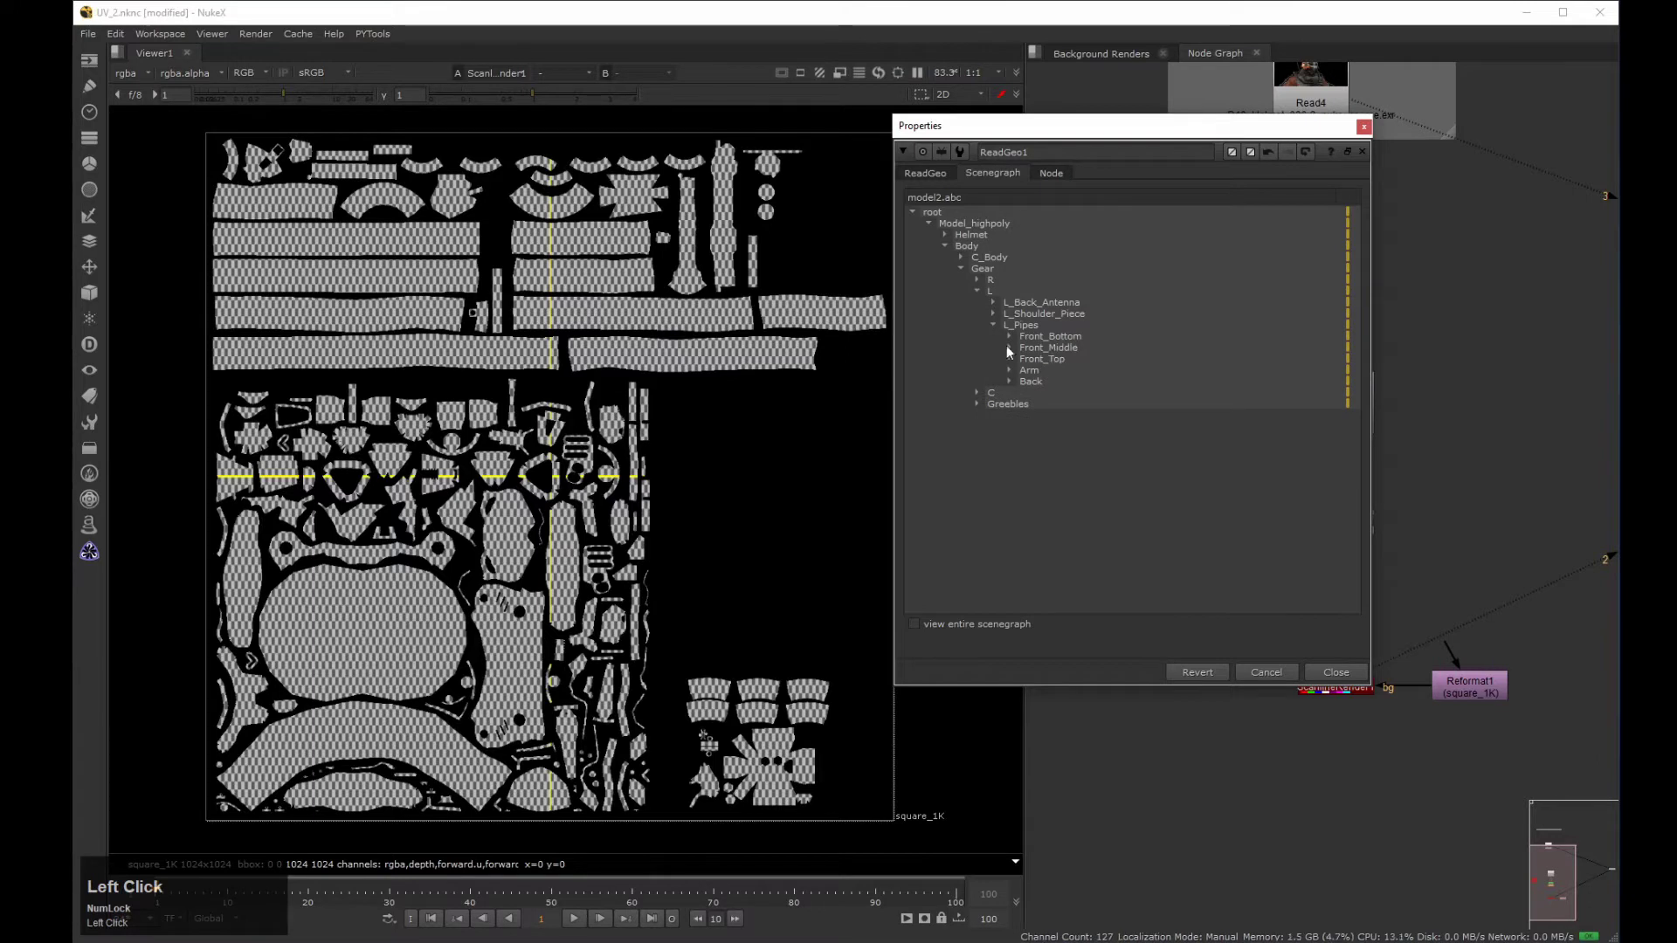
pyautogui.click(1347, 212)
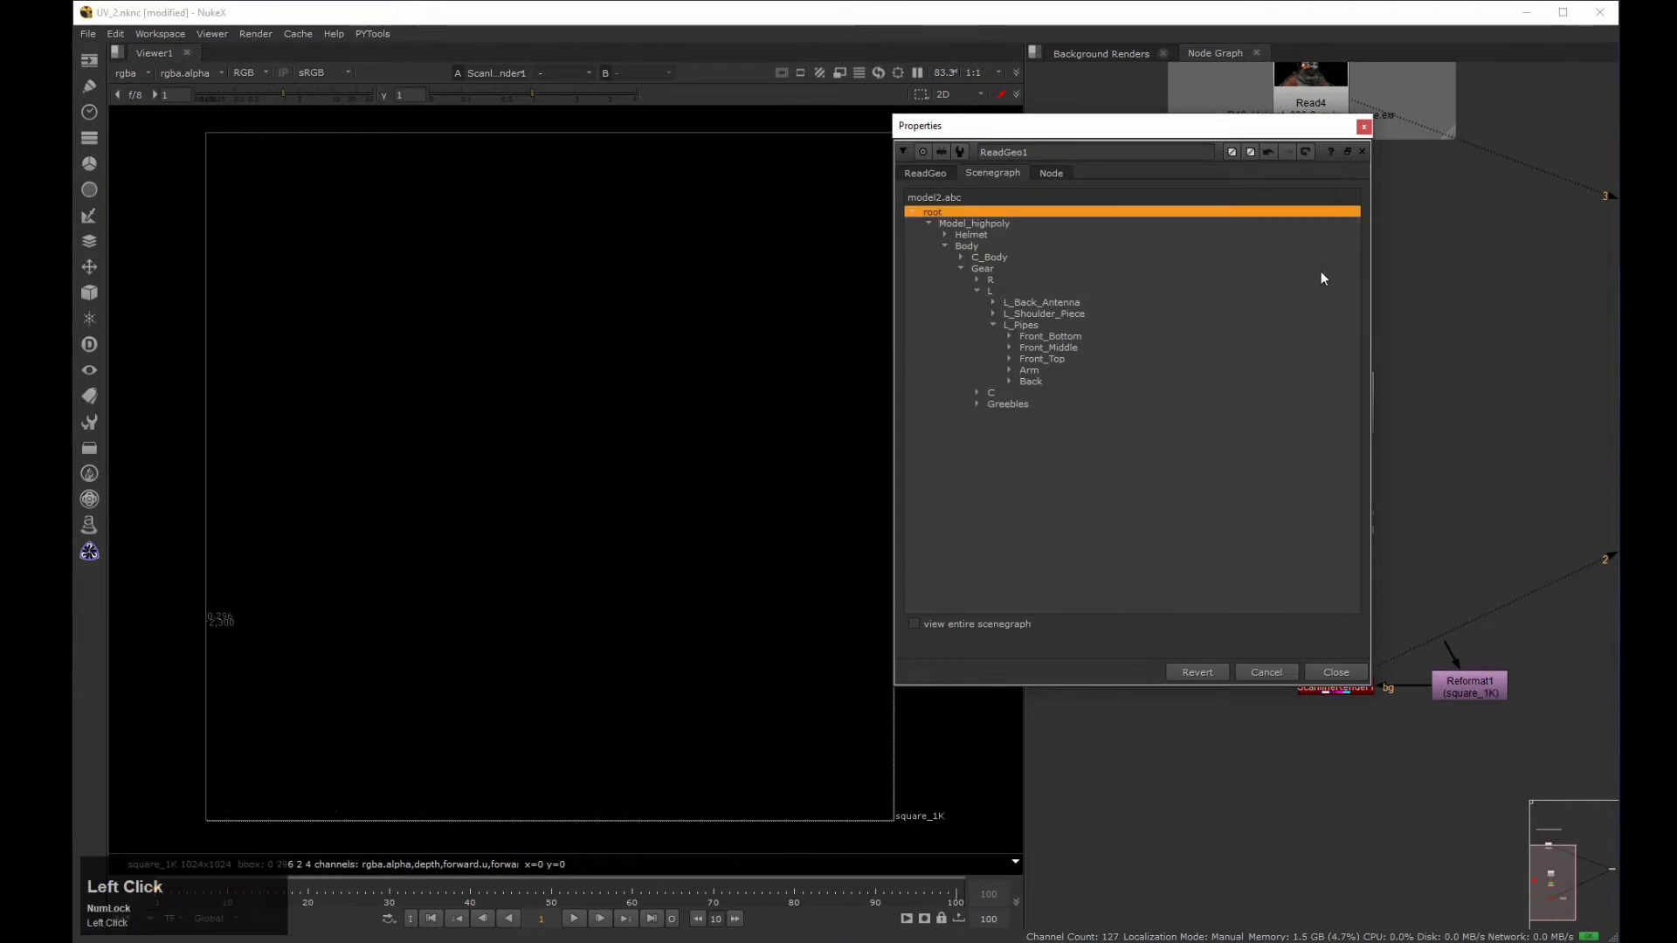
pyautogui.click(1138, 348)
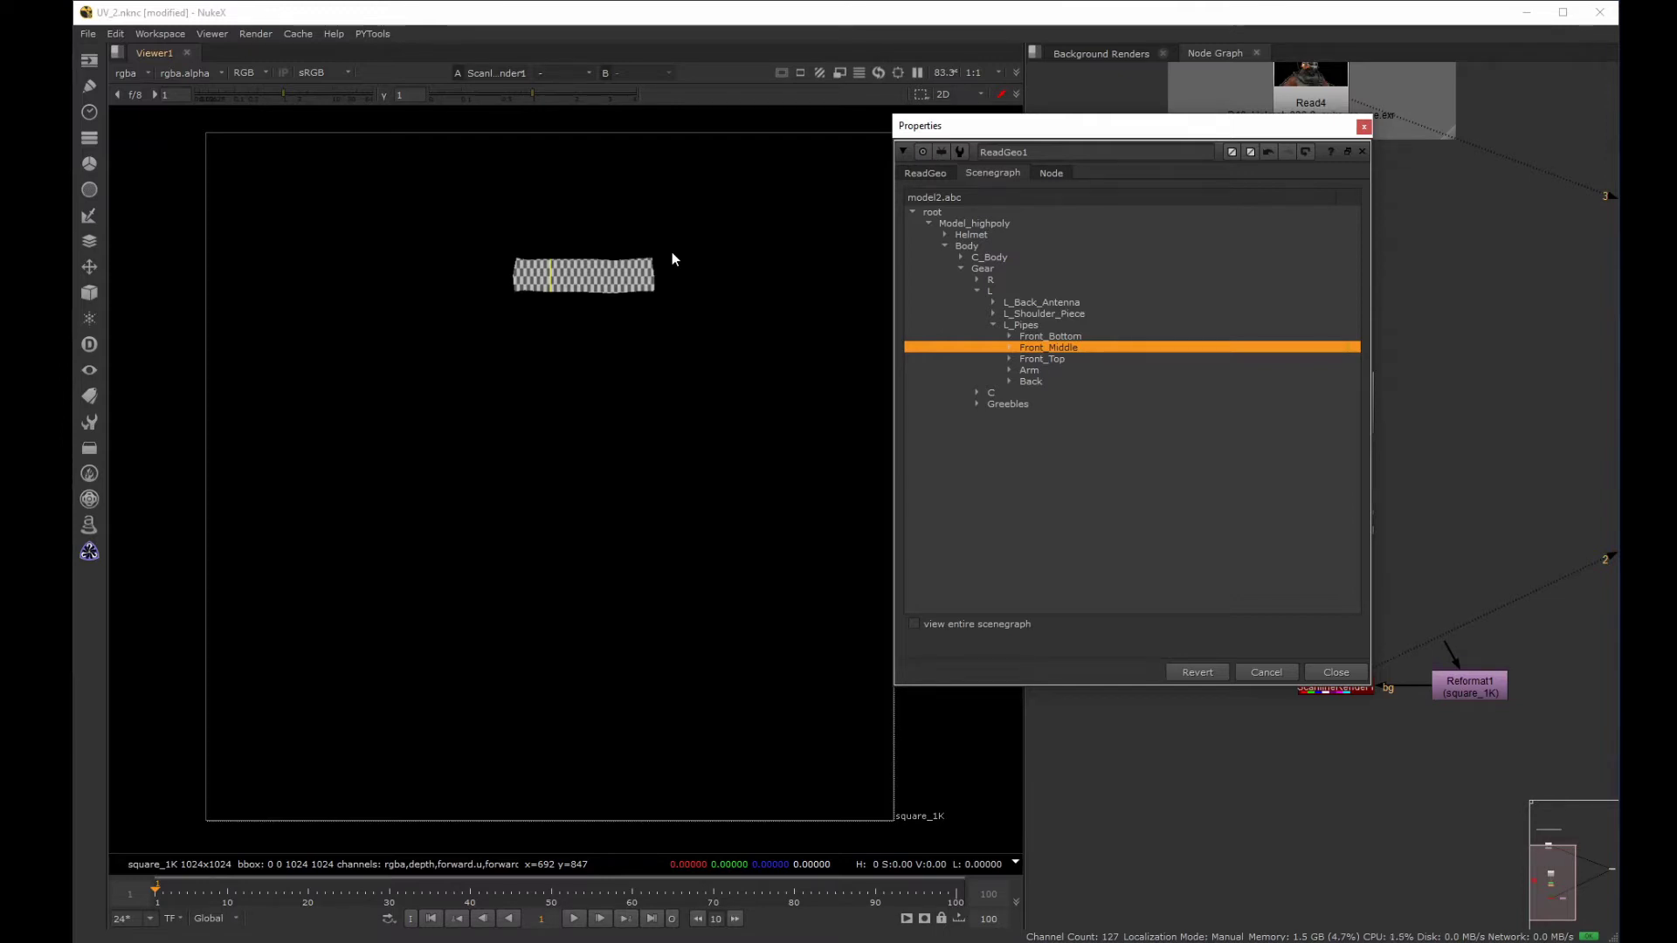
pyautogui.click(1363, 127)
# Add an unconnected RotoPaint node below the ScanlineRender and expose its format and mask settings.
pyautogui.middleClick(1221, 476)
pyautogui.click(1276, 679)
pyautogui.press('p')
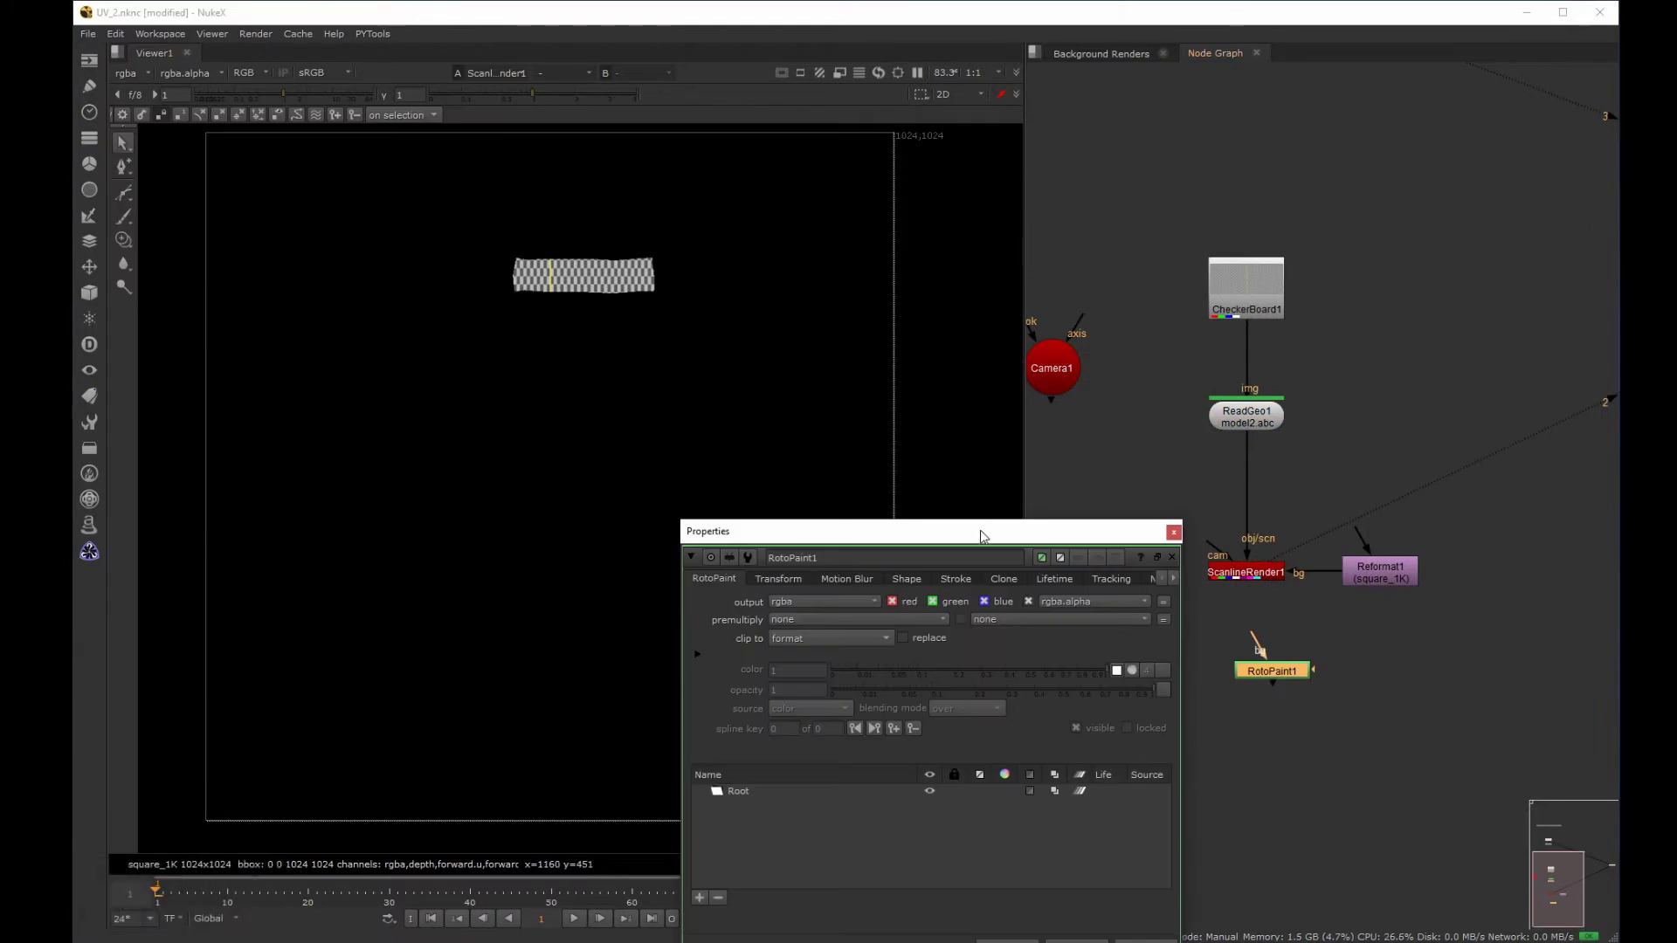
pyautogui.moveTo(838, 531); pyautogui.dragTo(862, 221)
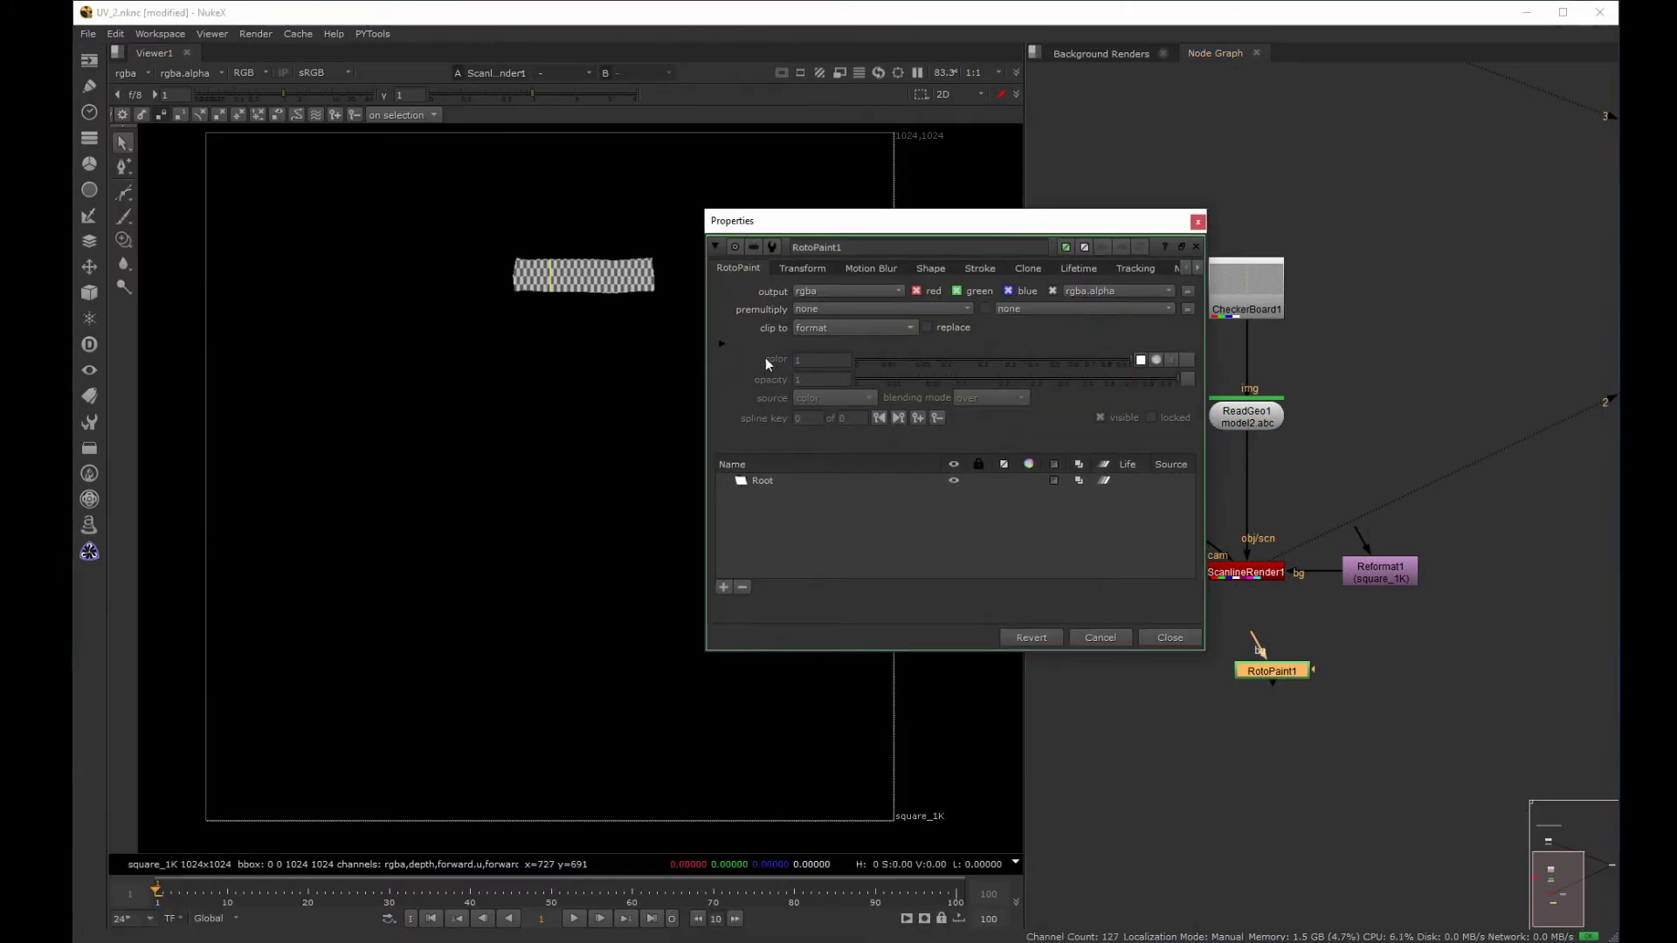
pyautogui.click(721, 344)
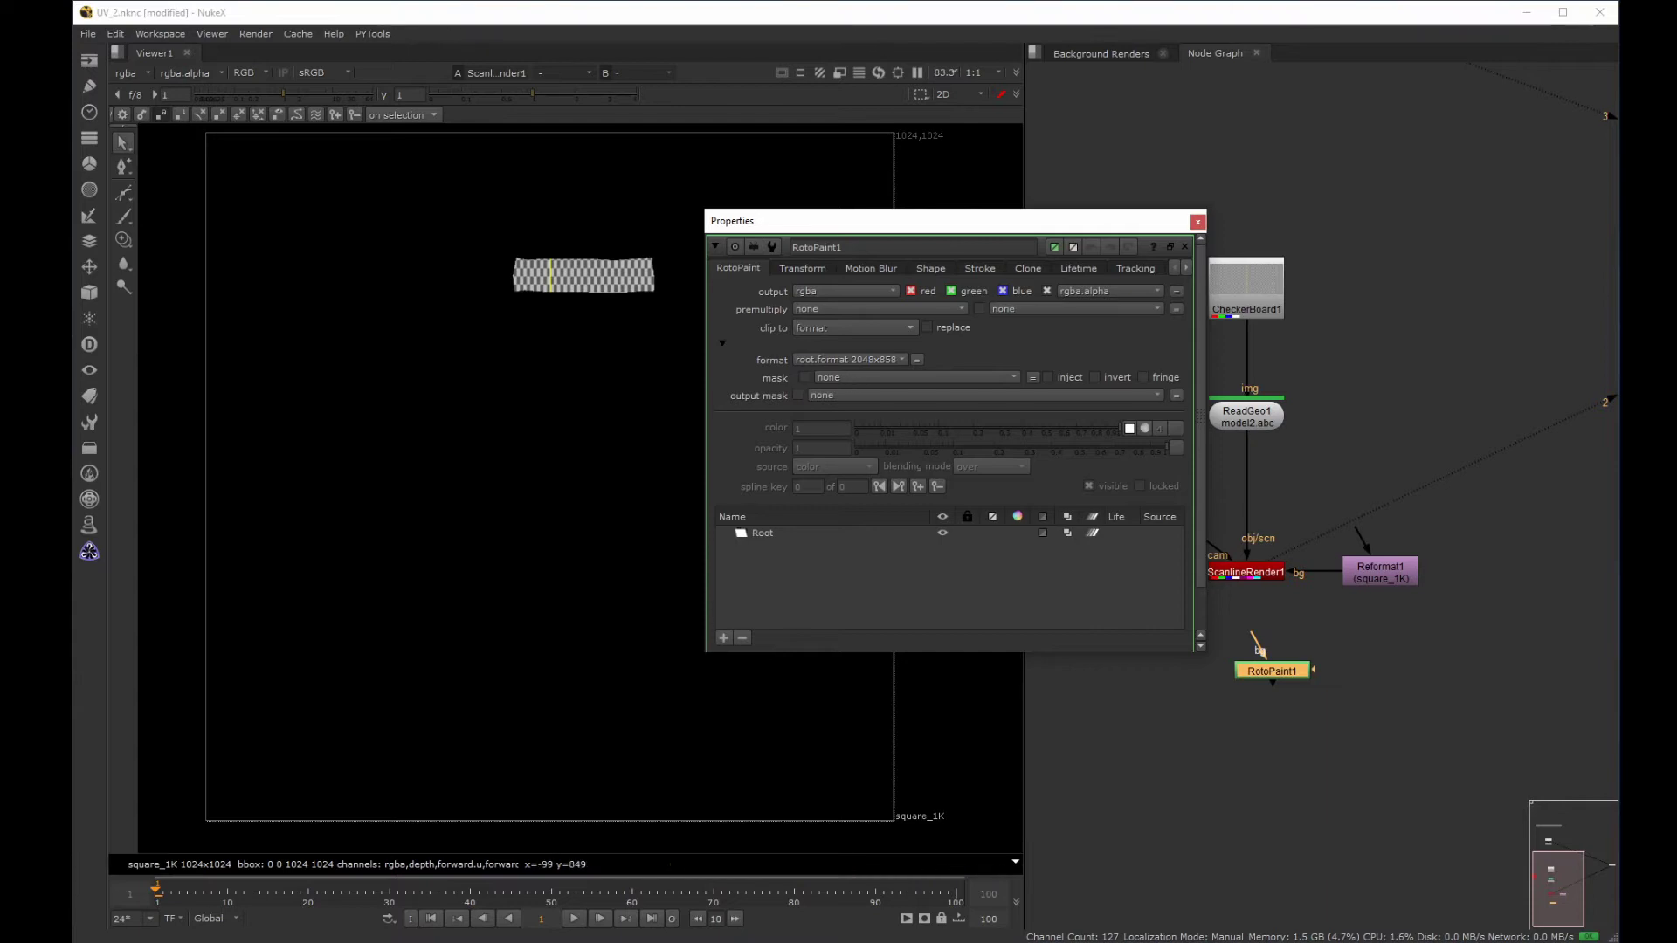
# View the RotoPaint node and set its format to square_1K 1024x1024.
pyautogui.moveTo(1194, 741); pyautogui.dragTo(1427, 617)
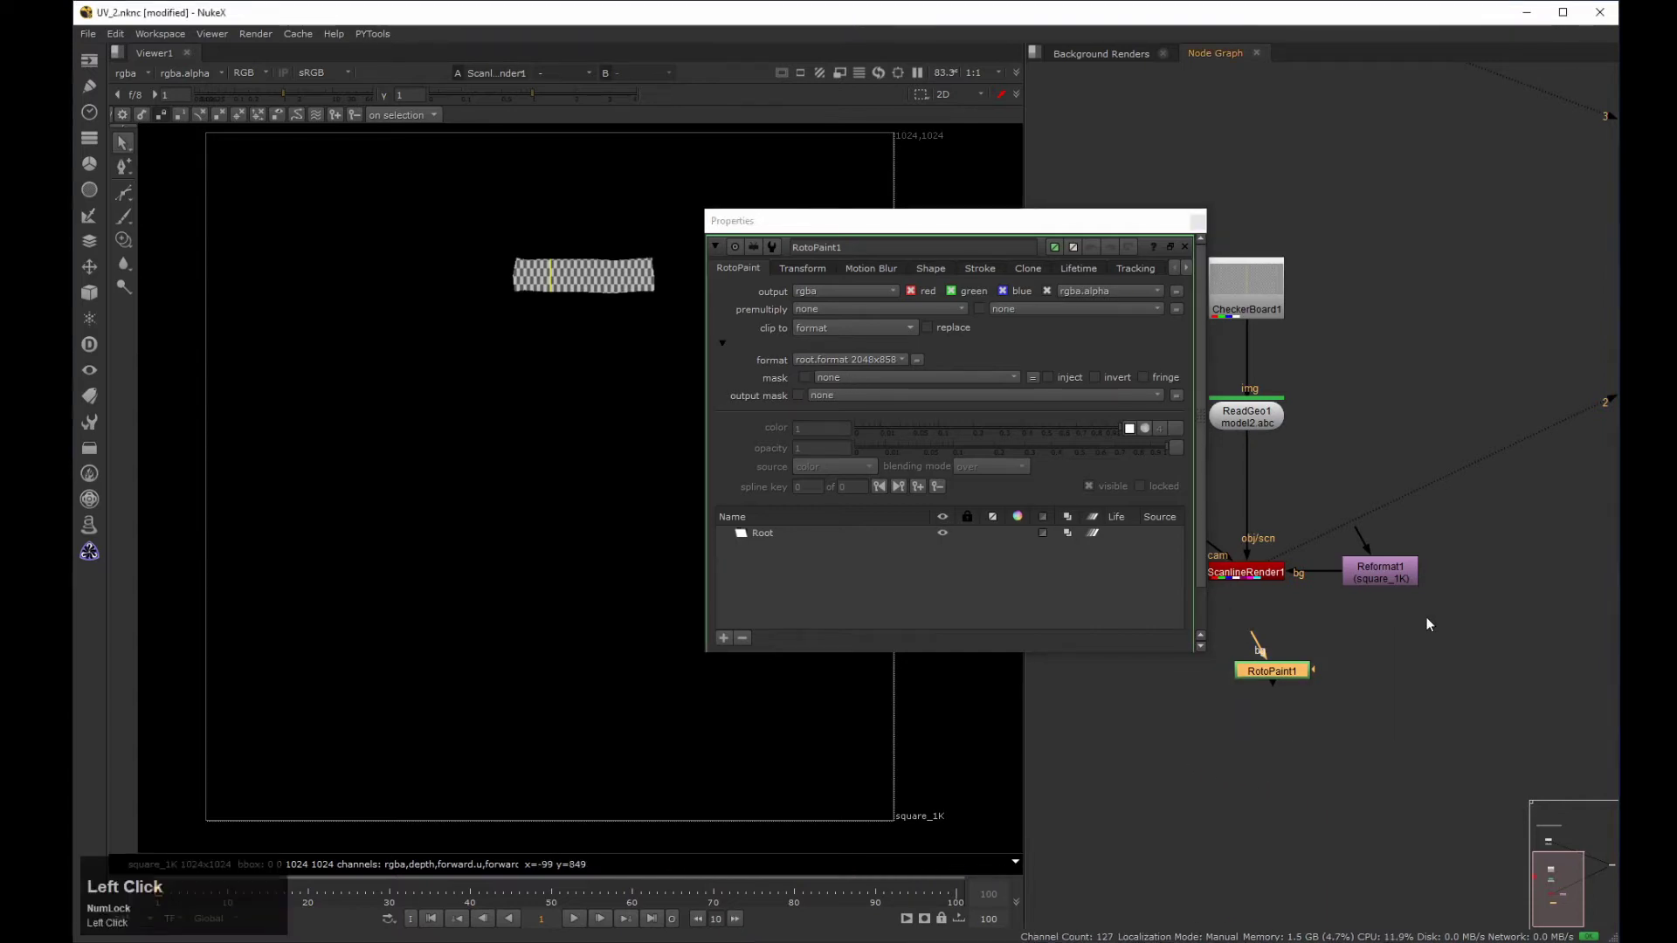
pyautogui.press('2')
pyautogui.moveTo(950, 233); pyautogui.dragTo(1314, 143)
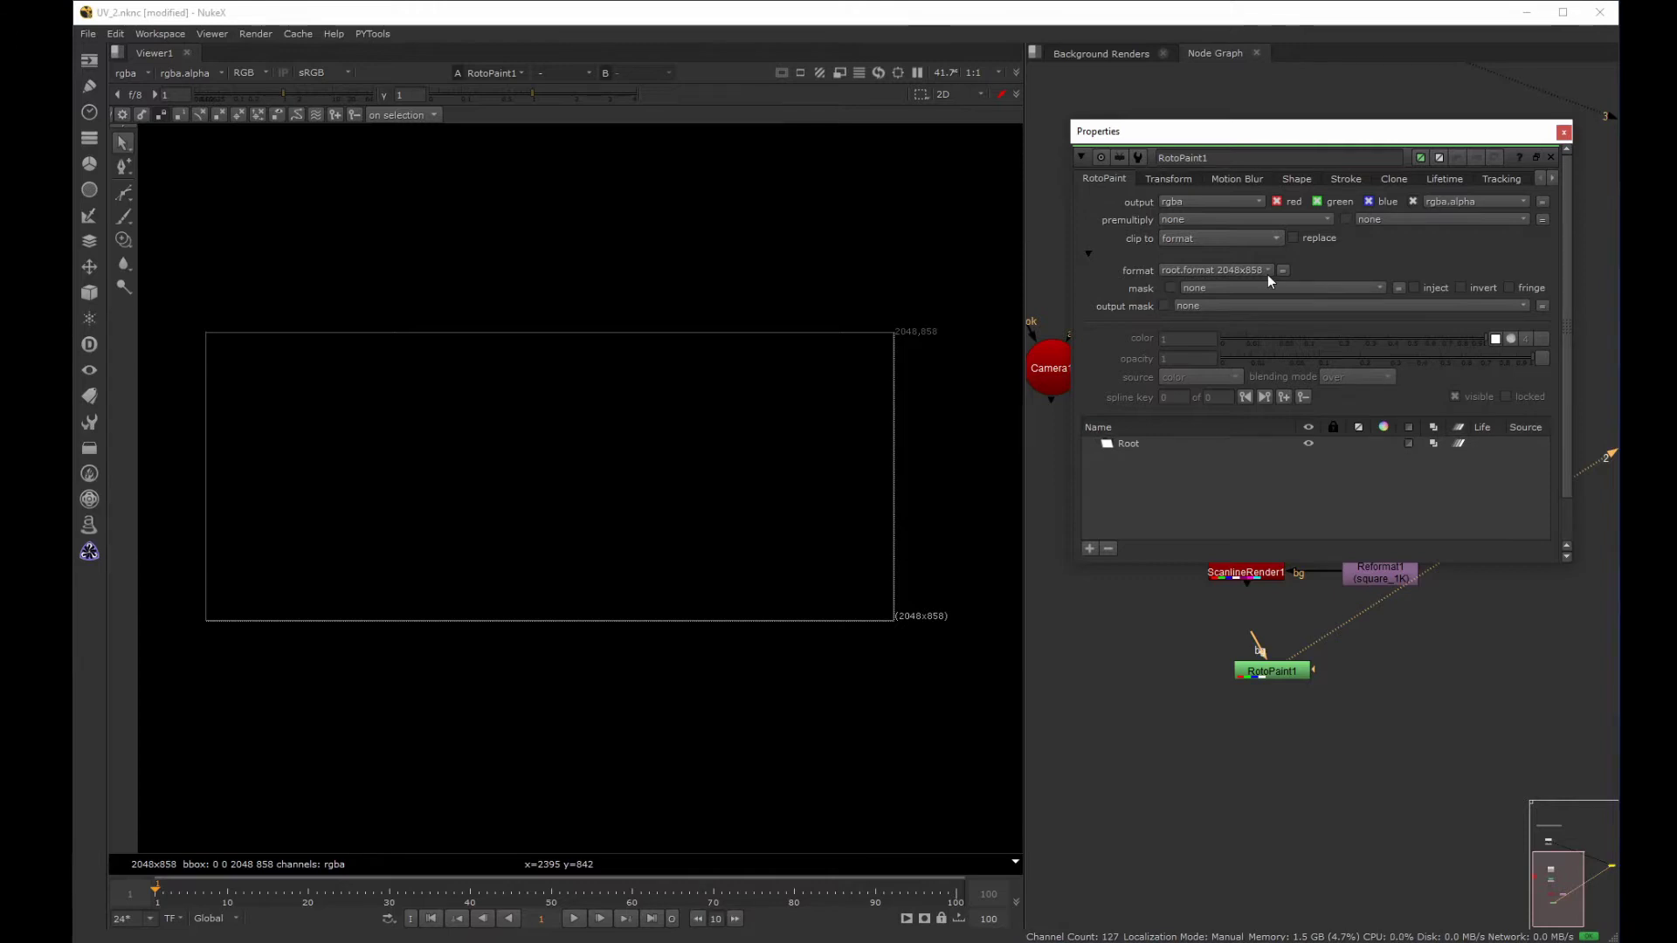
pyautogui.moveTo(1207, 267); pyautogui.dragTo(1308, 604)
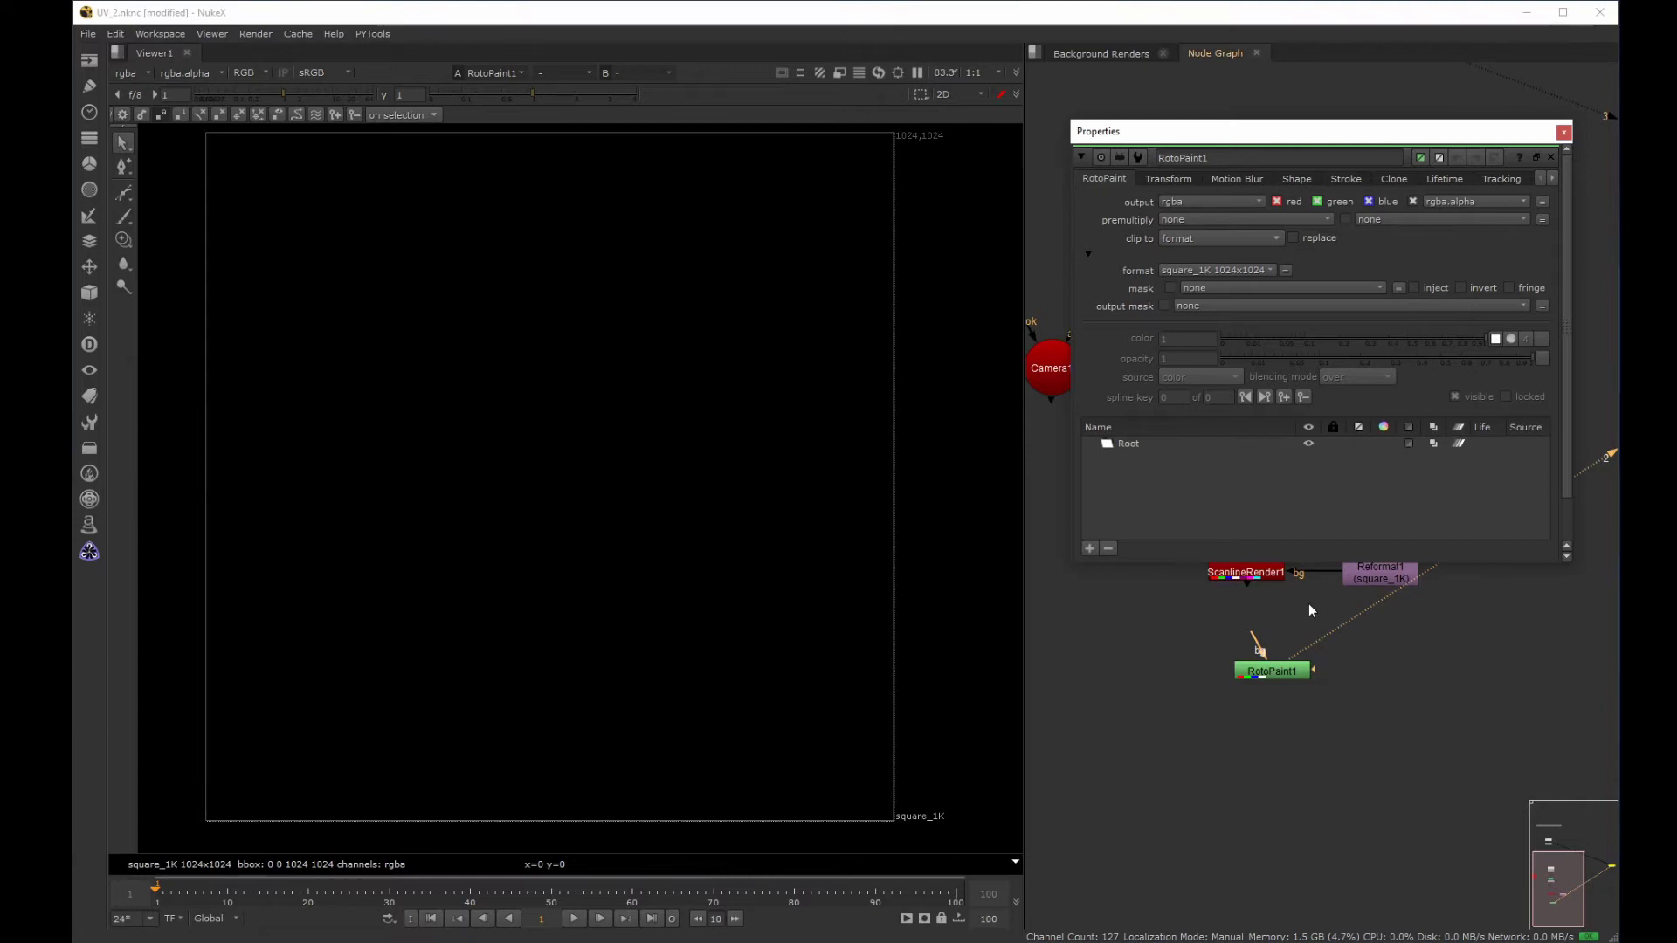
pyautogui.click(1130, 741)
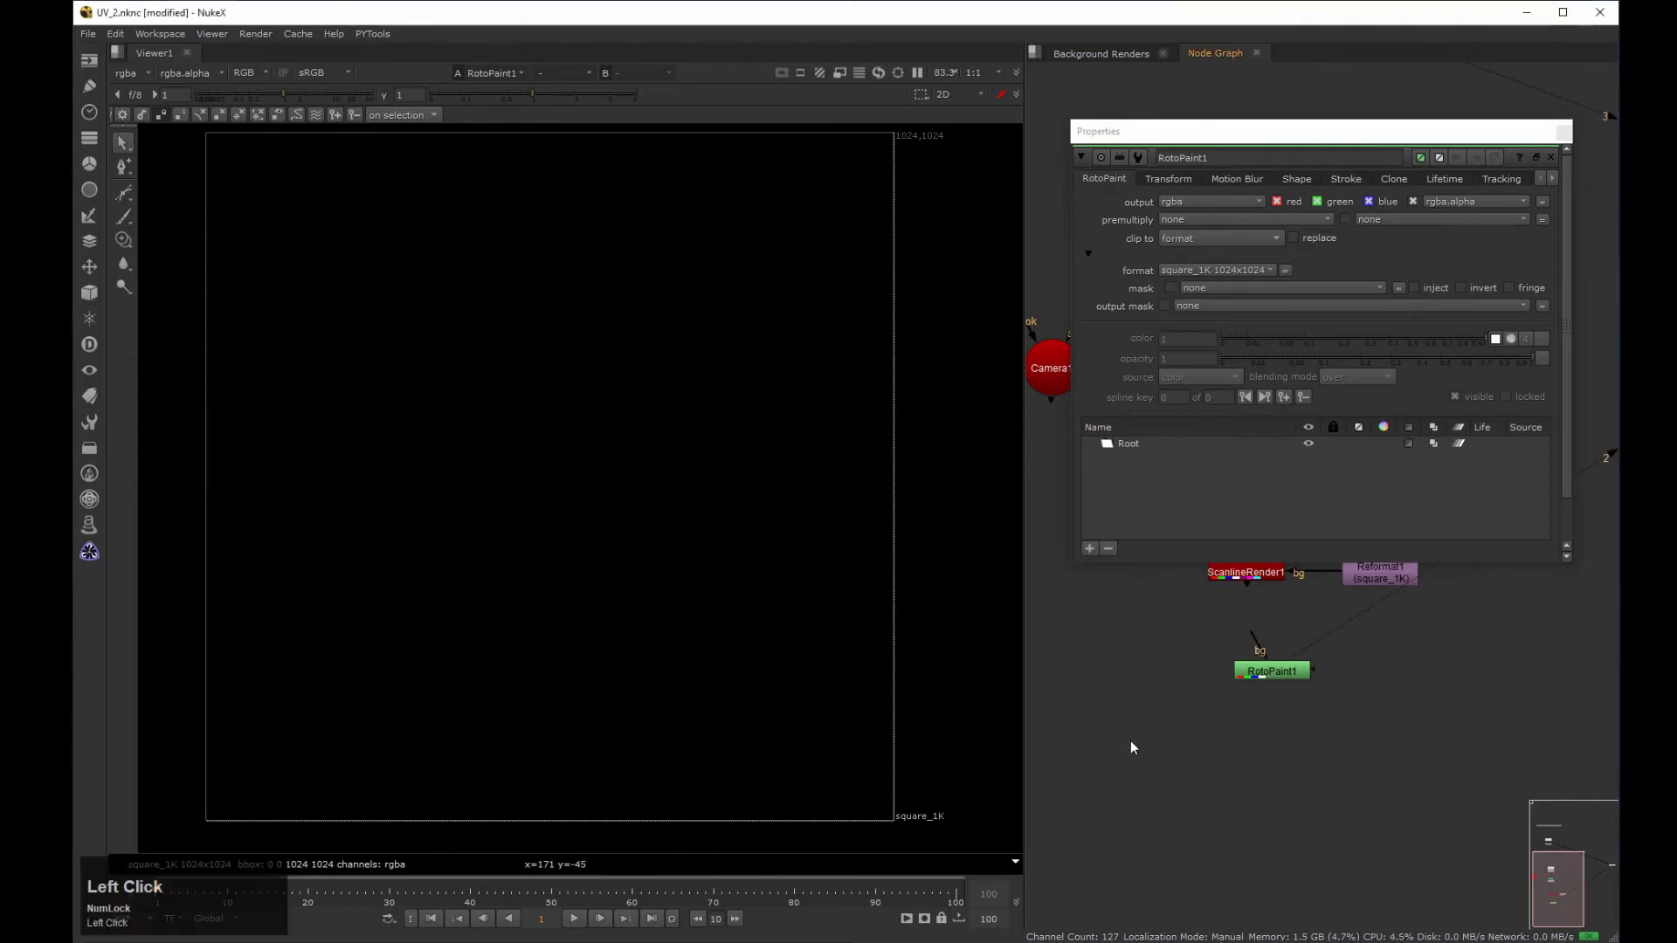
pyautogui.press('o')
pyautogui.click(608, 661)
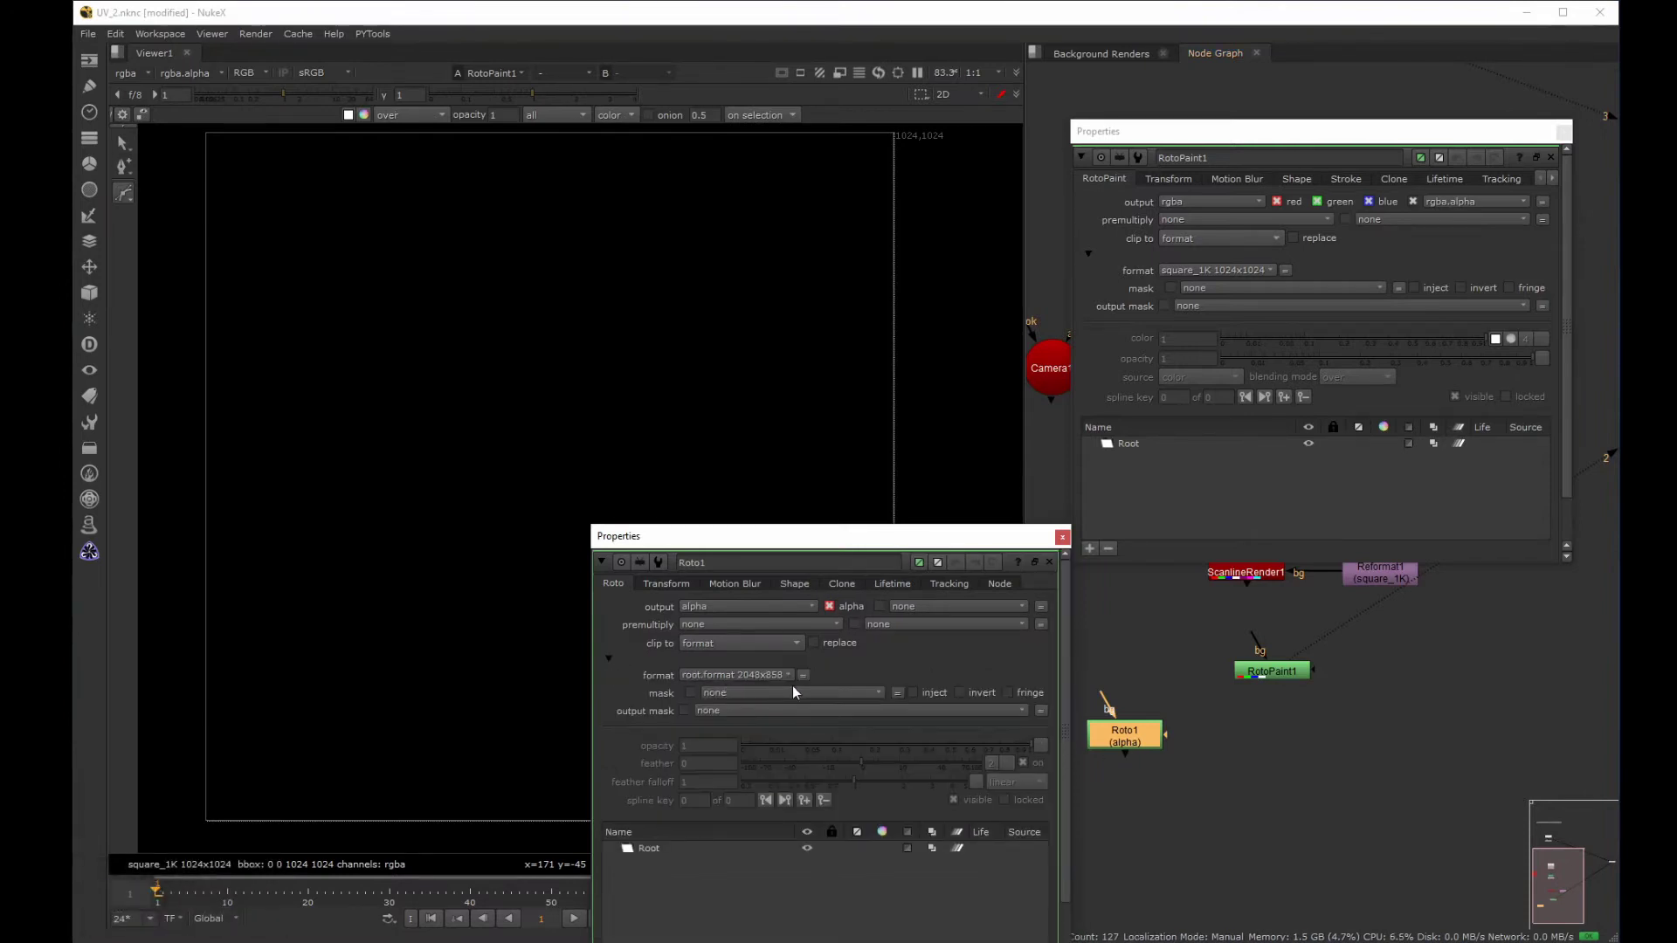
pyautogui.click(1062, 536)
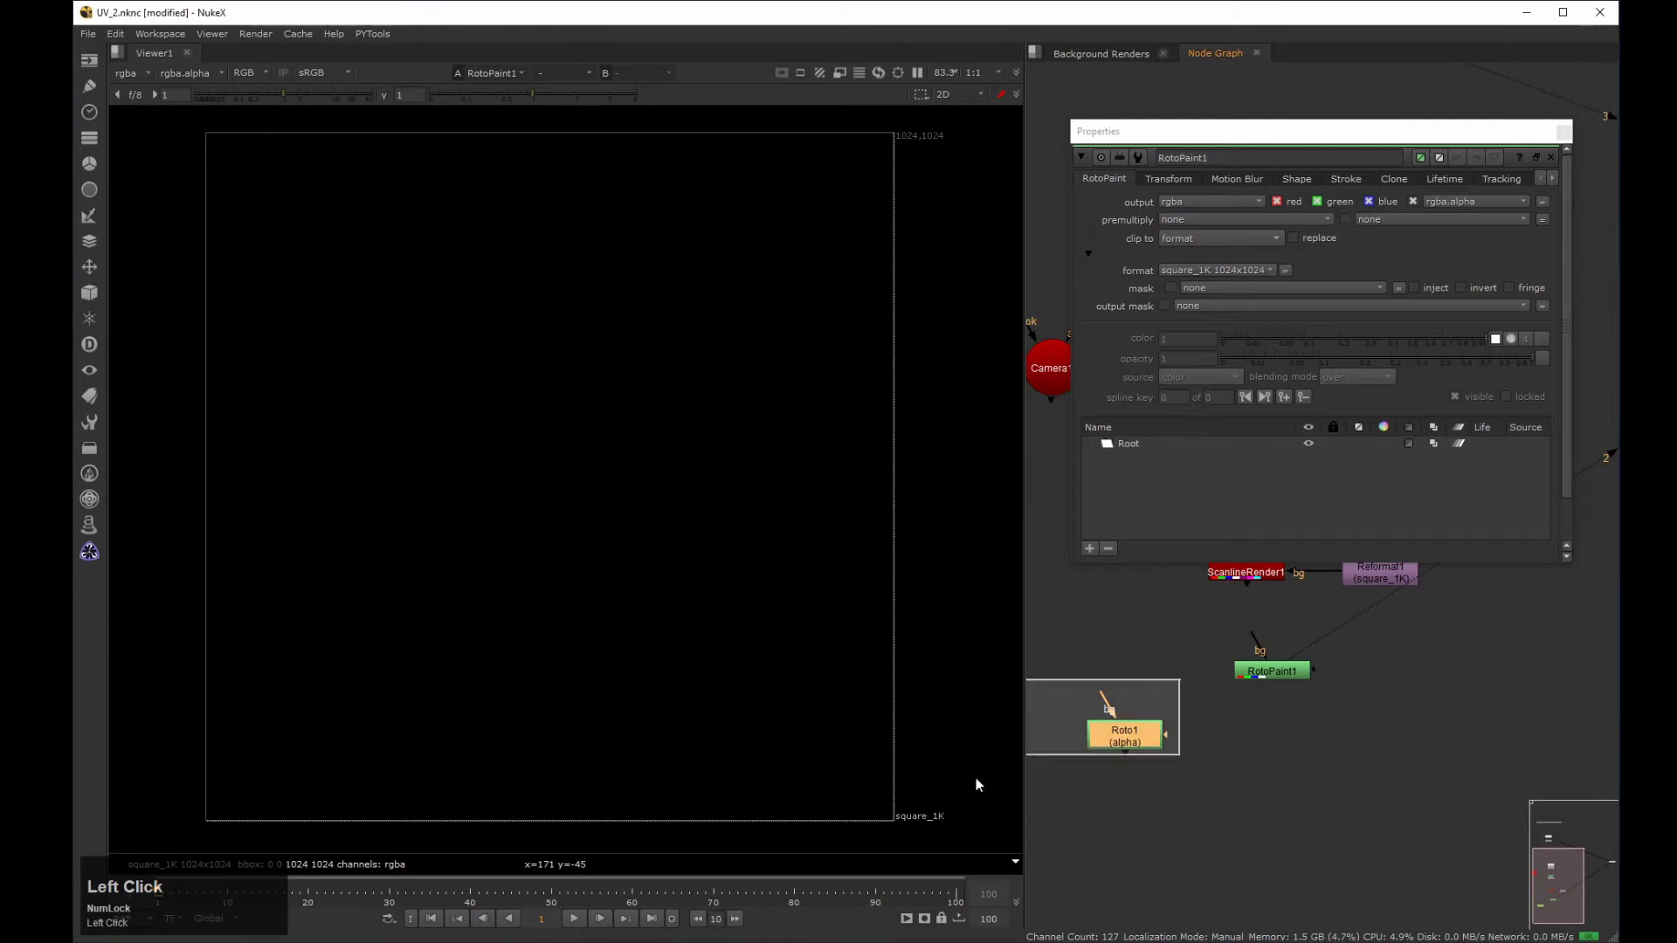
pyautogui.press('Delete')
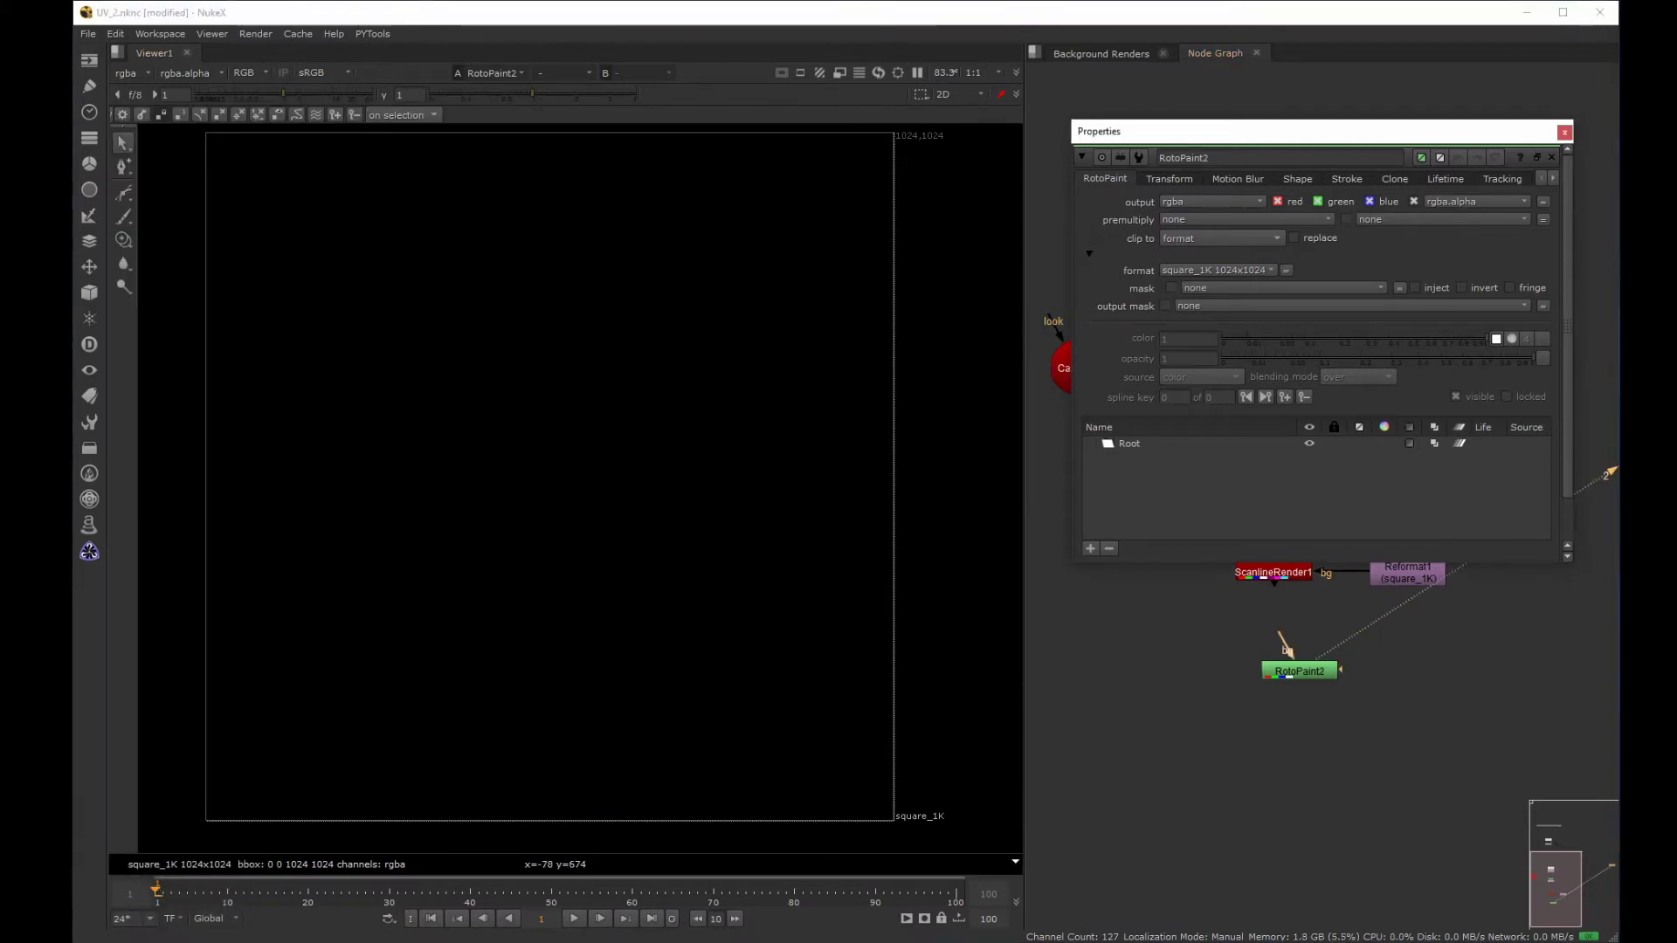
# Connect the RotoPaint node's bg input to the Reformat node and place the RotoPaint below the ScanlineRender.
pyautogui.click(1563, 132)
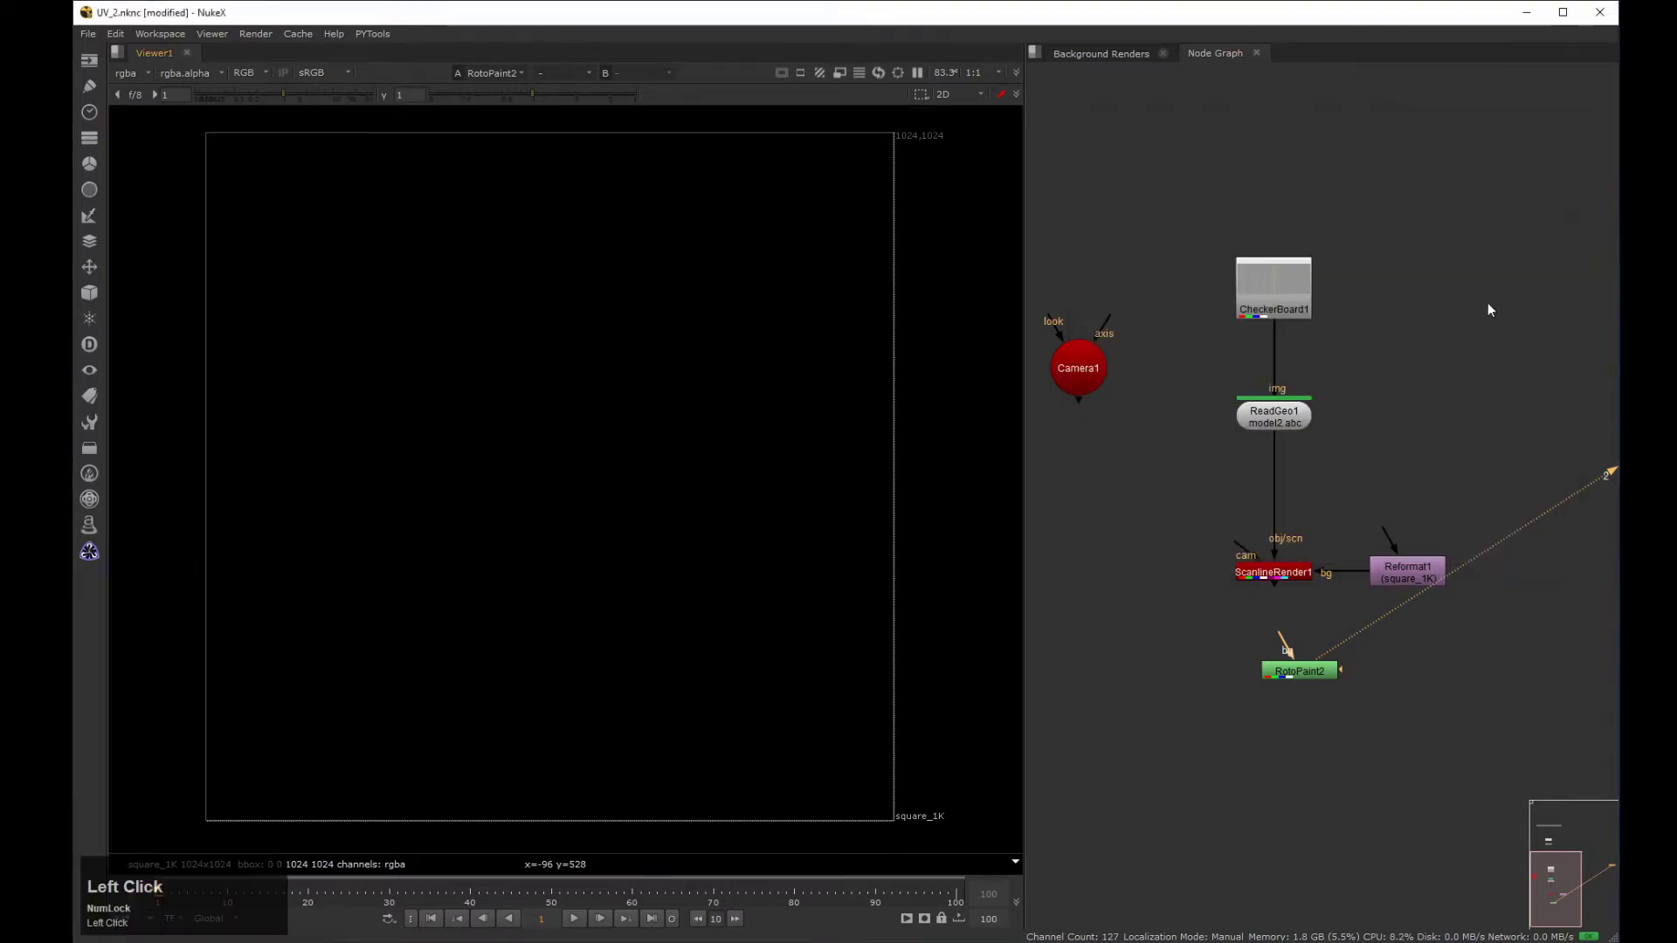
pyautogui.moveTo(1303, 668); pyautogui.dragTo(1406, 597)
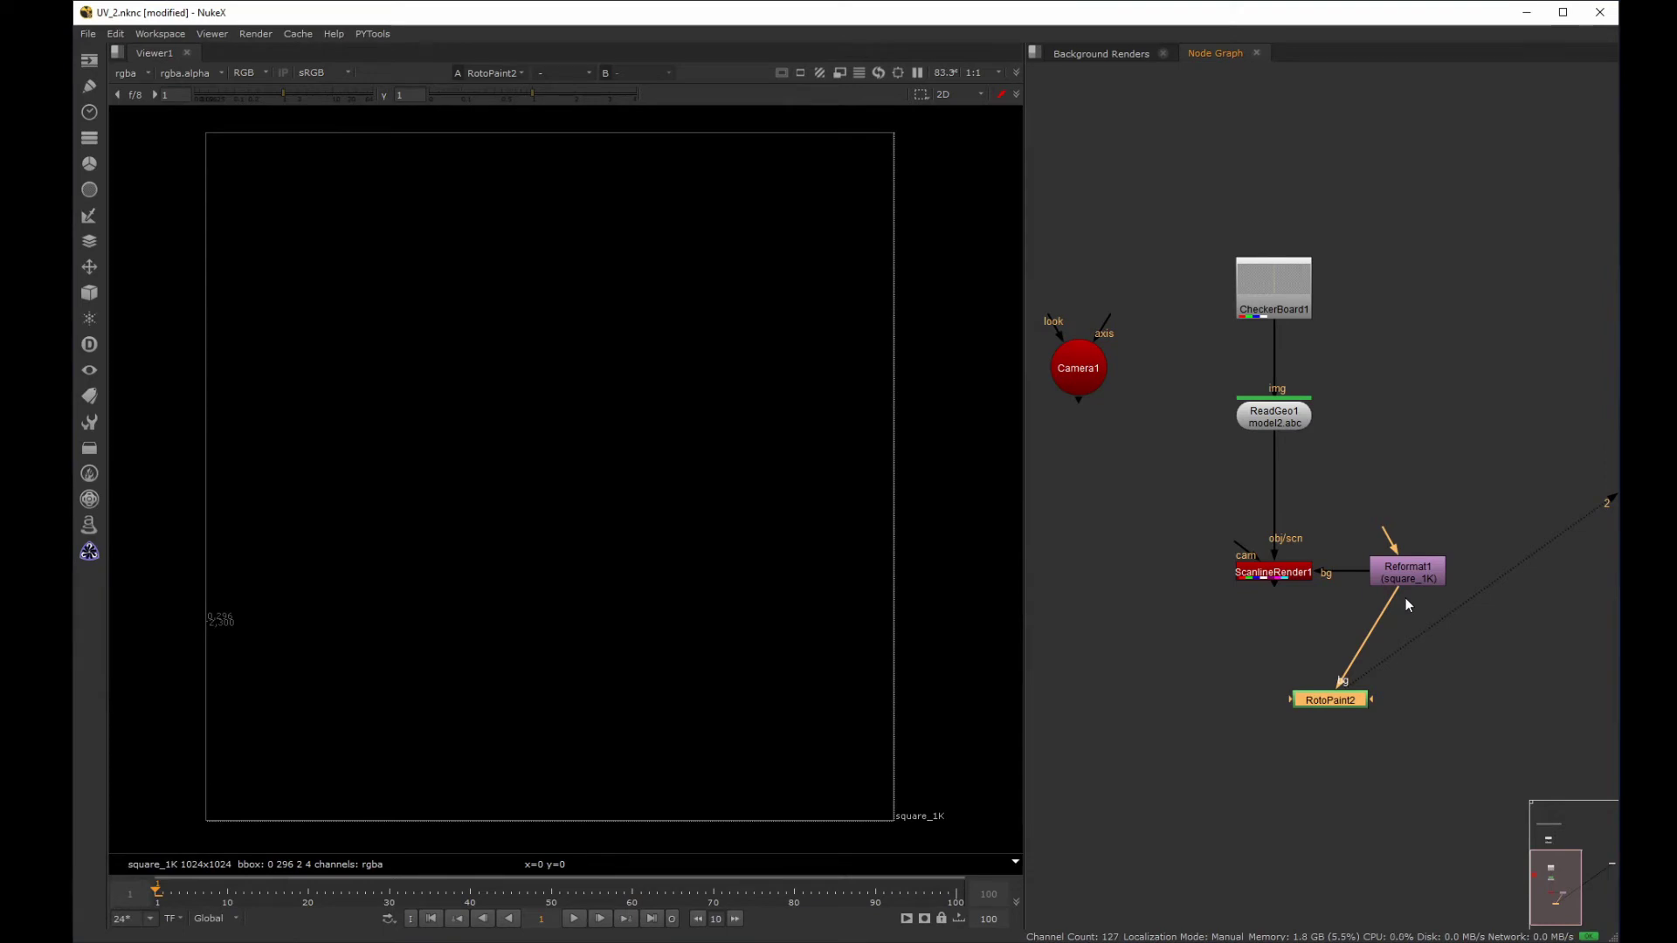
pyautogui.click(1390, 733)
pyautogui.moveTo(1340, 707); pyautogui.dragTo(1301, 730)
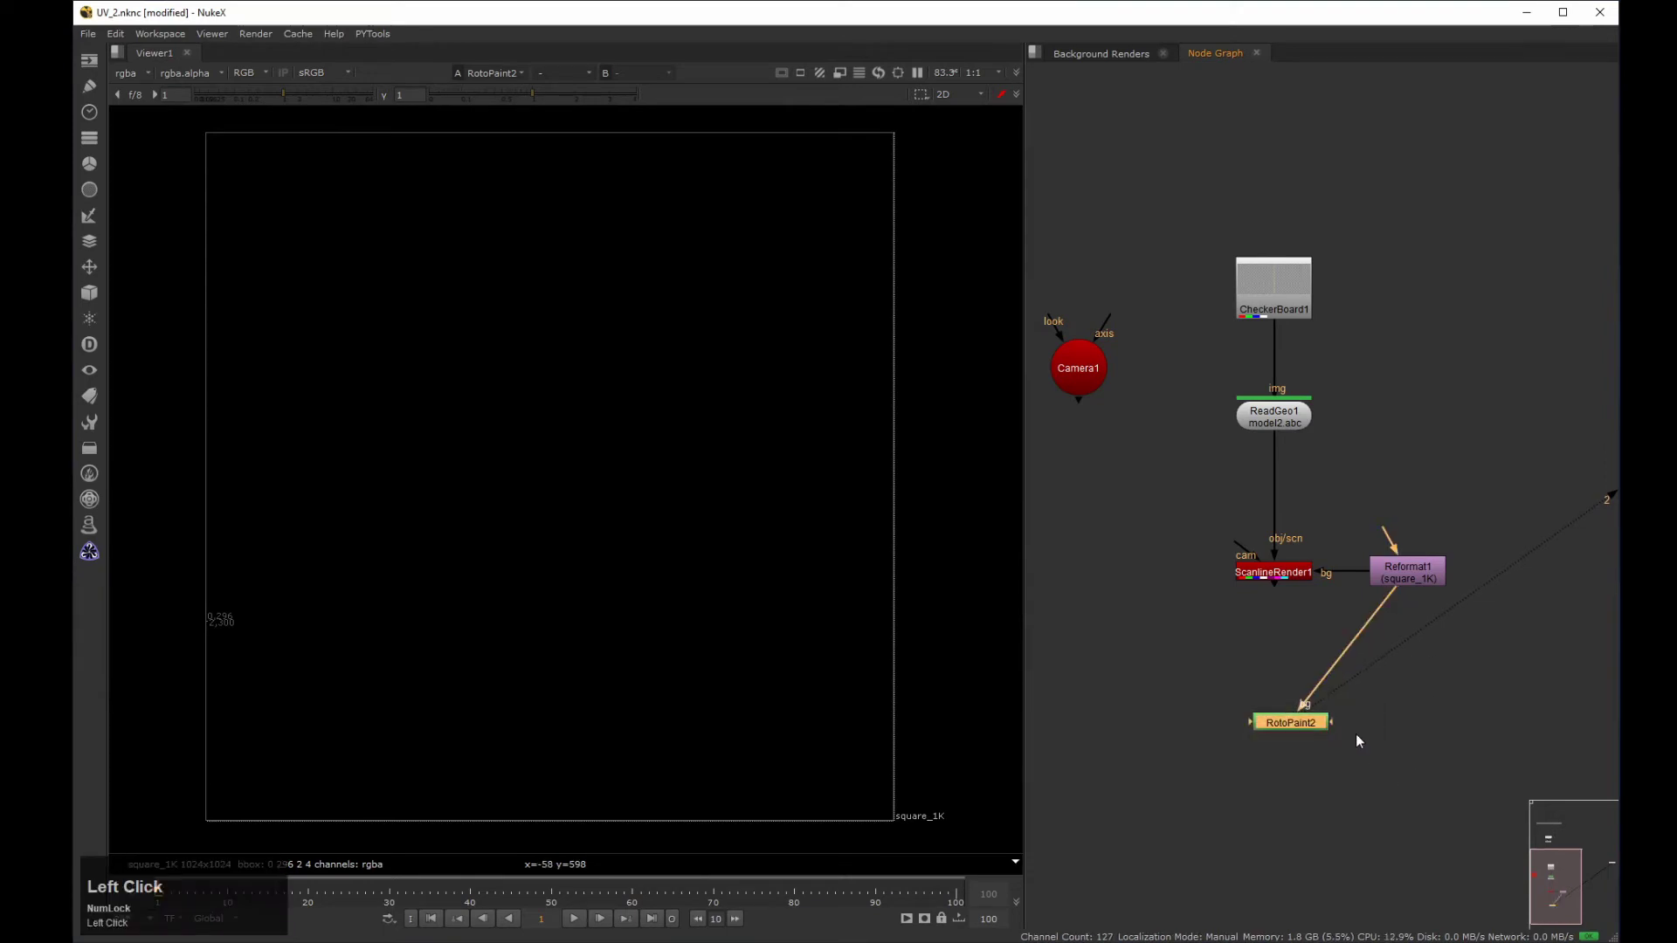
# Merge the RotoPaint over the ScanlineRender output with a Merge node set to over, and view the result.
pyautogui.press('m')
pyautogui.moveTo(1415, 706); pyautogui.dragTo(1421, 786)
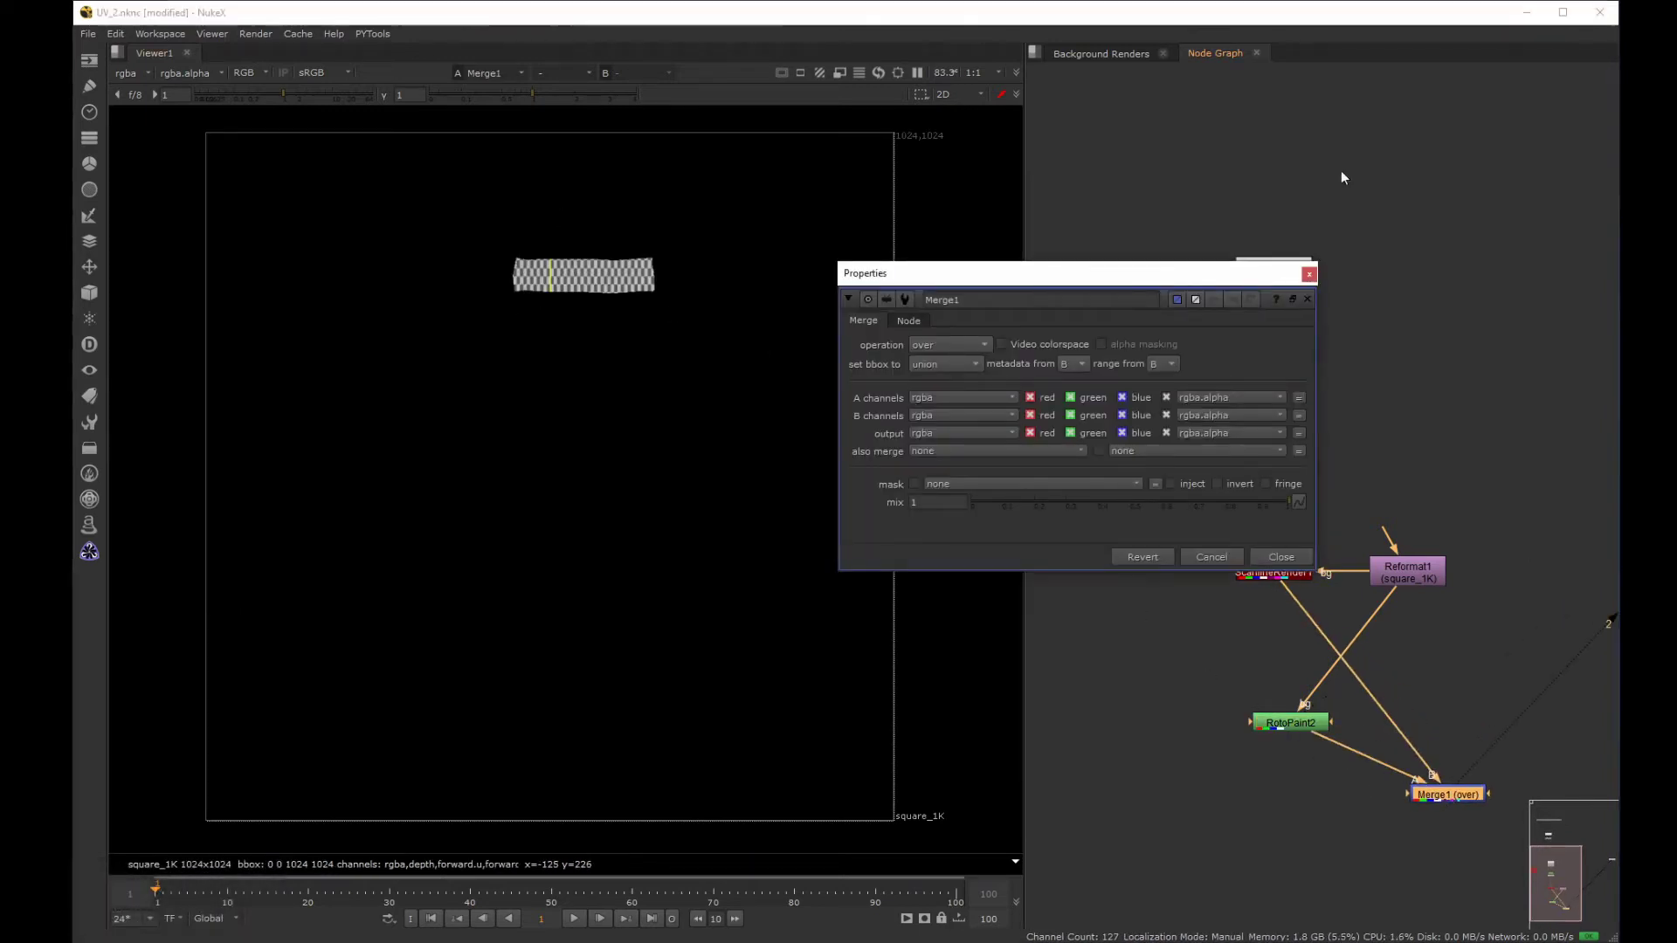
pyautogui.click(1309, 274)
# Paint four white brush strokes of size 25 across the checkered pipe UV strip in the RotoPaint node.
pyautogui.doubleClick(1290, 723)
pyautogui.click(123, 216)
pyautogui.moveTo(534, 236)
pyautogui.mouseDown()
pyautogui.moveTo(529, 320)
pyautogui.moveTo(573, 325)
pyautogui.mouseUp()
pyautogui.moveTo(576, 243)
pyautogui.mouseDown()
pyautogui.moveTo(601, 323)
pyautogui.moveTo(642, 320)
pyautogui.mouseUp()
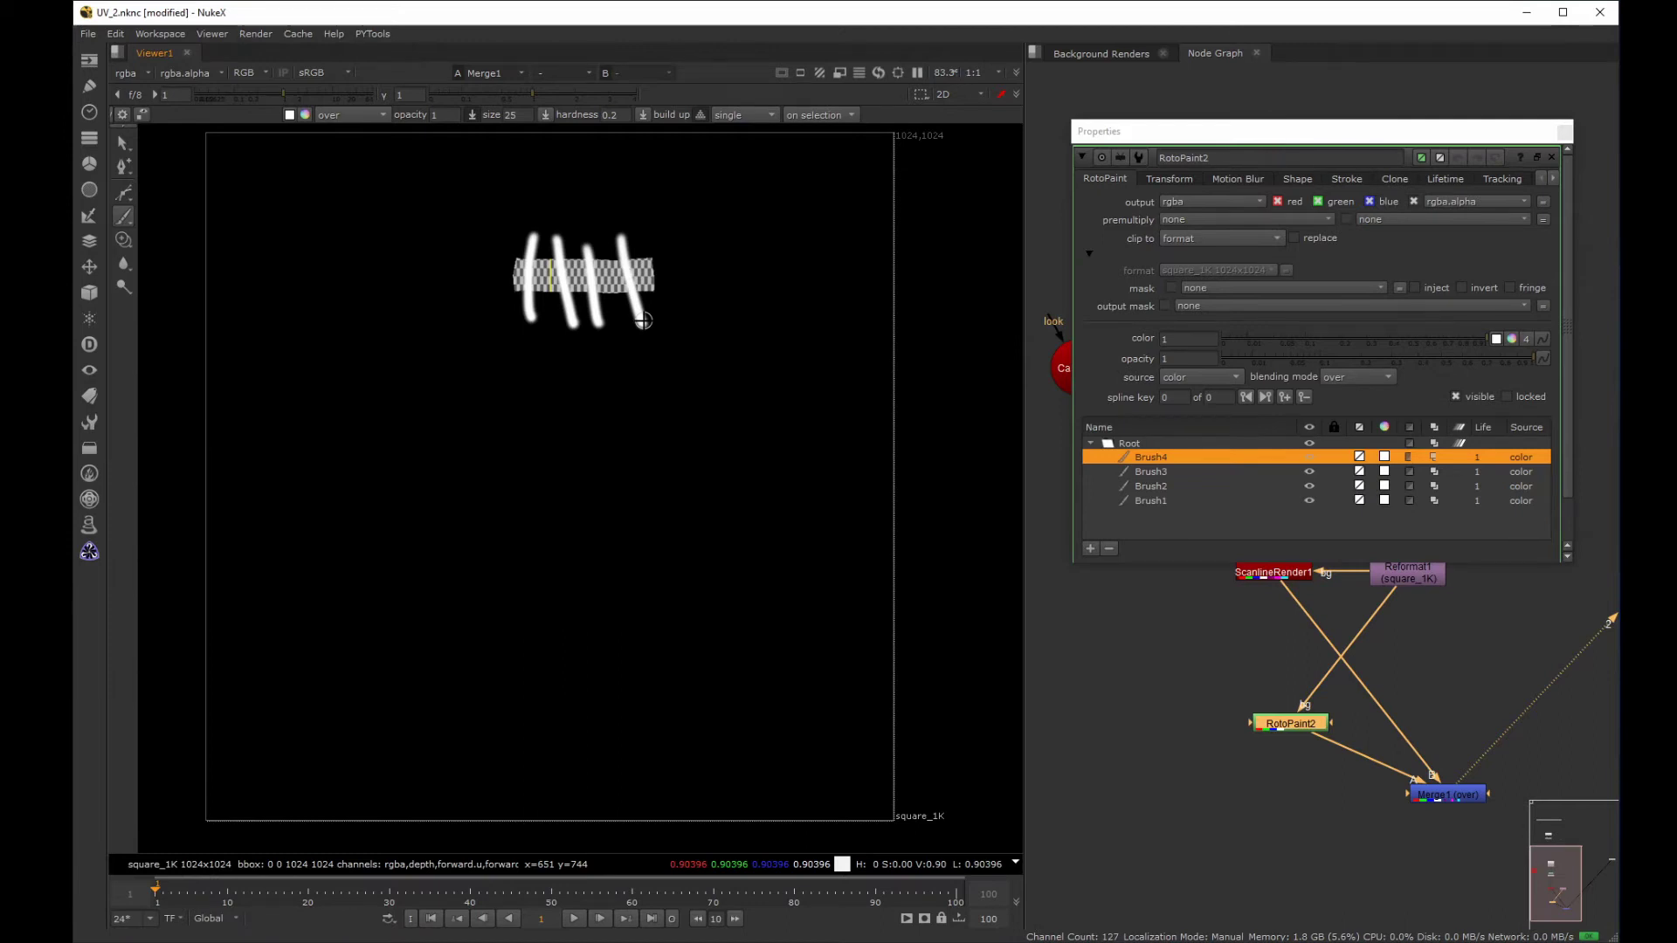
pyautogui.click(1563, 131)
# Set the Reformat node's output format to square_2K 2048x2048.
pyautogui.doubleClick(1419, 572)
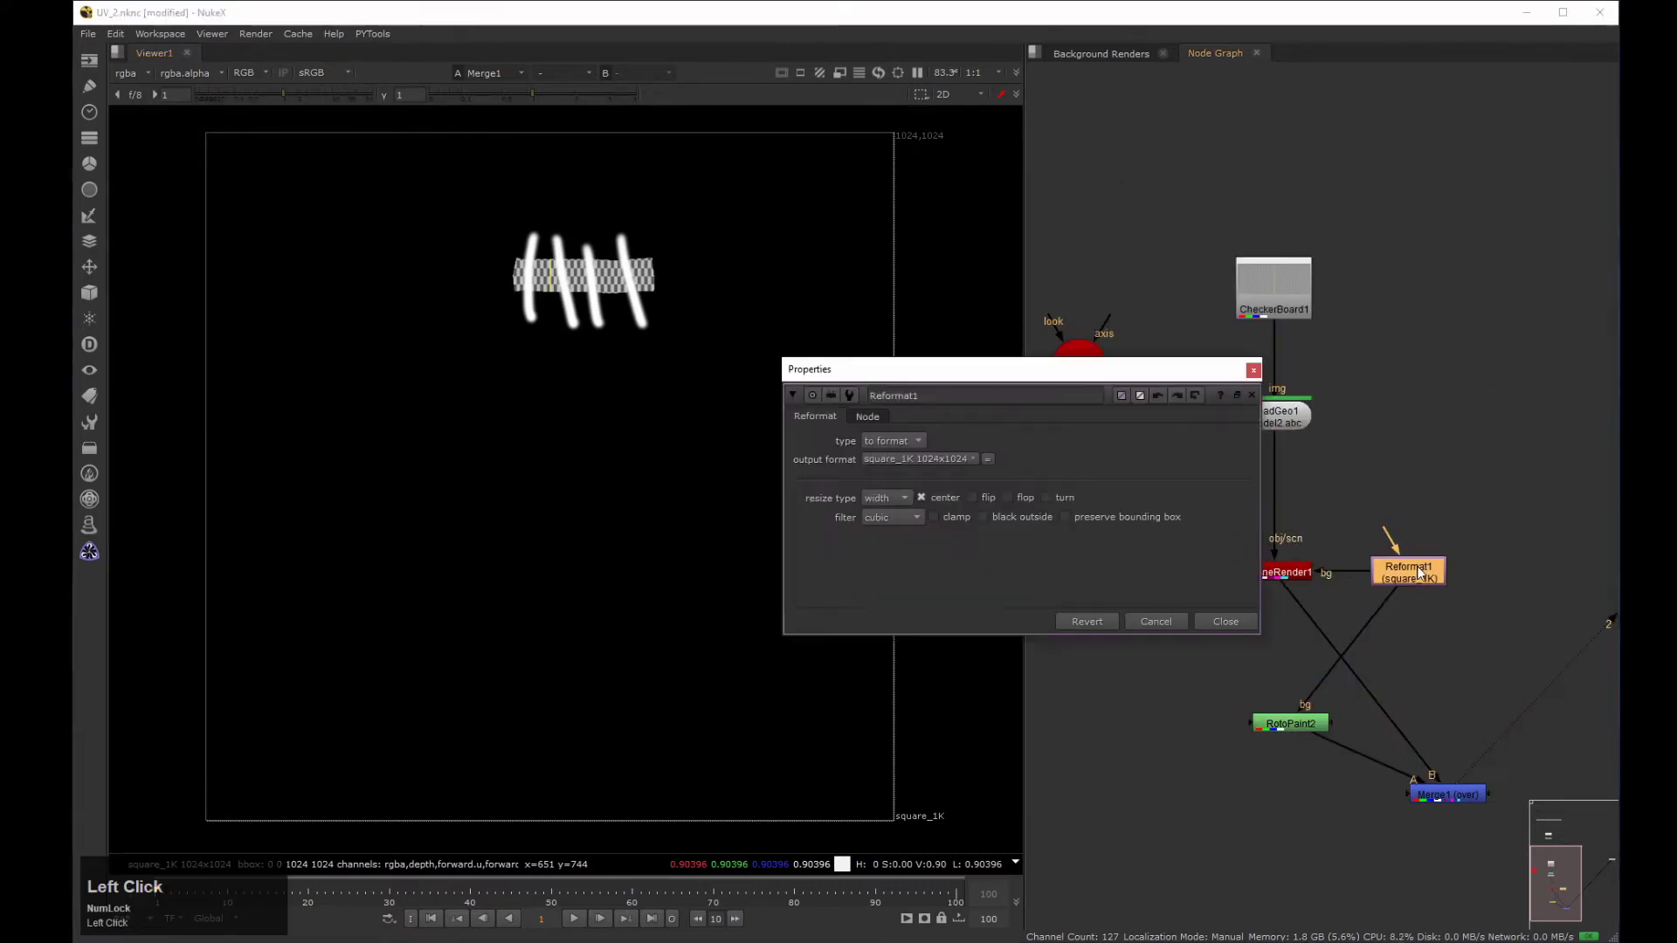
pyautogui.moveTo(1047, 370); pyautogui.dragTo(1253, 116)
pyautogui.moveTo(1164, 207); pyautogui.dragTo(1197, 558)
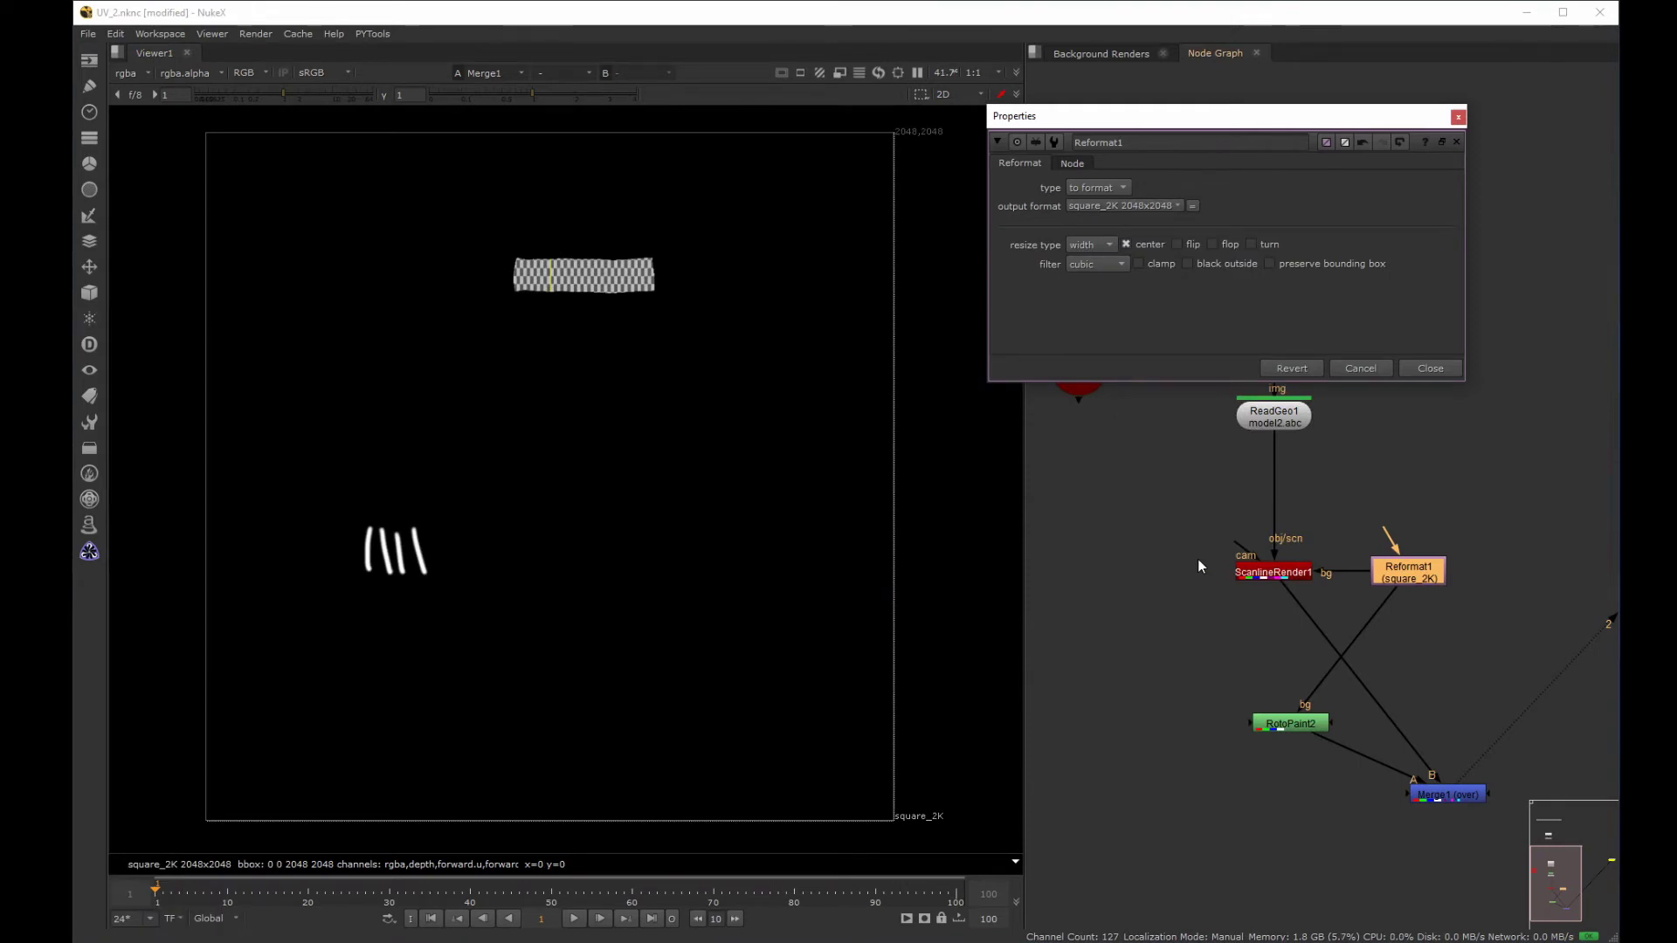
# Clone the Reformat node, disconnect the RotoPaint's bg input, and insert the clone between the RotoPaint and the Merge.
pyautogui.moveTo(1502, 525); pyautogui.dragTo(1322, 602)
pyautogui.hotkey('alt', 'k')
pyautogui.moveTo(1526, 607)
pyautogui.mouseDown()
pyautogui.moveTo(1421, 651)
pyautogui.moveTo(1340, 629)
pyautogui.moveTo(1302, 657)
pyautogui.mouseUp()
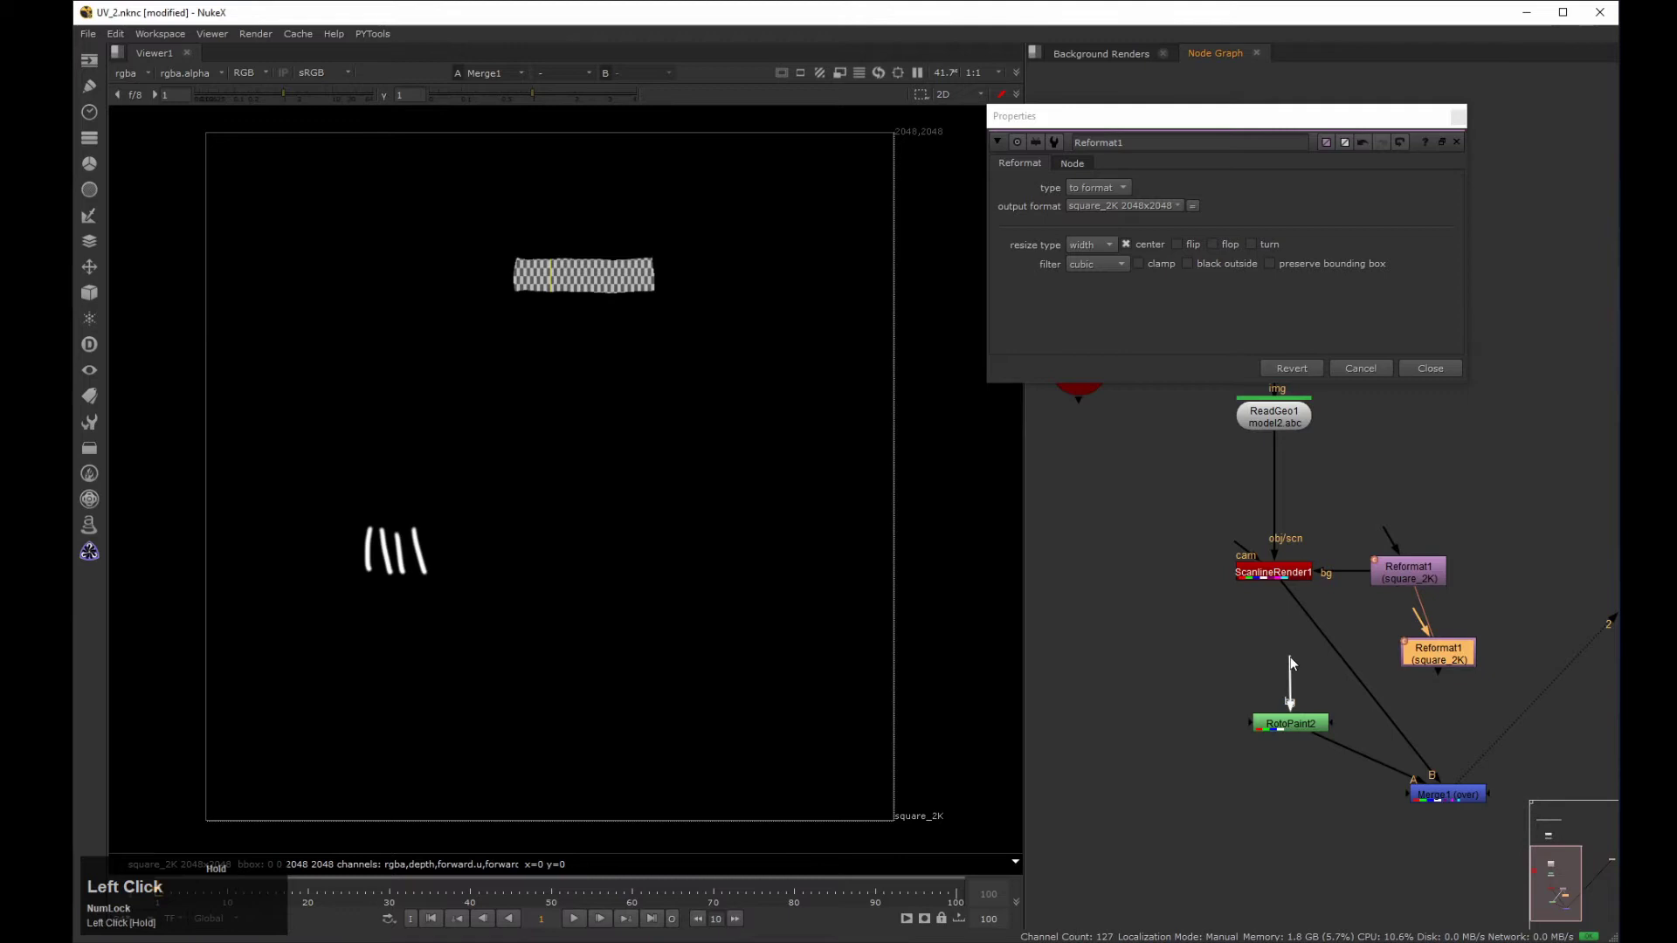
pyautogui.moveTo(1299, 723); pyautogui.dragTo(1269, 668)
pyautogui.moveTo(1445, 653)
pyautogui.mouseDown()
pyautogui.moveTo(1327, 716)
pyautogui.moveTo(1345, 710)
pyautogui.mouseUp()
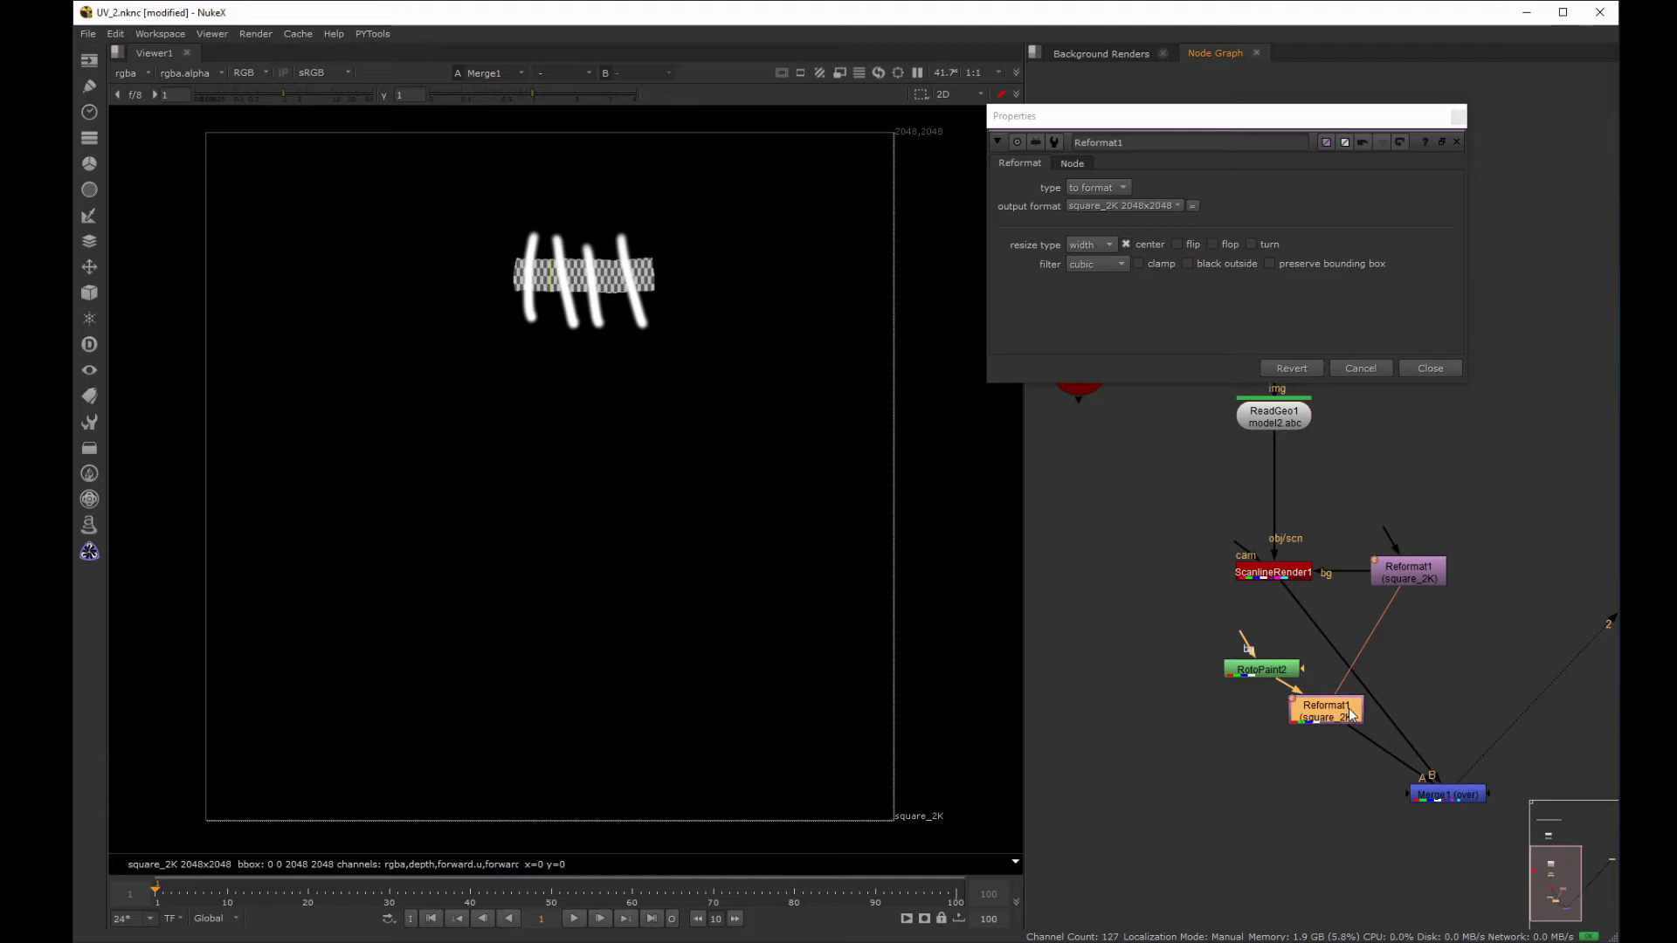
# Set the Reformat output format back to square_1K 1024x1024 and delete the cloned Reformat after the RotoPaint.
pyautogui.doubleClick(1255, 676)
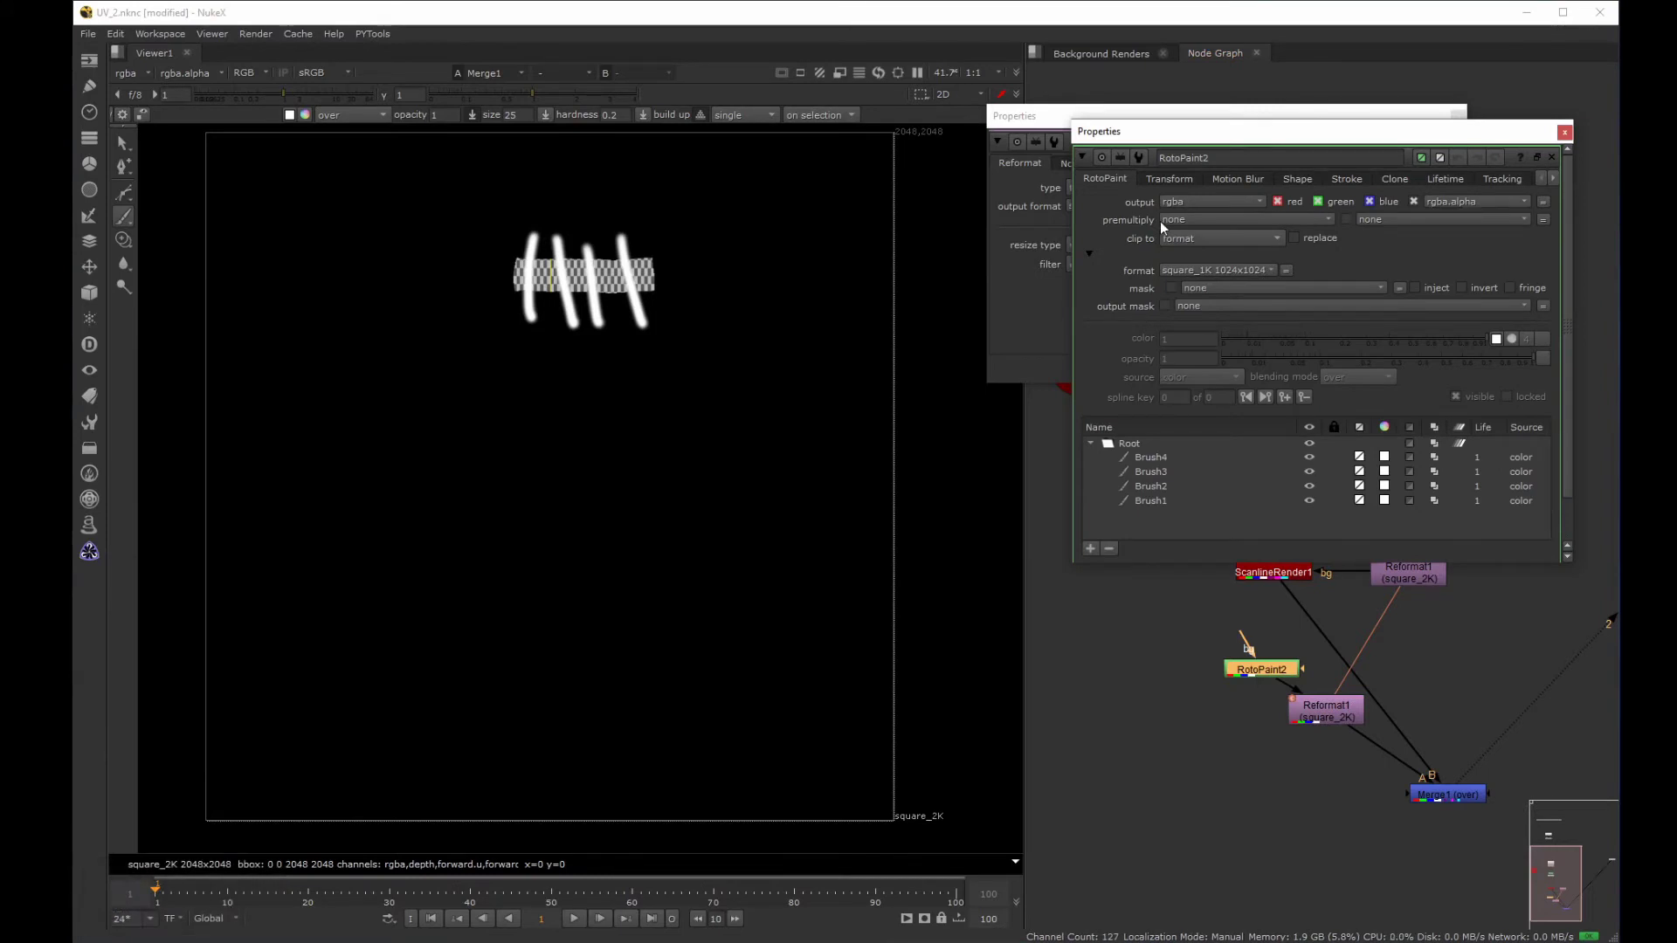
pyautogui.click(1564, 132)
pyautogui.moveTo(1122, 205); pyautogui.dragTo(1134, 543)
pyautogui.click(1457, 116)
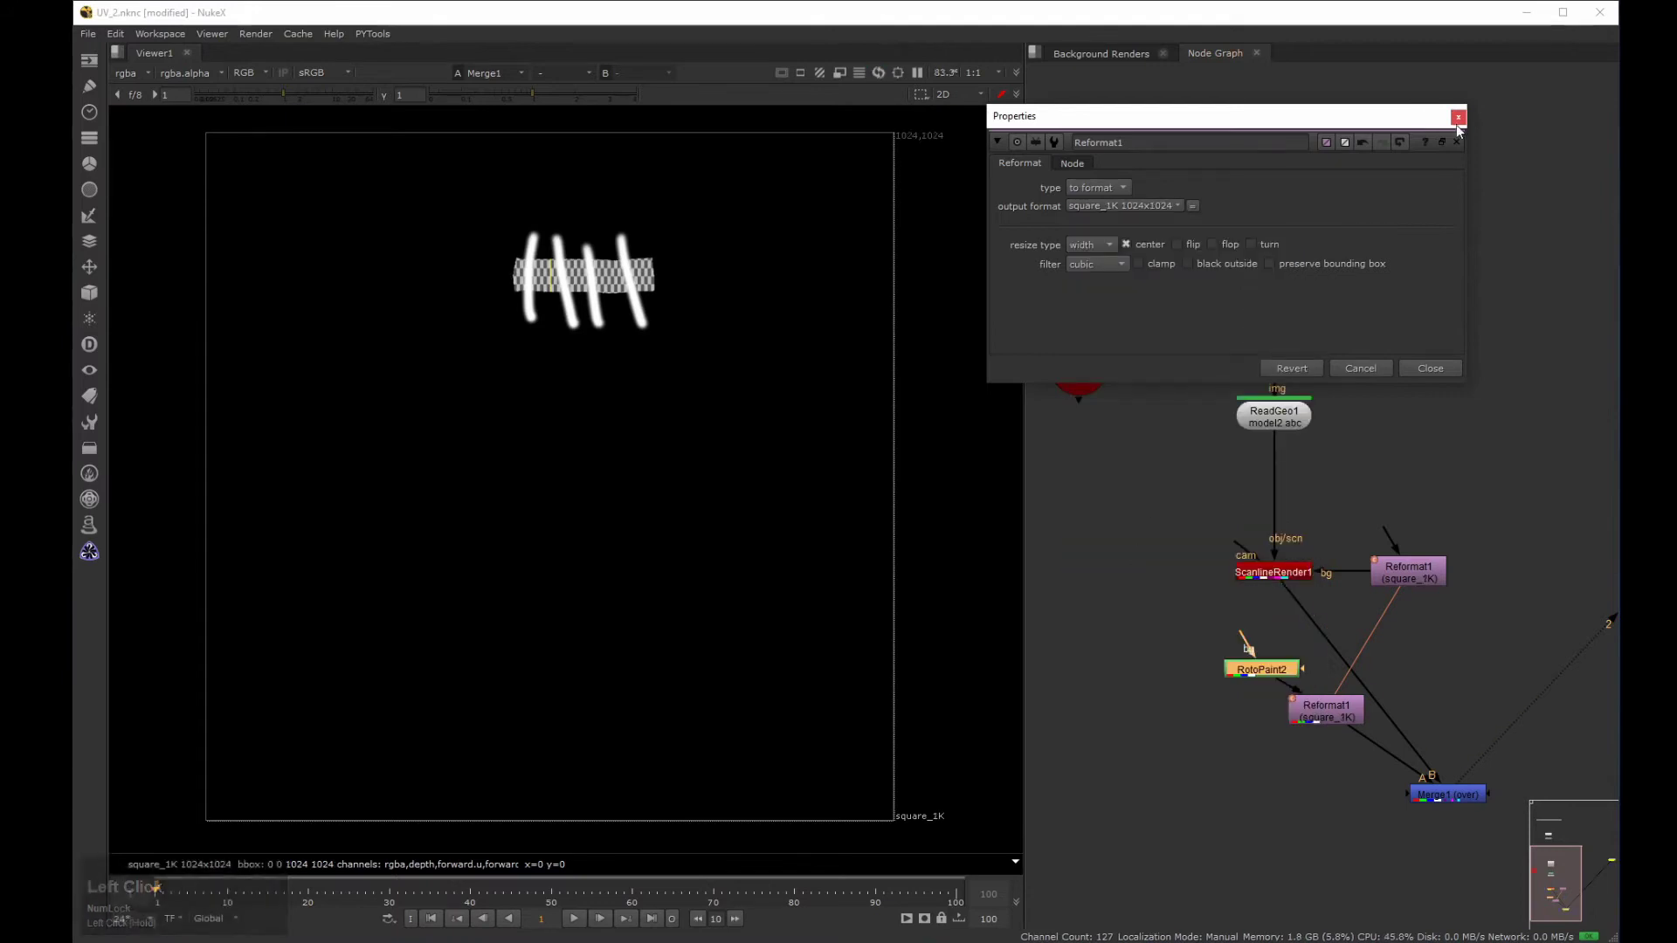
pyautogui.click(1319, 724)
pyautogui.press('Delete')
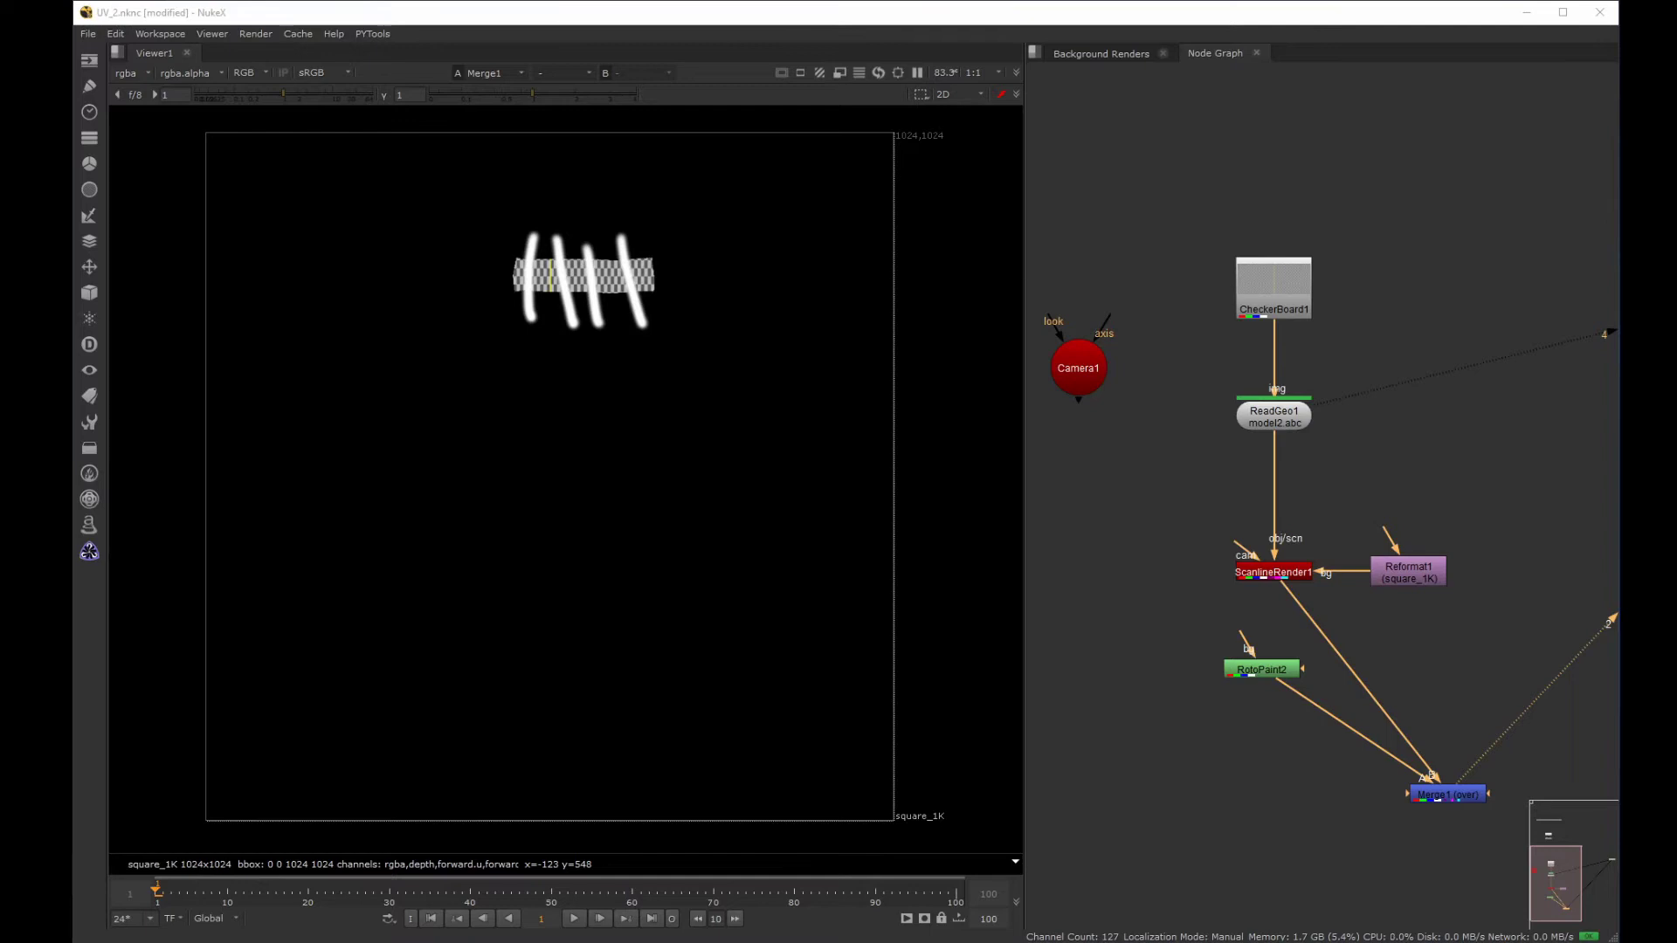
# Tidy the node graph with the Merge beneath the ScanlineRender and the RotoPaint alongside, routed into the Merge through a dot.
pyautogui.middleClick(1234, 522)
pyautogui.moveTo(1175, 557); pyautogui.dragTo(1288, 415)
pyautogui.moveTo(1243, 510); pyautogui.dragTo(1104, 509)
pyautogui.moveTo(1275, 624); pyautogui.dragTo(1181, 555)
pyautogui.keyDown('ctrl'); pyautogui.moveTo(1233, 483); pyautogui.dragTo(1297, 551); pyautogui.keyUp('ctrl')
pyautogui.moveTo(1177, 551); pyautogui.dragTo(1183, 551)
pyautogui.moveTo(1288, 416); pyautogui.dragTo(1295, 417)
# Select the UV branch nodes and move them farther away from the Input backdrop.
pyautogui.scroll(-3, 1133, 363)
pyautogui.moveTo(1133, 363); pyautogui.dragTo(1297, 370, button='middle')
pyautogui.moveTo(1244, 347); pyautogui.dragTo(1425, 514)
pyautogui.moveTo(1327, 491); pyautogui.dragTo(1095, 491)
pyautogui.click(1130, 480)
pyautogui.moveTo(1130, 486); pyautogui.dragTo(1246, 516, button='middle')
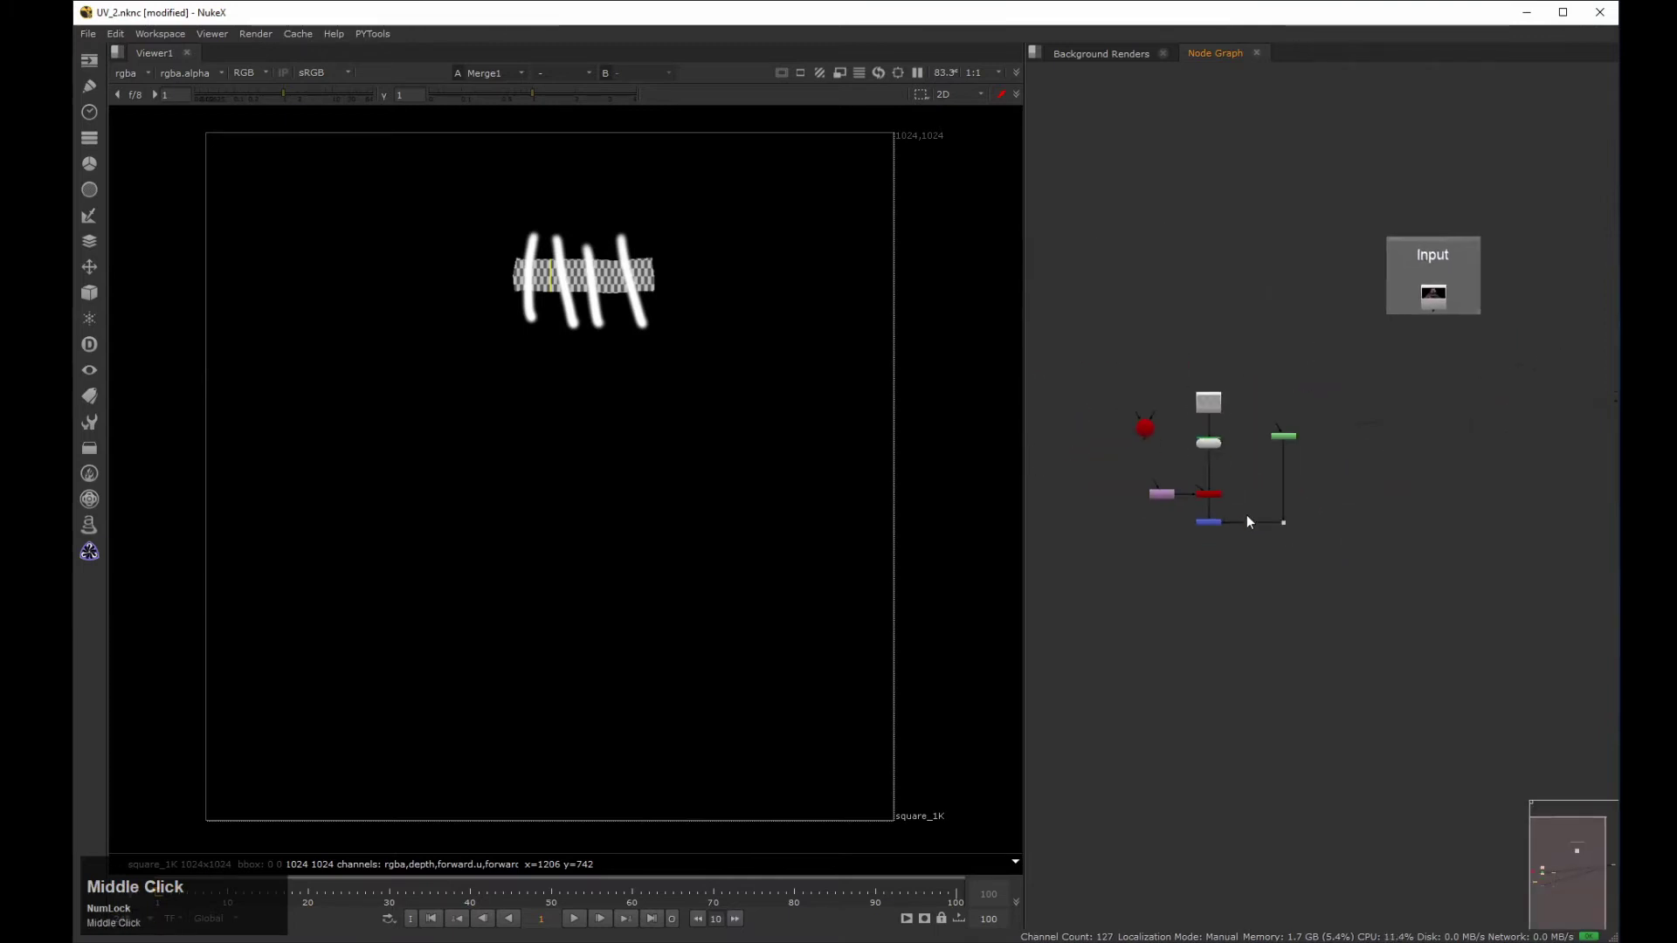
# Delete all four brush strokes from the RotoPaint node while viewing the Merge.
pyautogui.scroll(3, 1246, 515)
pyautogui.click(1296, 544)
pyautogui.press('2')
pyautogui.doubleClick(1308, 375)
pyautogui.moveTo(1155, 457); pyautogui.dragTo(1146, 503)
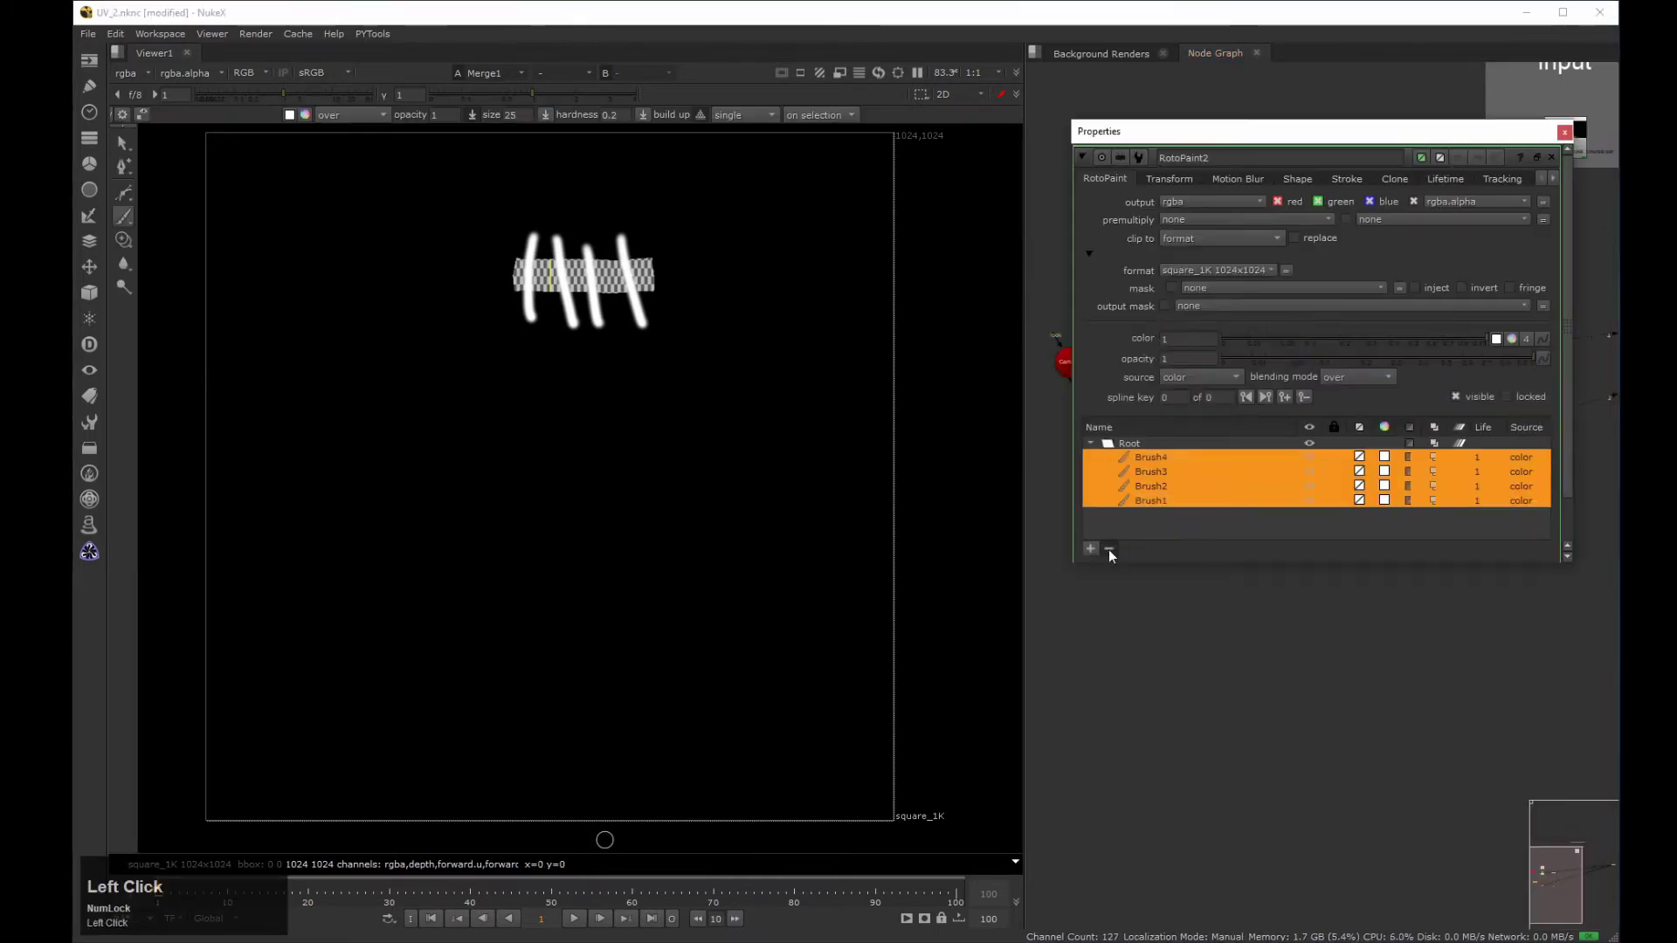
pyautogui.click(1109, 549)
# Paint six spaced white strokes across the pipe UV strip with a brush of size 10.
pyautogui.moveTo(511, 305); pyautogui.dragTo(506, 352, button='middle')
pyautogui.scroll(5, 524, 336)
pyautogui.moveTo(529, 307)
pyautogui.keyDown('shift'); pyautogui.mouseDown()
pyautogui.moveTo(500, 308)
pyautogui.moveTo(457, 395)
pyautogui.moveTo(516, 419)
pyautogui.mouseUp(); pyautogui.keyUp('shift')
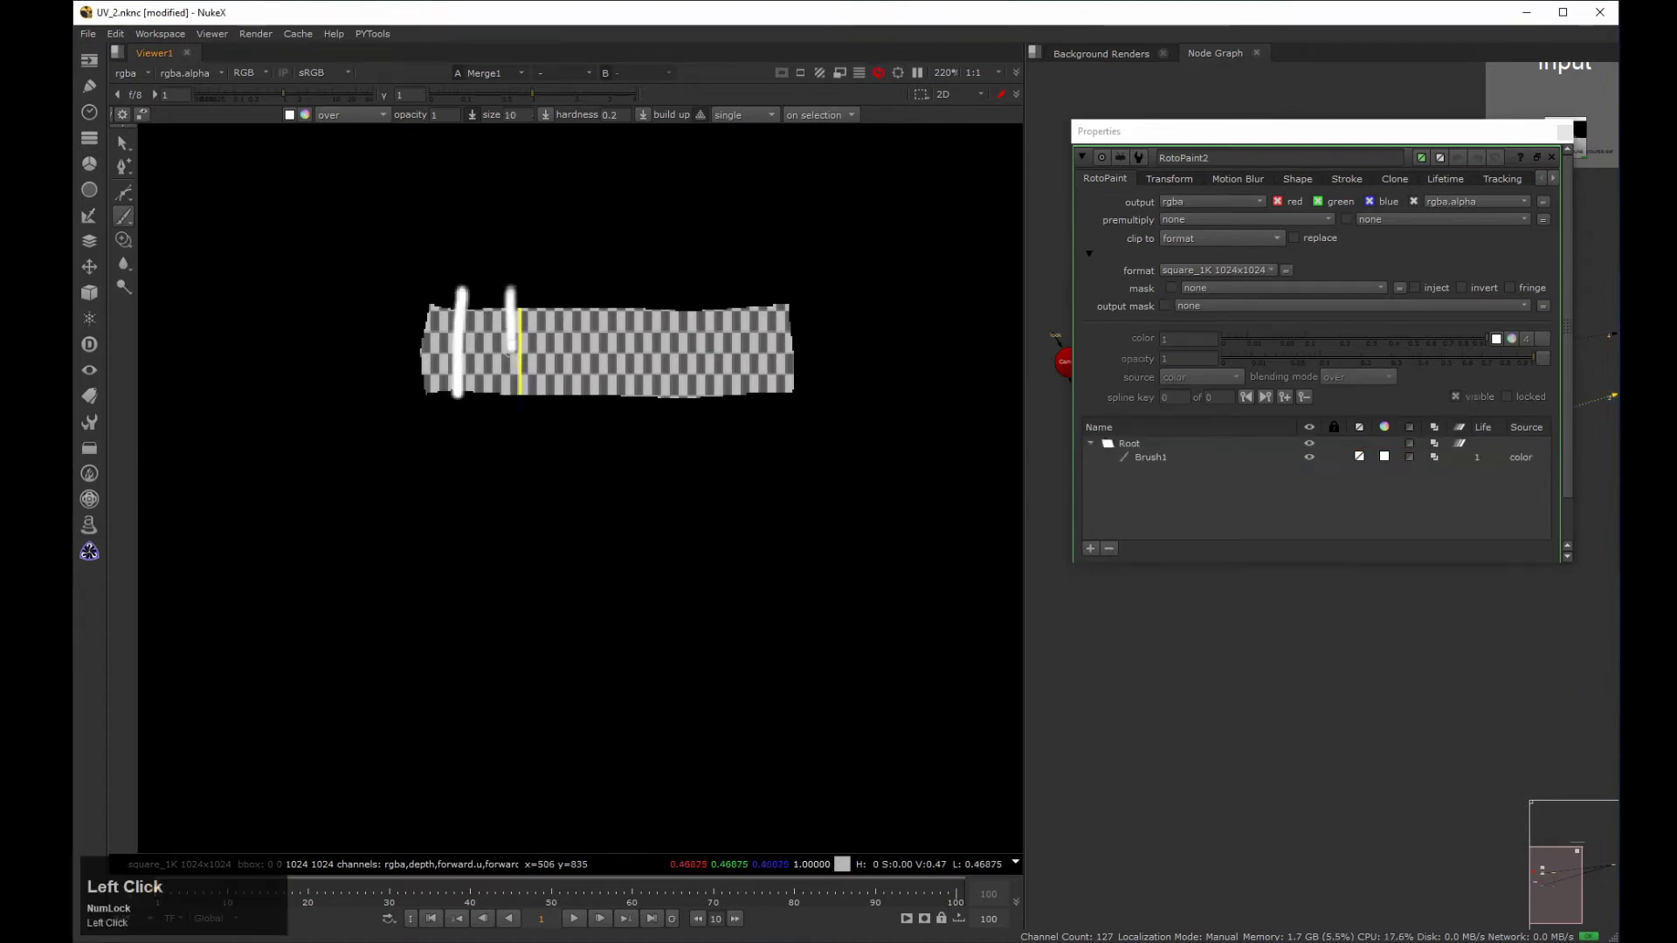
pyautogui.moveTo(575, 285); pyautogui.dragTo(585, 420)
pyautogui.moveTo(637, 284); pyautogui.dragTo(650, 421)
pyautogui.moveTo(697, 287); pyautogui.dragTo(707, 427)
pyautogui.moveTo(767, 282); pyautogui.dragTo(785, 434)
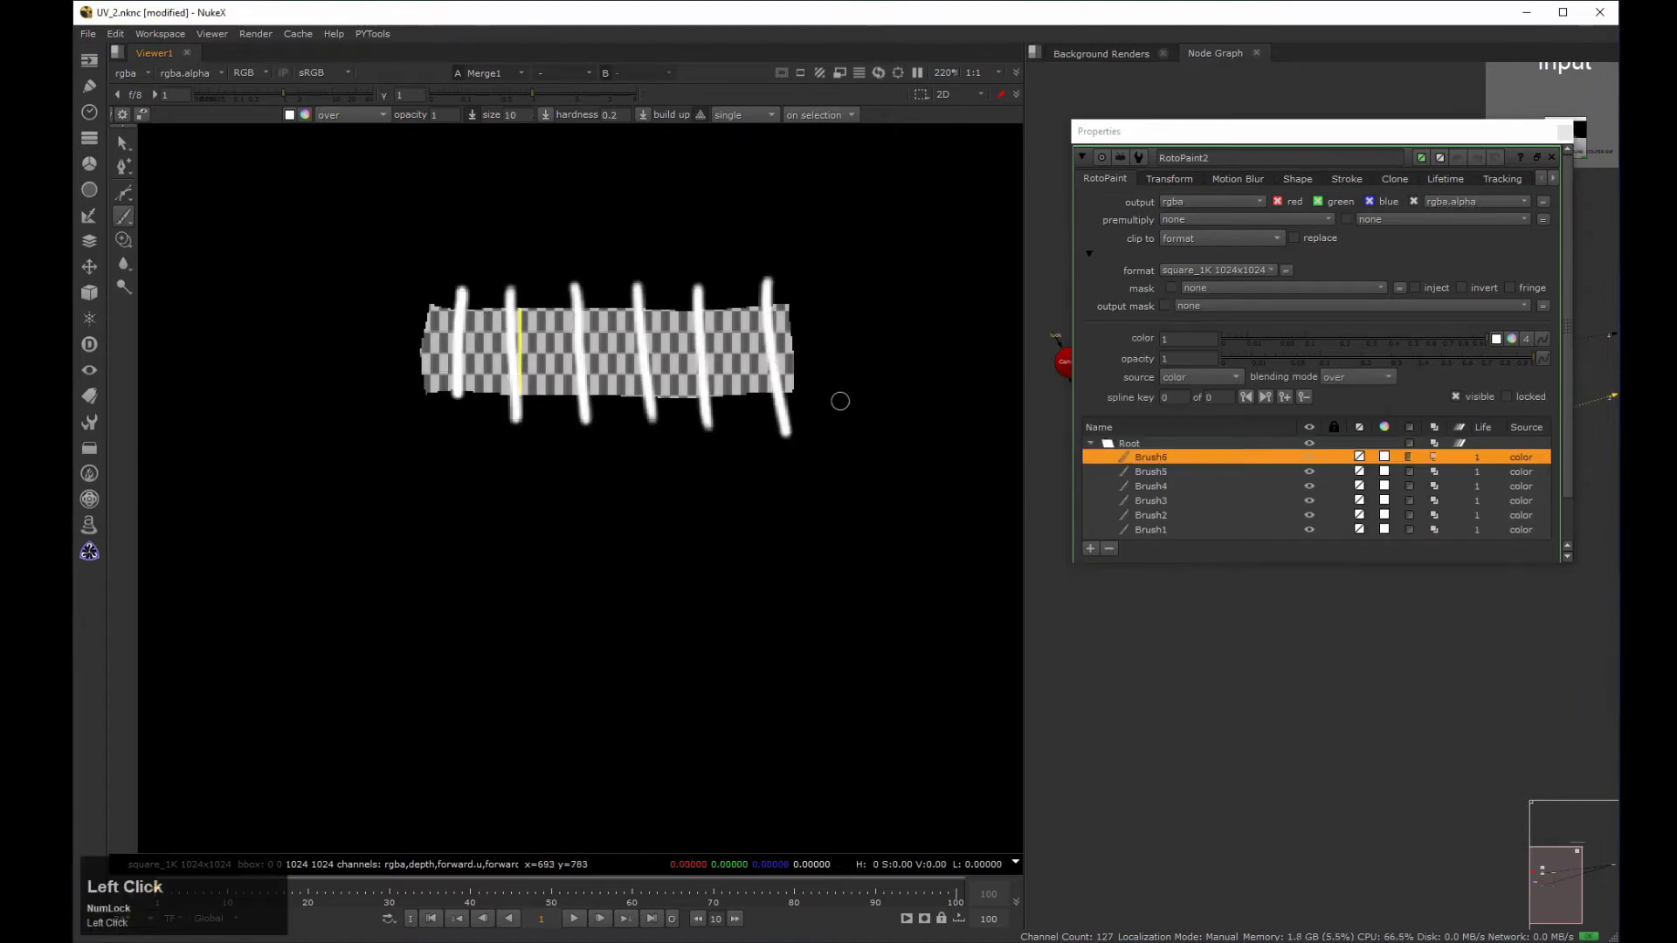
pyautogui.click(1563, 131)
# Try the RotoPaint as ReadGeo1's img input, and reconnect that input to the CheckerBoard.
pyautogui.middleClick(1343, 475)
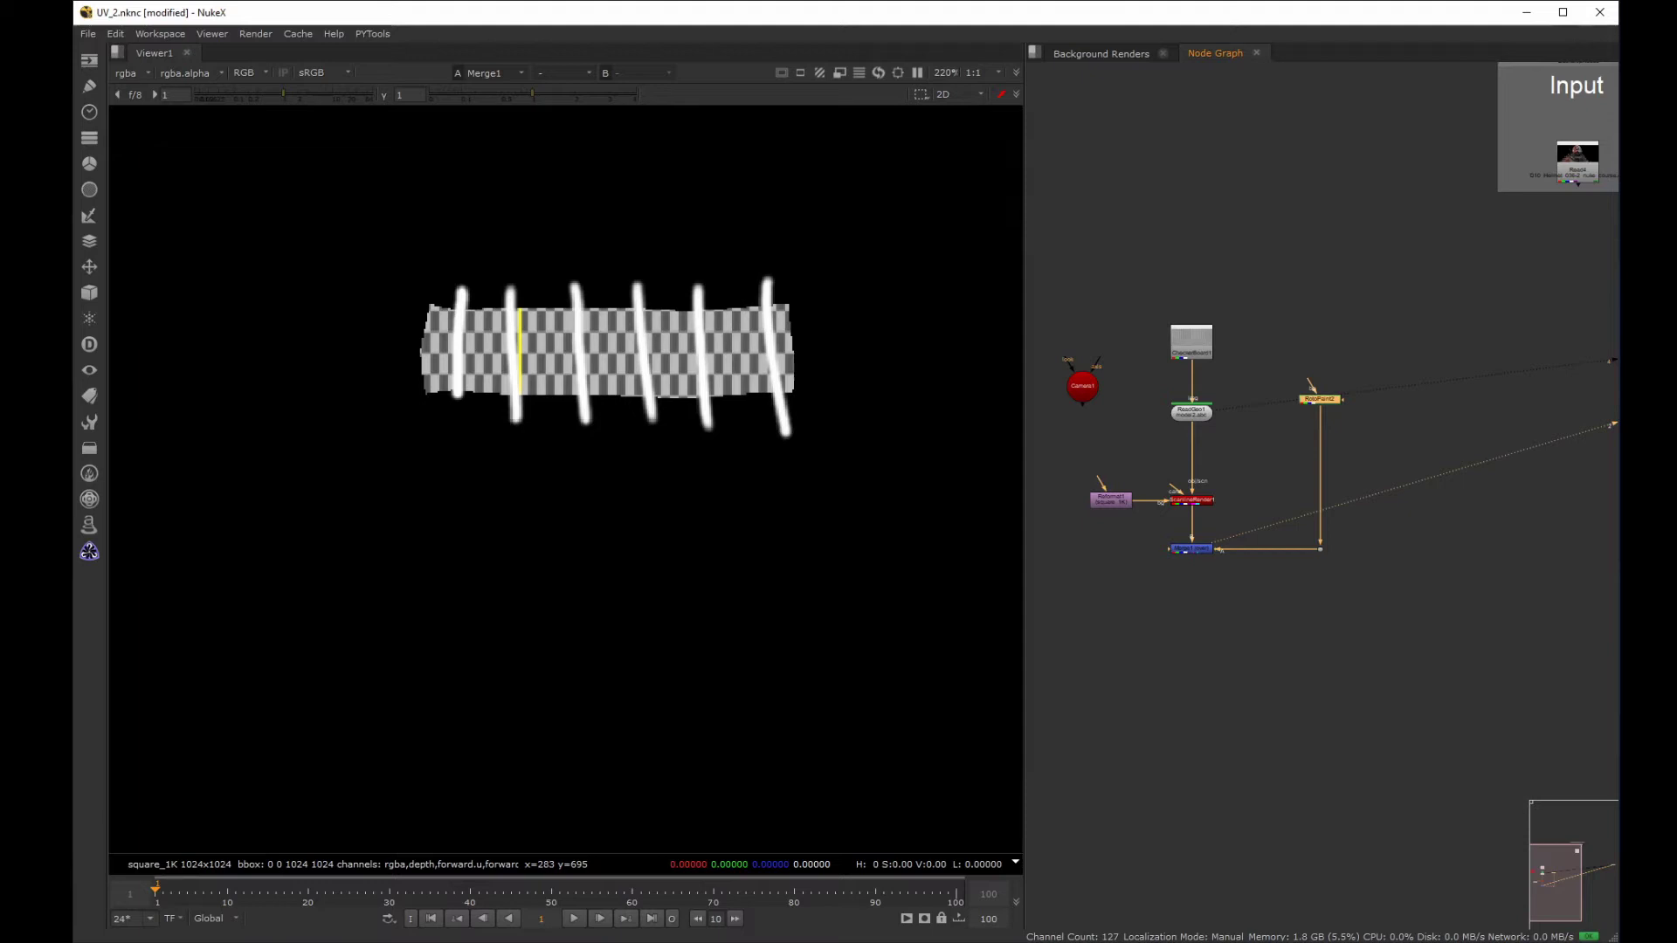
pyautogui.moveTo(1215, 360); pyautogui.dragTo(1306, 404)
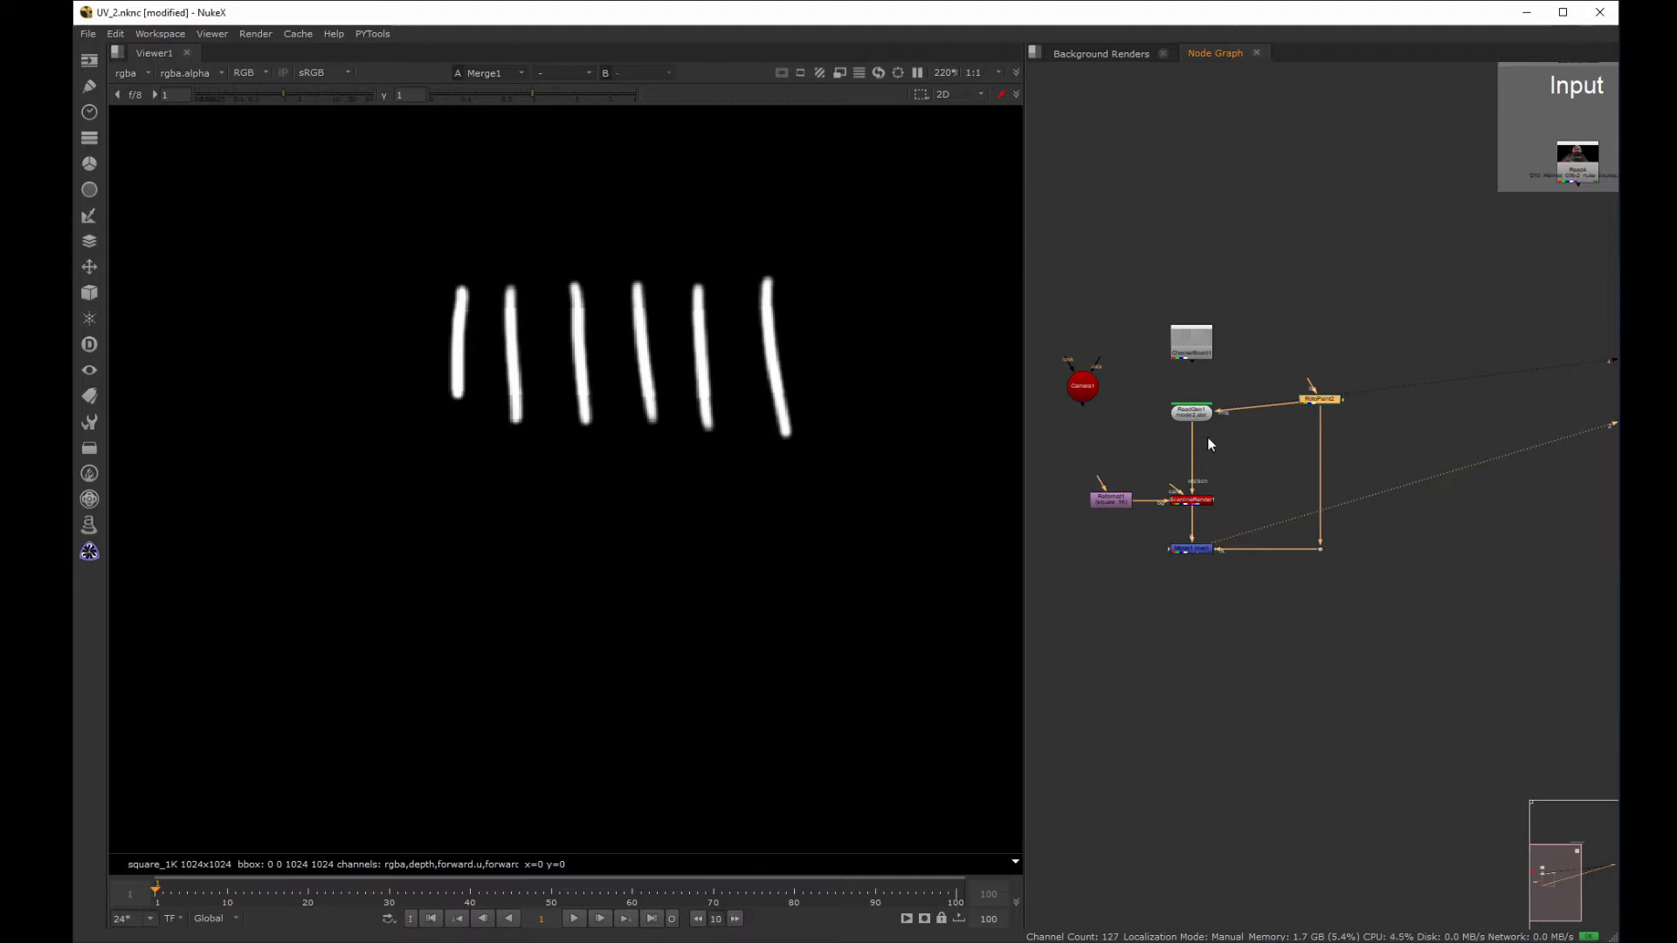
pyautogui.moveTo(1287, 402); pyautogui.dragTo(1194, 364)
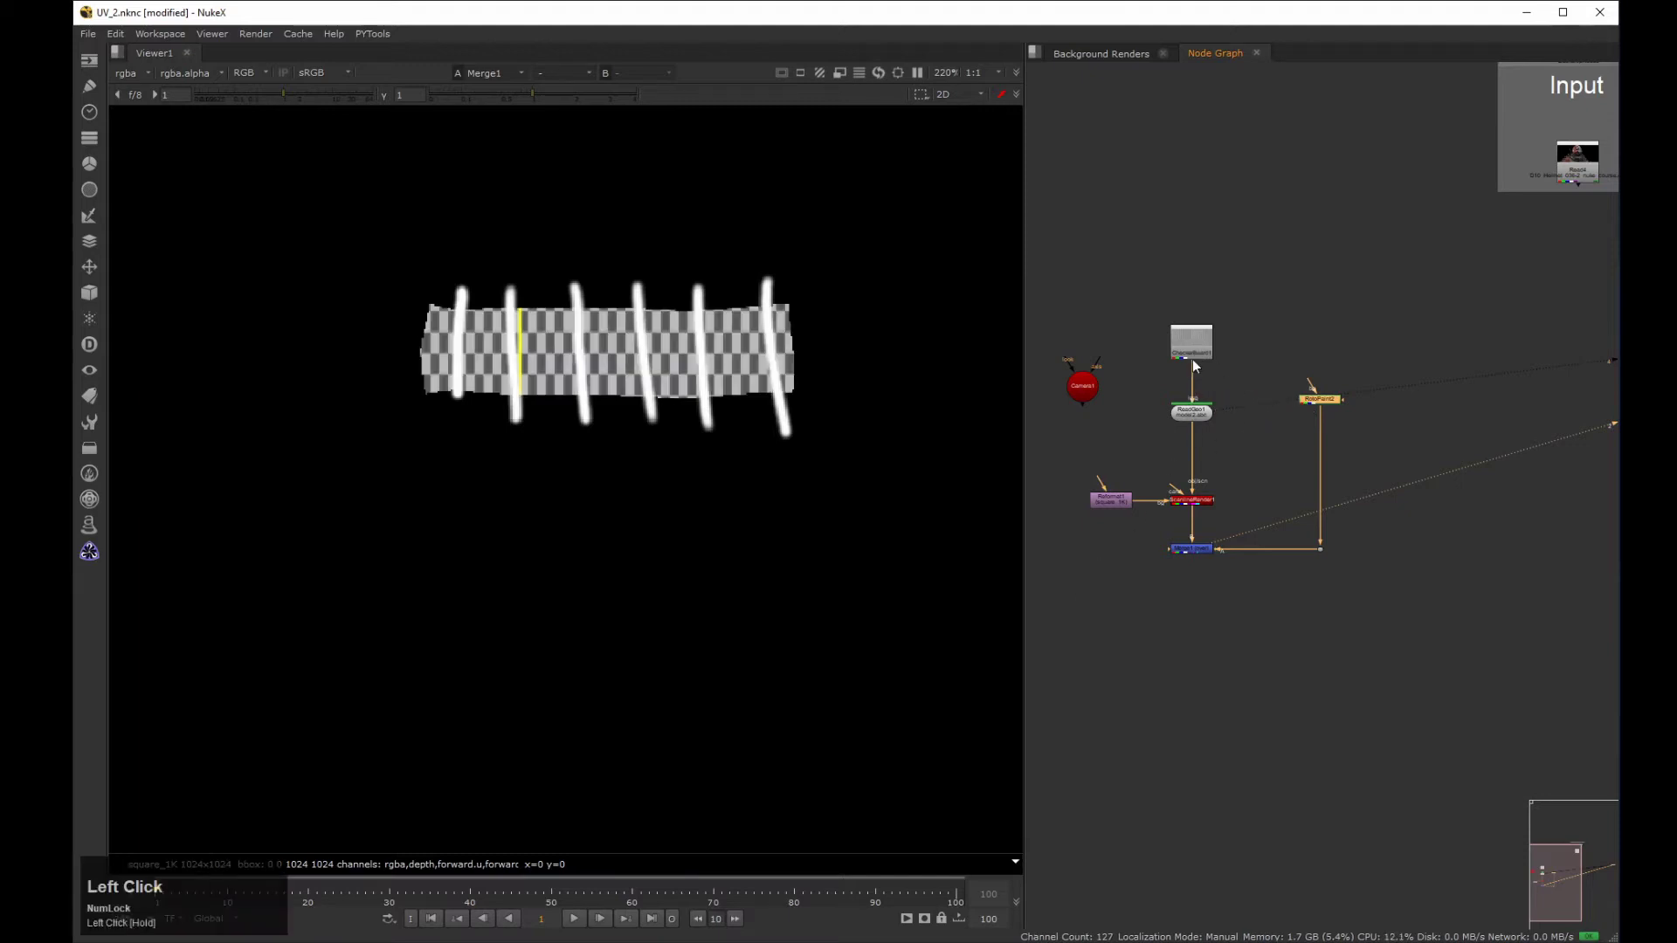
# Add an ApplyMaterial node and place it between the ReadGeo1 and RotoPaint2 nodes.
pyautogui.press('Tab')
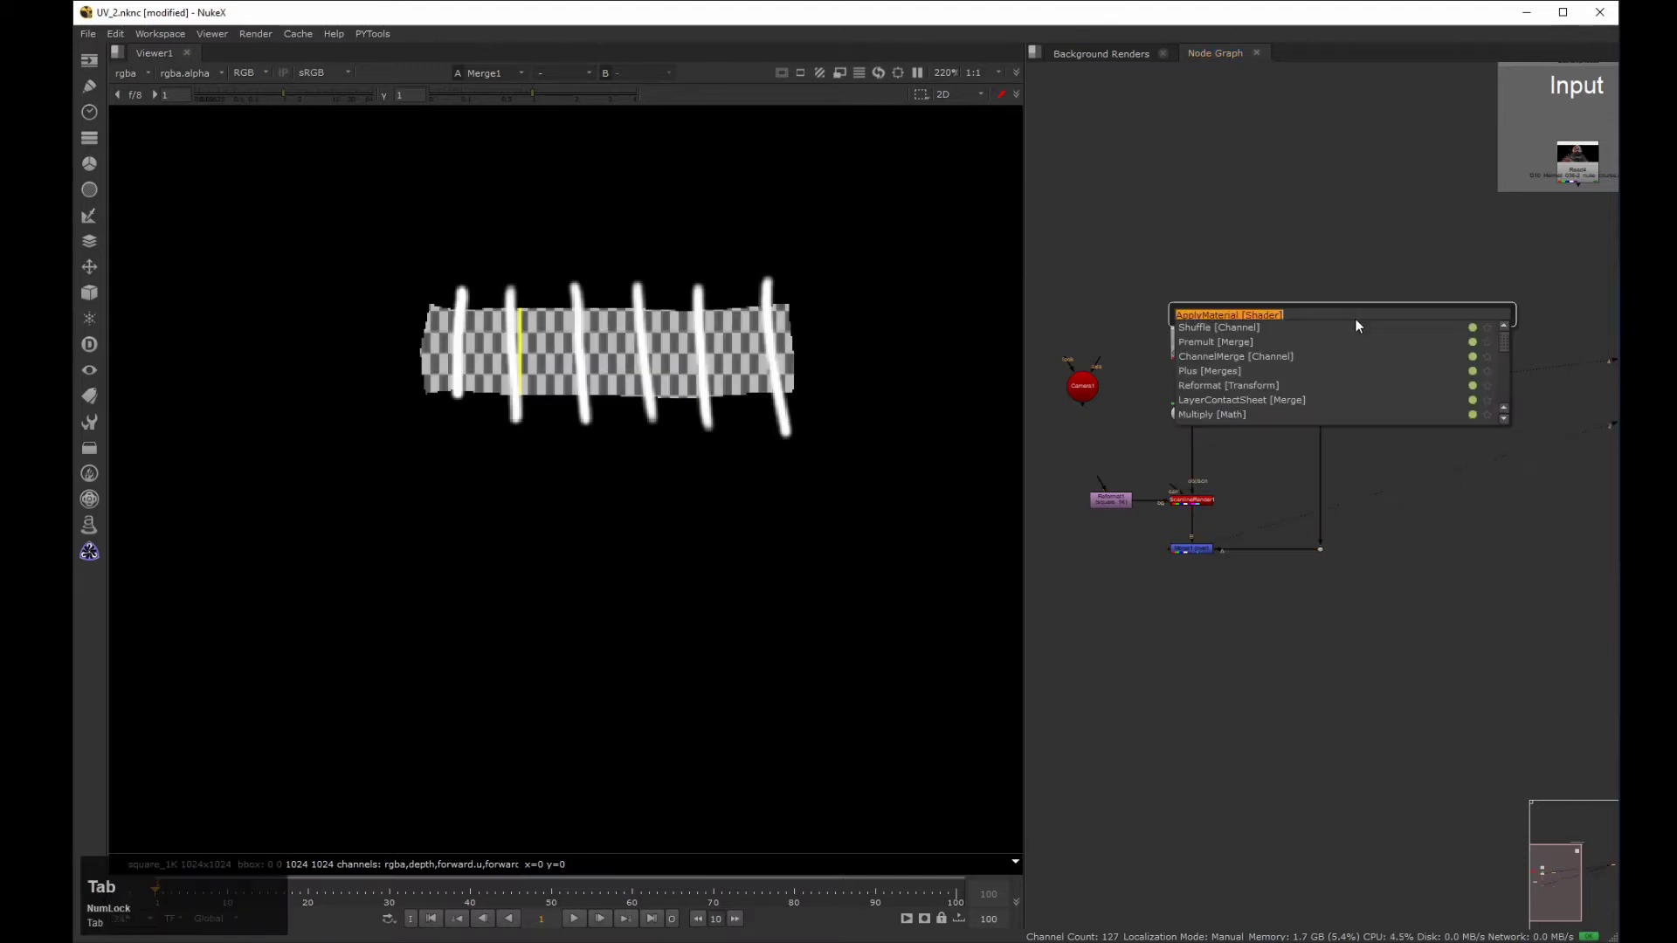
pyautogui.write('apll')
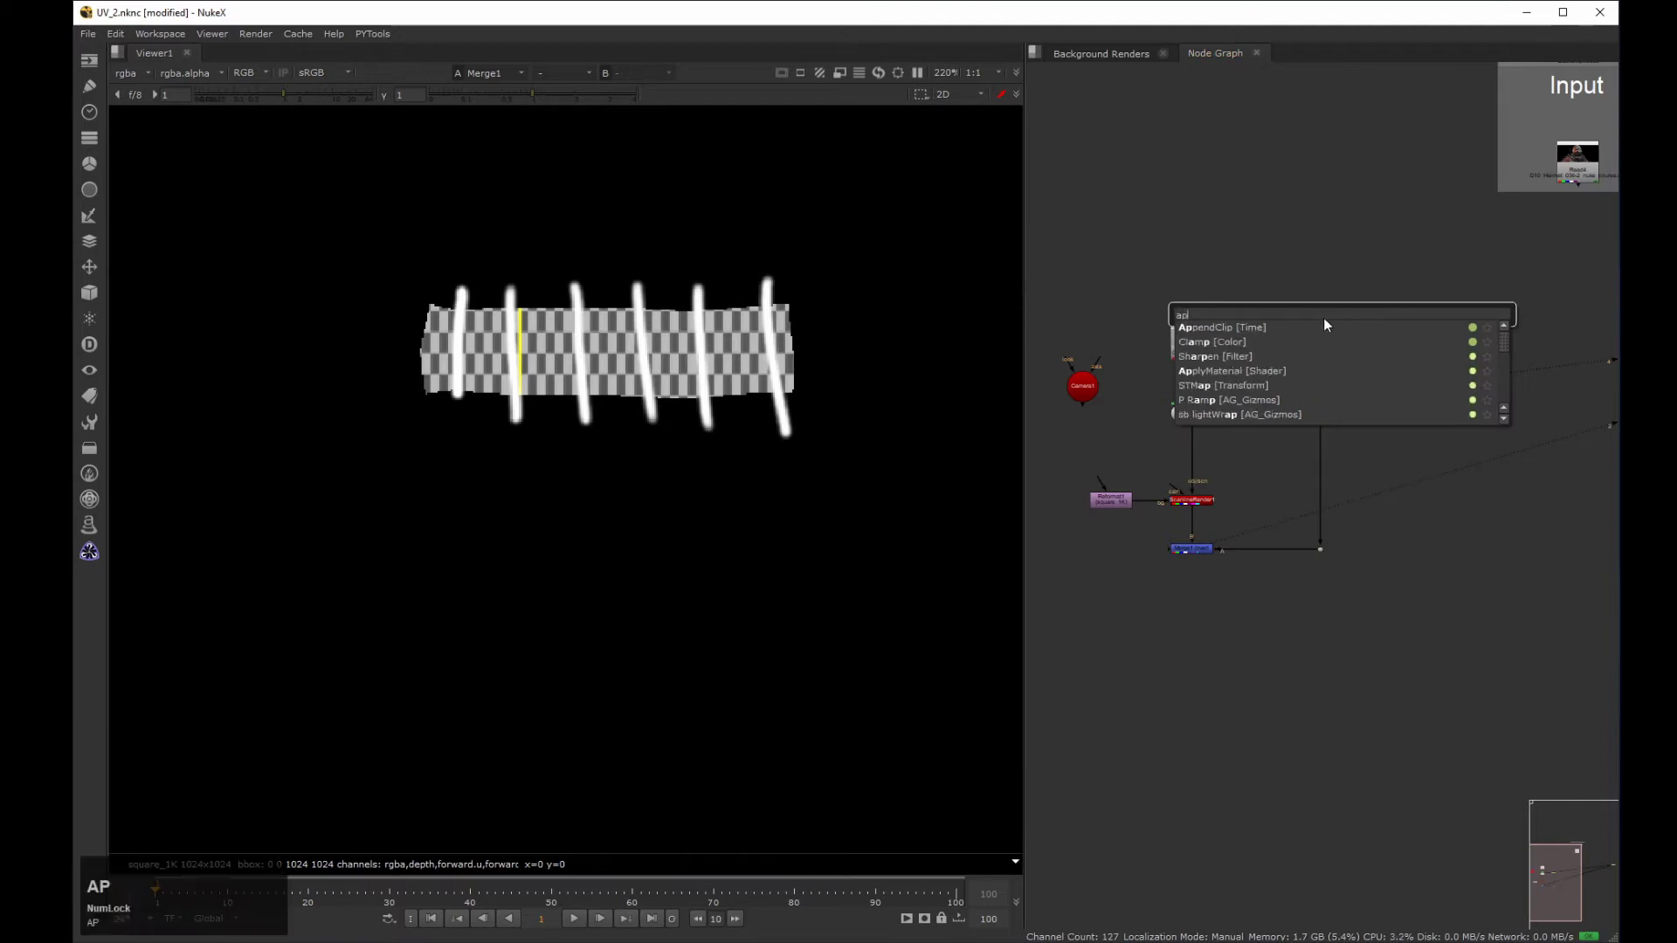
pyautogui.press('Return')
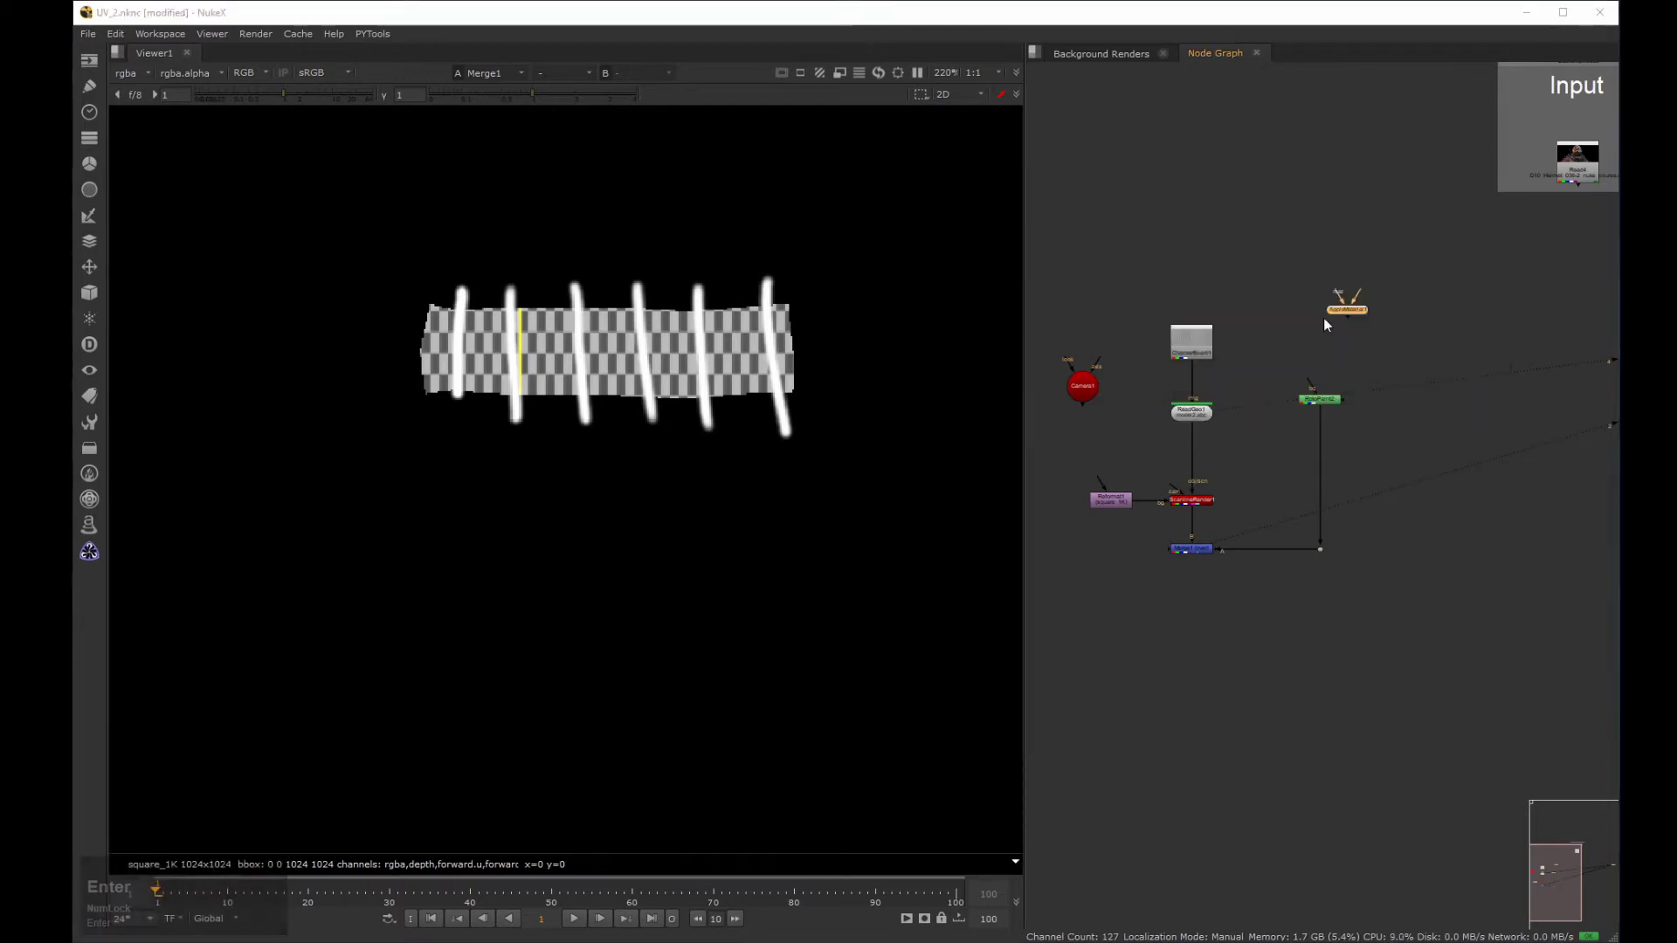
pyautogui.moveTo(529, 390); pyautogui.dragTo(957, 73)
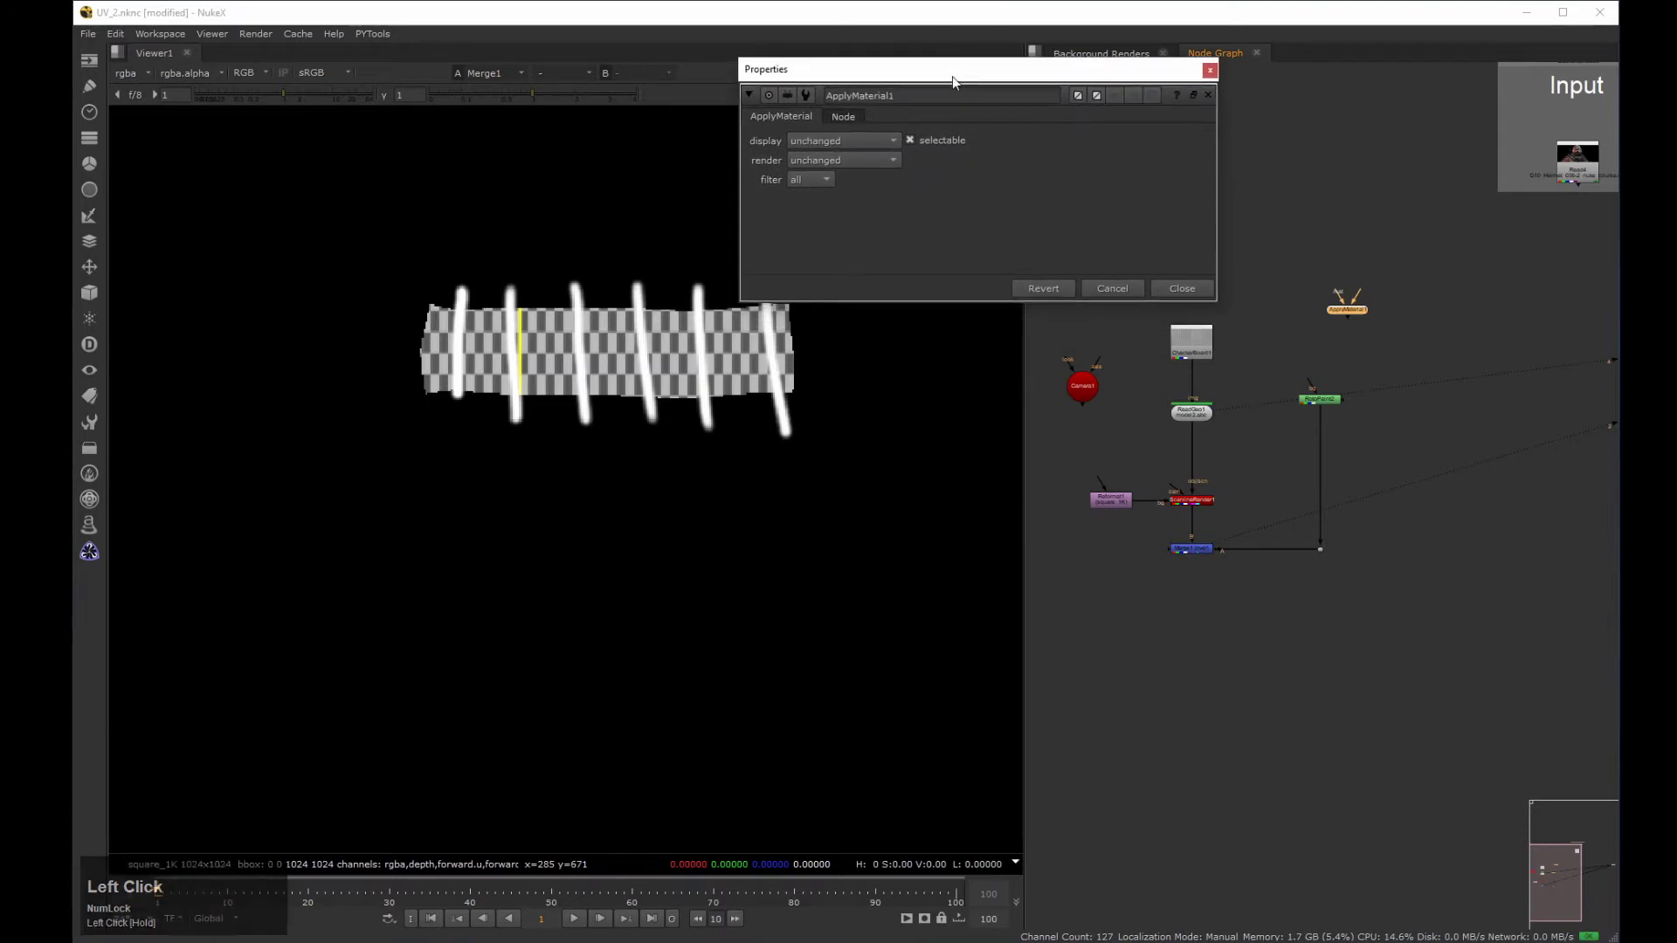
pyautogui.moveTo(1262, 429); pyautogui.dragTo(1353, 473, button='middle')
pyautogui.moveTo(1426, 350); pyautogui.dragTo(1257, 606)
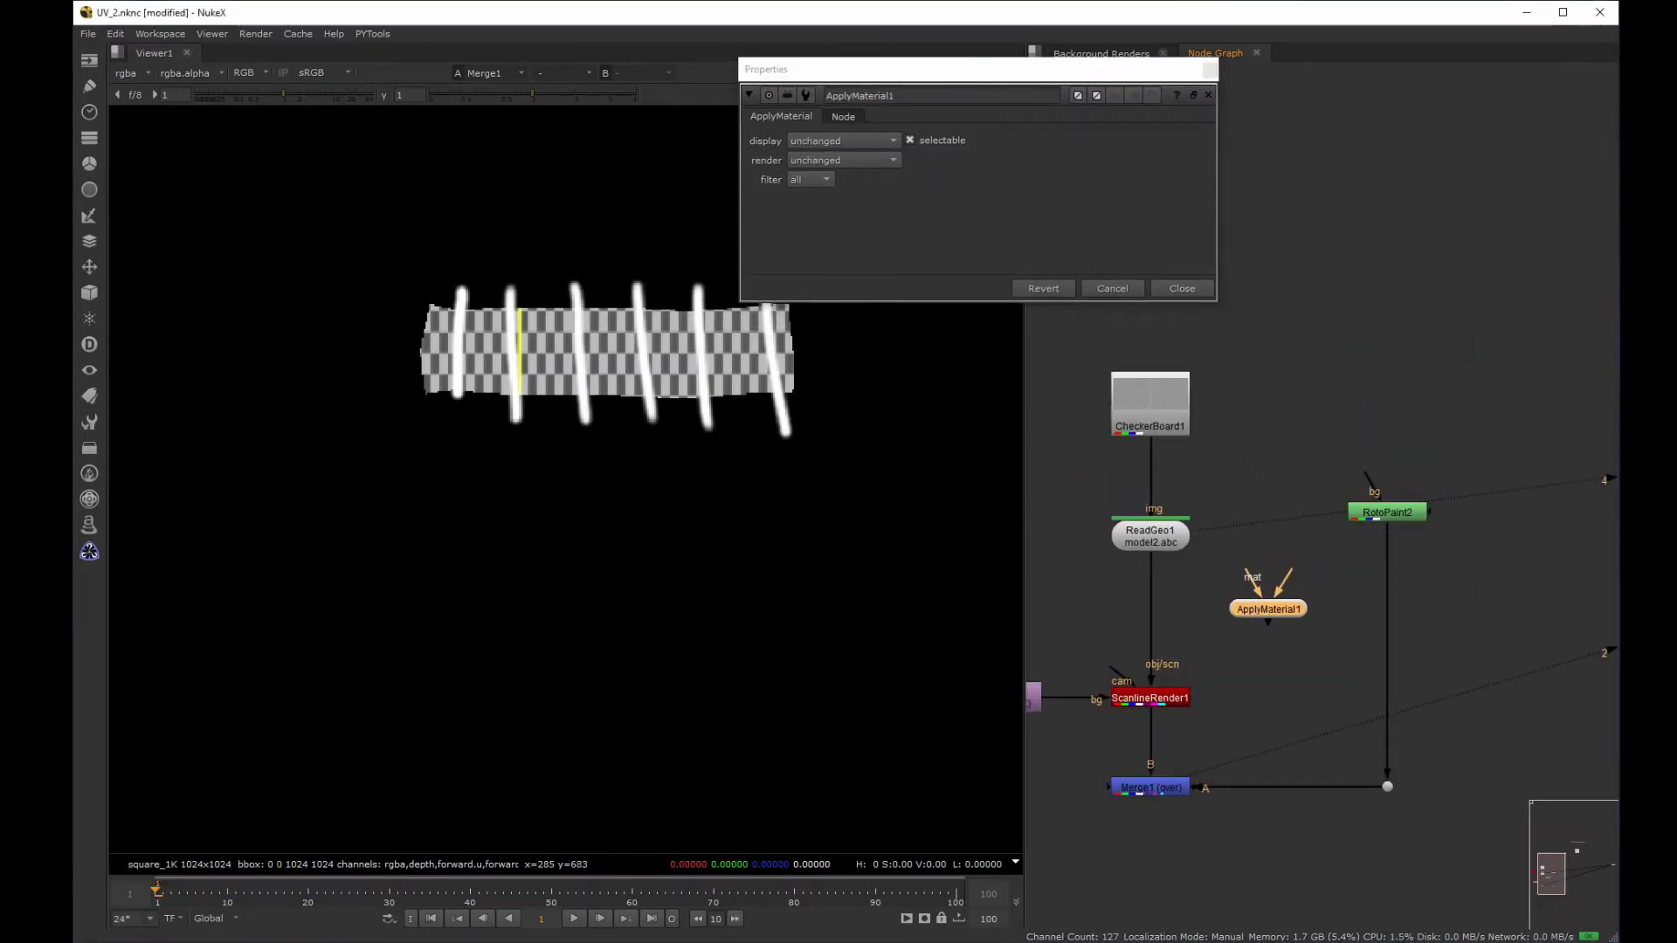
# Connect ApplyMaterial1's mat input to RotoPaint2 and its geometry input to ReadGeo1.
pyautogui.moveTo(1247, 577); pyautogui.dragTo(1342, 539)
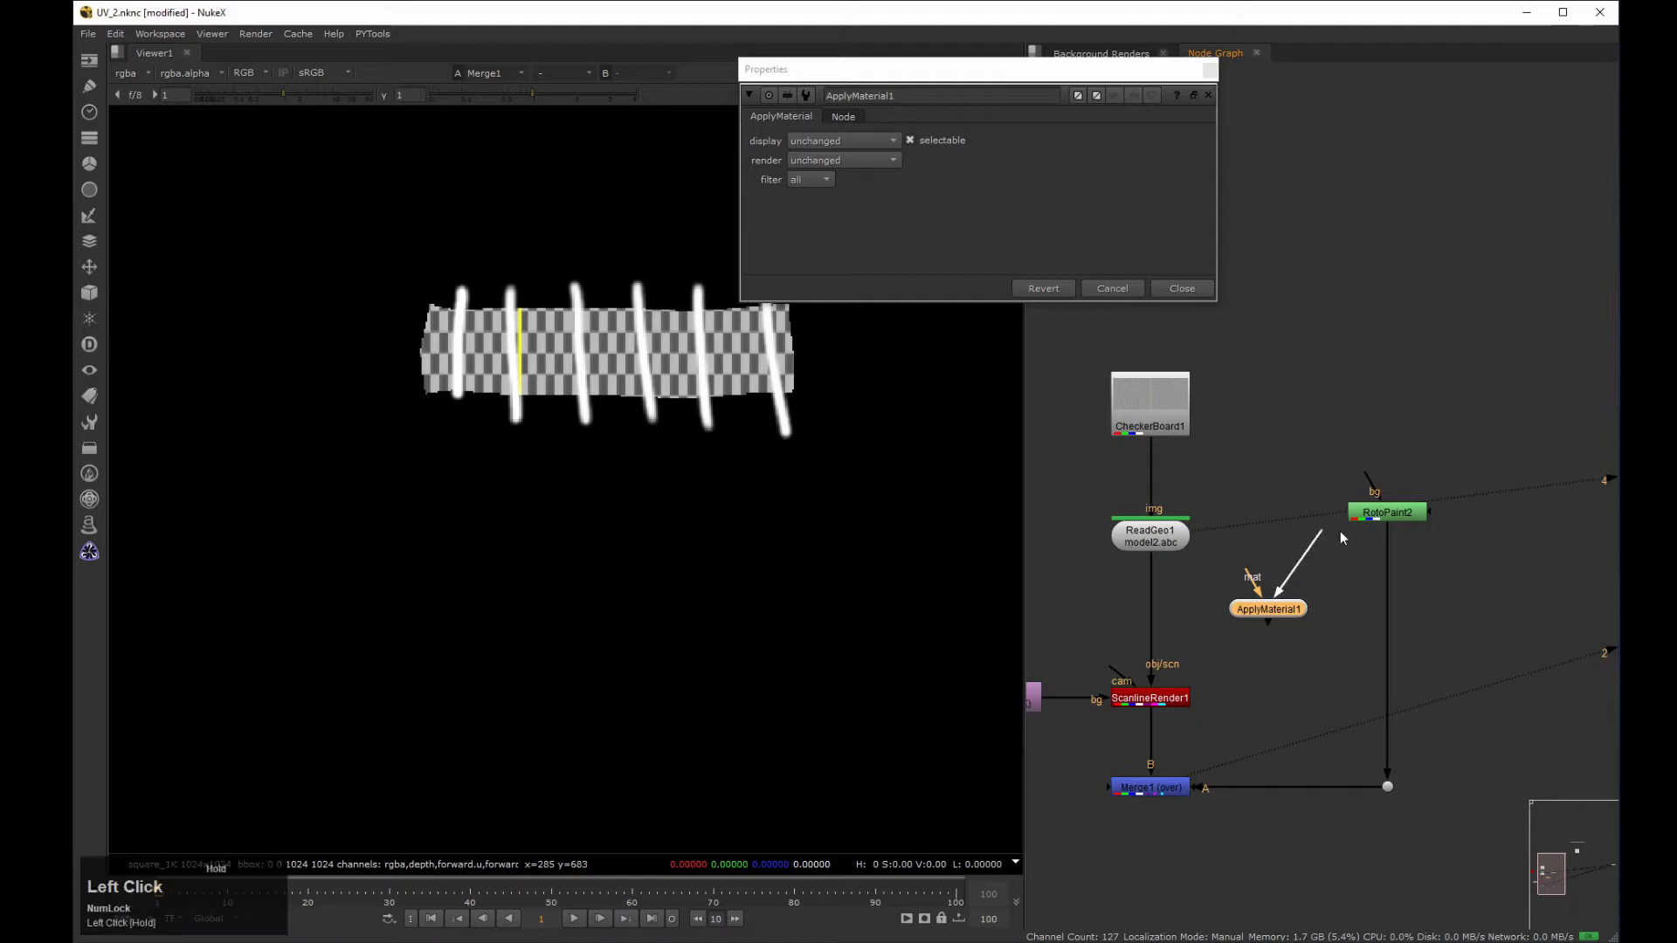
pyautogui.moveTo(1183, 596); pyautogui.dragTo(1186, 598)
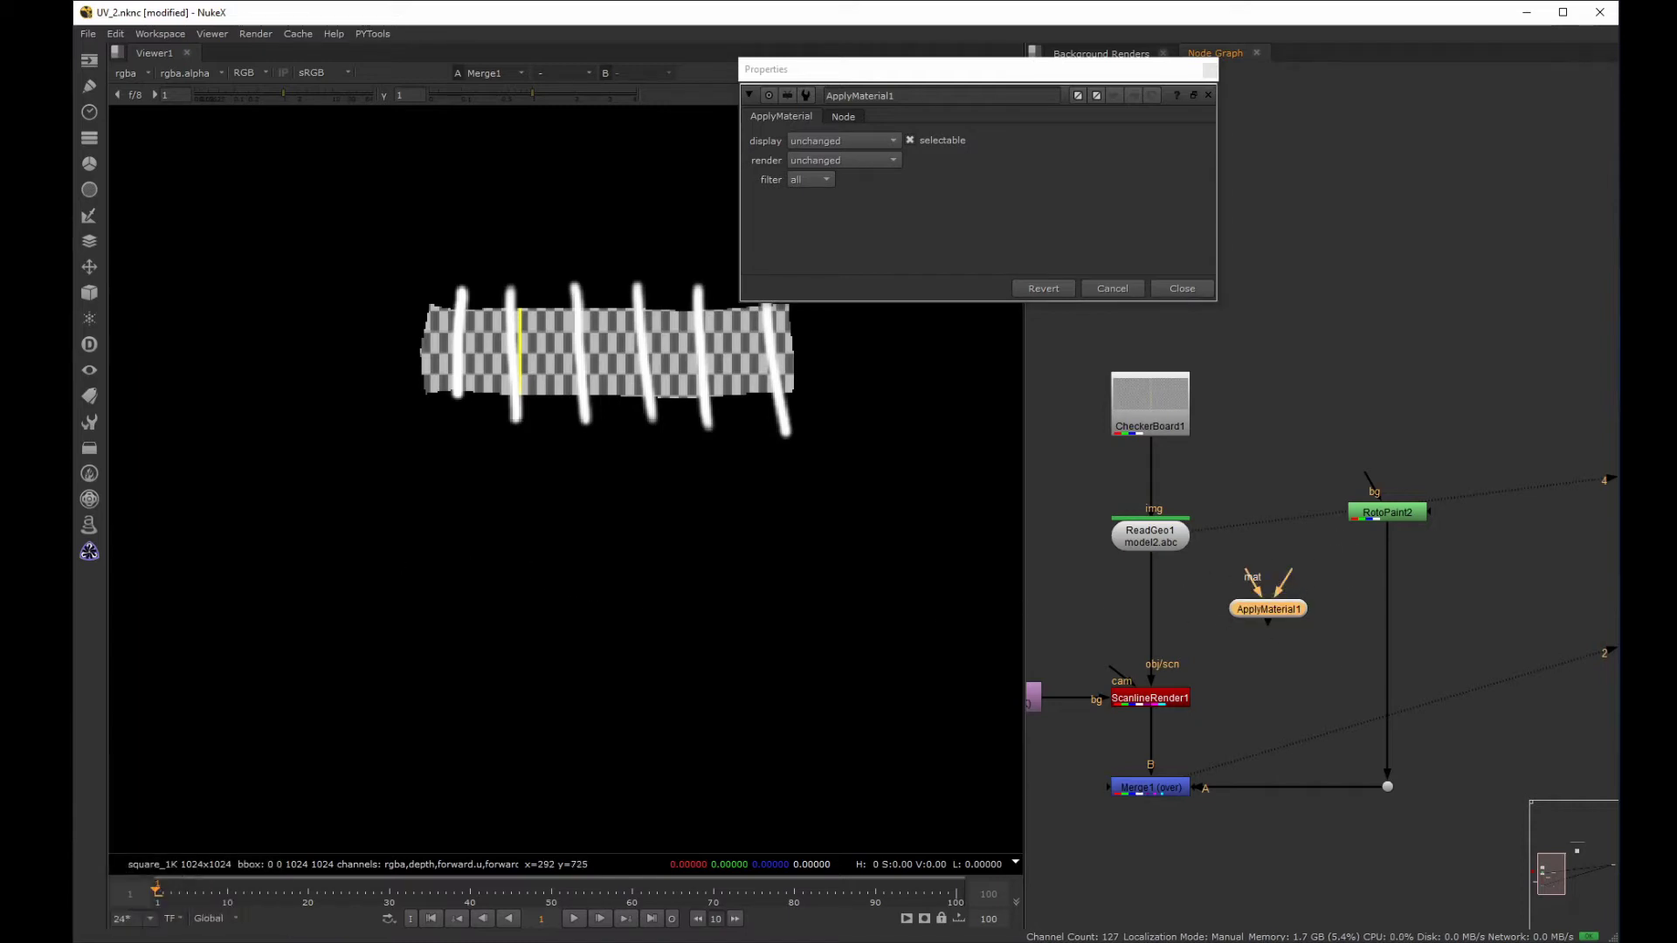
pyautogui.moveTo(1253, 578); pyautogui.dragTo(1382, 515)
pyautogui.moveTo(1280, 583); pyautogui.dragTo(1150, 543)
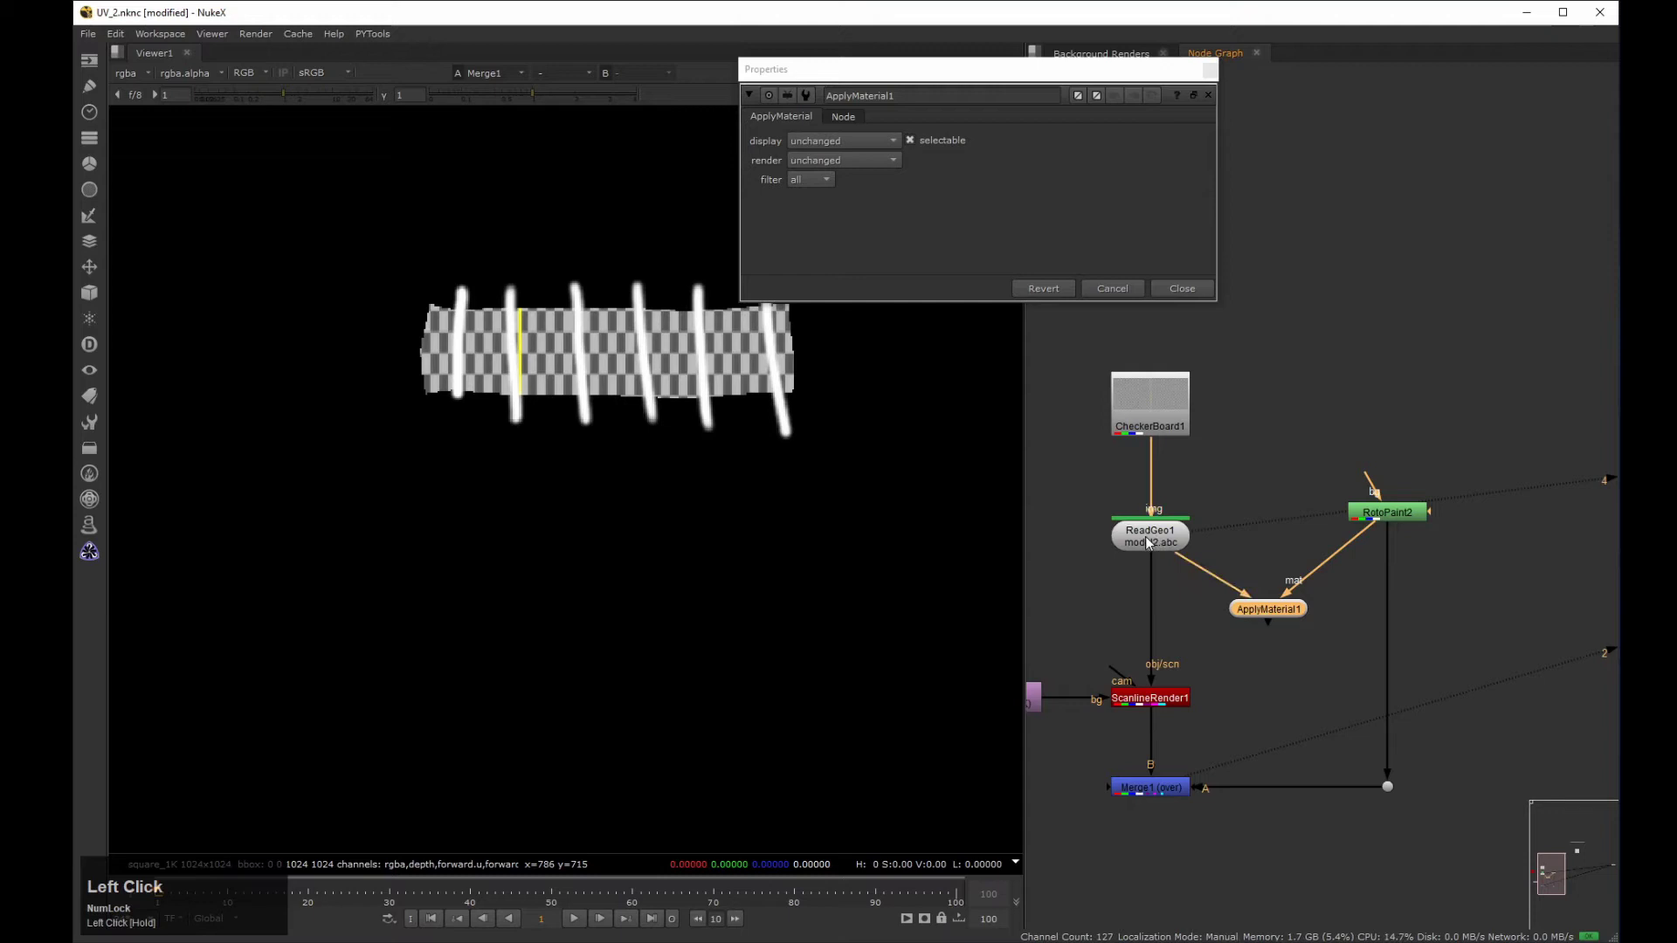
# View ApplyMaterial1 in 3D to examine the painted strokes on the pipe geometry, and close its properties.
pyautogui.click(1234, 637)
pyautogui.press('2')
pyautogui.click(639, 471)
pyautogui.moveTo(534, 470); pyautogui.dragTo(673, 332, button='middle')
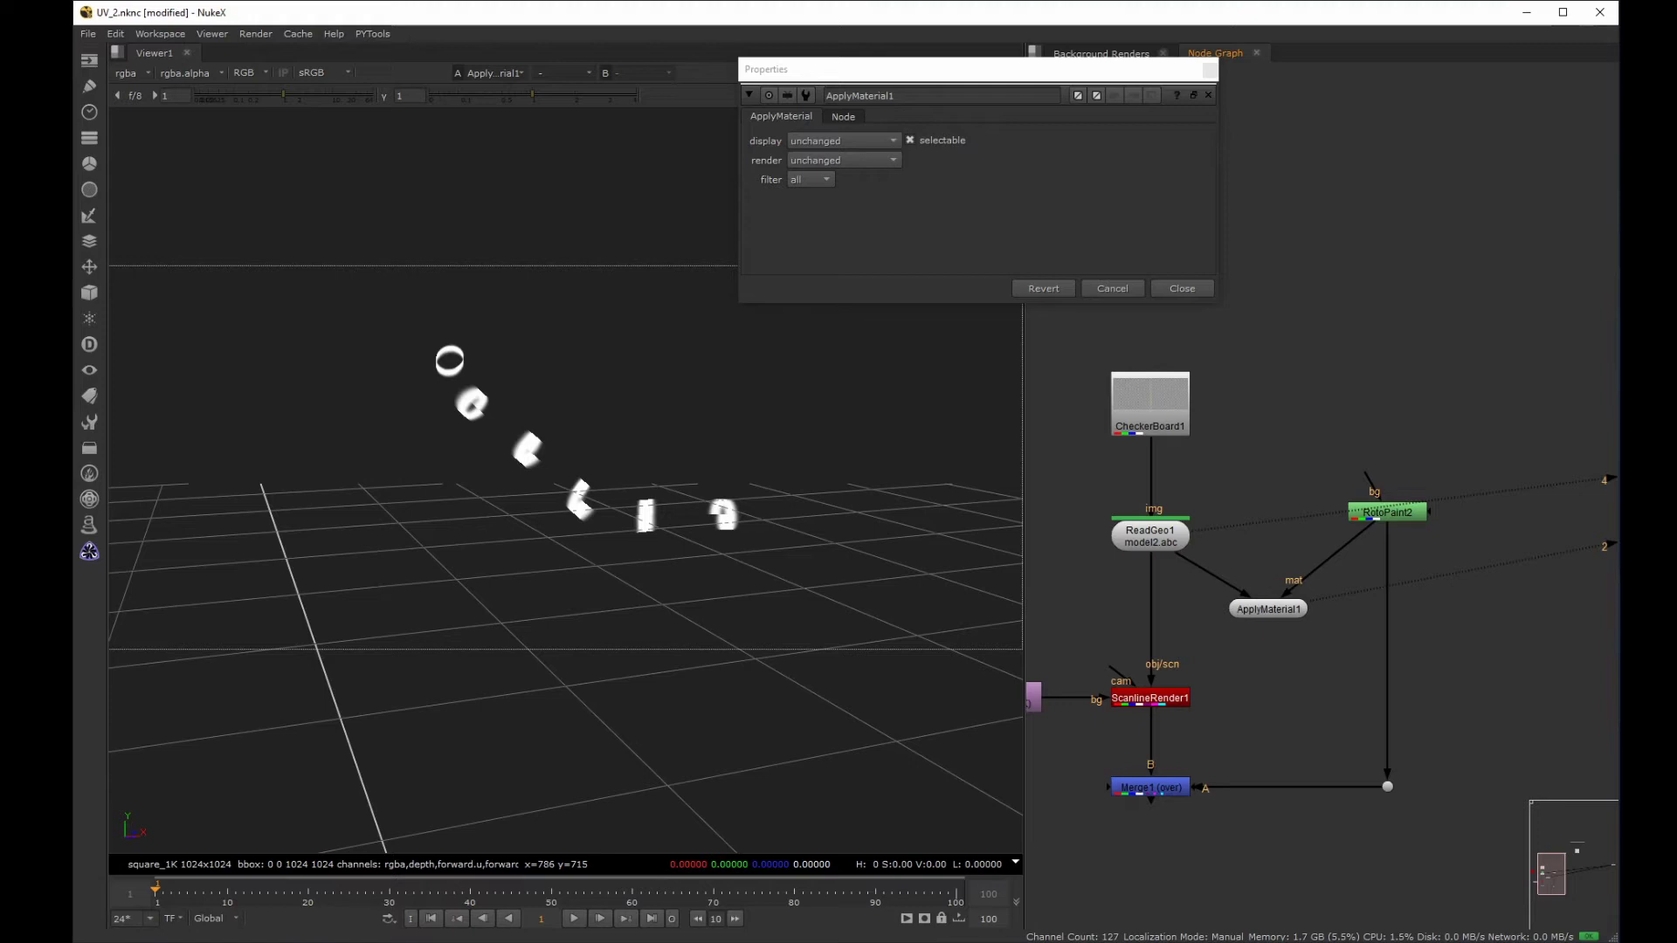
pyautogui.click(1209, 94)
# Add a second ScanlineRender node in the empty space below the Merge.
pyautogui.middleClick(1301, 262)
pyautogui.click(1294, 608)
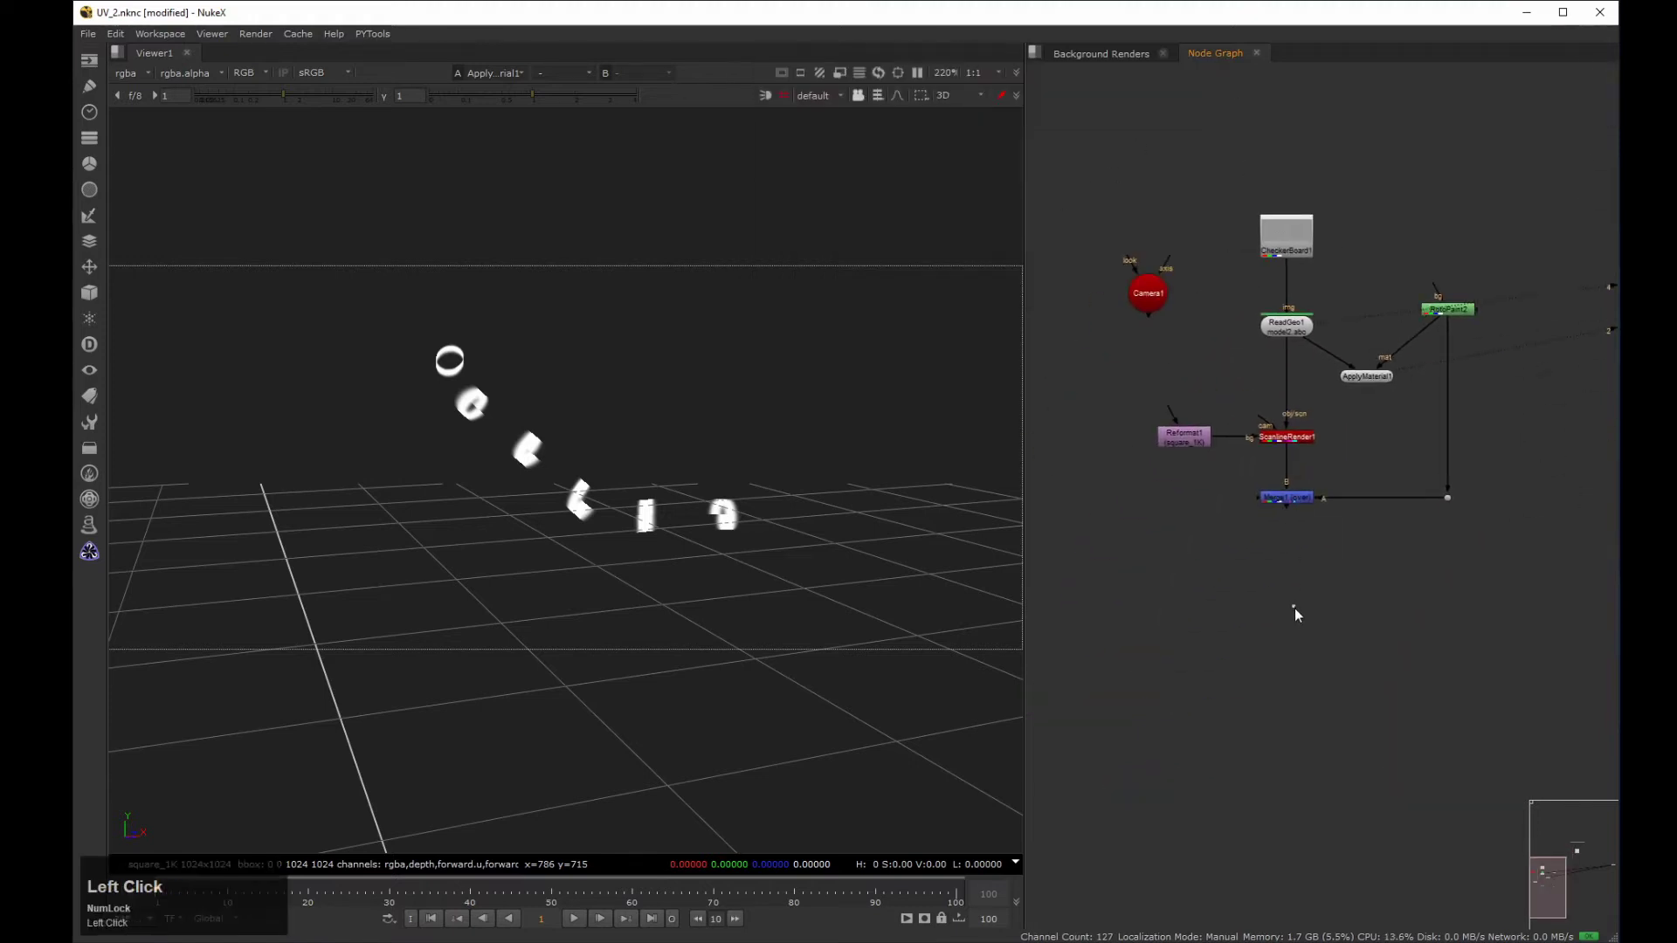
pyautogui.press('Tab')
pyautogui.write('scan')
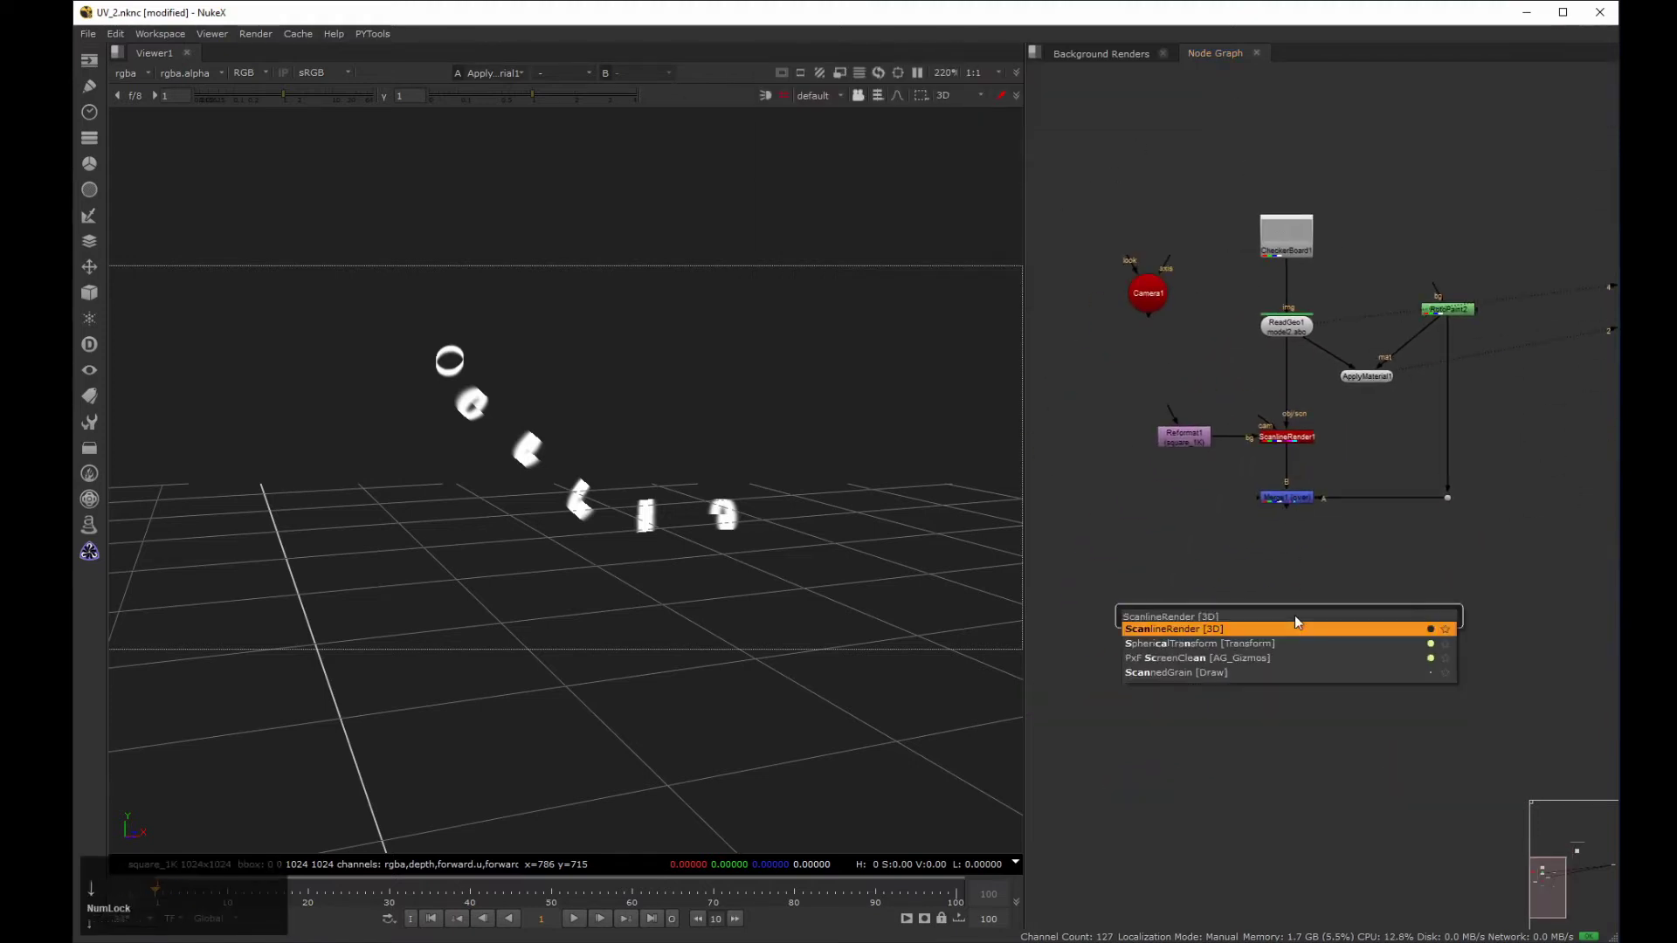
pyautogui.press('Return')
pyautogui.moveTo(1074, 489); pyautogui.dragTo(946, 207)
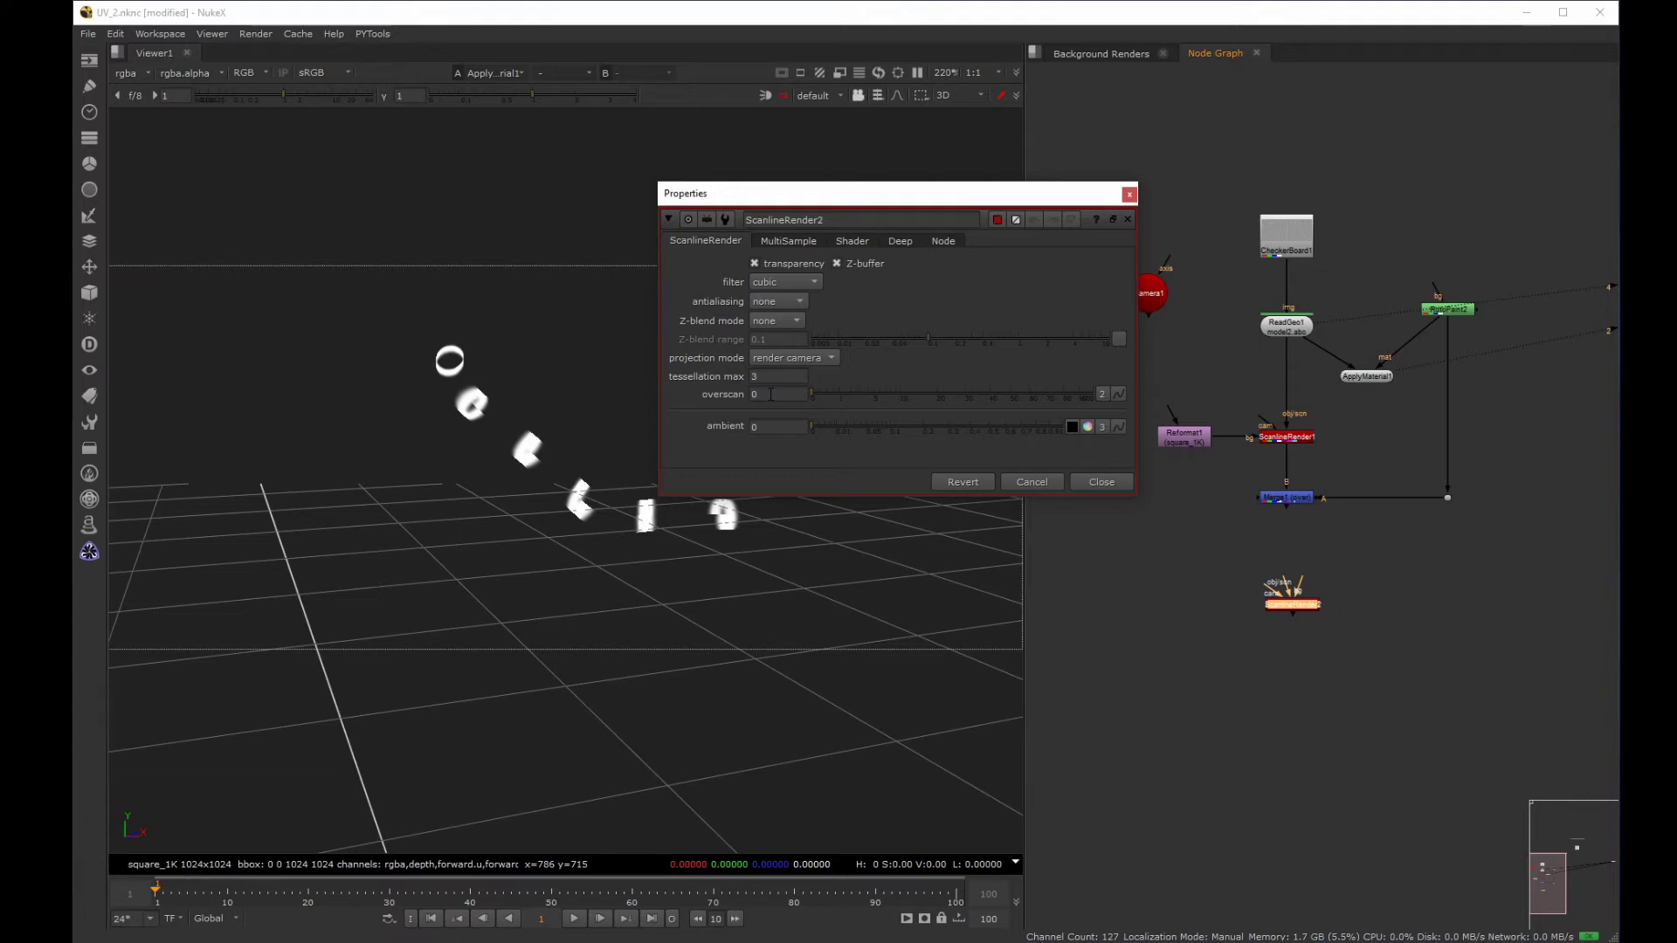
# Delete the Merge node together with its connecting dot, and close the second ScanlineRender's properties.
pyautogui.click(1543, 472)
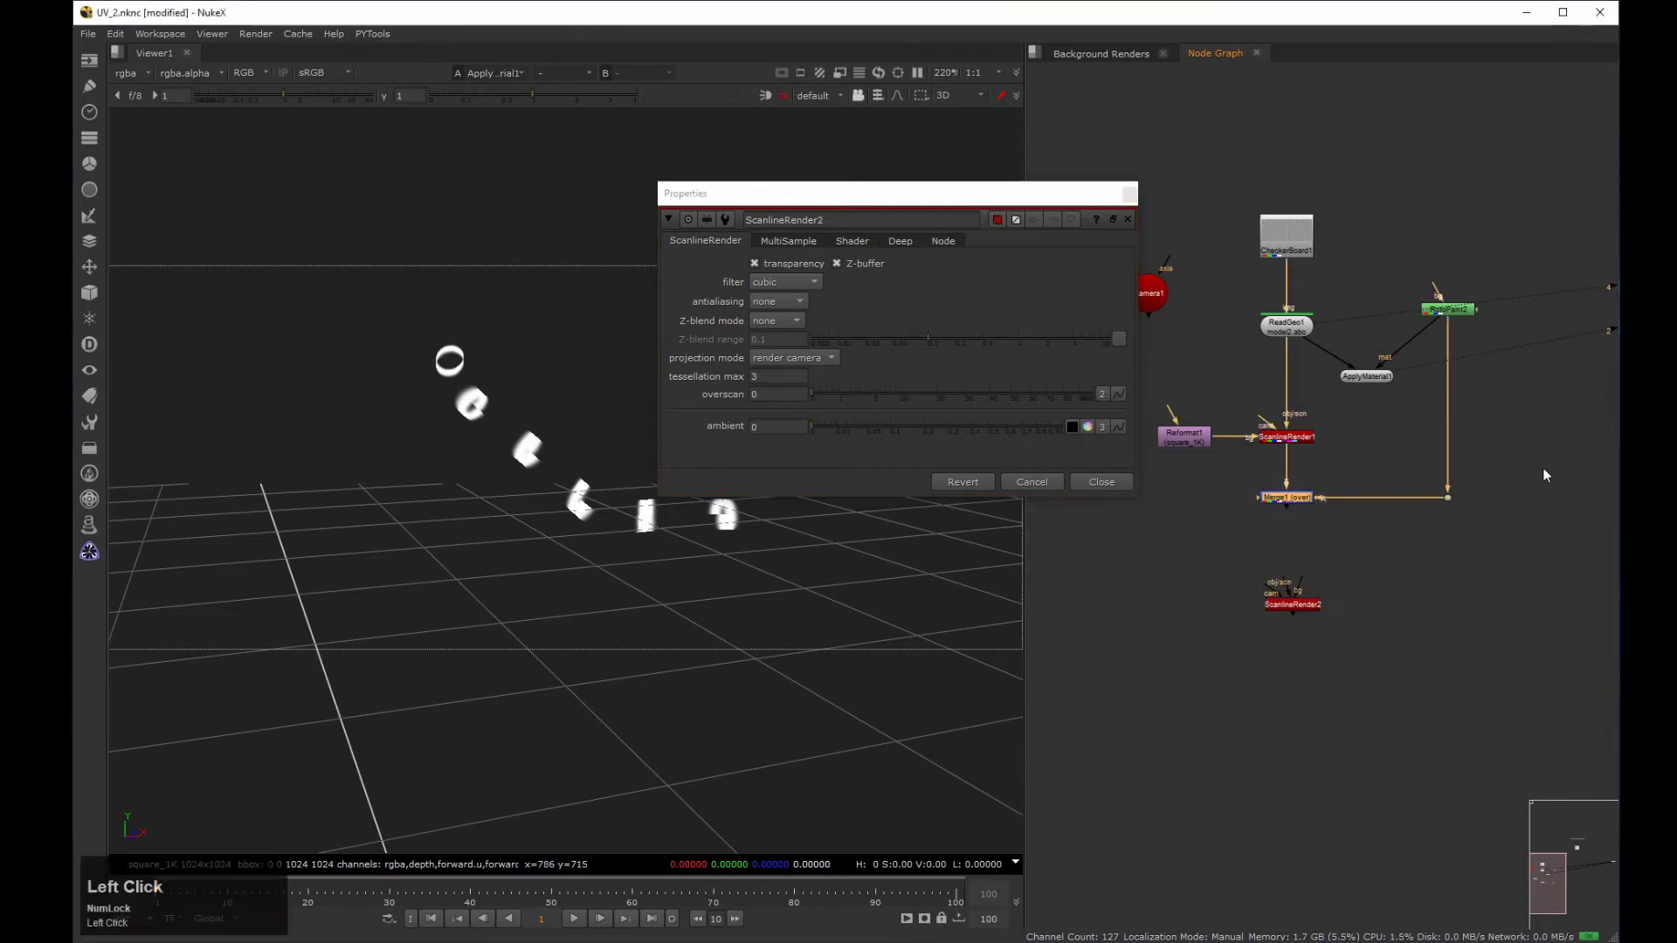
pyautogui.press('Delete')
pyautogui.click(1128, 194)
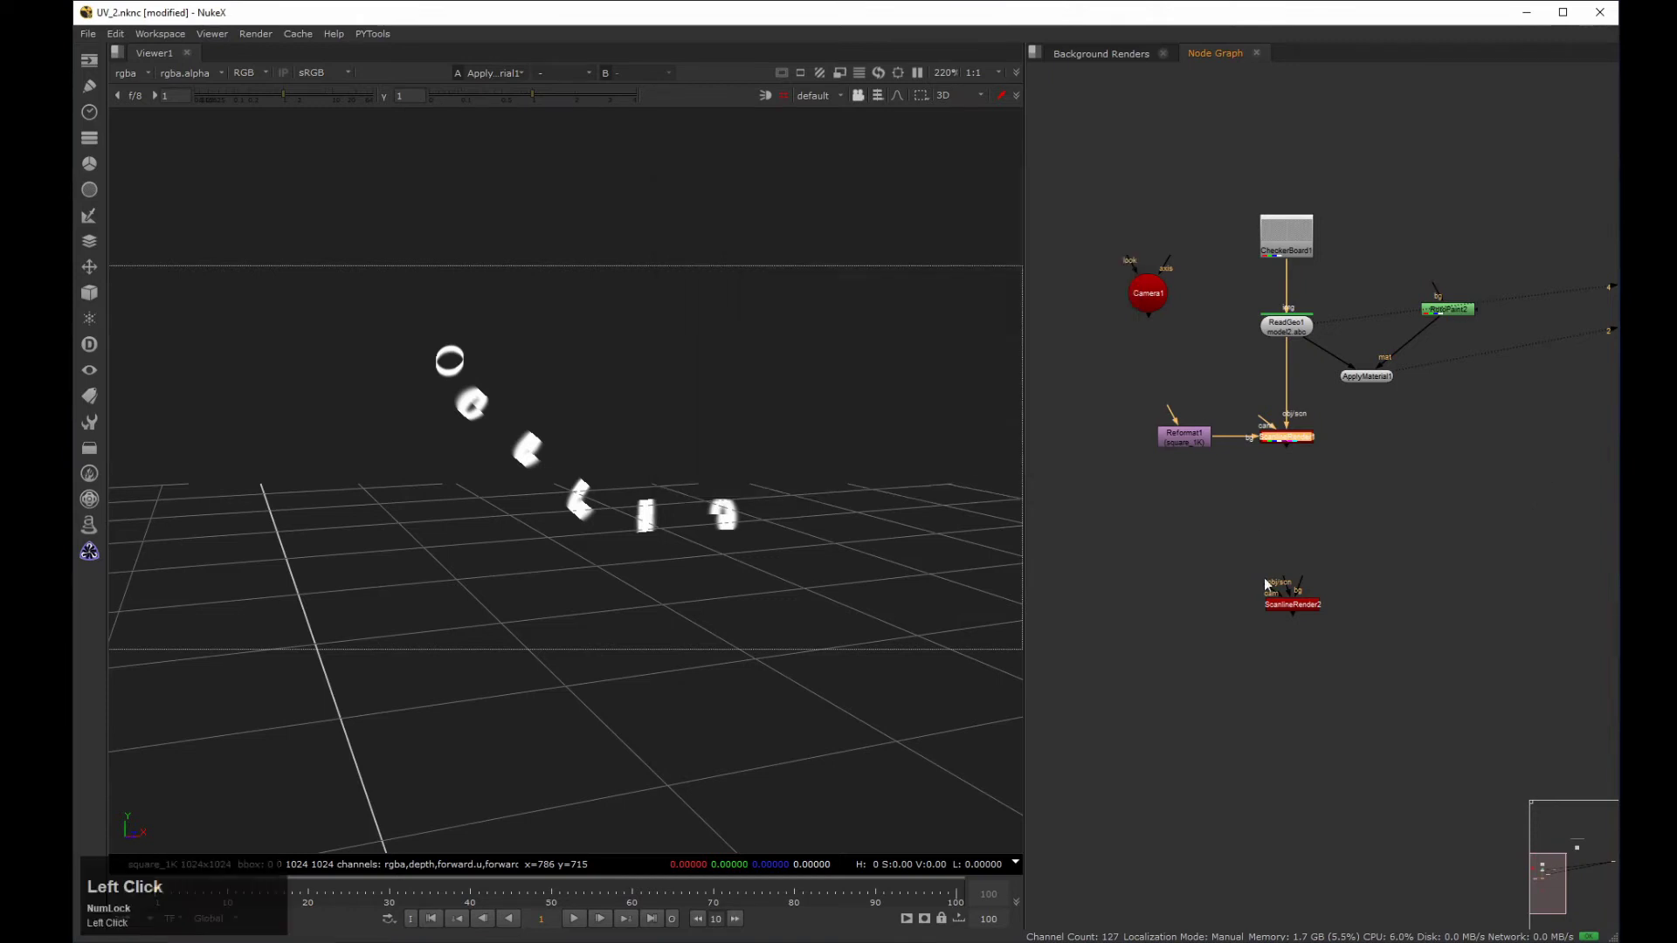
# Route ReadGeo1 to ApplyMaterial1 through dots, and move Reformat1 beside and RotoPaint2 below ScanlineRender1.
pyautogui.moveTo(1440, 317); pyautogui.dragTo(1477, 372)
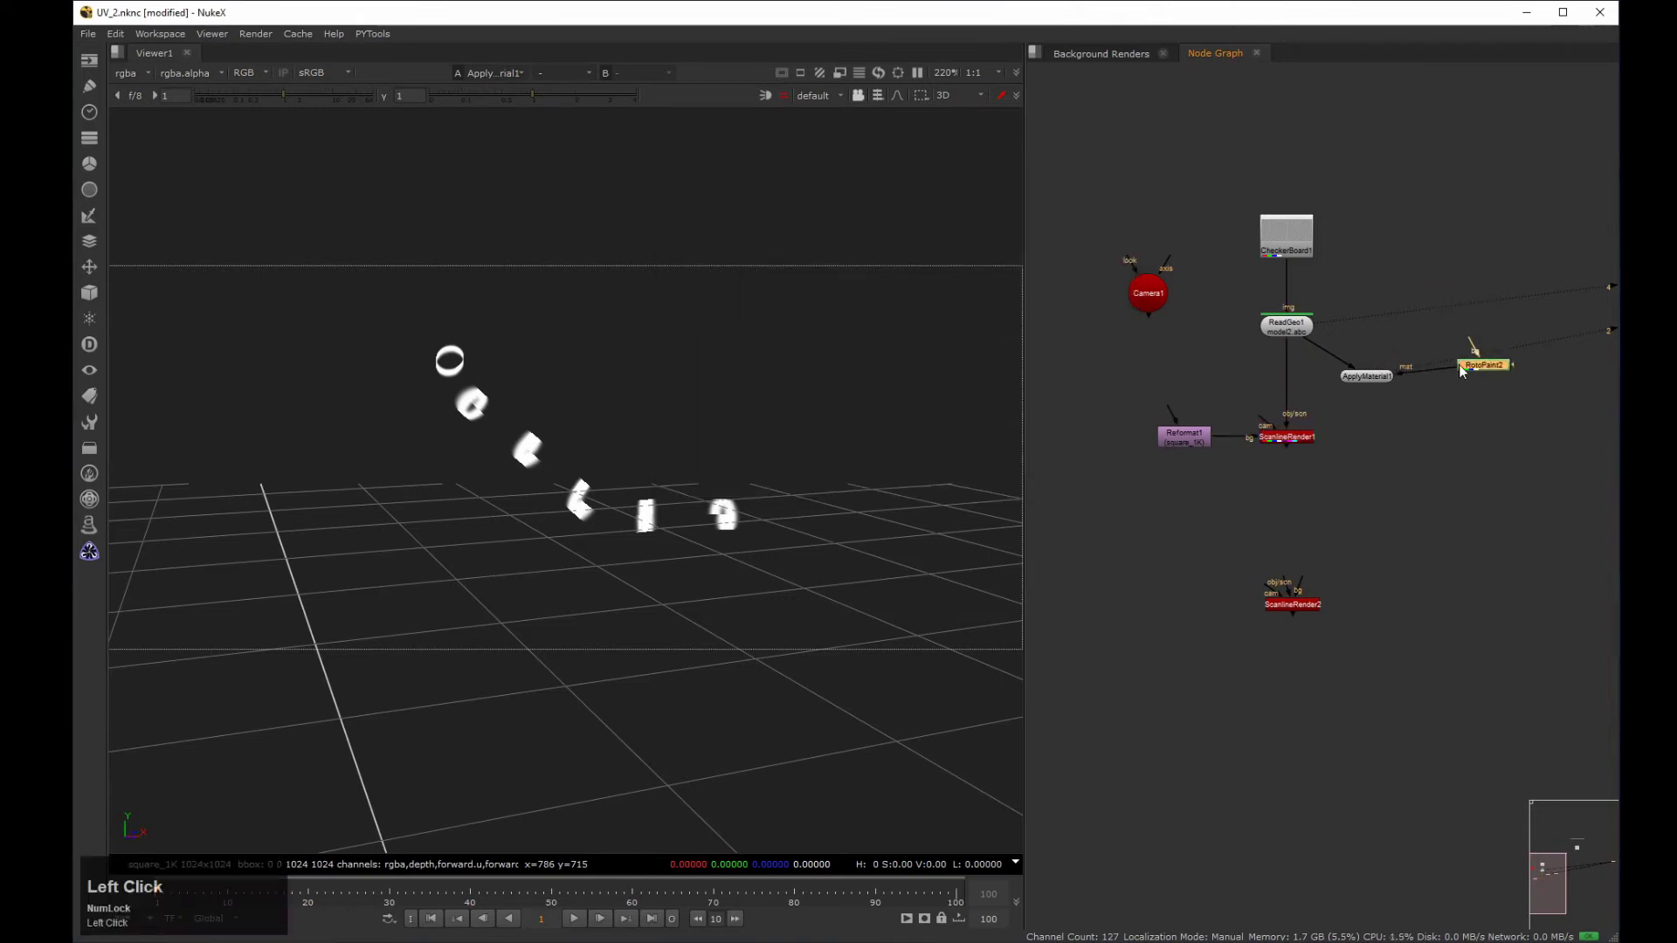
pyautogui.moveTo(1367, 376); pyautogui.dragTo(1355, 510)
pyautogui.click(1294, 331)
pyautogui.press('.')
pyautogui.moveTo(1186, 438); pyautogui.dragTo(1398, 380)
pyautogui.keyDown('ctrl'); pyautogui.click(1322, 445); pyautogui.keyUp('ctrl')
pyautogui.moveTo(1355, 509); pyautogui.dragTo(1415, 580)
pyautogui.keyDown('ctrl'); pyautogui.moveTo(1405, 474); pyautogui.dragTo(1430, 469); pyautogui.keyUp('ctrl')
pyautogui.click(1487, 375)
pyautogui.moveTo(1484, 368); pyautogui.dragTo(1292, 487)
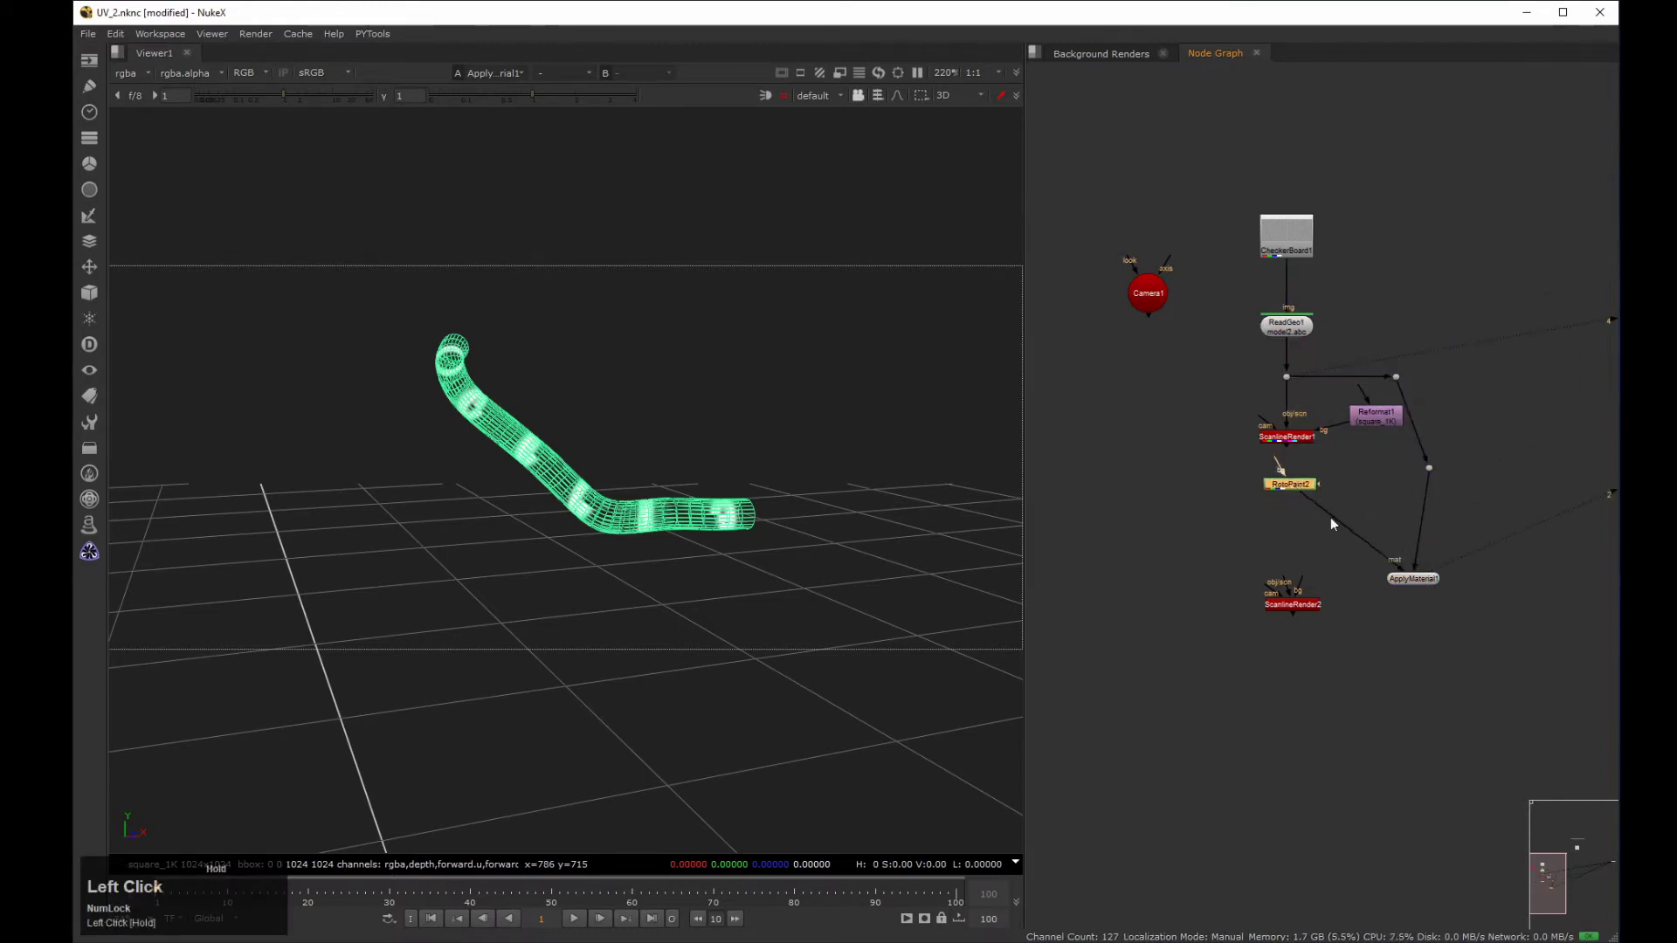
# Place ApplyMaterial1 between RotoPaint2 and ScanlineRender2, and align it with the dots of its geometry connection.
pyautogui.moveTo(1412, 578); pyautogui.dragTo(1290, 558)
pyautogui.moveTo(1428, 468); pyautogui.dragTo(1451, 557)
pyautogui.moveTo(1397, 376); pyautogui.dragTo(1458, 368)
pyautogui.press('\\')
pyautogui.scroll(-2, 1436, 535)
# Connect Camera1 to ScanlineRender2's cam input, routing the connection through a dot.
pyautogui.moveTo(1371, 420); pyautogui.dragTo(1327, 335, button='middle')
pyautogui.moveTo(1275, 506); pyautogui.dragTo(1201, 255)
pyautogui.keyDown('ctrl'); pyautogui.moveTo(1228, 398); pyautogui.dragTo(1203, 534); pyautogui.keyUp('ctrl')
# Add a Reformat node with output format 2048x858 and connect it to ScanlineRender2's bg input.
pyautogui.moveTo(1347, 517); pyautogui.dragTo(1283, 498, button='middle')
pyautogui.click(1283, 498)
pyautogui.press('Tab')
pyautogui.write('ref')
pyautogui.press('Return')
pyautogui.moveTo(1235, 501); pyautogui.dragTo(1282, 513)
pyautogui.click(840, 479)
pyautogui.click(843, 909)
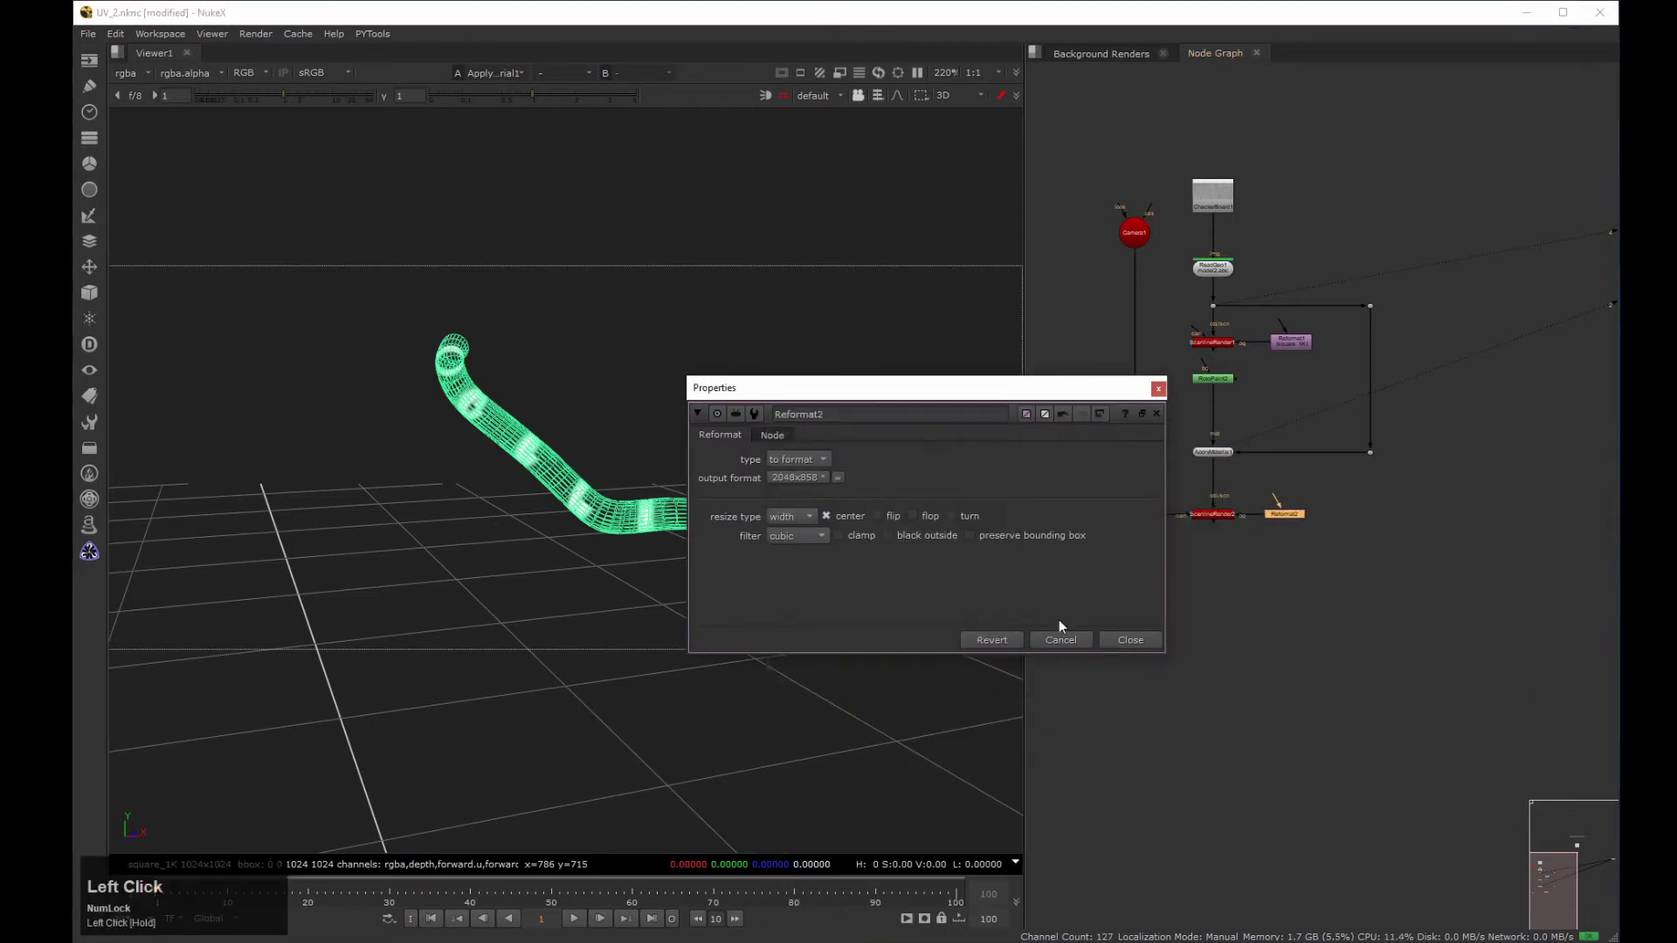
pyautogui.click(1158, 389)
# Move the Camera node up and view ScanlineRender2's output in 2D.
pyautogui.moveTo(1193, 385); pyautogui.dragTo(1190, 460, button='middle')
pyautogui.moveTo(1132, 307); pyautogui.dragTo(1132, 275)
pyautogui.moveTo(1170, 638); pyautogui.dragTo(1186, 562, button='middle')
pyautogui.moveTo(1186, 563); pyautogui.dragTo(1221, 526)
pyautogui.press('1')
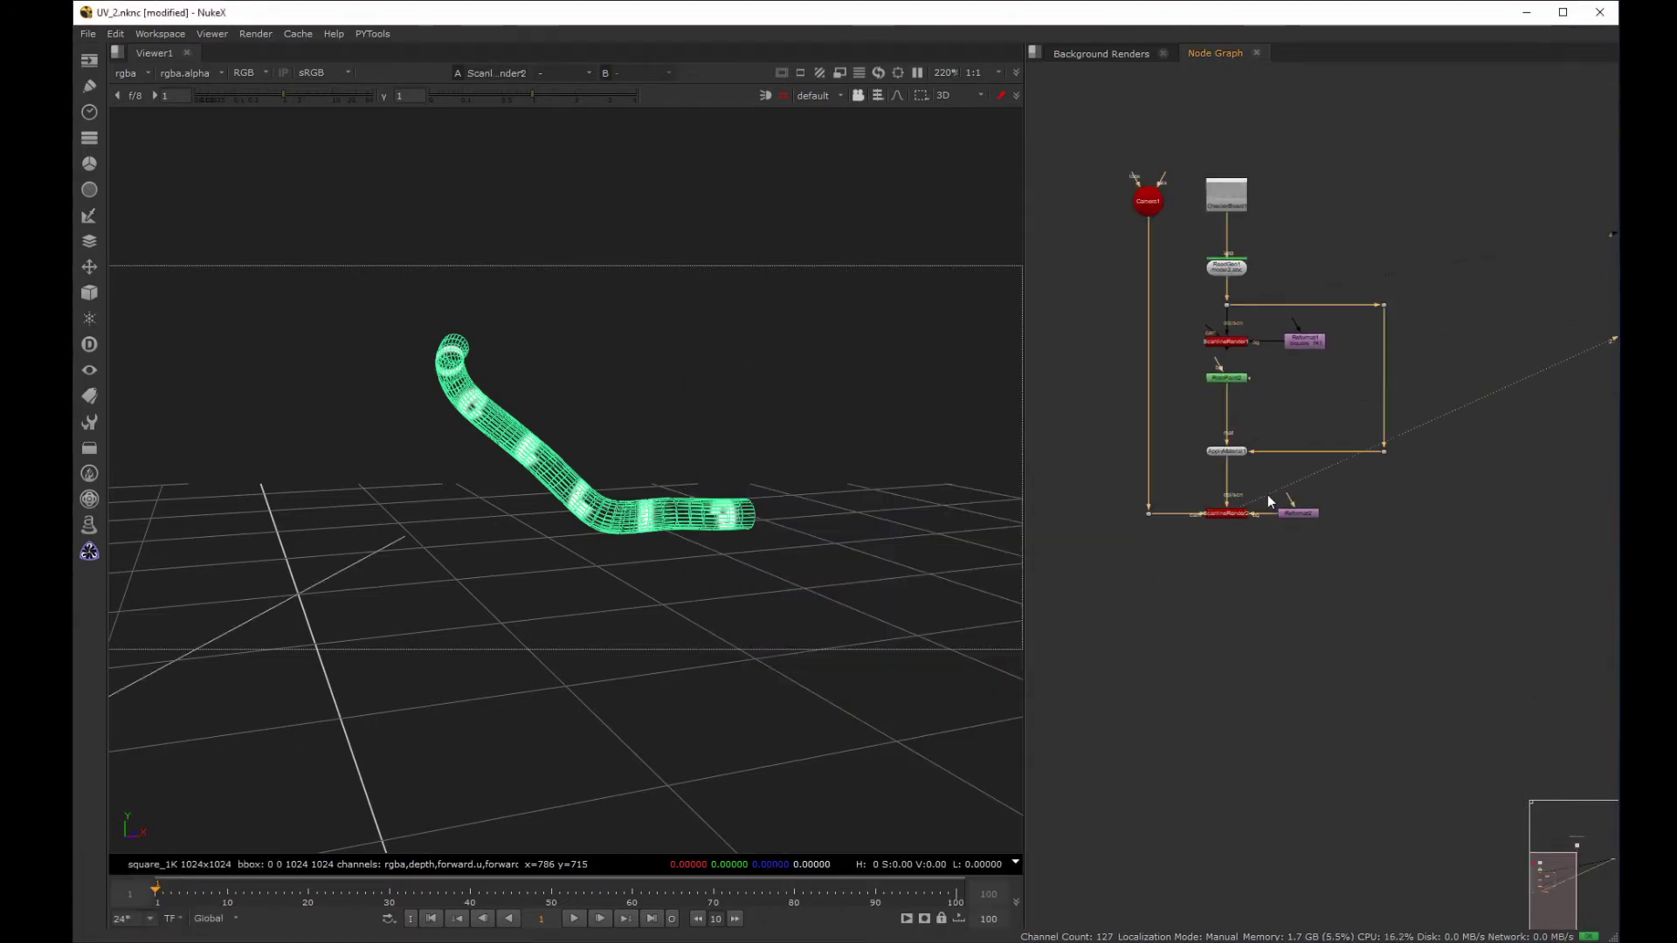
pyautogui.press('Tab')
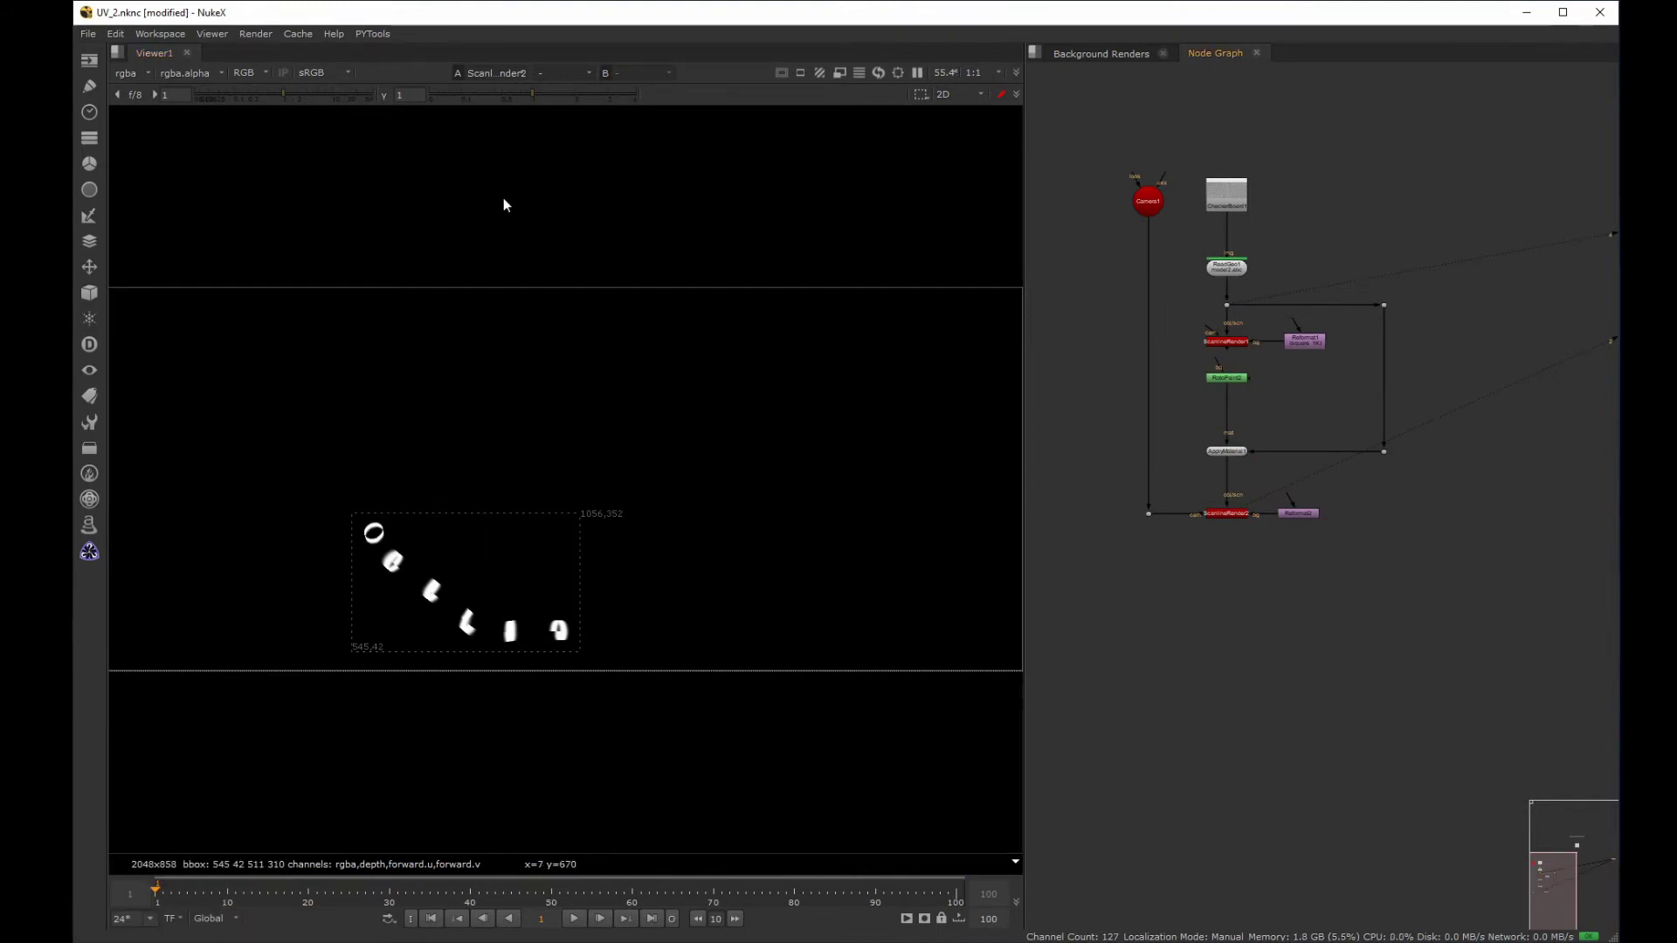
# Check Reformat2's output format and view the Read node in the Input backdrop.
pyautogui.doubleClick(1305, 514)
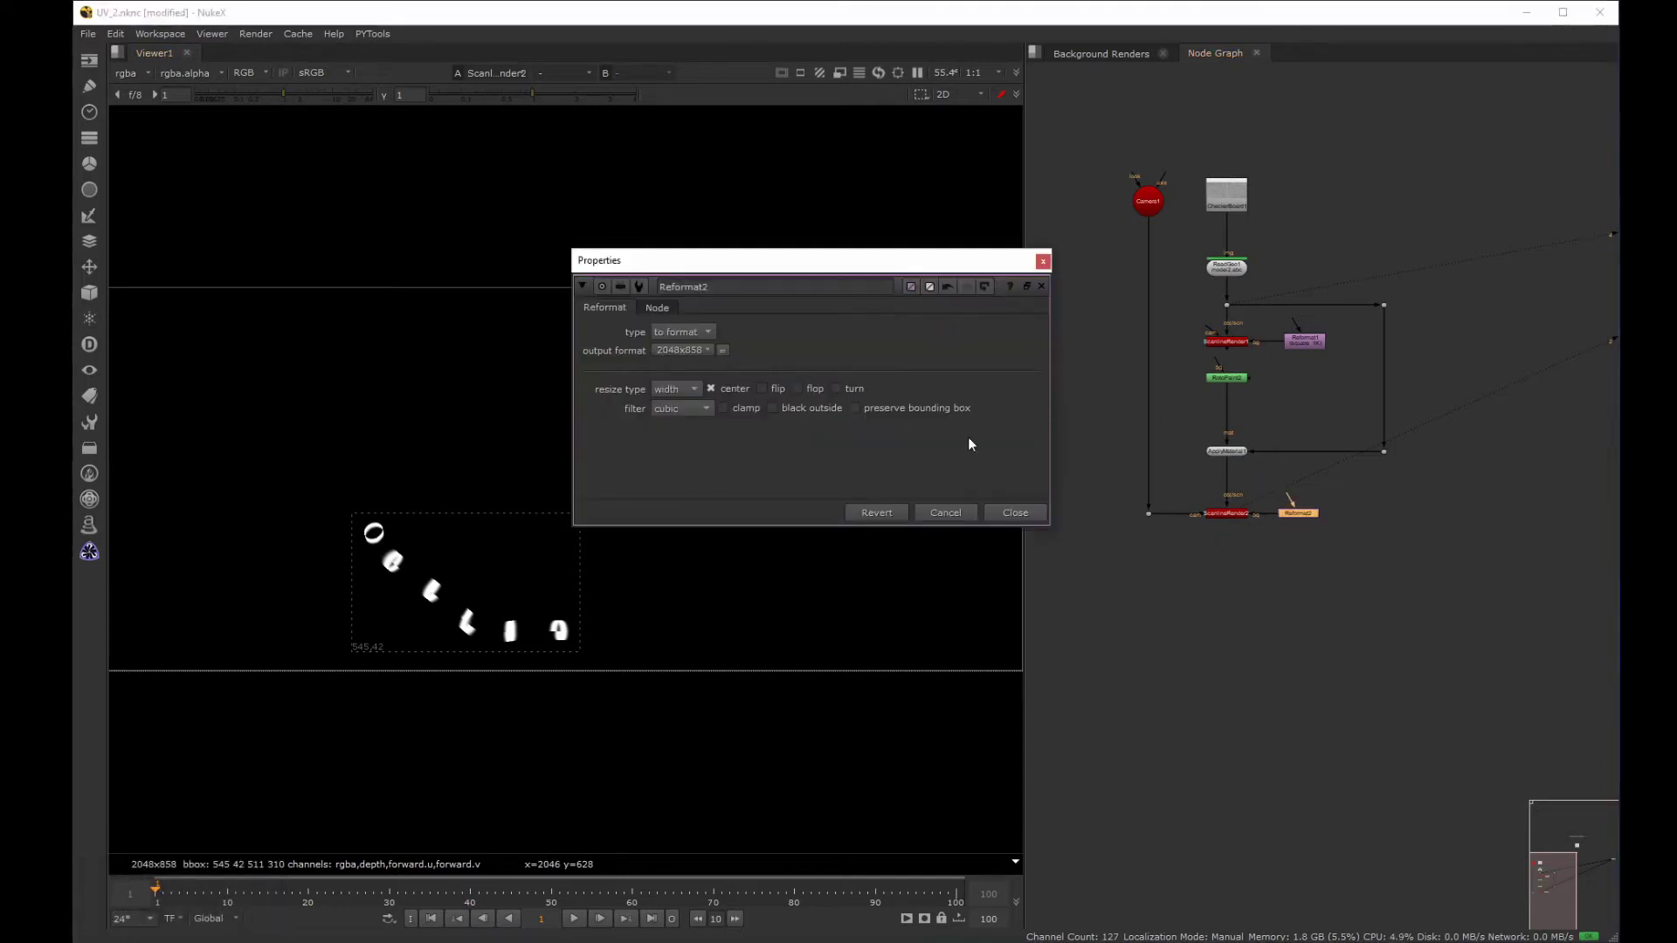
pyautogui.click(1015, 512)
pyautogui.middleClick(1081, 568)
pyautogui.click(1355, 374)
pyautogui.moveTo(1356, 369); pyautogui.dragTo(1353, 371)
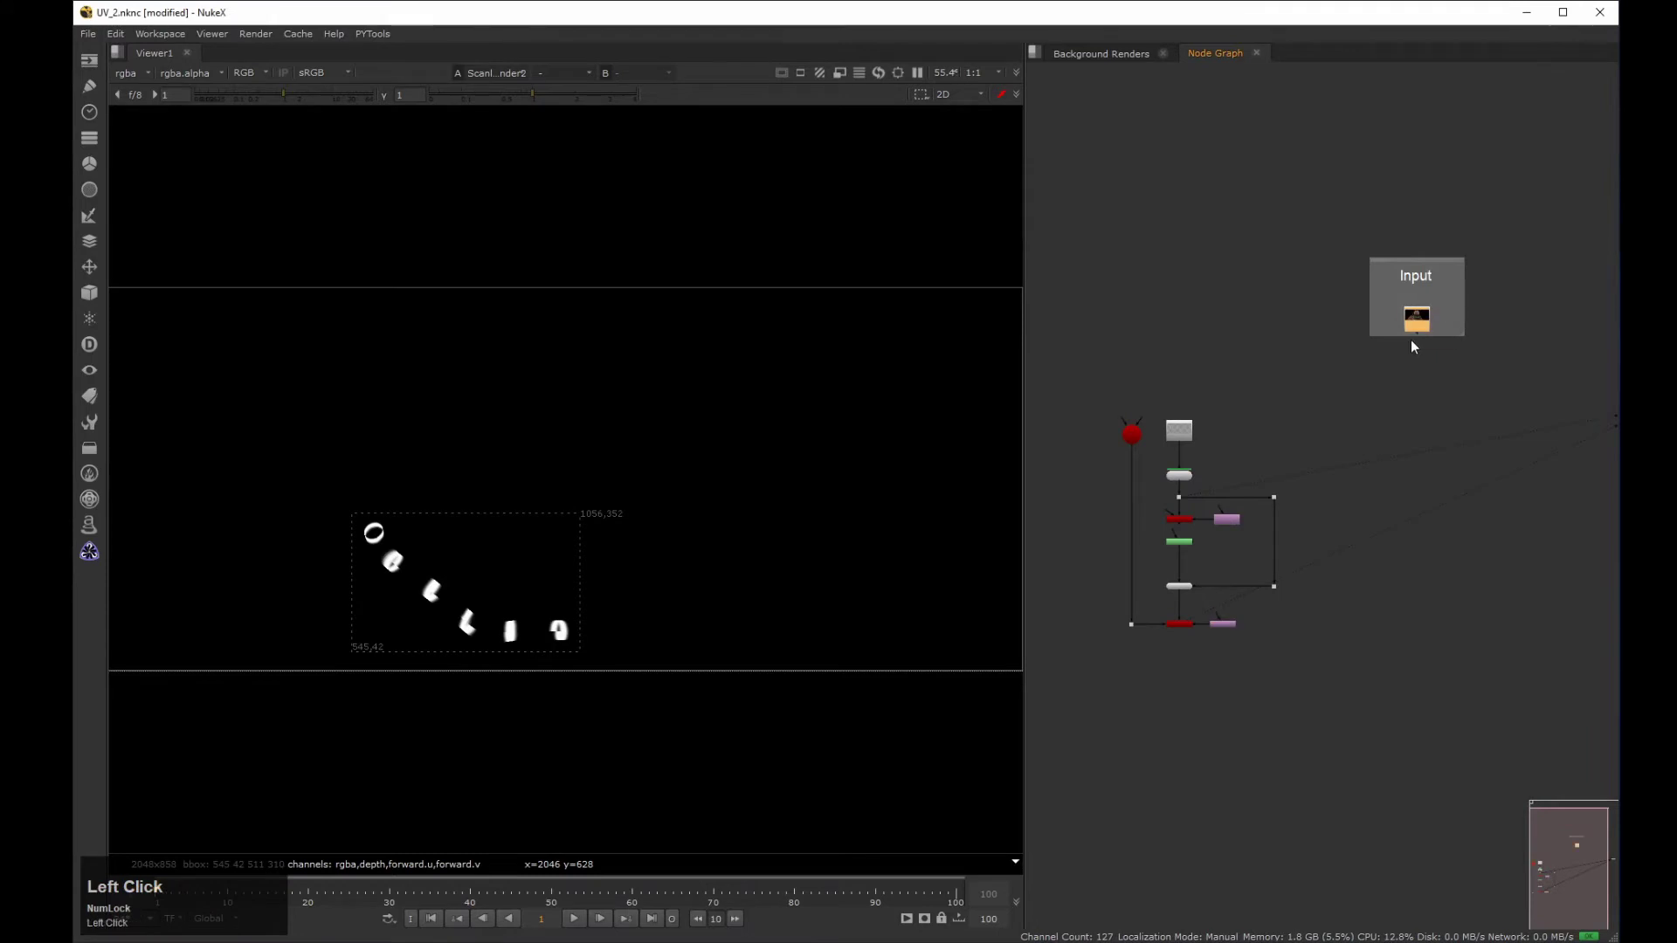
pyautogui.press('1')
# Merge ScanlineRender2 over the Input Read node, view the result, and route the A connection through a dot.
pyautogui.click(1179, 624)
pyautogui.keyDown('shift'); pyautogui.click(1415, 322); pyautogui.keyUp('shift')
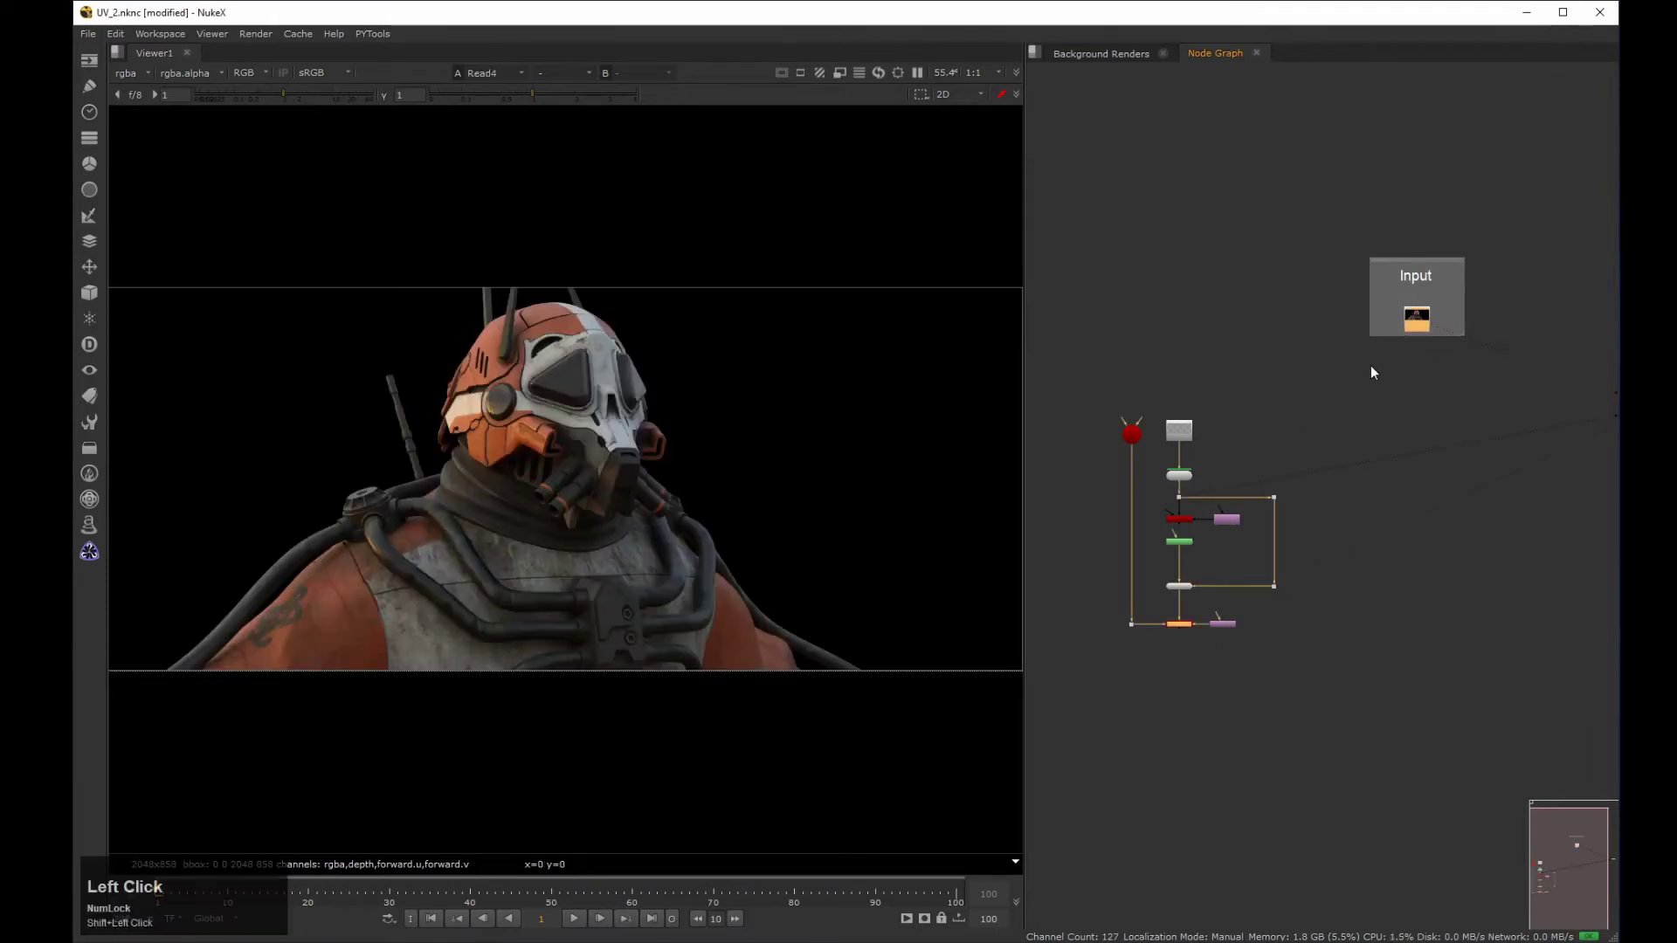
pyautogui.press('m')
pyautogui.press('1')
pyautogui.middleClick(1401, 619)
pyautogui.moveTo(1416, 628); pyautogui.dragTo(1419, 730)
pyautogui.keyDown('ctrl'); pyautogui.moveTo(1298, 677); pyautogui.dragTo(1191, 737); pyautogui.keyUp('ctrl')
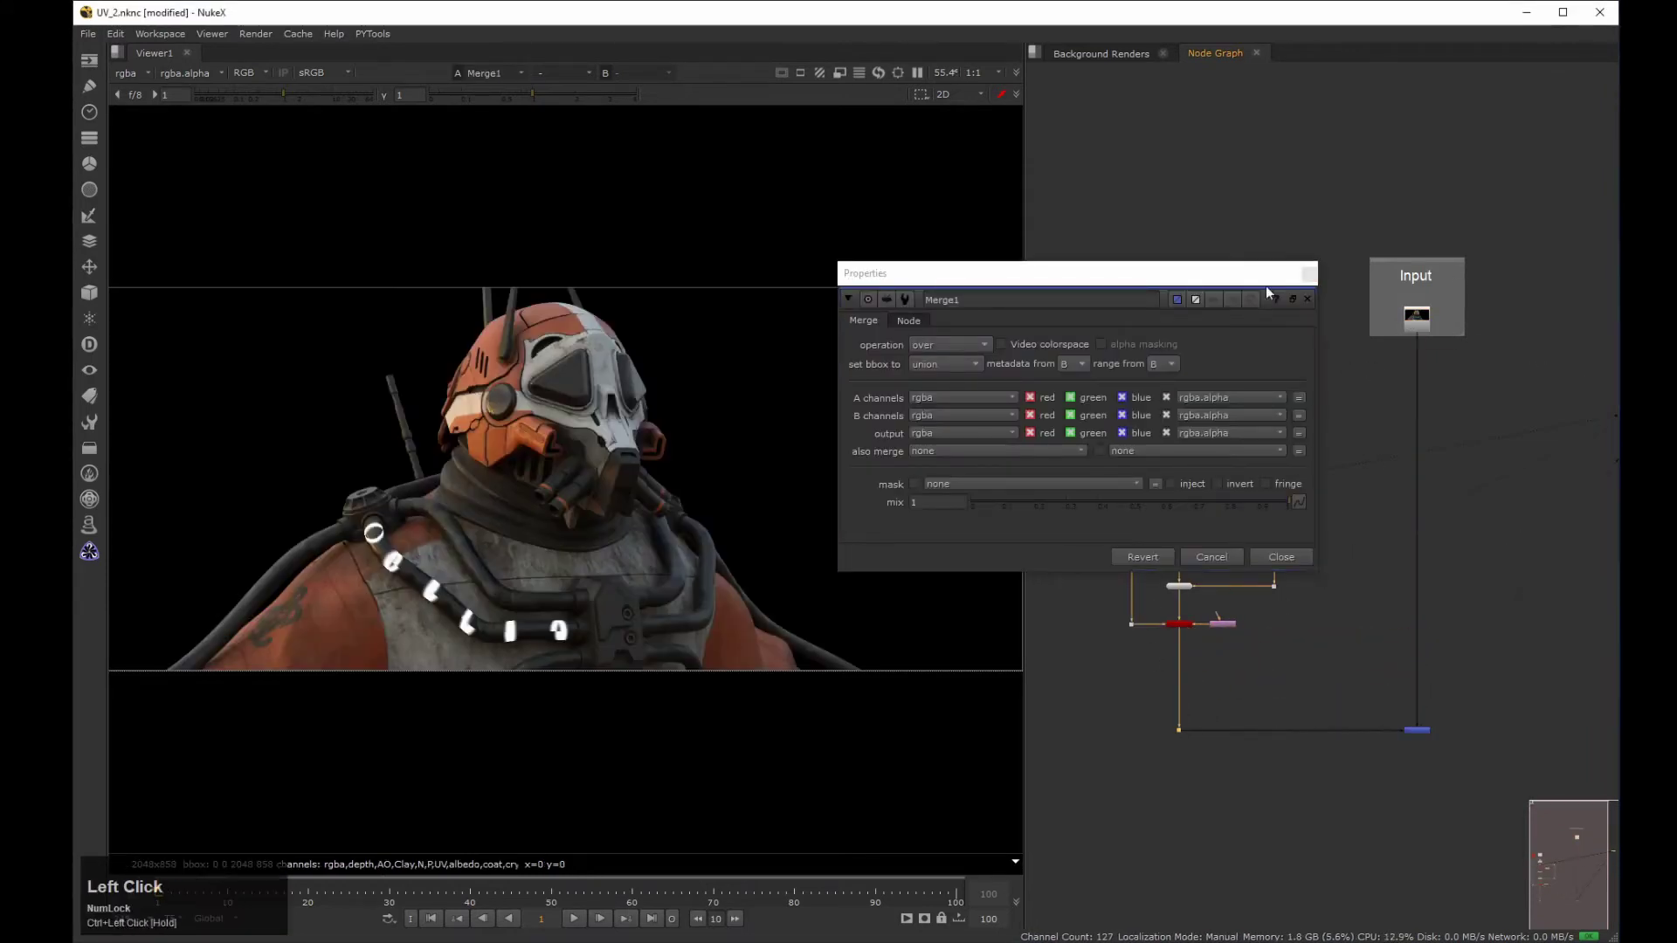
pyautogui.click(1306, 299)
pyautogui.middleClick(1344, 579)
pyautogui.click(1320, 689)
# Examine the painted rings up close and set ScanlineRender2's antialiasing to medium.
pyautogui.scroll(4, 489, 508)
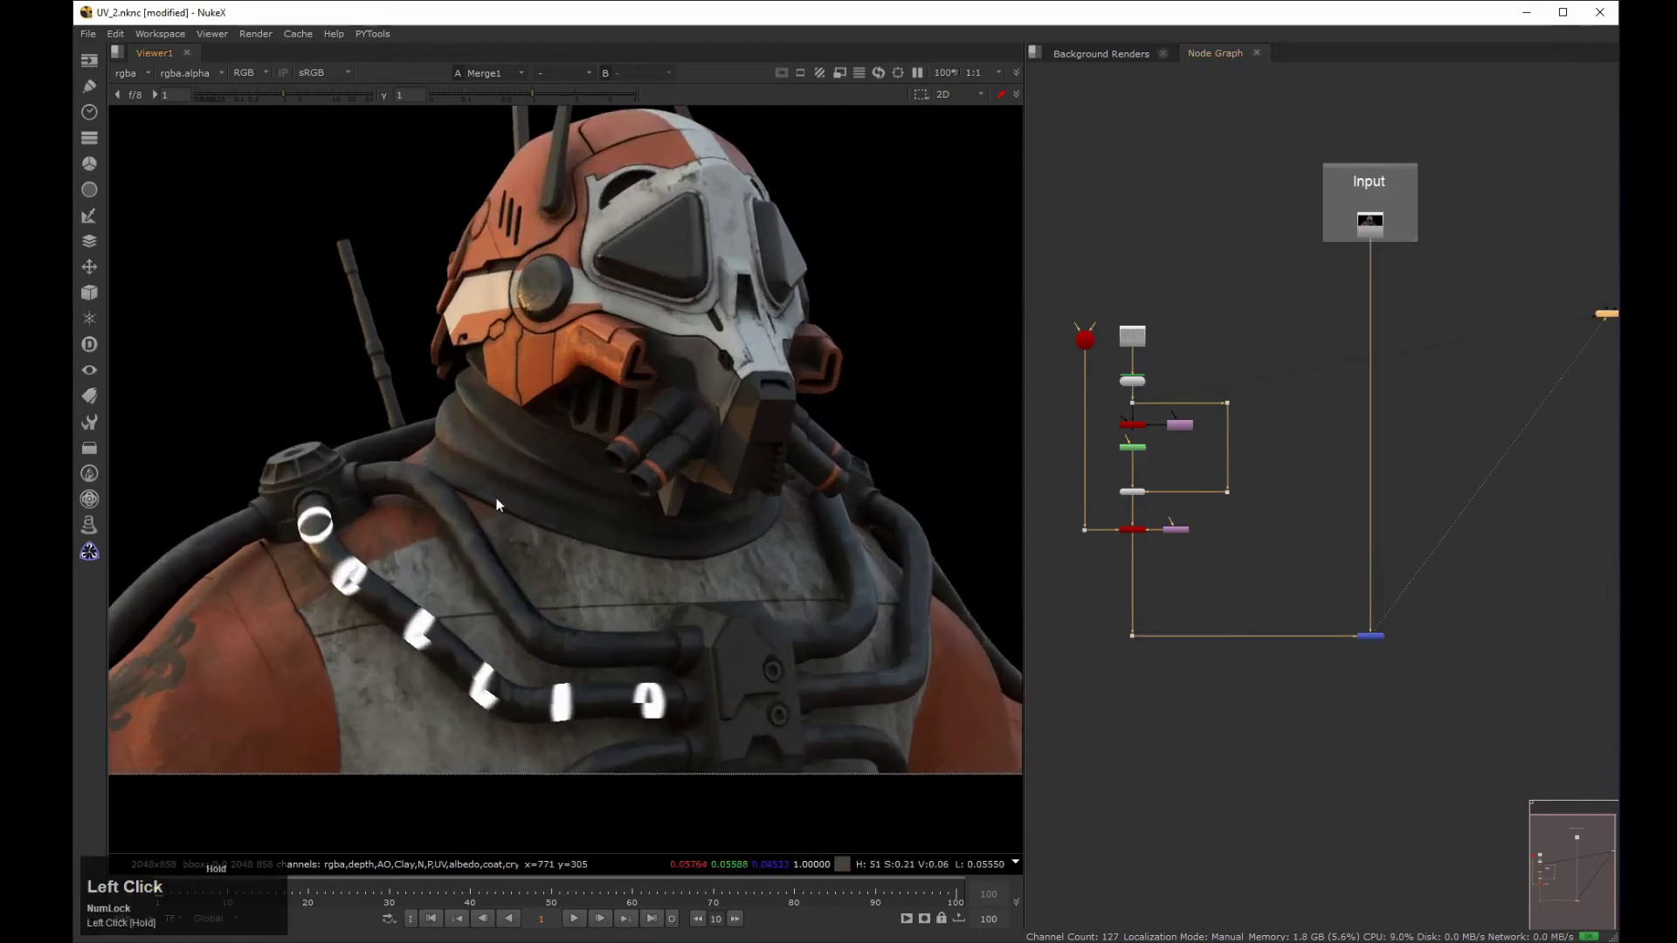
pyautogui.moveTo(500, 494); pyautogui.dragTo(560, 374, button='middle')
pyautogui.scroll(1, 529, 445)
pyautogui.moveTo(530, 446); pyautogui.dragTo(568, 449, button='middle')
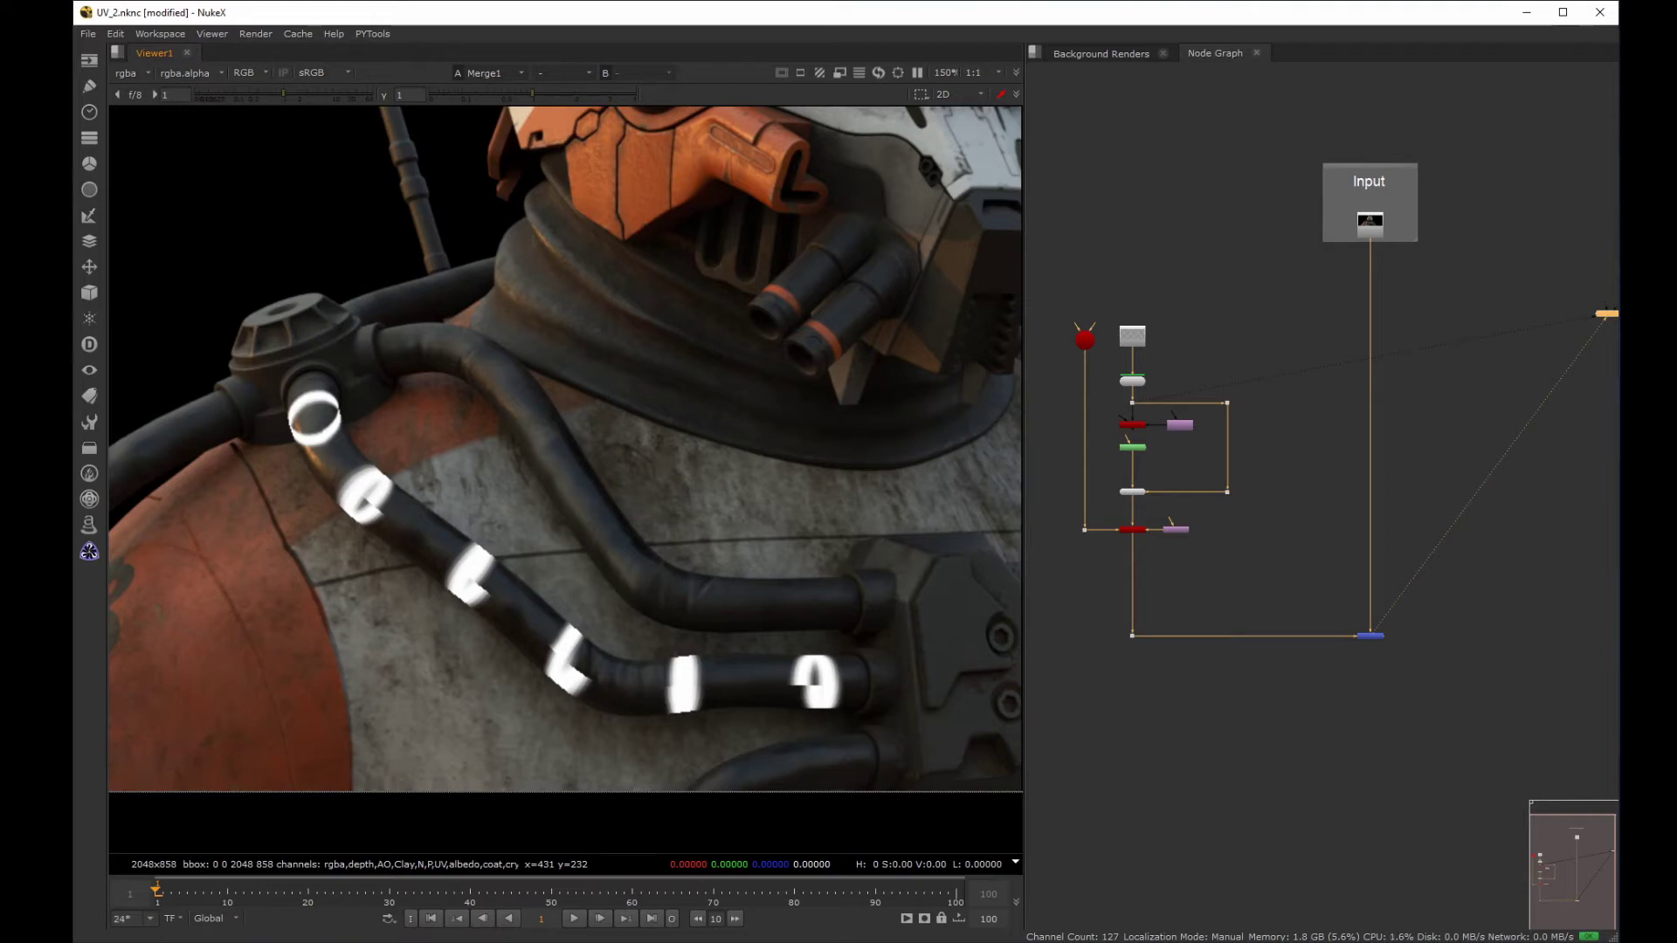
pyautogui.scroll(4, 1127, 550)
pyautogui.doubleClick(1210, 501)
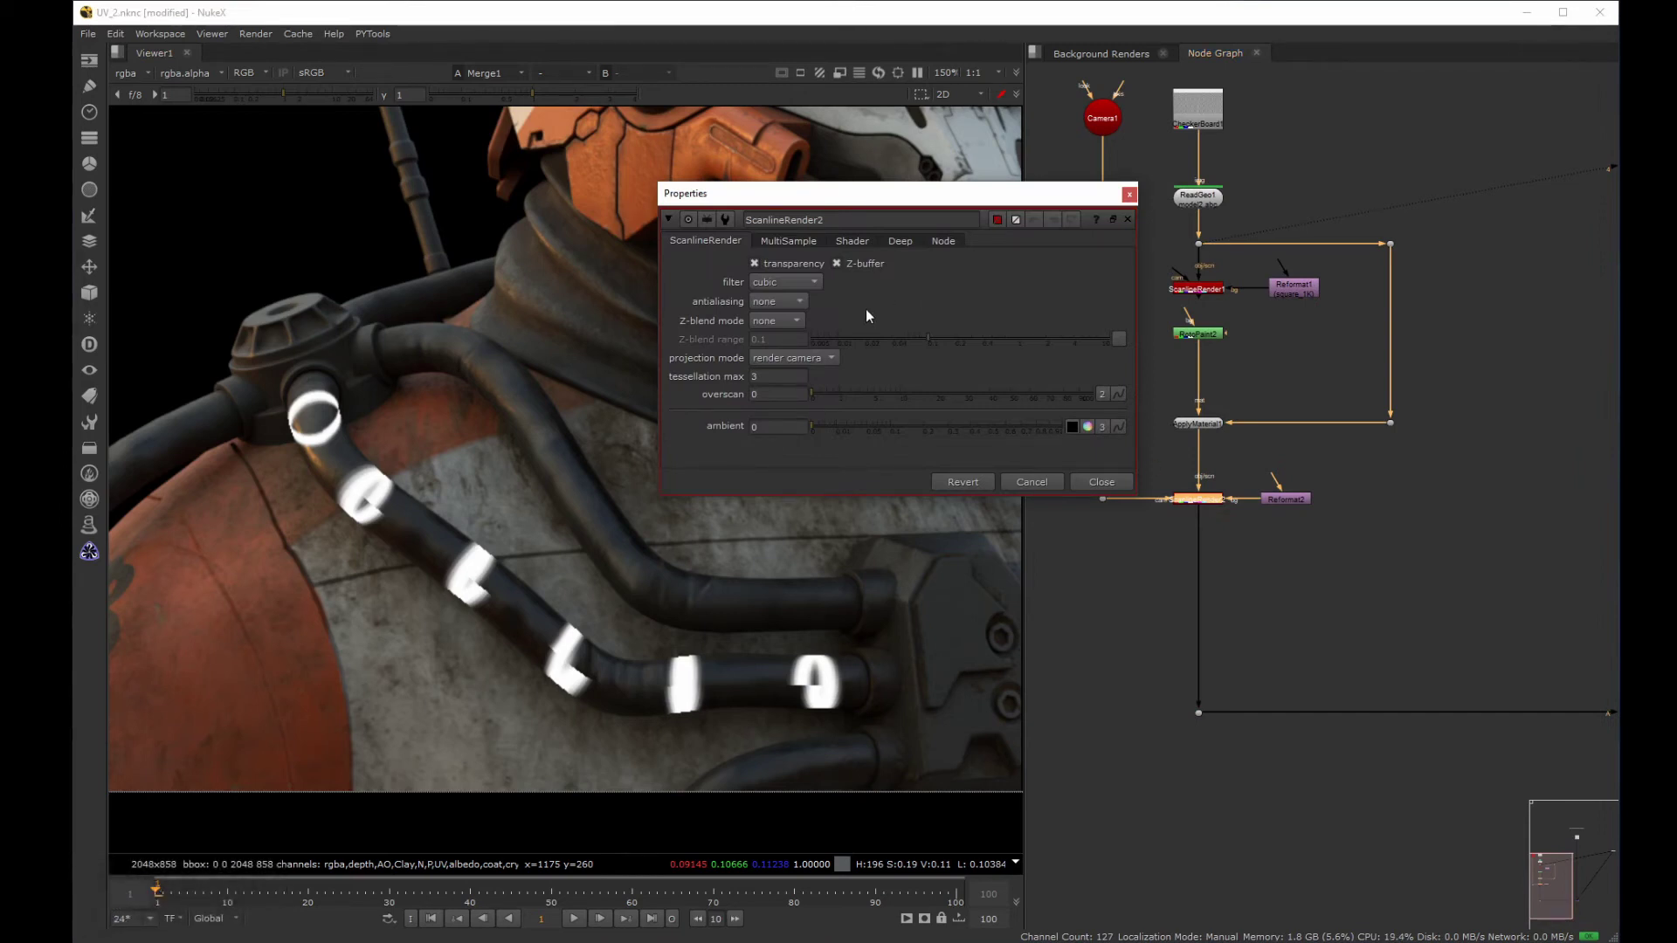
pyautogui.moveTo(768, 301); pyautogui.dragTo(788, 363)
pyautogui.moveTo(789, 301); pyautogui.dragTo(785, 301)
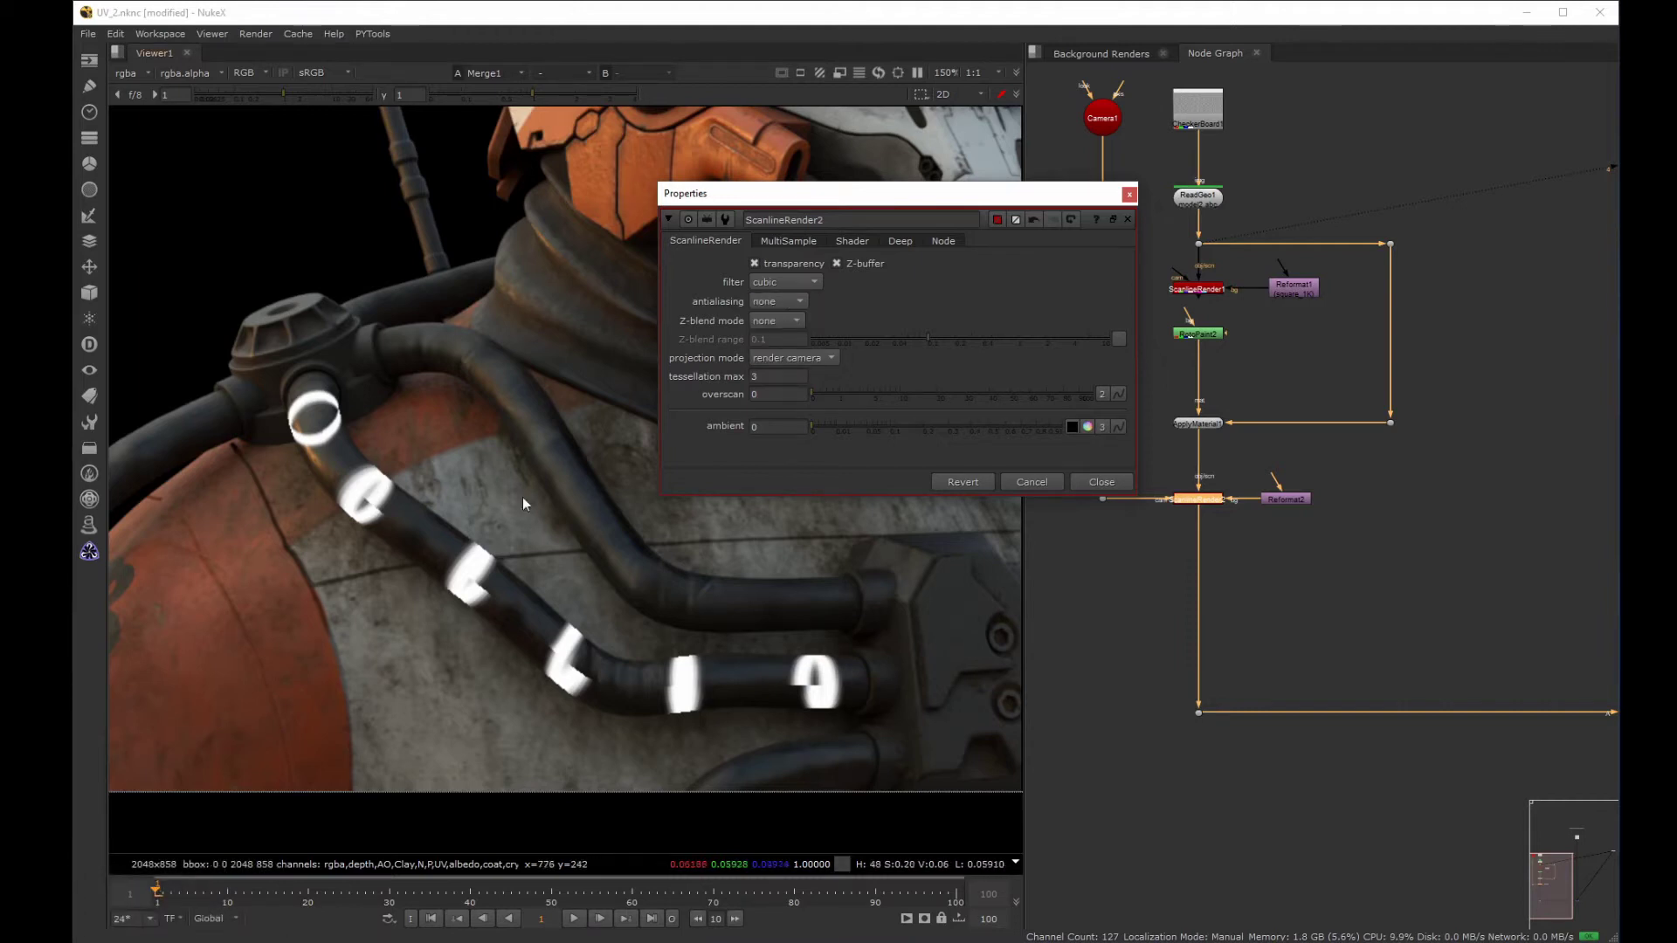
pyautogui.moveTo(774, 295); pyautogui.dragTo(809, 344)
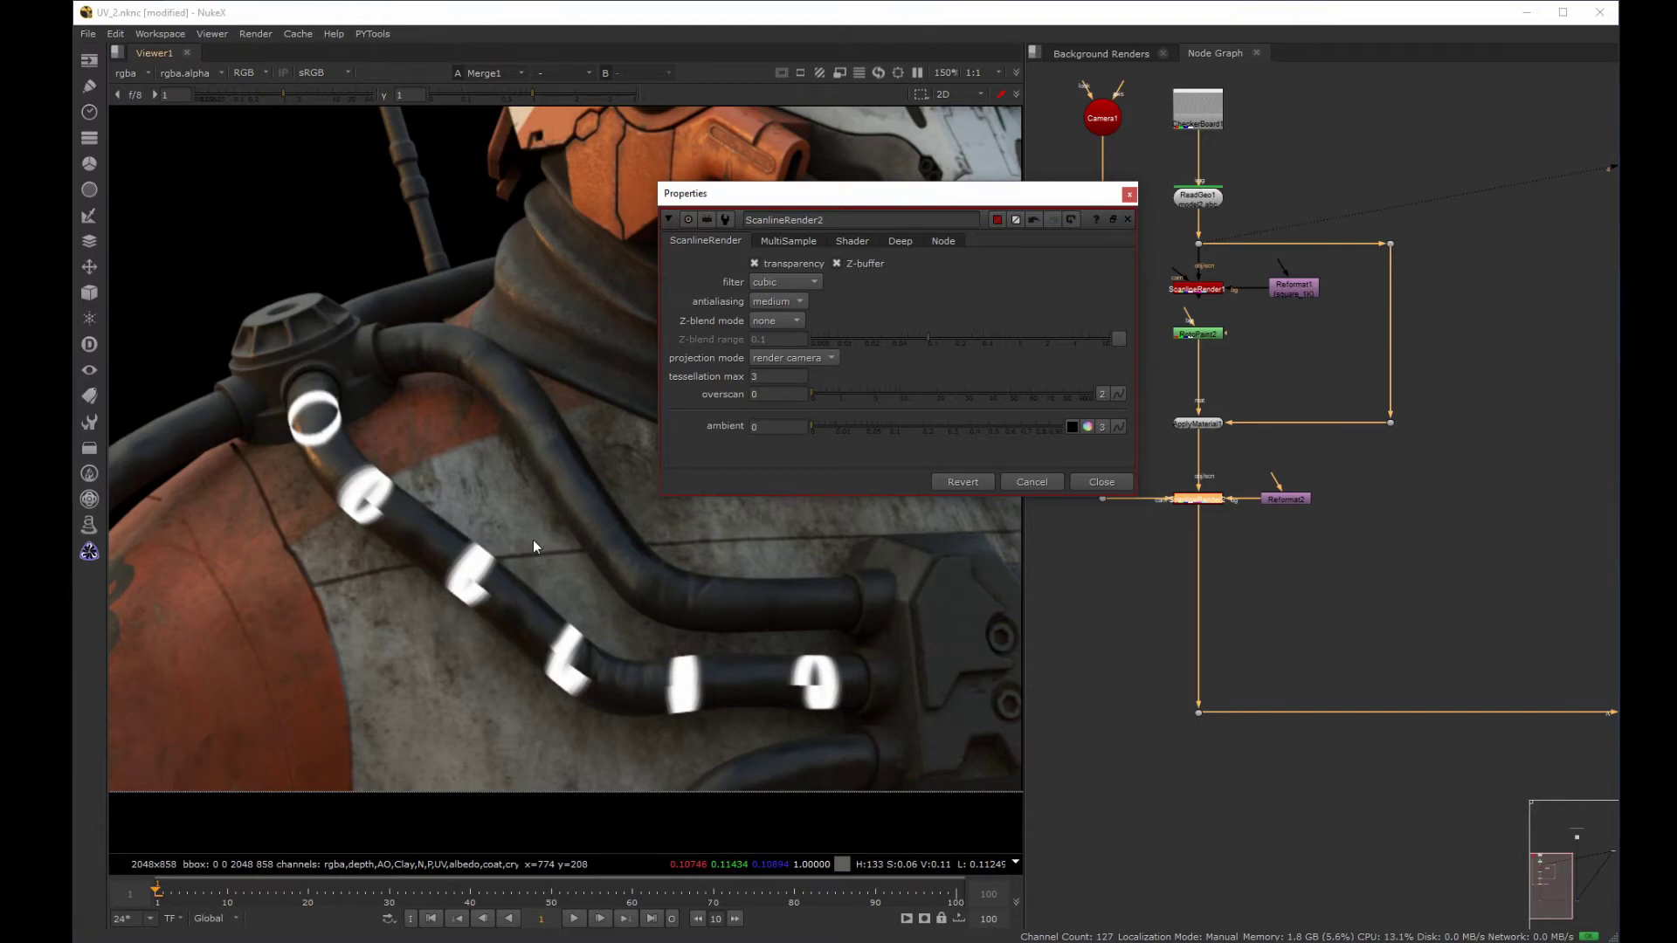
# View RotoPaint2's output and examine its alpha channel.
pyautogui.moveTo(1255, 306); pyautogui.dragTo(1122, 397)
pyautogui.press('1')
pyautogui.scroll(-2, 801, 453)
pyautogui.moveTo(793, 461); pyautogui.dragTo(521, 637, button='middle')
pyautogui.scroll(3, 595, 400)
pyautogui.scroll(1, 595, 399)
pyautogui.press('a')
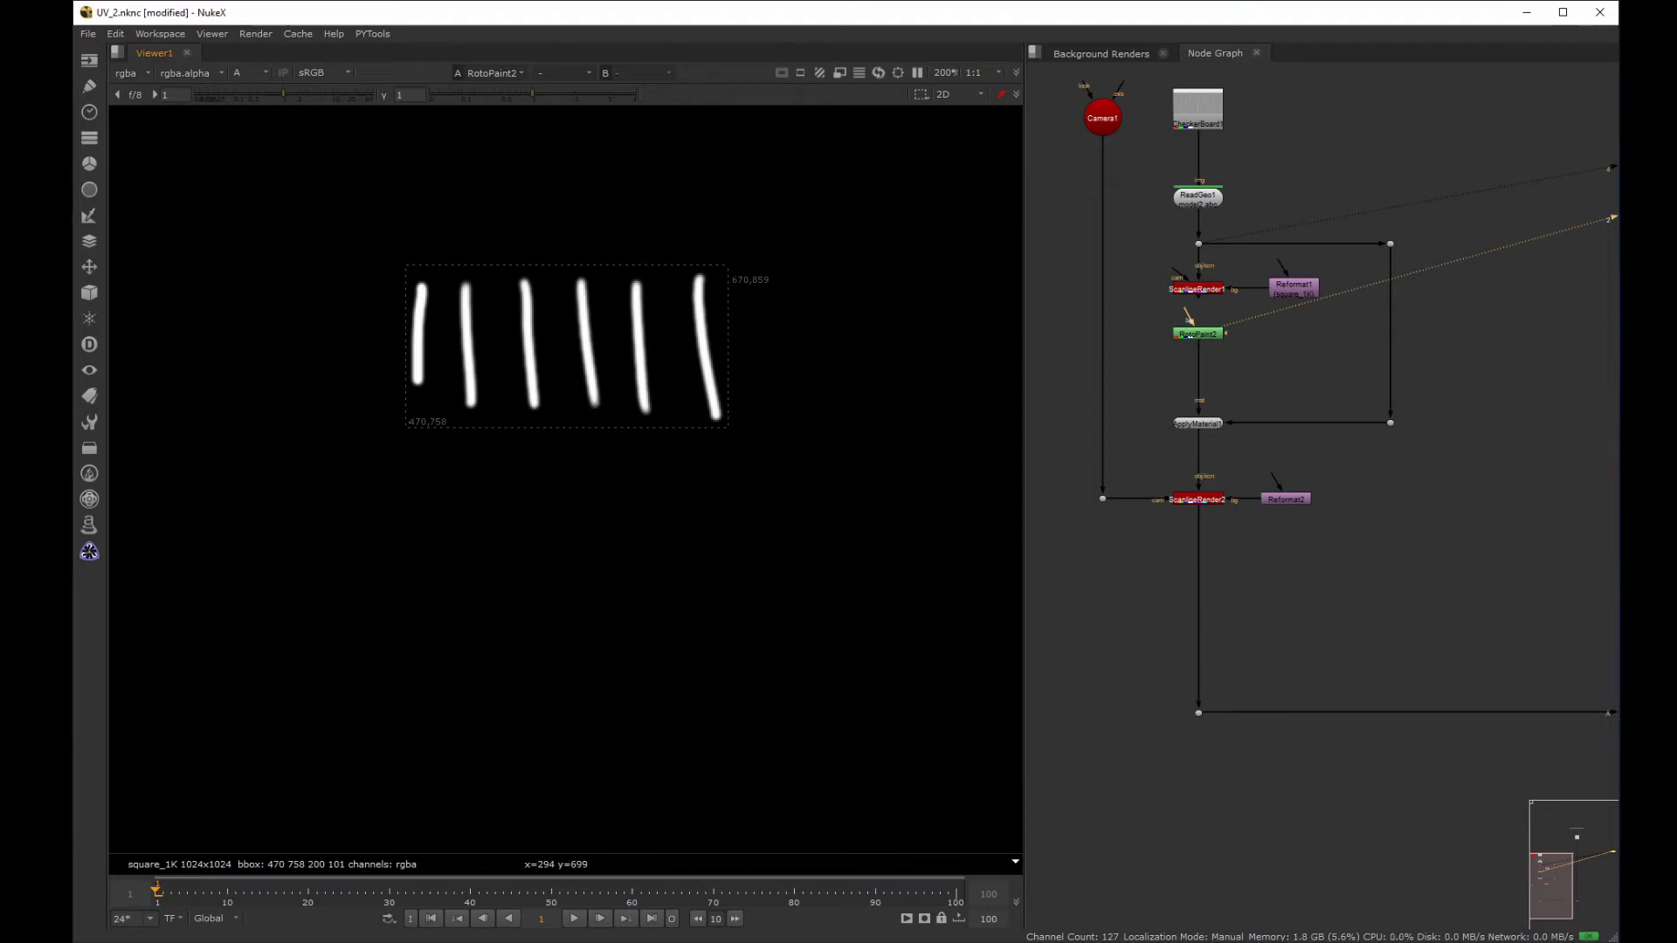
# Move the RotoPaint2 branch aside and insert a Copy node after it, fed from ScanlineRender1 through a dot.
pyautogui.moveTo(1158, 335); pyautogui.dragTo(1329, 690)
pyautogui.moveTo(1211, 498); pyautogui.dragTo(1302, 513)
pyautogui.click(1231, 382)
pyautogui.press('k')
pyautogui.moveTo(1213, 351); pyautogui.dragTo(1199, 290)
pyautogui.moveTo(1225, 372); pyautogui.dragTo(1293, 378)
pyautogui.keyDown('ctrl'); pyautogui.moveTo(1232, 335); pyautogui.dragTo(1202, 376); pyautogui.keyUp('ctrl')
pyautogui.click(1175, 273)
# Align the nodes around the Copy and move the downstream nodes lower to make room beneath it.
pyautogui.scroll(-3, 1218, 349)
pyautogui.moveTo(1217, 349); pyautogui.dragTo(1160, 272, button='middle')
pyautogui.moveTo(1169, 305); pyautogui.dragTo(1205, 344)
pyautogui.moveTo(1321, 326); pyautogui.dragTo(1076, 389)
pyautogui.moveTo(1207, 345); pyautogui.dragTo(1210, 371)
# Insert a Premult node between the Copy and ApplyMaterial1 nodes and align it in the branch.
pyautogui.click(1222, 327)
pyautogui.press('Tab')
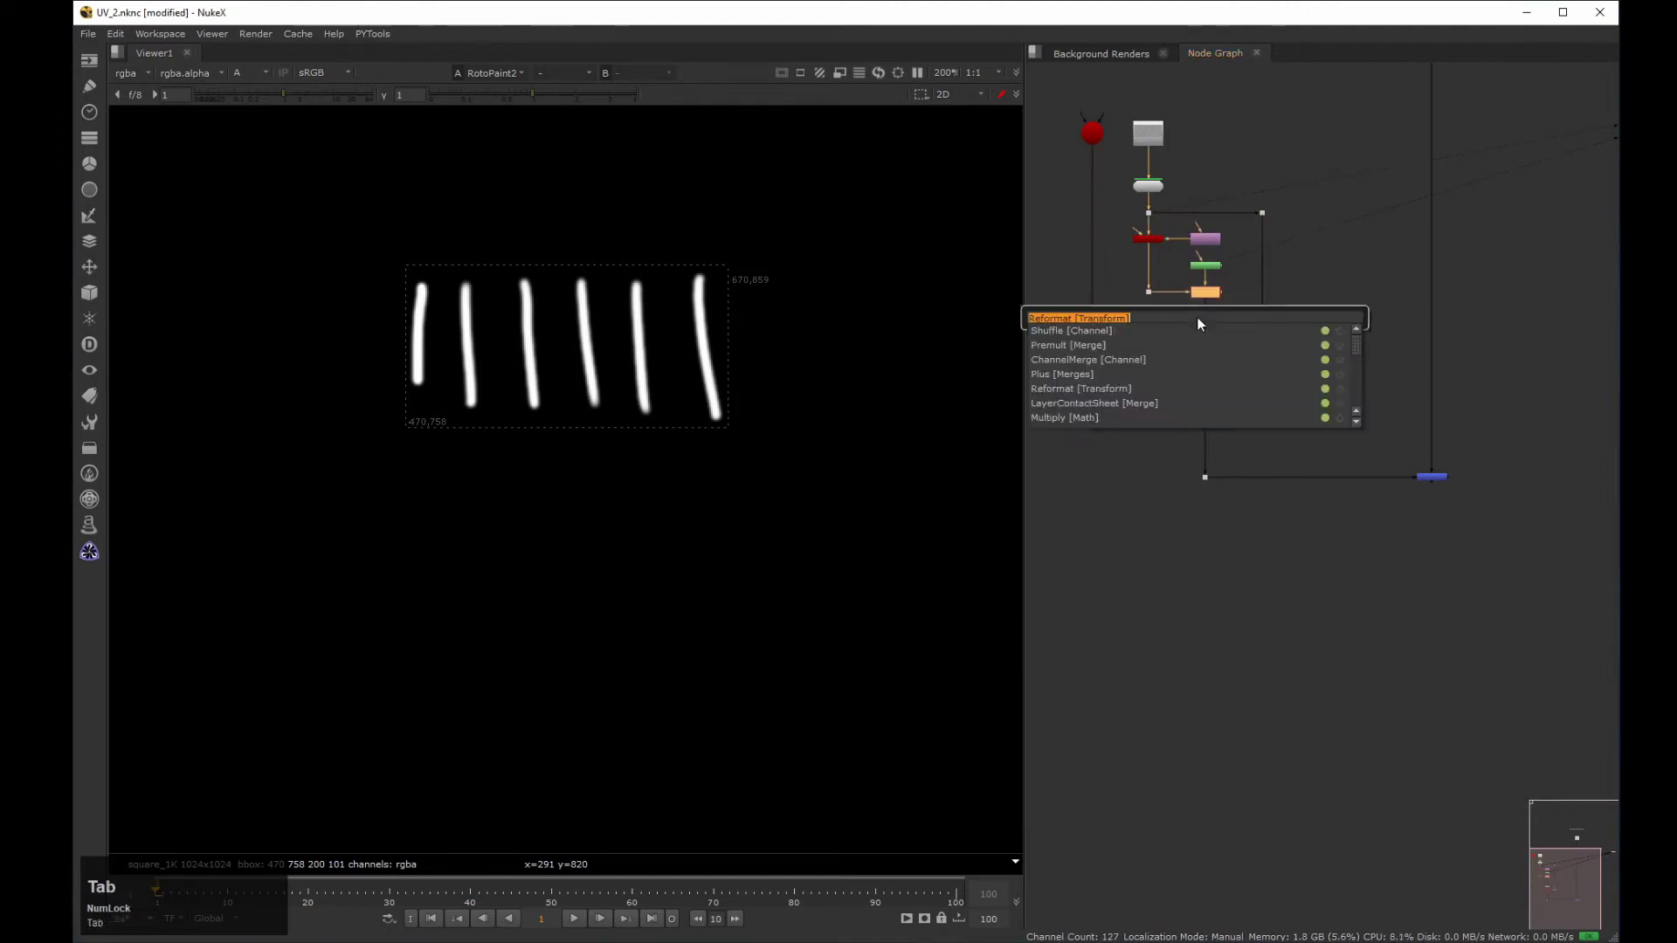
pyautogui.press('Return')
pyautogui.click(1136, 562)
pyautogui.moveTo(1186, 306)
pyautogui.mouseDown()
pyautogui.moveTo(1136, 256)
pyautogui.moveTo(1207, 315)
pyautogui.mouseUp()
pyautogui.moveTo(1261, 411); pyautogui.dragTo(1237, 395, button='middle')
# View the Merge in RGB to examine the painted pipe over the character.
pyautogui.click(1406, 461)
pyautogui.press('2')
pyautogui.press('a')
pyautogui.moveTo(559, 820); pyautogui.dragTo(730, 427, button='middle')
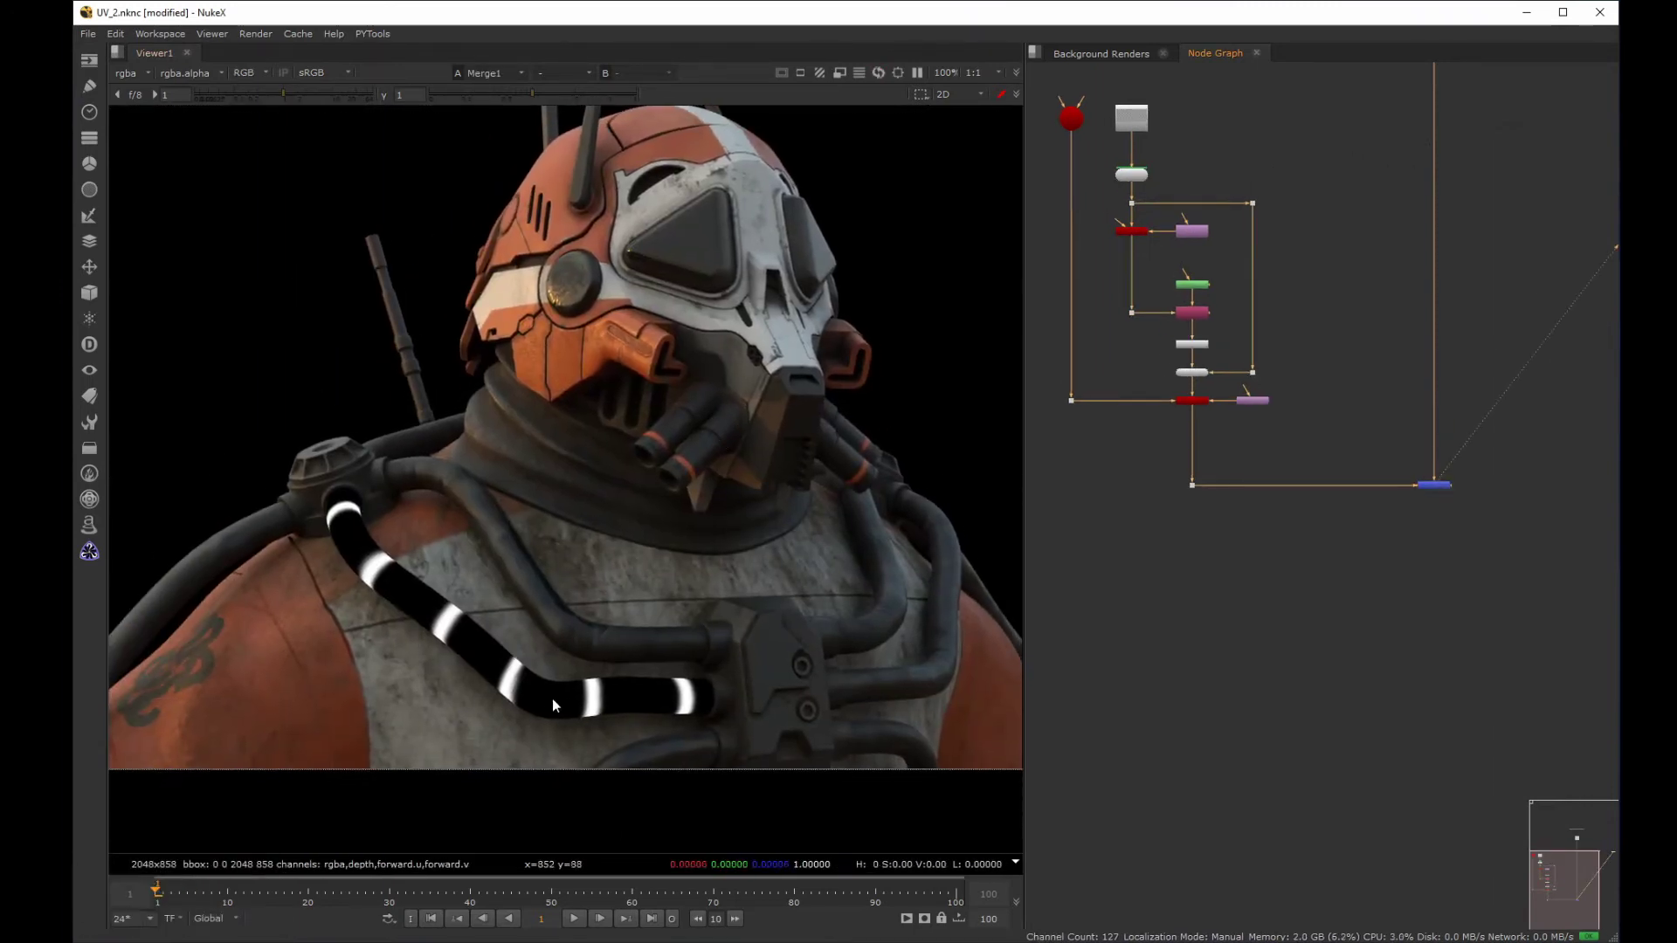
# View the dot feeding the Merge and compare its alpha and RGB channels.
pyautogui.moveTo(1265, 438); pyautogui.dragTo(1133, 541)
pyautogui.press('1')
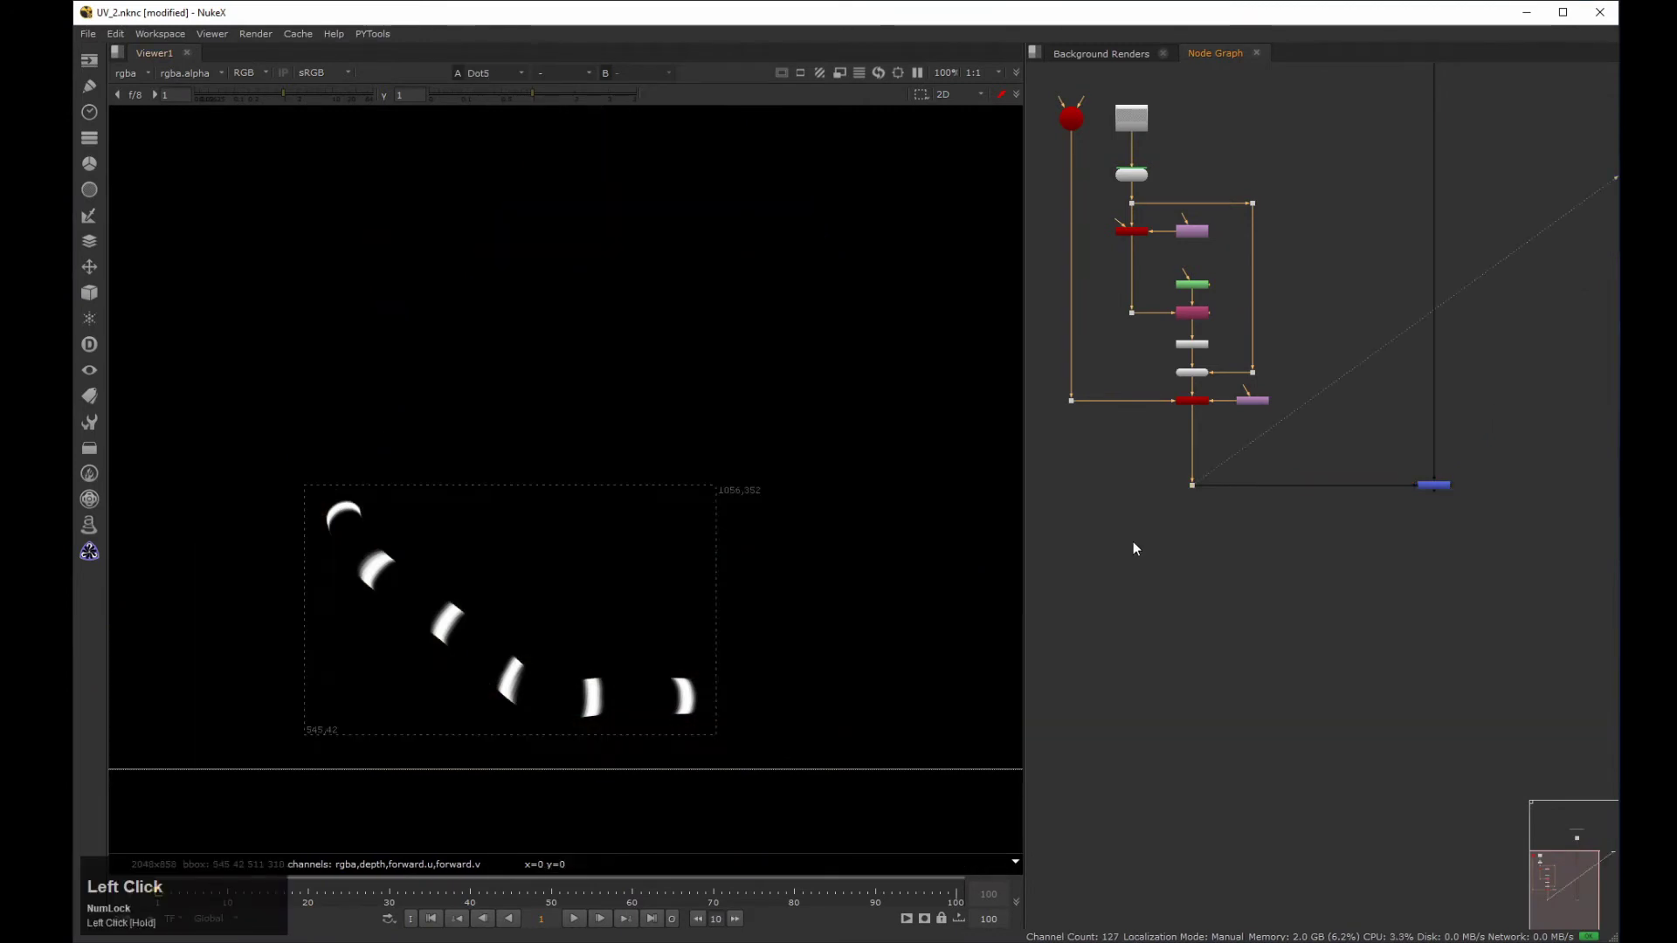
pyautogui.press('a')
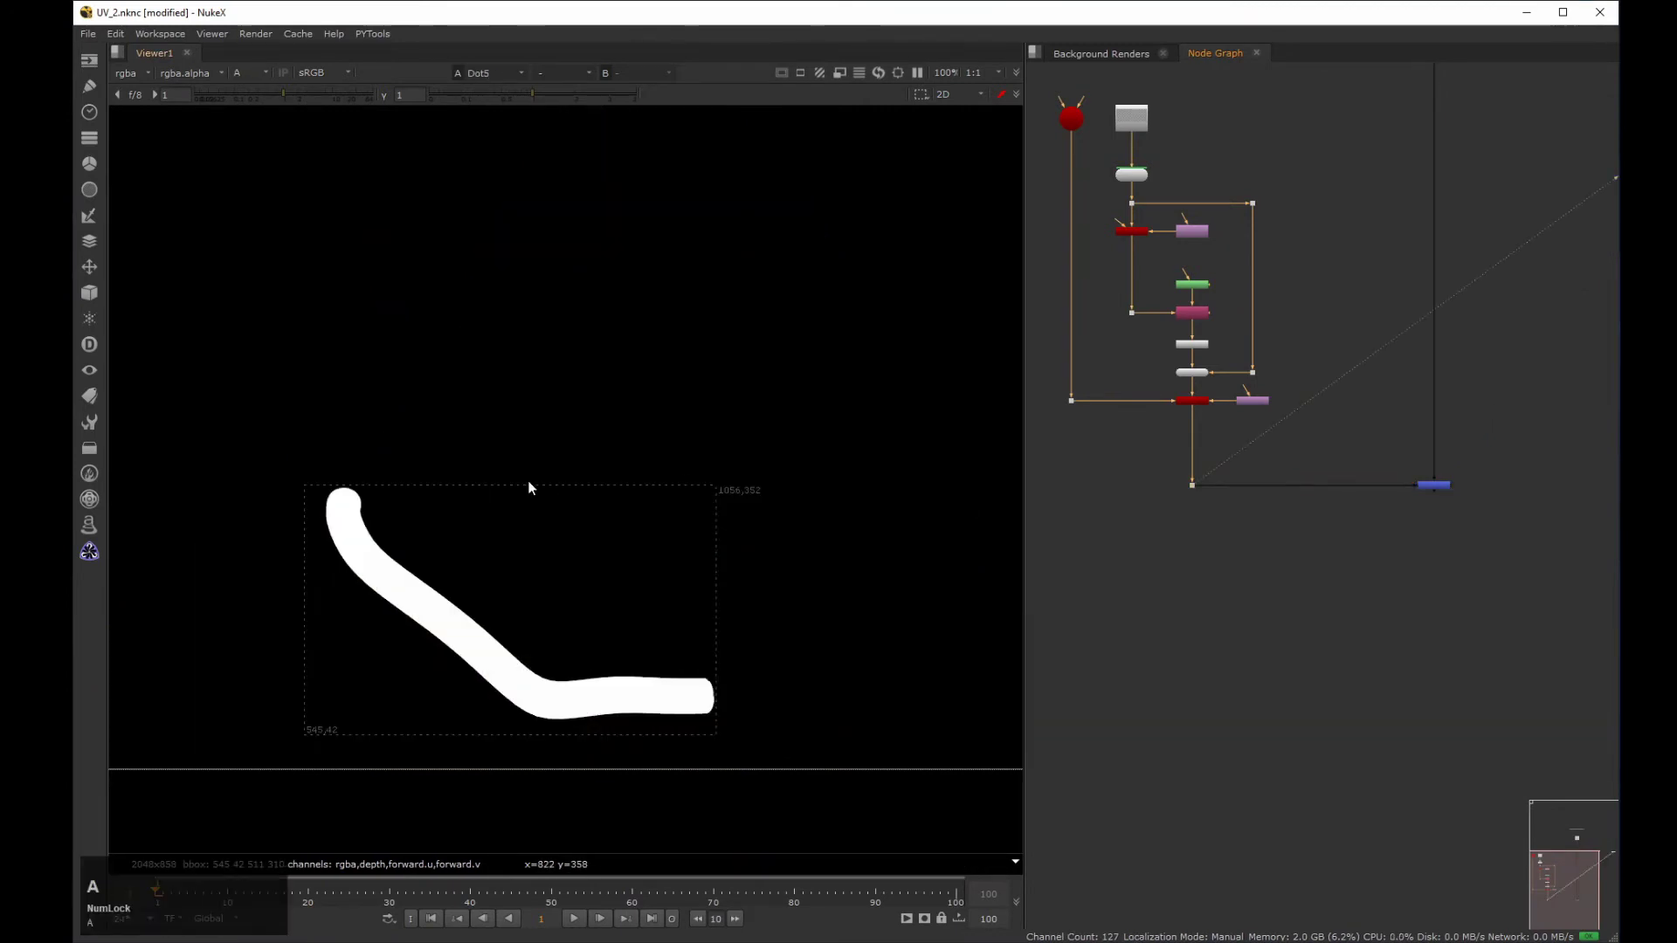
pyautogui.press('a')
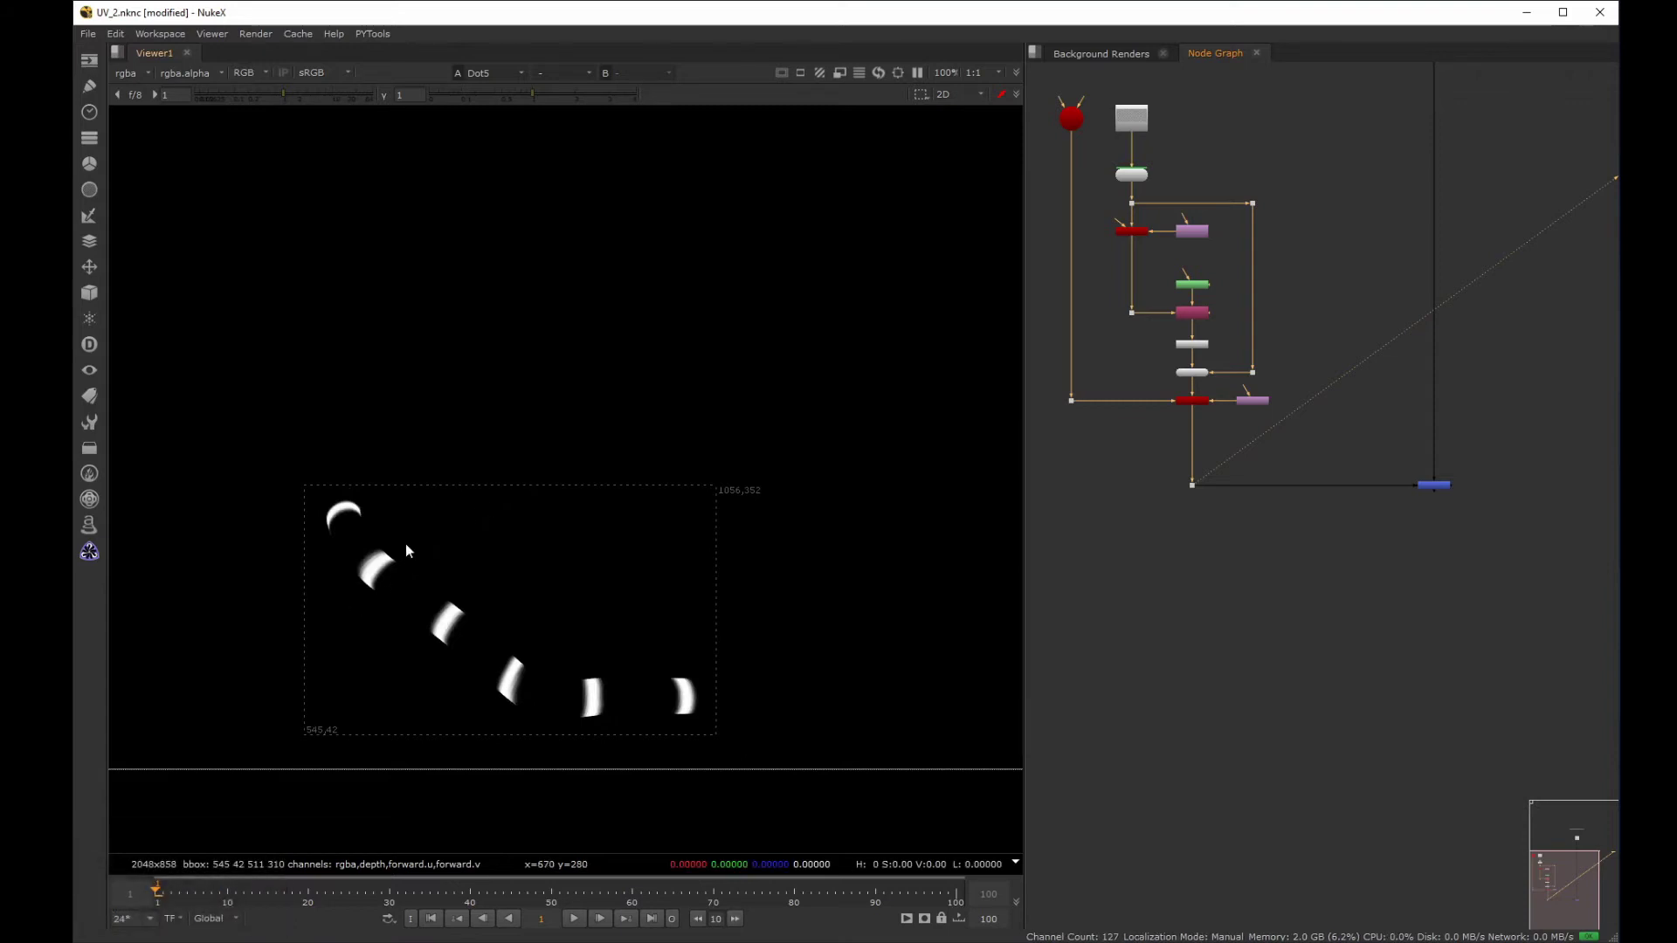
# Insert a Shuffle node below ScanlineRender2 and route rgba.red into rgba.alpha.
pyautogui.moveTo(1181, 438); pyautogui.dragTo(1221, 384)
pyautogui.press('Tab')
pyautogui.write('shuffl')
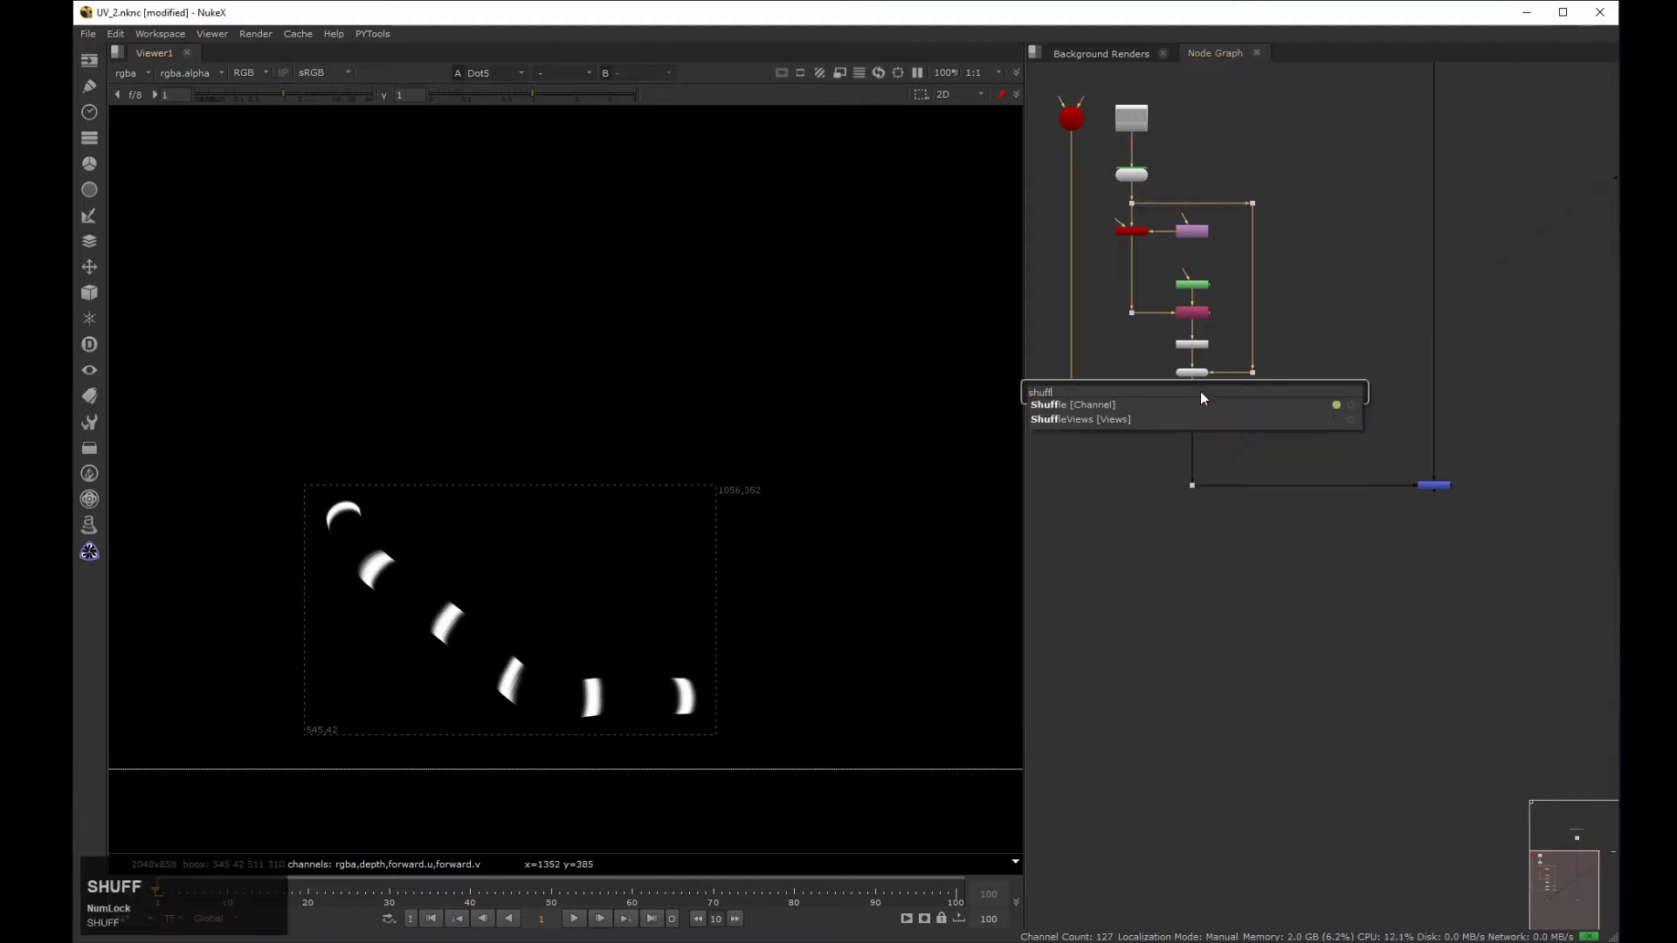
pyautogui.press('Return')
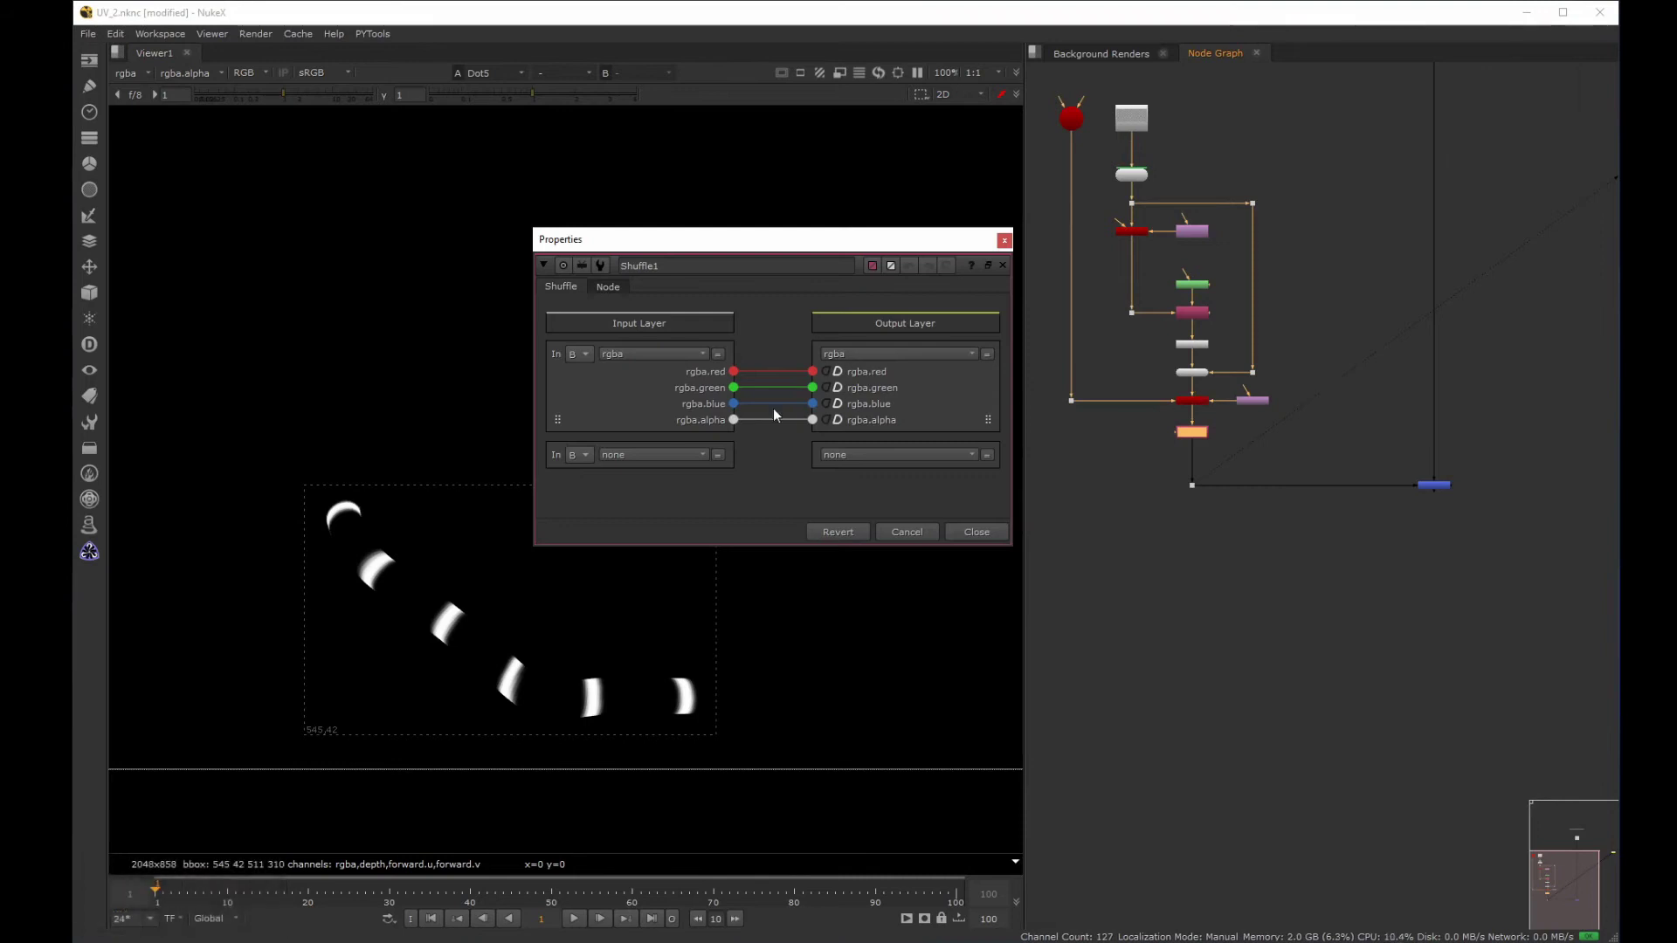
pyautogui.moveTo(733, 371); pyautogui.dragTo(812, 420)
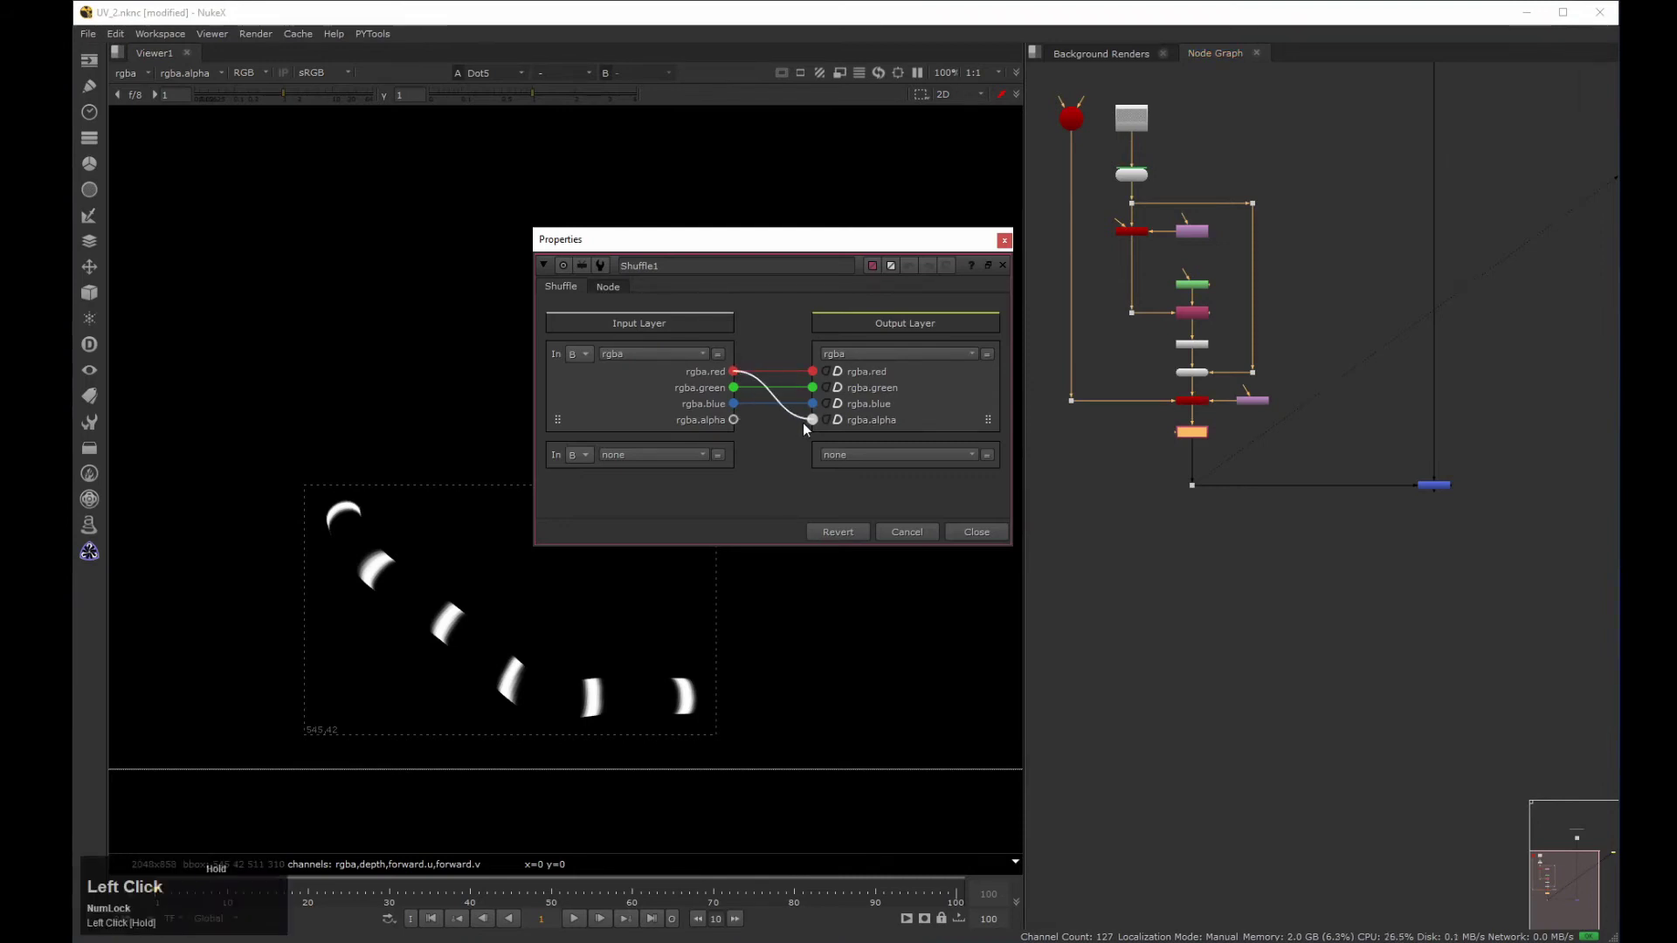
pyautogui.click(1004, 240)
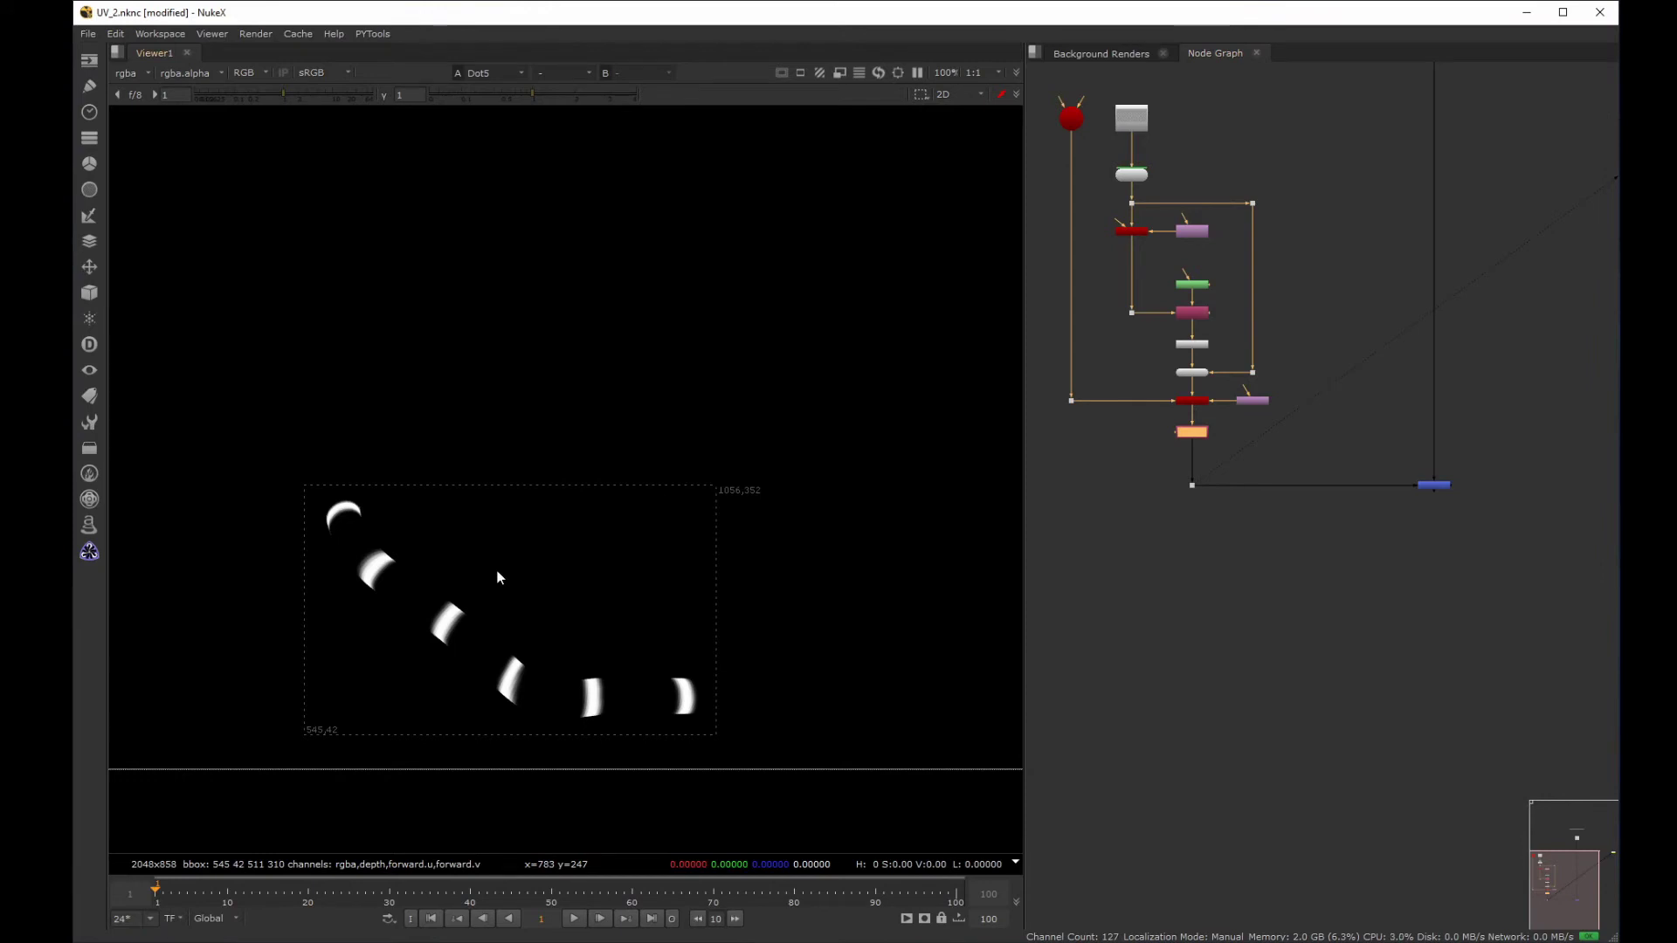
# View the Merge to examine the shuffled stripes over the character.
pyautogui.press('a')
pyautogui.press('a')
pyautogui.moveTo(1584, 427); pyautogui.dragTo(1331, 571)
pyautogui.press('2')
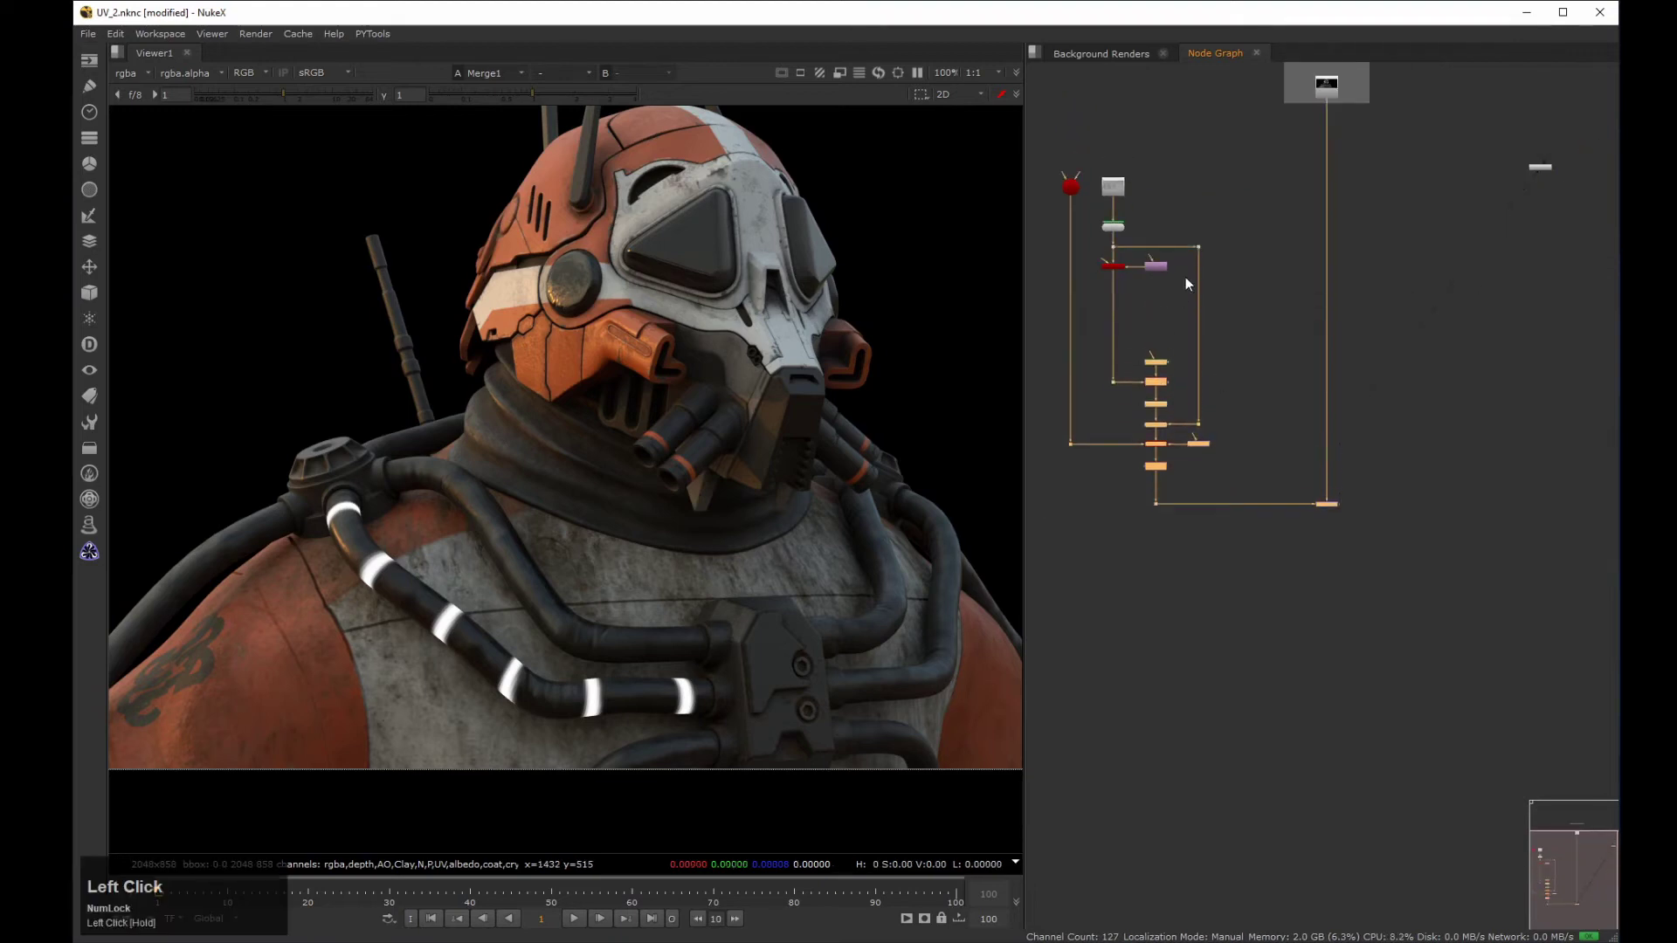
# Move ScanlineRender1 lower and add a corner dot on its background connection beneath Reformat1.
pyautogui.click(1111, 269)
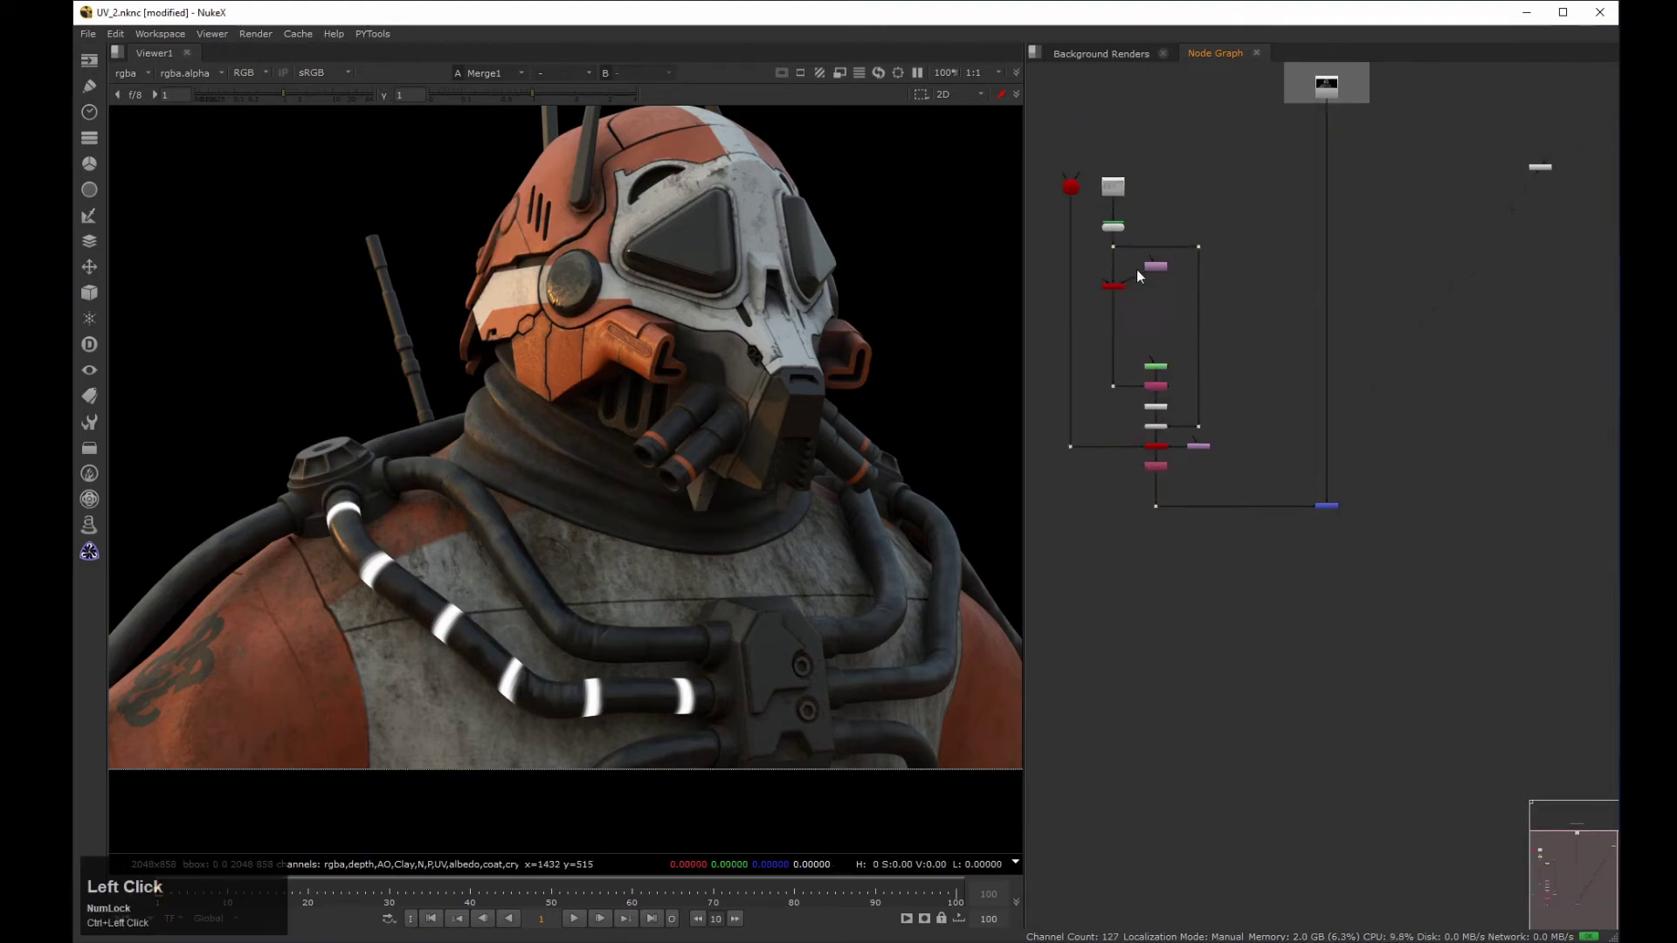
pyautogui.keyDown('ctrl'); pyautogui.click(1144, 285); pyautogui.keyUp('ctrl')
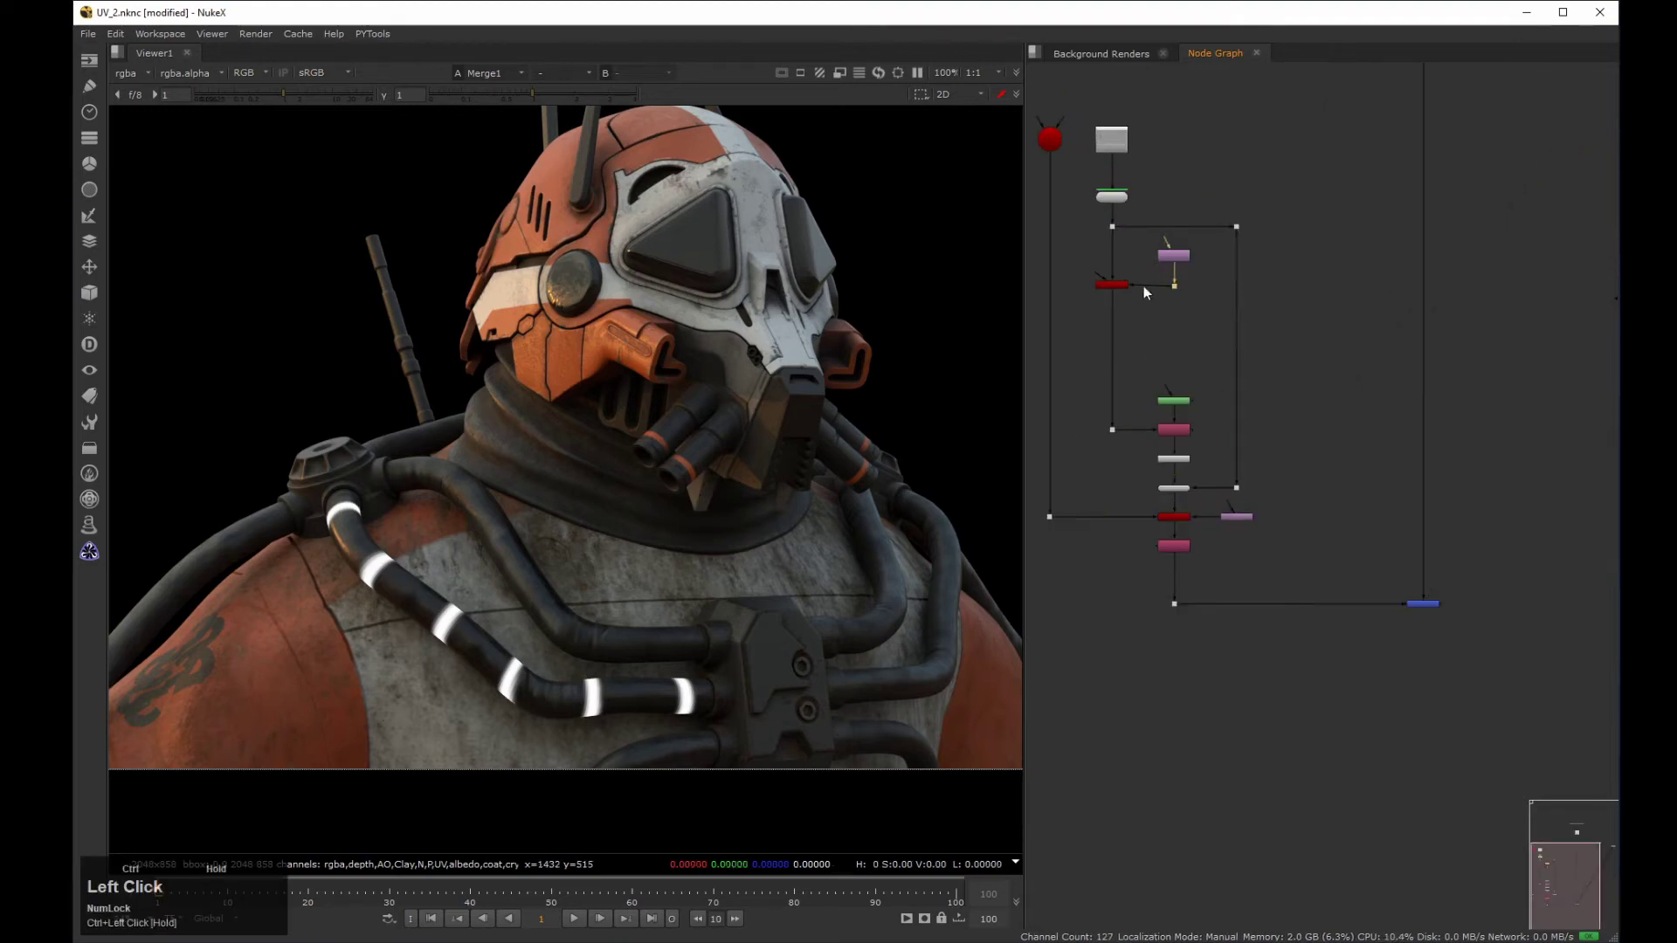
pyautogui.scroll(3, 1150, 271)
# Insert a Reformat node of type scale between Reformat1 and the dot beneath it.
pyautogui.press('Tab')
pyautogui.write('refor')
pyautogui.press('Return')
pyautogui.moveTo(776, 244); pyautogui.dragTo(760, 279)
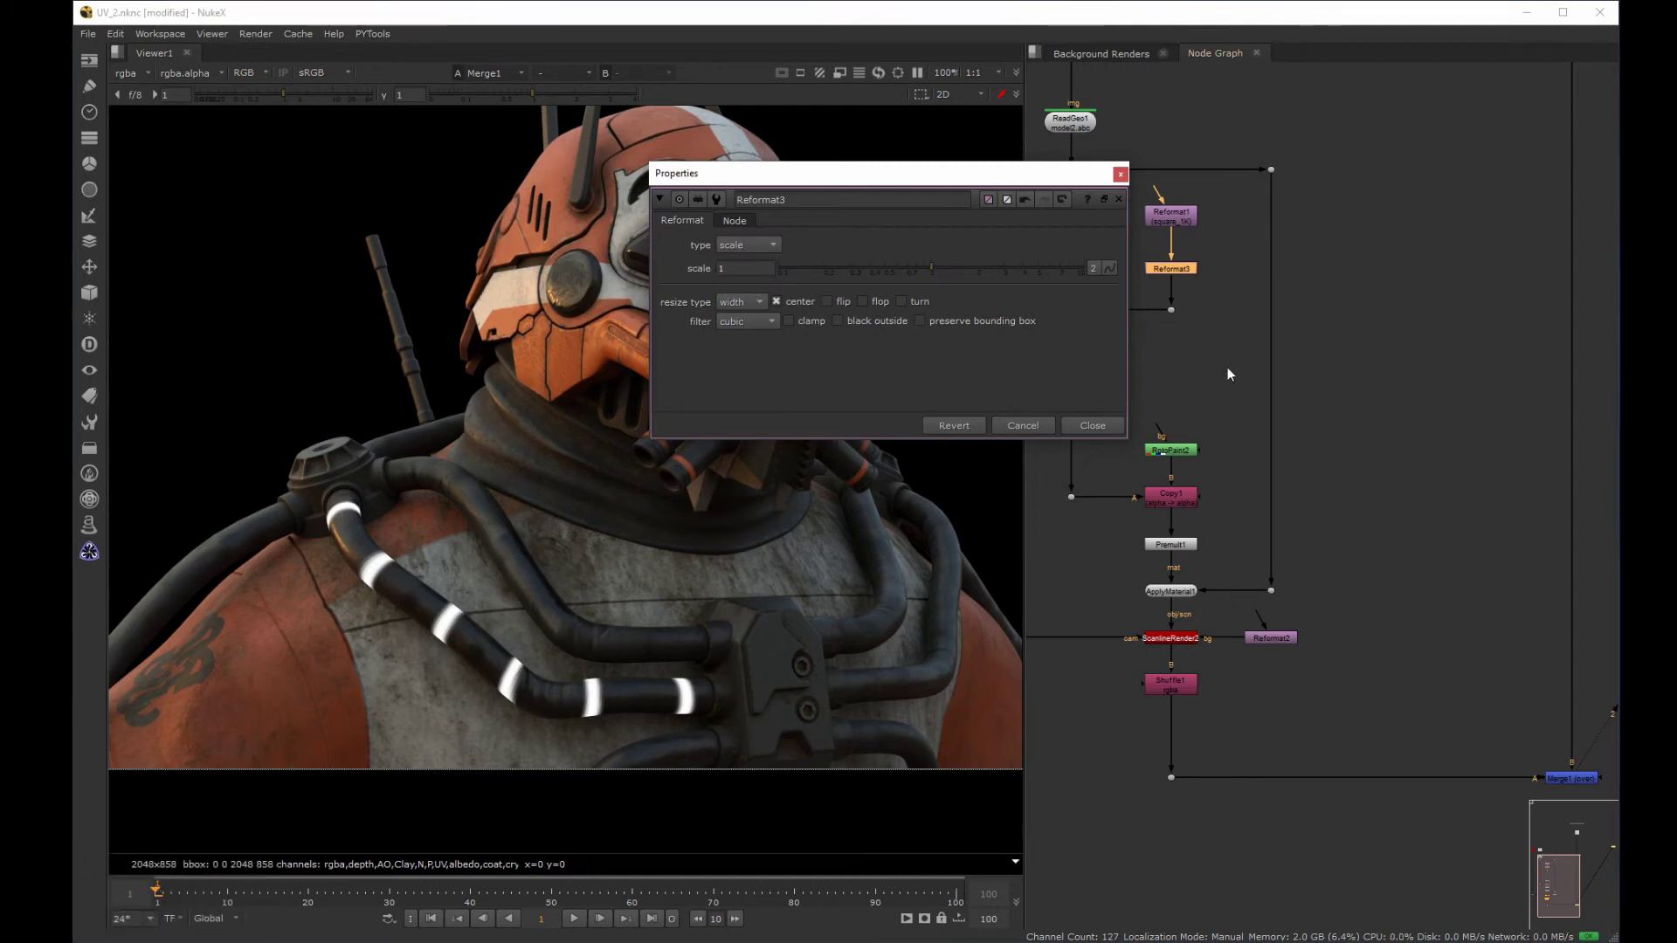
pyautogui.click(1113, 423)
# Clone the scale Reformat and insert the clone between RotoPaint2 and Copy1.
pyautogui.moveTo(1161, 345); pyautogui.dragTo(1224, 281, button='middle')
pyautogui.click(1161, 227)
pyautogui.hotkey('alt', 'k')
pyautogui.moveTo(1336, 235)
pyautogui.mouseDown()
pyautogui.moveTo(1383, 248)
pyautogui.moveTo(1190, 316)
pyautogui.mouseUp()
pyautogui.moveTo(1240, 386)
pyautogui.mouseDown()
pyautogui.moveTo(1243, 319)
pyautogui.moveTo(1179, 314)
pyautogui.moveTo(1231, 370)
pyautogui.mouseUp()
pyautogui.click(1256, 307)
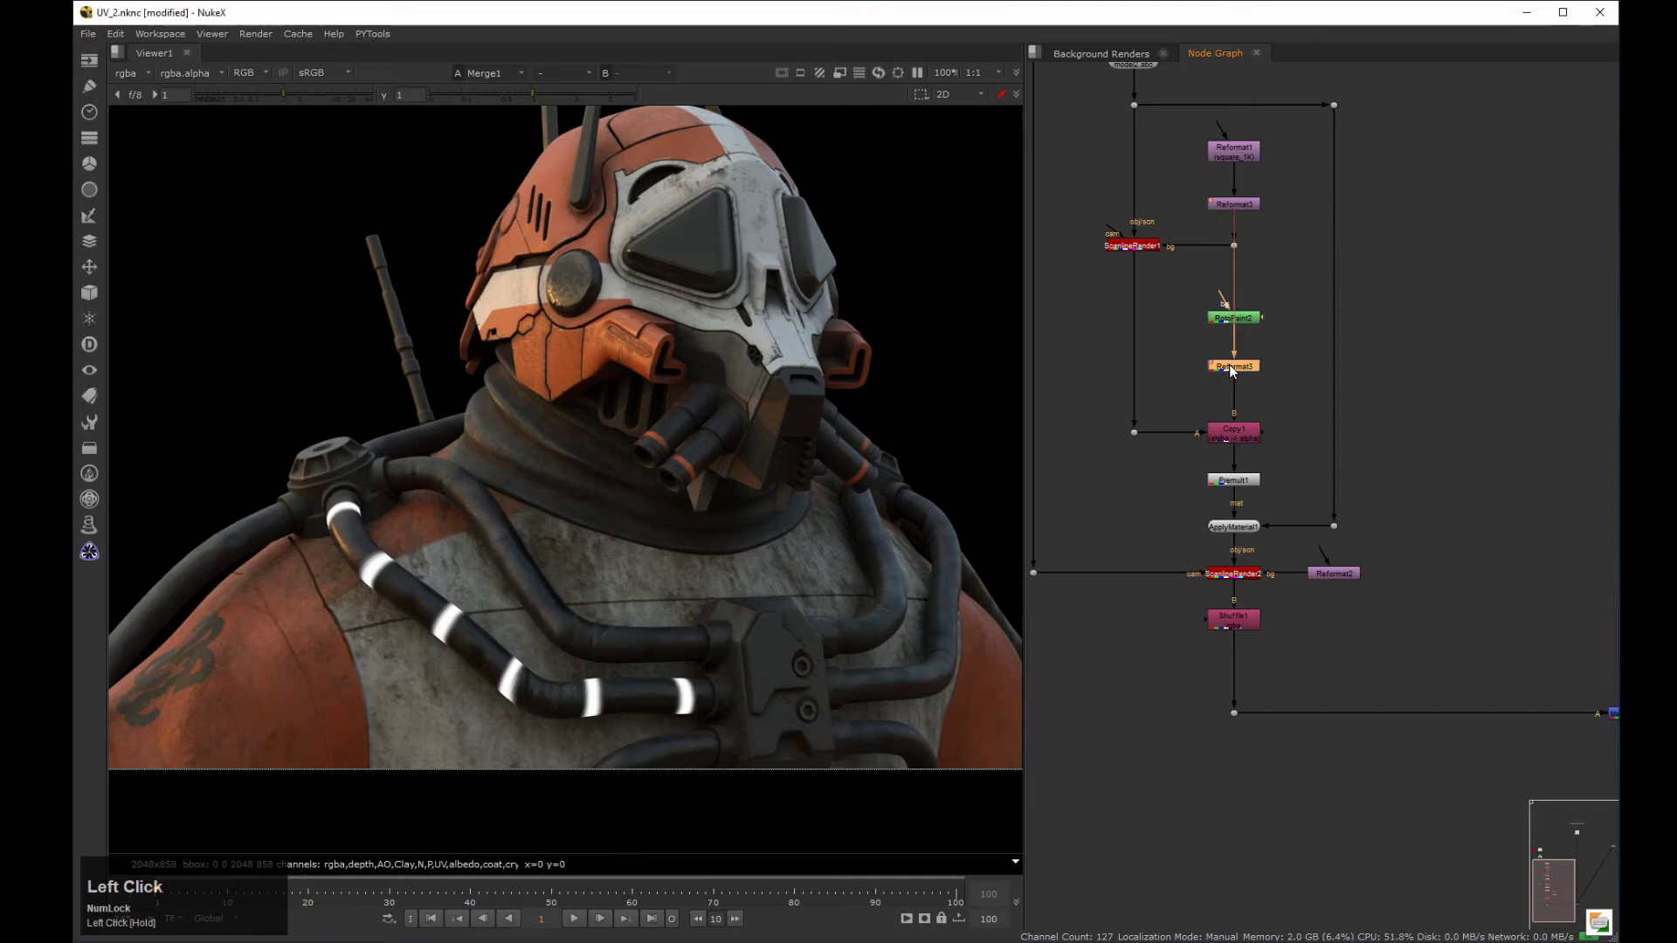
# Set the cloned Reformat's scale to 4, judging the stripe sharpness on the pipe up close.
pyautogui.moveTo(1520, 630); pyautogui.dragTo(1334, 491, button='middle')
pyautogui.click(1449, 575)
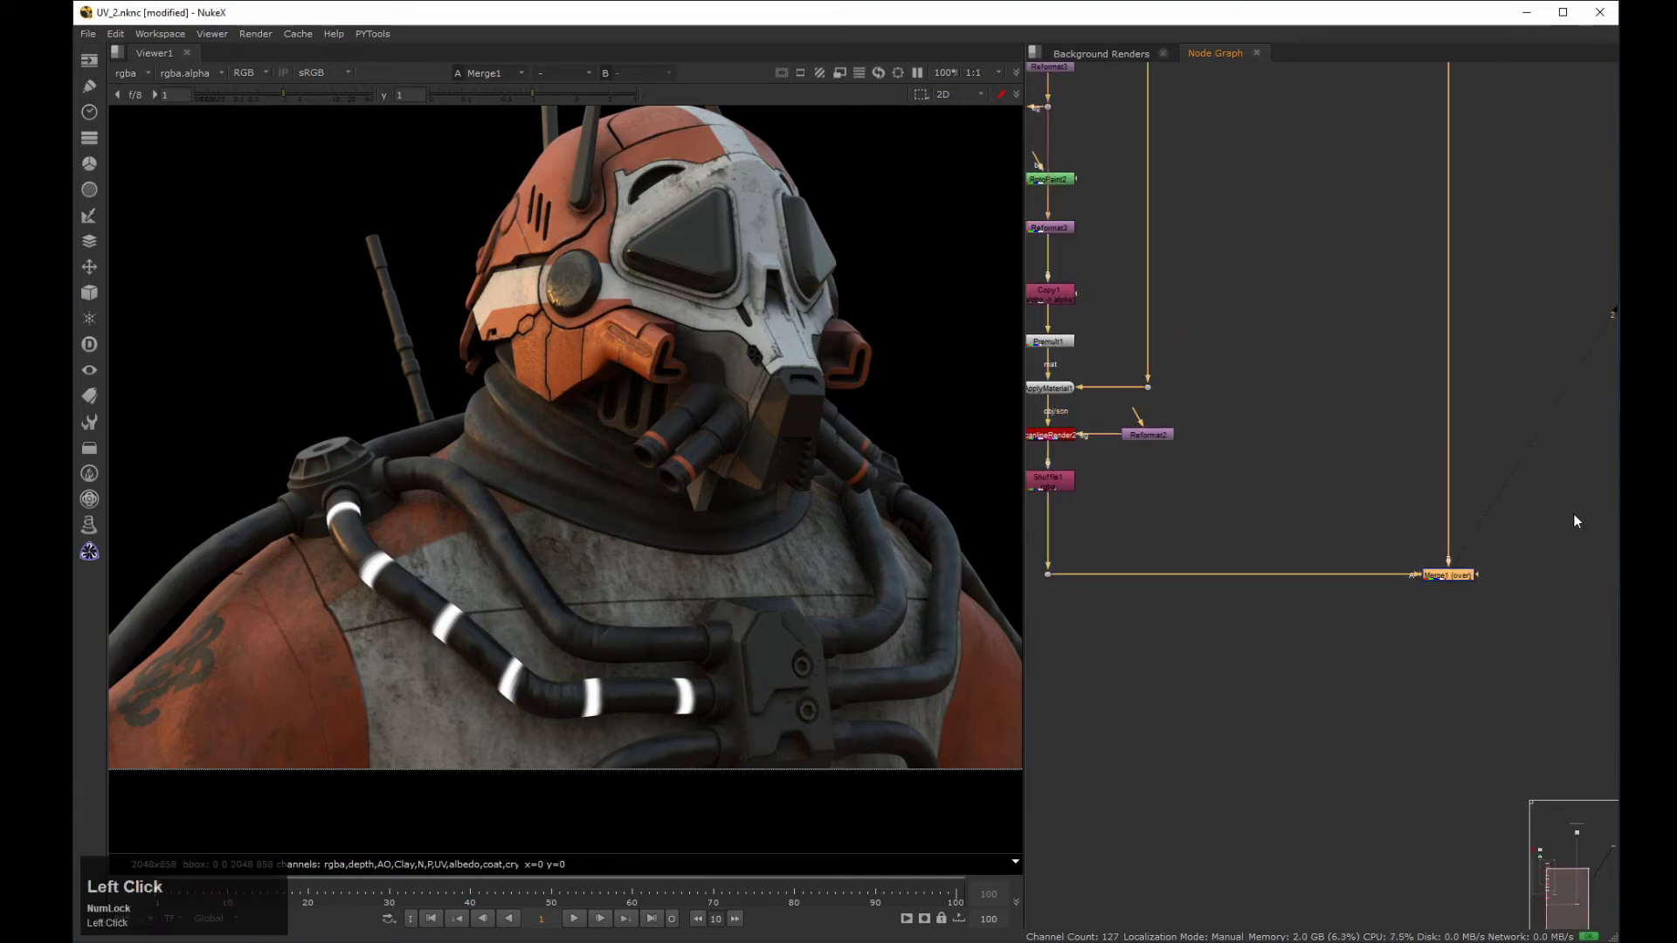
pyautogui.click(1555, 532)
pyautogui.moveTo(1182, 264); pyautogui.dragTo(1289, 340, button='middle')
pyautogui.doubleClick(1146, 299)
pyautogui.moveTo(857, 173); pyautogui.dragTo(1155, 189)
pyautogui.click(1017, 277)
pyautogui.press('Up')
pyautogui.press('Up')
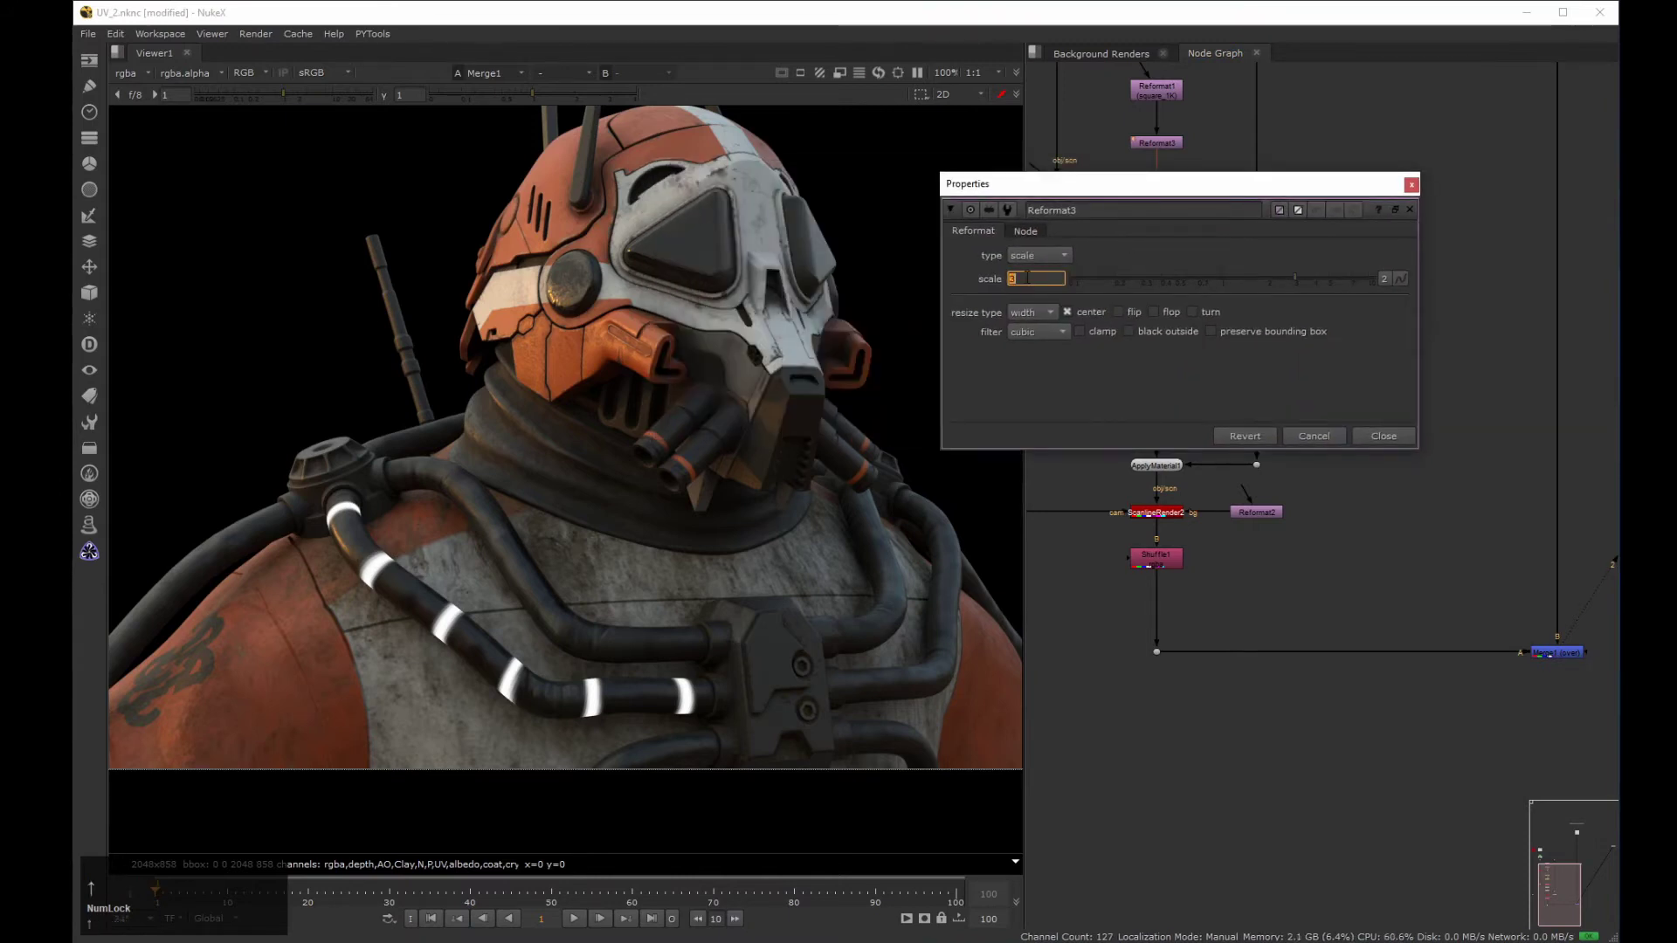
pyautogui.press('Up')
pyautogui.middleClick(501, 520)
pyautogui.moveTo(502, 520); pyautogui.dragTo(575, 537, button='middle')
pyautogui.click(1017, 279)
pyautogui.press('Down')
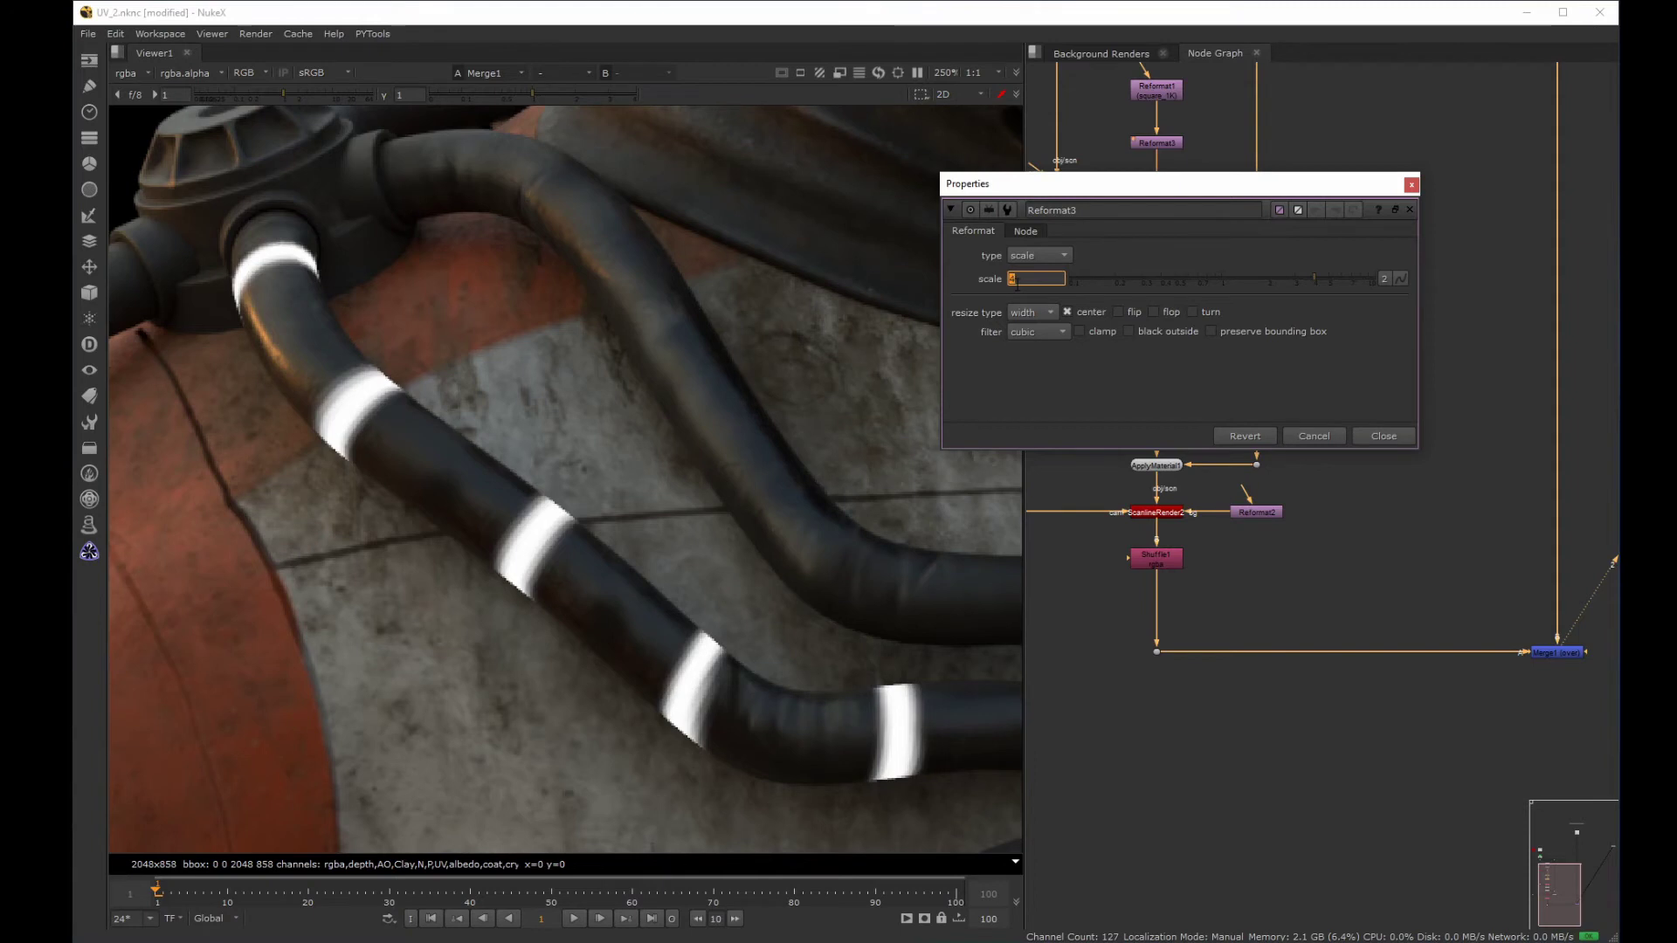
pyautogui.click(1412, 185)
# View the upscaled Reformat3 strokes and compare them with RotoPaint1, checking RotoPaint1's format.
pyautogui.moveTo(1459, 213); pyautogui.dragTo(1470, 353, button='middle')
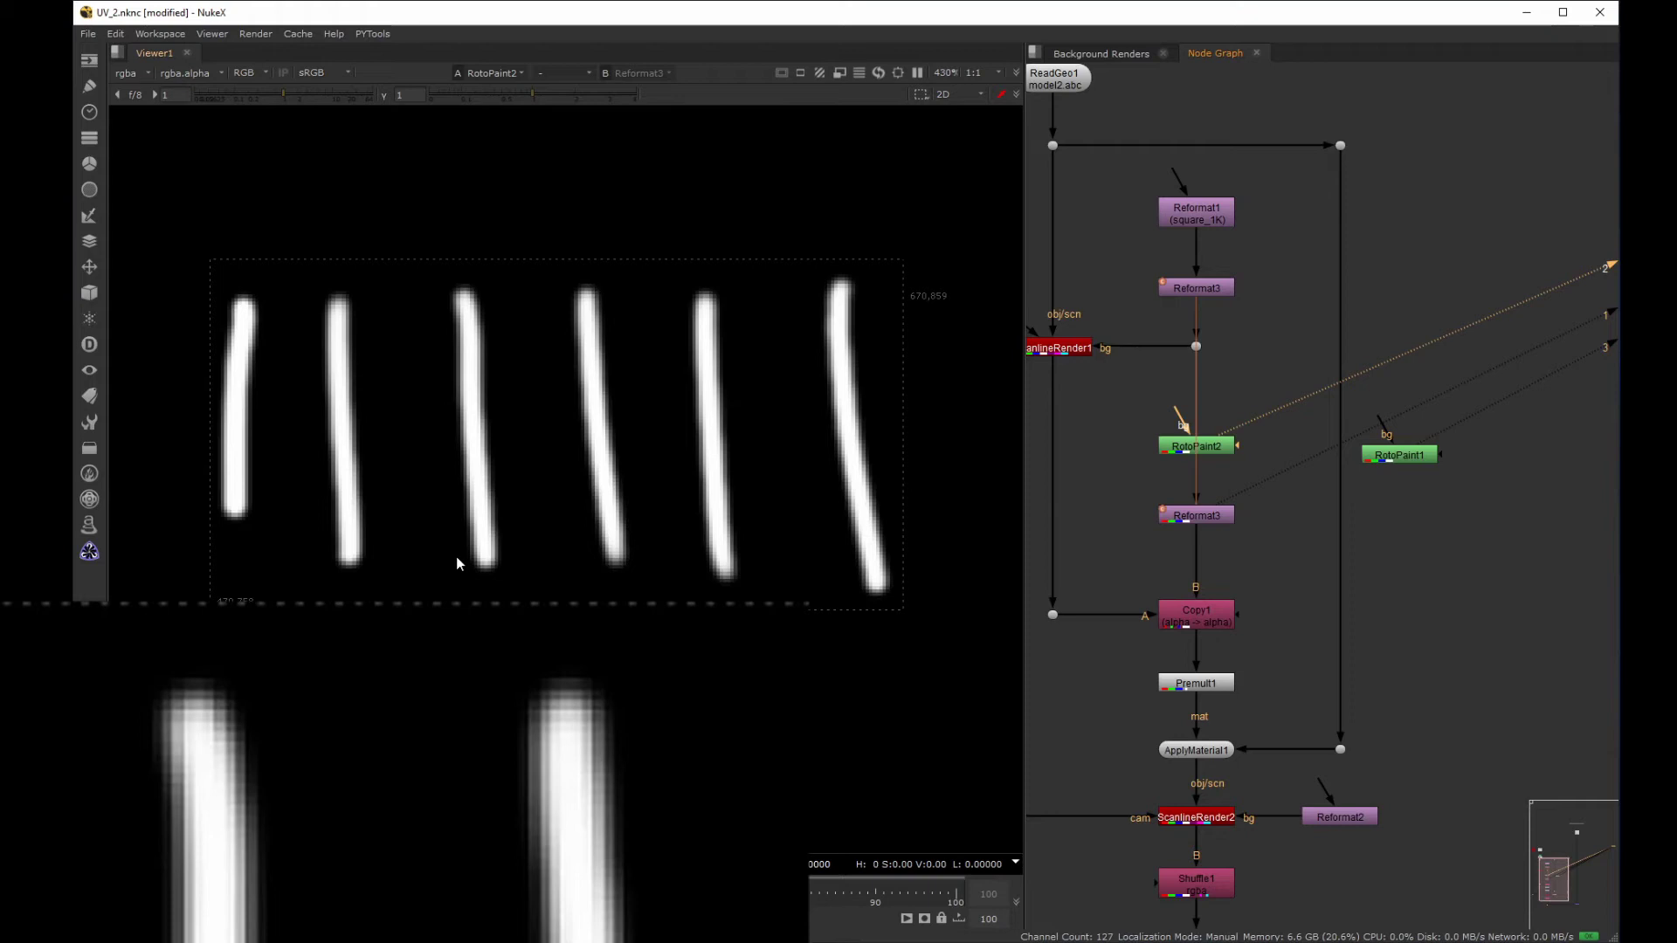
pyautogui.moveTo(1108, 479); pyautogui.dragTo(1265, 557)
pyautogui.press('2')
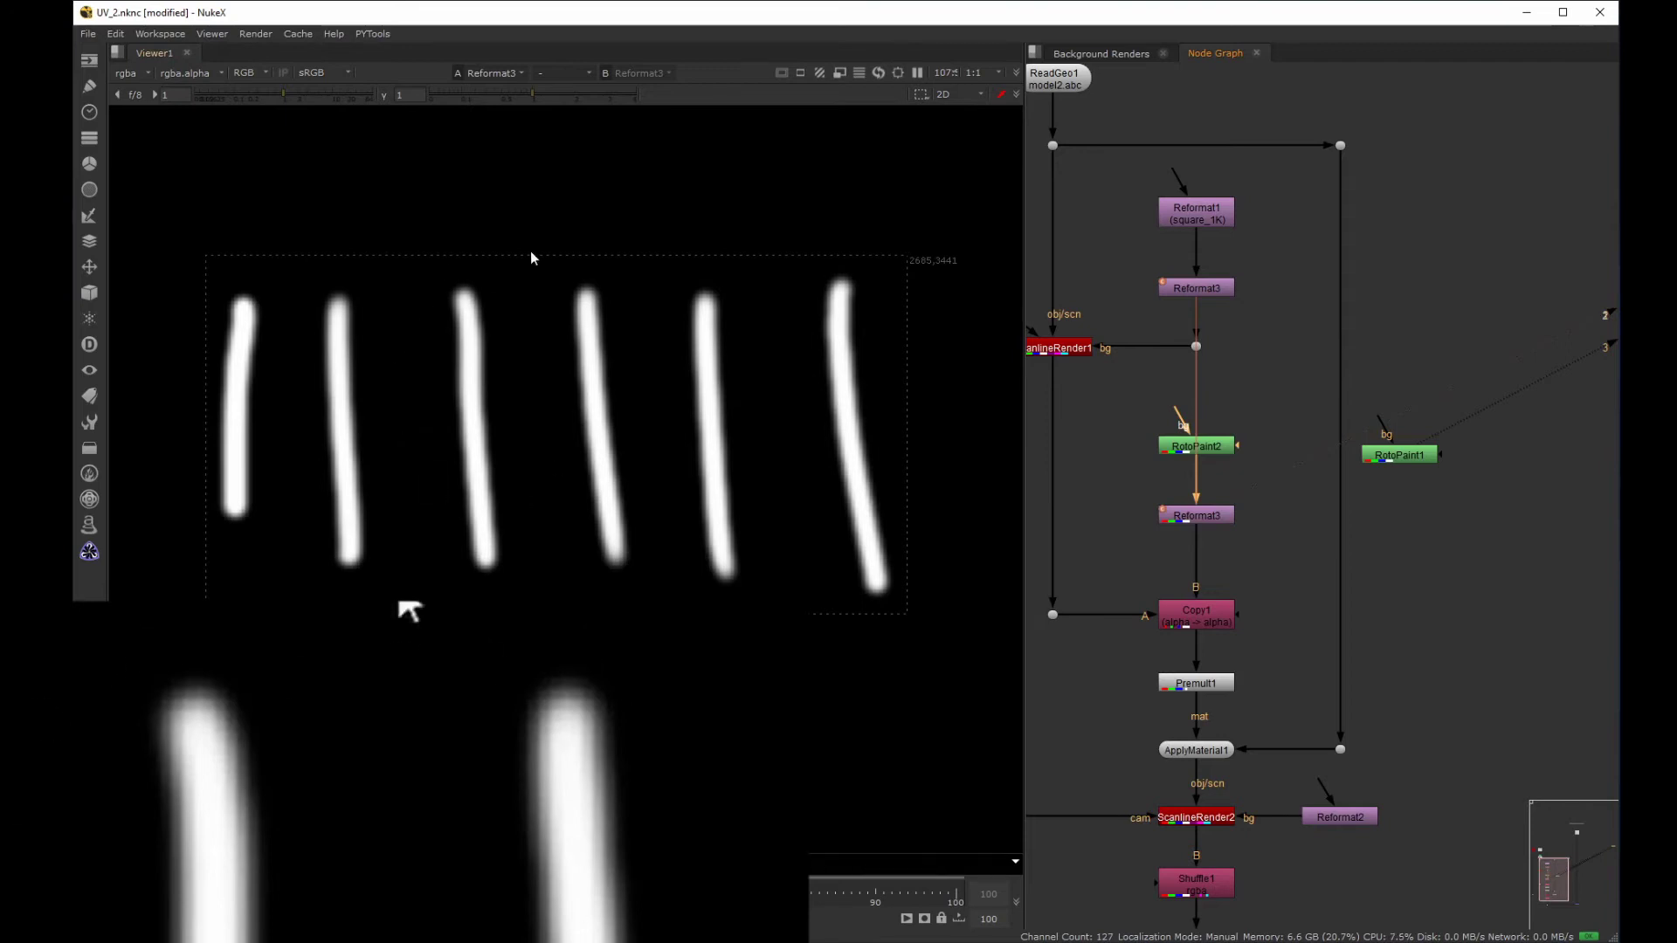
pyautogui.doubleClick(1395, 456)
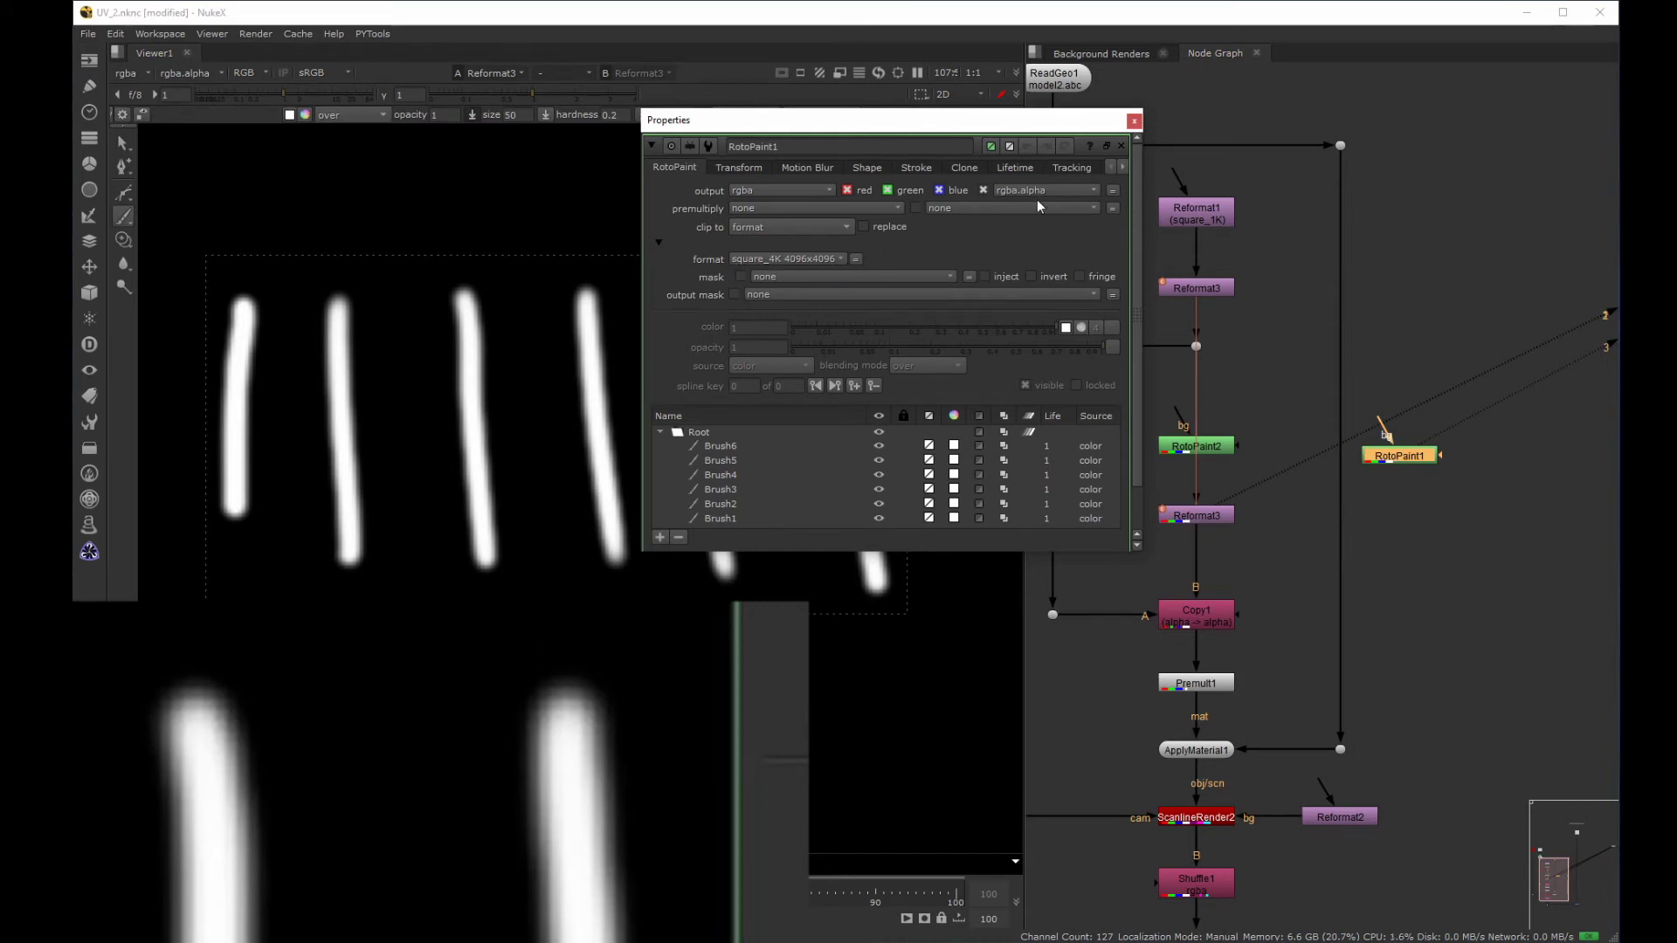
pyautogui.click(1133, 121)
pyautogui.moveTo(1375, 395); pyautogui.dragTo(1458, 520)
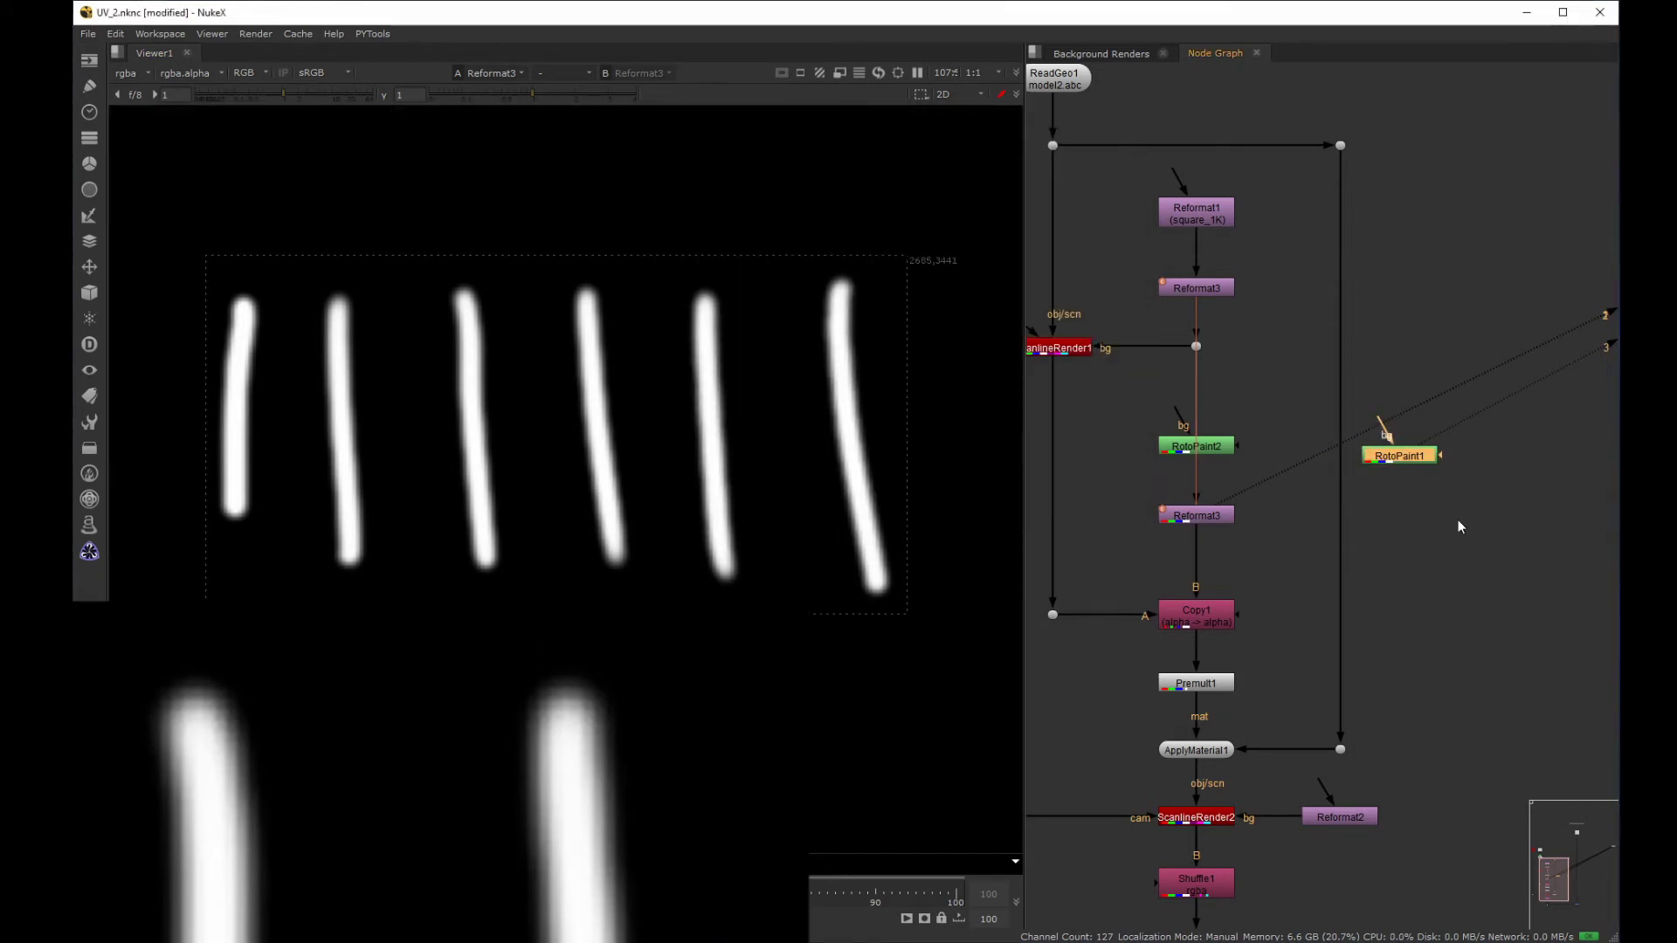
pyautogui.press('2')
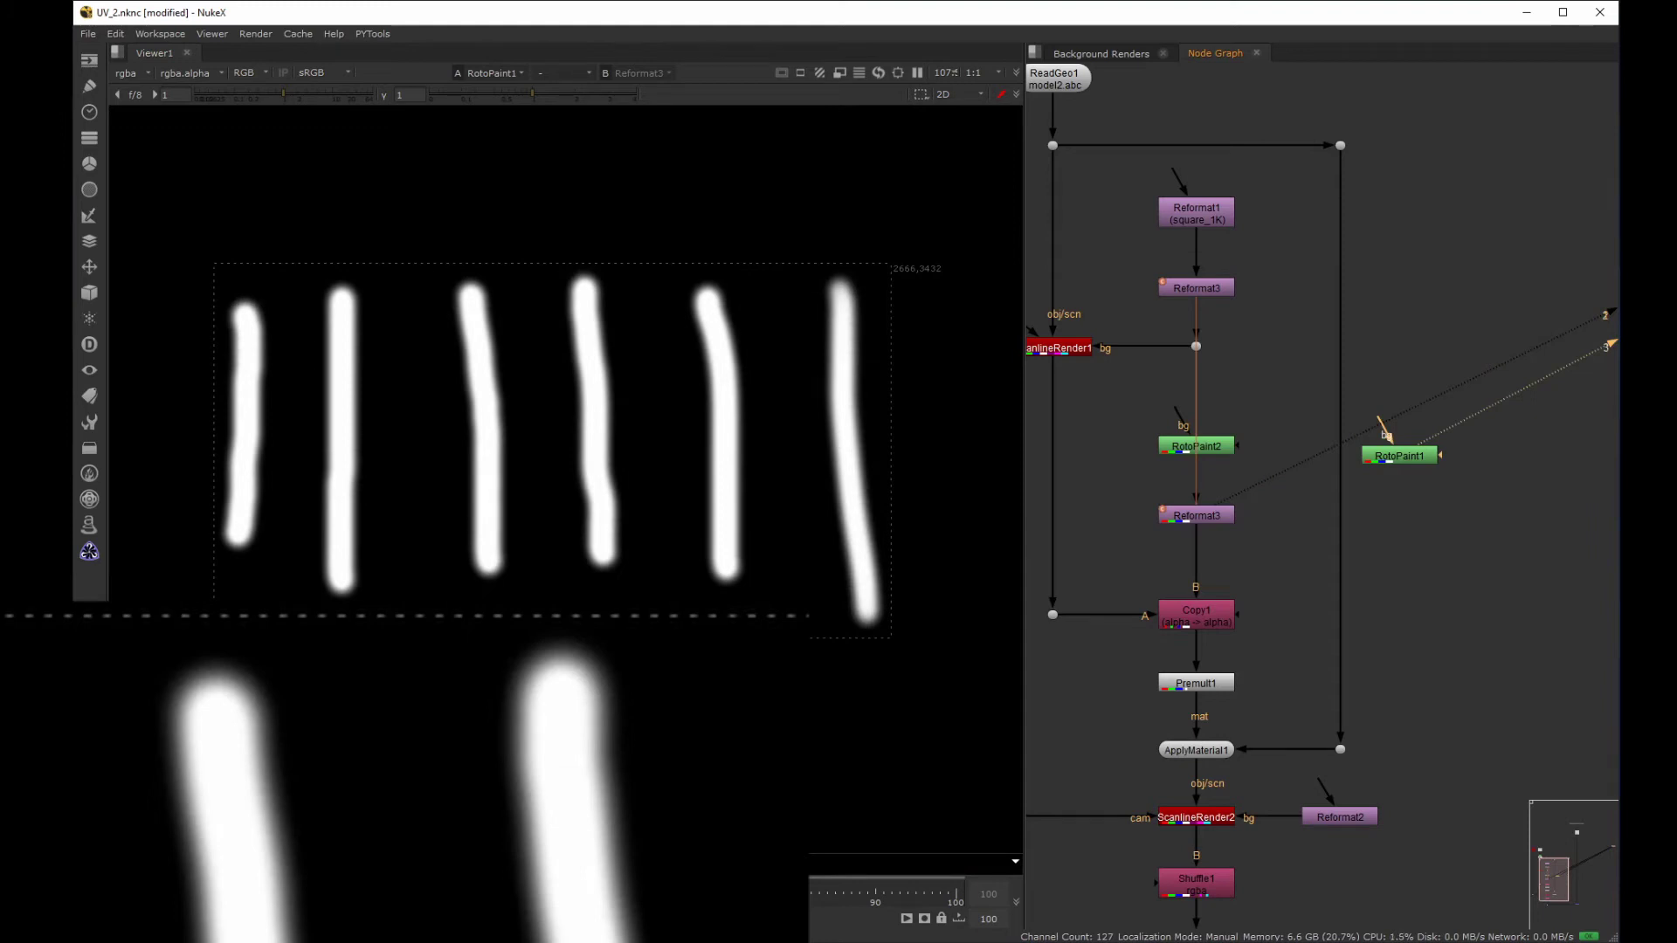
# View Reformat3 below RotoPaint2 and set its filter to Mitchell.
pyautogui.doubleClick(1196, 516)
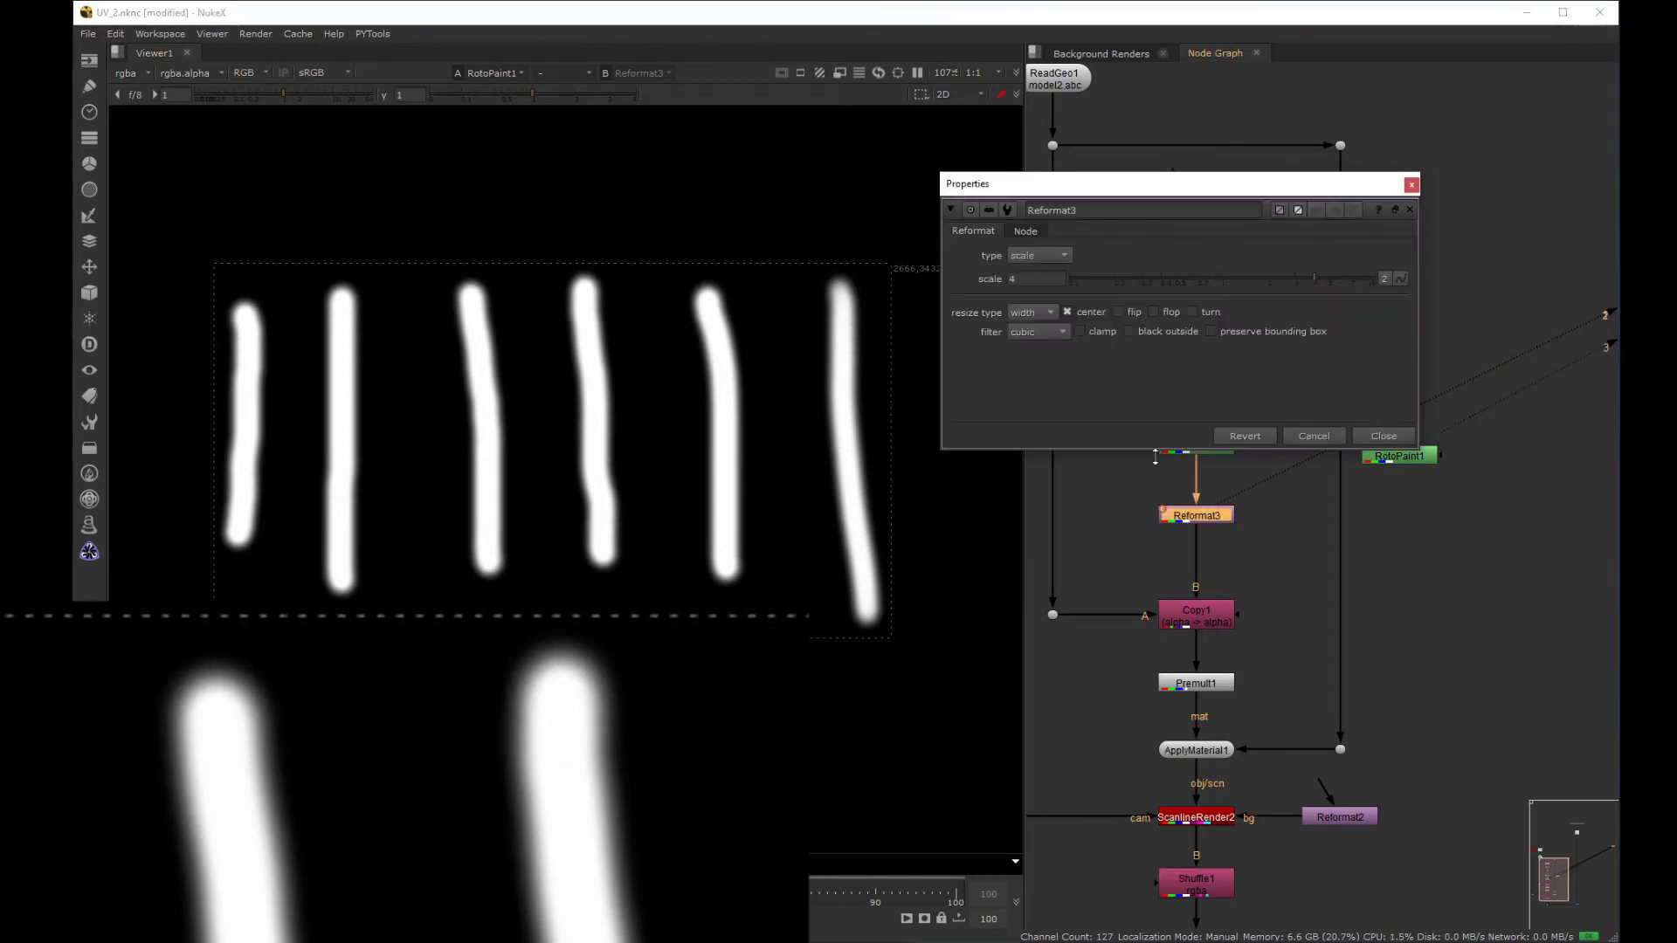
pyautogui.moveTo(1089, 191); pyautogui.dragTo(948, 142)
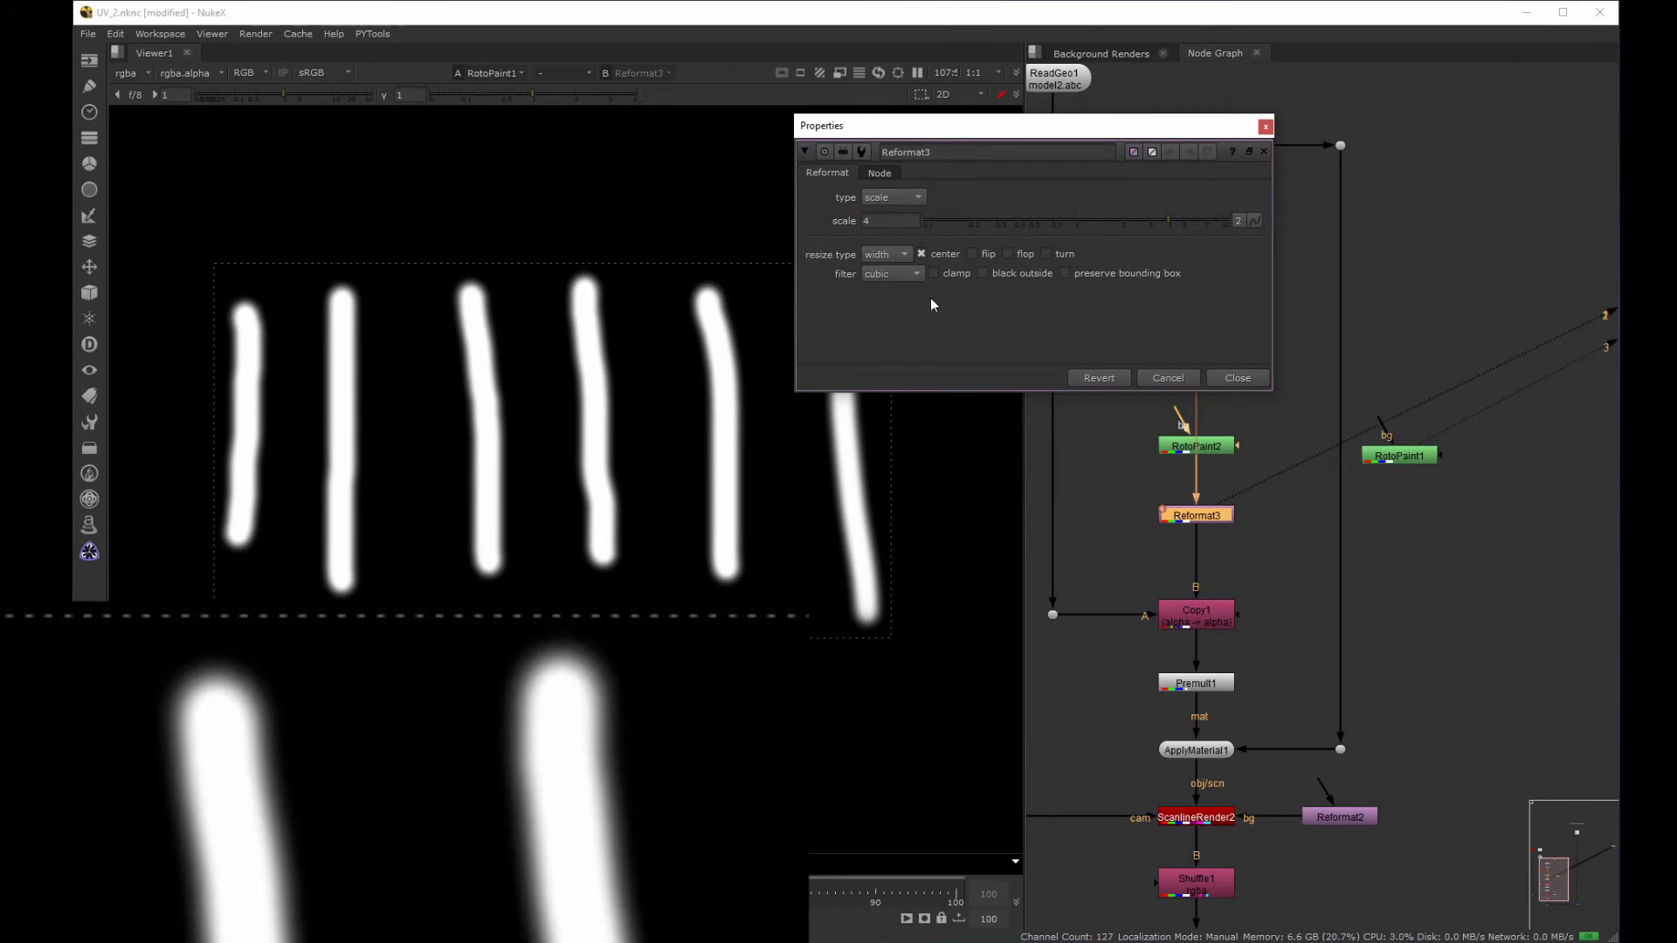
pyautogui.press('1')
pyautogui.click(1299, 573)
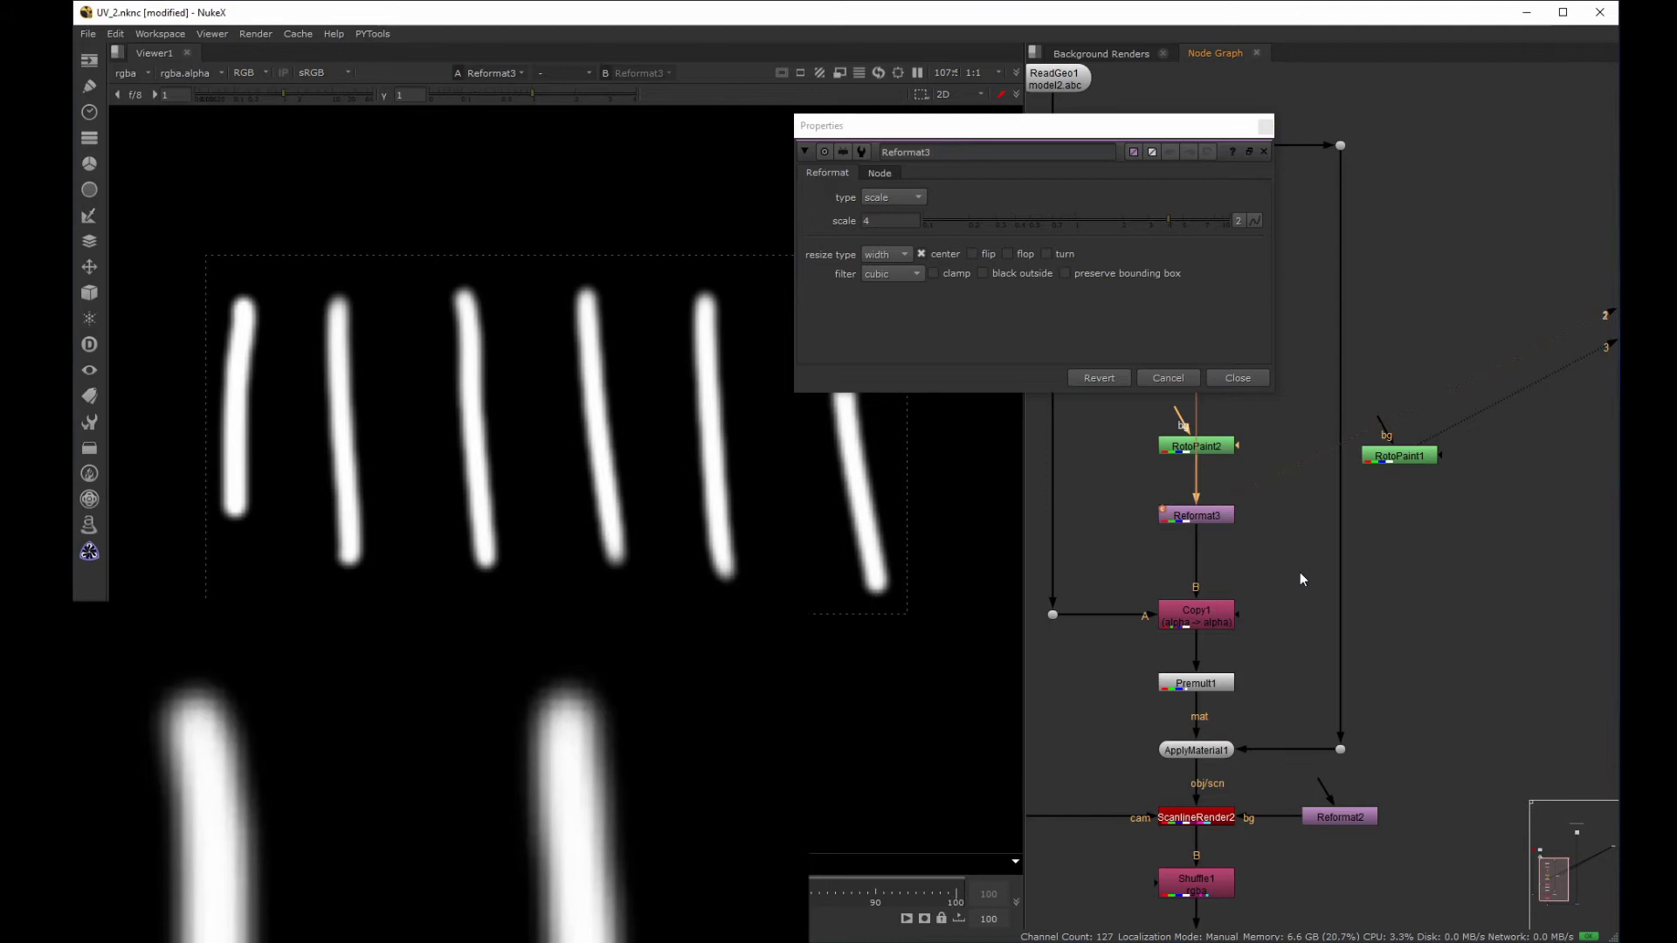
pyautogui.click(885, 273)
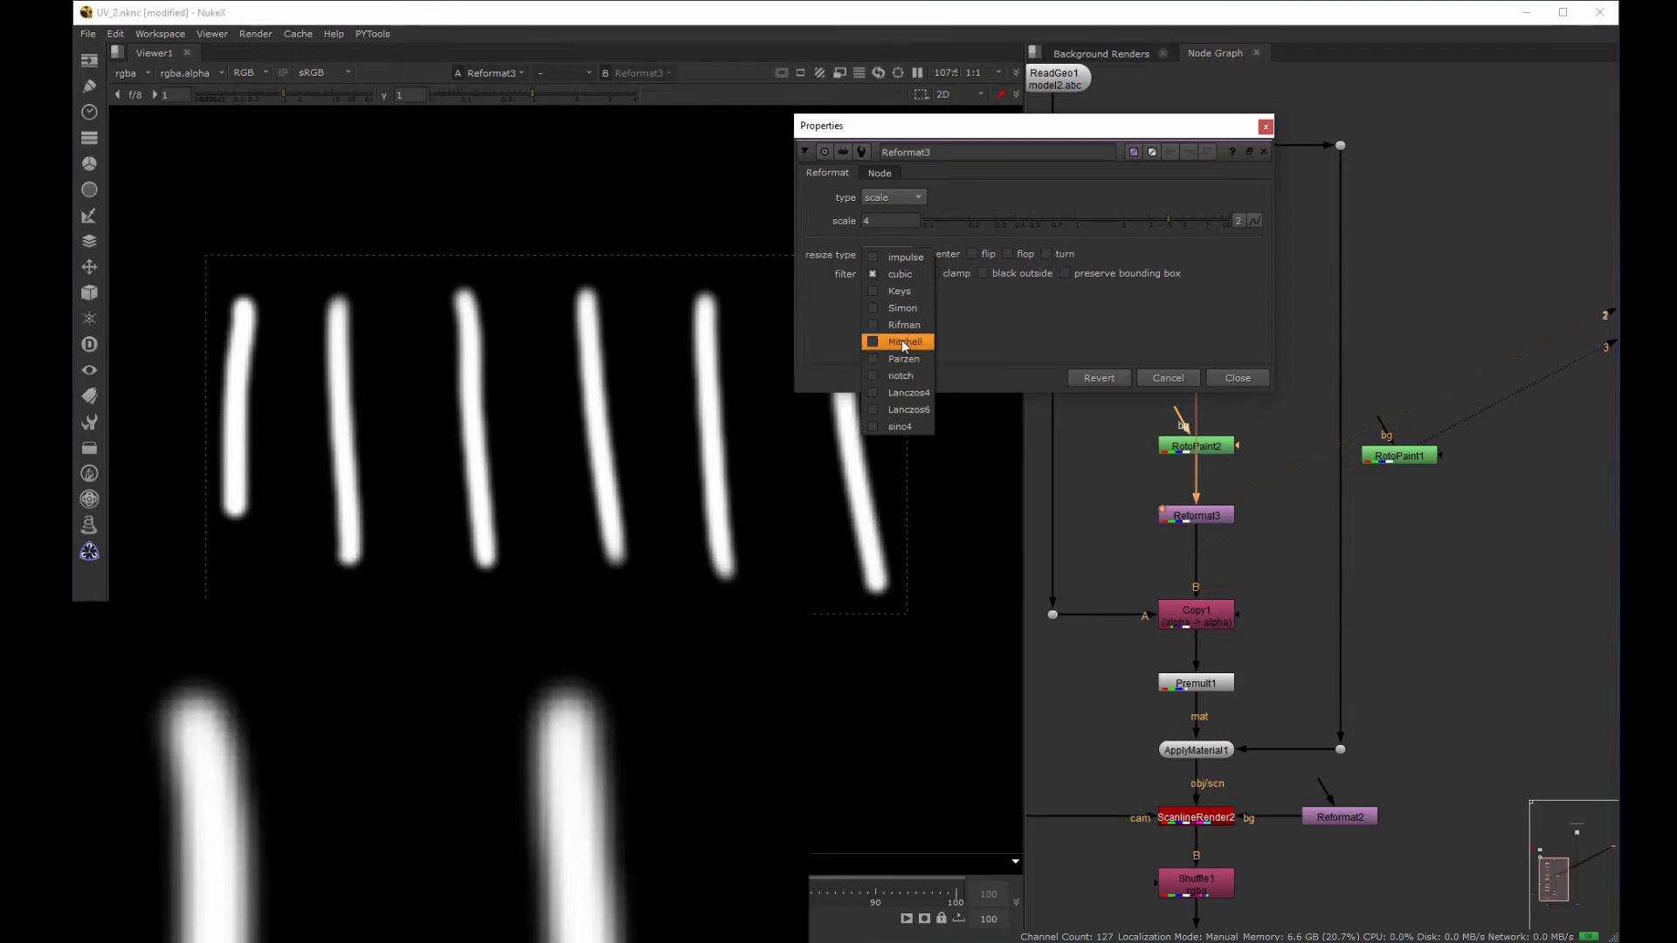
pyautogui.click(902, 341)
# Try the Parzen and notch filters on Reformat3 and return it to Mitchell.
pyautogui.click(893, 271)
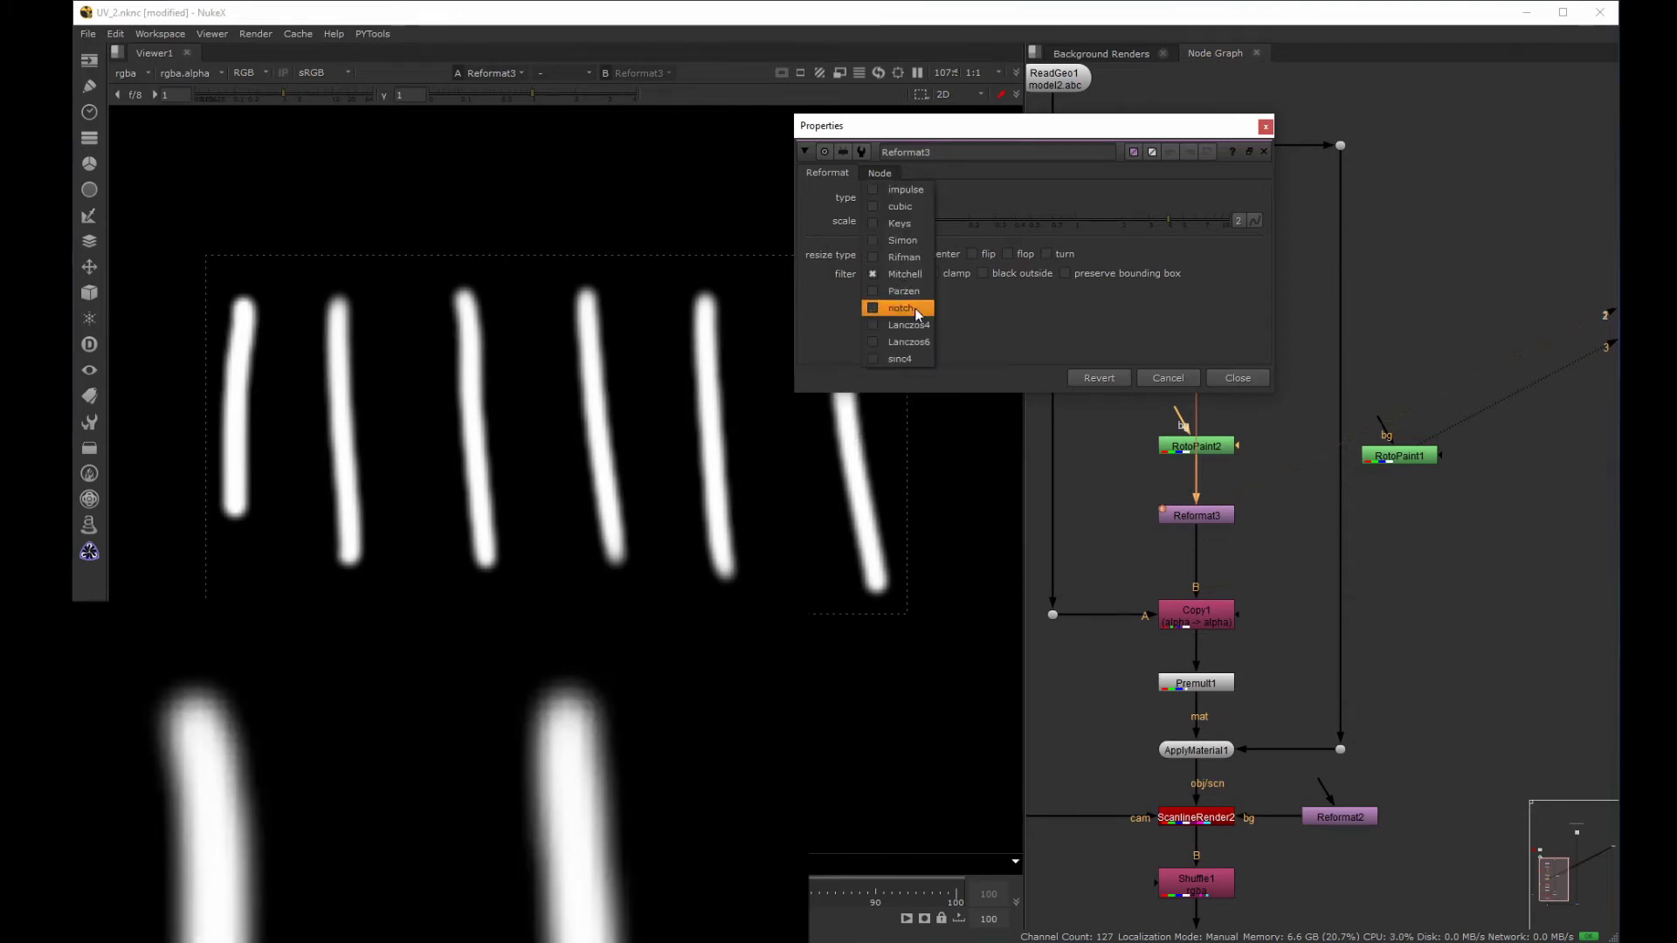
pyautogui.click(915, 292)
pyautogui.click(893, 272)
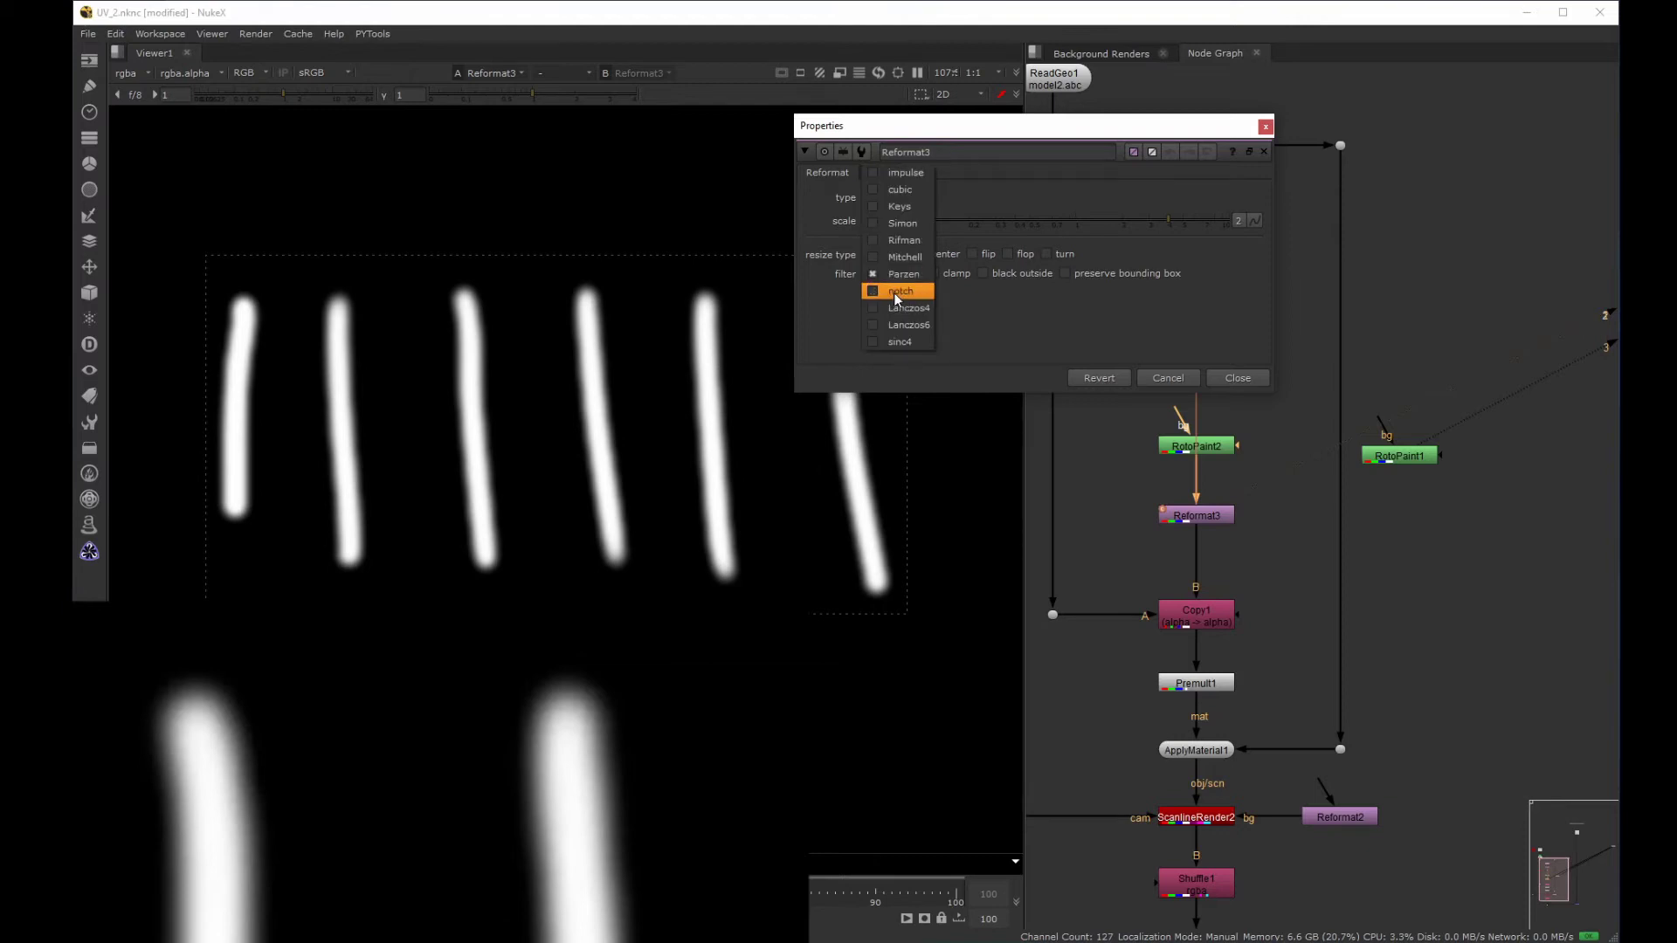
pyautogui.click(895, 291)
pyautogui.click(914, 278)
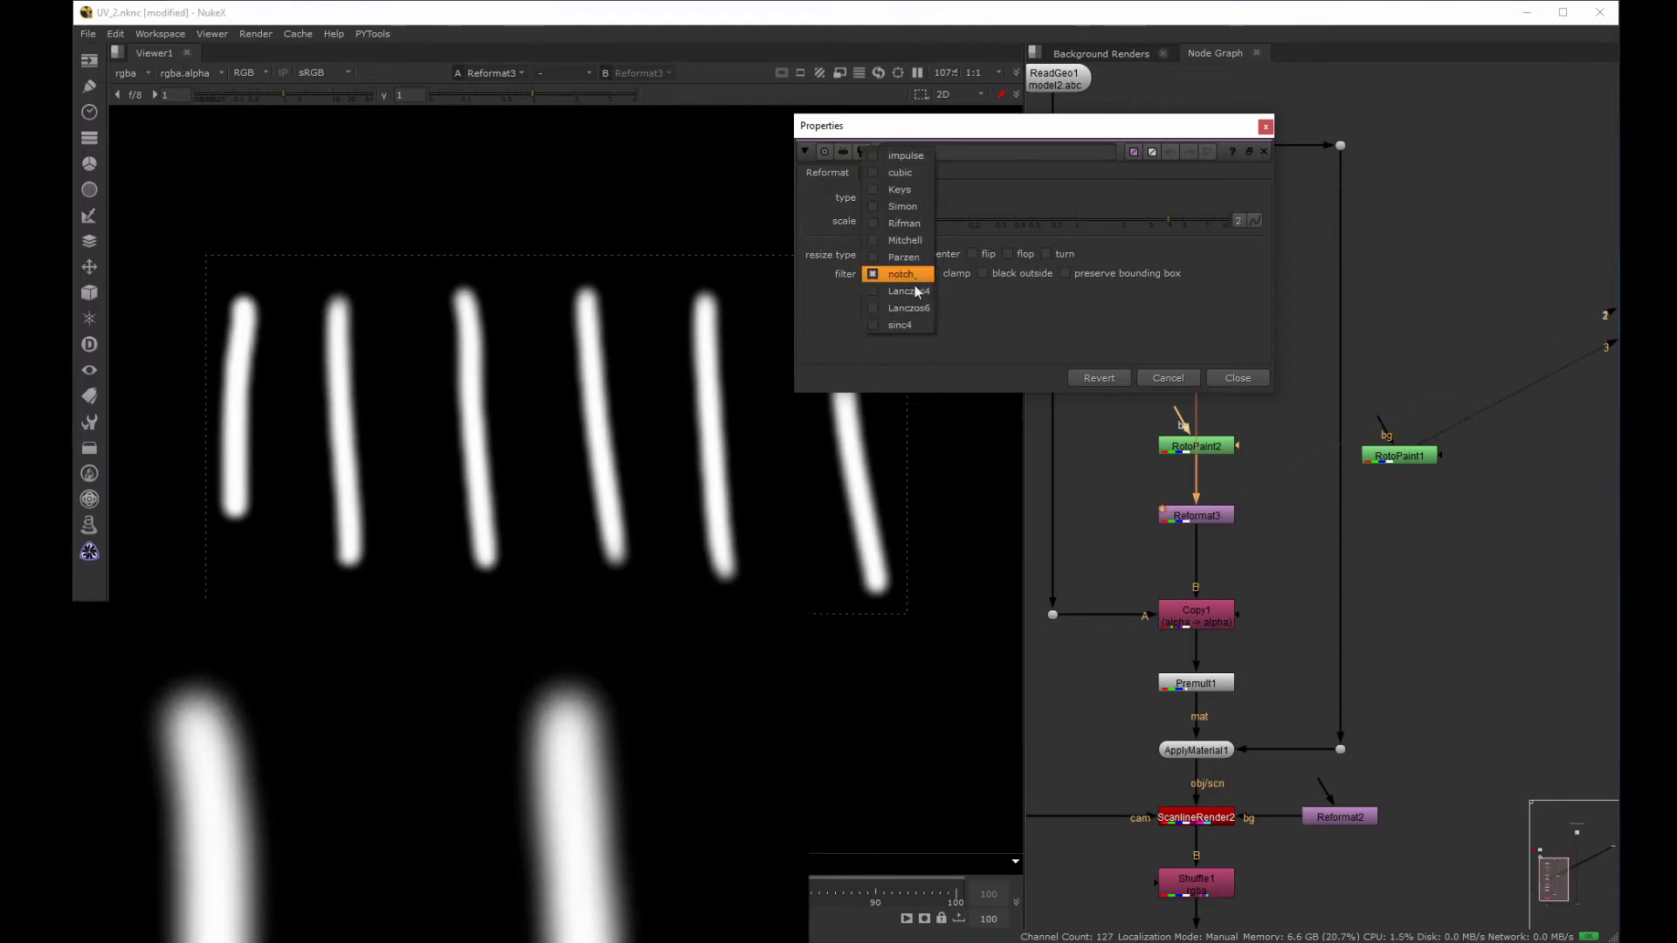
pyautogui.click(910, 241)
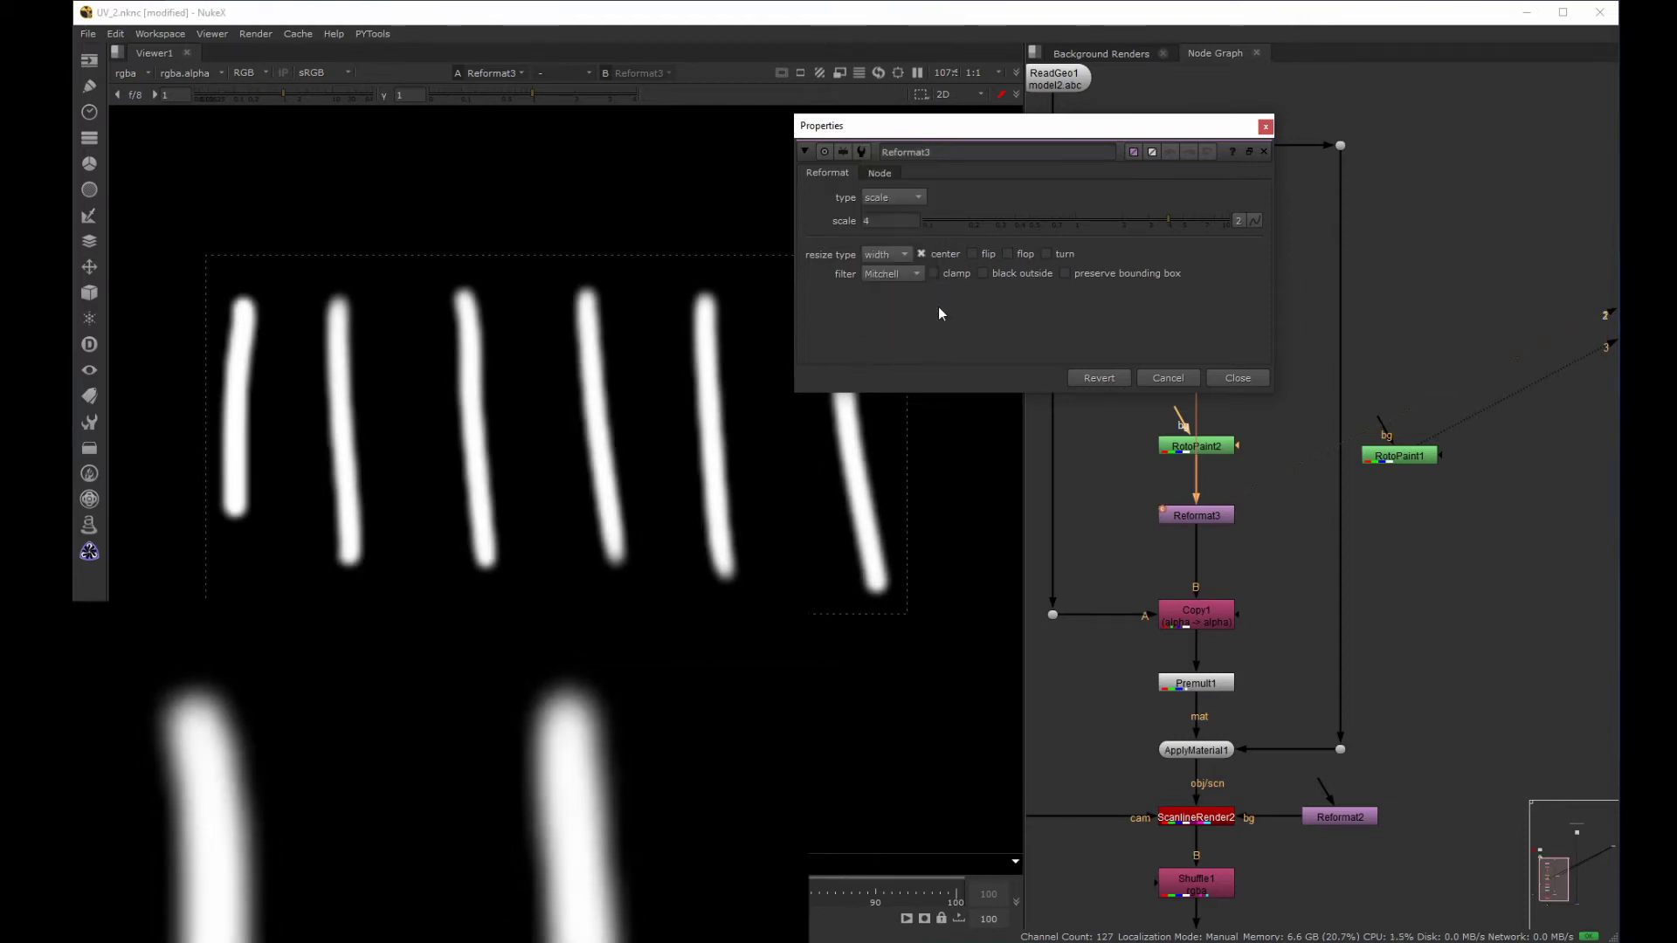
# Compare the Mitchell-filtered Reformat3 strokes with RotoPaint1 by alternating between them in the viewer.
pyautogui.moveTo(1088, 486); pyautogui.dragTo(1257, 557)
pyautogui.click(1427, 509)
pyautogui.moveTo(1563, 476); pyautogui.dragTo(1343, 426)
pyautogui.click(1397, 532)
pyautogui.press('3')
pyautogui.press('2')
pyautogui.press('3')
pyautogui.press('2')
pyautogui.press('3')
pyautogui.press('2')
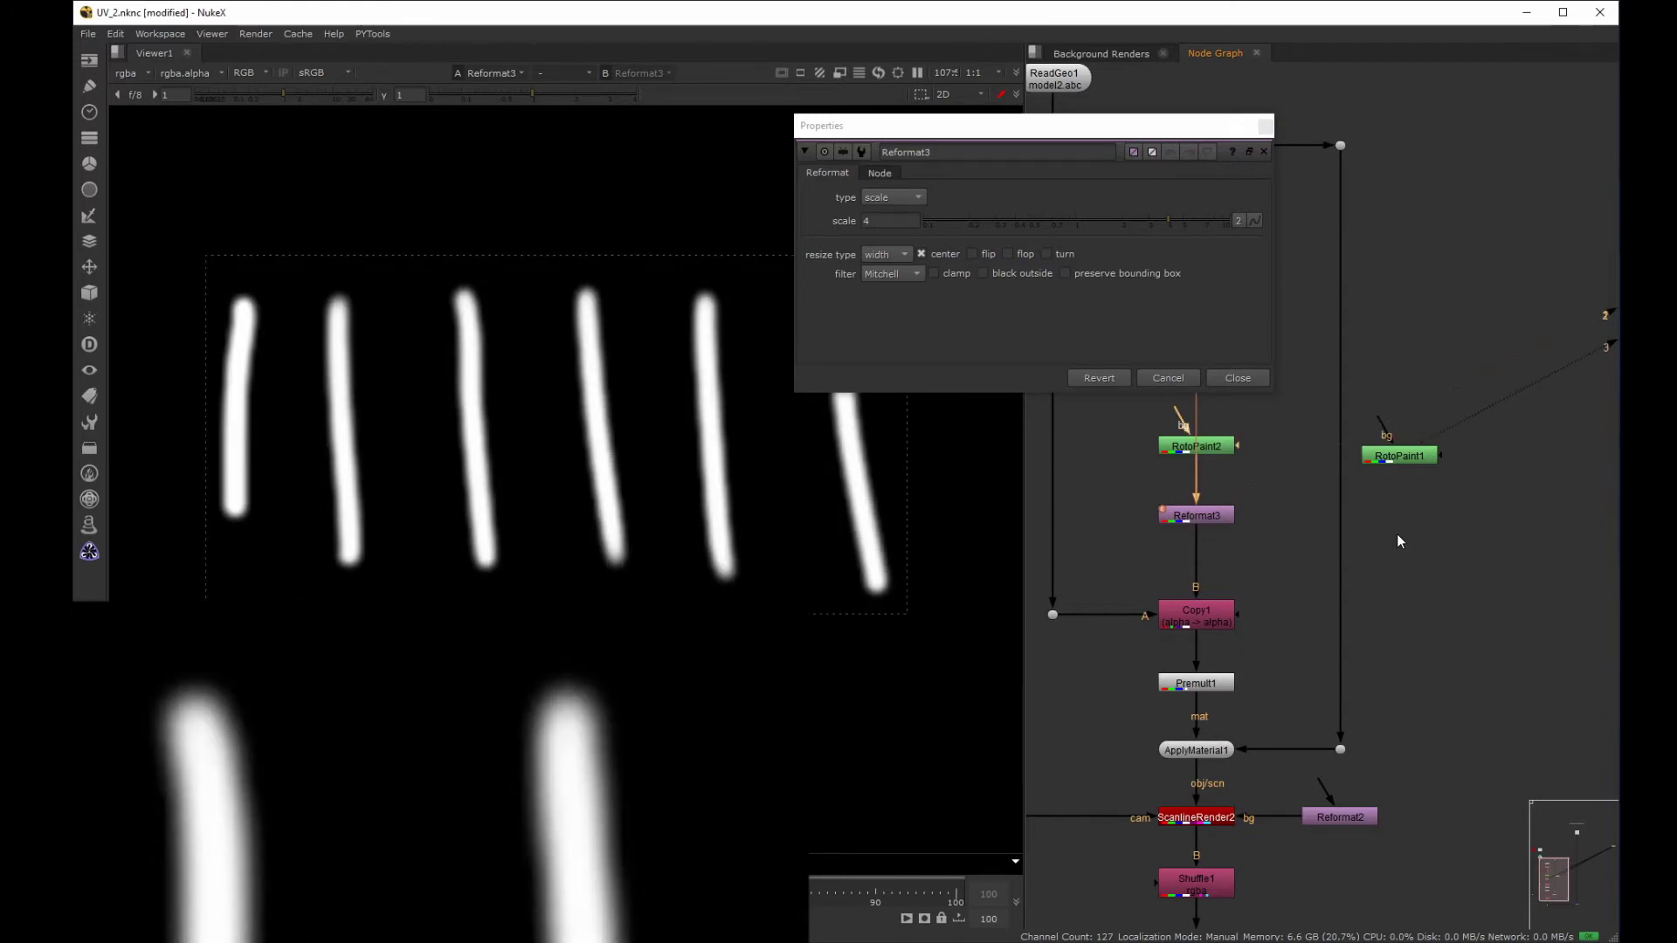
# View Merge1 and examine the filtered stripes on the pipe up close.
pyautogui.scroll(-5, 1364, 583)
pyautogui.moveTo(1395, 682); pyautogui.dragTo(1332, 708, button='middle')
pyautogui.scroll(5, 1322, 665)
pyautogui.scroll(-1, 1339, 695)
pyautogui.moveTo(1339, 693); pyautogui.dragTo(1497, 823)
pyautogui.press('1')
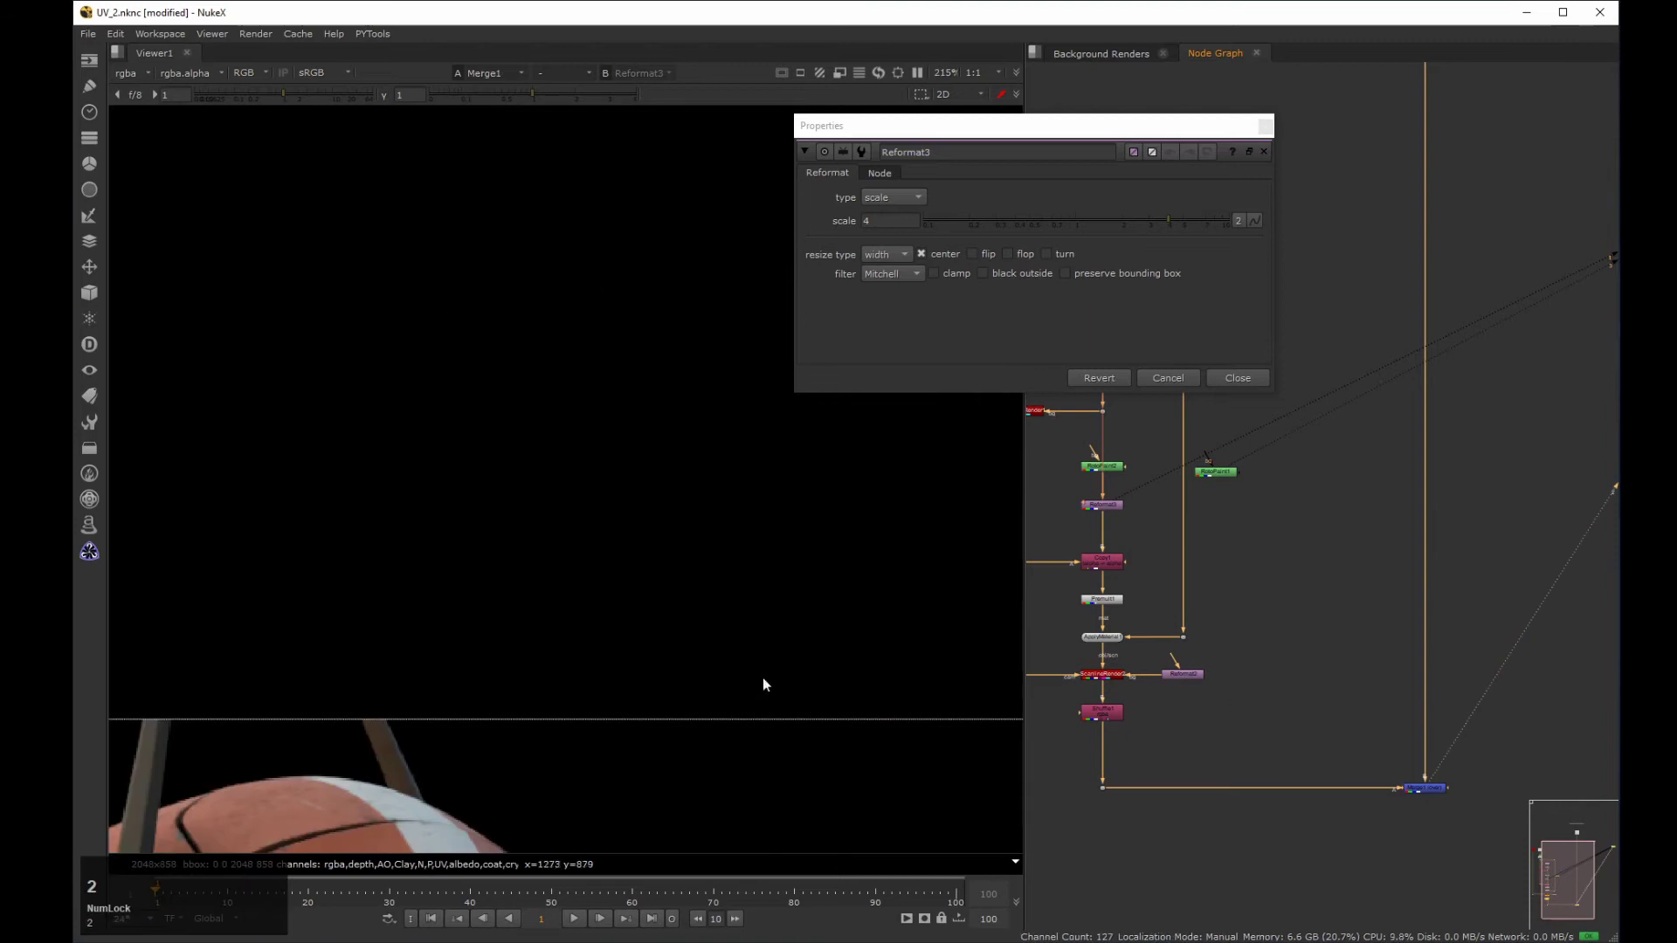
pyautogui.middleClick(611, 522)
pyautogui.moveTo(401, 529); pyautogui.dragTo(592, 502, button='middle')
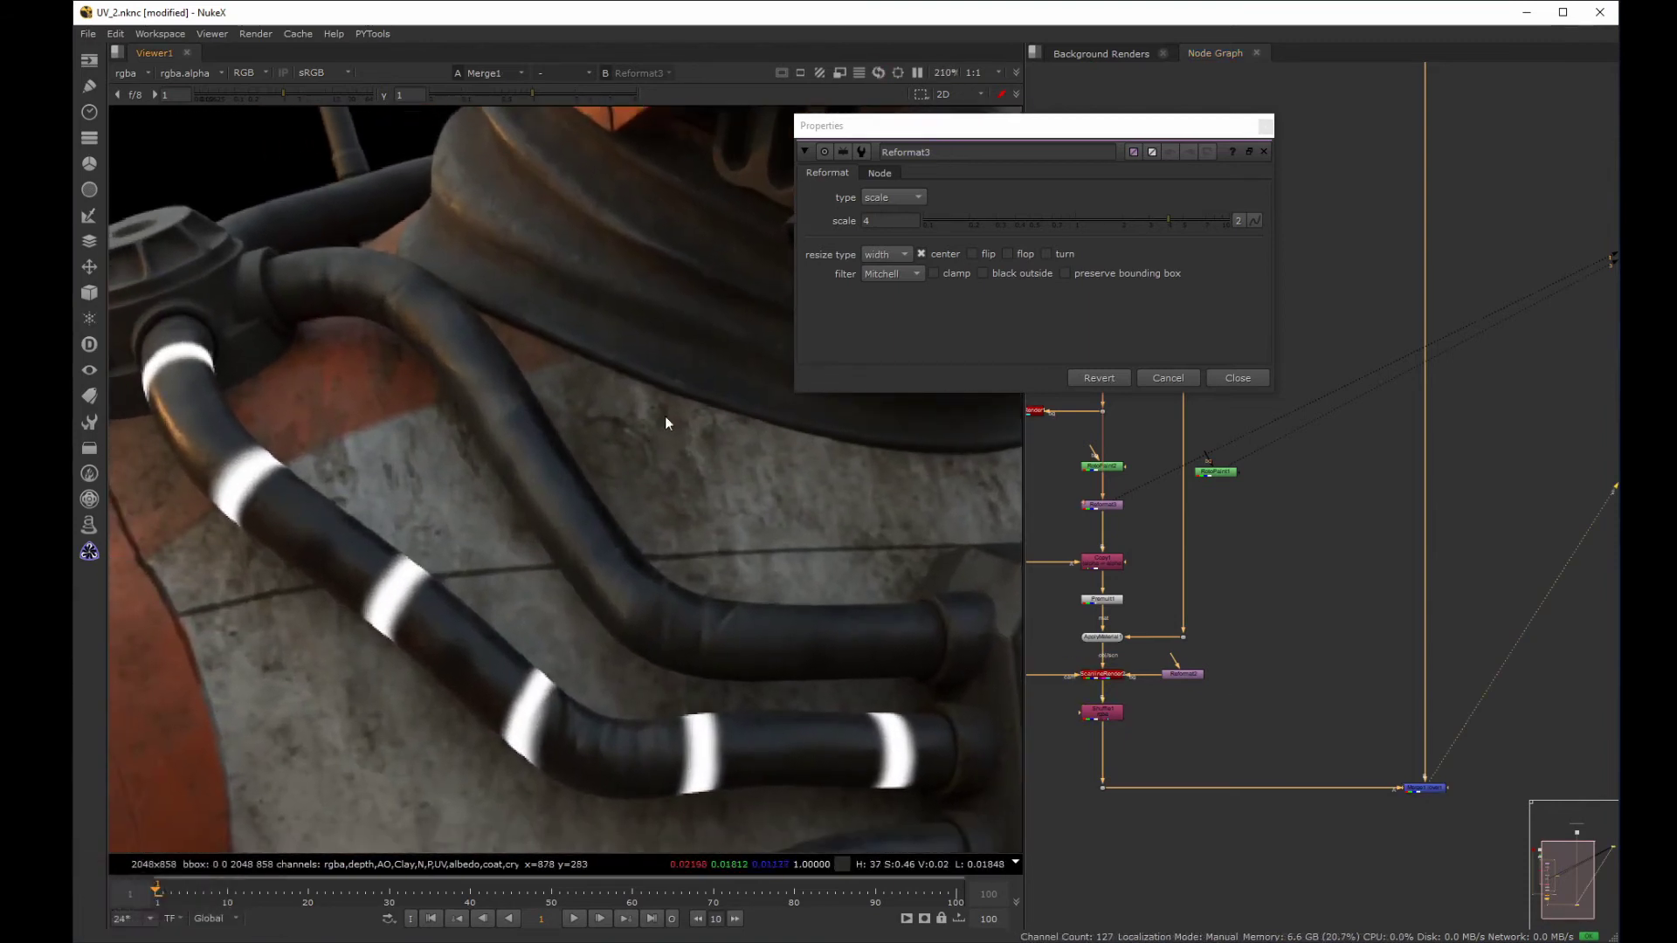
# Test the pipe with the cubic filter and with RotoPaint1 feeding Copy1, restoring Mitchell and the Reformat3 connection.
pyautogui.moveTo(913, 276); pyautogui.dragTo(905, 212)
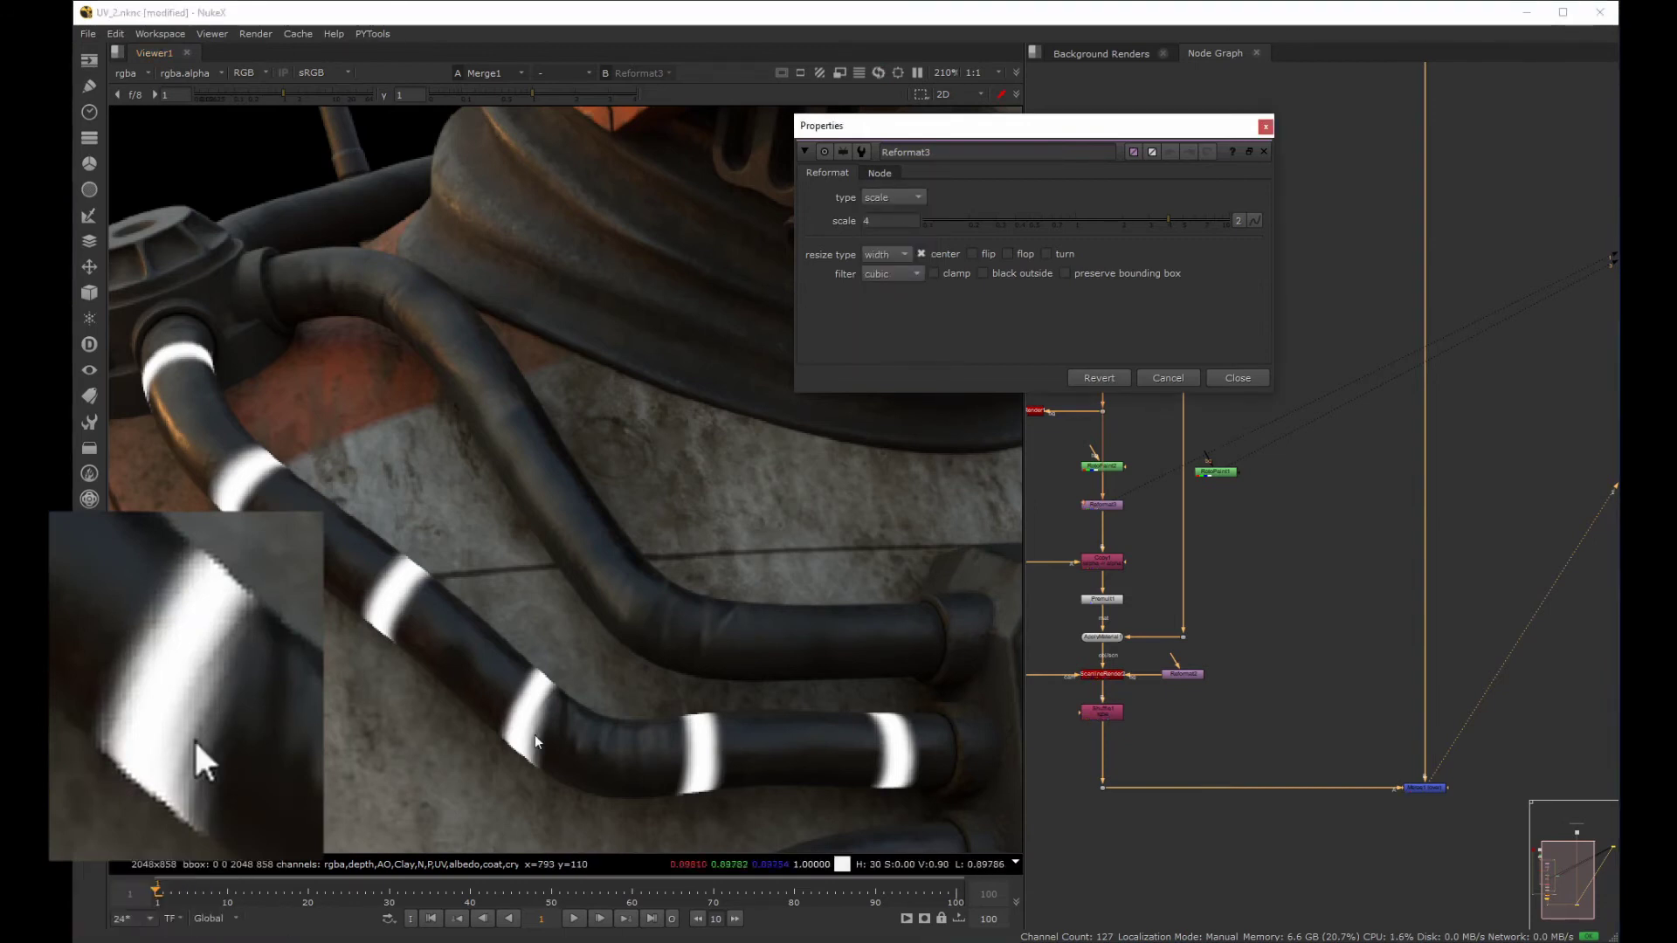
pyautogui.moveTo(1112, 538); pyautogui.dragTo(1219, 473)
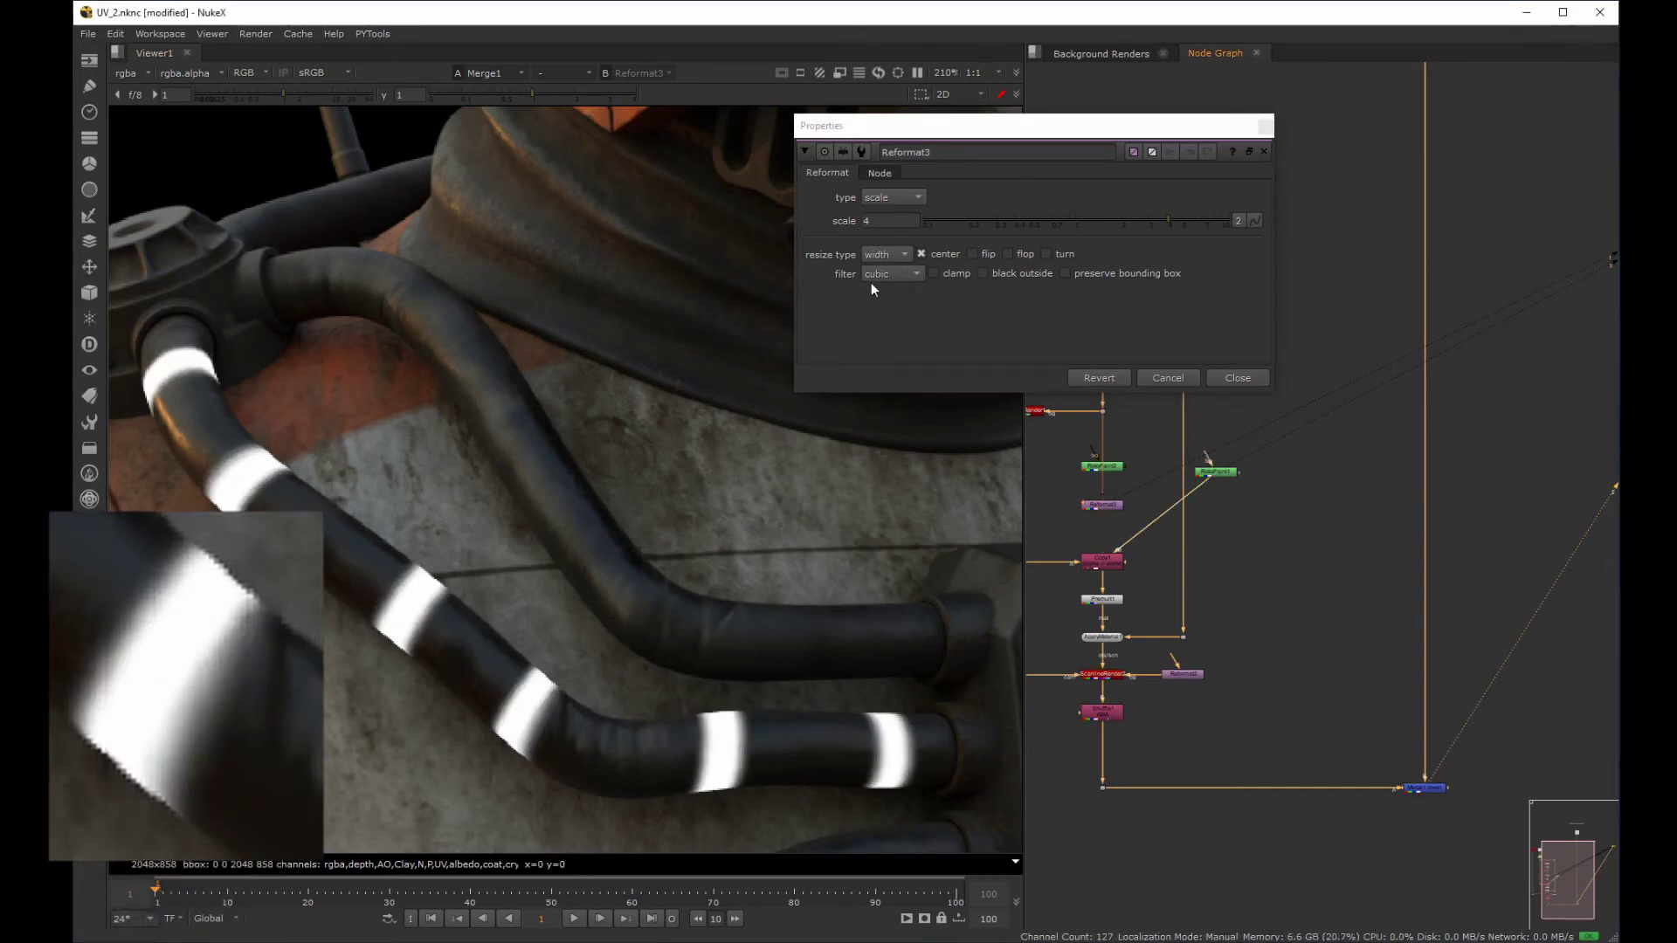
pyautogui.click(912, 275)
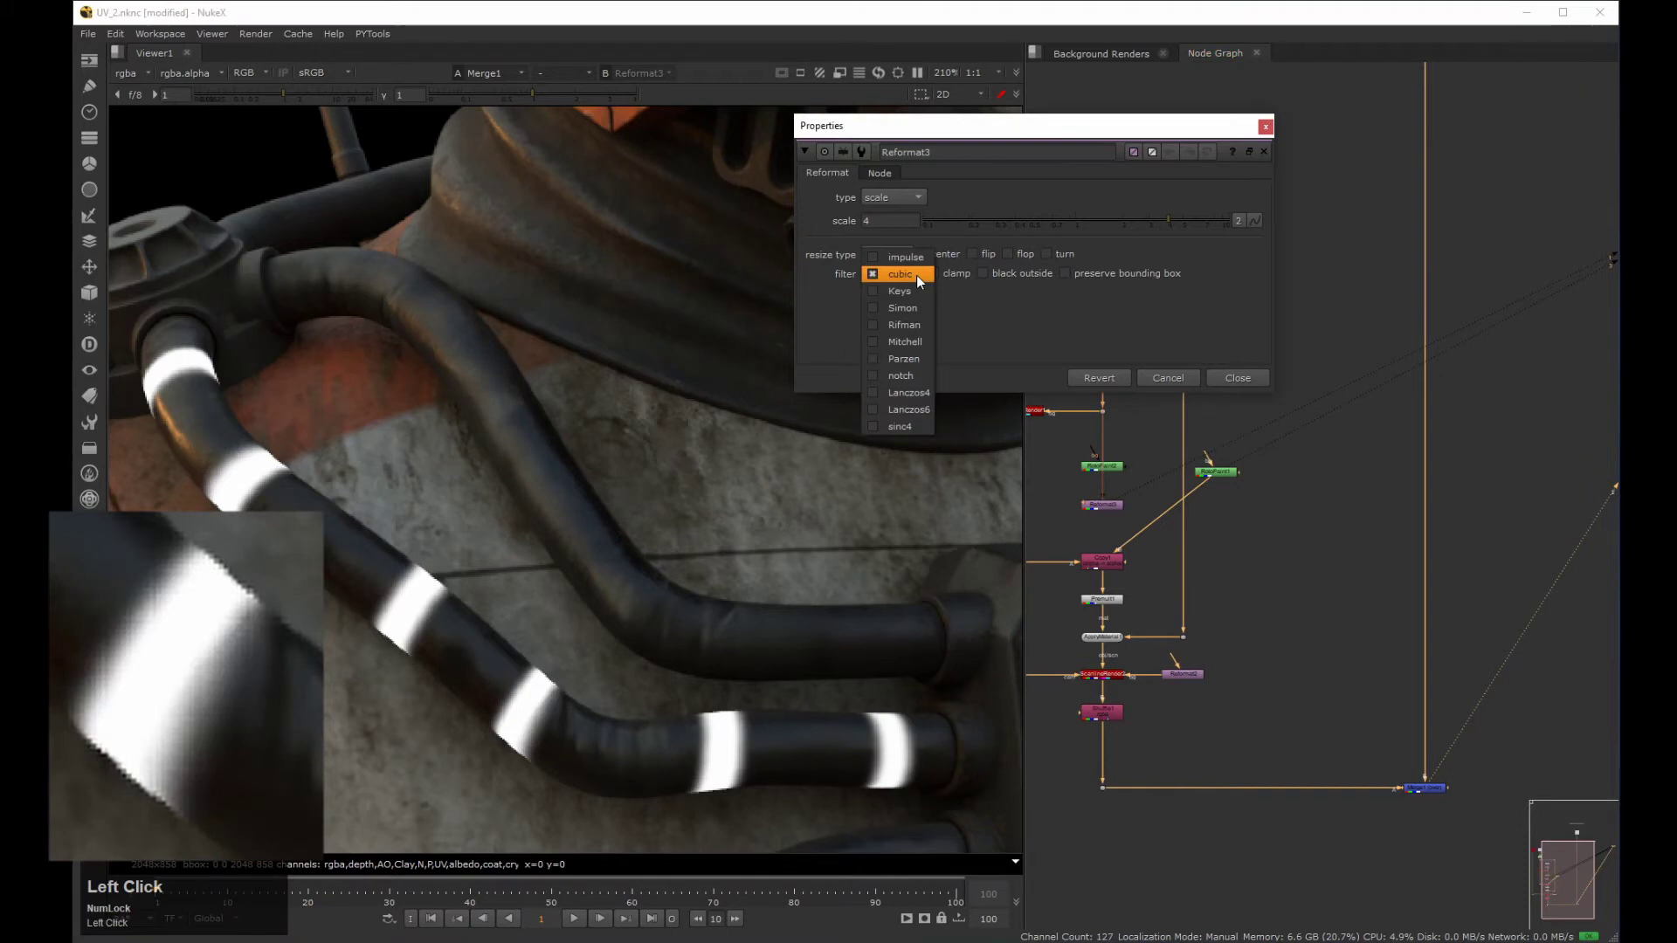
pyautogui.click(915, 337)
pyautogui.moveTo(1209, 478)
pyautogui.mouseDown()
pyautogui.moveTo(1182, 501)
pyautogui.moveTo(1232, 481)
pyautogui.mouseUp()
pyautogui.moveTo(1222, 486); pyautogui.dragTo(1102, 511)
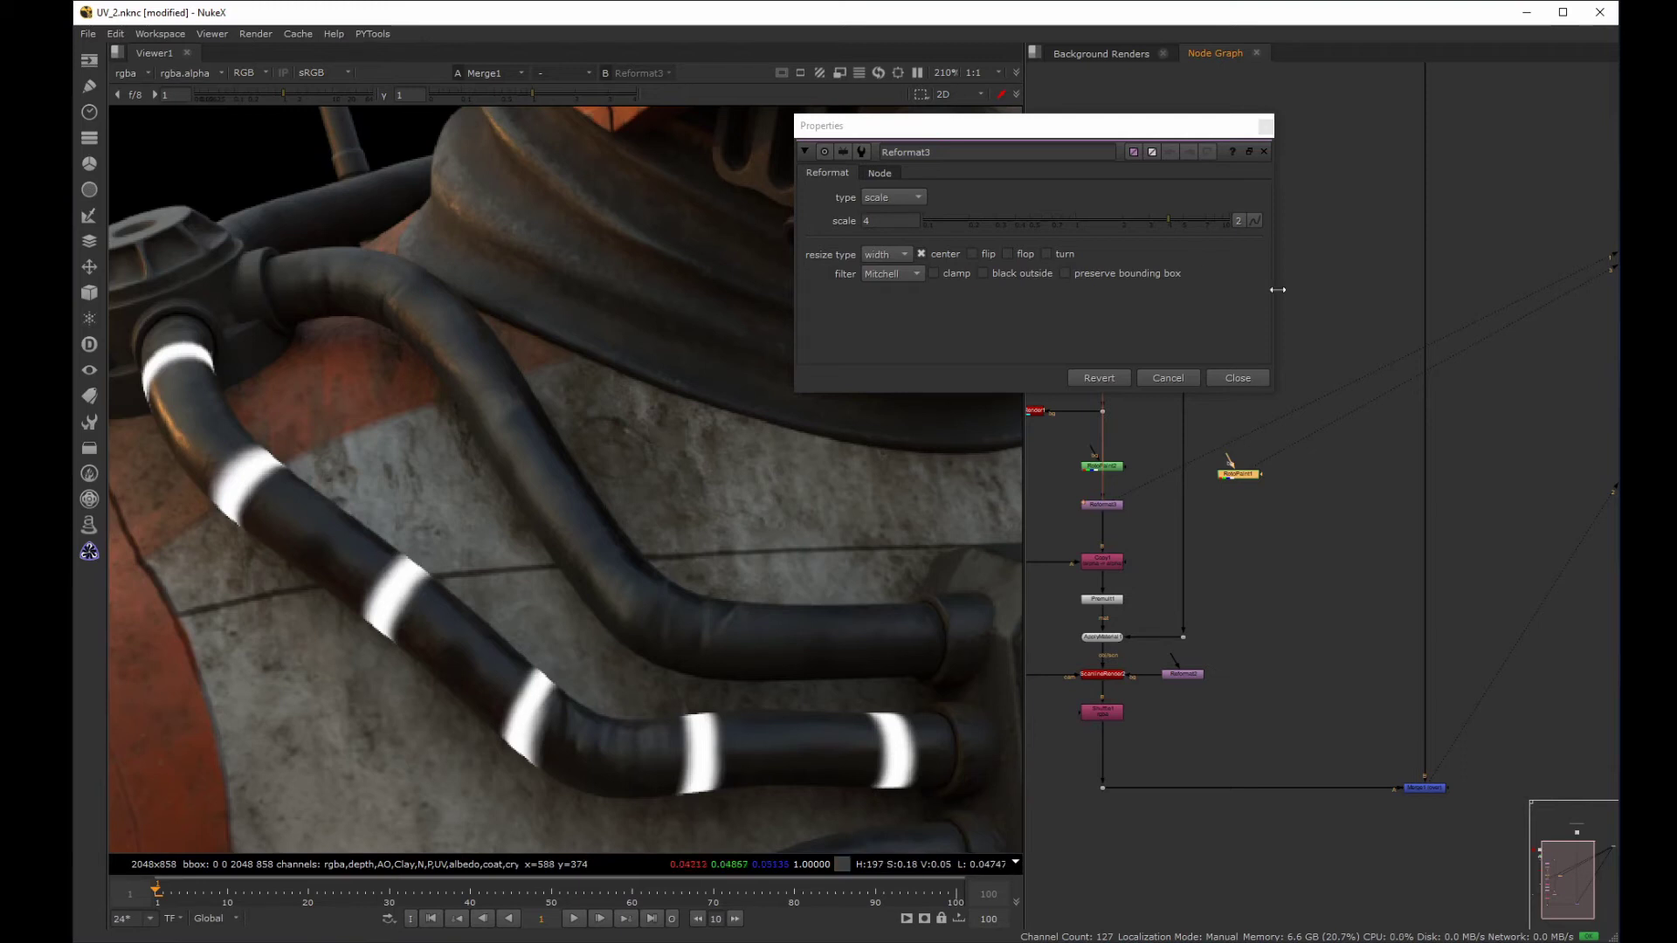
# Delete RotoPaint1, then detach RotoPaint2 from the branch and move it aside.
pyautogui.click(1264, 151)
pyautogui.press('Delete')
pyautogui.moveTo(1226, 460); pyautogui.dragTo(1401, 528, button='middle')
pyautogui.moveTo(1292, 536); pyautogui.dragTo(1357, 365)
# Create a CheckerBoard node and place it in the branch where RotoPaint2 was.
pyautogui.press('Tab')
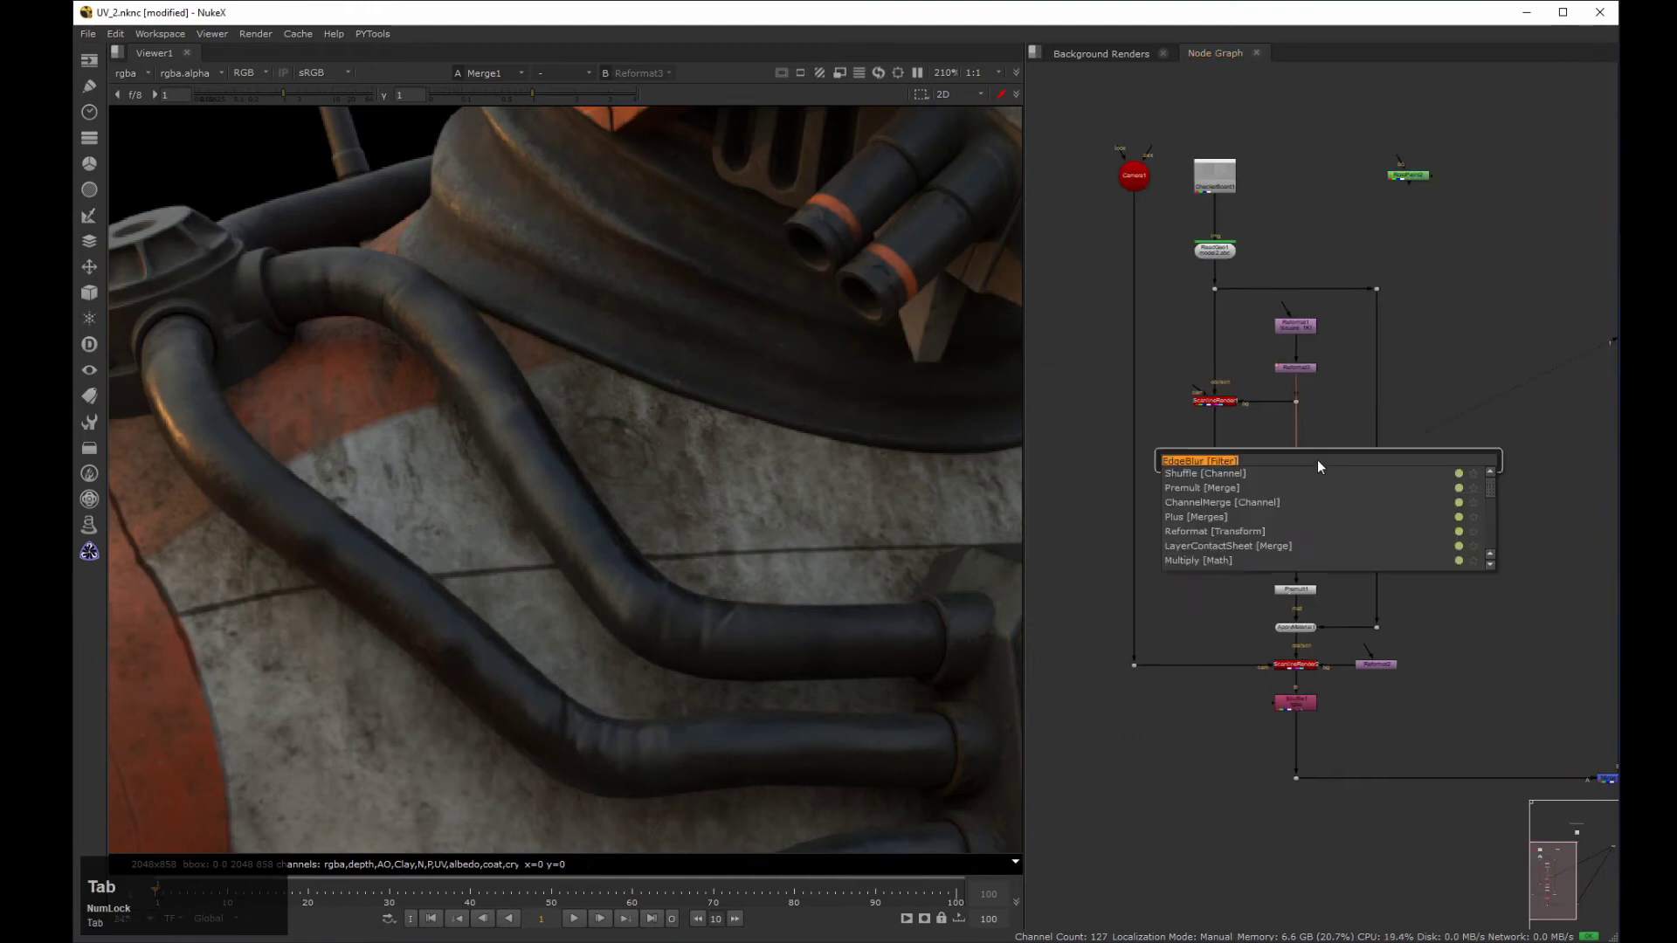
pyautogui.write('ch')
pyautogui.press('Return')
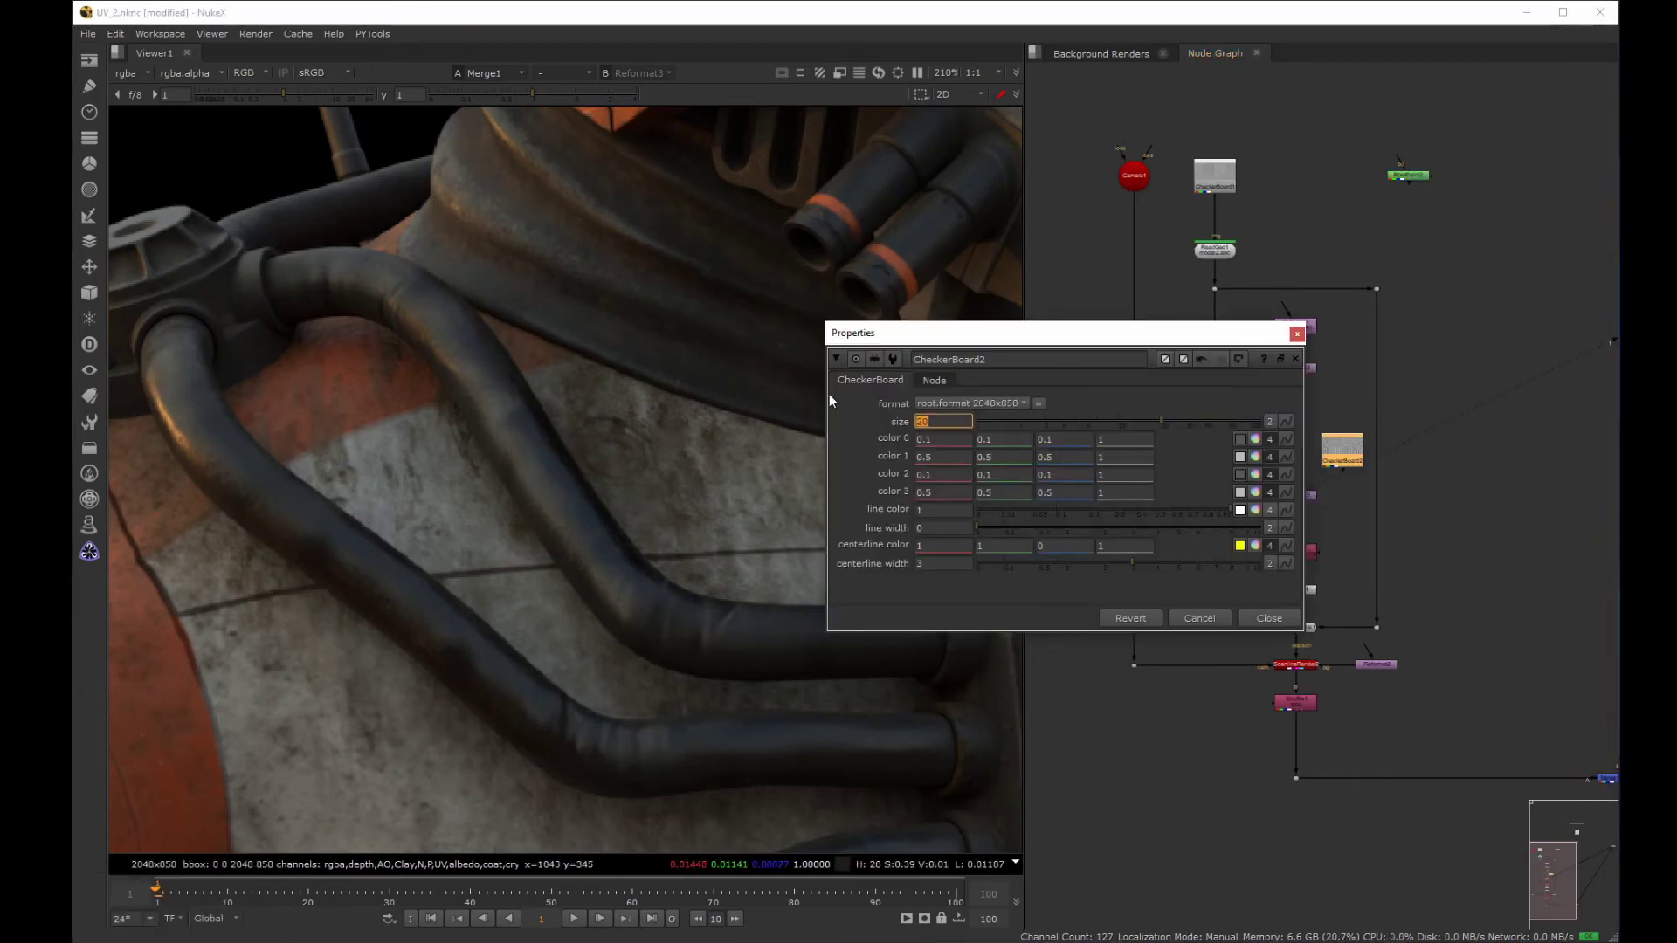
pyautogui.click(1297, 334)
pyautogui.moveTo(1338, 461); pyautogui.dragTo(1292, 452)
pyautogui.moveTo(1292, 453); pyautogui.dragTo(1295, 444, button='middle')
pyautogui.scroll(3, 1295, 443)
# Add a Merge node combining the CheckerBoard with ScanlineRender1 and view its full frame.
pyautogui.click(1216, 476)
pyautogui.press('m')
pyautogui.moveTo(1215, 474); pyautogui.dragTo(1293, 423)
pyautogui.moveTo(1222, 469); pyautogui.dragTo(1166, 359)
pyautogui.press('2')
pyautogui.moveTo(819, 240); pyautogui.dragTo(1321, 214)
pyautogui.scroll(-10, 655, 428)
pyautogui.moveTo(655, 430); pyautogui.dragTo(660, 398, button='middle')
pyautogui.click(1478, 210)
# Set CheckerBoard2's format to square_1K 1024x1024.
pyautogui.doubleClick(1299, 418)
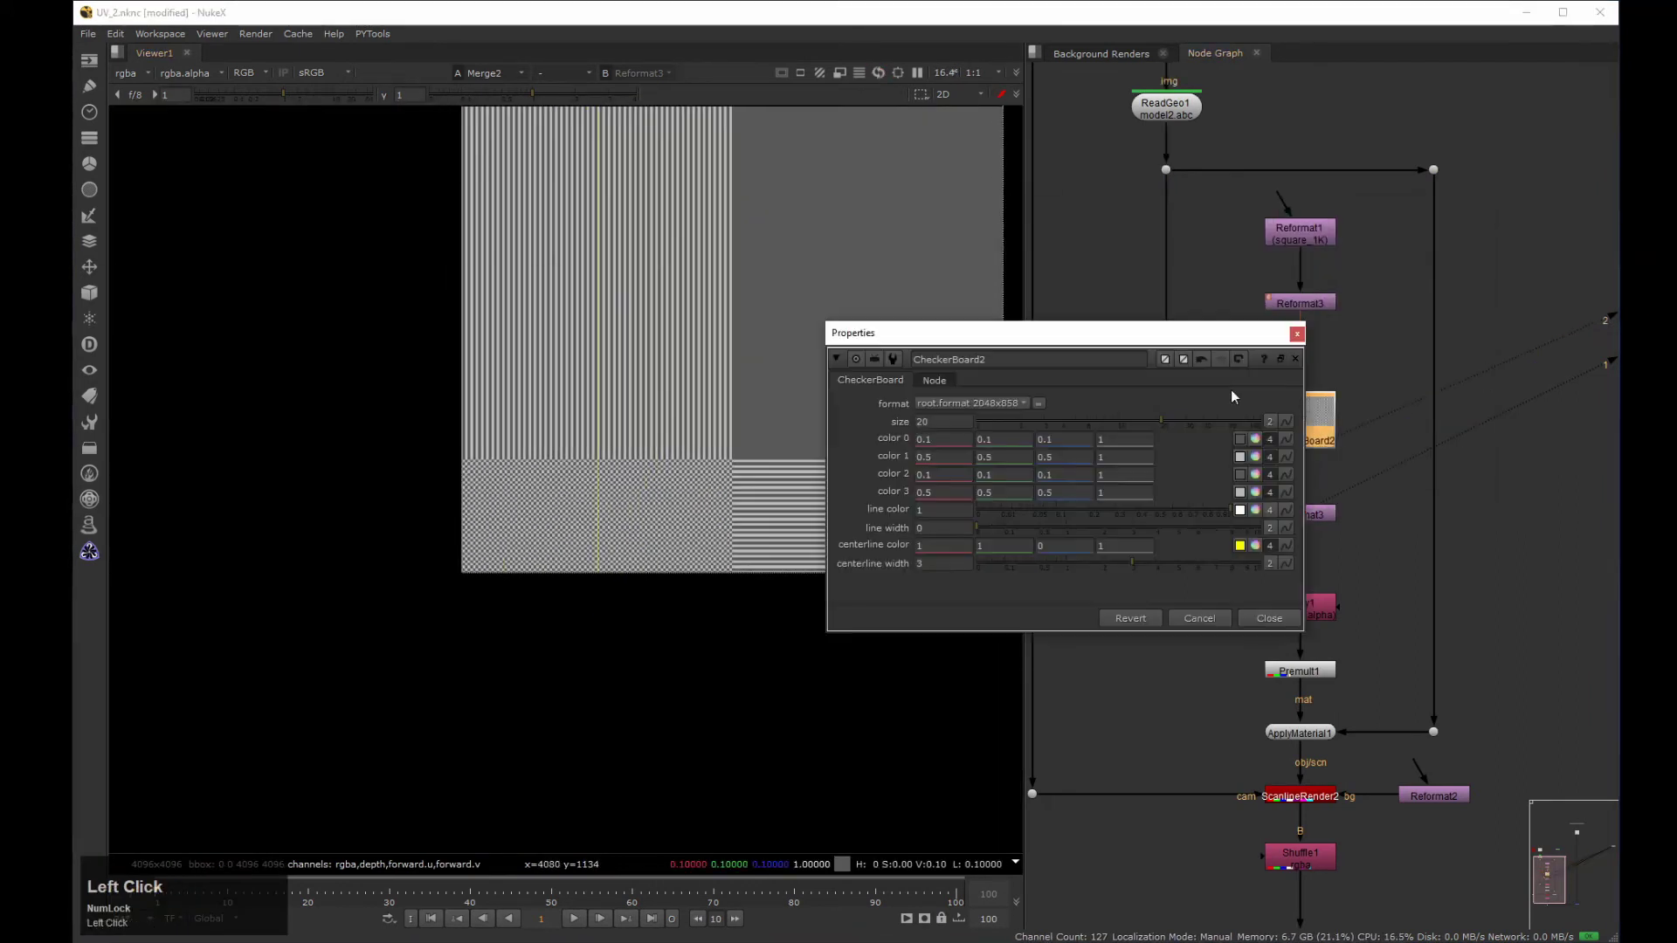
pyautogui.click(972, 402)
pyautogui.click(1024, 821)
pyautogui.click(1297, 334)
# Connect Merge2's A input to the Reformat3 below CheckerBoard2 and inspect the checker pattern over the whole UV square.
pyautogui.click(1209, 492)
pyautogui.moveTo(1247, 470); pyautogui.dragTo(1296, 517)
pyautogui.moveTo(1220, 489); pyautogui.dragTo(1203, 515)
pyautogui.moveTo(786, 306); pyautogui.dragTo(611, 437, button='middle')
pyautogui.scroll(2, 611, 437)
# View Premult1, then set CheckerBoard2's color 0 and color 2 to 0 and color 1 and color 3 to 1.
pyautogui.click(1284, 670)
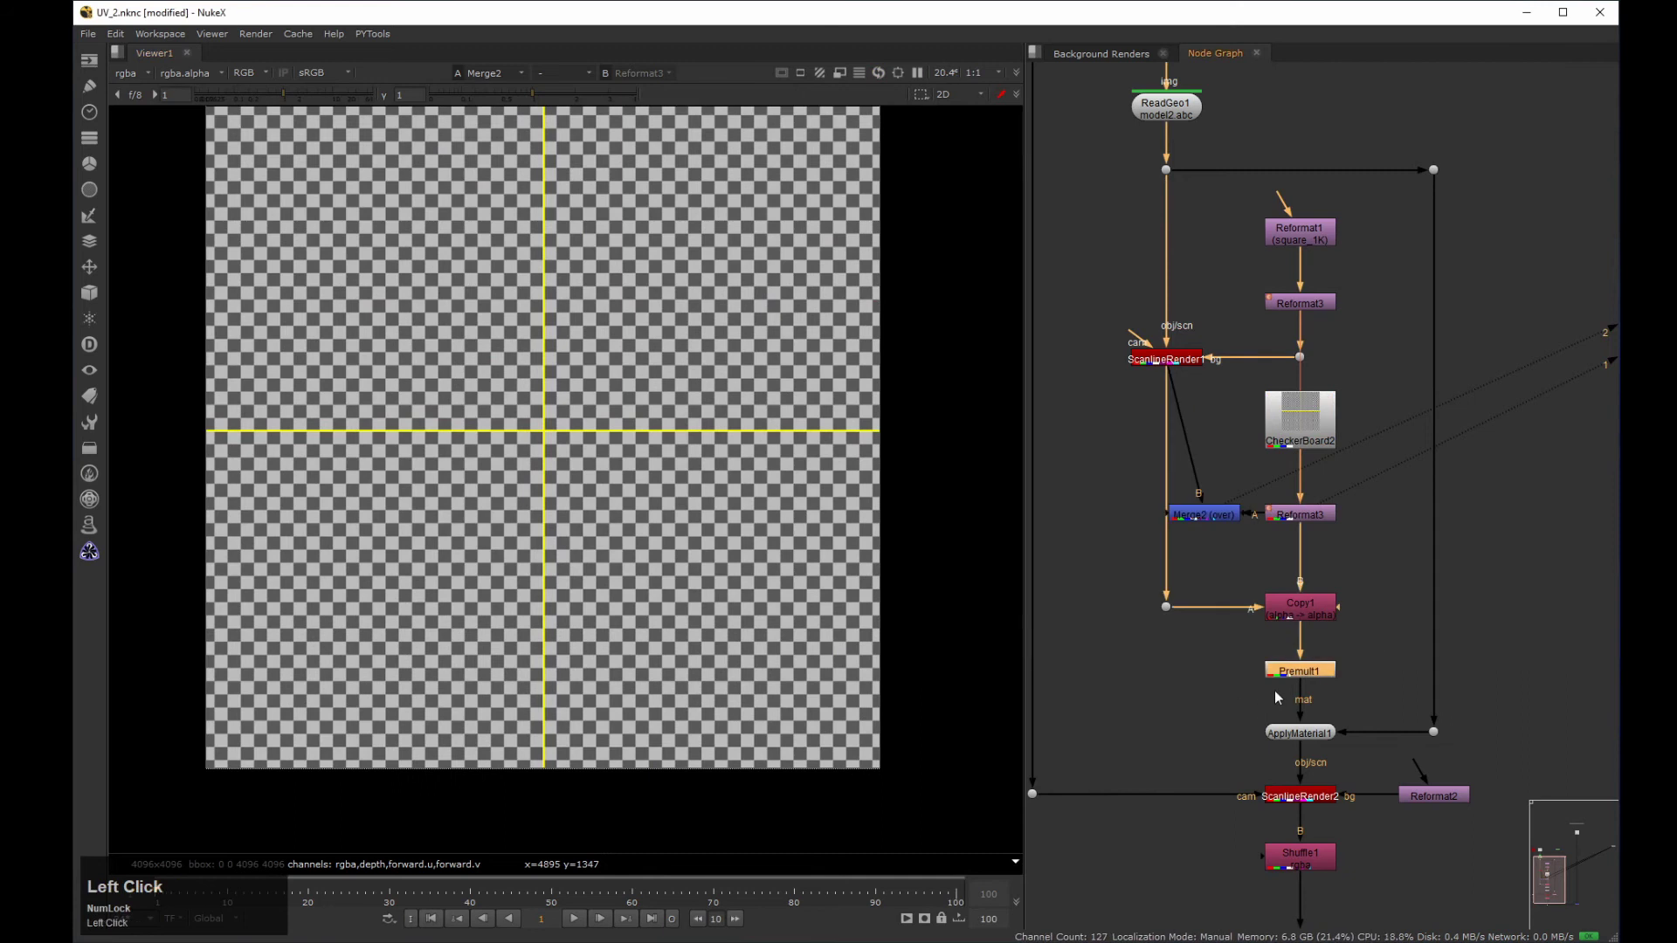
pyautogui.press('2')
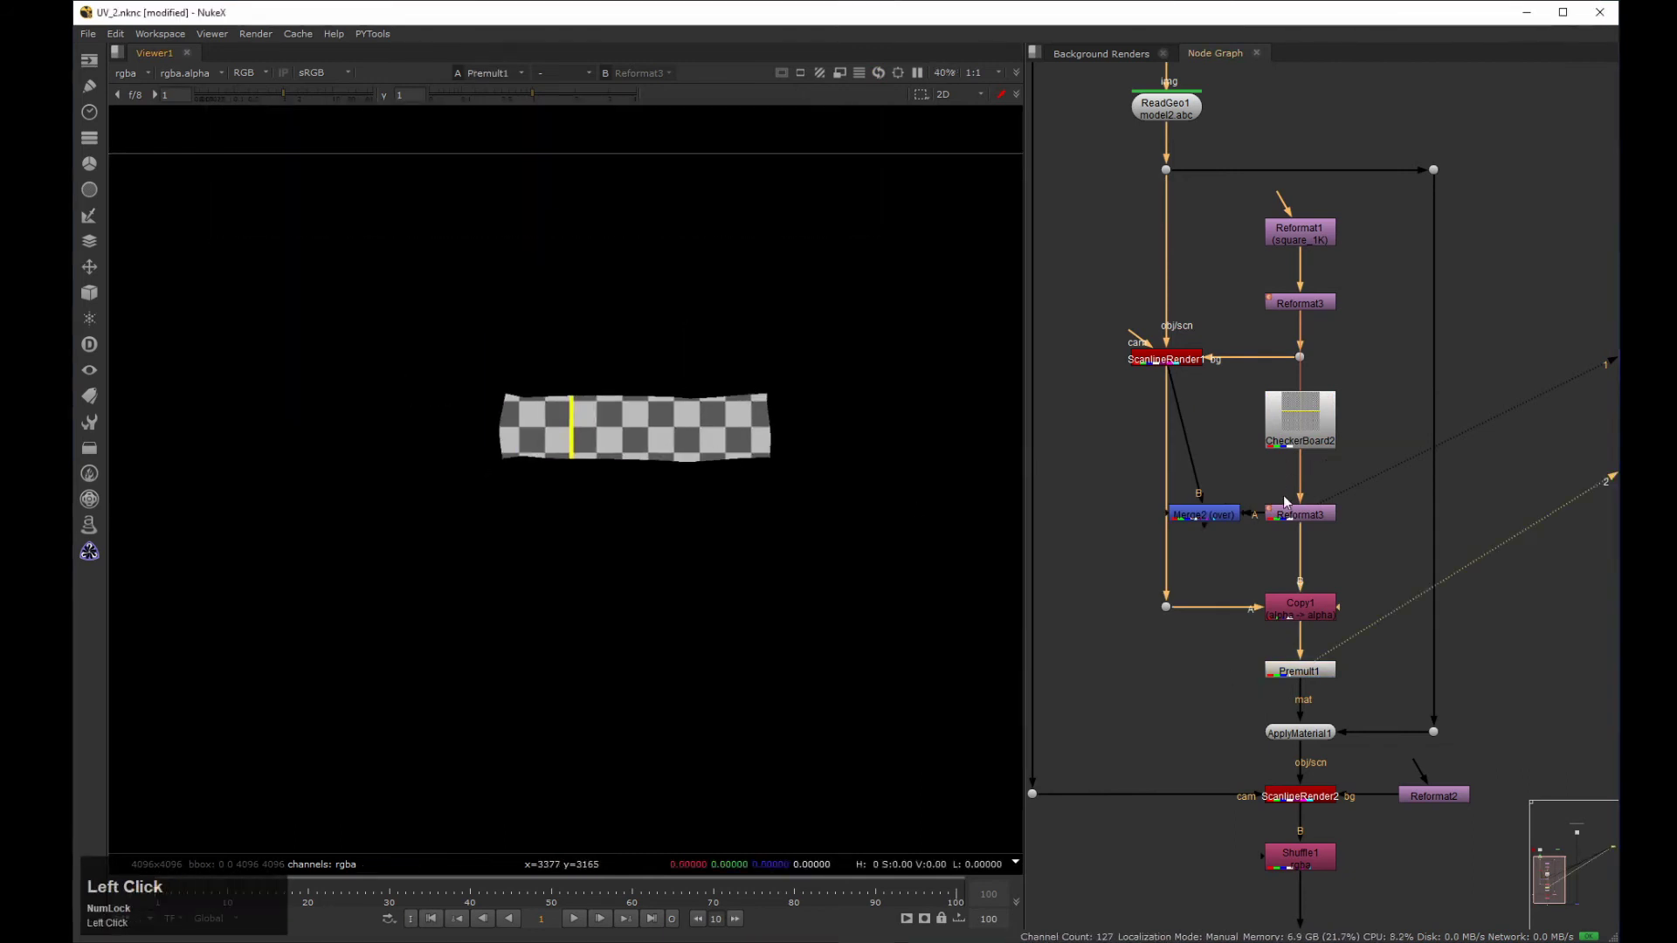
pyautogui.doubleClick(1321, 436)
pyautogui.moveTo(1090, 408); pyautogui.dragTo(1010, 409)
pyautogui.moveTo(1090, 442); pyautogui.dragTo(1010, 442)
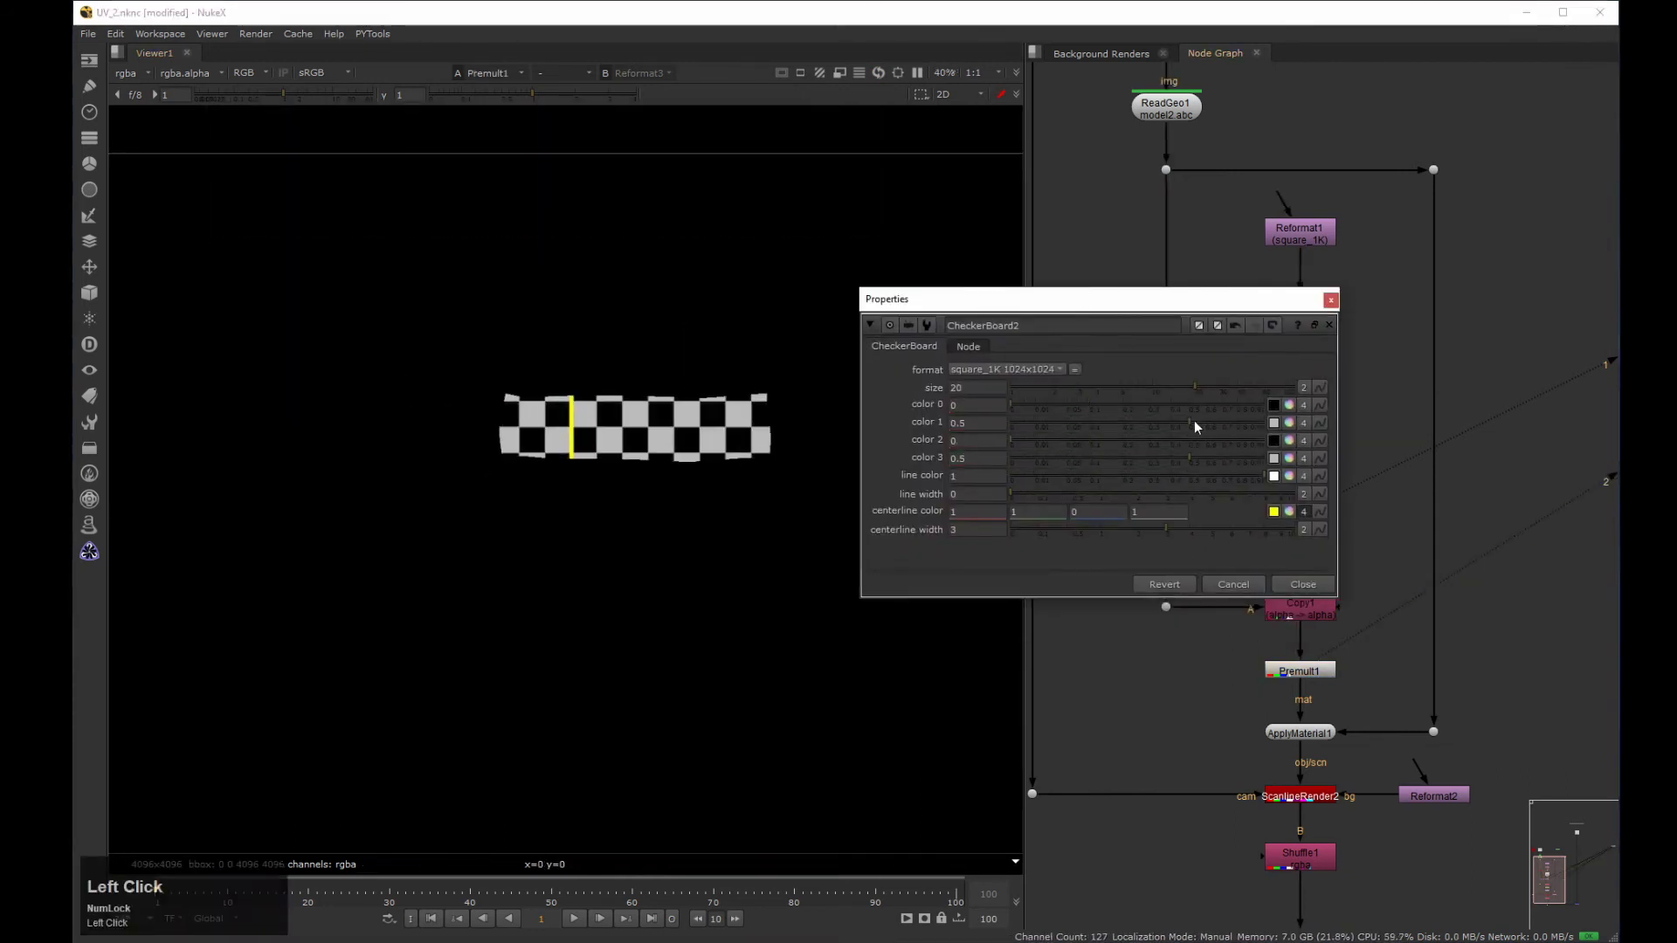
pyautogui.moveTo(1189, 423); pyautogui.dragTo(1265, 424)
pyautogui.moveTo(1190, 458); pyautogui.dragTo(1264, 459)
pyautogui.moveTo(808, 397); pyautogui.dragTo(694, 393, button='middle')
pyautogui.scroll(4, 694, 393)
# Separate CheckerBoard2's size into width and height and set the height to 200.
pyautogui.click(1303, 387)
pyautogui.click(1065, 386)
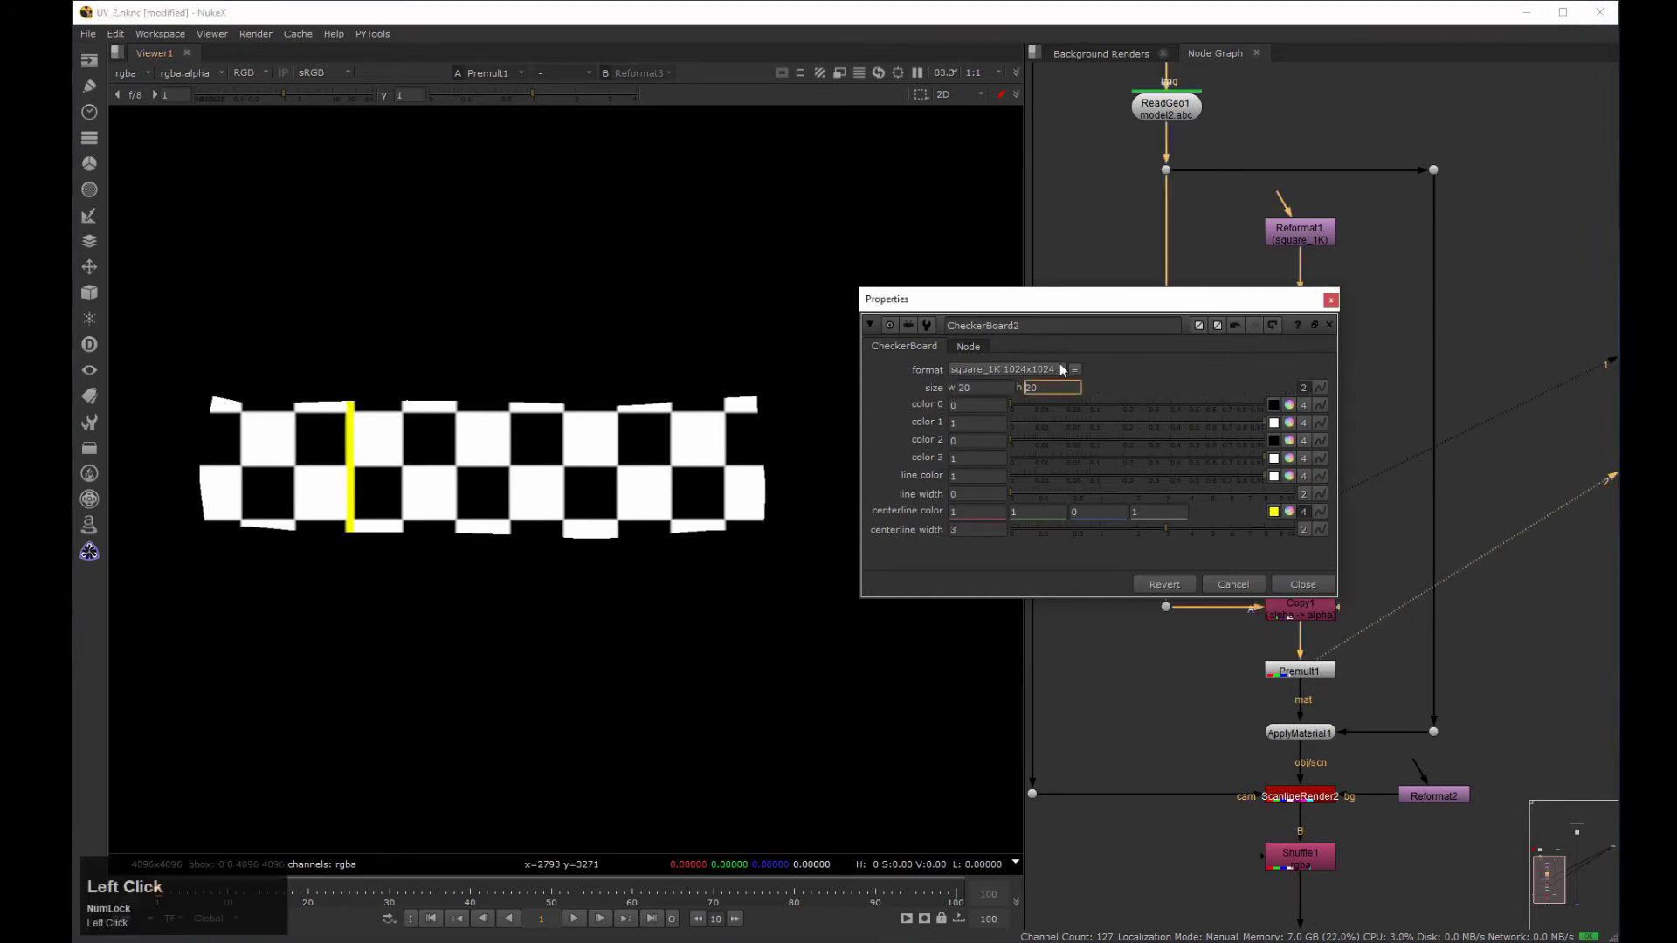
pyautogui.press('Up')
pyautogui.press('Up')
pyautogui.press('Up')
pyautogui.press('Up')
pyautogui.press('Up')
pyautogui.press('Up')
pyautogui.press('Up')
pyautogui.press('Up')
pyautogui.press('Up')
pyautogui.press('Up')
pyautogui.press('Up')
pyautogui.press('Up')
pyautogui.press('Up')
pyautogui.press('Up')
pyautogui.press('Up')
pyautogui.press('Up')
pyautogui.press('Up')
pyautogui.press('Up')
pyautogui.press('Up')
pyautogui.press('Down')
# Set CheckerBoard2's width to 12 to narrow the vertical stripes.
pyautogui.click(991, 388)
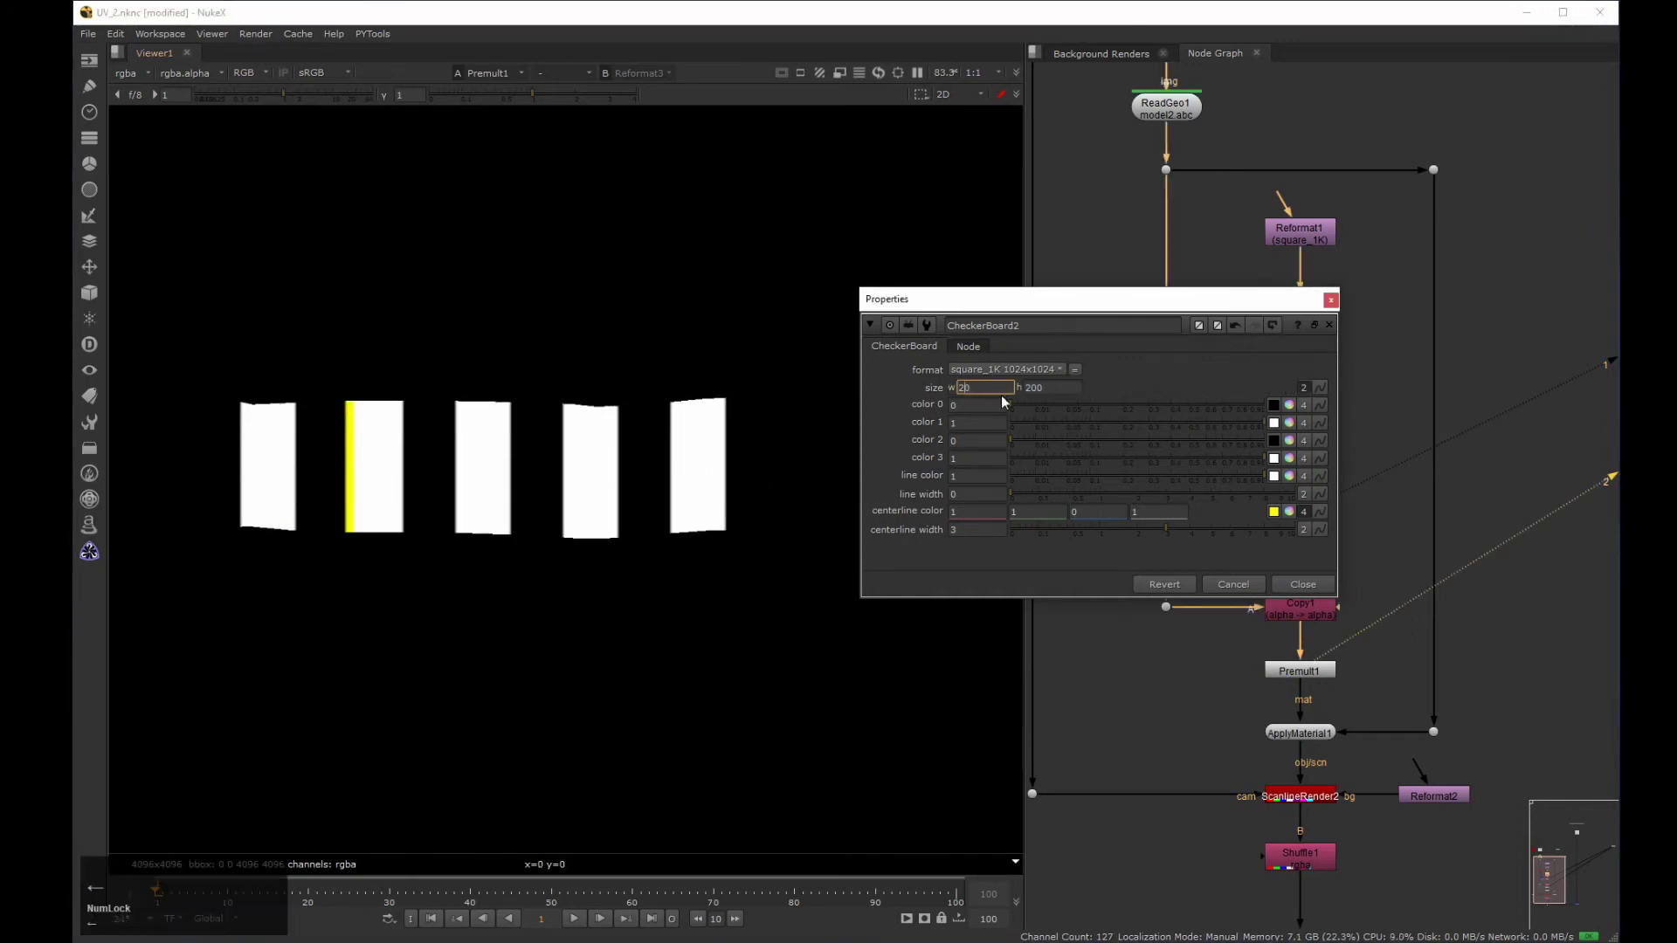
pyautogui.press('Down')
pyautogui.press('Down')
pyautogui.press('Down')
pyautogui.press('Down')
pyautogui.press('Down')
pyautogui.press('Down')
pyautogui.press('Down')
pyautogui.press('Down')
# Set CheckerBoard2's colors 0 and 2 to 1, colors 1 and 3, line color and centerline settings to 0, and line width to 2.15.
pyautogui.click(1303, 512)
pyautogui.moveTo(1083, 512); pyautogui.dragTo(1118, 494)
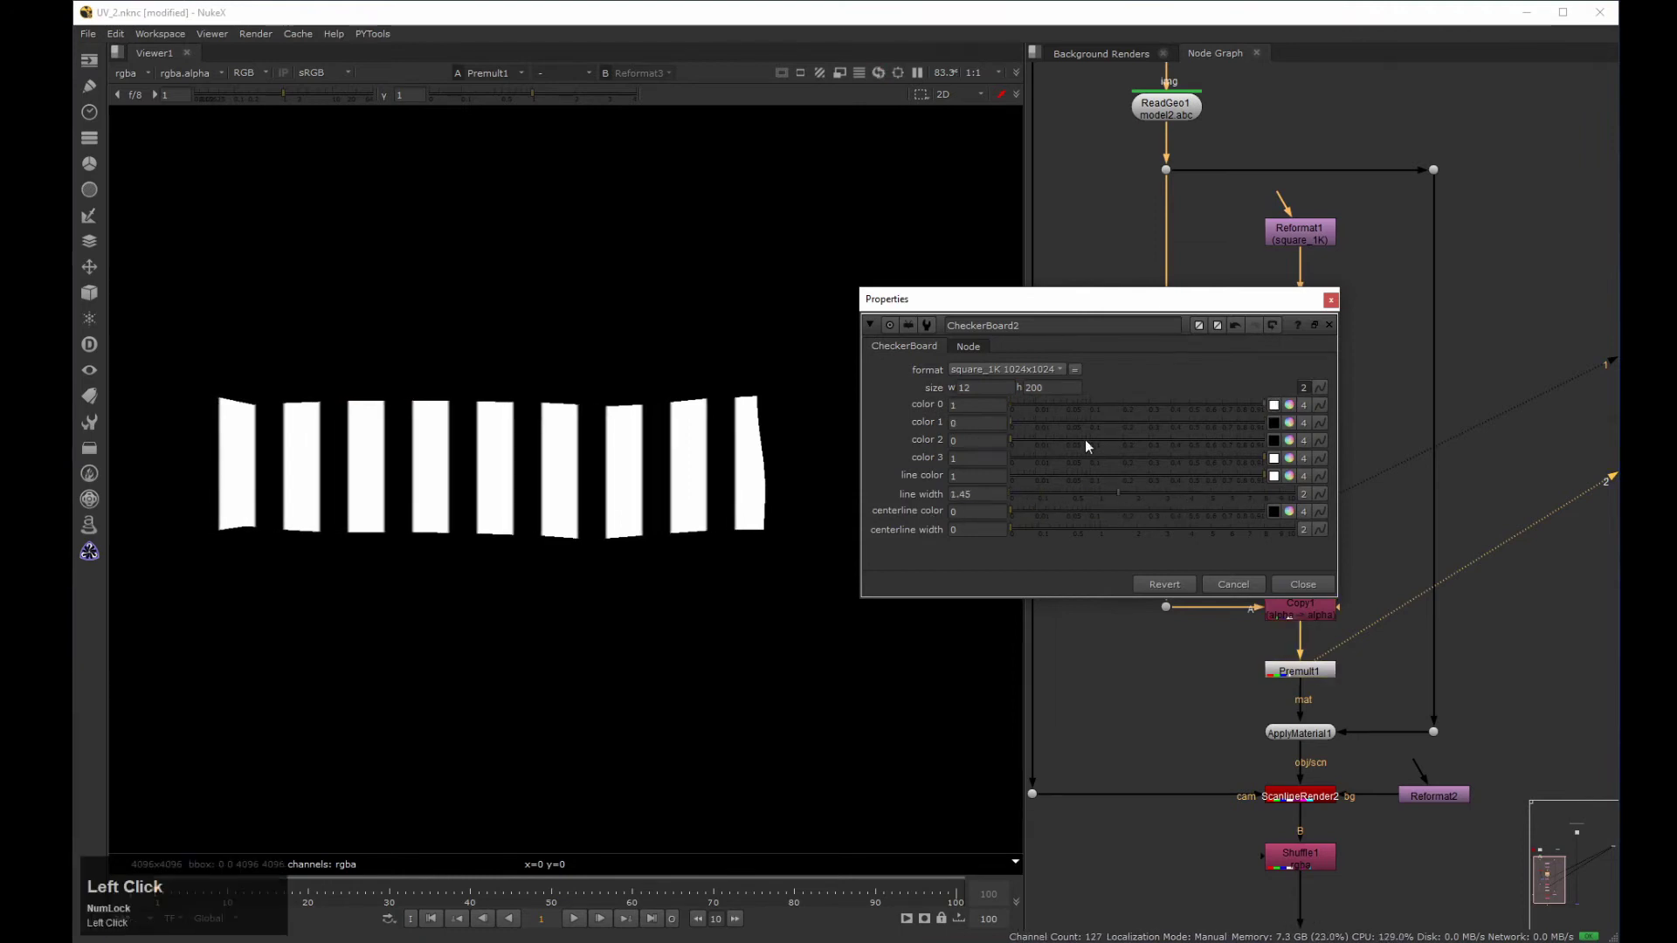
pyautogui.moveTo(1088, 446); pyautogui.dragTo(1266, 440)
pyautogui.moveTo(1263, 457); pyautogui.dragTo(1011, 475)
pyautogui.moveTo(1120, 494)
pyautogui.mouseDown()
pyautogui.moveTo(1173, 491)
pyautogui.moveTo(1124, 489)
pyautogui.mouseUp()
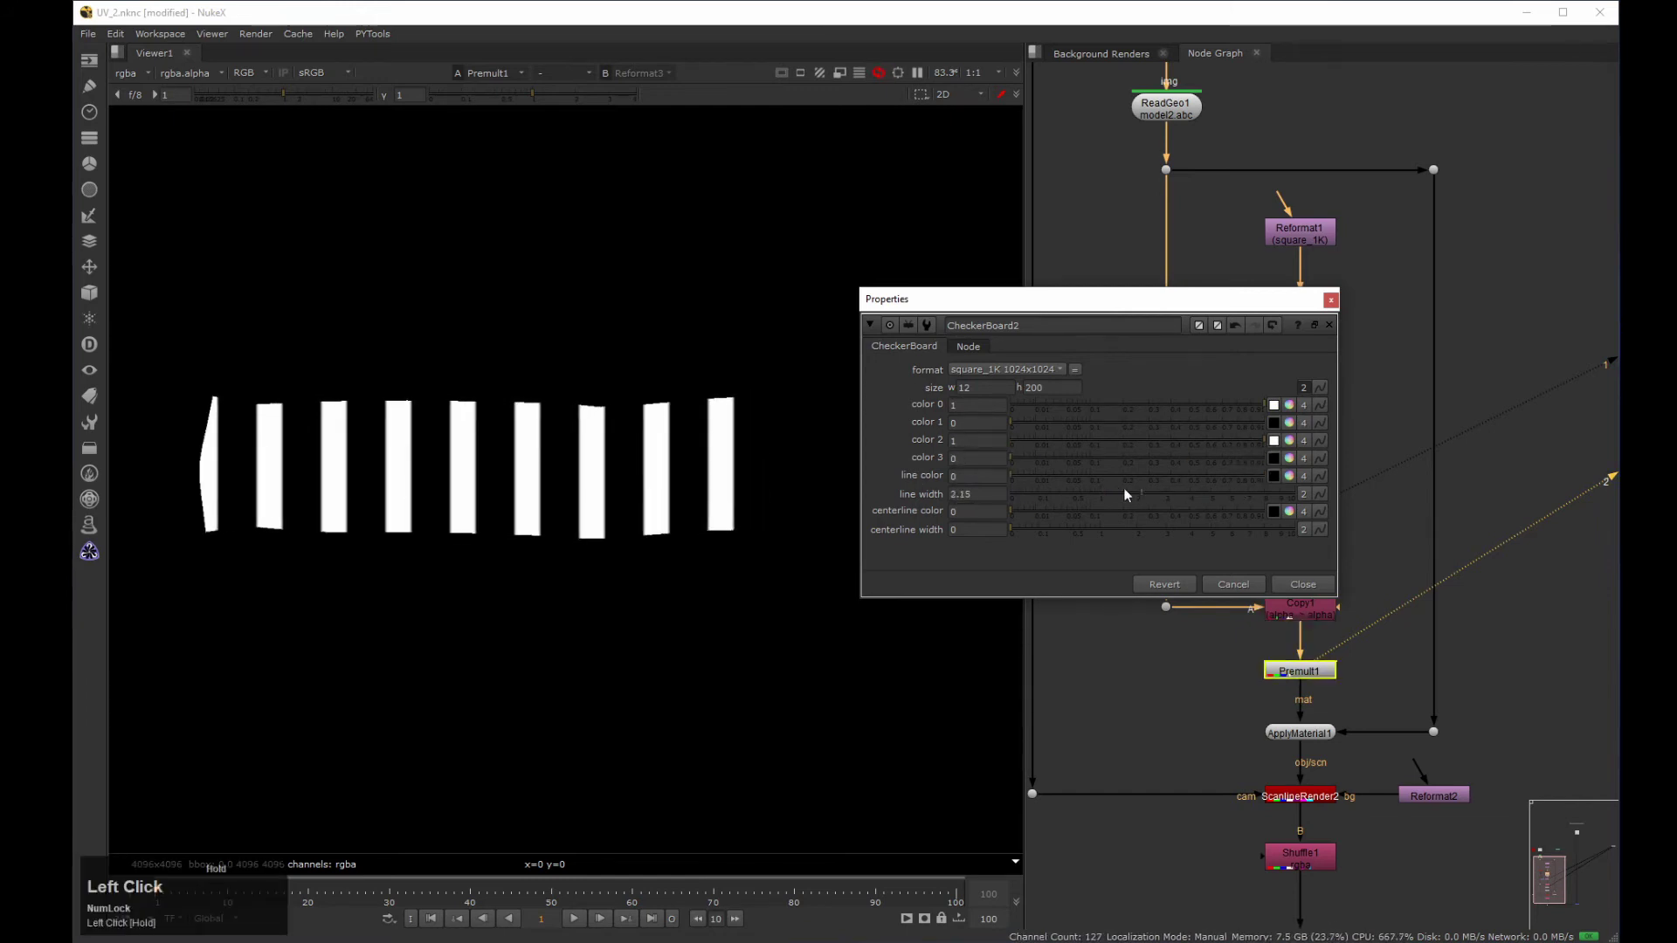
pyautogui.click(1302, 583)
# Delete the Merge2 node and view the striped pipe in the final composite.
pyautogui.click(1224, 519)
pyautogui.press('Delete')
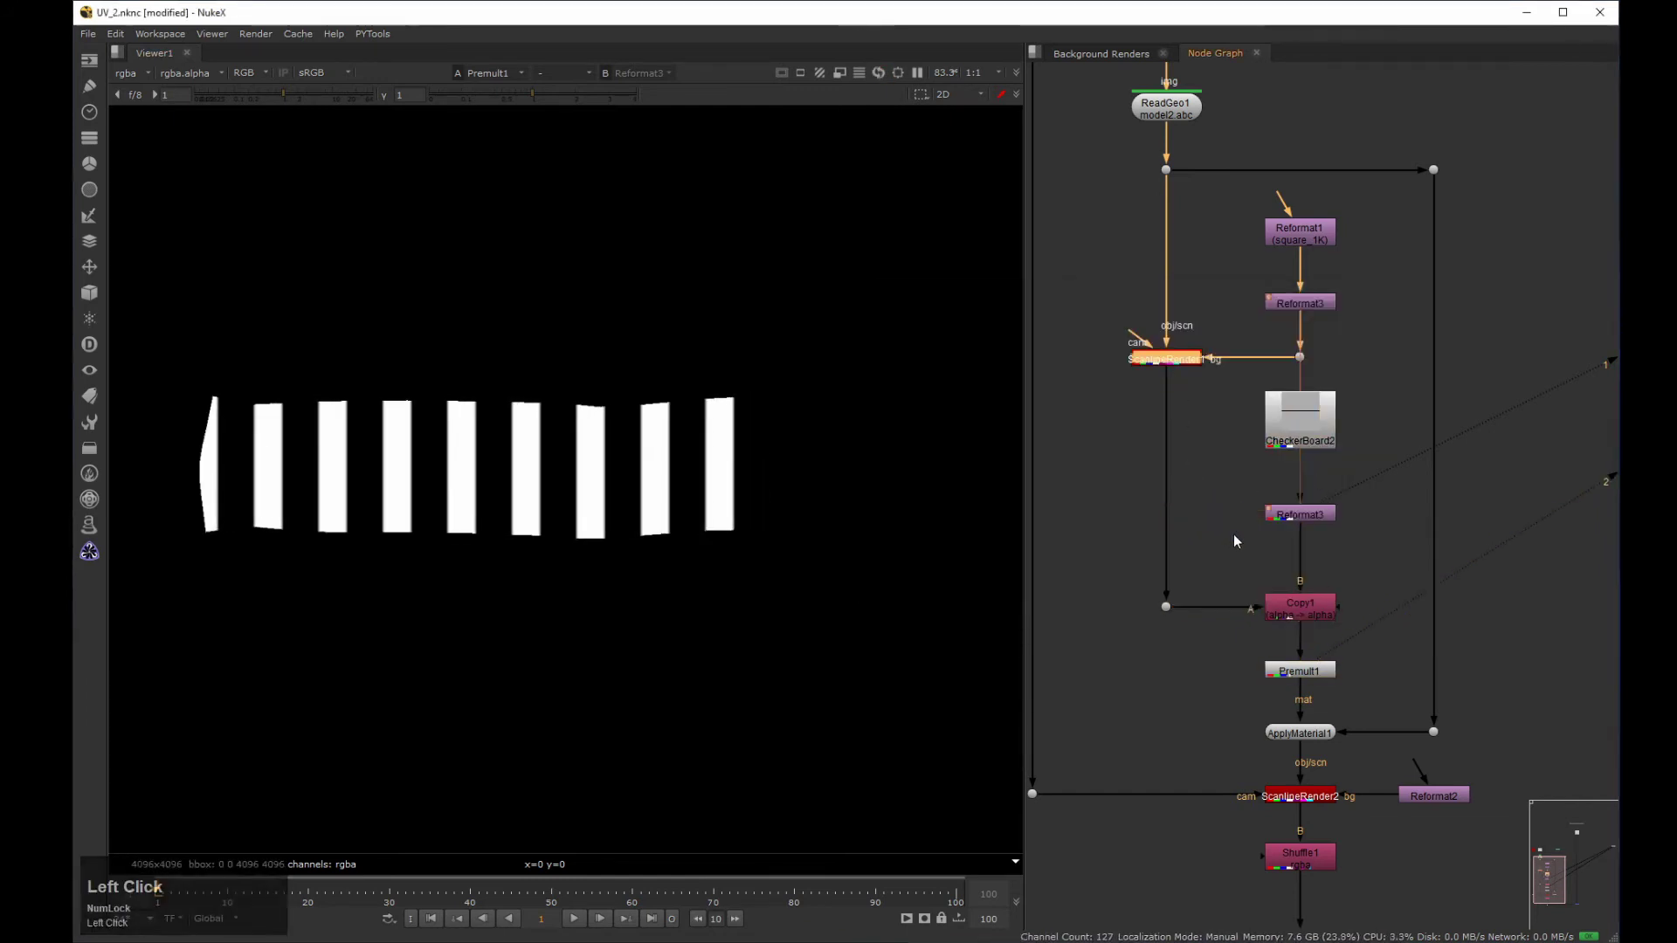
pyautogui.scroll(-3, 1362, 751)
pyautogui.moveTo(1410, 830); pyautogui.dragTo(1197, 437, button='middle')
pyautogui.click(1202, 440)
pyautogui.press('3')
pyautogui.scroll(-4, 611, 436)
pyautogui.moveTo(476, 803); pyautogui.dragTo(498, 543, button='middle')
pyautogui.scroll(3, 476, 532)
pyautogui.moveTo(1084, 175); pyautogui.dragTo(1184, 321, button='middle')
# Set CheckerBoard2's width to 11 and its line width to 5.
pyautogui.doubleClick(1209, 305)
pyautogui.moveTo(1162, 287); pyautogui.dragTo(1231, 268)
pyautogui.moveTo(1227, 460); pyautogui.dragTo(1325, 459)
pyautogui.click(1110, 353)
pyautogui.press('Down')
pyautogui.press('Down')
pyautogui.press('Up')
pyautogui.moveTo(1088, 461); pyautogui.dragTo(1015, 463)
pyautogui.write('5')
pyautogui.moveTo(1121, 443)
pyautogui.mouseDown()
pyautogui.moveTo(1336, 427)
pyautogui.moveTo(1113, 428)
pyautogui.mouseUp()
pyautogui.click(1440, 266)
# Test scale values 1 and 4 on the Reformat3 below CheckerBoard2, then restore the scale to 2.
pyautogui.click(1212, 360)
pyautogui.scroll(6, 594, 578)
pyautogui.doubleClick(1218, 360)
pyautogui.moveTo(892, 221); pyautogui.dragTo(860, 221)
pyautogui.write('1')
pyautogui.press('Return')
pyautogui.write('4')
pyautogui.press('Return')
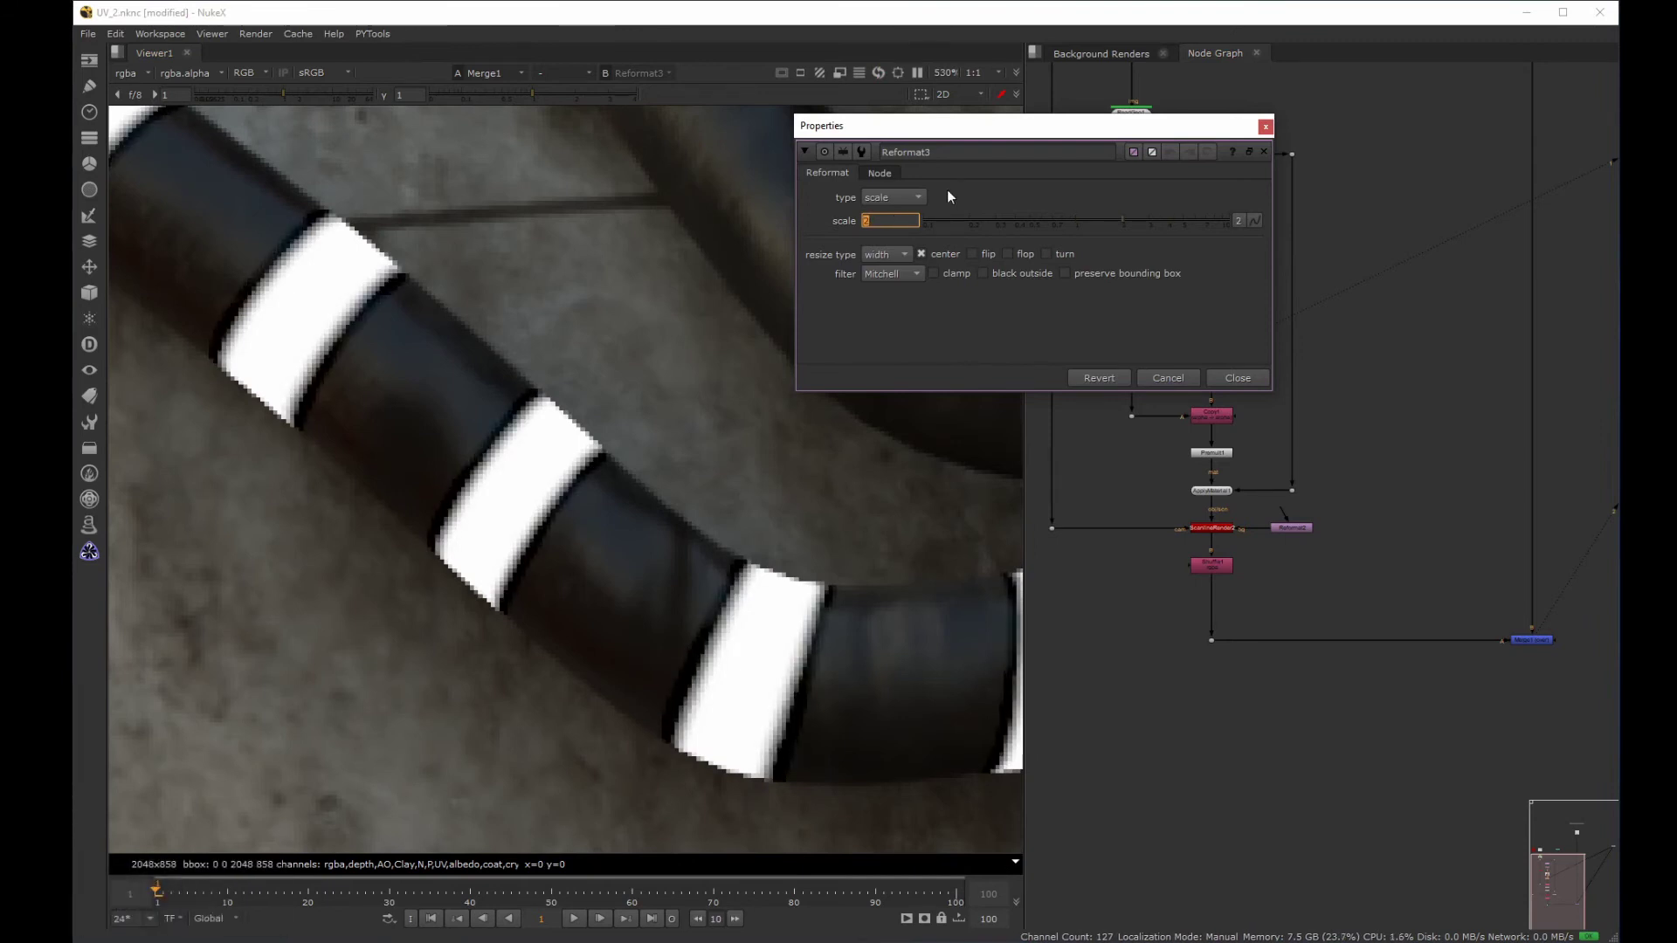
pyautogui.write('2')
# Switch Reformat3's filter to Parzen and view the whole character.
pyautogui.click(891, 274)
pyautogui.click(894, 290)
pyautogui.click(1237, 378)
pyautogui.moveTo(612, 414); pyautogui.dragTo(475, 515, button='middle')
pyautogui.press('h')
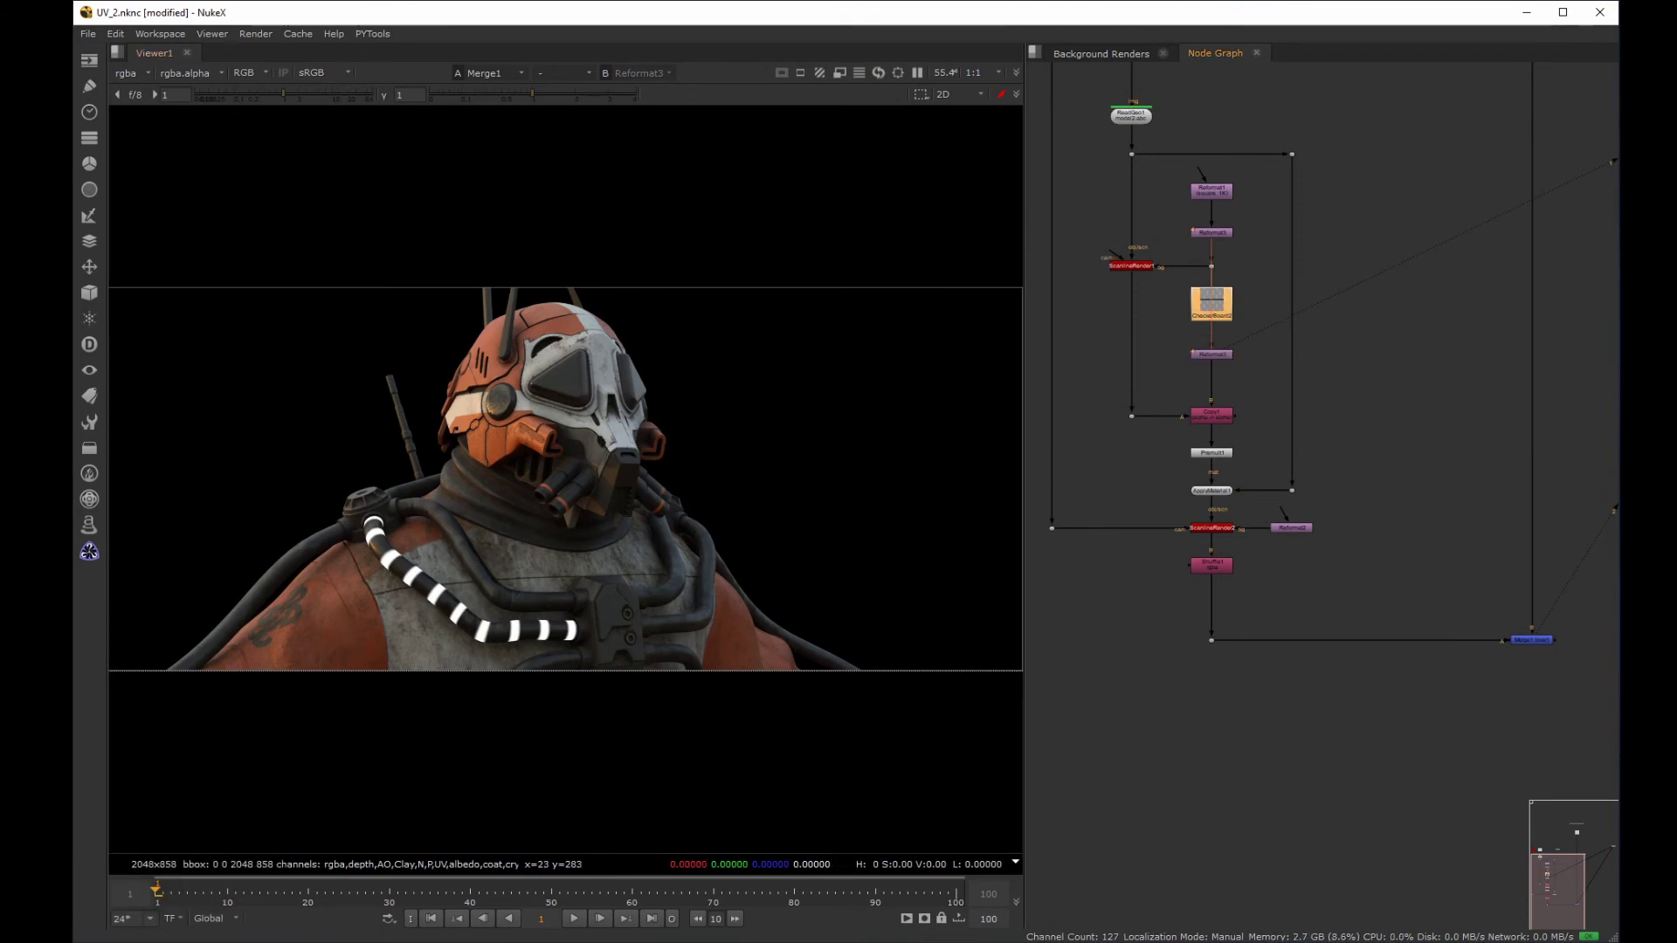
# Set CheckerBoard2's width to 17 to space the pipe stripes further apart.
pyautogui.doubleClick(1208, 305)
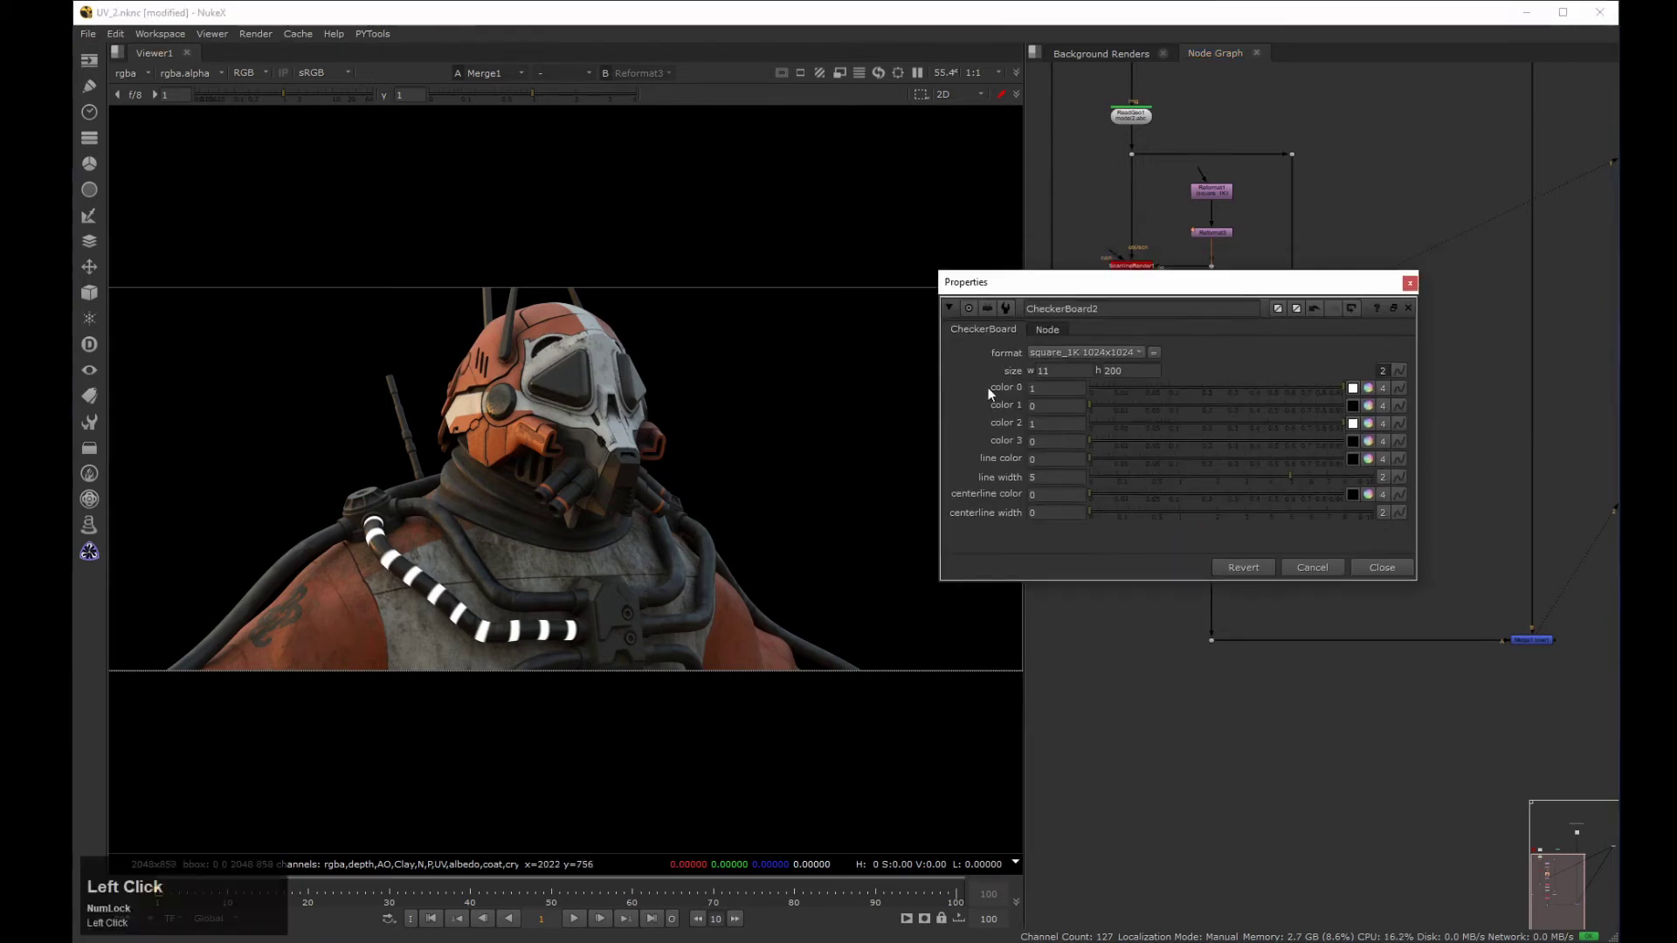
pyautogui.click(1045, 370)
pyautogui.press('Up')
pyautogui.press('Up')
pyautogui.press('Up')
pyautogui.press('Up')
pyautogui.press('Up')
pyautogui.press('Up')
pyautogui.press('Up')
pyautogui.press('Up')
pyautogui.press('Up')
pyautogui.press('Down')
pyautogui.press('Down')
# Increase CheckerBoard2's line width to 13 to make the white stripes thinner.
pyautogui.click(1064, 479)
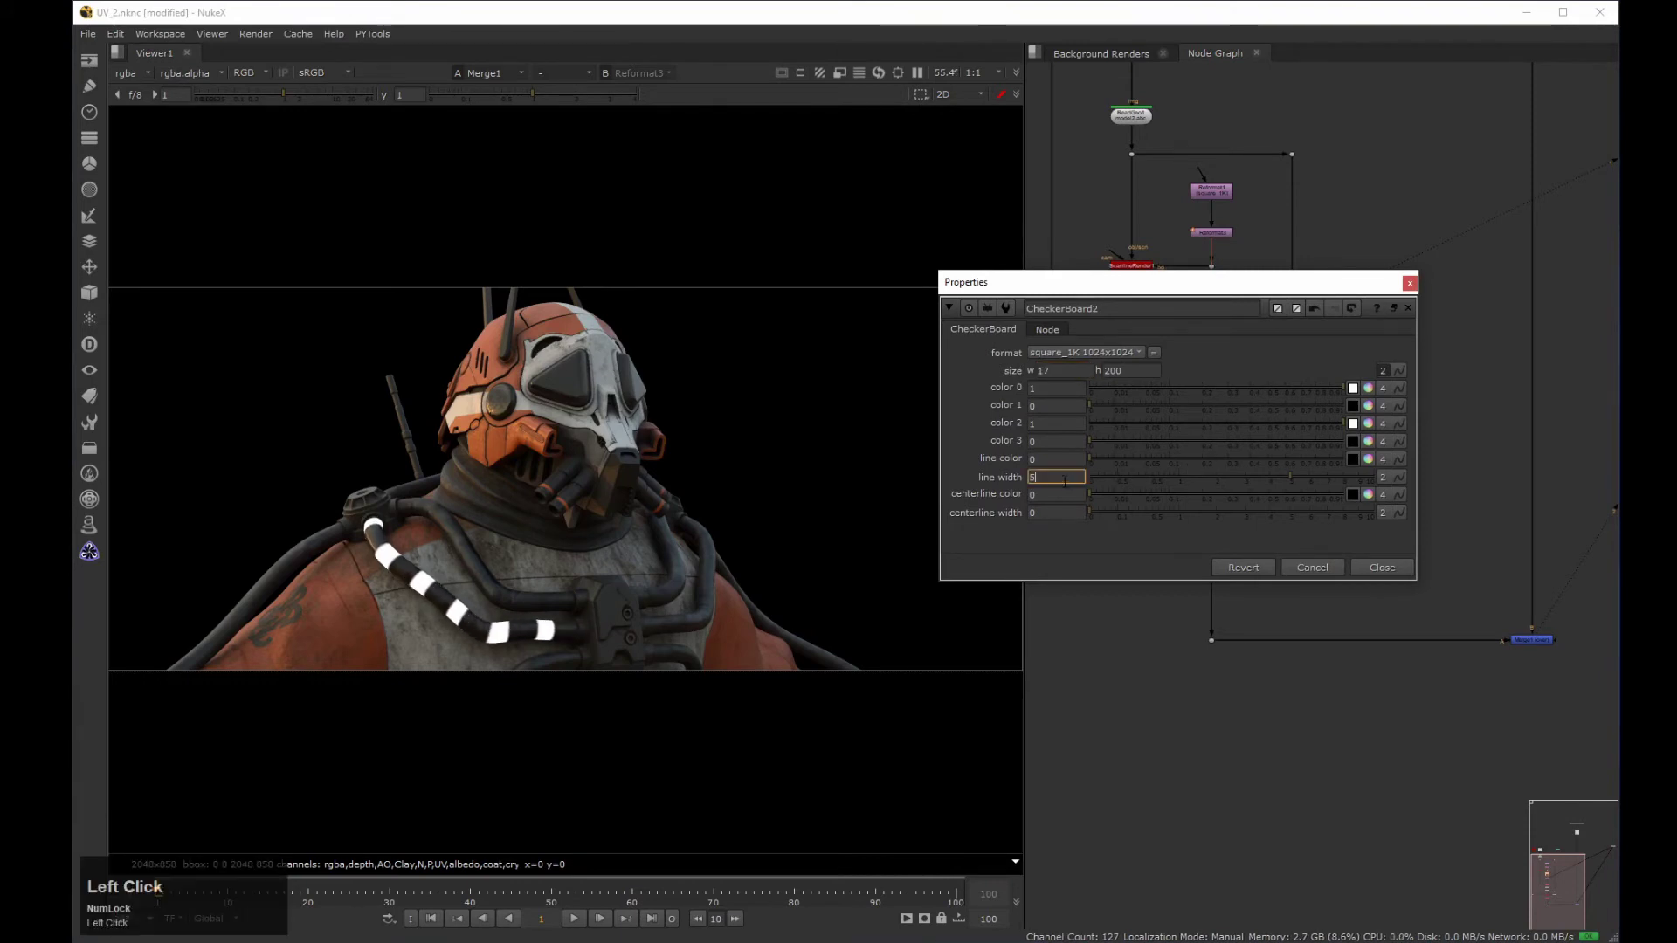
pyautogui.press('Up')
pyautogui.press('Up')
pyautogui.press('Up')
pyautogui.press('Up')
pyautogui.press('Up')
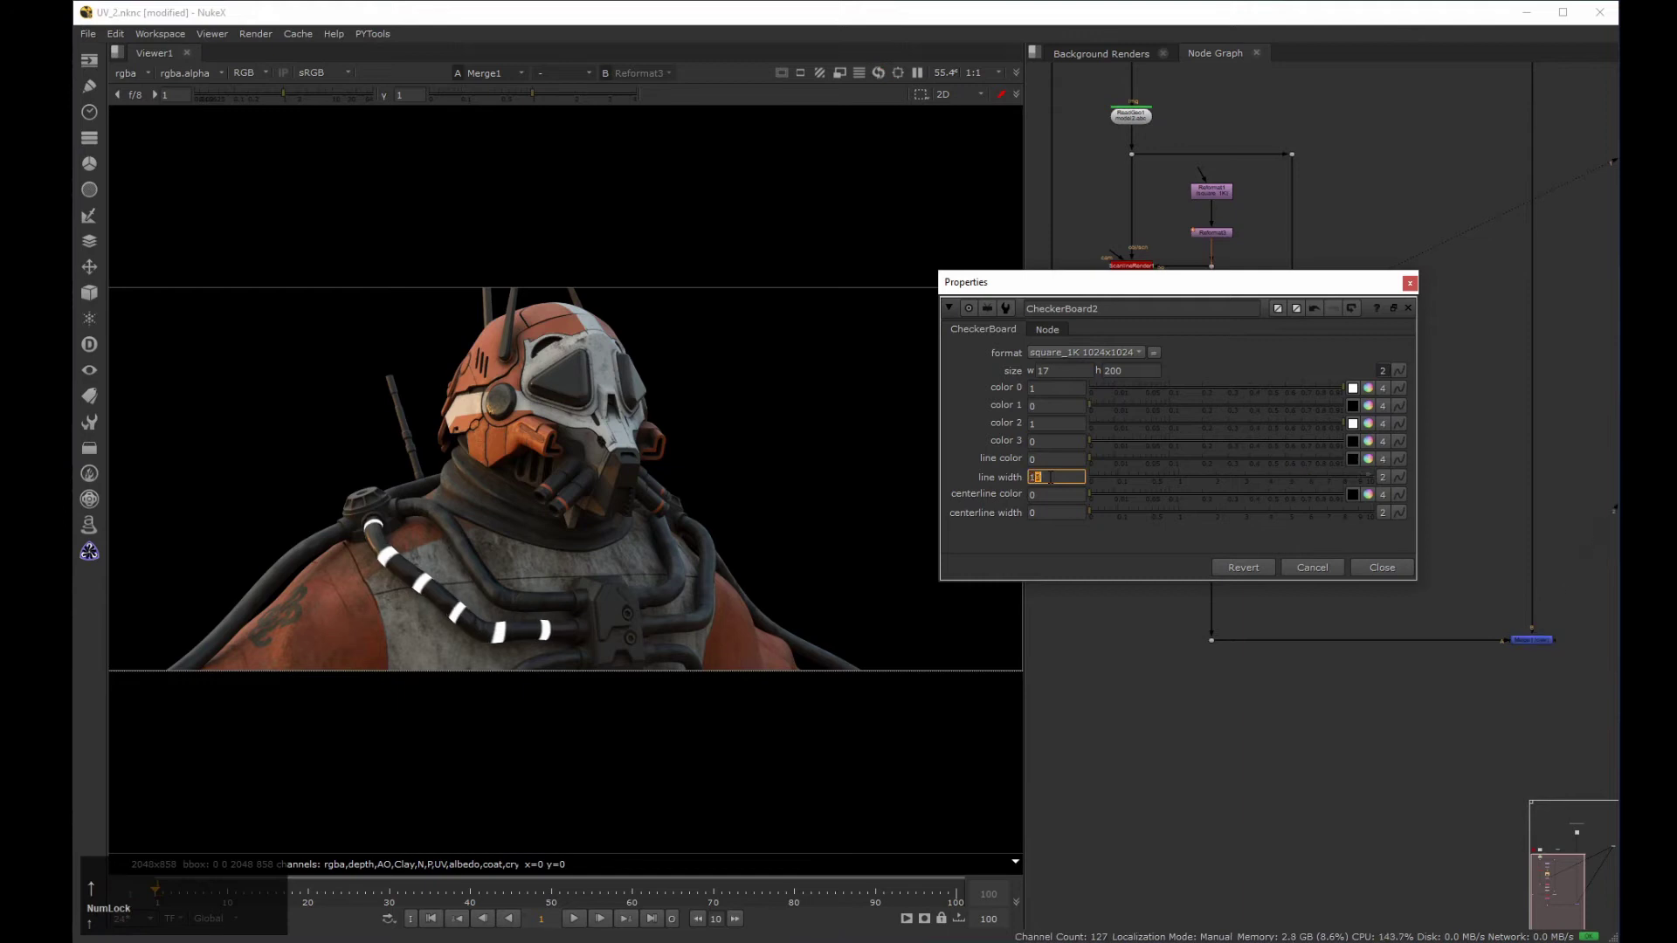
pyautogui.press('Down')
pyautogui.press('Up')
pyautogui.press('Down')
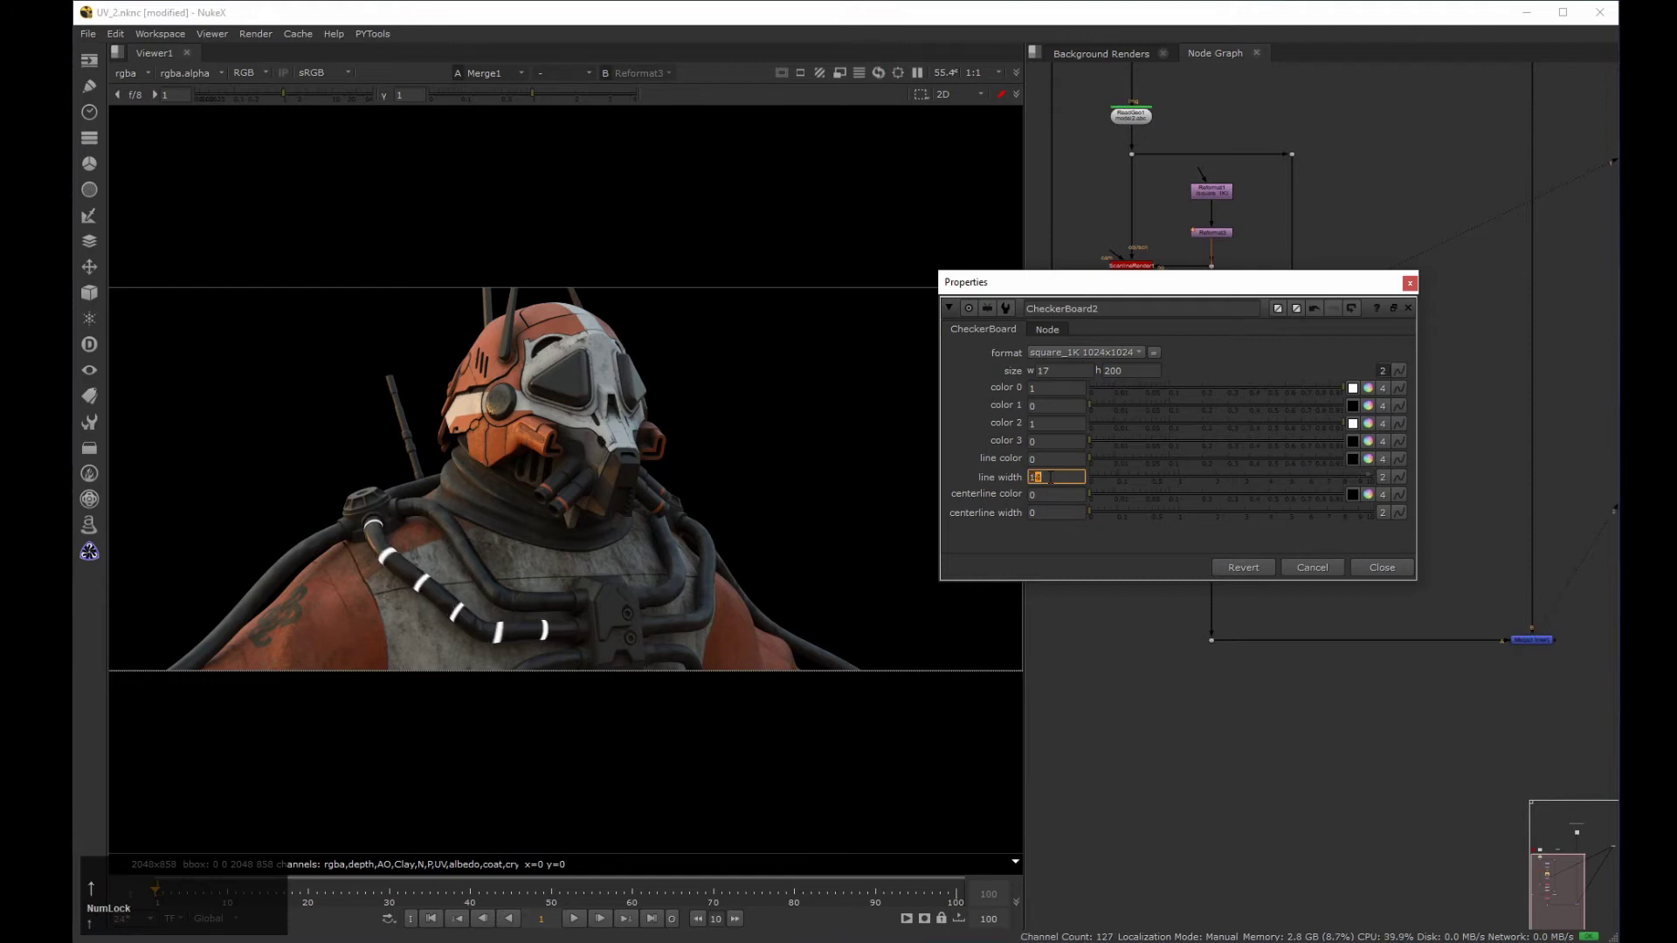
# Set CheckerBoard2's width to 15 and reduce its line width slightly.
pyautogui.click(1042, 370)
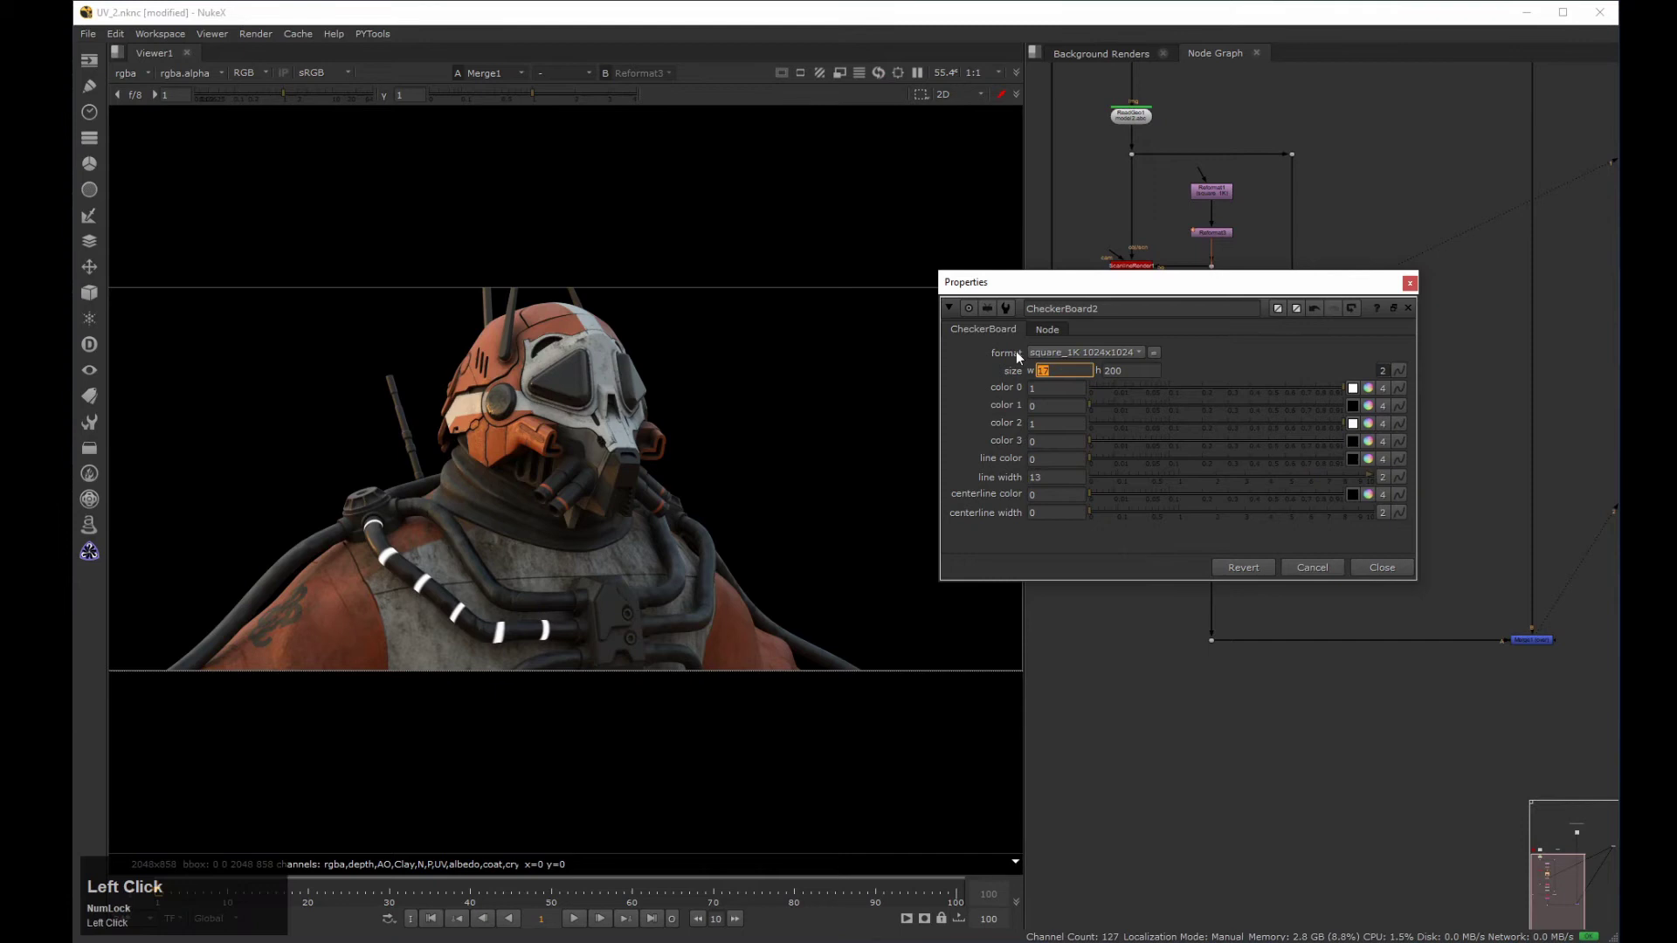
pyautogui.press('Down')
pyautogui.press('Down')
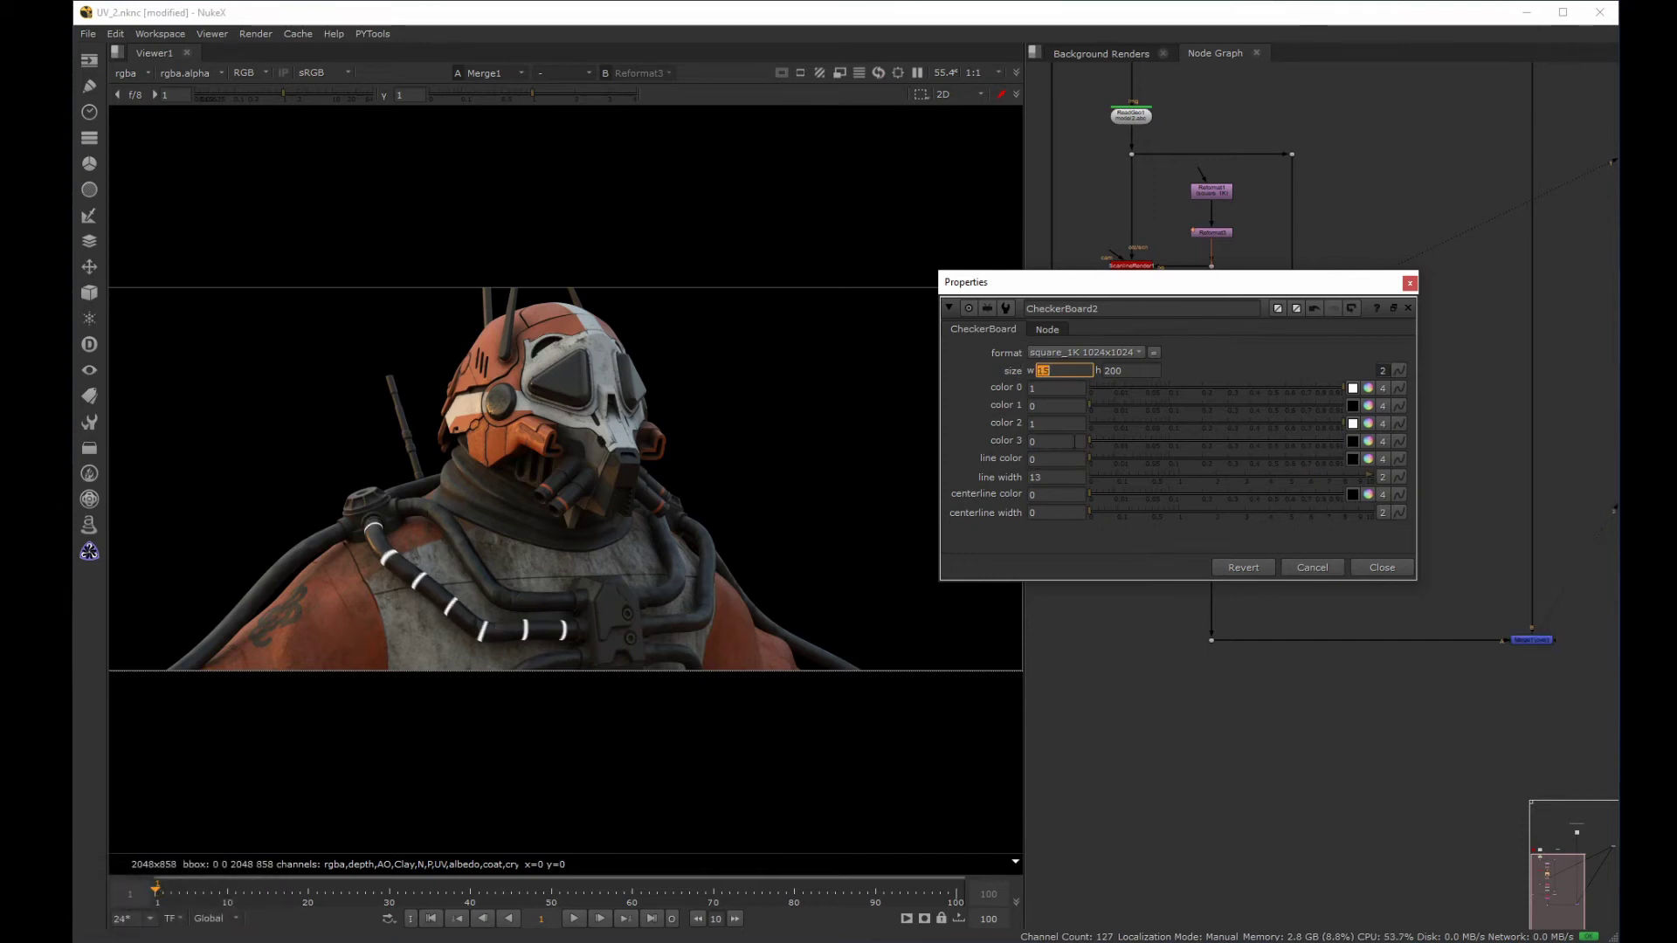
pyautogui.click(1057, 476)
pyautogui.press('Num_Lock')
pyautogui.press('Down')
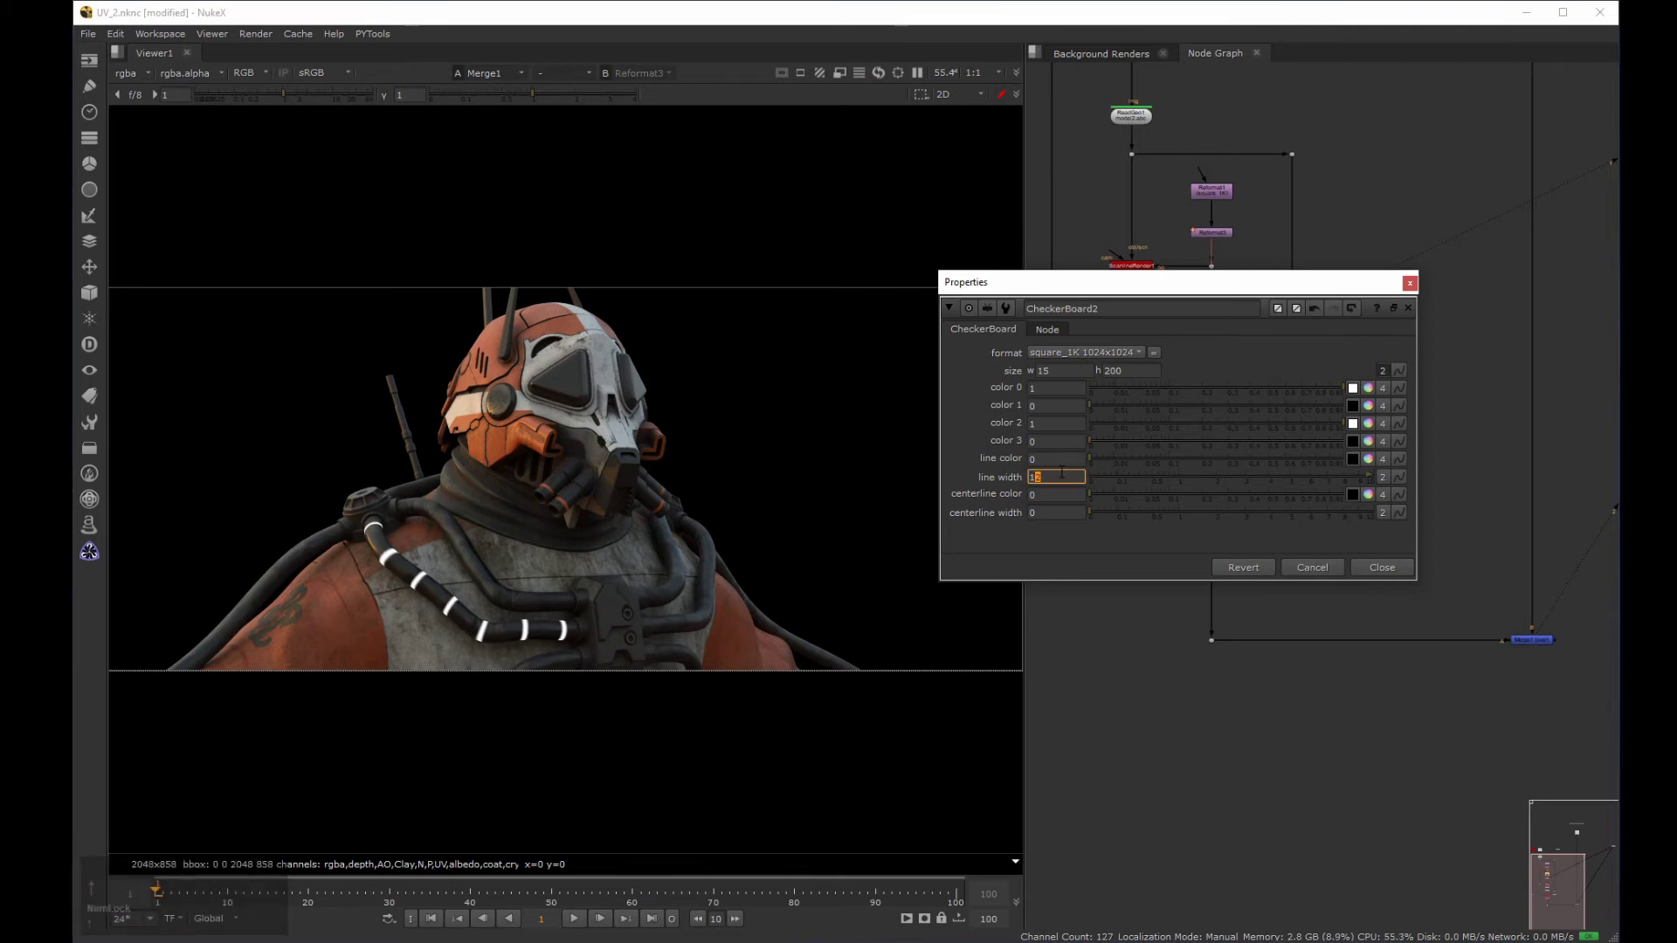
pyautogui.click(1396, 568)
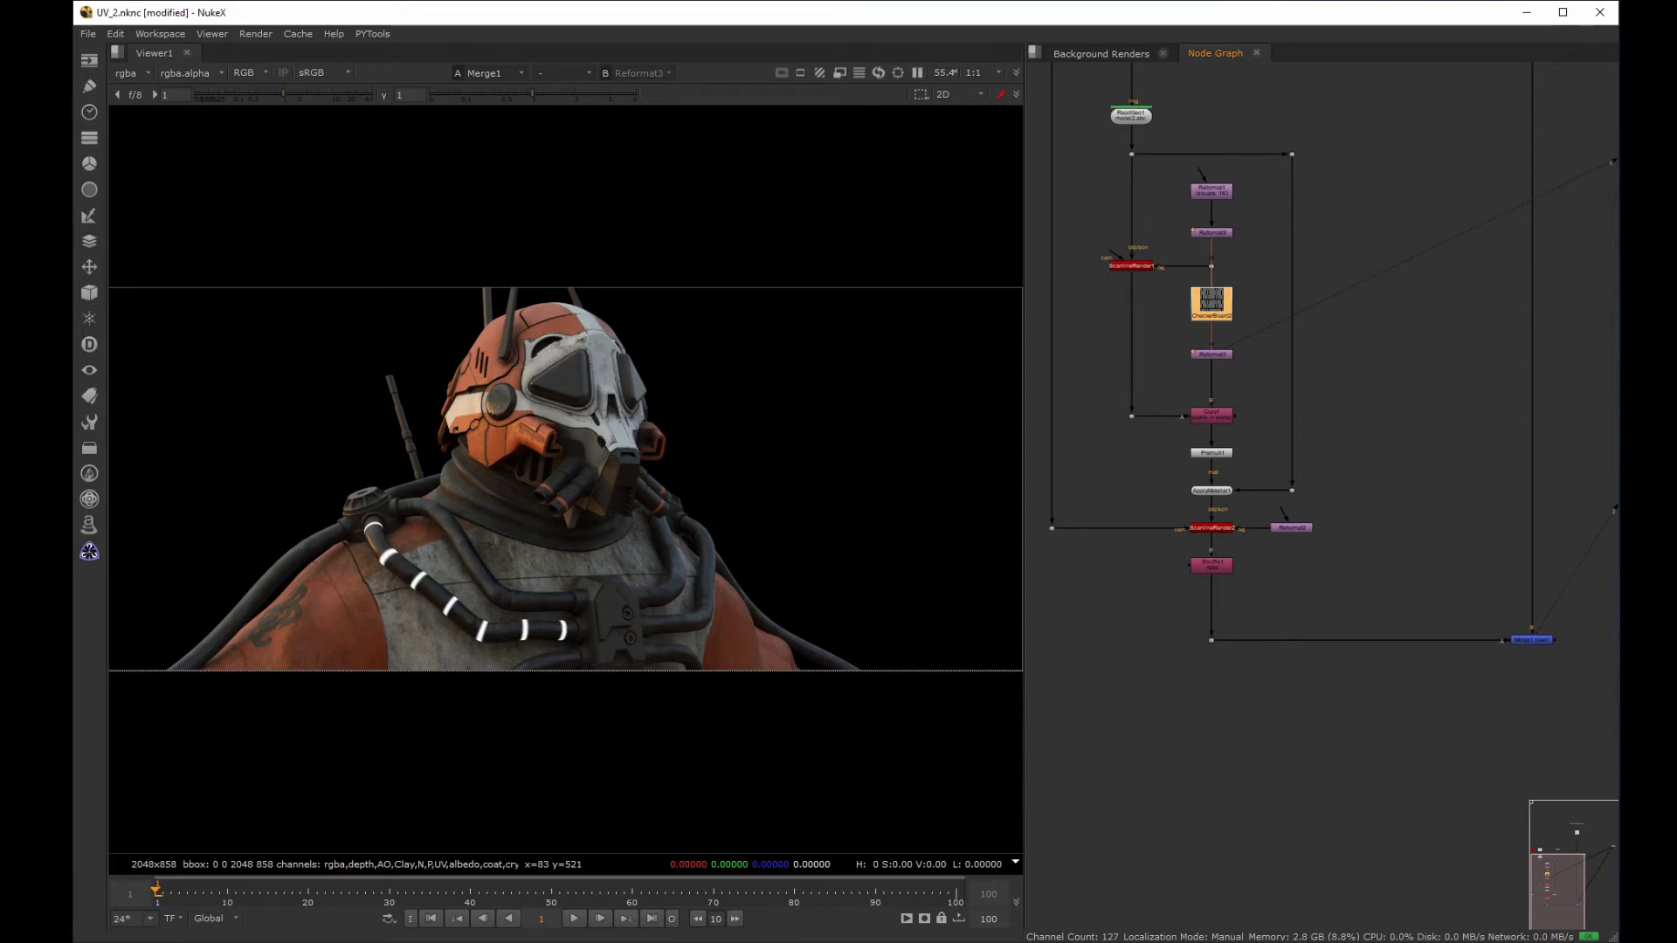
# Set Reformat3's filter to Mitchell and inspect the stripe edges on the pipe up close.
pyautogui.moveTo(568, 585); pyautogui.dragTo(829, 410, button='middle')
pyautogui.doubleClick(1212, 354)
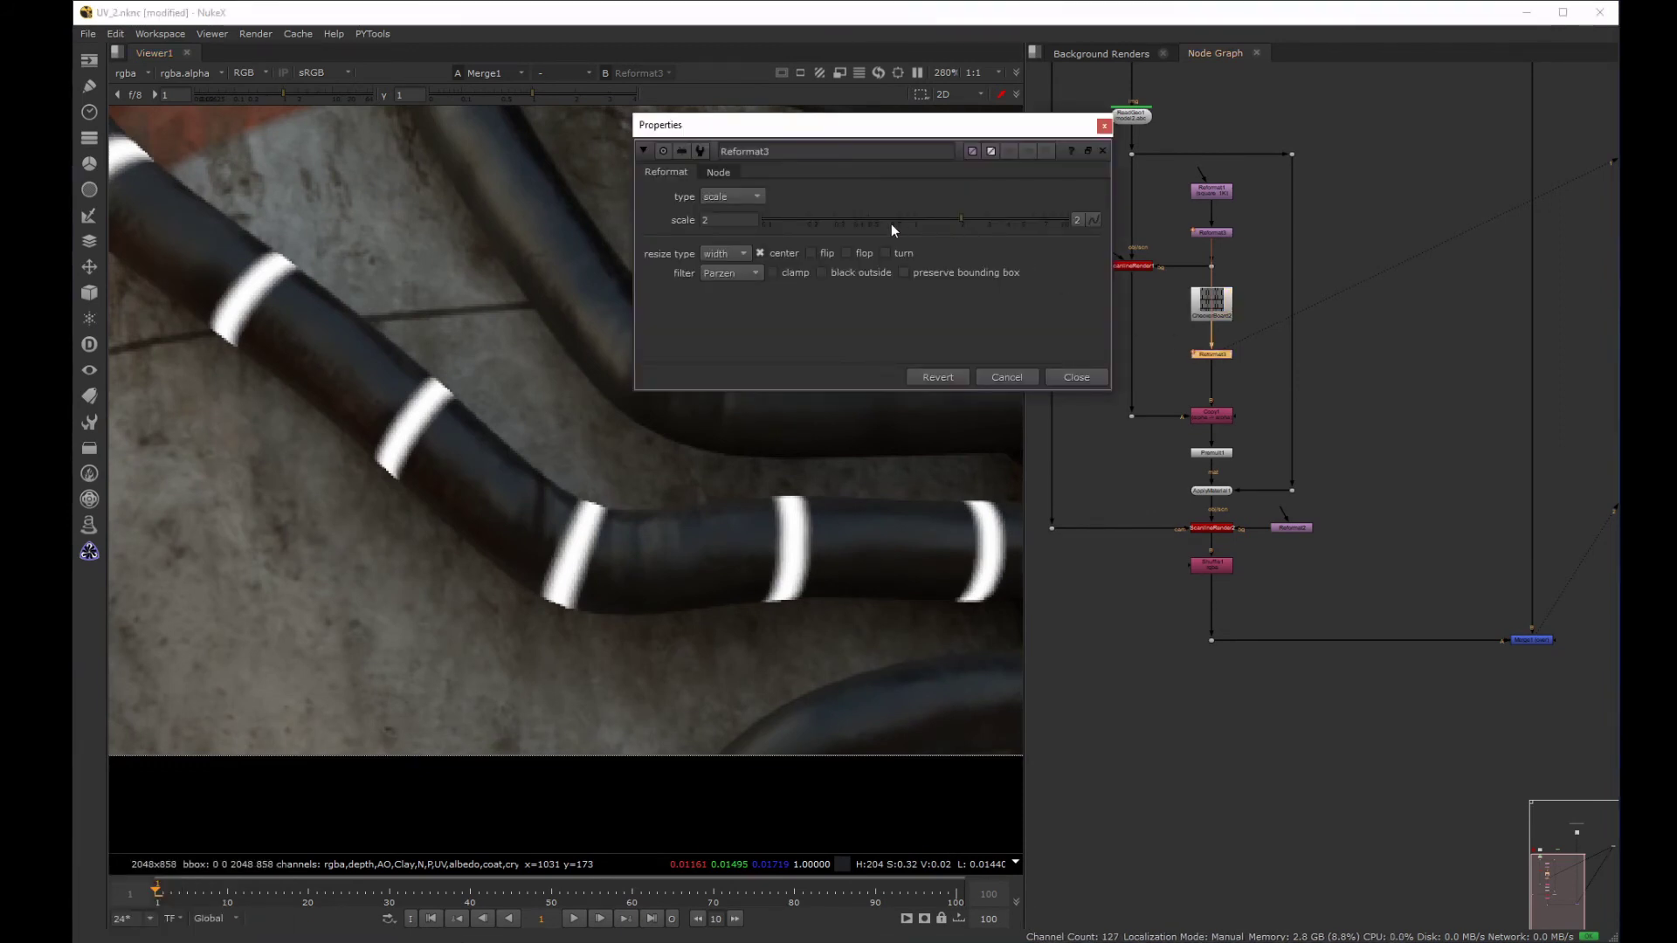
pyautogui.click(742, 273)
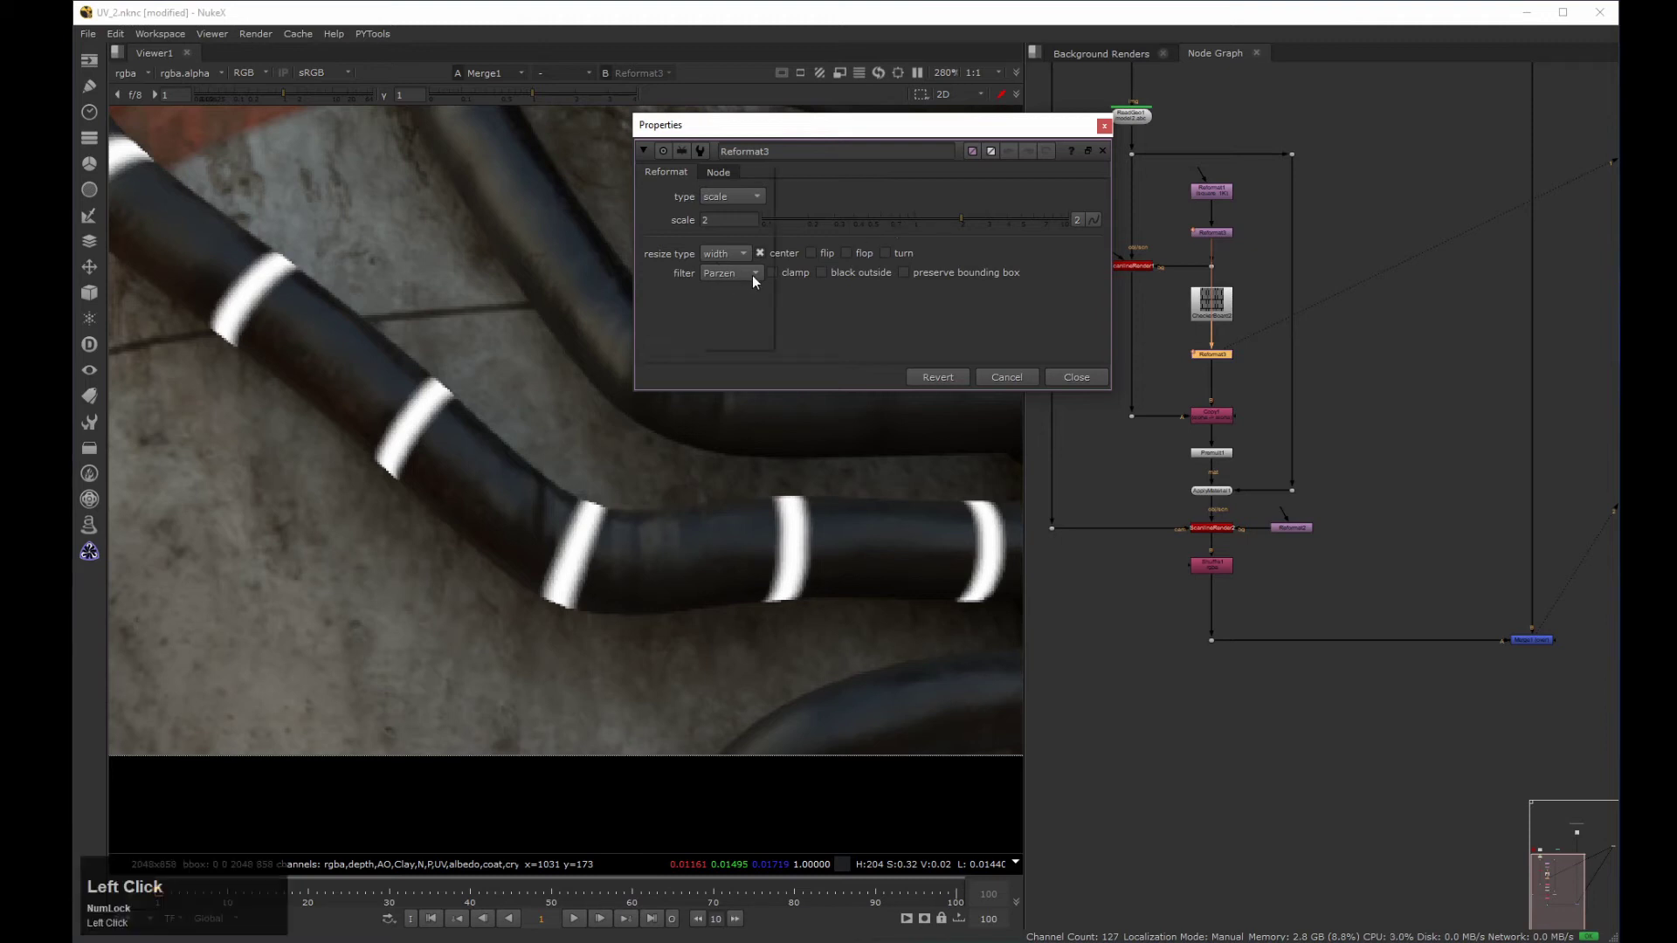
pyautogui.click(730, 258)
pyautogui.moveTo(627, 574); pyautogui.dragTo(534, 539, button='middle')
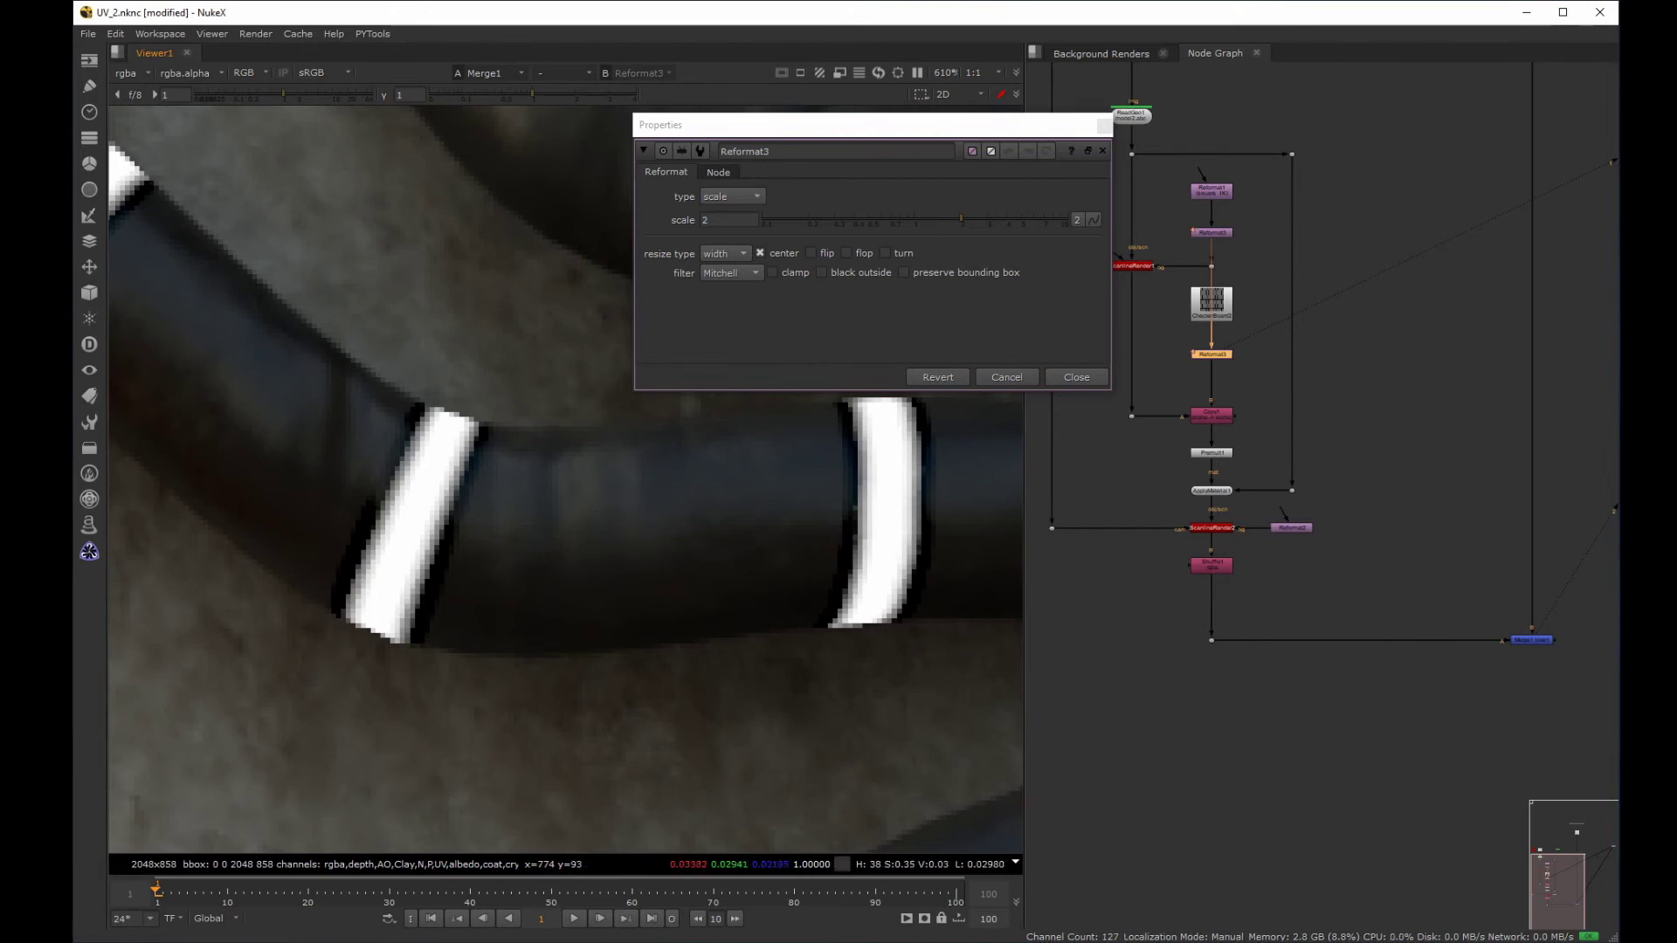
# Compare the Parzen and Rifman filters on Reformat3, then return it to Mitchell.
pyautogui.click(746, 276)
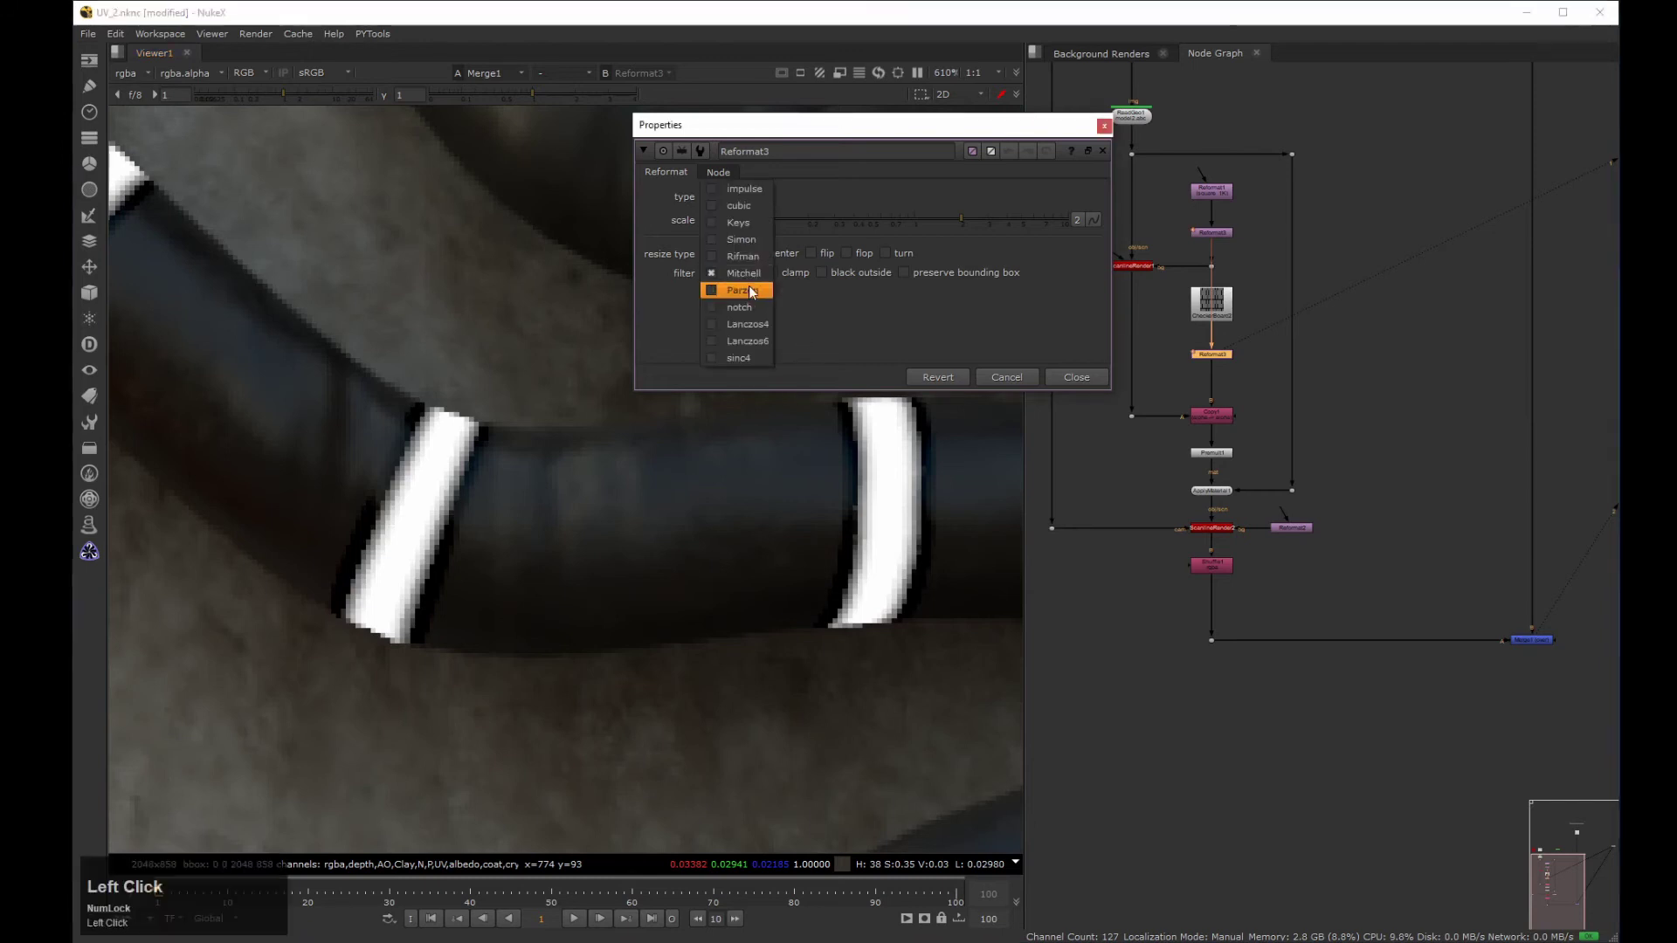
pyautogui.click(745, 288)
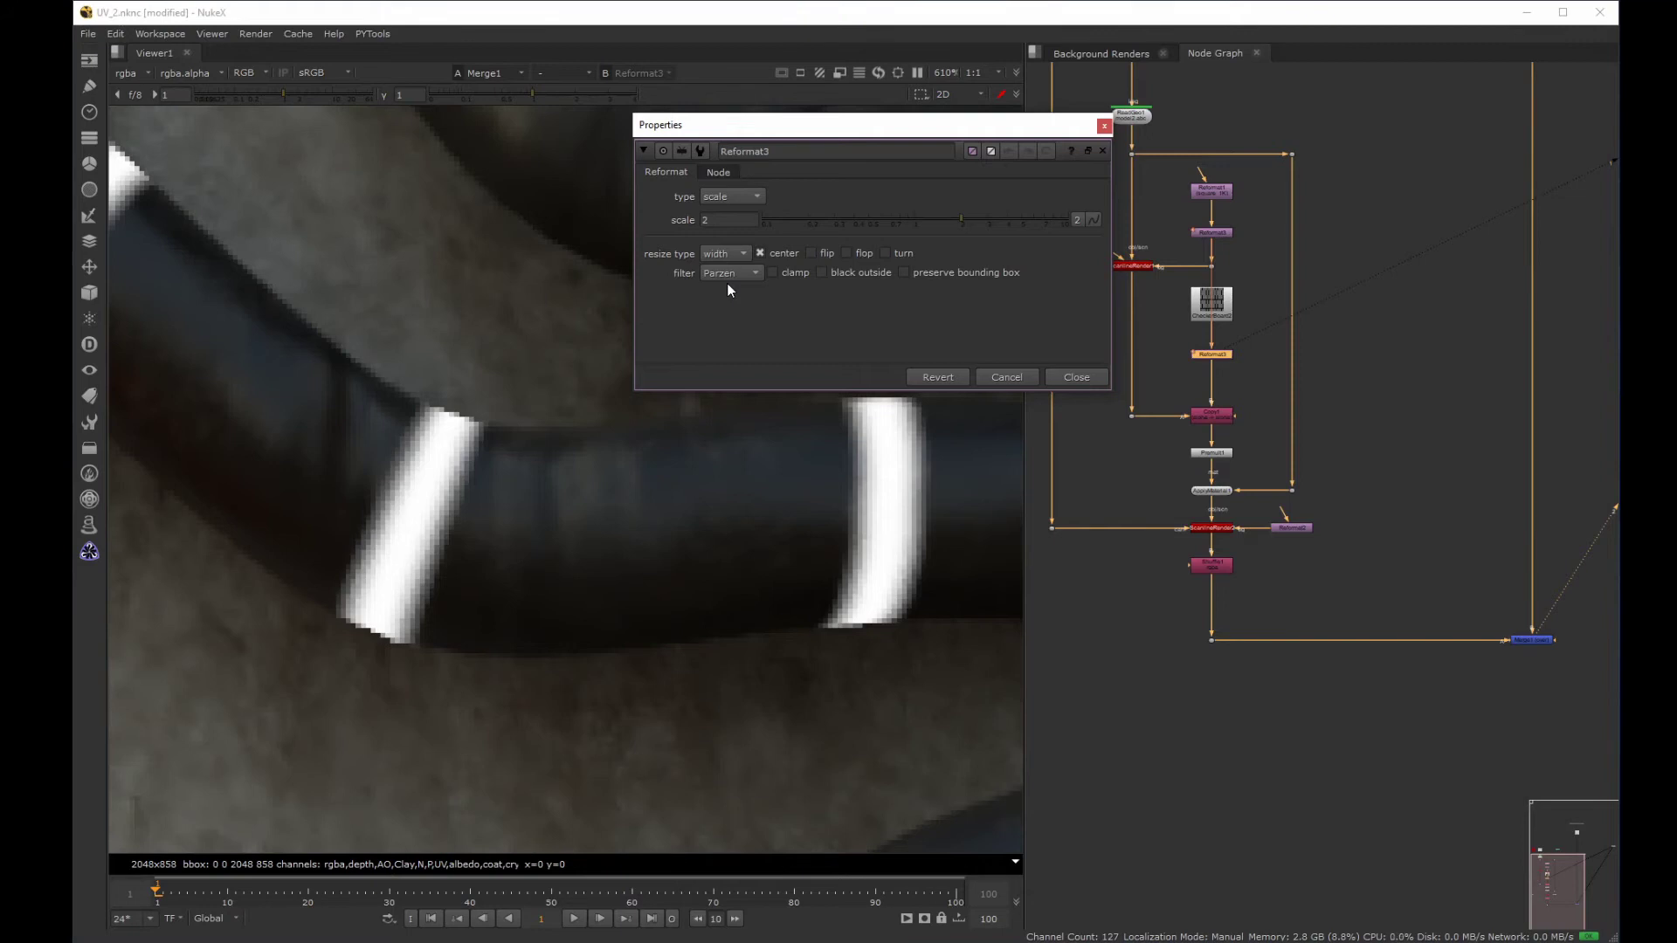
pyautogui.click(751, 275)
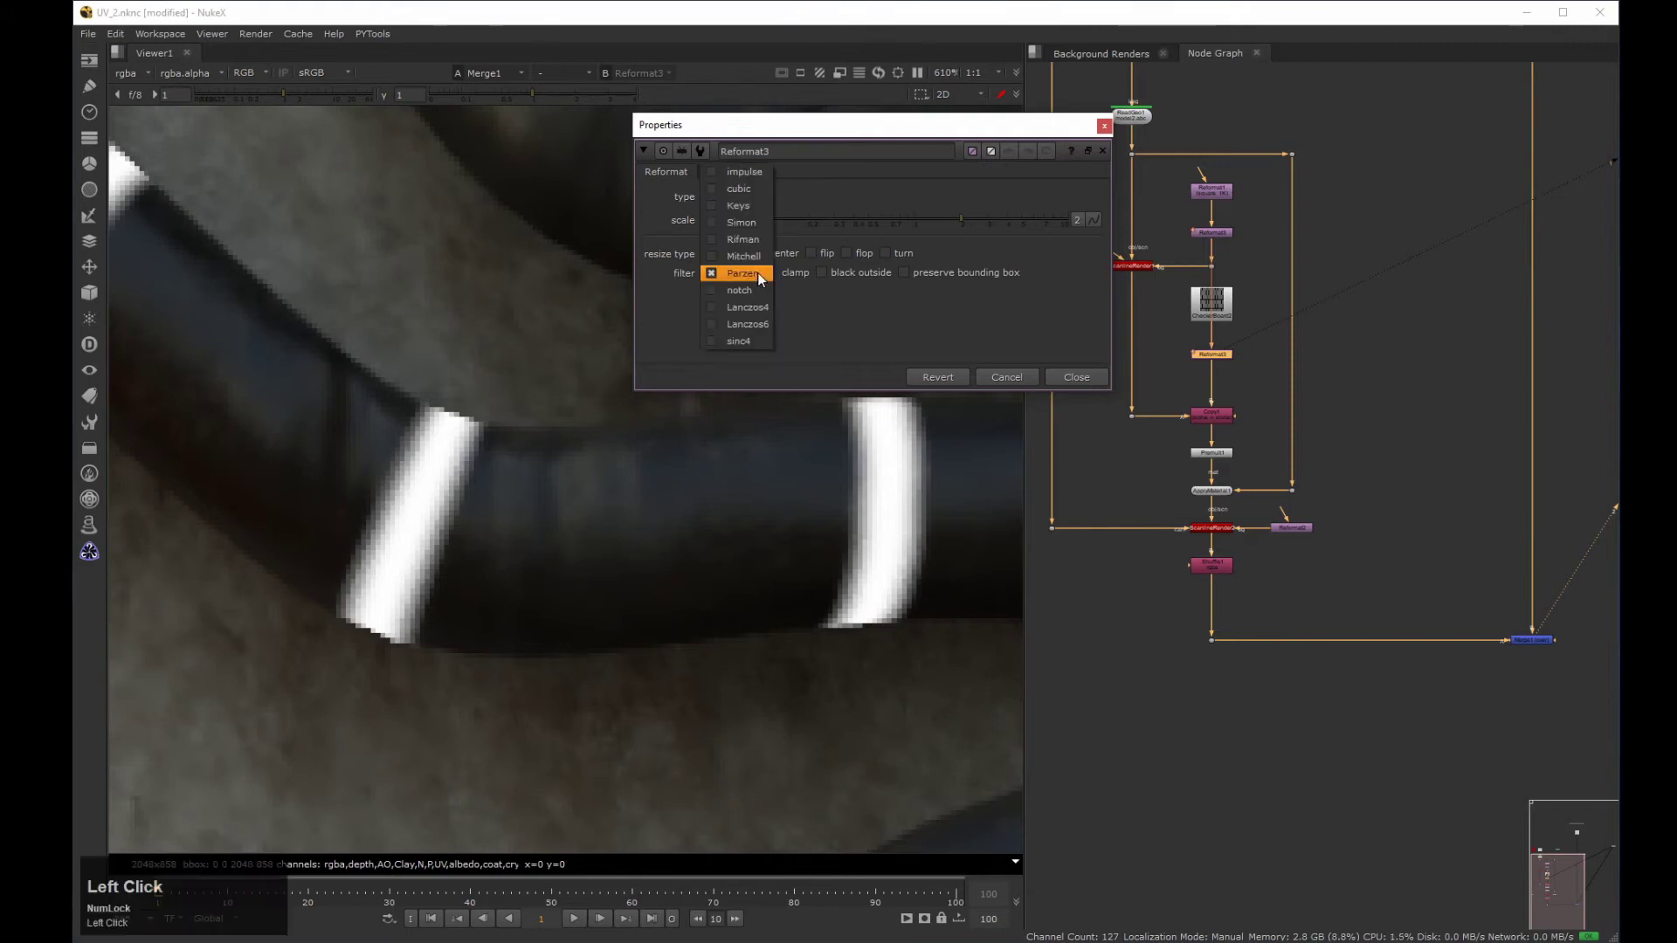
pyautogui.click(736, 238)
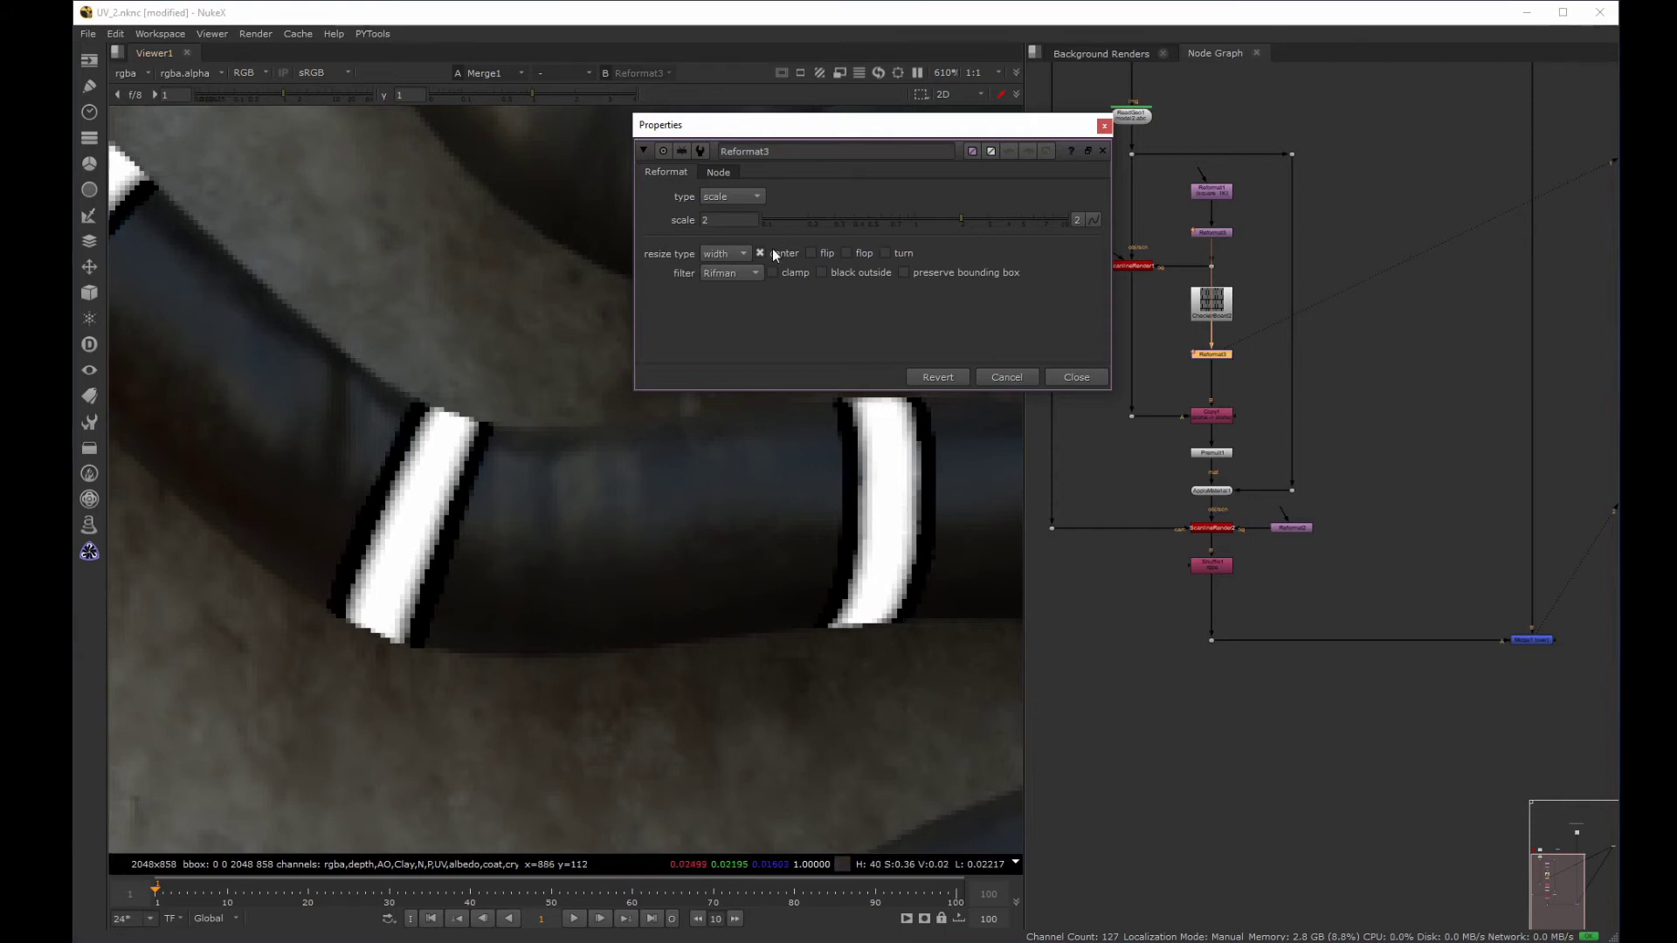
pyautogui.click(753, 273)
pyautogui.click(761, 305)
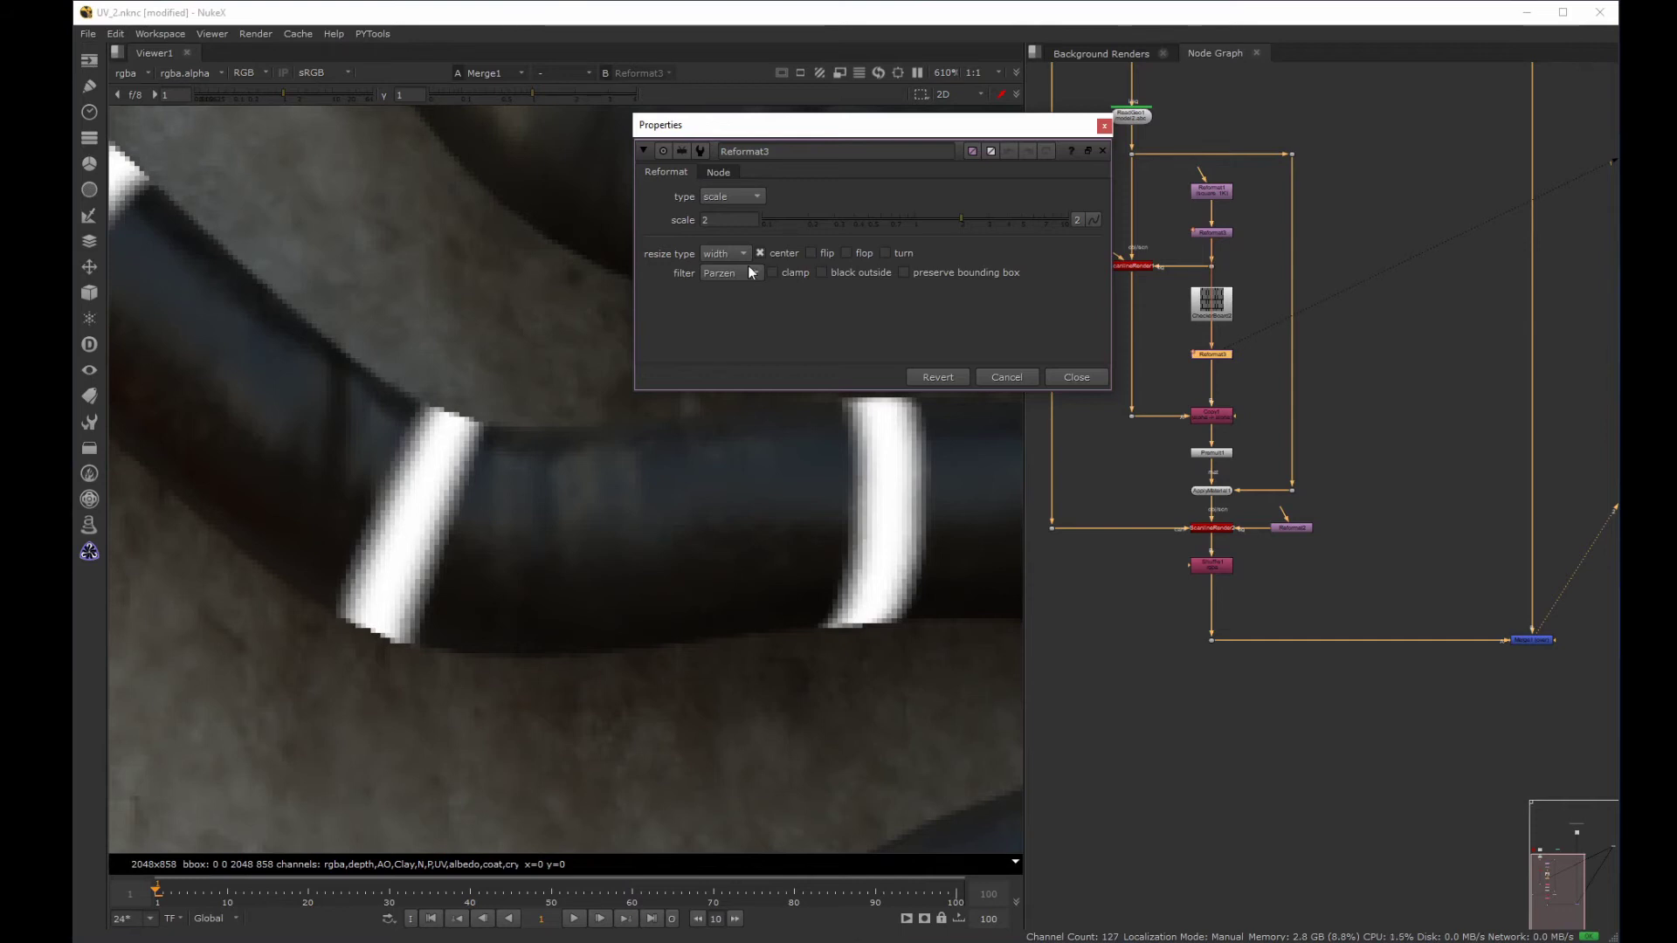
pyautogui.click(746, 272)
pyautogui.click(746, 260)
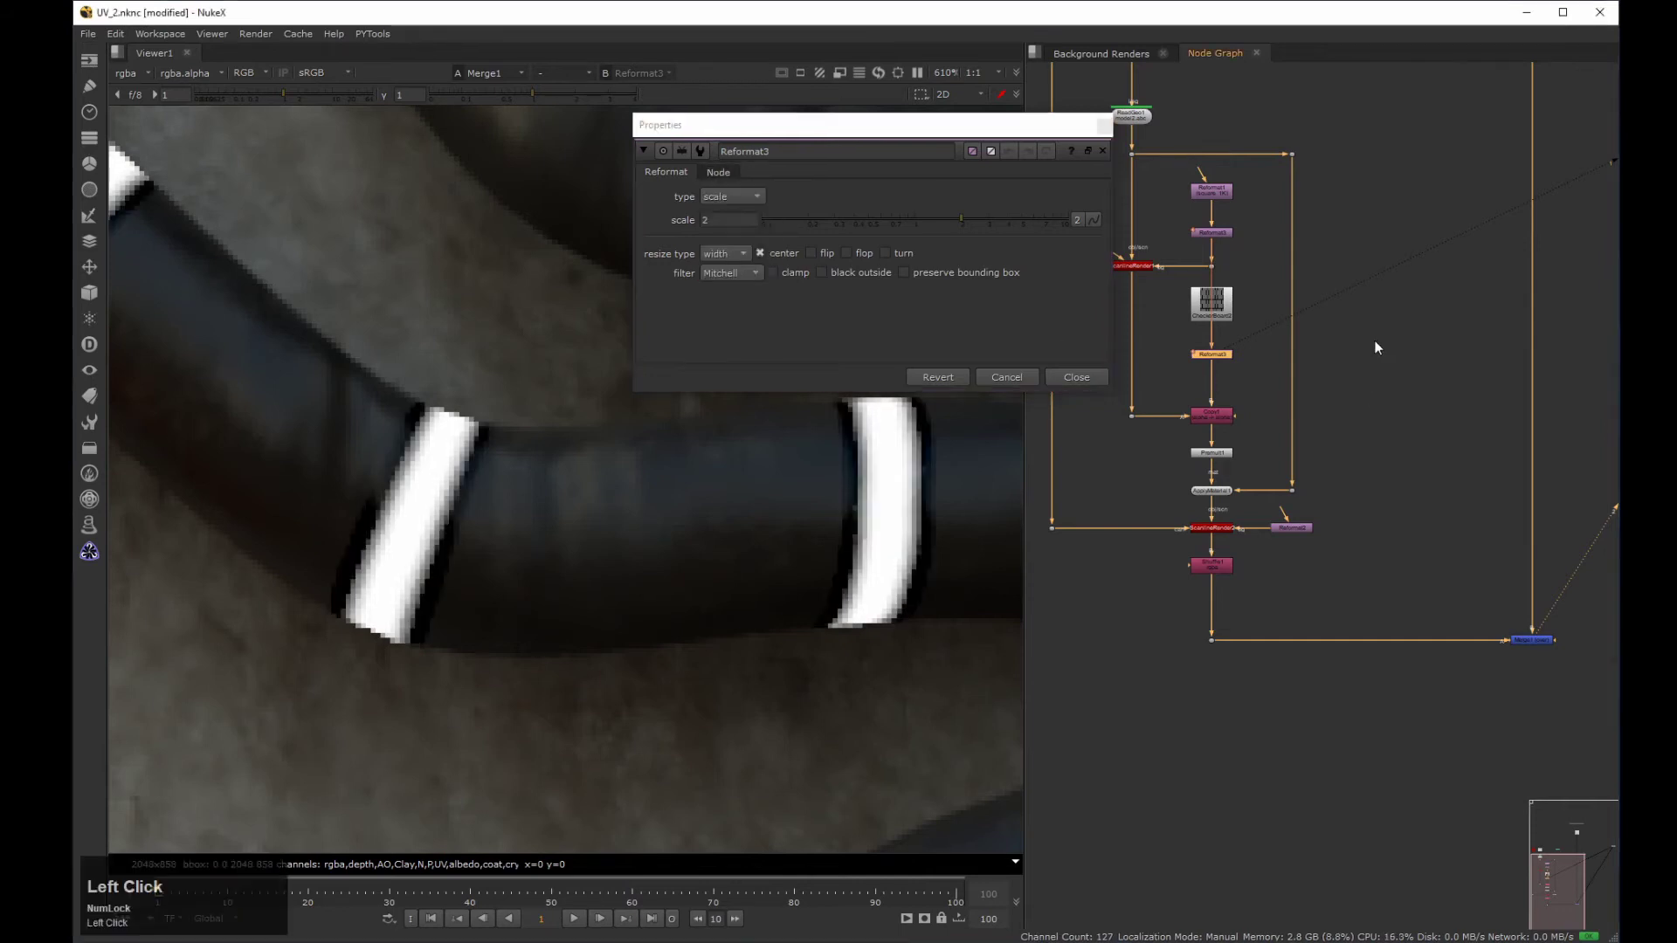
# Create a Log2Lin node and set its operation to lin2log.
pyautogui.press('Tab')
pyautogui.write('log')
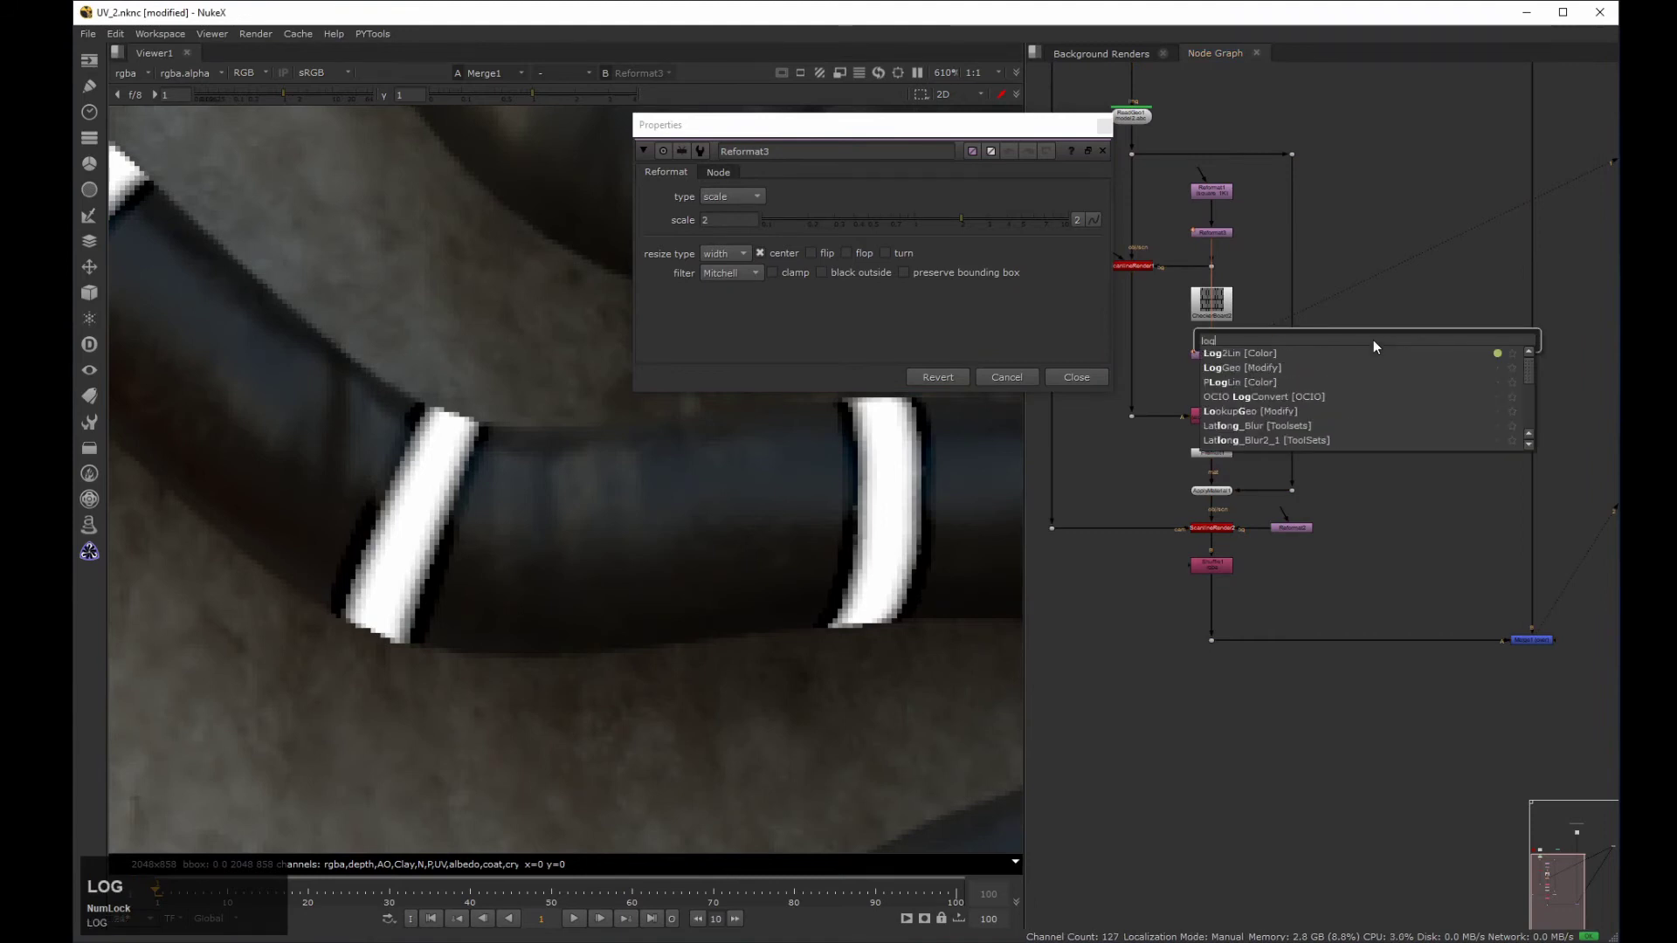
pyautogui.press('Return')
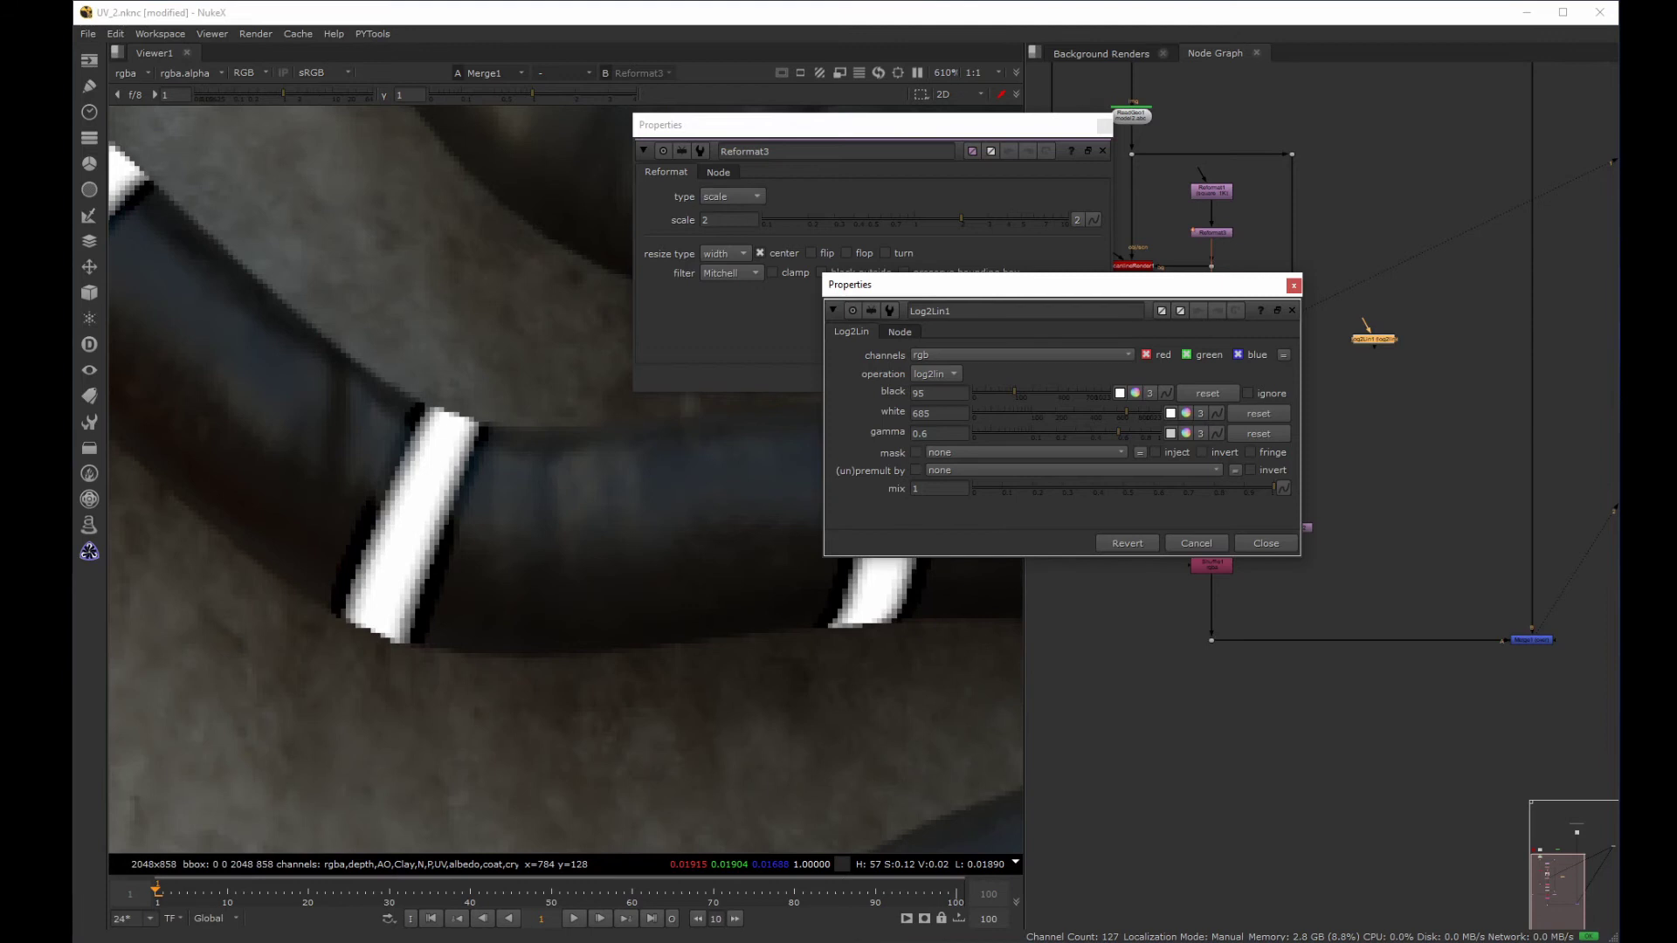
pyautogui.click(931, 377)
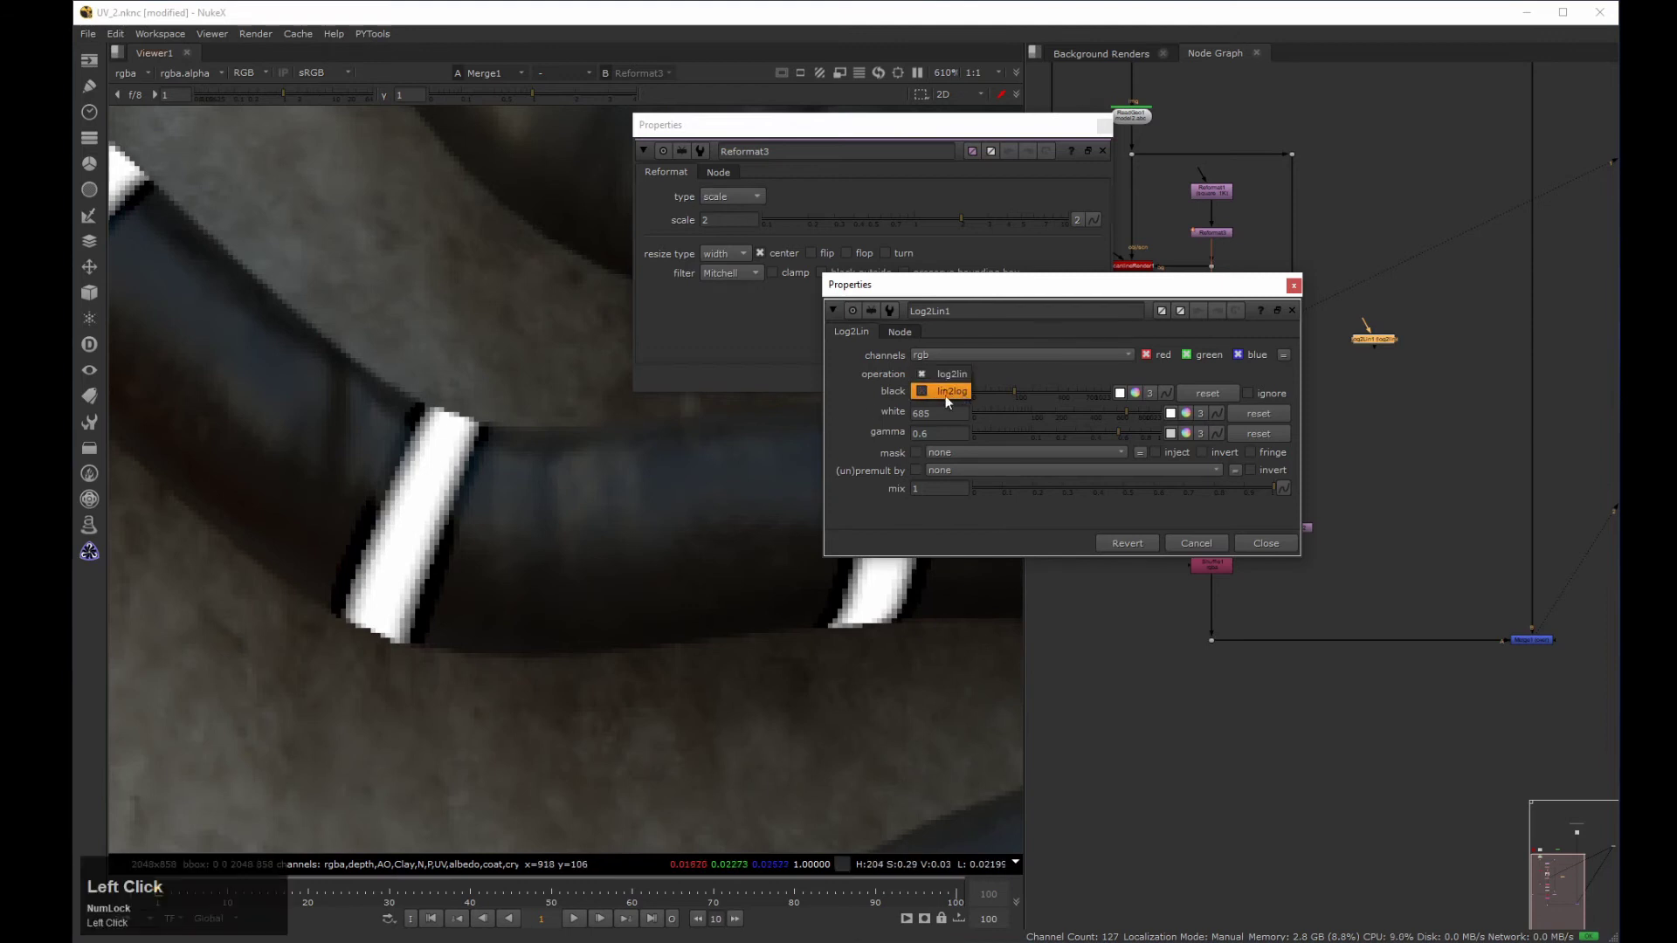
pyautogui.click(943, 393)
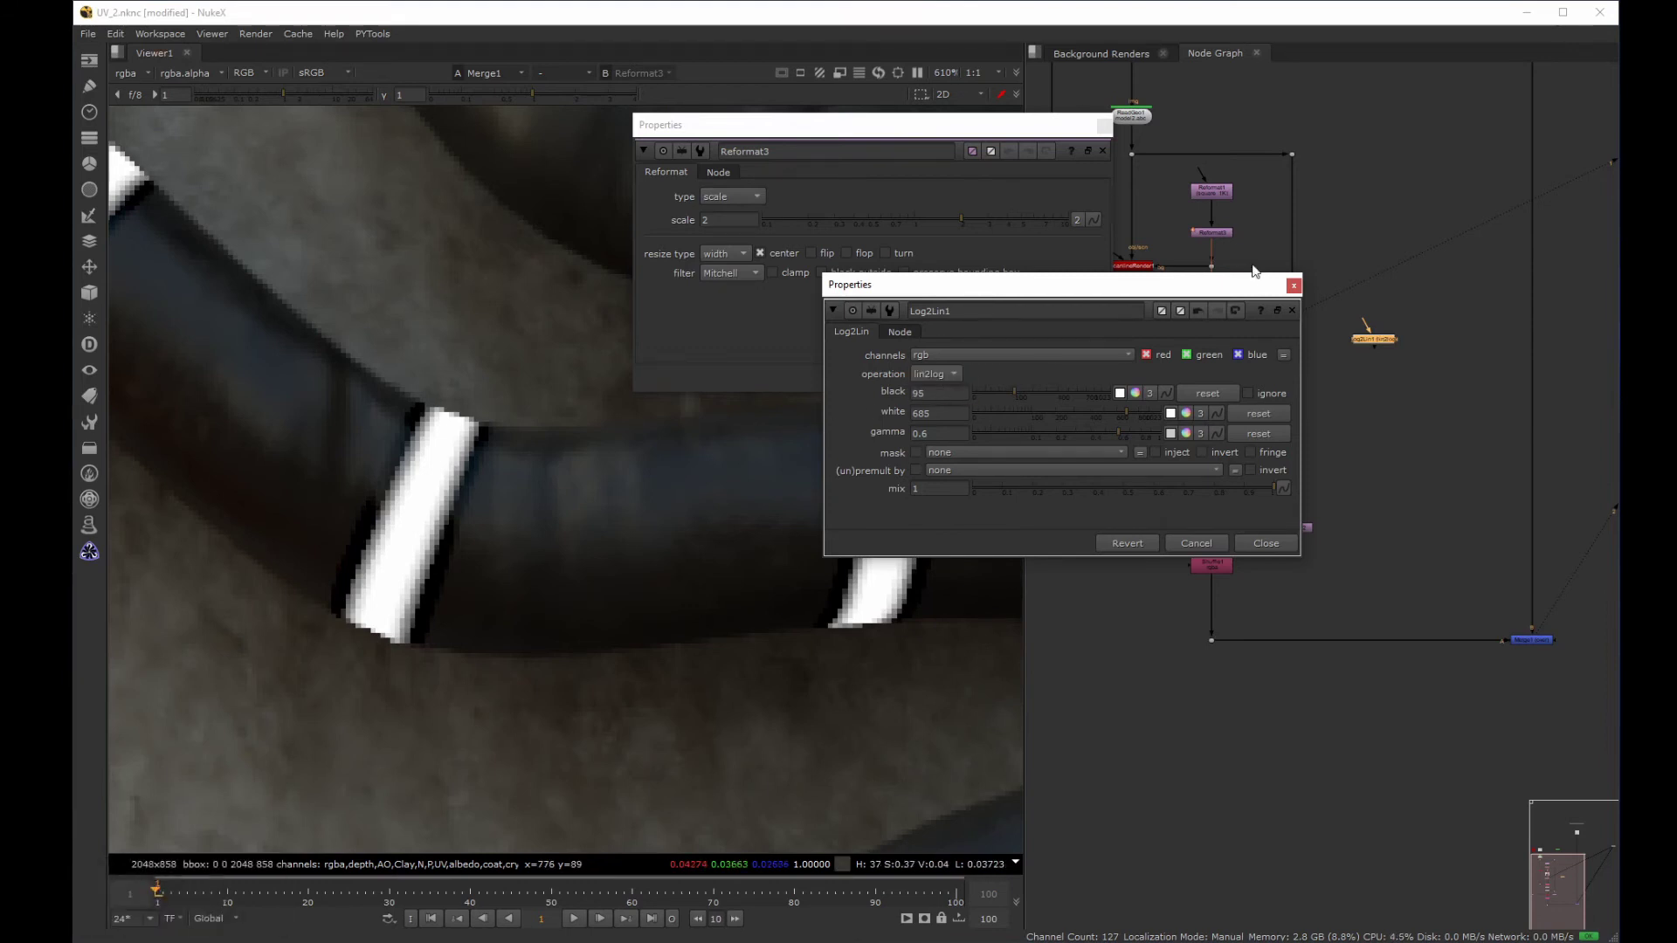
pyautogui.click(1294, 286)
# Keep the Log2Lin node beside the branch and reposition Reformat3 between CheckerBoard2 and Copy1, snapped to the grid.
pyautogui.moveTo(1287, 288); pyautogui.dragTo(1450, 318, button='middle')
pyautogui.moveTo(1230, 326); pyautogui.dragTo(1512, 514)
pyautogui.moveTo(1397, 390); pyautogui.dragTo(1314, 386, button='middle')
pyautogui.moveTo(1313, 386); pyautogui.dragTo(1313, 434)
pyautogui.moveTo(1324, 368); pyautogui.dragTo(1327, 347, button='middle')
pyautogui.scroll(4, 1326, 350)
pyautogui.click(1348, 395)
pyautogui.moveTo(1309, 363); pyautogui.dragTo(1309, 324)
pyautogui.press('\\')
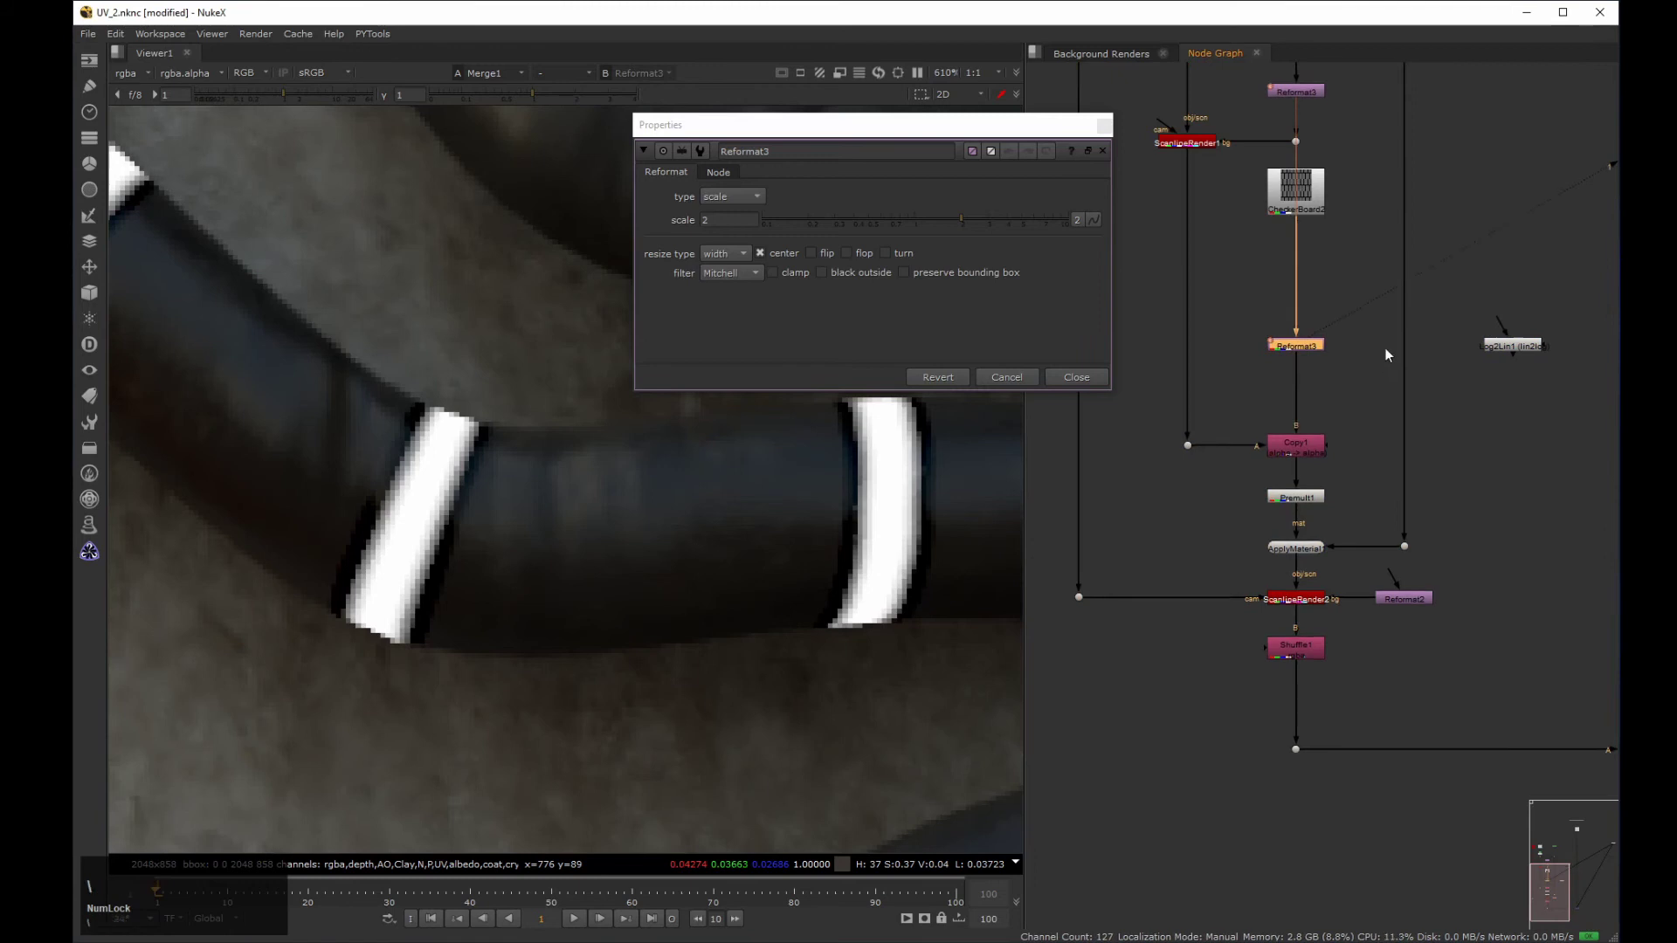
# Insert the lin2log Log2Lin node before Reformat3, and add a second Log2Lin node with the log2lin operation directly after Reformat3.
pyautogui.moveTo(1385, 348); pyautogui.dragTo(1323, 391, button='middle')
pyautogui.moveTo(1454, 389); pyautogui.dragTo(1244, 339)
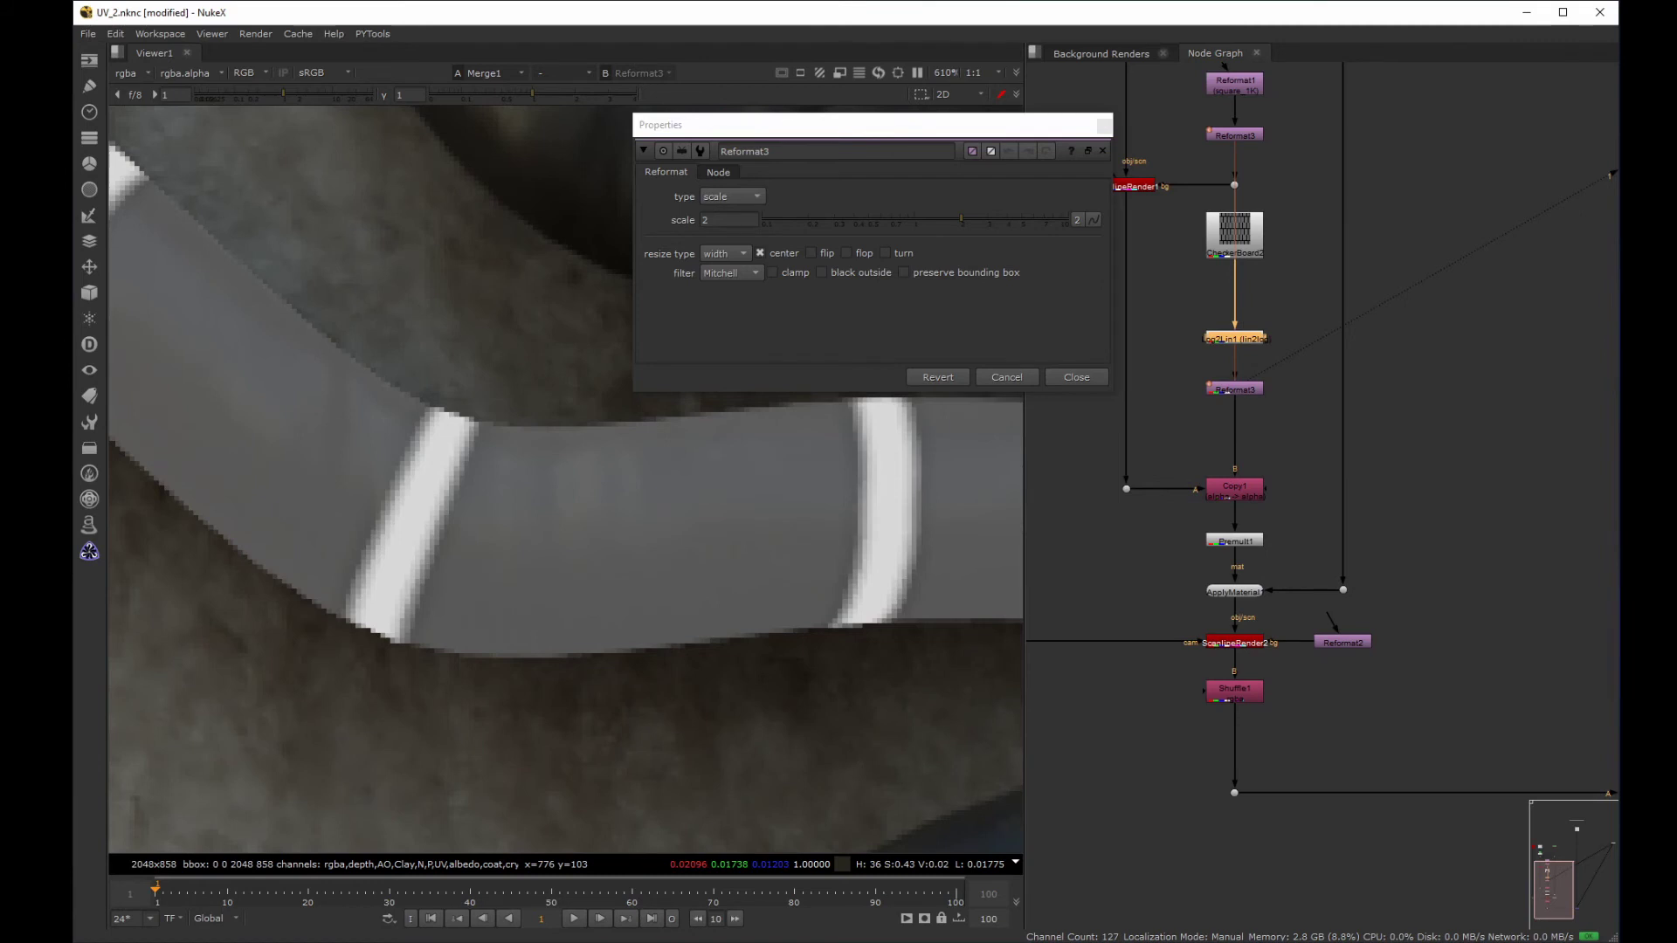
pyautogui.click(1416, 401)
pyautogui.press('Tab')
pyautogui.press('Return')
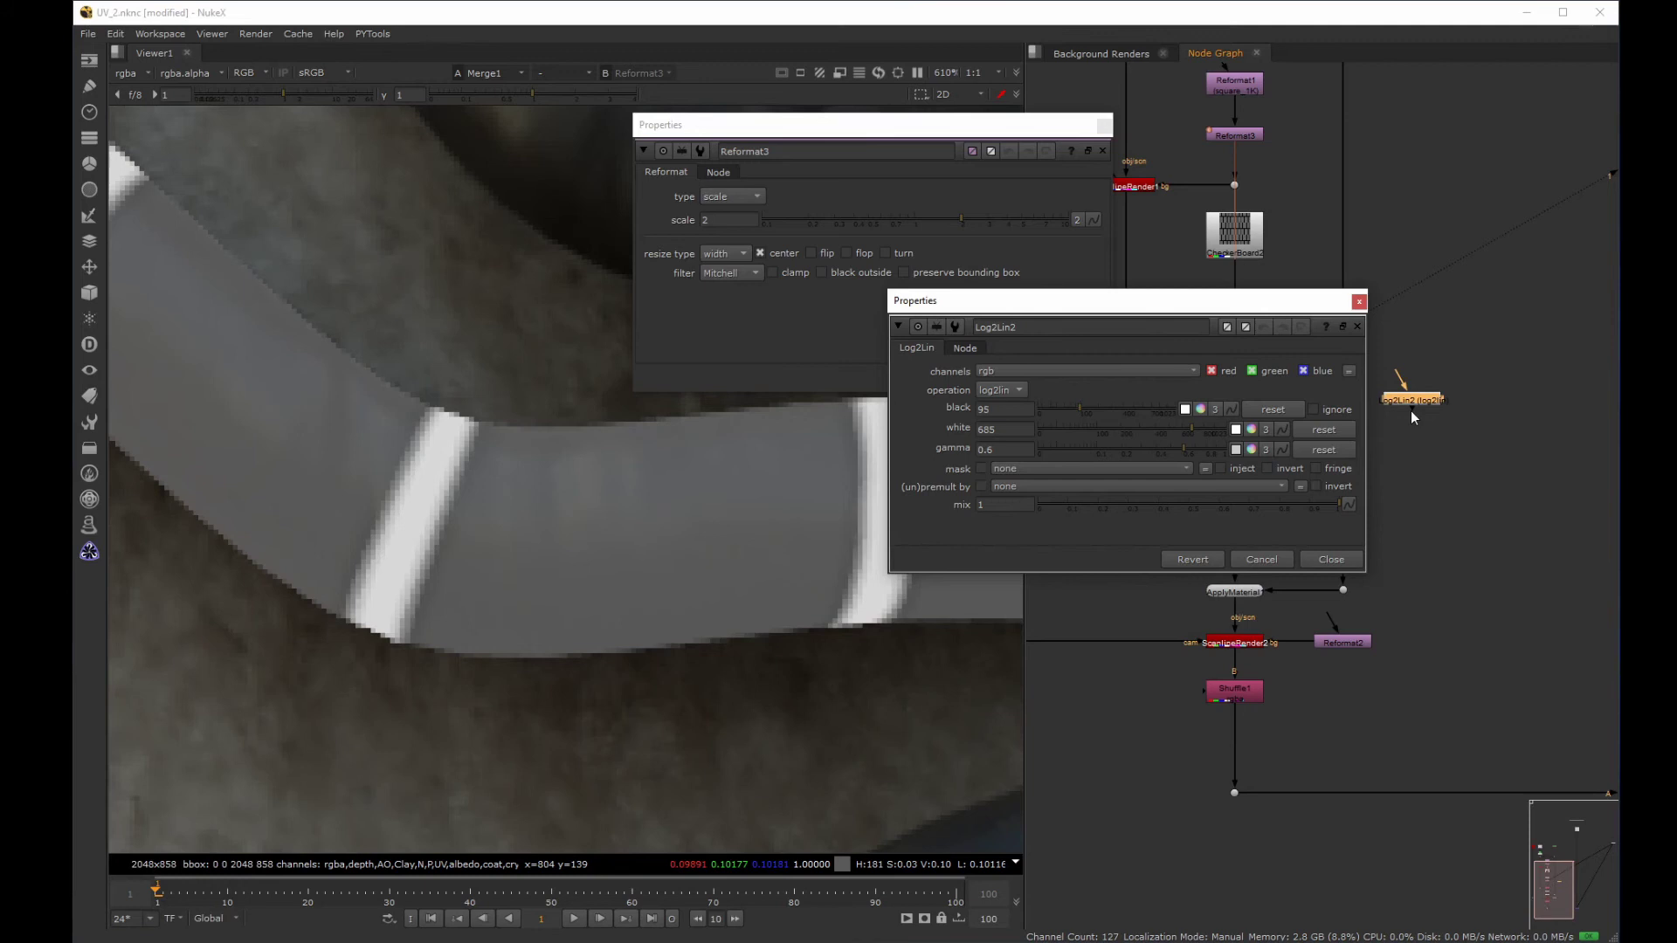
pyautogui.click(1358, 301)
pyautogui.moveTo(1430, 409); pyautogui.dragTo(1244, 428)
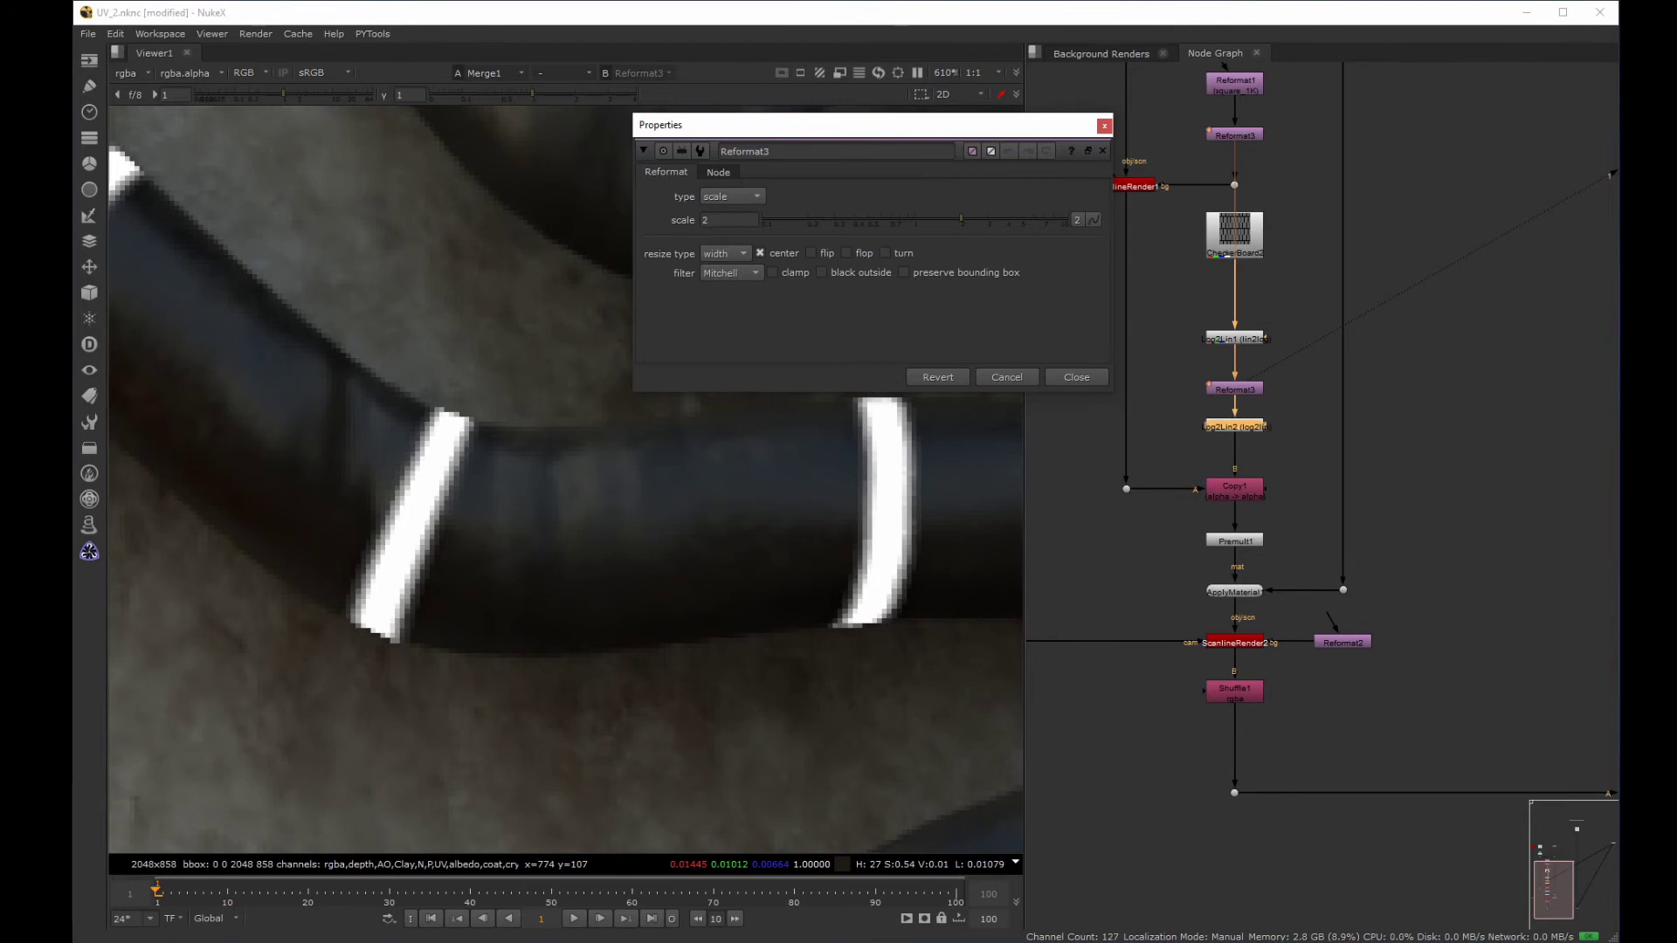
# Toggle both Log2Lin nodes off and on to compare the stripe edges with and without the log conversion.
pyautogui.keyDown('shift'); pyautogui.click(1239, 341); pyautogui.keyUp('shift')
pyautogui.press('d')
pyautogui.press('d')
pyautogui.press('d')
pyautogui.press('d')
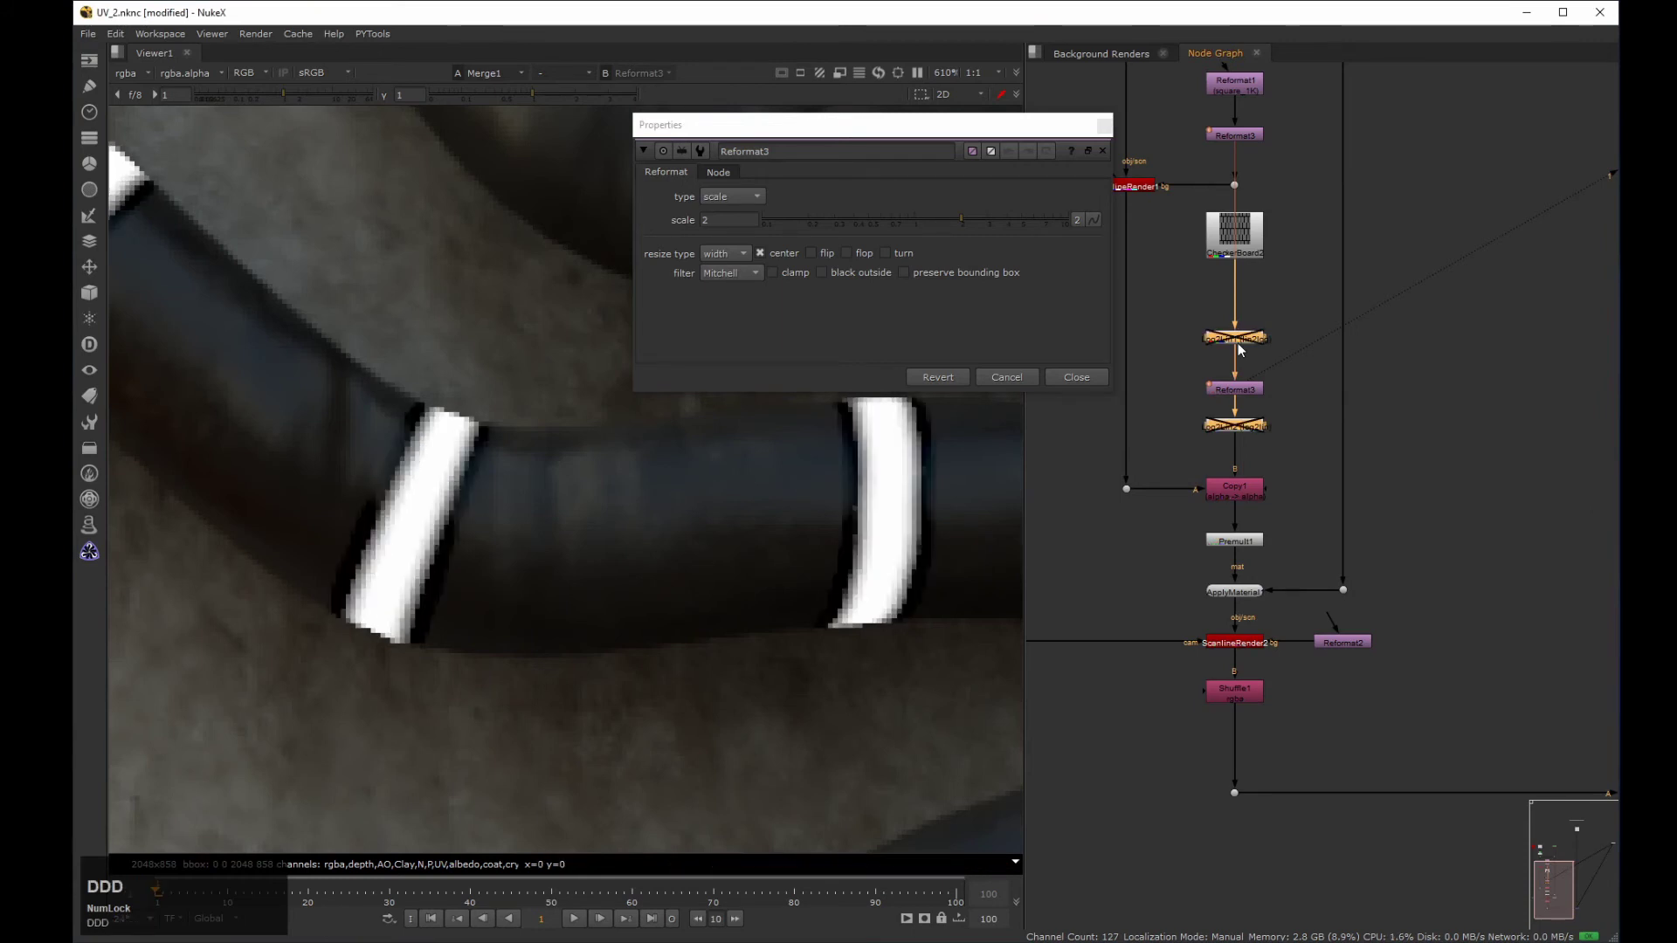
pyautogui.press('d')
pyautogui.press('d')
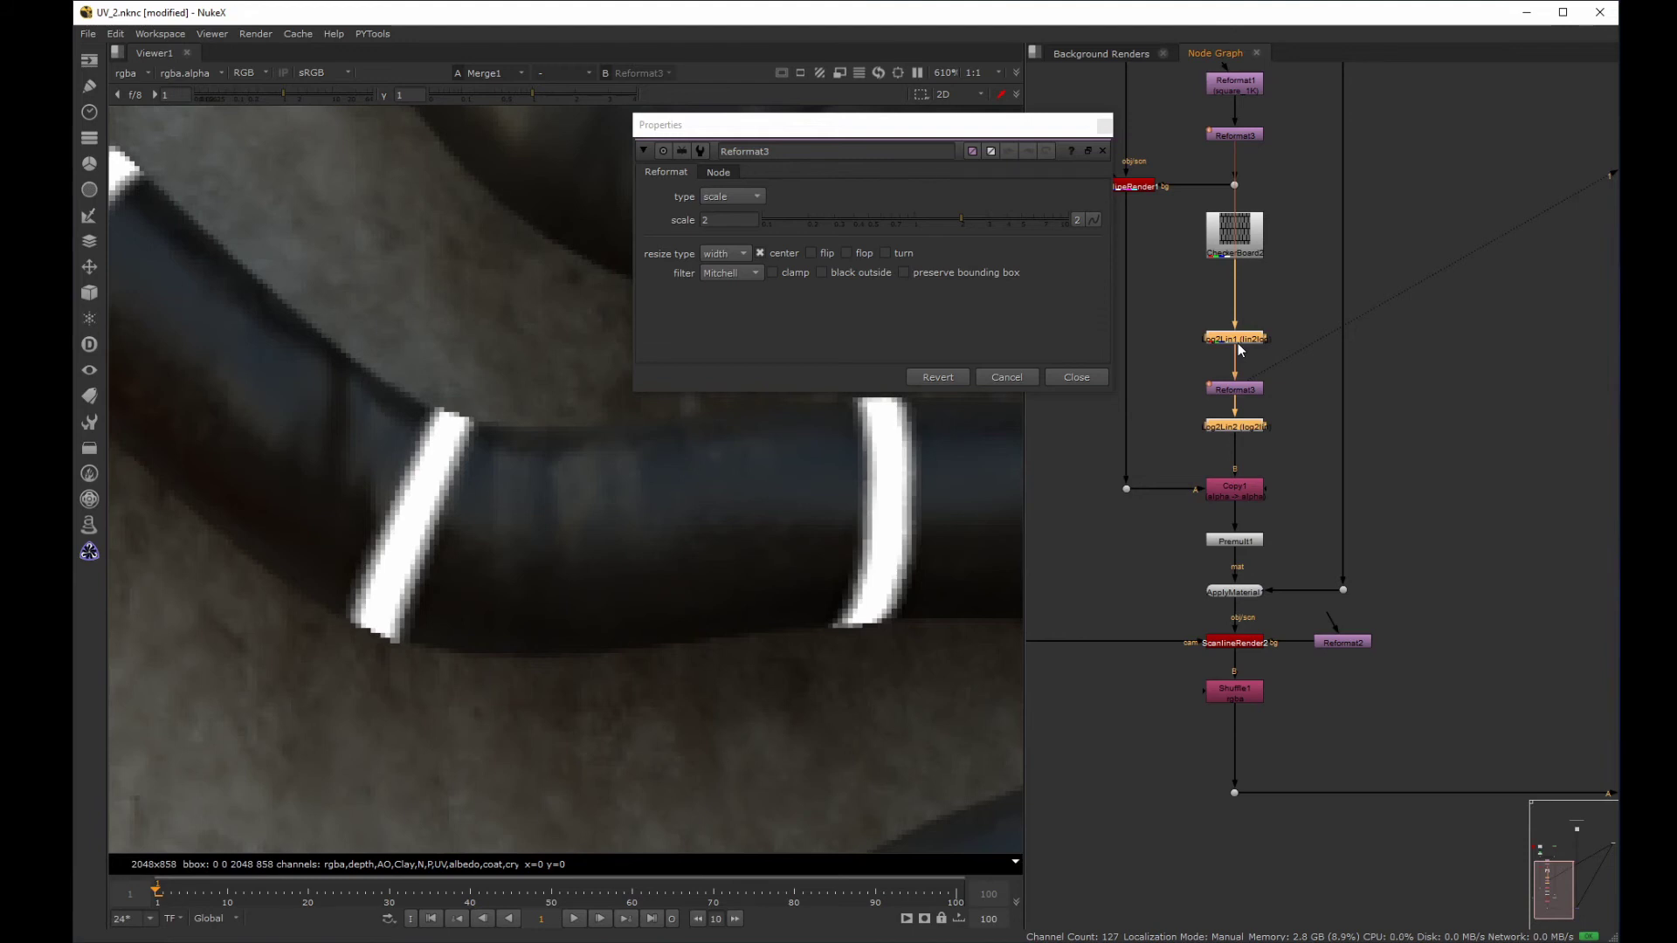
# Try the Rifman filter on Reformat3, return it to Mitchell, and close its properties.
pyautogui.moveTo(731, 272); pyautogui.dragTo(744, 258)
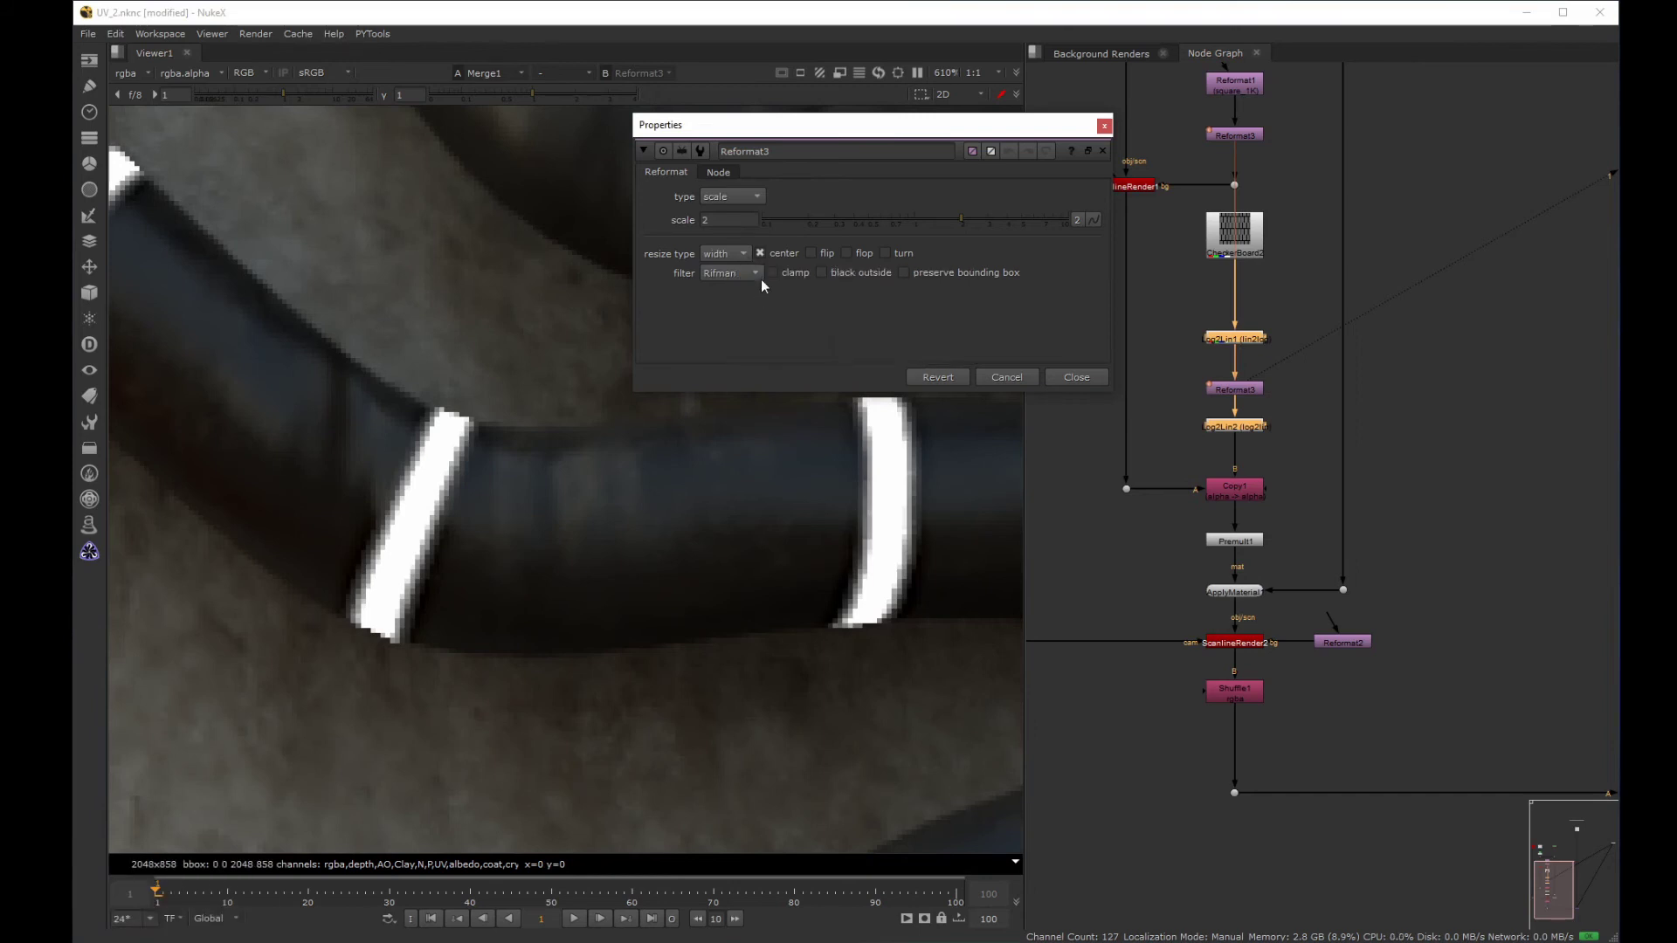
pyautogui.click(757, 273)
pyautogui.click(756, 291)
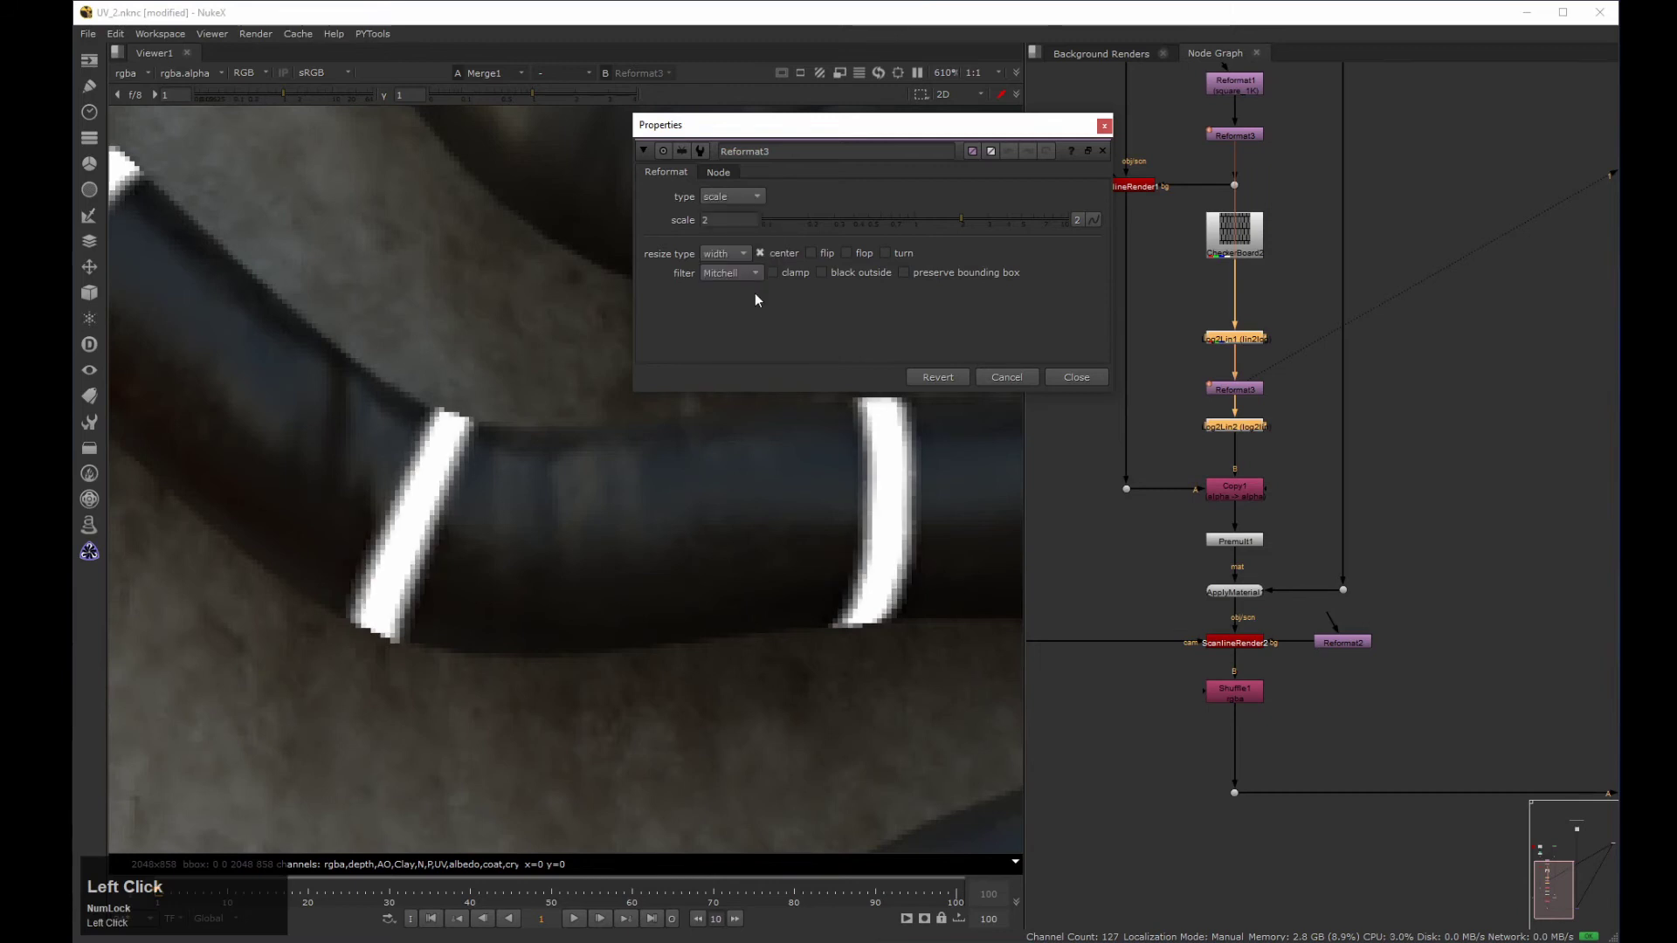
pyautogui.click(1104, 125)
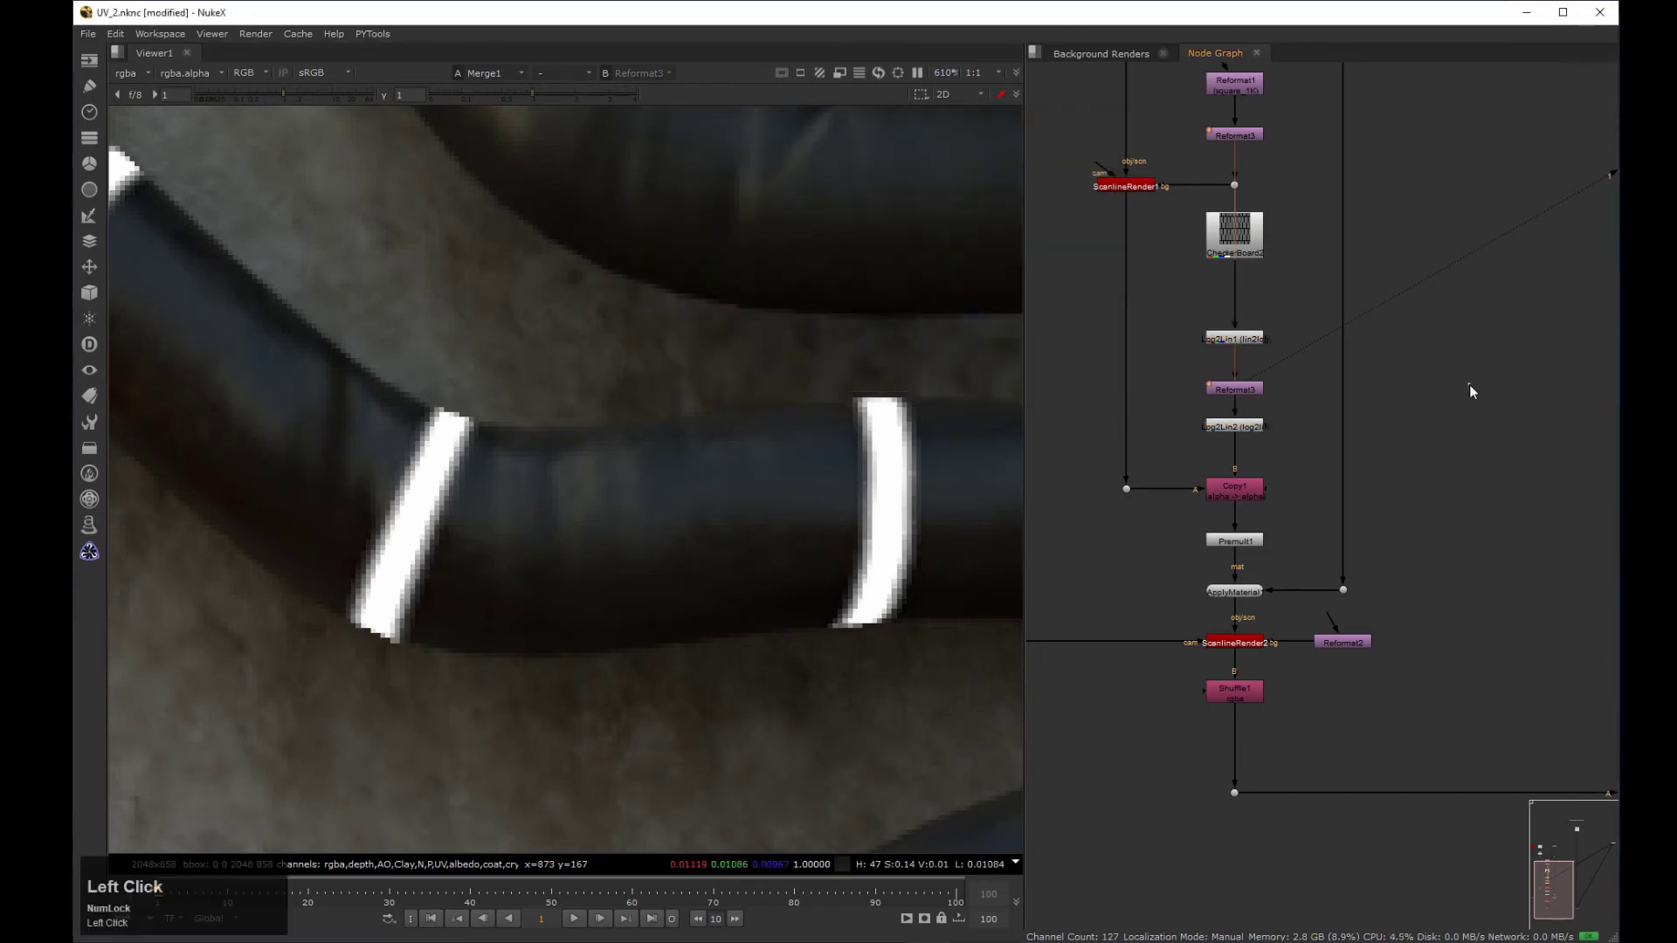
# Shift the nodes from Copy1 down to the final Merge slightly lower, and fit the whole character in the viewer.
pyautogui.press('f')
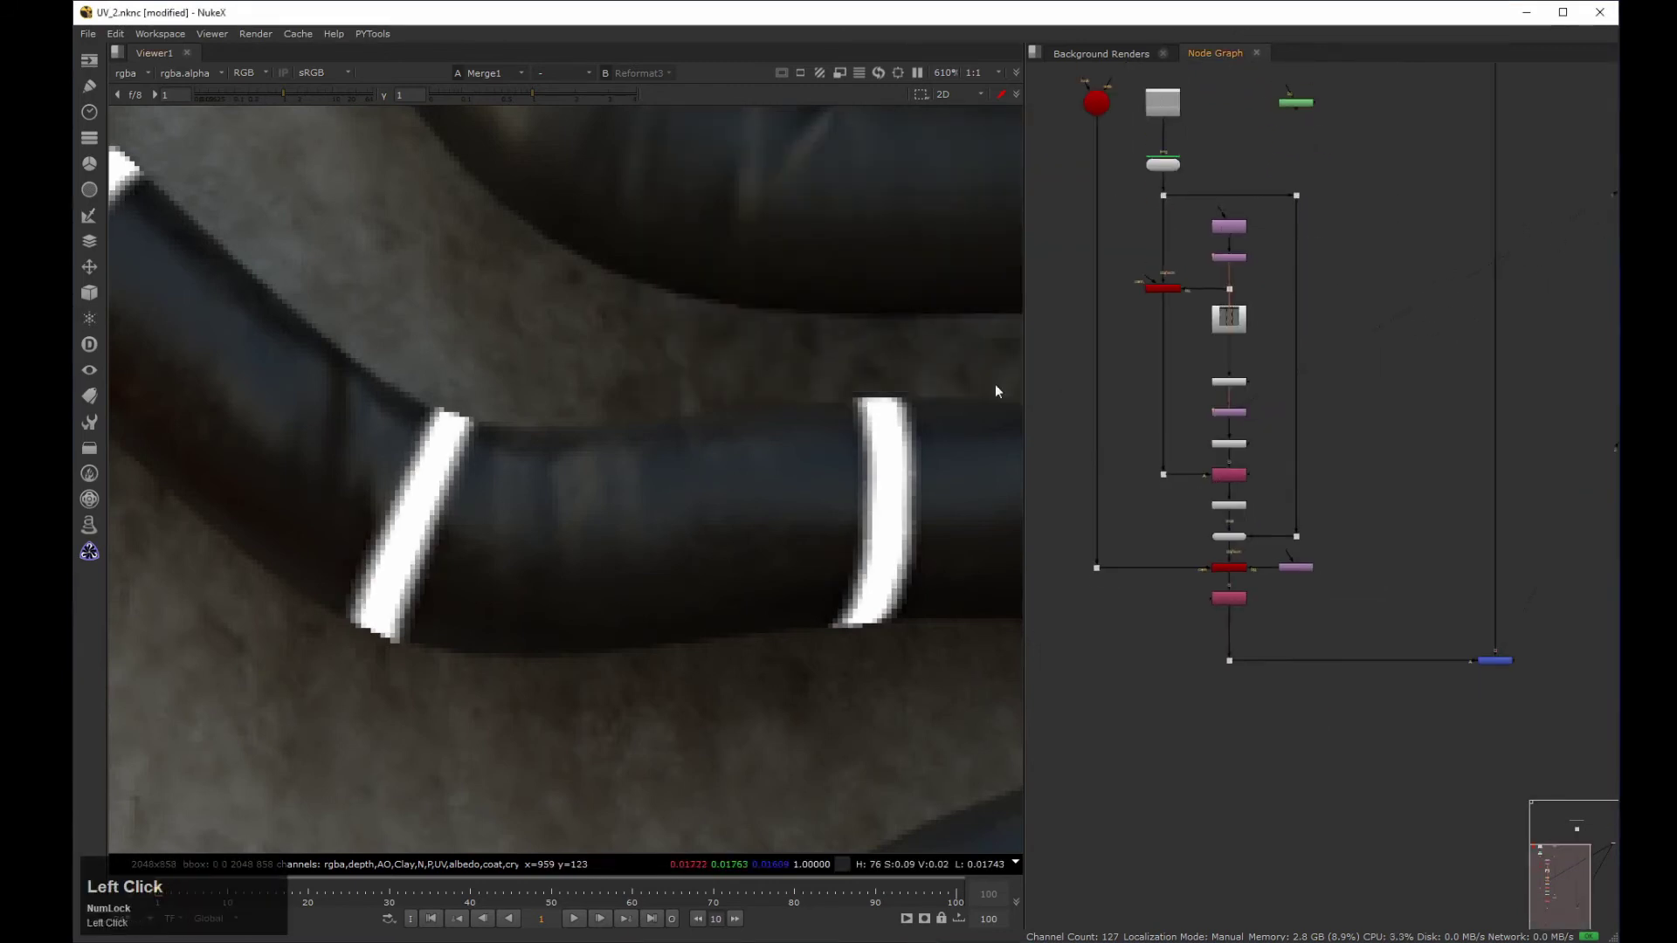
pyautogui.moveTo(1163, 441); pyautogui.dragTo(1176, 313, button='middle')
pyautogui.moveTo(1058, 319); pyautogui.dragTo(1602, 599)
pyautogui.moveTo(1307, 439); pyautogui.dragTo(1310, 470)
pyautogui.scroll(-5, 1310, 468)
pyautogui.moveTo(1302, 352); pyautogui.dragTo(1184, 420, button='middle')
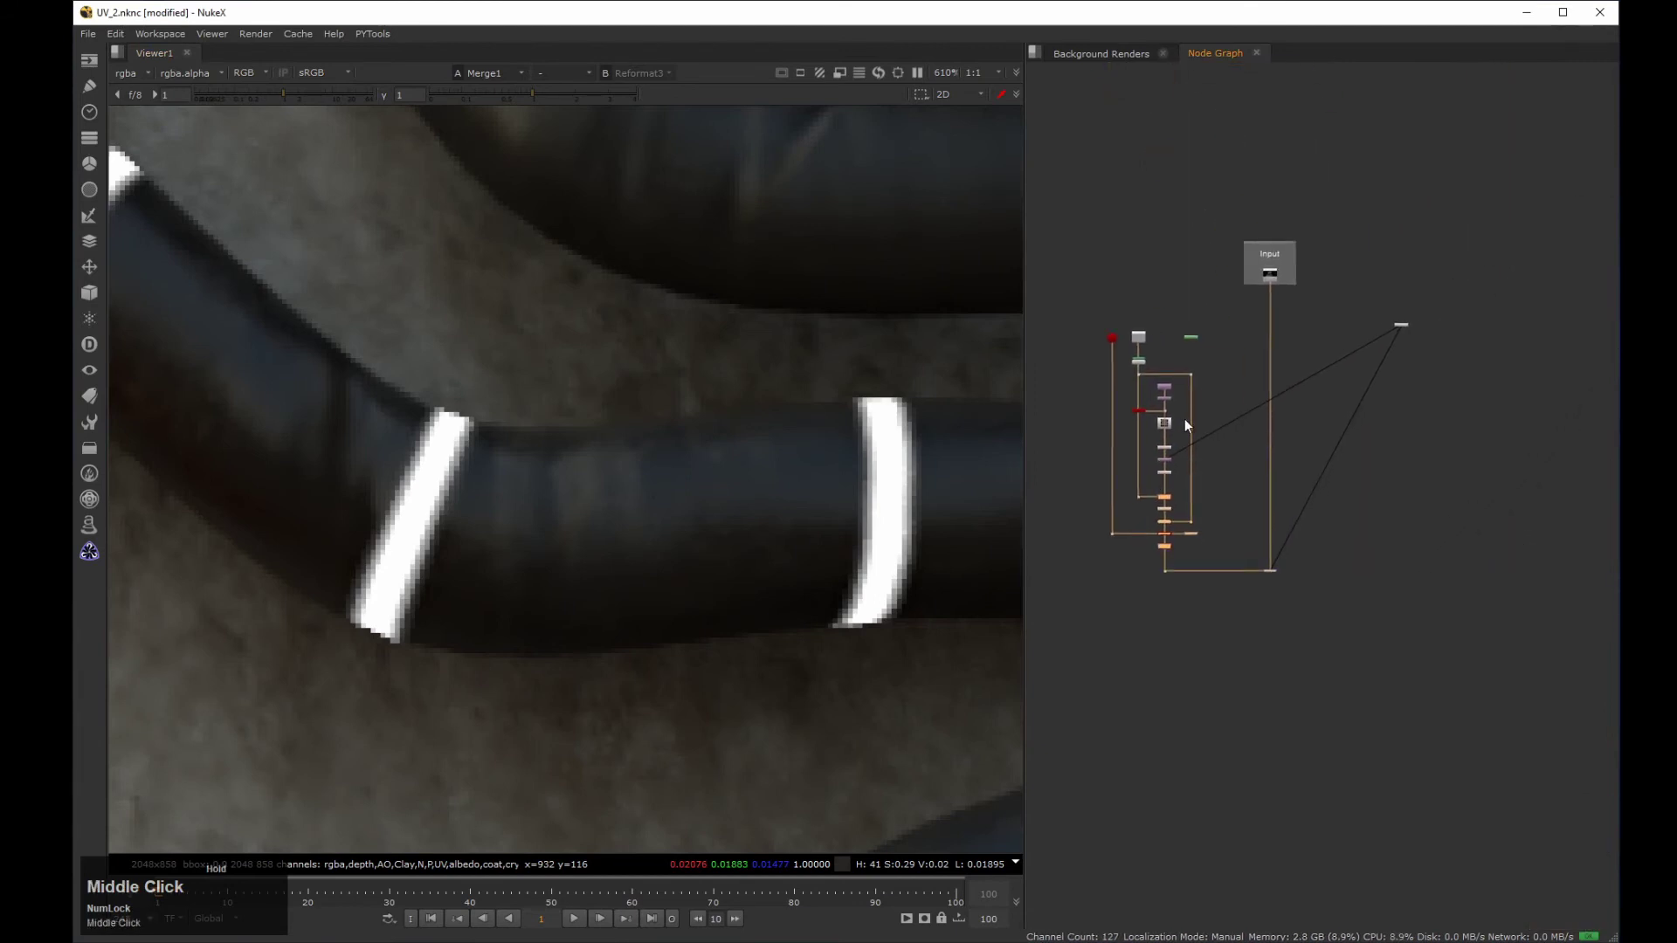
pyautogui.scroll(3, 1184, 424)
pyautogui.press('h')
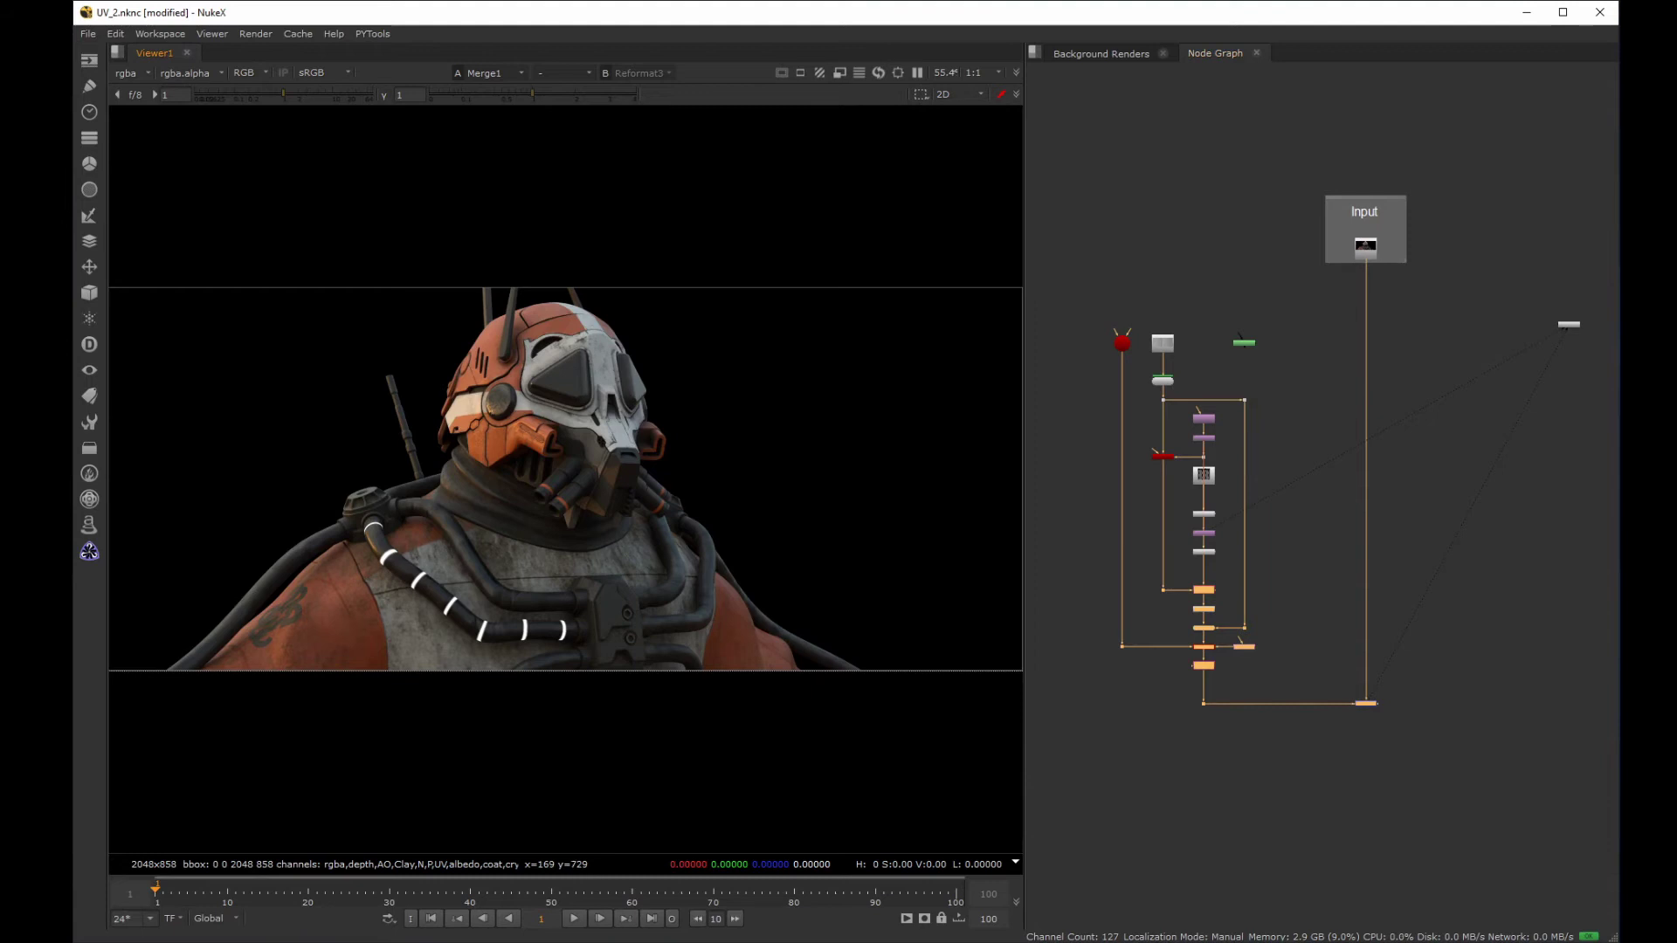
pyautogui.press('-')
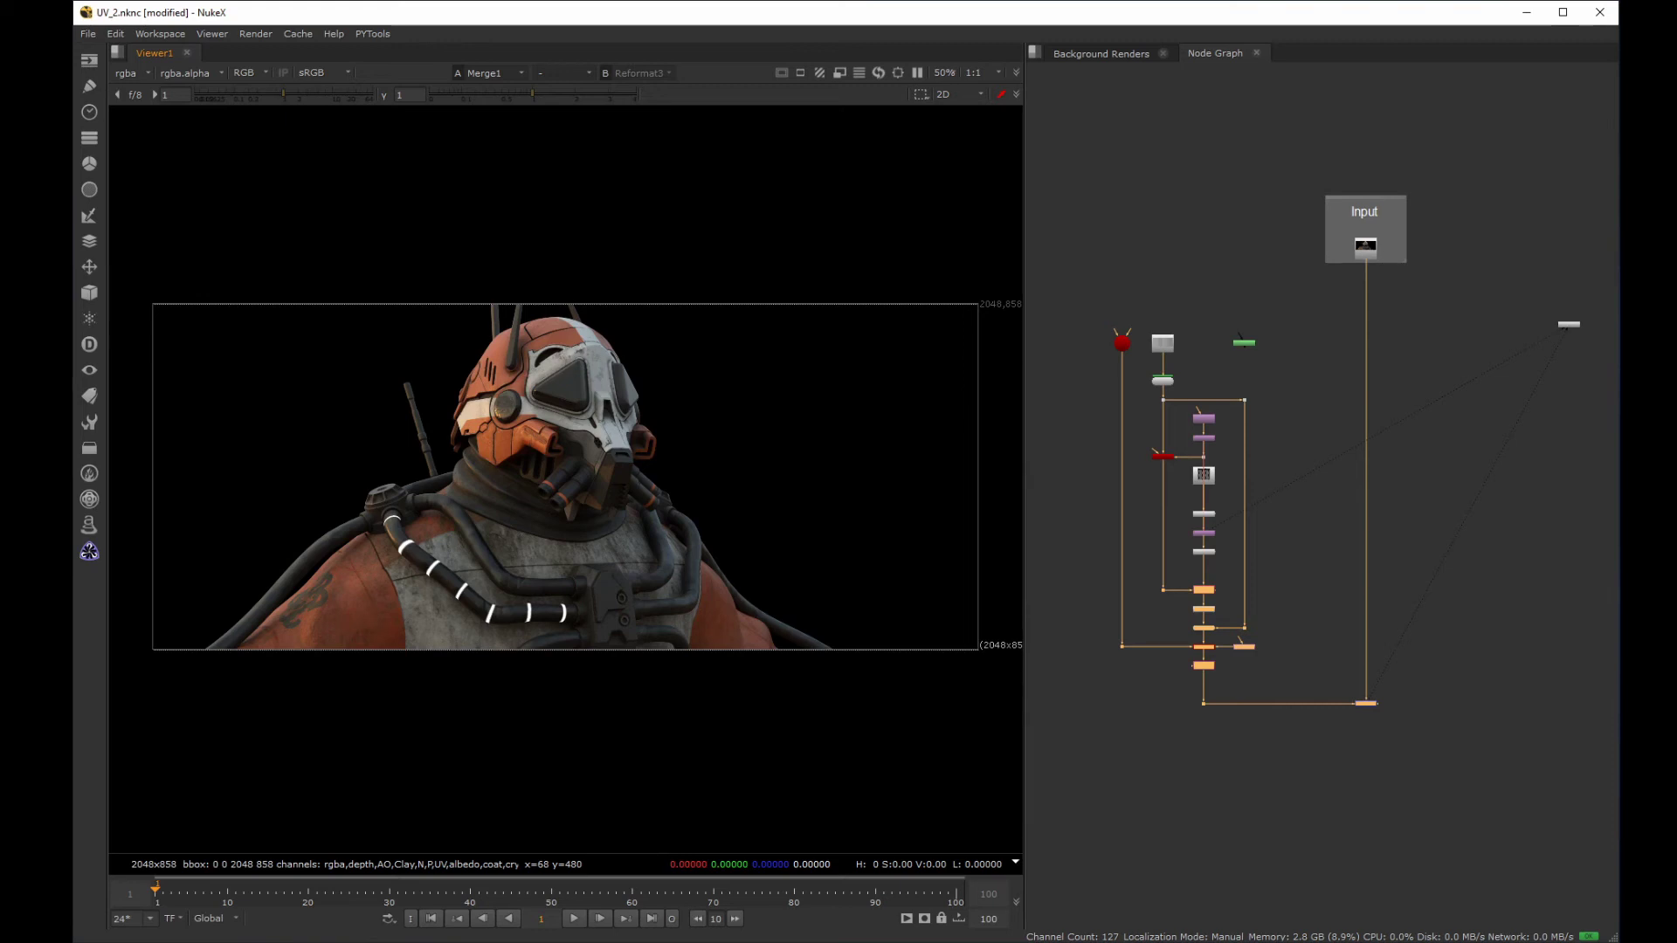
# Delete the Merge that composites the stripes, and open up space in the node graph beneath the Input backdrop.
pyautogui.click(1434, 548)
pyautogui.scroll(-5, 1433, 547)
pyautogui.moveTo(1371, 636); pyautogui.dragTo(1311, 511, button='middle')
pyautogui.moveTo(1426, 358); pyautogui.dragTo(1424, 663)
pyautogui.moveTo(1339, 396); pyautogui.dragTo(1328, 542, button='middle')
pyautogui.scroll(3, 1322, 459)
pyautogui.click(1340, 591)
pyautogui.press('Delete')
pyautogui.moveTo(1349, 539); pyautogui.dragTo(1355, 274)
pyautogui.scroll(3, 1366, 307)
pyautogui.moveTo(1367, 308); pyautogui.dragTo(1431, 437, button='middle')
pyautogui.click(1317, 536)
pyautogui.press('Tab')
pyautogui.write('shu')
pyautogui.press('Return')
pyautogui.click(1283, 443)
pyautogui.press('Delete')
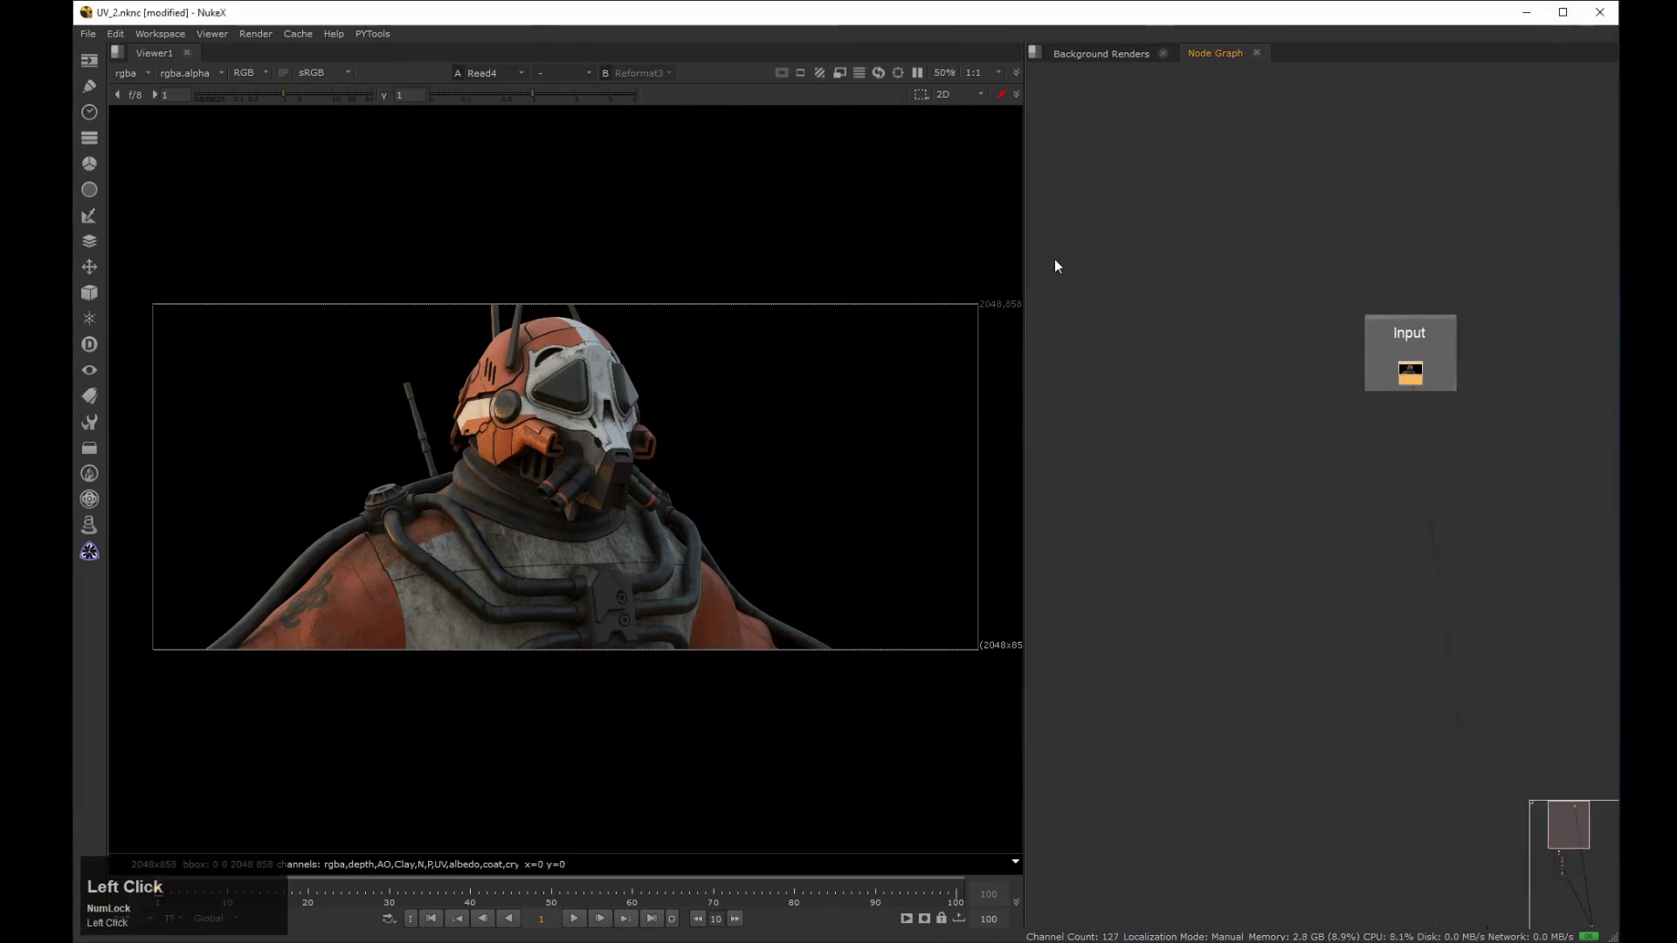
# Run the custom Python tool on the Input Read node to extract the diffuse lighting layers as separate Shuffle nodes.
pyautogui.click(372, 33)
pyautogui.moveTo(437, 116)
pyautogui.click(594, 116)
pyautogui.click(789, 626)
pyautogui.click(788, 610)
pyautogui.click(797, 863)
# Branch the Input's output with dots, and align the two extracted Shuffle nodes beneath the branching line.
pyautogui.scroll(5, 1391, 401)
pyautogui.moveTo(1467, 436); pyautogui.dragTo(1432, 336)
pyautogui.keyDown('ctrl'); pyautogui.click(1307, 483); pyautogui.keyUp('ctrl')
pyautogui.keyDown('ctrl'); pyautogui.moveTo(1319, 492); pyautogui.dragTo(1446, 503); pyautogui.keyUp('ctrl')
pyautogui.keyDown('ctrl'); pyautogui.moveTo(1314, 549); pyautogui.dragTo(1172, 500); pyautogui.keyUp('ctrl')
pyautogui.moveTo(1196, 515); pyautogui.dragTo(1325, 496, button='middle')
pyautogui.moveTo(1200, 559); pyautogui.dragTo(1251, 609)
pyautogui.moveTo(1220, 590); pyautogui.dragTo(1214, 516)
pyautogui.moveTo(1332, 575); pyautogui.dragTo(1331, 517)
pyautogui.moveTo(1362, 541); pyautogui.dragTo(1317, 558, button='middle')
# Combine the two Shuffle nodes with a Merge, choose its operation, route the connection through a dot, and view the result.
pyautogui.moveTo(1114, 502); pyautogui.dragTo(1432, 622)
pyautogui.press('m')
pyautogui.moveTo(1168, 279); pyautogui.dragTo(1060, 184)
pyautogui.click(843, 251)
pyautogui.click(842, 145)
pyautogui.click(1174, 463)
pyautogui.keyDown('ctrl'); pyautogui.moveTo(1230, 565); pyautogui.dragTo(1168, 597); pyautogui.keyUp('ctrl')
pyautogui.click(1287, 595)
pyautogui.press('1')
pyautogui.click(1235, 627)
# Add a Shuffle node on the main line, and connect the Merge result into it through a dot.
pyautogui.moveTo(1376, 599); pyautogui.dragTo(1293, 587, button='middle')
pyautogui.press('Tab')
pyautogui.write('shuffle')
pyautogui.click(1172, 619)
pyautogui.moveTo(1352, 680); pyautogui.dragTo(1207, 584)
pyautogui.moveTo(1400, 684); pyautogui.dragTo(1462, 666)
pyautogui.keyDown('ctrl'); pyautogui.moveTo(1333, 624); pyautogui.dragTo(1229, 671); pyautogui.keyUp('ctrl')
pyautogui.moveTo(1297, 587); pyautogui.dragTo(1219, 556, button='middle')
# Create a new output layer named diffuse_lights with red, green and blue channels in the Shuffle, and choose its input.
pyautogui.click(1187, 629)
pyautogui.click(1039, 646)
pyautogui.click(997, 941)
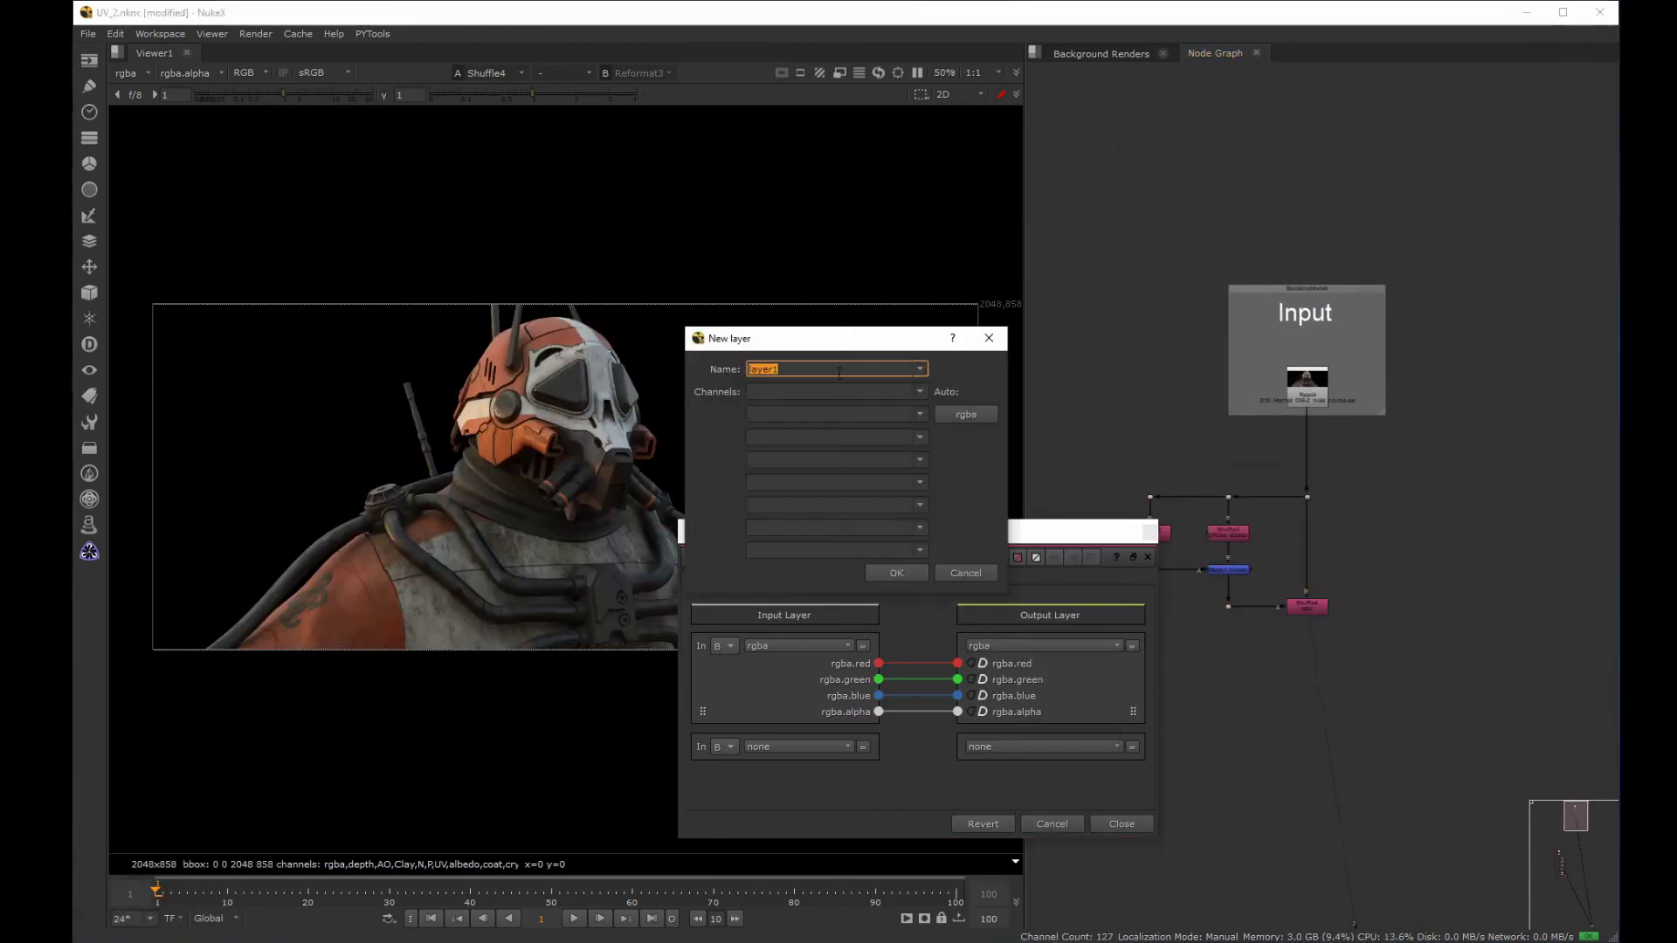
pyautogui.write('diffuse_lights')
pyautogui.click(965, 414)
pyautogui.moveTo(805, 460); pyautogui.dragTo(678, 448)
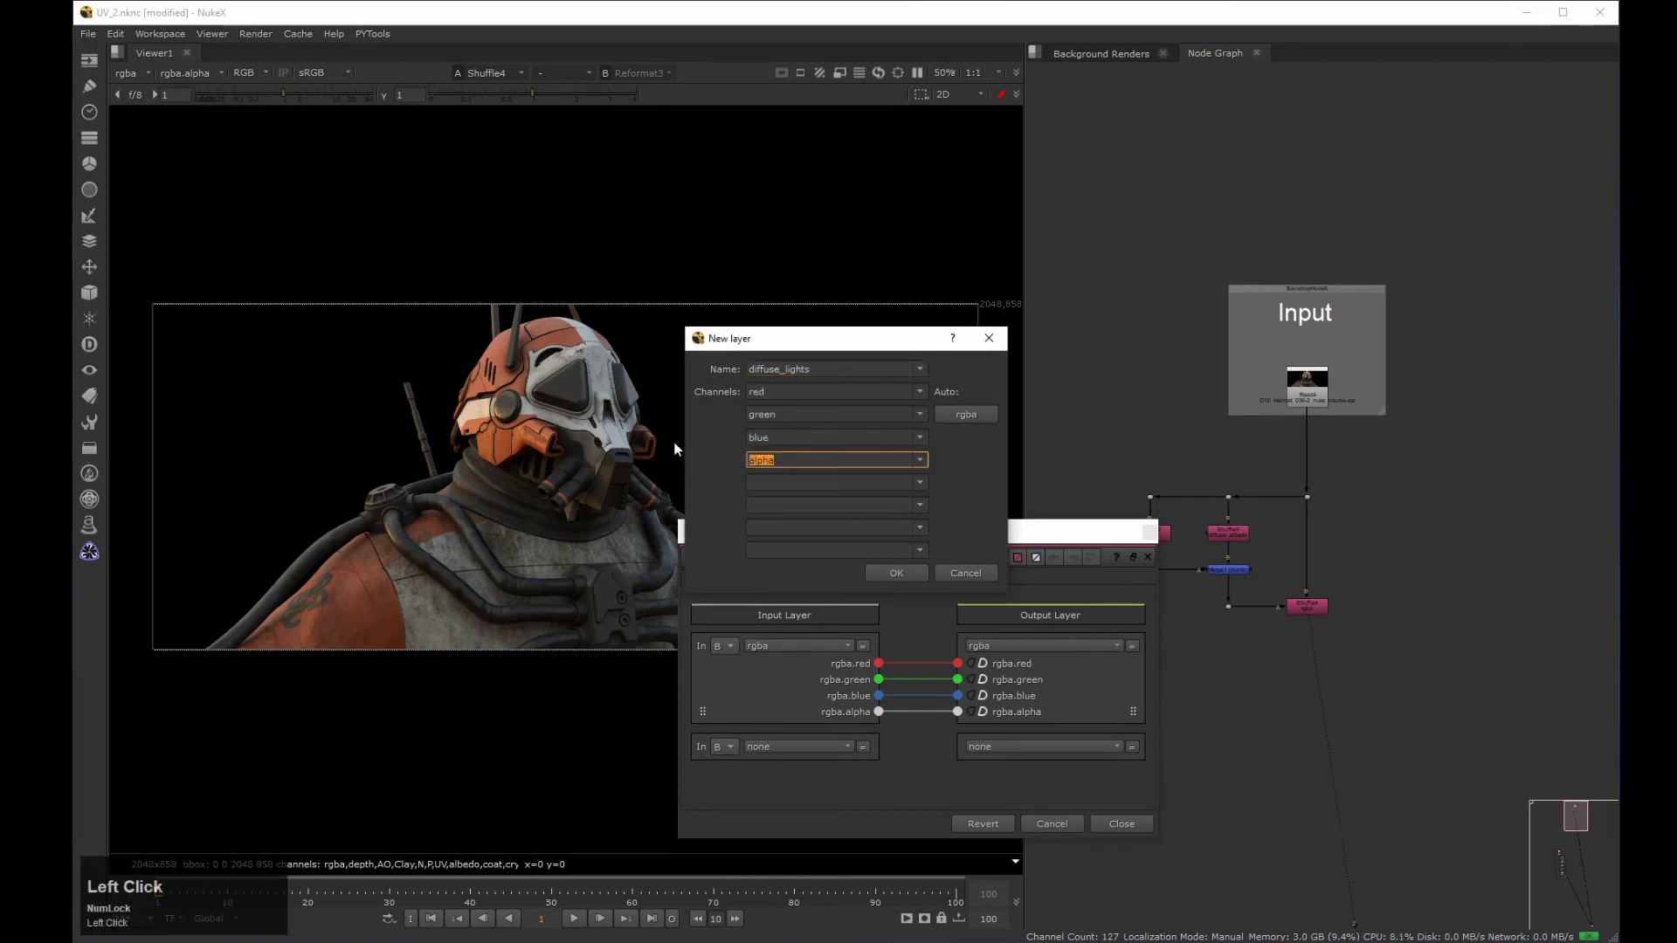
pyautogui.press('BackSpace')
pyautogui.click(896, 573)
pyautogui.click(821, 647)
pyautogui.click(819, 148)
pyautogui.click(1121, 824)
# Frame the diffuse light nodes with a maroon backdrop labelled Shuffle Diffuse Lights.
pyautogui.moveTo(1104, 665); pyautogui.dragTo(1341, 476)
pyautogui.moveTo(1274, 515); pyautogui.dragTo(1278, 530, button='middle')
pyautogui.moveTo(1310, 514); pyautogui.dragTo(1309, 542)
pyautogui.hotkey('alt', 'b')
pyautogui.click(878, 461)
pyautogui.click(890, 648)
pyautogui.click(894, 489)
pyautogui.write('Shuffle Diffuse Lights')
pyautogui.press('Return')
pyautogui.click(1324, 404)
pyautogui.moveTo(1288, 515); pyautogui.dragTo(1291, 335, button='middle')
pyautogui.scroll(-3, 1290, 335)
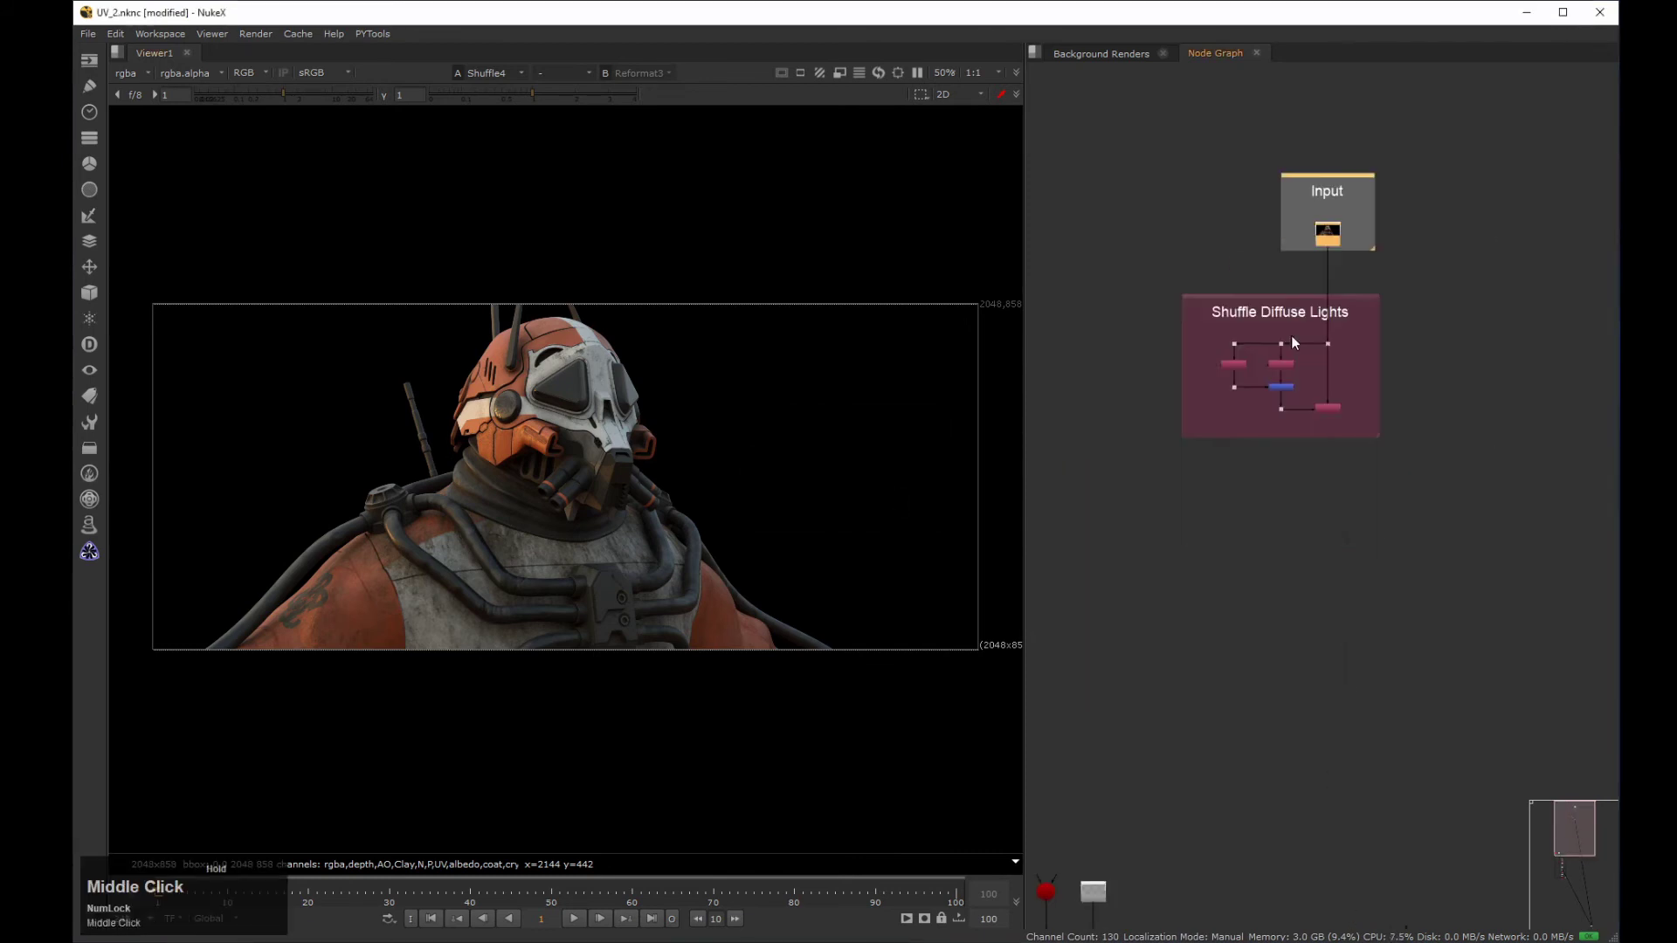
# Move the stripe network up beneath the Shuffle Diffuse Lights backdrop.
pyautogui.moveTo(1266, 594); pyautogui.dragTo(1300, 431, button='middle')
pyautogui.scroll(-3, 1299, 431)
pyautogui.moveTo(1299, 524); pyautogui.dragTo(1301, 384, button='middle')
pyautogui.moveTo(1313, 814); pyautogui.dragTo(1133, 446)
pyautogui.moveTo(1208, 500); pyautogui.dragTo(1226, 301)
pyautogui.scroll(-3, 1214, 310)
pyautogui.scroll(3, 1191, 319)
pyautogui.moveTo(1166, 272); pyautogui.dragTo(1159, 359, button='middle')
# Move the camera node away from the stripe network, and frame it with a backdrop labelled Camera.
pyautogui.click(1160, 360)
pyautogui.moveTo(1194, 393); pyautogui.dragTo(1194, 146)
pyautogui.moveTo(1195, 236); pyautogui.dragTo(1188, 301, button='middle')
pyautogui.hotkey('ctrl', 'shift', 'a')
pyautogui.click(877, 461)
pyautogui.click(876, 477)
pyautogui.write('Camera')
pyautogui.press('Return')
pyautogui.moveTo(1213, 181); pyautogui.dragTo(1199, 196)
# Tidy the stripe nodes, frame them with a grey backdrop labelled Stripes, and position it in the graph.
pyautogui.moveTo(1246, 482); pyautogui.dragTo(1252, 384, button='middle')
pyautogui.scroll(2, 1262, 393)
pyautogui.moveTo(1337, 309); pyautogui.dragTo(1148, 731)
pyautogui.moveTo(1206, 350); pyautogui.dragTo(1213, 350)
pyautogui.moveTo(1150, 314); pyautogui.dragTo(1352, 712)
pyautogui.hotkey('ctrl', 'alt', 'b')
pyautogui.write('Stripes')
pyautogui.press('Return')
pyautogui.click(943, 498)
pyautogui.keyDown('ctrl'); pyautogui.moveTo(1331, 535); pyautogui.dragTo(1311, 322); pyautogui.keyUp('ctrl')
pyautogui.moveTo(1311, 324); pyautogui.dragTo(1287, 265, button='middle')
pyautogui.scroll(-1, 1287, 265)
# Create a Shuffle node joining the Stripes output with the Shuffle Diffuse Lights output, and align it on the main line.
pyautogui.moveTo(1290, 409); pyautogui.dragTo(1324, 610)
pyautogui.click(1225, 627)
pyautogui.moveTo(1292, 583); pyautogui.dragTo(1195, 627, button='middle')
pyautogui.scroll(1, 1209, 572)
pyautogui.keyDown('shift'); pyautogui.click(1253, 156); pyautogui.keyUp('shift')
pyautogui.press('Tab')
pyautogui.write('shuf')
pyautogui.press('Return')
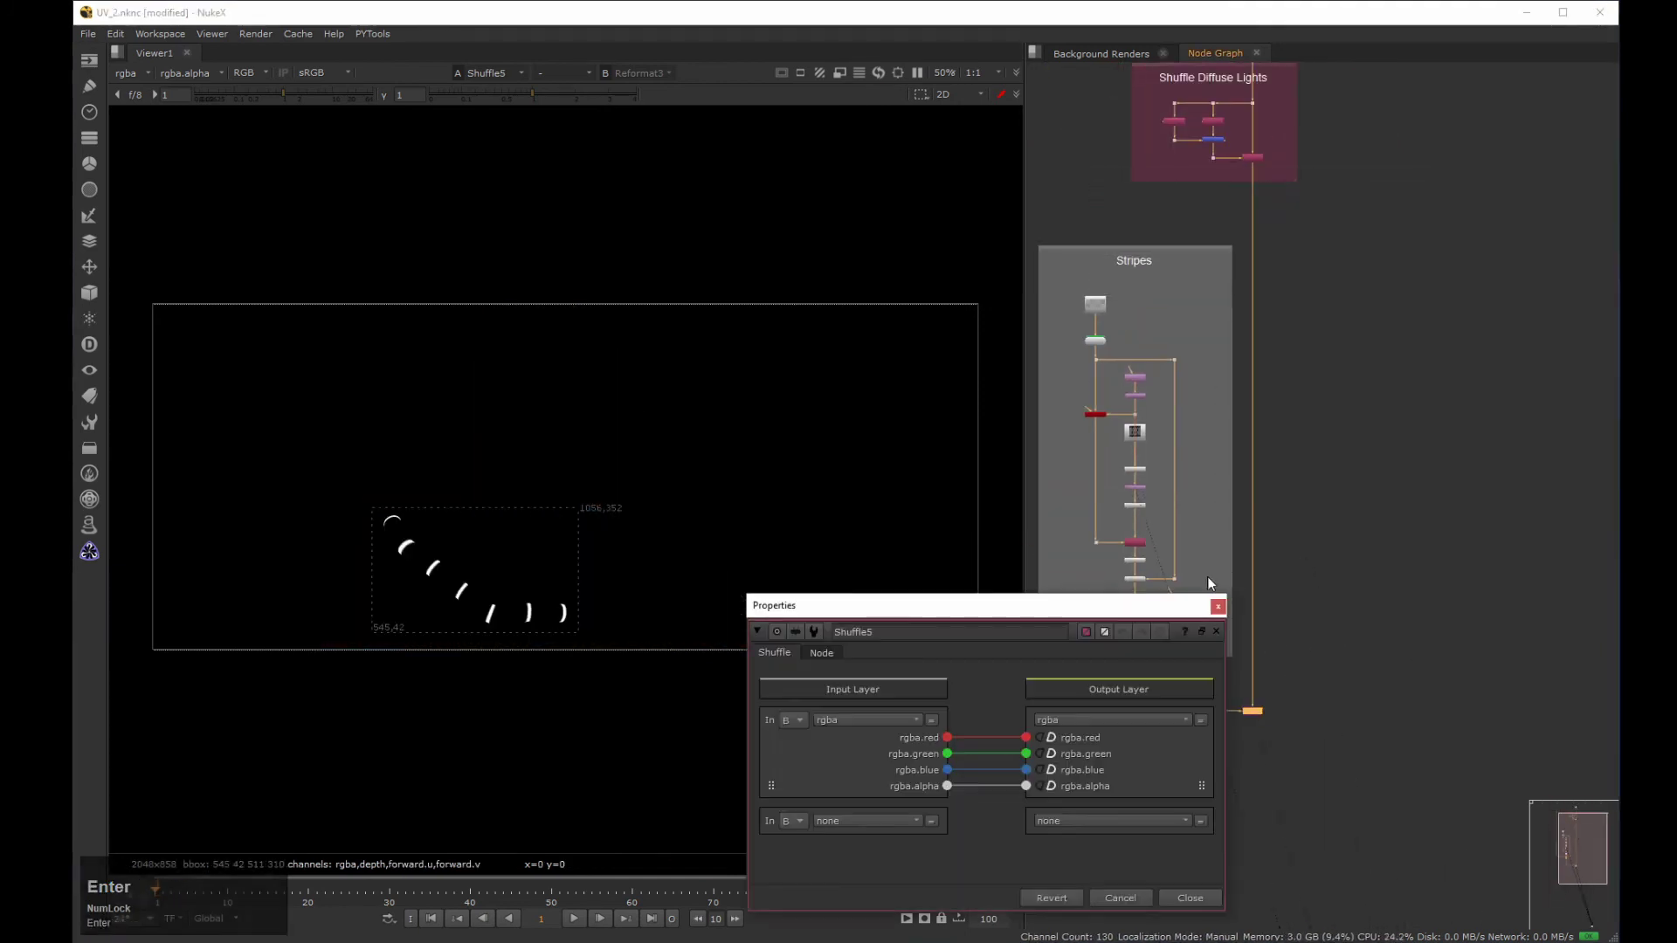
pyautogui.moveTo(1252, 711); pyautogui.dragTo(1353, 456, button='middle')
pyautogui.scroll(3, 1353, 456)
pyautogui.moveTo(1354, 456); pyautogui.dragTo(1353, 444)
# Set the new Shuffle to read input A, and create an RGBA output layer named diffuse_albedo_Stripes.
pyautogui.moveTo(1075, 608); pyautogui.dragTo(1051, 340)
pyautogui.click(769, 453)
pyautogui.click(770, 469)
pyautogui.click(1087, 452)
pyautogui.click(1043, 133)
pyautogui.write('diffuse_albedo_Strip')
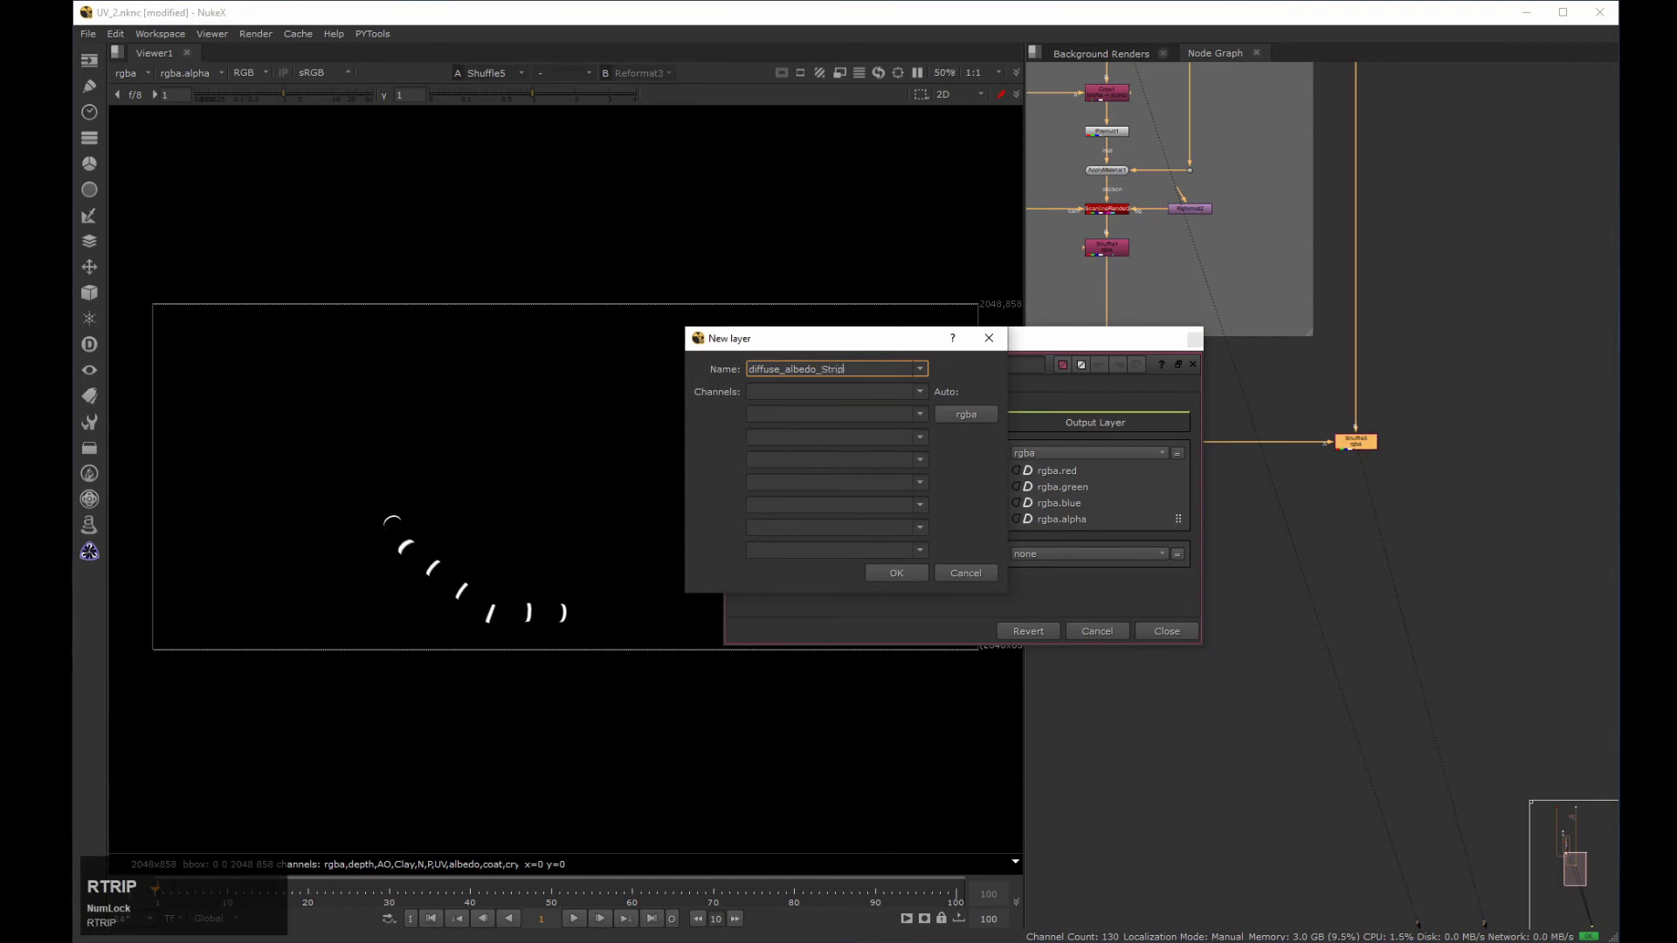
pyautogui.click(966, 414)
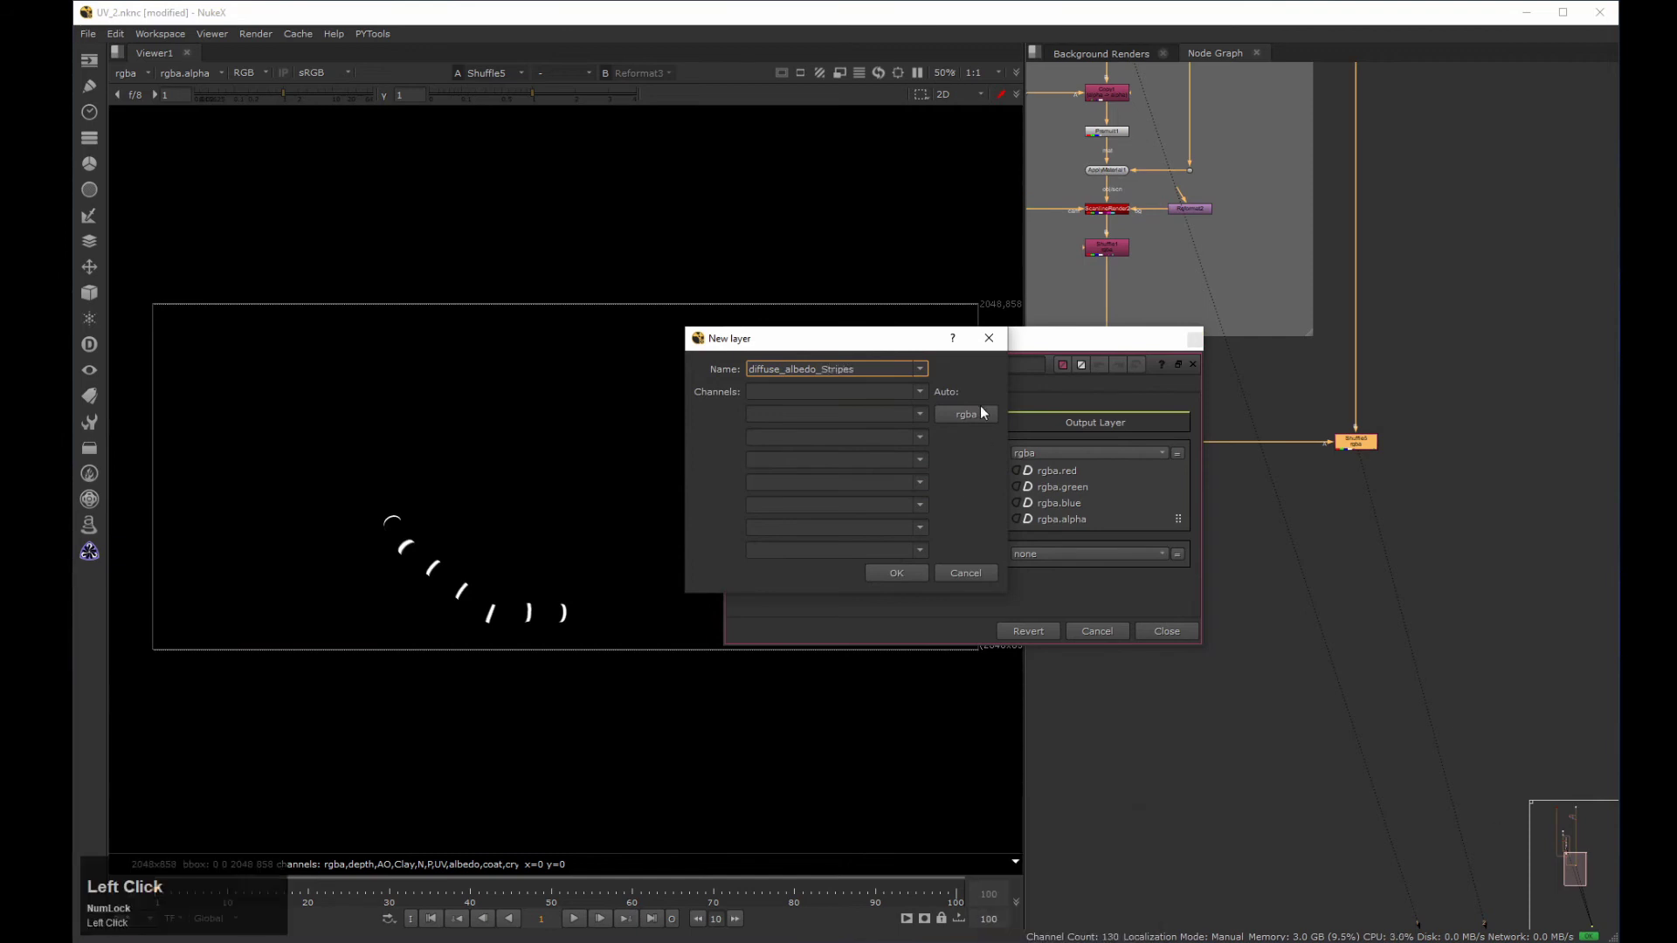
pyautogui.click(1167, 631)
# Label the last Shuffle node in the Shuffle Diffuse Lights backdrop with its output layer, and close its properties.
pyautogui.moveTo(1076, 211); pyautogui.dragTo(1015, 822, button='middle')
pyautogui.moveTo(1209, 140); pyautogui.dragTo(1241, 644, button='middle')
pyautogui.doubleClick(1327, 364)
pyautogui.click(753, 578)
pyautogui.moveTo(794, 603)
pyautogui.mouseDown()
pyautogui.moveTo(809, 604)
pyautogui.moveTo(793, 604)
pyautogui.mouseUp()
pyautogui.write('out')
pyautogui.hotkey('ctrl', 'a')
pyautogui.click(1149, 531)
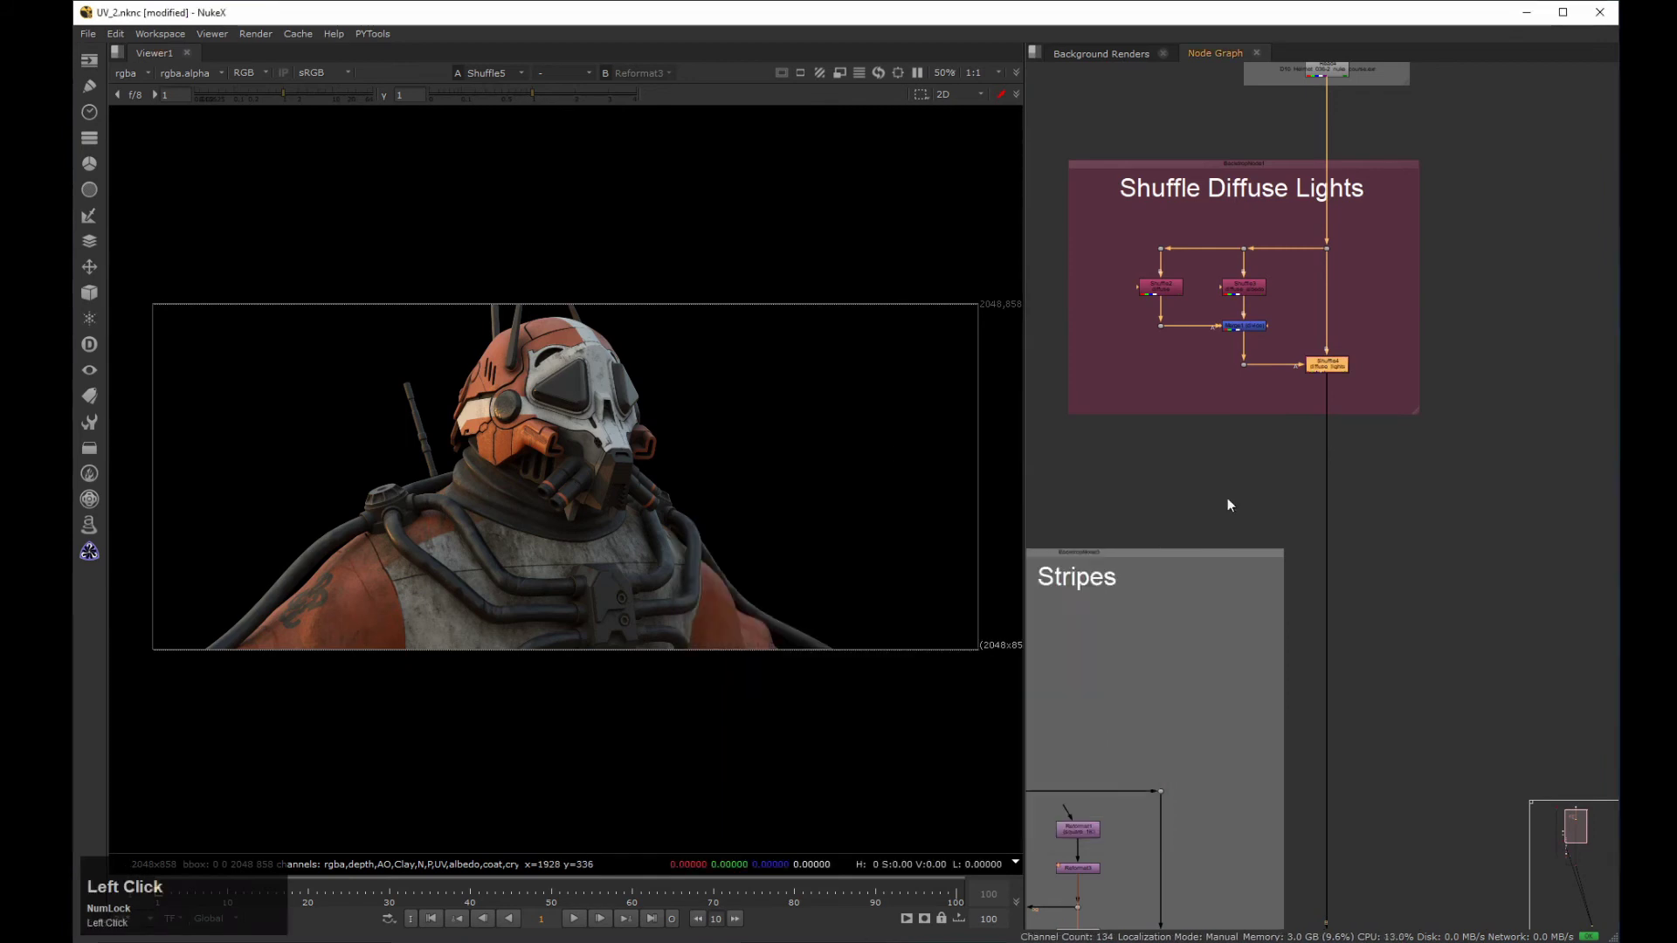
# Label the Shuffle node below the Stripes backdrop with its output layer, diffuse_albedo_Stripes, and close its properties.
pyautogui.moveTo(1227, 498); pyautogui.dragTo(1243, 113, button='middle')
pyautogui.scroll(2, 1293, 489)
pyautogui.click(1358, 625)
pyautogui.doubleClick(1360, 631)
pyautogui.click(798, 385)
pyautogui.click(811, 424)
pyautogui.hotkey('ctrl', 'v')
pyautogui.hotkey('ctrl', 'a')
pyautogui.hotkey('ctrl', 'v')
pyautogui.click(1167, 630)
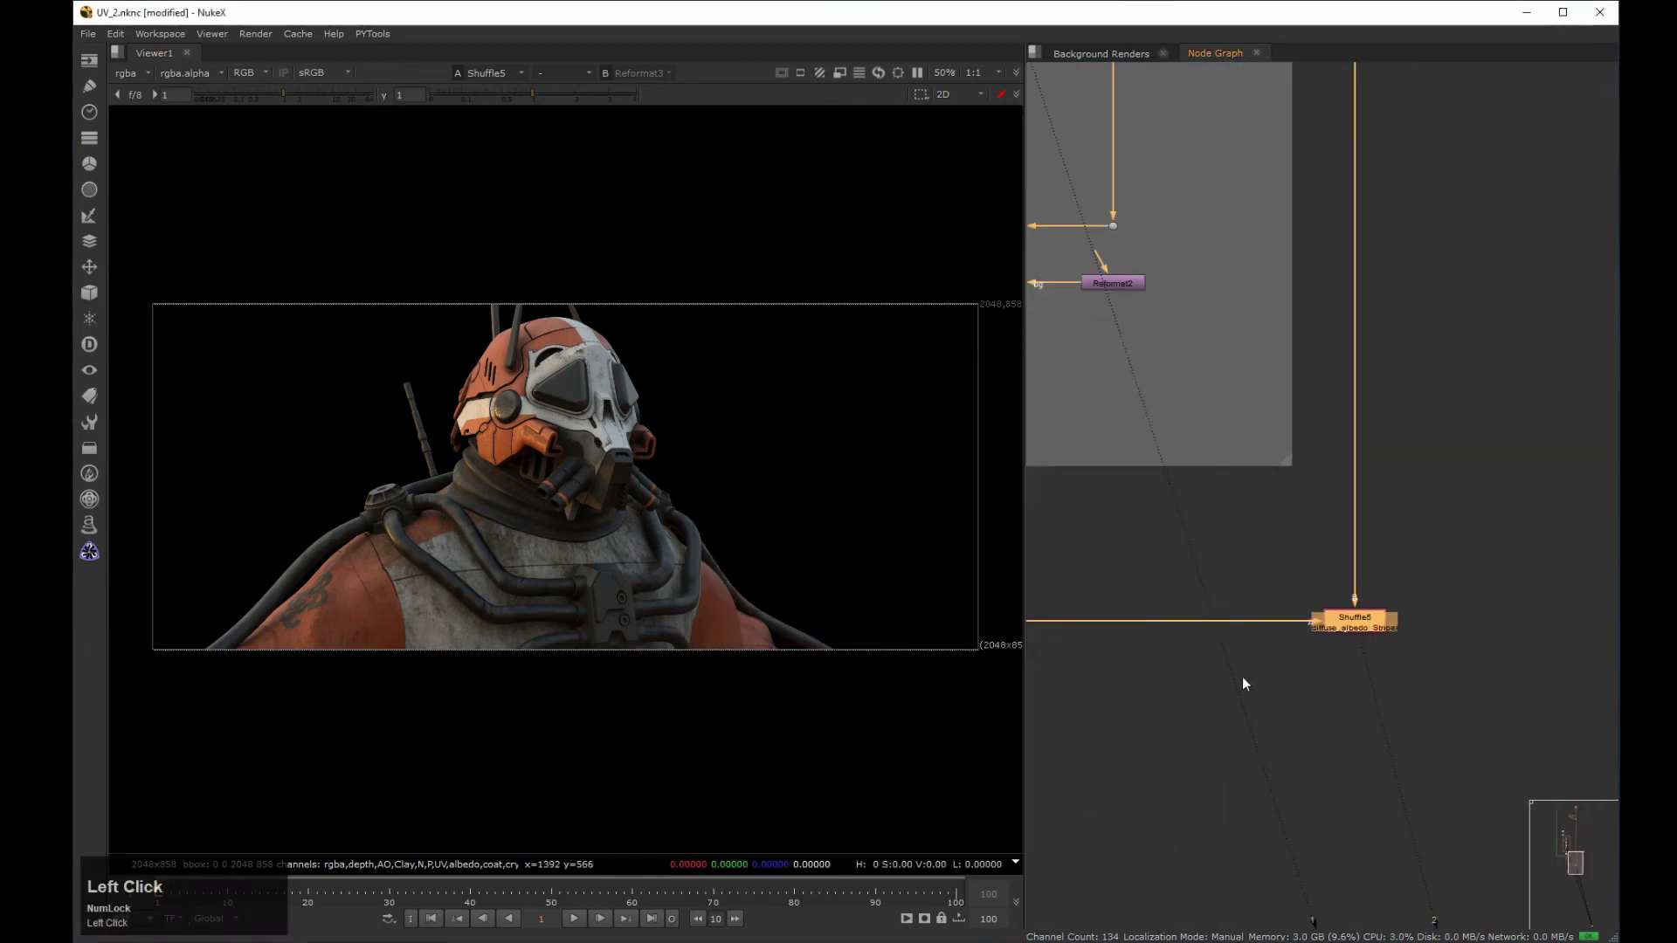
# Move the red backdrop and its node up level with the Input backdrop, keeping its connection to the Stripes render vertical.
pyautogui.scroll(-8, 1266, 699)
pyautogui.moveTo(1178, 642); pyautogui.dragTo(1200, 676, button='middle')
pyautogui.moveTo(1142, 262); pyautogui.dragTo(1201, 697)
pyautogui.moveTo(1180, 309); pyautogui.dragTo(1155, 312)
pyautogui.scroll(-3, 1155, 319)
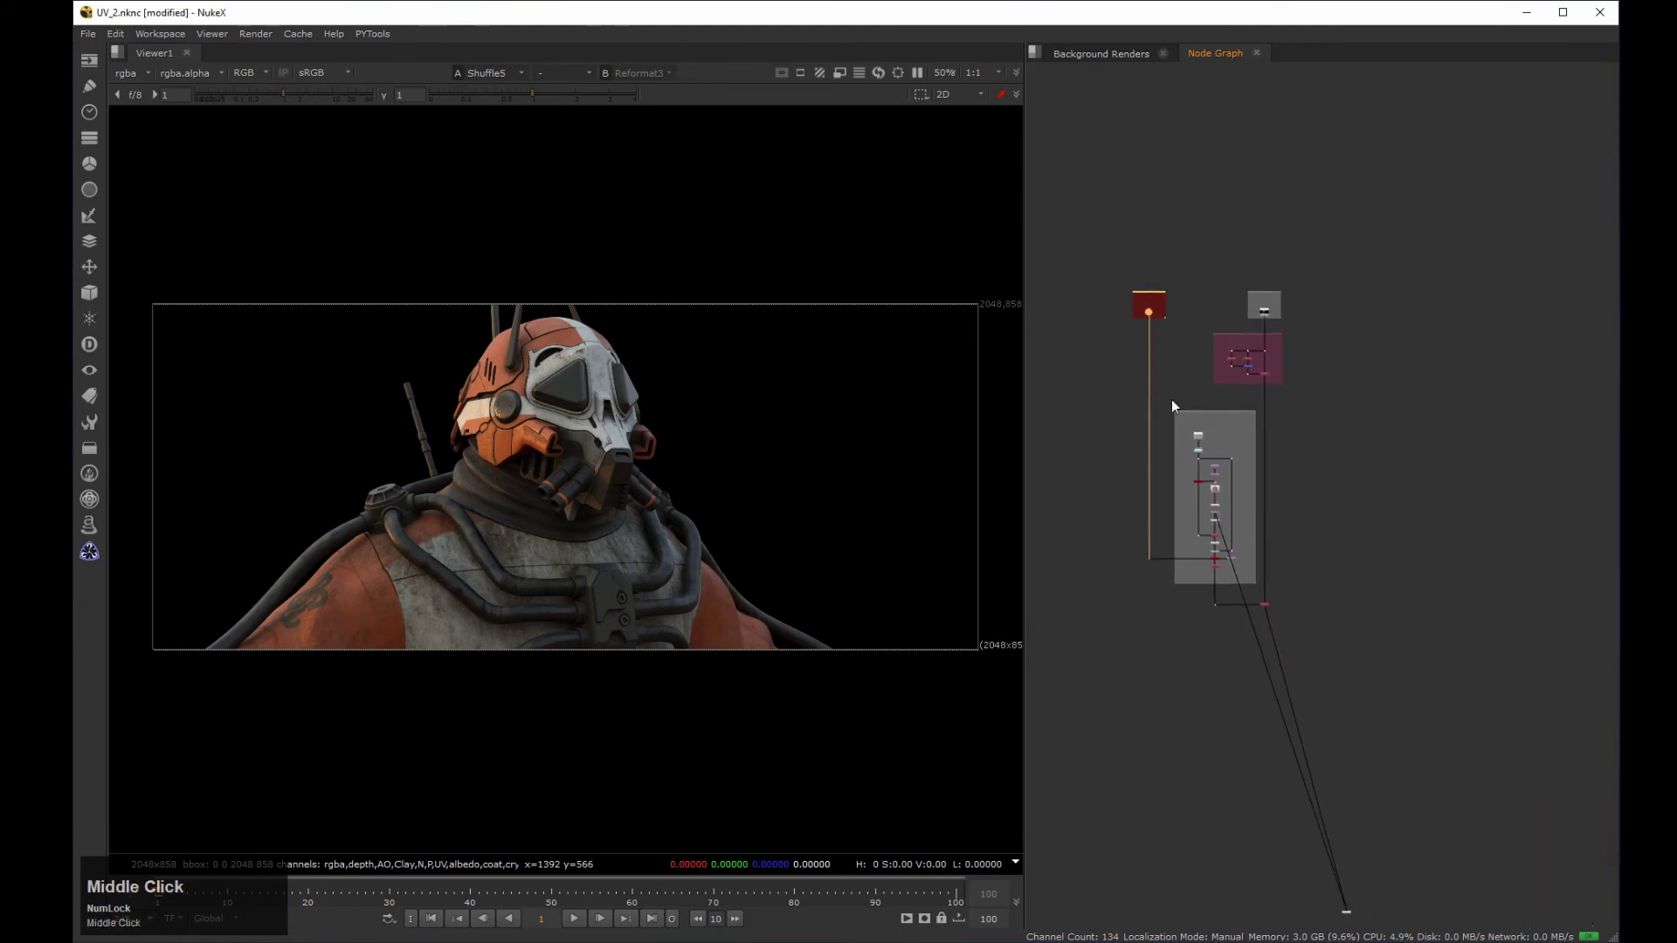
# Run MultichannelSplit on the Input Read node, extracting only the individual AOVs diffuse and diffuse_albedo.
pyautogui.moveTo(1170, 399); pyautogui.dragTo(1158, 423, button='middle')
pyautogui.moveTo(1231, 697); pyautogui.dragTo(1231, 560, button='middle')
pyautogui.scroll(8, 1262, 222)
pyautogui.moveTo(1262, 222); pyautogui.dragTo(1295, 486, button='middle')
pyautogui.click(1238, 370)
pyautogui.click(373, 34)
pyautogui.moveTo(378, 105)
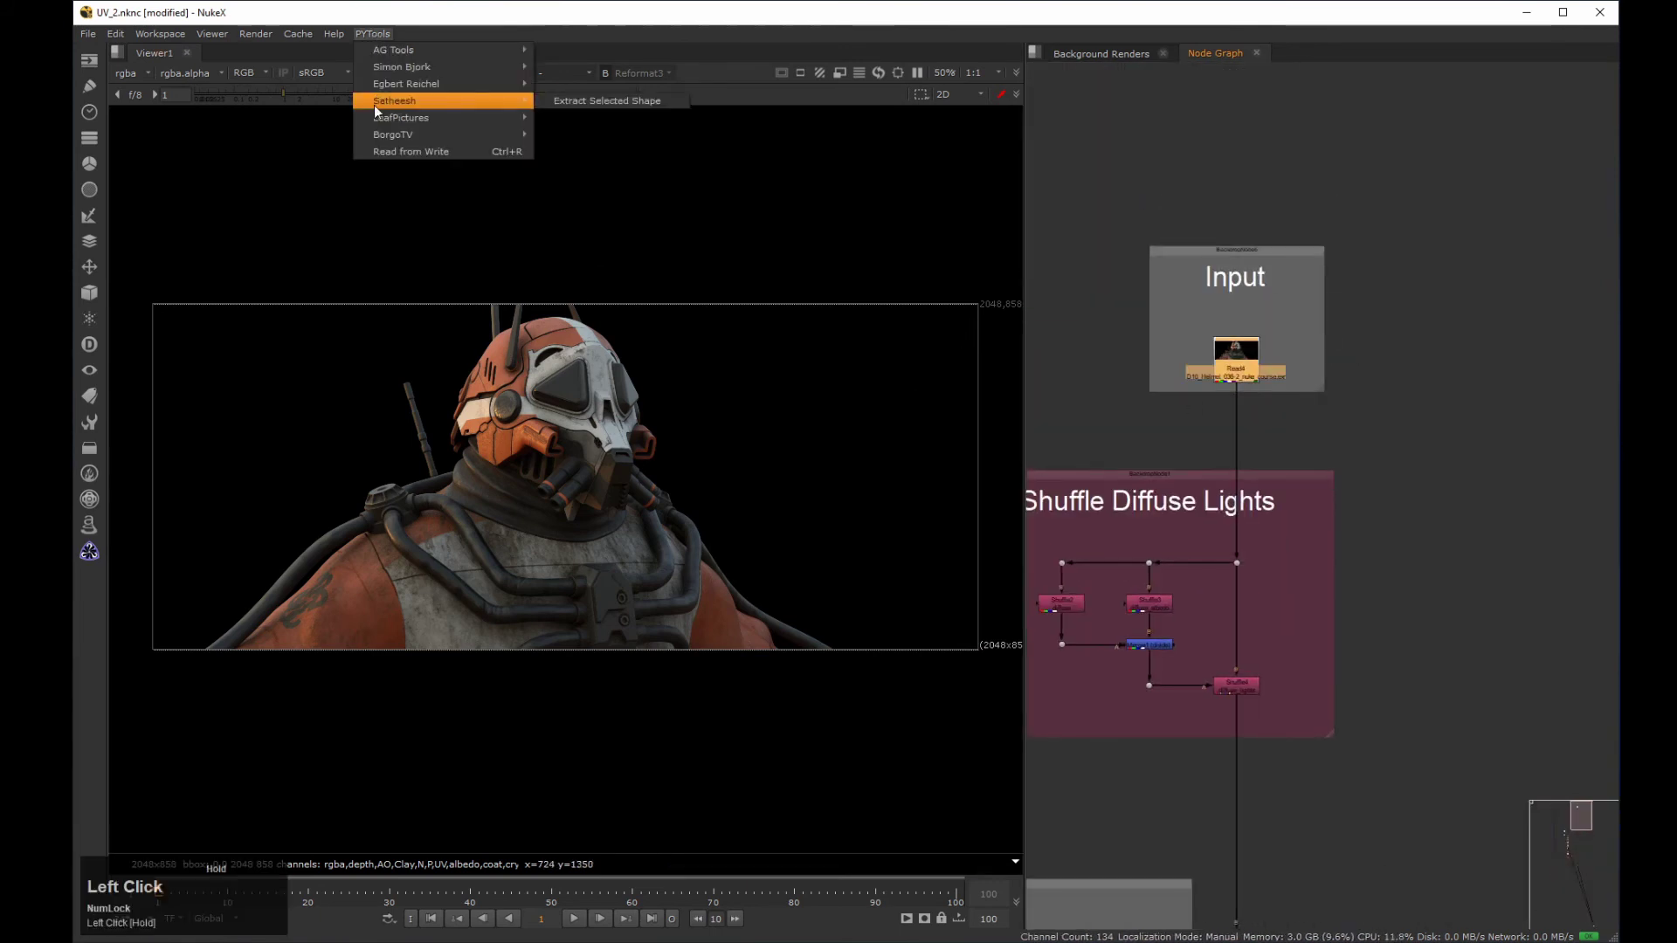
pyautogui.click(603, 101)
pyautogui.click(607, 214)
pyautogui.click(609, 241)
pyautogui.moveTo(879, 389); pyautogui.dragTo(718, 41)
pyautogui.click(636, 526)
pyautogui.click(637, 542)
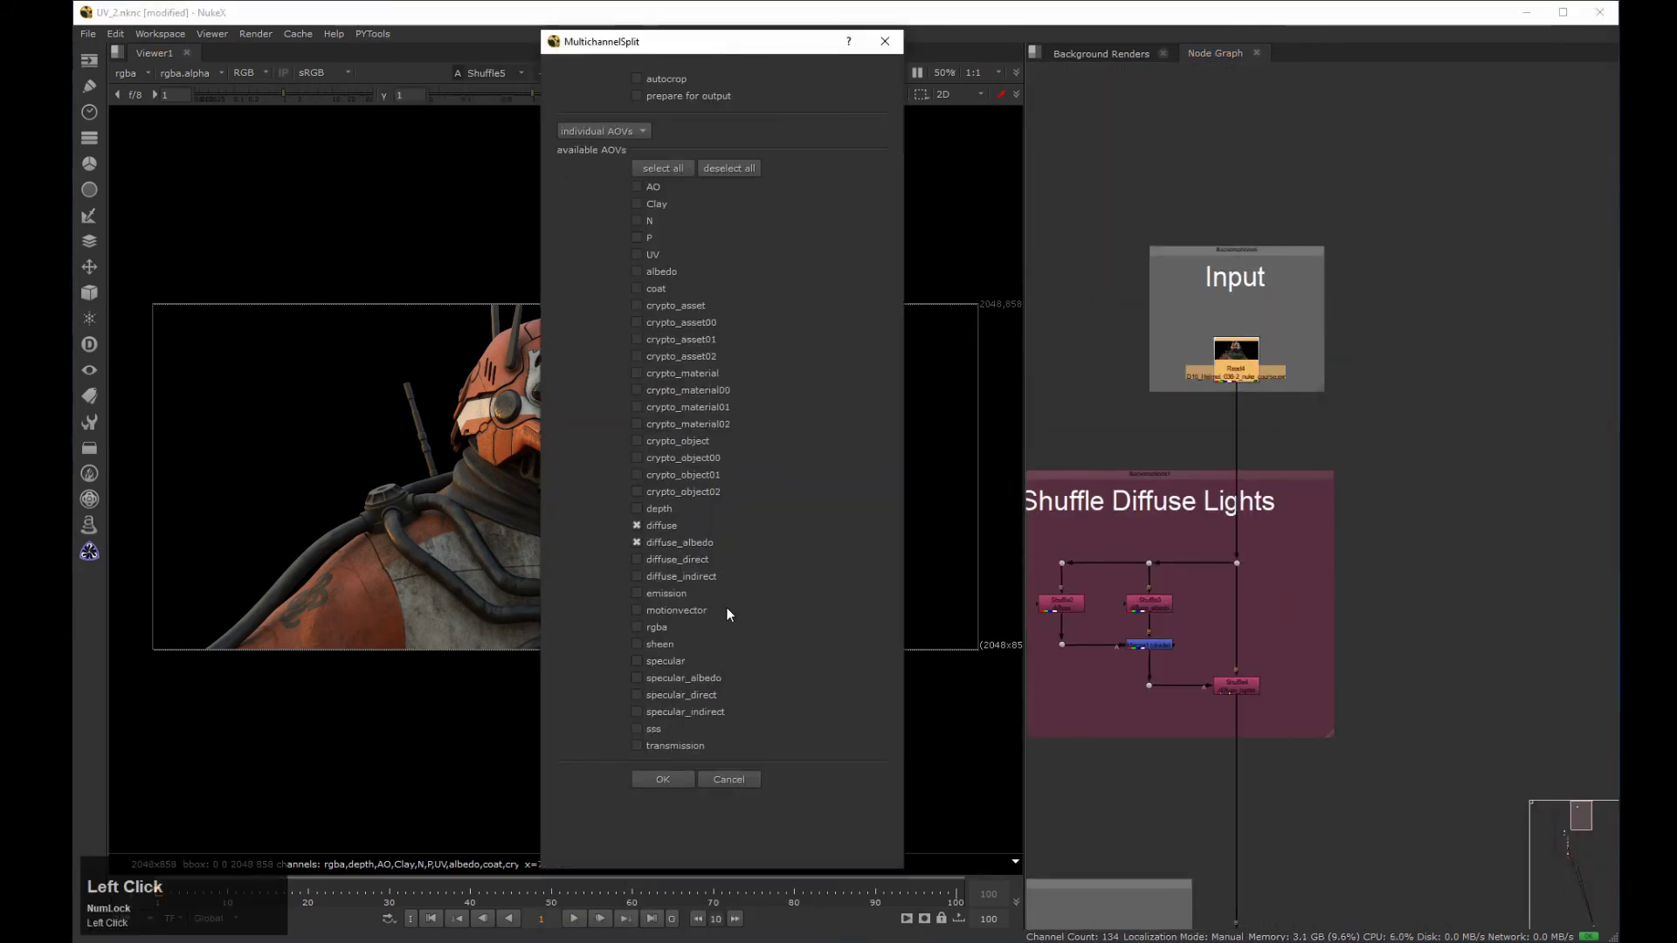
pyautogui.click(663, 780)
# Bring the split-out diffuse and diffuse_albedo Shuffle nodes down below the diffuse_albedo_Stripes Shuffle.
pyautogui.scroll(-5, 1417, 514)
pyautogui.moveTo(1395, 495); pyautogui.dragTo(1461, 815)
pyautogui.moveTo(1458, 864); pyautogui.dragTo(1368, 260, button='middle')
pyautogui.scroll(5, 1172, 690)
pyautogui.moveTo(1368, 208); pyautogui.dragTo(1197, 599)
pyautogui.click(1232, 586)
# Connect the diffuse Shuffle to the diffuse_albedo_Stripes Shuffle's output, routing the branch through aligned dots.
pyautogui.moveTo(1188, 583); pyautogui.dragTo(1313, 381)
pyautogui.keyDown('ctrl'); pyautogui.moveTo(1254, 487); pyautogui.dragTo(1311, 489); pyautogui.keyUp('ctrl')
pyautogui.keyDown('ctrl'); pyautogui.moveTo(1255, 539); pyautogui.dragTo(1246, 501); pyautogui.keyUp('ctrl')
pyautogui.moveTo(1198, 599); pyautogui.dragTo(1232, 559)
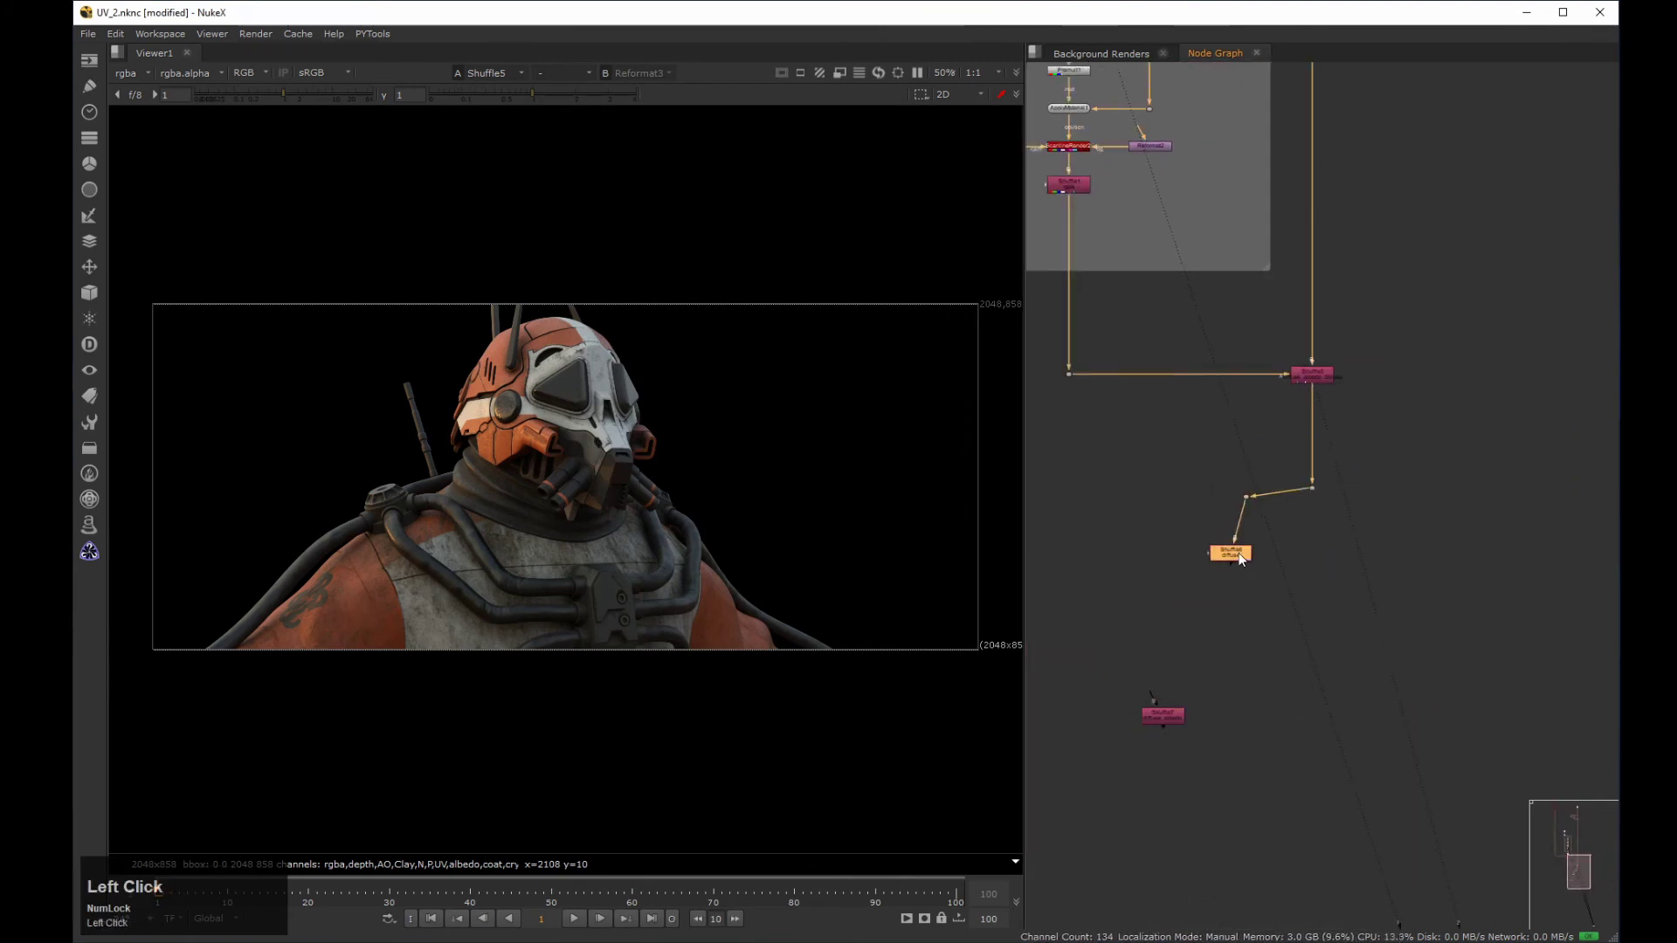
pyautogui.moveTo(1246, 501); pyautogui.dragTo(1230, 489)
pyautogui.moveTo(1231, 559); pyautogui.dragTo(1232, 566)
pyautogui.moveTo(1194, 592); pyautogui.dragTo(1104, 641, button='middle')
pyautogui.moveTo(1140, 613); pyautogui.dragTo(1141, 573)
# Merge the diffuse Shuffle into the main line through a corner dot, with the operation set to from.
pyautogui.keyDown('shift'); pyautogui.click(1222, 535); pyautogui.keyUp('shift')
pyautogui.press('m')
pyautogui.scroll(3, 1219, 688)
pyautogui.moveTo(1219, 689); pyautogui.dragTo(1219, 596)
pyautogui.keyDown('ctrl'); pyautogui.moveTo(1157, 549); pyautogui.dragTo(1109, 580); pyautogui.keyUp('ctrl')
pyautogui.doubleClick(1222, 573)
pyautogui.click(699, 244)
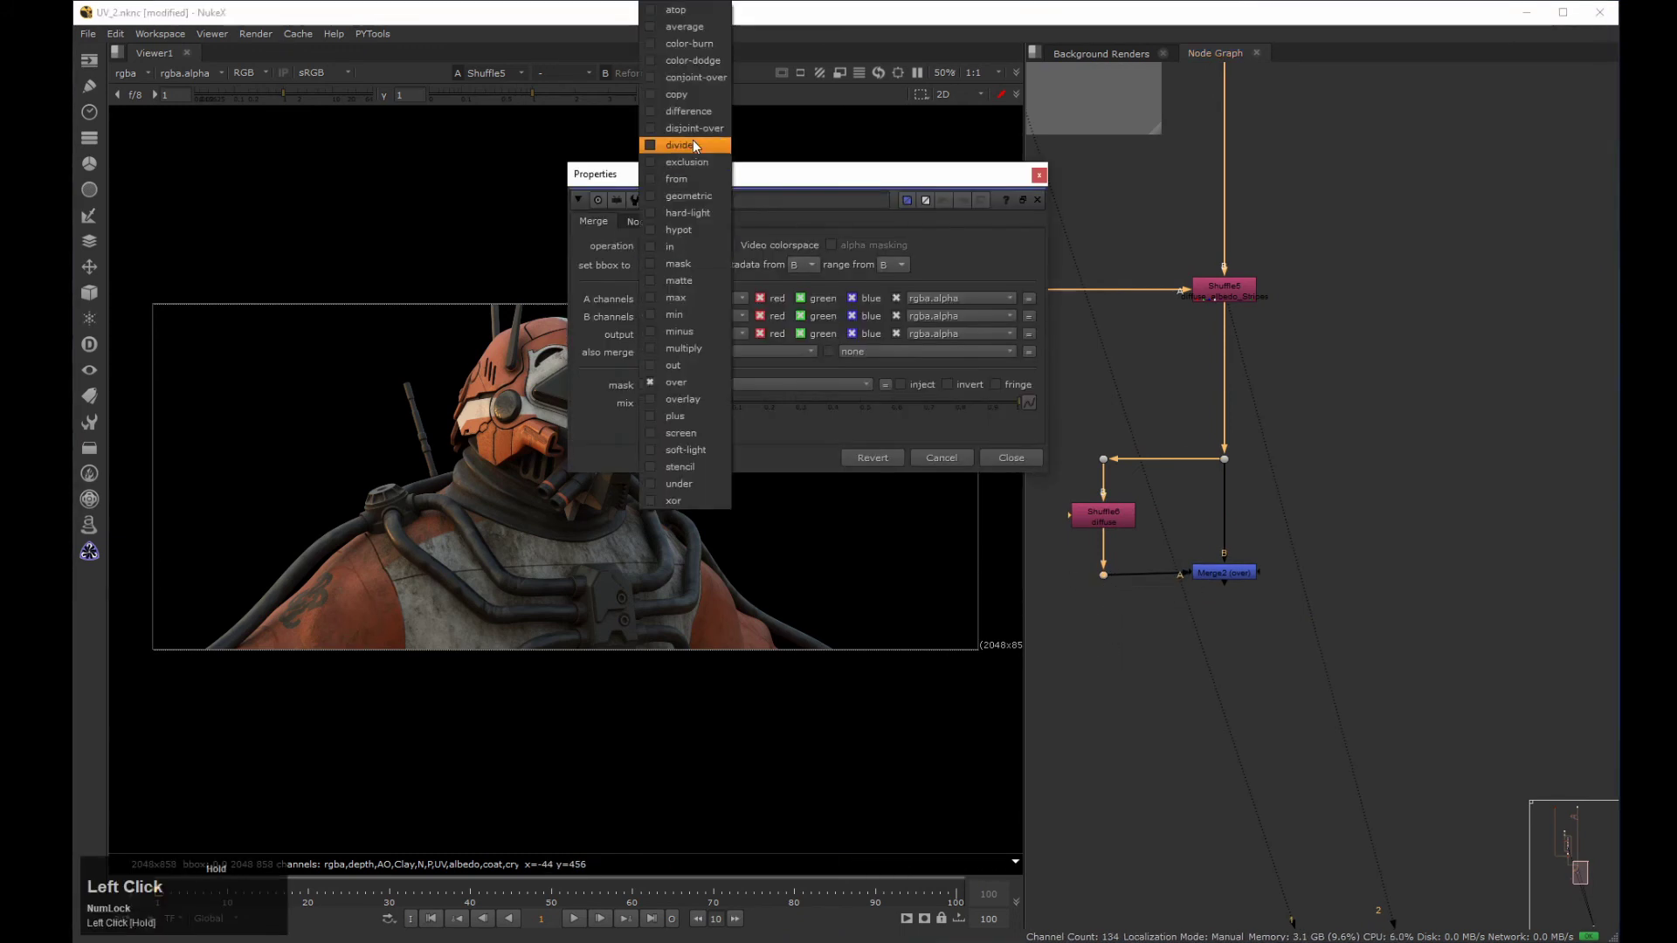
pyautogui.click(692, 179)
pyautogui.click(1040, 173)
# Branch the diffuse_albedo Shuffle off the same line with a dot, align it beside the diffuse Shuffle, and view it.
pyautogui.scroll(-4, 1191, 580)
pyautogui.moveTo(1191, 579); pyautogui.dragTo(1337, 516, button='middle')
pyautogui.moveTo(1257, 606); pyautogui.dragTo(1229, 499)
pyautogui.scroll(3, 1230, 499)
pyautogui.moveTo(1229, 499); pyautogui.dragTo(1113, 618, button='middle')
pyautogui.moveTo(1097, 597); pyautogui.dragTo(1263, 552)
pyautogui.keyDown('ctrl'); pyautogui.moveTo(1195, 578); pyautogui.dragTo(1104, 540); pyautogui.keyUp('ctrl')
pyautogui.click(1118, 623)
pyautogui.press('2')
pyautogui.moveTo(1130, 646); pyautogui.dragTo(1155, 619, button='middle')
pyautogui.click(1271, 580)
pyautogui.moveTo(1131, 593); pyautogui.dragTo(1131, 572)
# Add a Shuffle reading diffuse_albedo_Stripes, branch it off beside the diffuse_albedo Shuffle with a dot, and view it.
pyautogui.moveTo(1074, 571); pyautogui.dragTo(1291, 601, button='middle')
pyautogui.click(1228, 590)
pyautogui.press('Tab')
pyautogui.write('shuf')
pyautogui.press('Return')
pyautogui.moveTo(1229, 572); pyautogui.dragTo(1346, 554)
pyautogui.keyDown('ctrl'); pyautogui.moveTo(1291, 567); pyautogui.dragTo(1256, 603); pyautogui.keyUp('ctrl')
pyautogui.moveTo(1284, 609); pyautogui.dragTo(1306, 598, button='middle')
pyautogui.hotkey('ctrl', 'z')
pyautogui.moveTo(1222, 631); pyautogui.dragTo(1401, 524)
pyautogui.moveTo(1274, 594); pyautogui.dragTo(1222, 592)
pyautogui.moveTo(1275, 597); pyautogui.dragTo(1372, 579, button='middle')
pyautogui.moveTo(850, 594); pyautogui.dragTo(880, 738)
pyautogui.click(1161, 775)
pyautogui.press('2')
pyautogui.moveTo(1337, 593); pyautogui.dragTo(1219, 631, button='middle')
# Merge the diffuse_albedo_Stripes Shuffle over the diffuse_albedo Shuffle through a corner dot, and view the merge.
pyautogui.moveTo(1343, 579); pyautogui.dragTo(1207, 653)
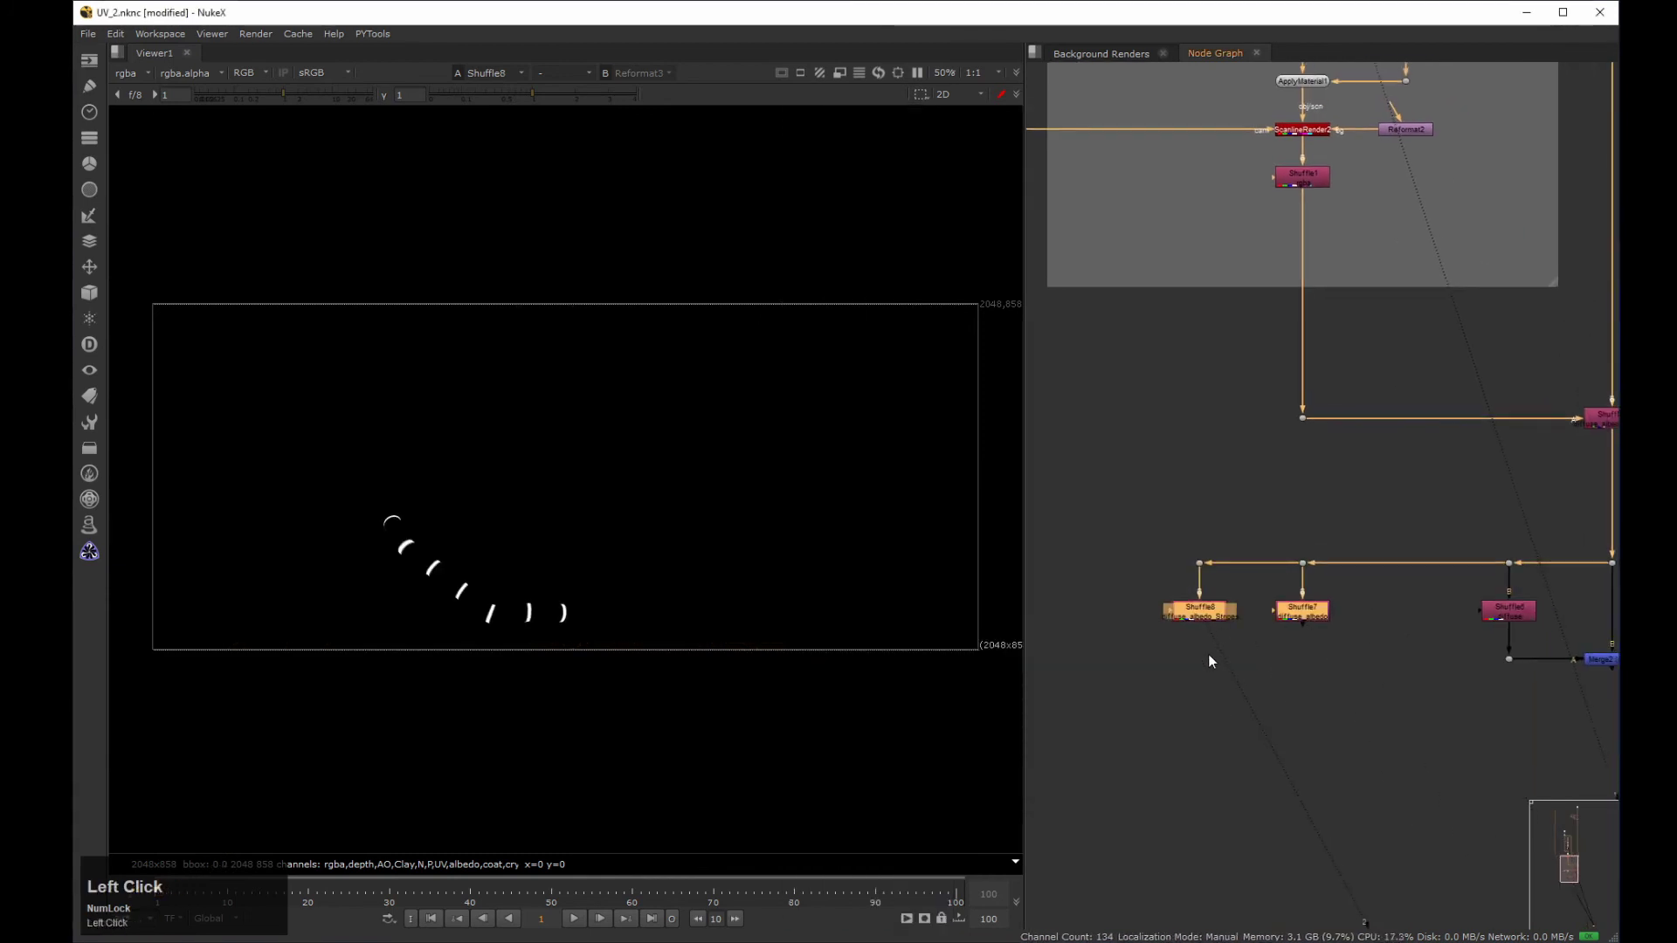
pyautogui.press('m')
pyautogui.press('2')
pyautogui.moveTo(1150, 545); pyautogui.dragTo(992, 405)
# Add another Shuffle at the end of the branch, read the diffuse_lights layer in it, and close its properties.
pyautogui.moveTo(1198, 665); pyautogui.dragTo(1245, 601, button='middle')
pyautogui.press('Tab')
pyautogui.press('Return')
pyautogui.moveTo(1083, 499); pyautogui.dragTo(1002, 391)
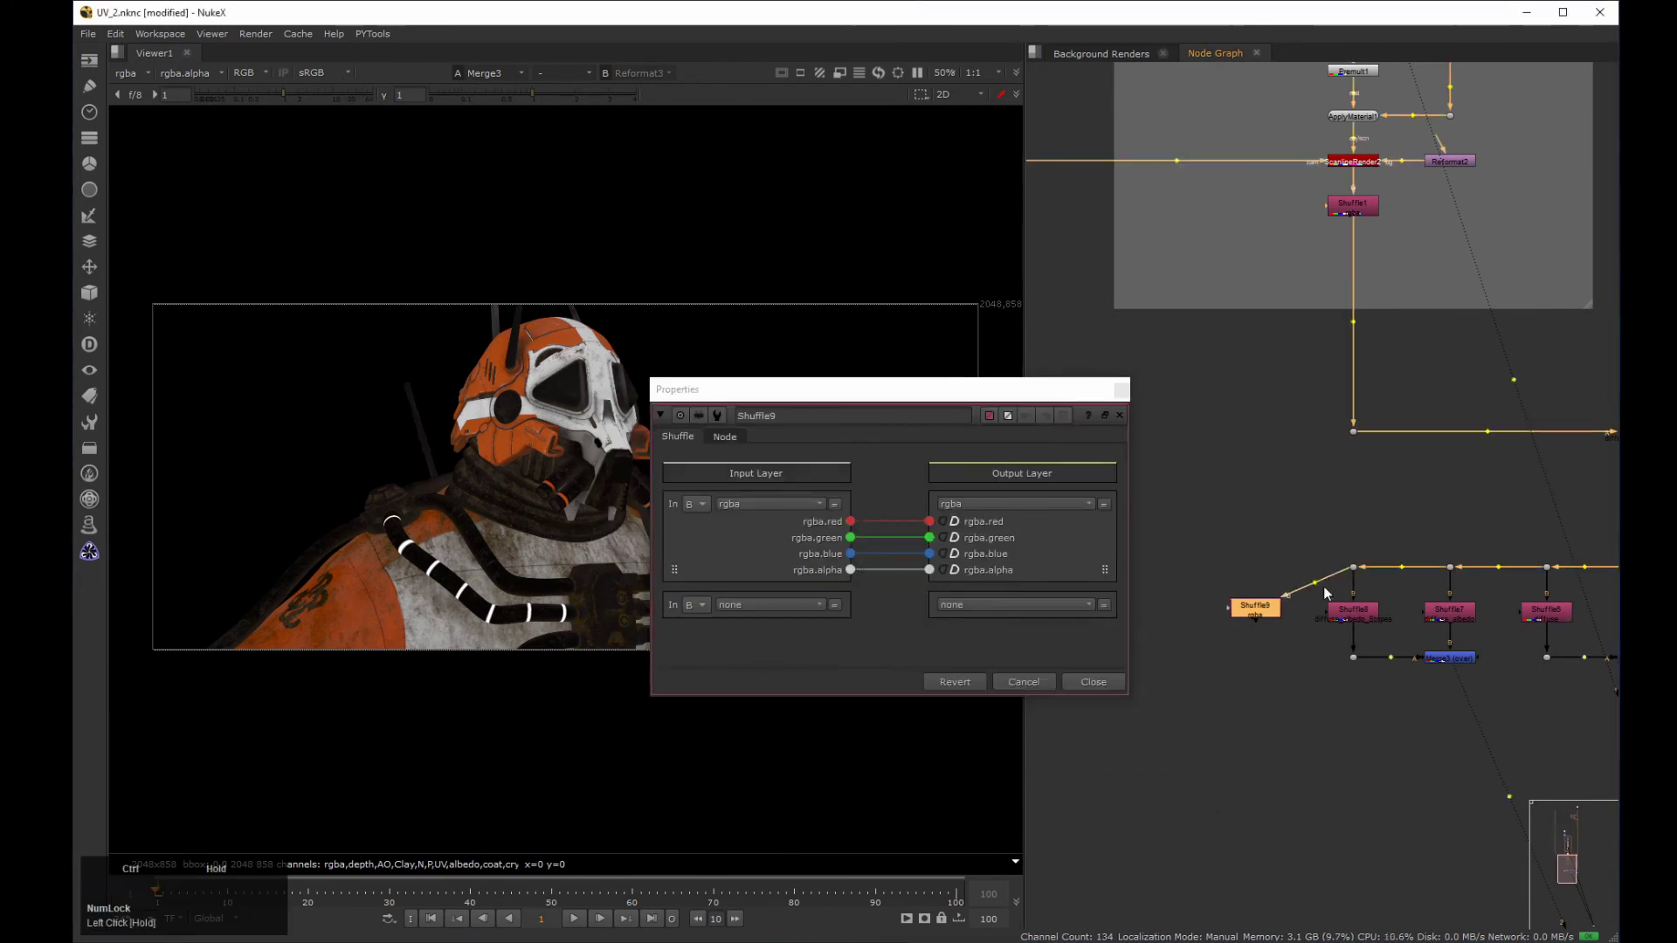
pyautogui.click(769, 503)
pyautogui.click(825, 789)
pyautogui.click(1094, 681)
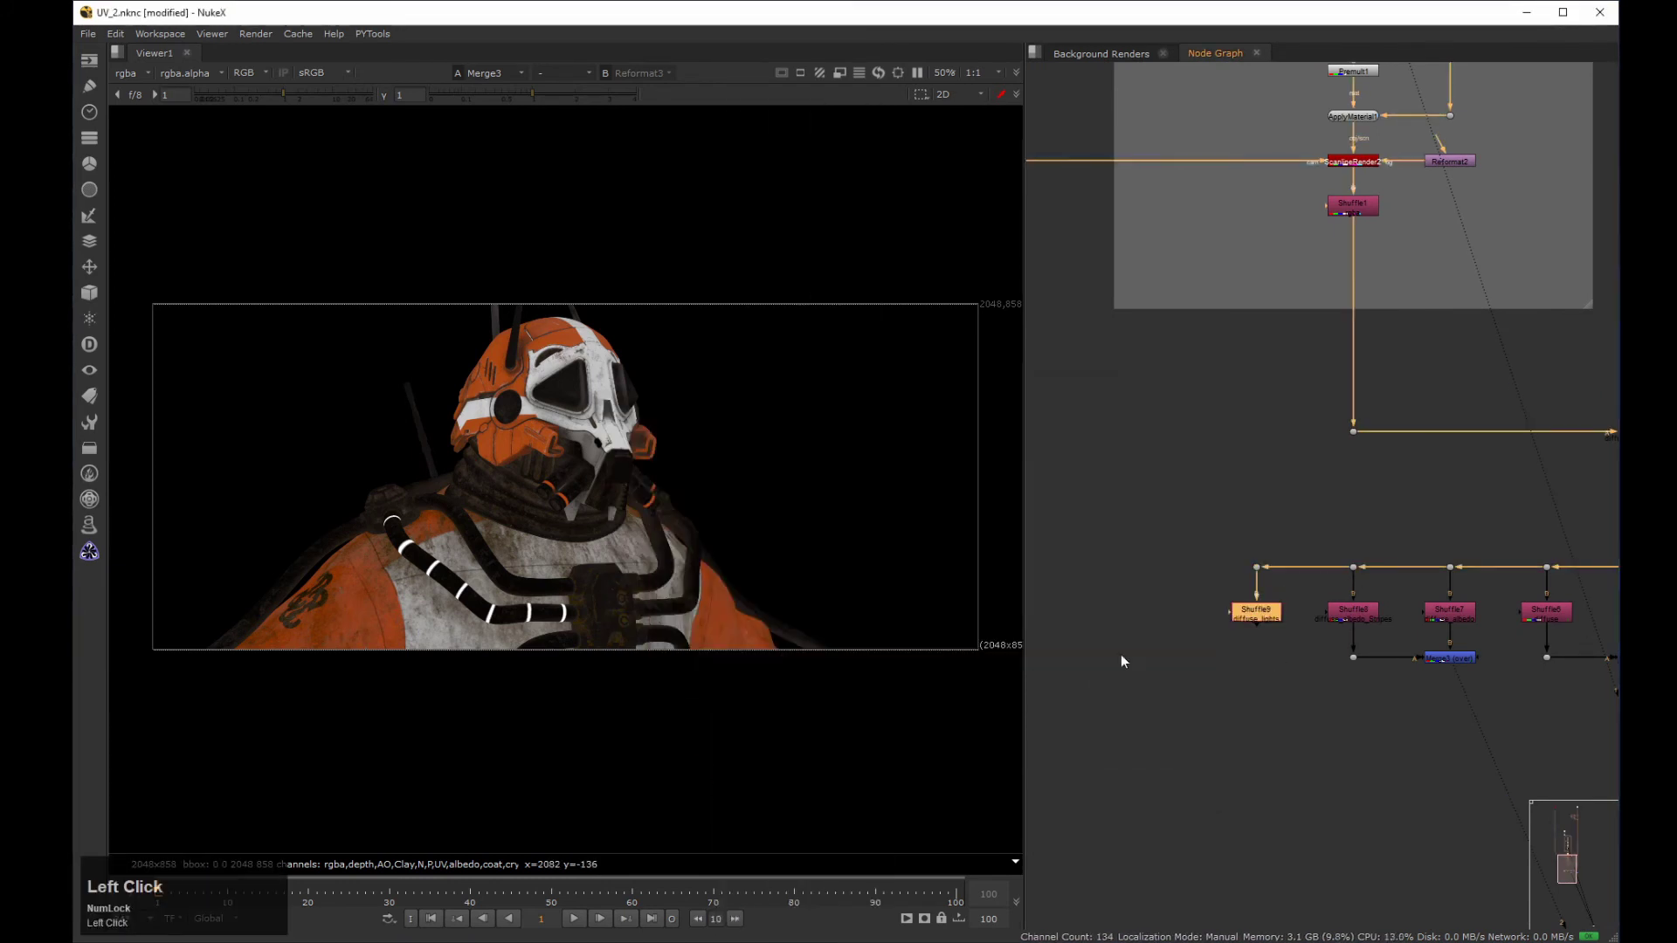
# Add a Multiply merge combining the diffuse_lights Shuffle with the merged albedo, routed through a corner dot.
pyautogui.moveTo(1280, 638); pyautogui.dragTo(1201, 622, button='middle')
pyautogui.press('Tab')
pyautogui.write('mult')
pyautogui.press('Down')
pyautogui.press('Down')
pyautogui.press('Down')
pyautogui.press('Down')
pyautogui.press('Return')
pyautogui.moveTo(1575, 601); pyautogui.dragTo(1364, 718)
pyautogui.moveTo(1359, 700)
pyautogui.mouseDown()
pyautogui.moveTo(1374, 650)
pyautogui.moveTo(1371, 717)
pyautogui.mouseUp()
pyautogui.keyDown('ctrl'); pyautogui.moveTo(1268, 655); pyautogui.dragTo(1178, 714); pyautogui.keyUp('ctrl')
pyautogui.moveTo(1206, 718); pyautogui.dragTo(1150, 695, button='middle')
# Move the merge nodes and their corner dots lower to leave more space beneath the row of Shuffles.
pyautogui.scroll(-3, 1168, 655)
pyautogui.moveTo(1467, 609); pyautogui.dragTo(1109, 711)
pyautogui.scroll(1, 1281, 637)
pyautogui.moveTo(1281, 637); pyautogui.dragTo(1301, 595, button='middle')
pyautogui.moveTo(1301, 595); pyautogui.dragTo(1301, 618)
pyautogui.scroll(3, 1324, 575)
pyautogui.moveTo(1325, 575); pyautogui.dragTo(1390, 611, button='middle')
pyautogui.click(1388, 615)
# View the diffuse_albedo Shuffle, add alpha as its second input layer, and wire it to the output's rgba.alpha.
pyautogui.moveTo(1336, 699); pyautogui.dragTo(1313, 641, button='middle')
pyautogui.click(1313, 499)
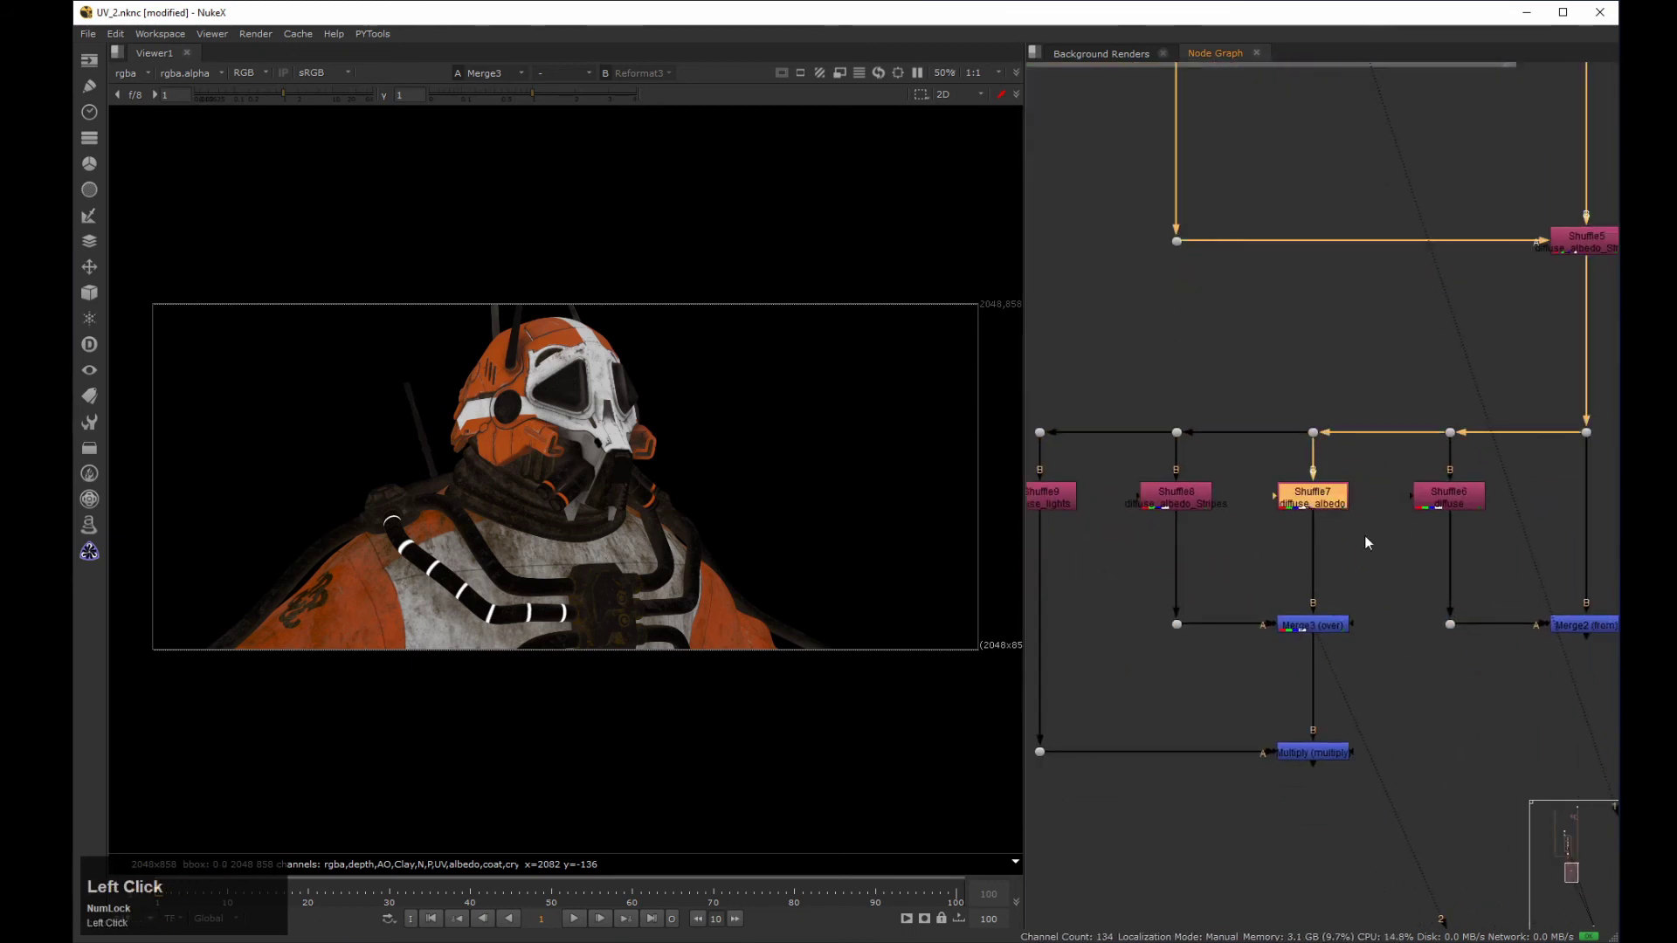
pyautogui.press('1')
pyautogui.doubleClick(1308, 505)
pyautogui.click(943, 594)
pyautogui.click(924, 164)
pyautogui.moveTo(982, 612); pyautogui.dragTo(1060, 560)
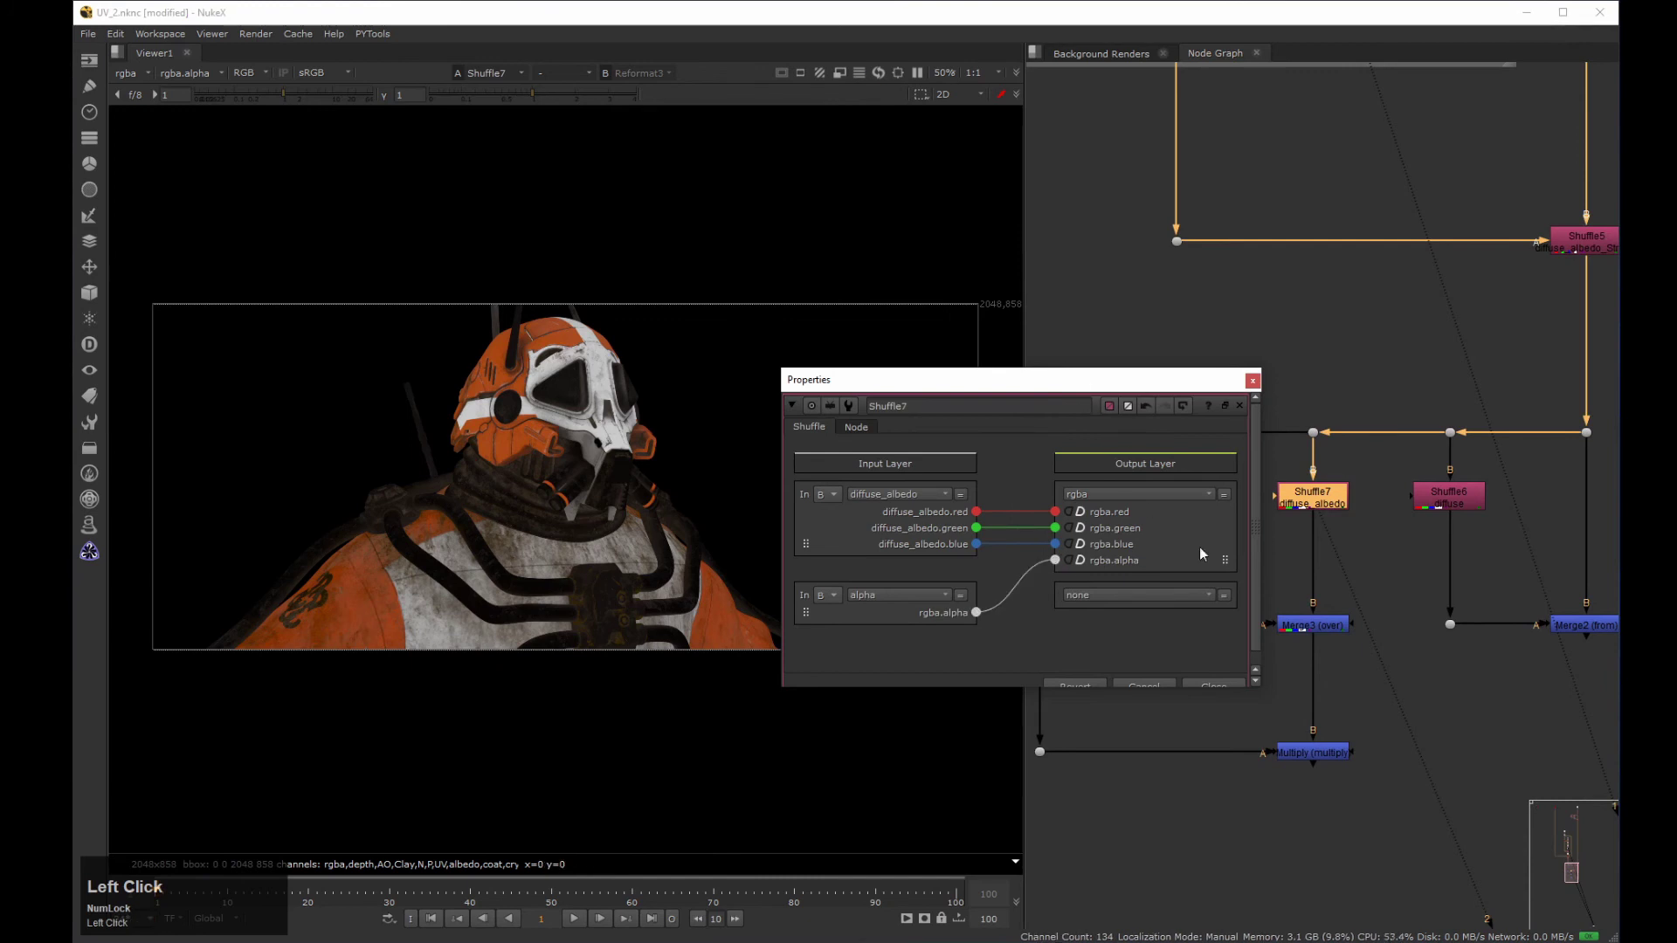
pyautogui.click(1225, 673)
# In the diffuse Shuffle, add alpha as the second input layer and wire it to the output's rgba.alpha.
pyautogui.doubleClick(1439, 507)
pyautogui.click(1061, 497)
pyautogui.click(1393, 466)
pyautogui.click(1074, 594)
pyautogui.click(1058, 166)
pyautogui.moveTo(1118, 612); pyautogui.dragTo(1196, 560)
pyautogui.click(1360, 672)
# In the diffuse_lights Shuffle, add alpha as the second input layer and wire it to the output's rgba.alpha.
pyautogui.moveTo(1435, 552); pyautogui.dragTo(1623, 539, button='middle')
pyautogui.doubleClick(1229, 484)
pyautogui.click(769, 604)
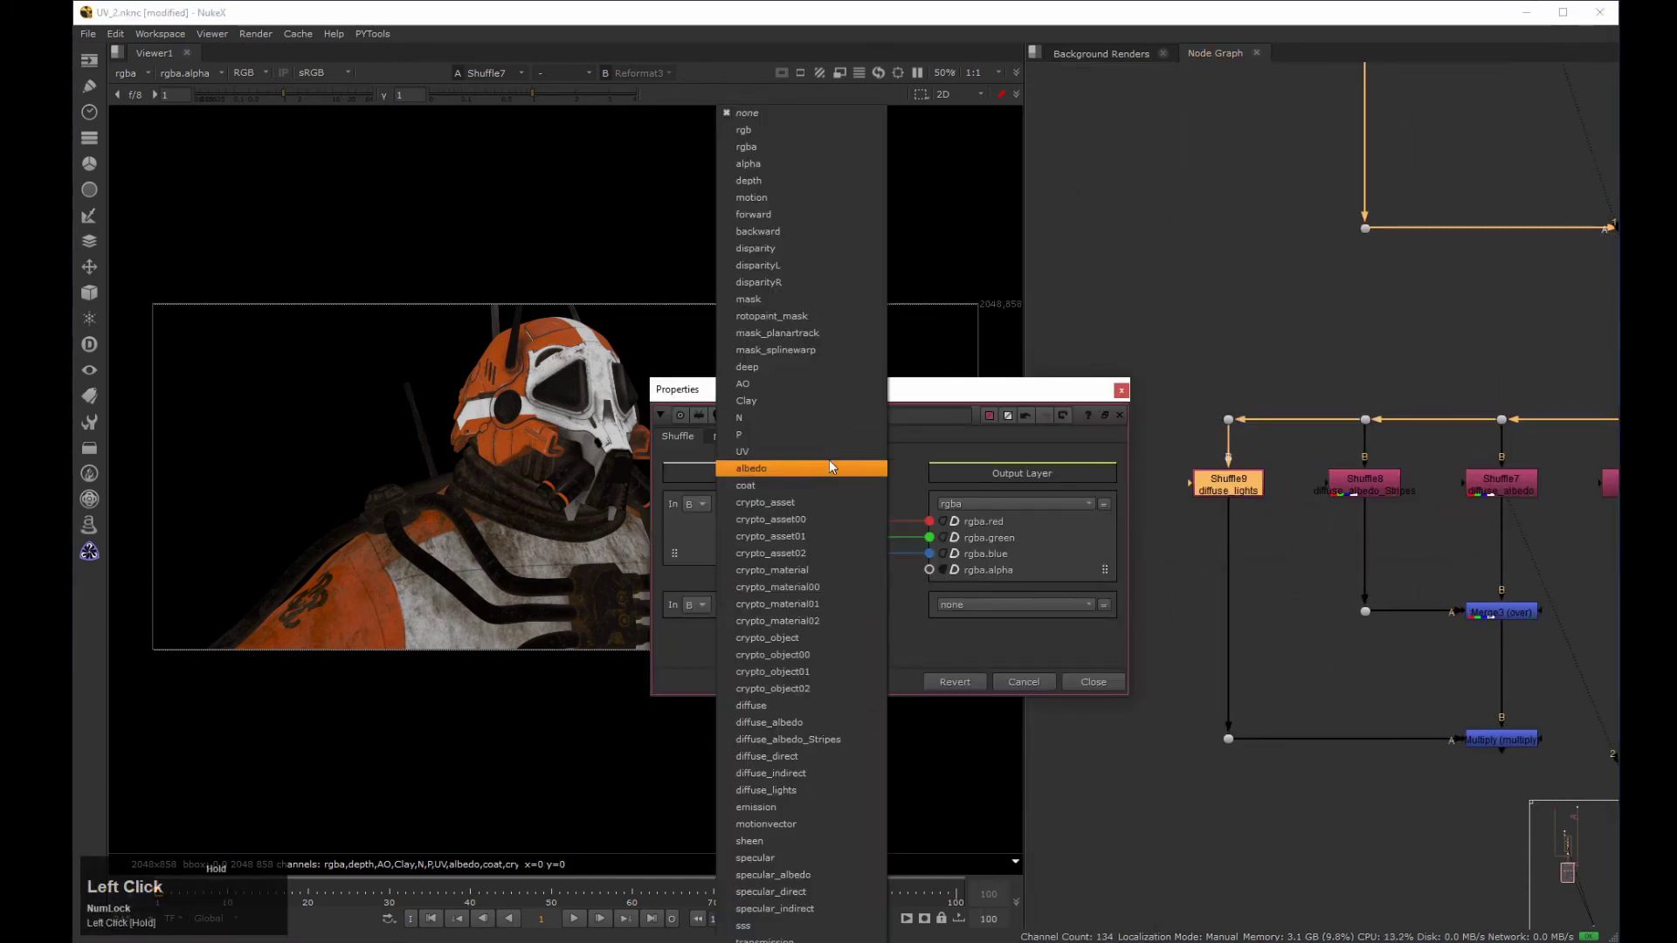
pyautogui.click(802, 236)
pyautogui.moveTo(844, 622); pyautogui.dragTo(923, 569)
pyautogui.click(1076, 622)
pyautogui.scroll(-3, 1453, 590)
pyautogui.moveTo(1453, 589); pyautogui.dragTo(1209, 577, button='middle')
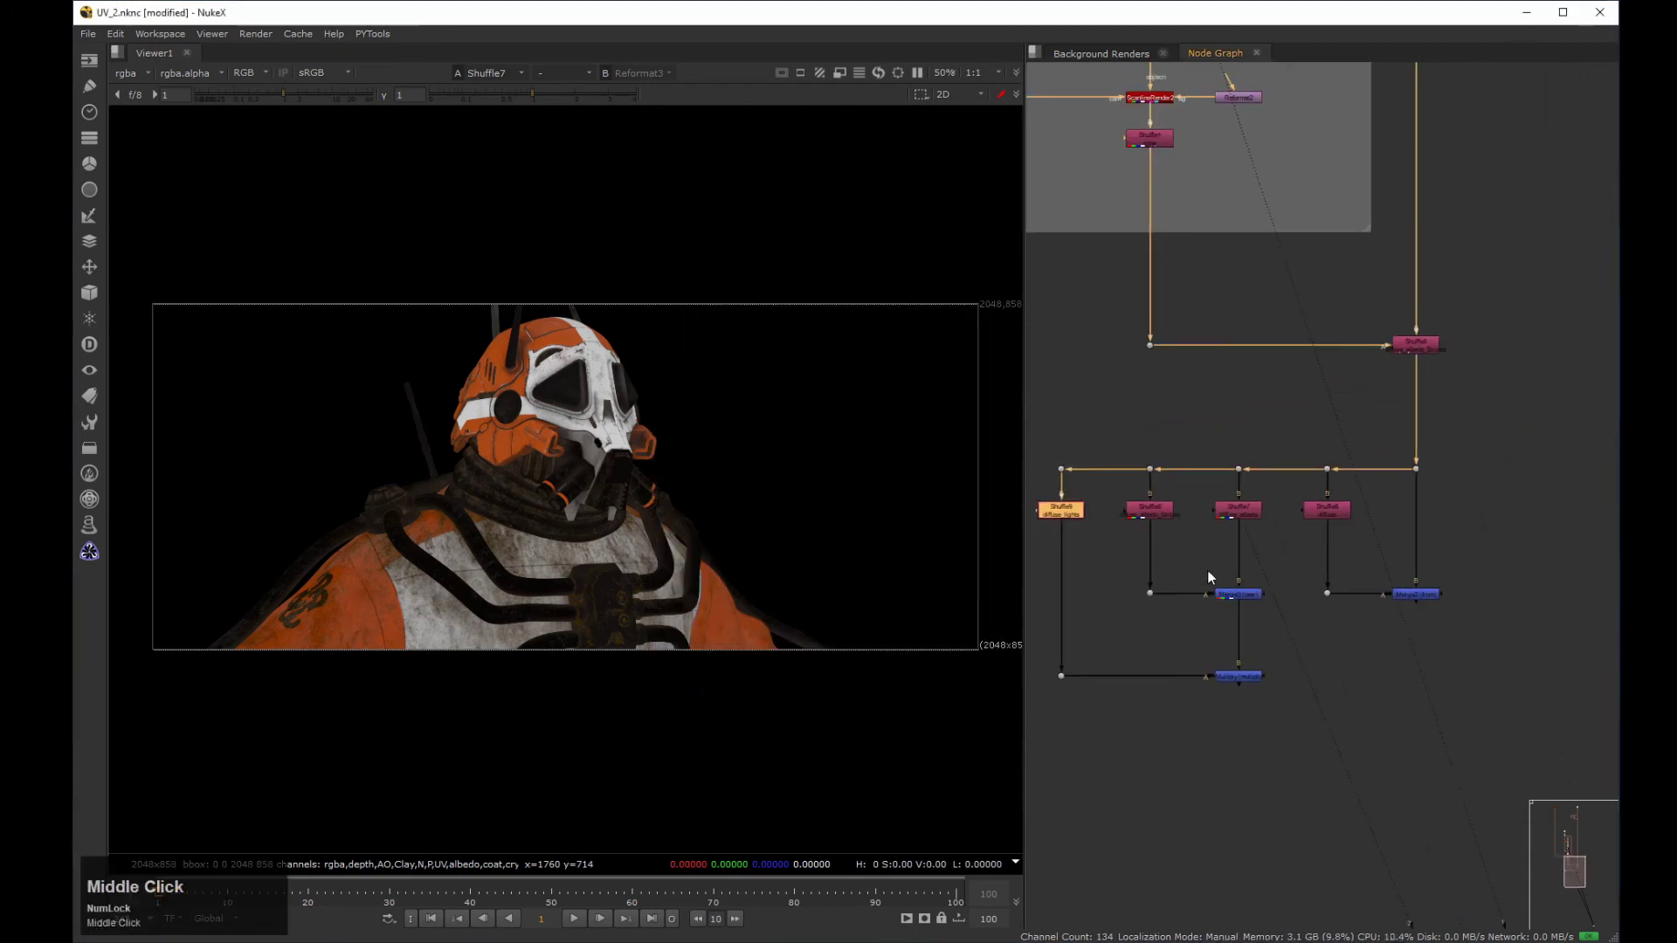
# Change the output channels of the over and multiply merges beneath the Shuffles and of the from merge on the main line.
pyautogui.moveTo(1208, 578); pyautogui.dragTo(1279, 698)
pyautogui.press('Return')
pyautogui.doubleClick(1414, 594)
pyautogui.click(672, 335)
pyautogui.click(688, 193)
pyautogui.click(1038, 200)
pyautogui.click(690, 565)
pyautogui.click(717, 194)
pyautogui.click(1074, 430)
pyautogui.moveTo(1004, 572); pyautogui.dragTo(1016, 448)
pyautogui.click(850, 610)
pyautogui.click(840, 194)
pyautogui.click(1158, 727)
# View the from, multiply and over merges and the diffuse_albedo Shuffle one by one, checking their alpha channels.
pyautogui.press('1')
pyautogui.press('a')
pyautogui.press('a')
pyautogui.click(1239, 676)
pyautogui.press('1')
pyautogui.press('a')
pyautogui.press('a')
pyautogui.click(1227, 513)
pyautogui.press('1')
pyautogui.moveTo(1208, 537); pyautogui.dragTo(1246, 540, button='middle')
pyautogui.click(1267, 598)
pyautogui.click(1285, 639)
pyautogui.press('1')
# Add a Plus node that adds the multiply branch to the from merge's output, routed through a corner dot.
pyautogui.click(1285, 641)
pyautogui.press('Tab')
pyautogui.write('plus')
pyautogui.press('Return')
pyautogui.moveTo(1397, 637); pyautogui.dragTo(1323, 548, button='middle')
pyautogui.click(1323, 549)
pyautogui.moveTo(1255, 533); pyautogui.dragTo(1336, 474)
pyautogui.moveTo(1248, 556); pyautogui.dragTo(1337, 613)
pyautogui.keyDown('ctrl'); pyautogui.moveTo(1247, 584); pyautogui.dragTo(1163, 619); pyautogui.keyUp('ctrl')
# Inspect the recombined beauty around the striped pipe and move the lower merge nodes down in the graph.
pyautogui.moveTo(1211, 545); pyautogui.dragTo(1218, 578, button='middle')
pyautogui.scroll(-3, 1218, 578)
pyautogui.click(596, 549)
pyautogui.scroll(7, 580, 538)
pyautogui.moveTo(449, 566); pyautogui.dragTo(458, 469, button='middle')
pyautogui.middleClick(458, 468)
pyautogui.moveTo(1191, 627); pyautogui.dragTo(1205, 681, button='middle')
pyautogui.scroll(-3, 1231, 642)
pyautogui.moveTo(1127, 543); pyautogui.dragTo(1302, 666)
pyautogui.moveTo(1256, 578); pyautogui.dragTo(1256, 624)
pyautogui.middleClick(686, 620)
pyautogui.moveTo(686, 620); pyautogui.dragTo(786, 573, button='middle')
# Create a backdrop around the Shuffle and merge nodes with the custom label Beauty Comp.
pyautogui.moveTo(1126, 640); pyautogui.dragTo(1169, 554, button='middle')
pyautogui.hotkey('ctrl', 'shift', 'a')
pyautogui.click(849, 486)
pyautogui.write('Beauty Co')
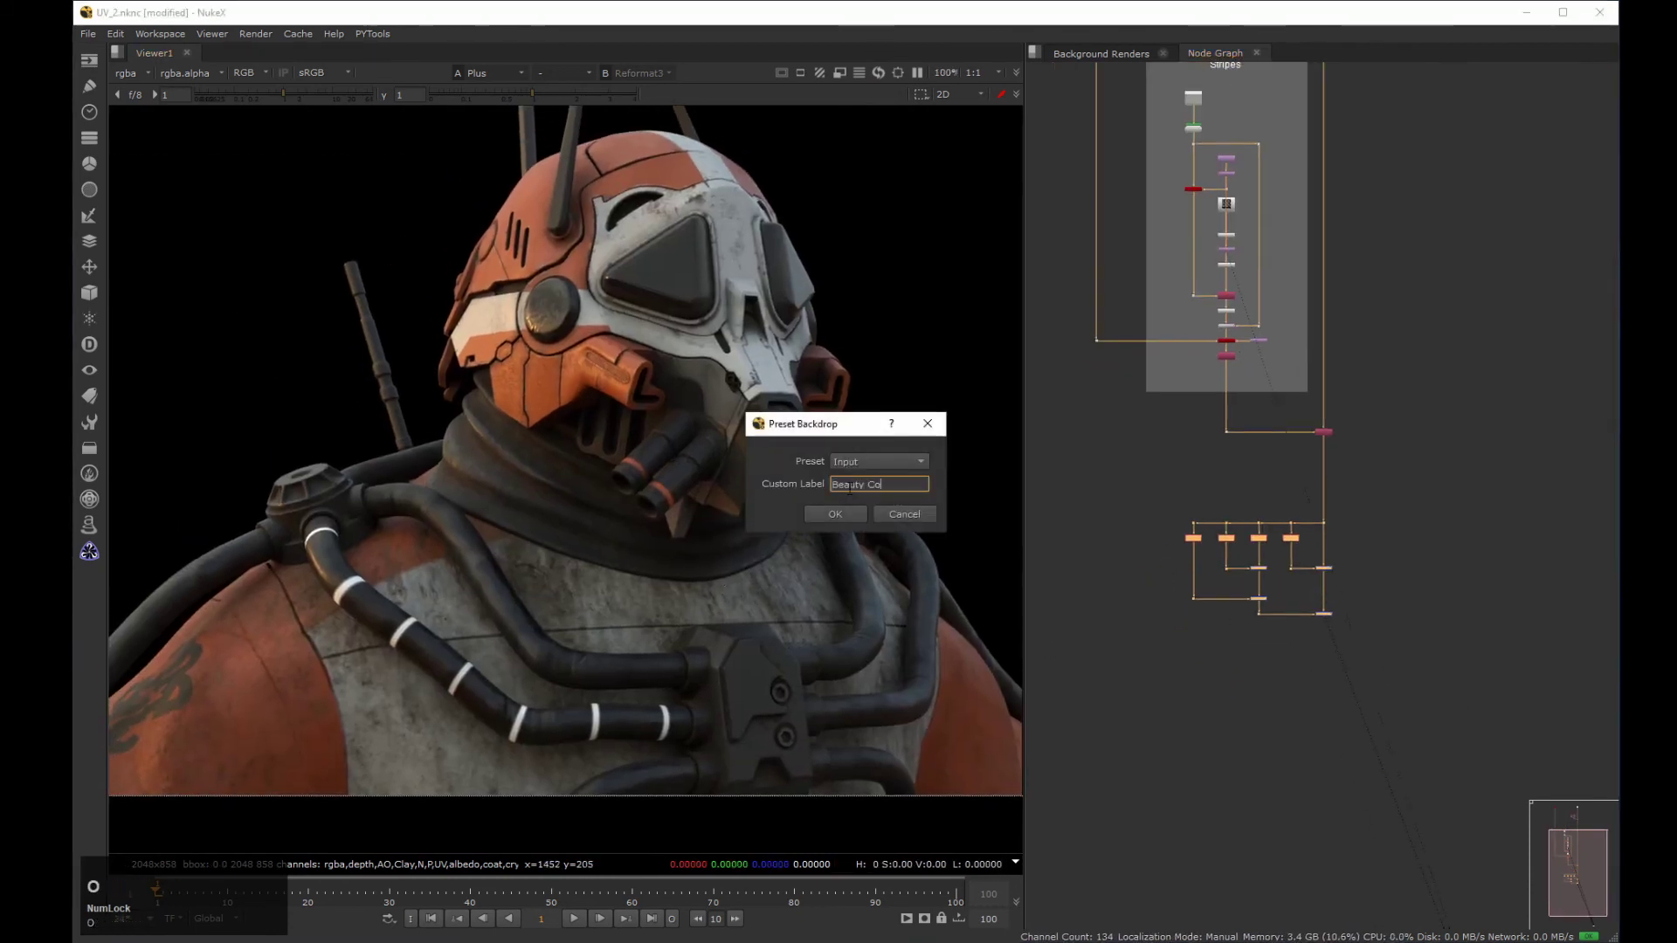
pyautogui.write('mp')
pyautogui.press('Return')
pyautogui.click(943, 499)
pyautogui.click(1217, 461)
pyautogui.scroll(-2, 1216, 461)
pyautogui.moveTo(1252, 513); pyautogui.dragTo(1268, 556, button='middle')
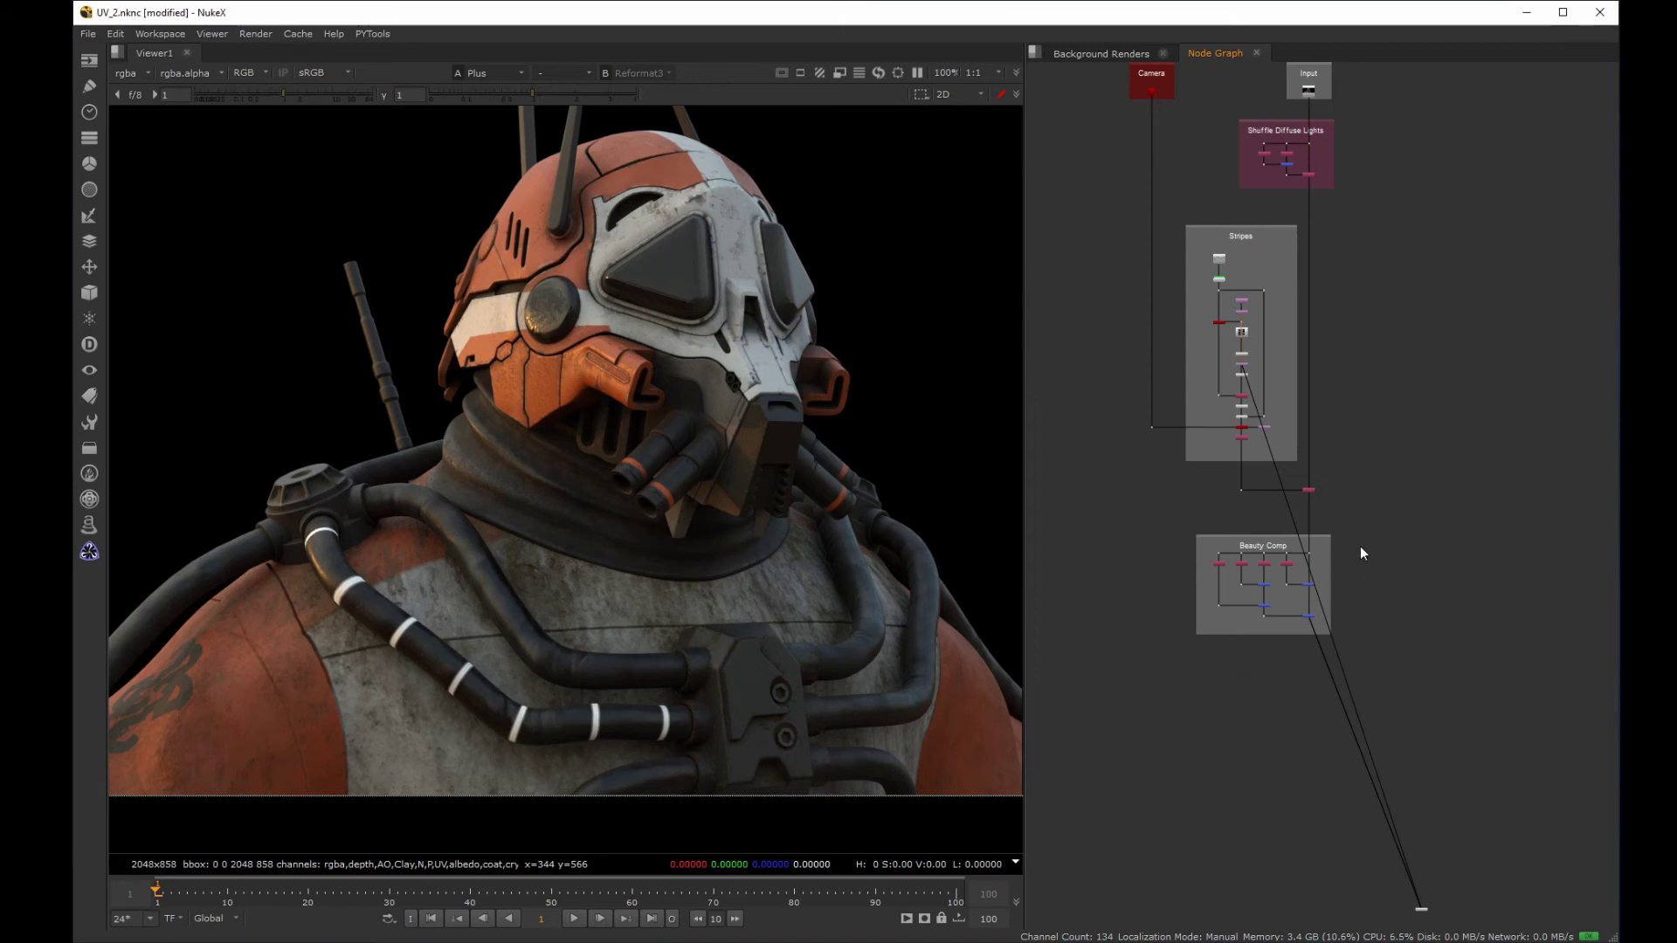
# Move the merge nodes in the Beauty Comp group lower to leave room beneath the Shuffles.
pyautogui.moveTo(1266, 684); pyautogui.dragTo(1107, 380, button='middle')
pyautogui.moveTo(1081, 375); pyautogui.dragTo(1432, 499)
pyautogui.scroll(3, 1301, 489)
pyautogui.moveTo(1279, 366); pyautogui.dragTo(1333, 404, button='middle')
pyautogui.moveTo(1330, 371); pyautogui.dragTo(1331, 465)
pyautogui.moveTo(1286, 417); pyautogui.dragTo(1302, 468, button='middle')
pyautogui.scroll(3, 1243, 382)
# View the diffuse_albedo_Stripes Shuffle and insert an Unpremult node directly below it.
pyautogui.moveTo(1160, 398); pyautogui.dragTo(1232, 301)
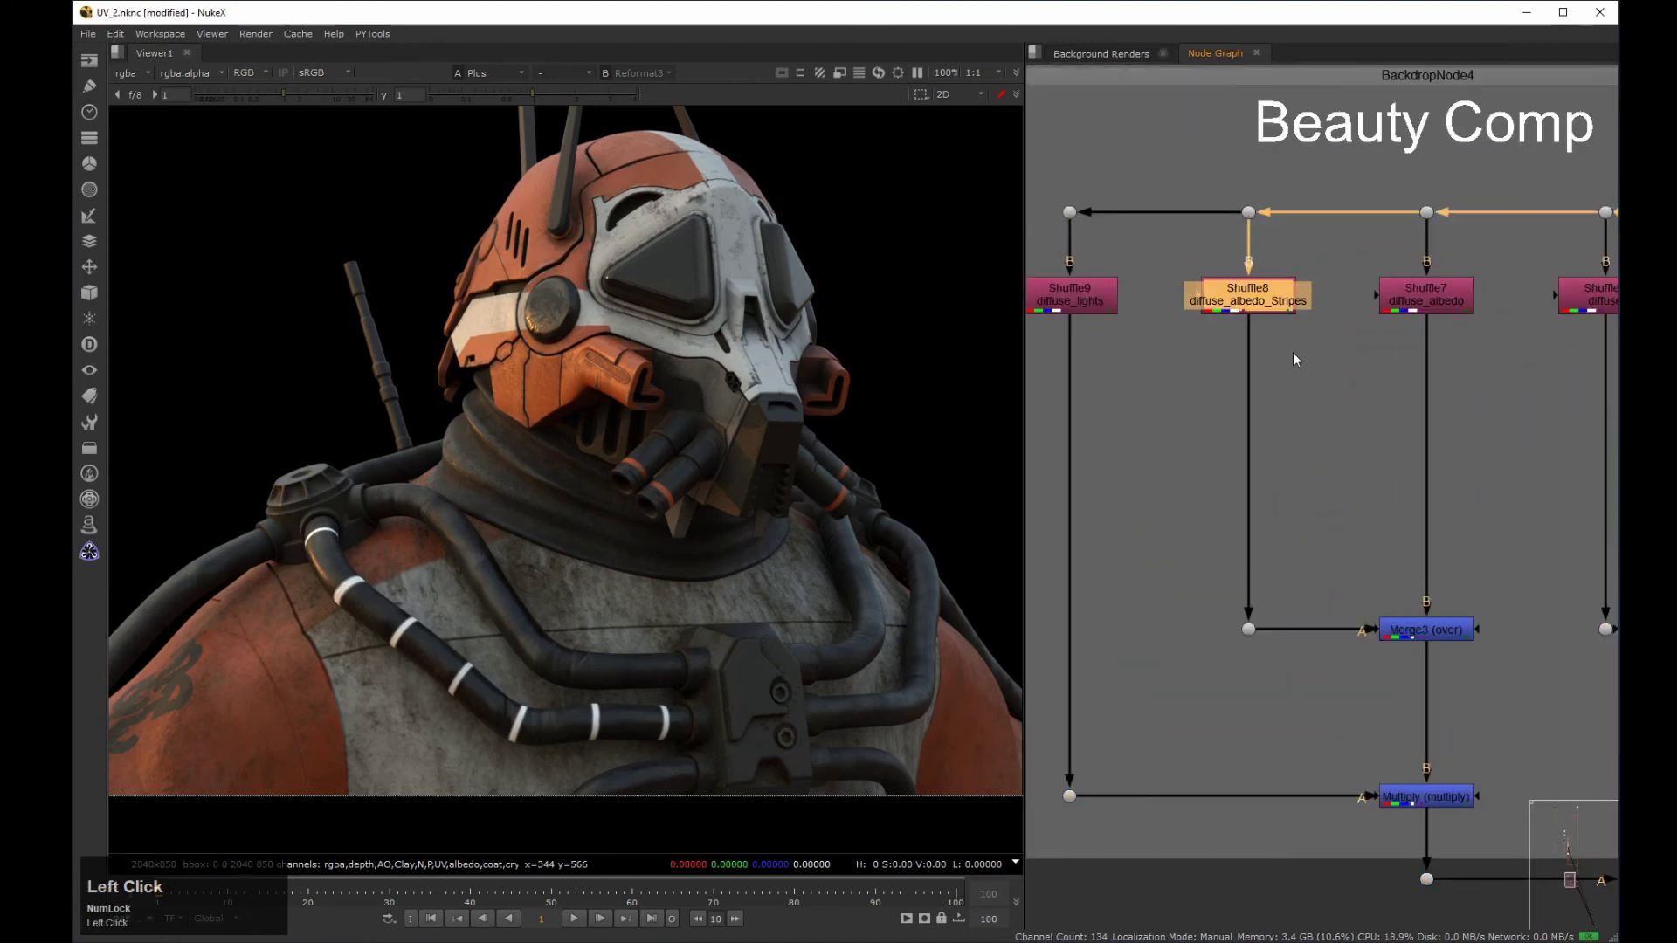
pyautogui.press('1')
pyautogui.click(1312, 360)
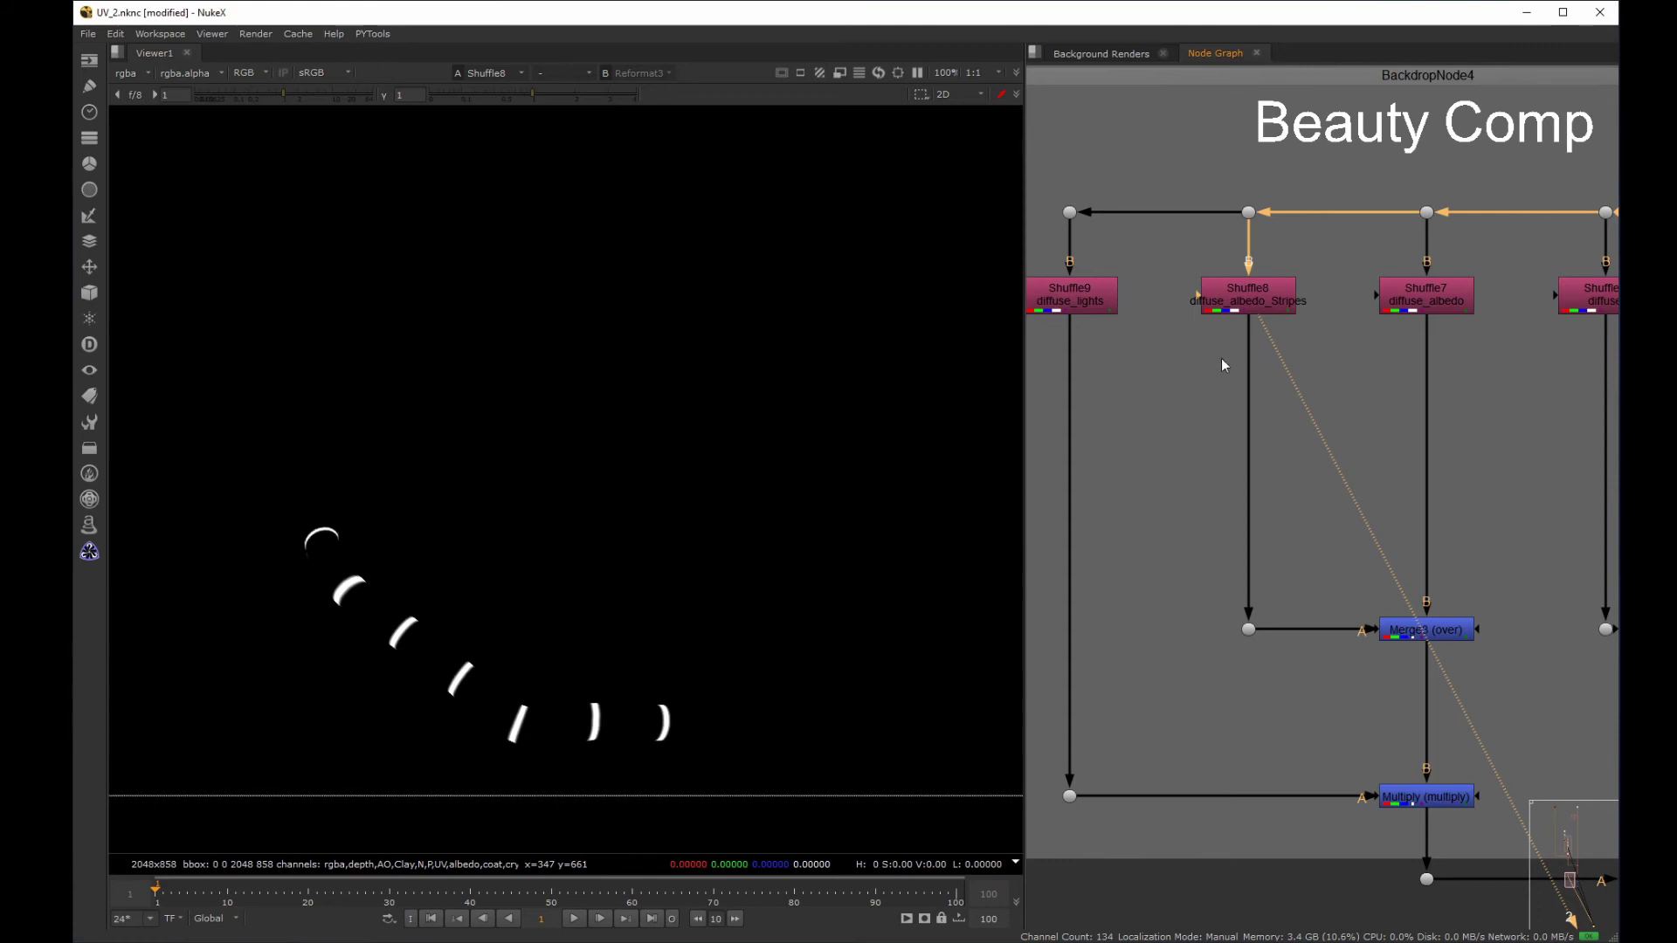
pyautogui.click(1279, 302)
pyautogui.press('Tab')
pyautogui.write('unpr')
pyautogui.press('Return')
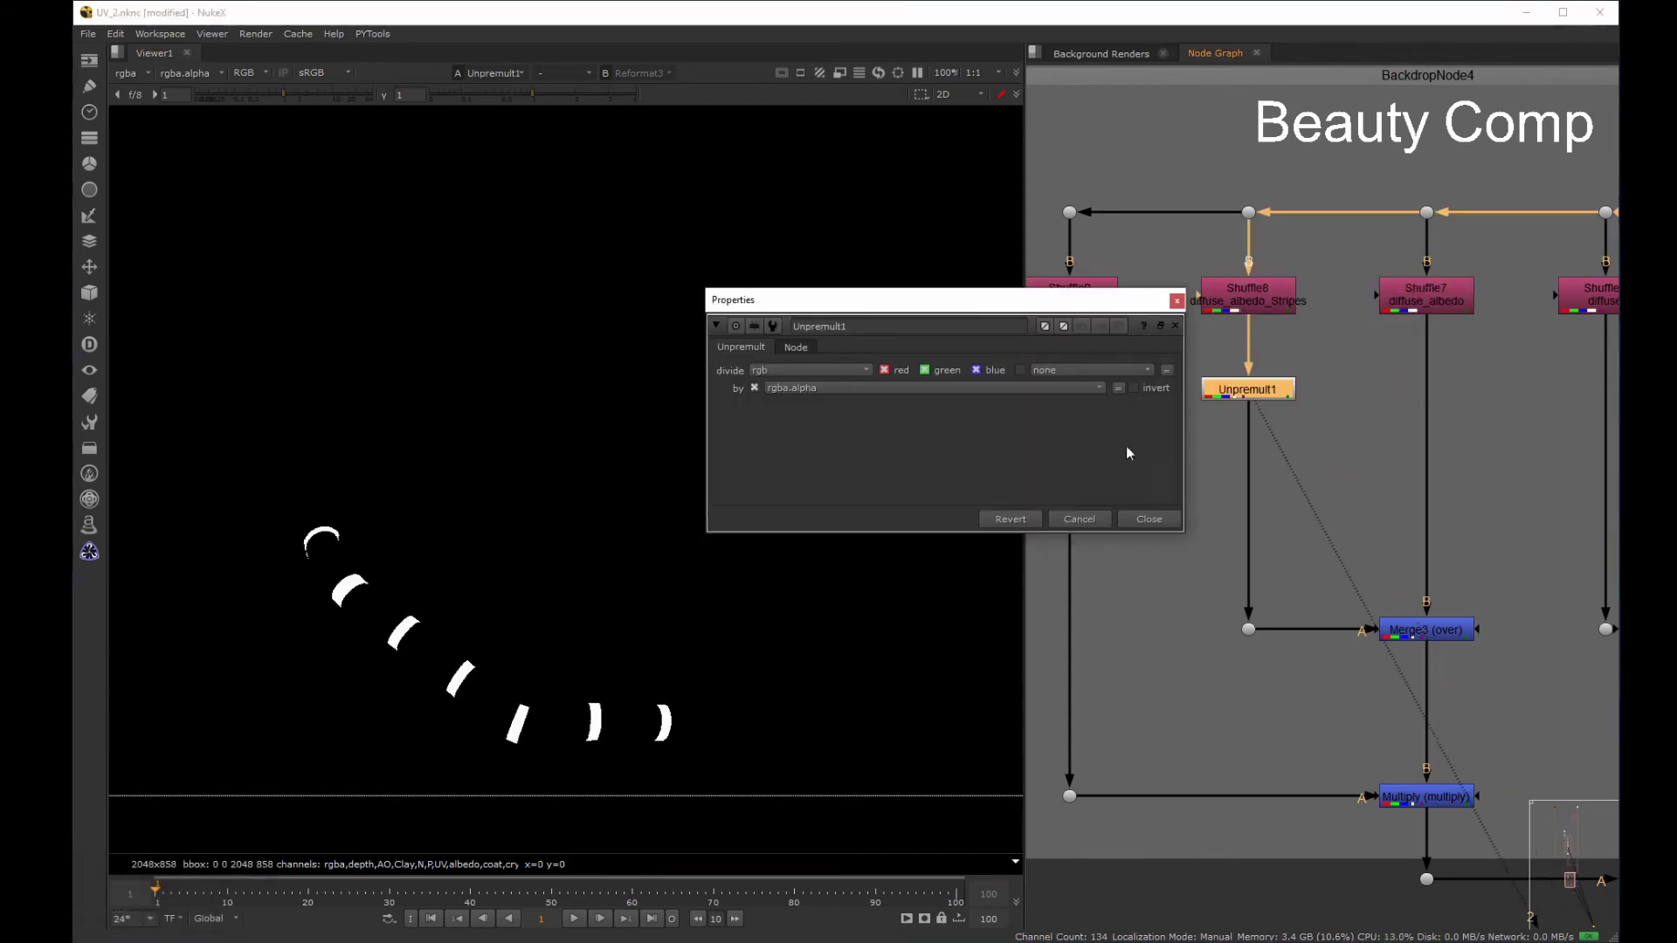
pyautogui.click(1151, 519)
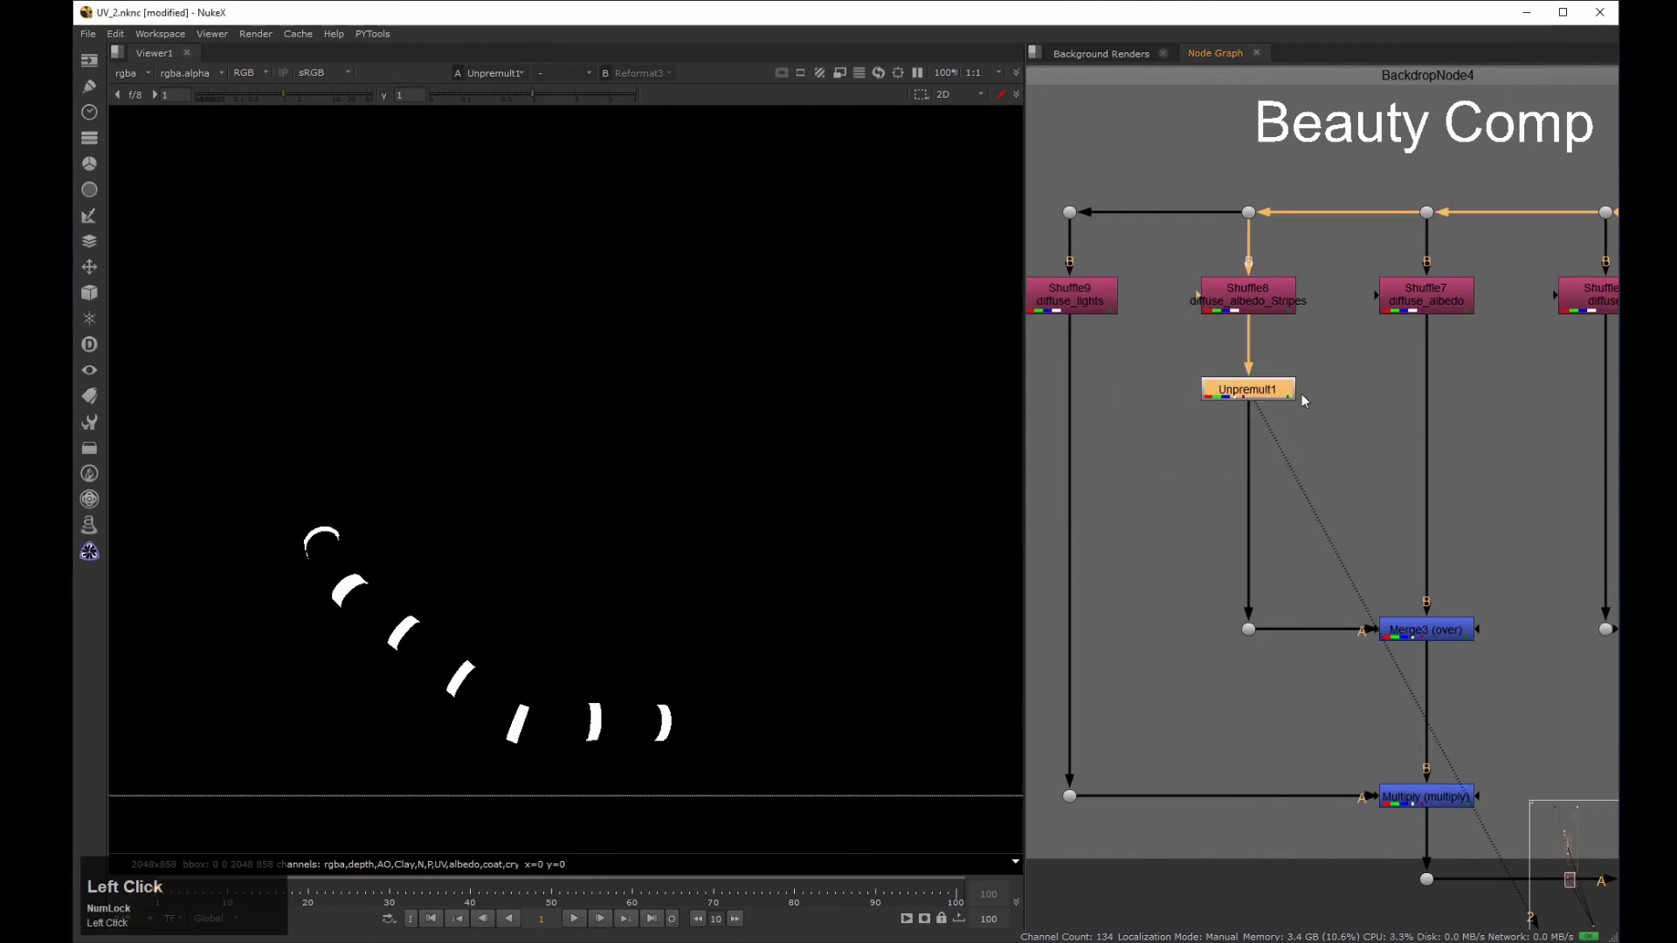
# Insert a Multiply node below the Unpremult and set its channels to rgb.
pyautogui.press('Tab')
pyautogui.write('mul')
pyautogui.press('Down')
pyautogui.press('Down')
pyautogui.press('Return')
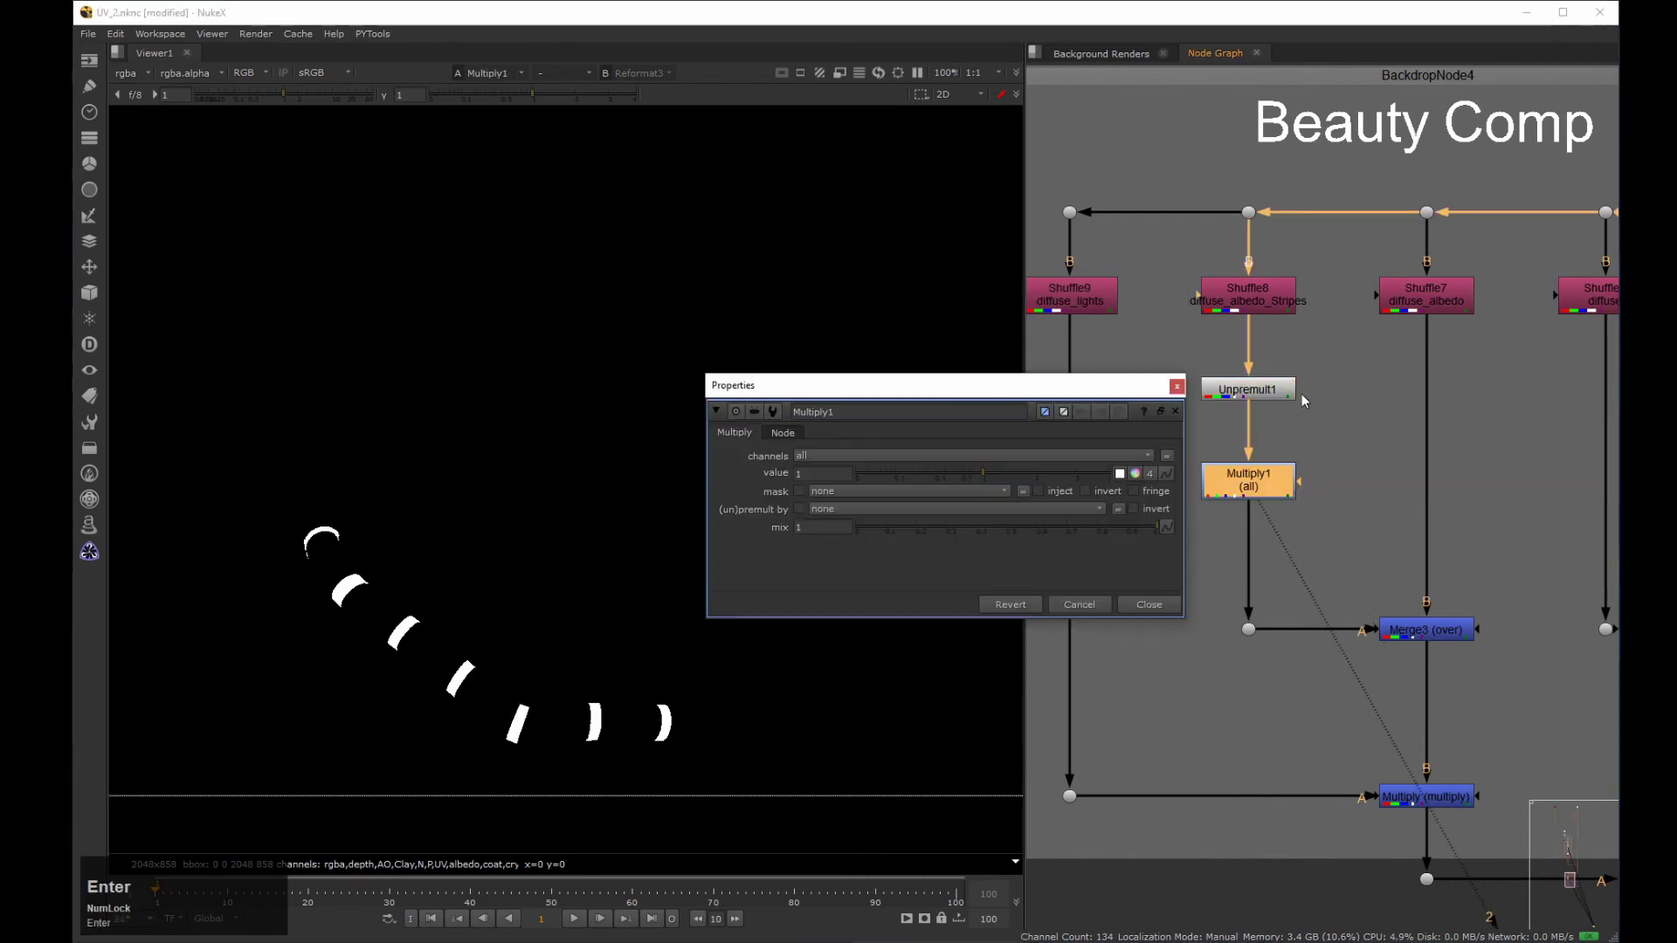
pyautogui.click(876, 460)
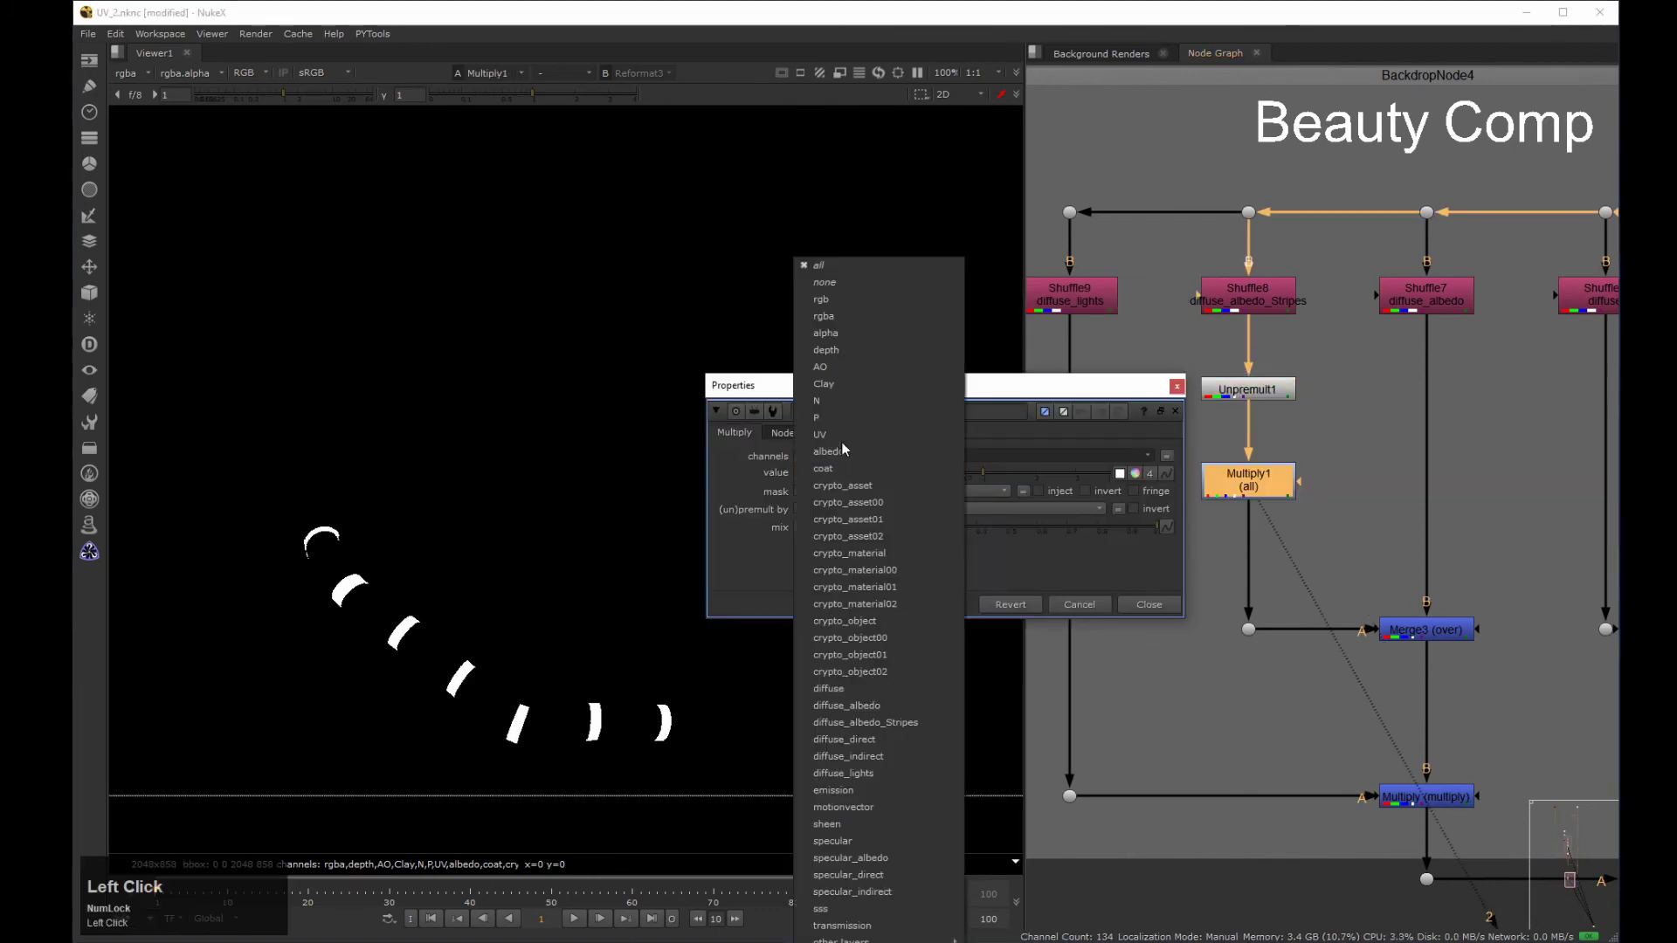
pyautogui.click(863, 317)
pyautogui.click(1149, 603)
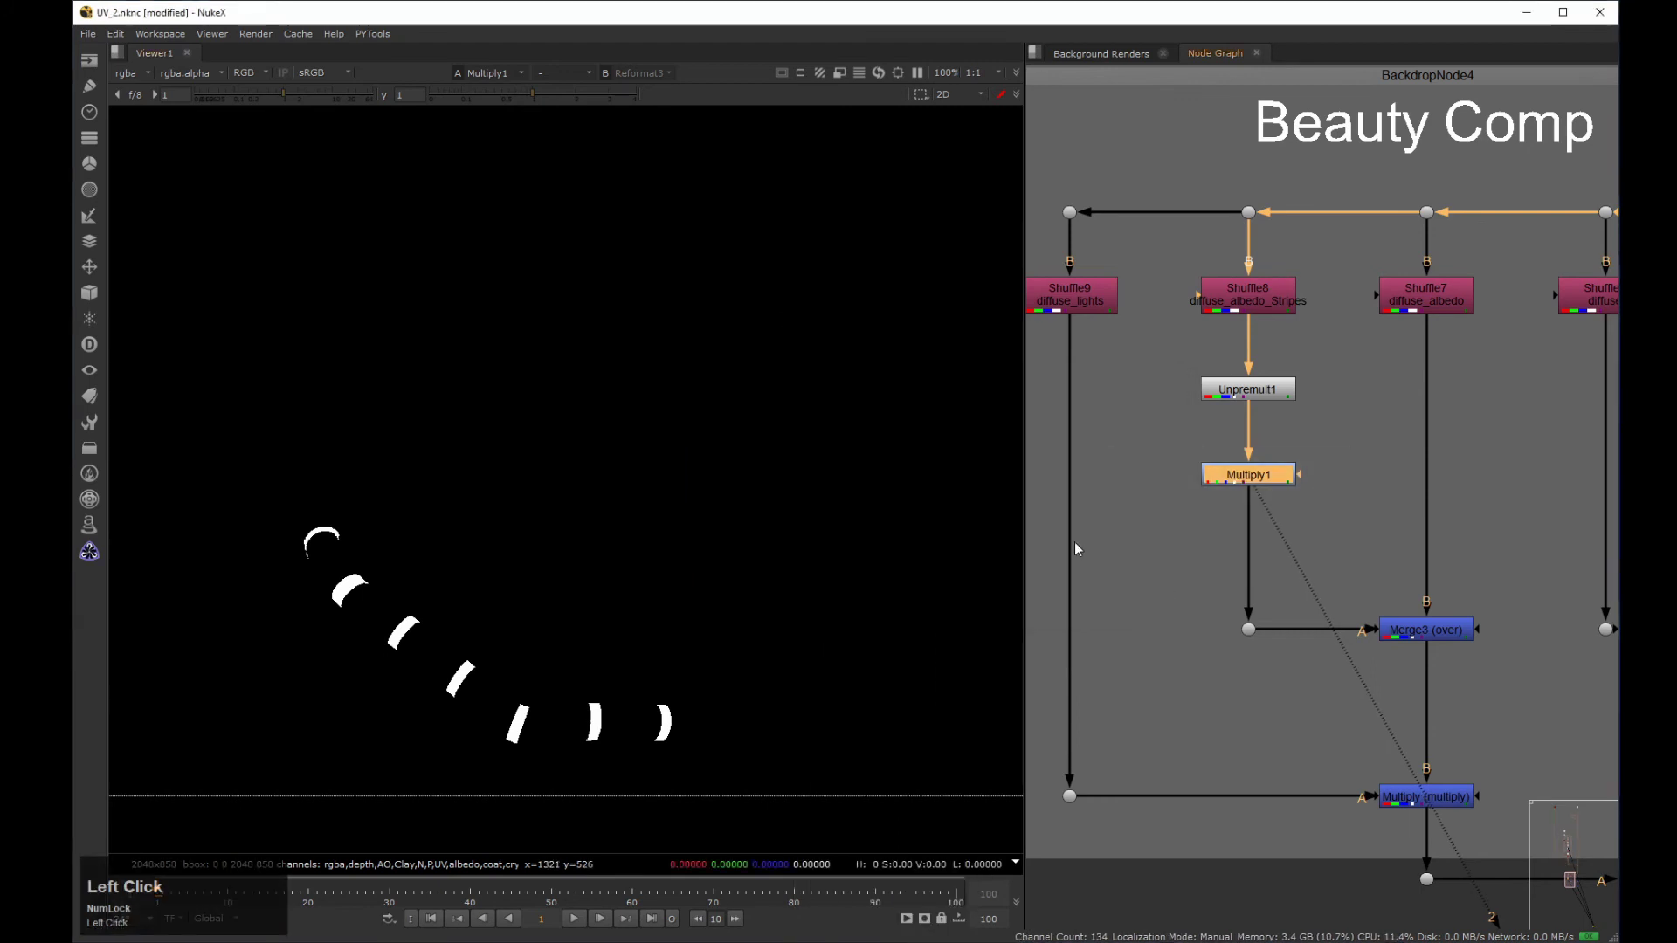
# Insert a Premult node below the Multiply in the stripes branch.
pyautogui.press('Tab')
pyautogui.write('premult')
pyautogui.press('Return')
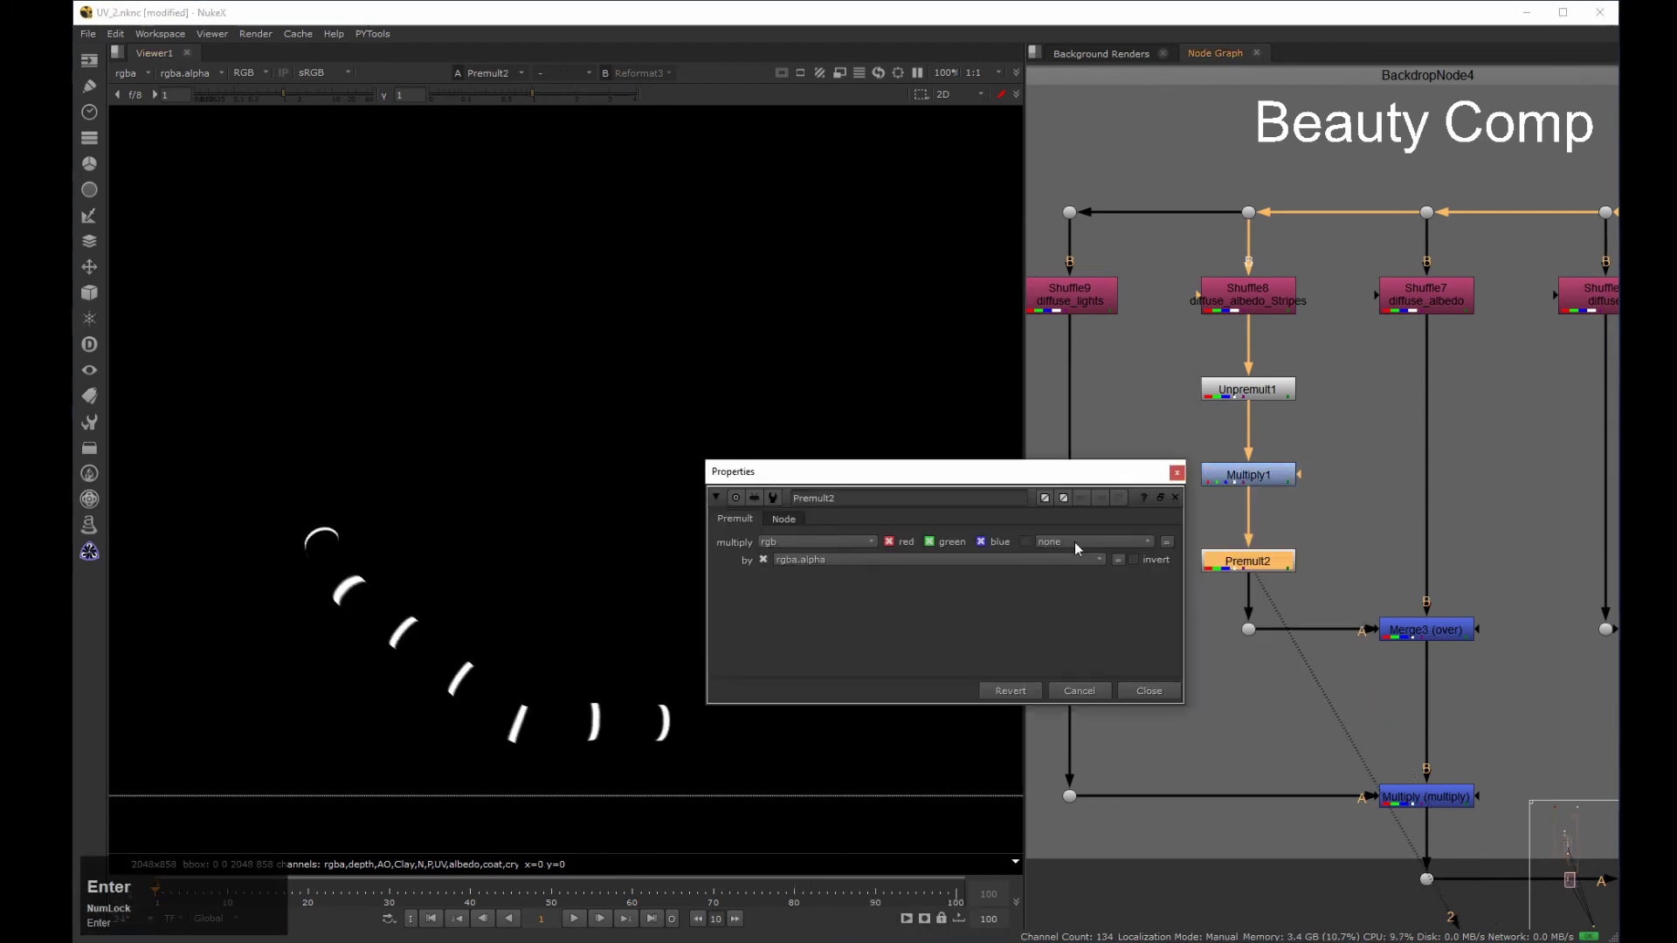
pyautogui.click(1146, 690)
# Extend the Beauty Comp backdrop downward so that it encloses the lowest merge nodes.
pyautogui.scroll(-4, 1179, 627)
pyautogui.moveTo(1182, 615); pyautogui.dragTo(1196, 477, button='middle')
pyautogui.click(1124, 491)
pyautogui.moveTo(1125, 494); pyautogui.dragTo(1589, 650)
pyautogui.middleClick(1130, 524)
pyautogui.moveTo(1406, 611); pyautogui.dragTo(1413, 678)
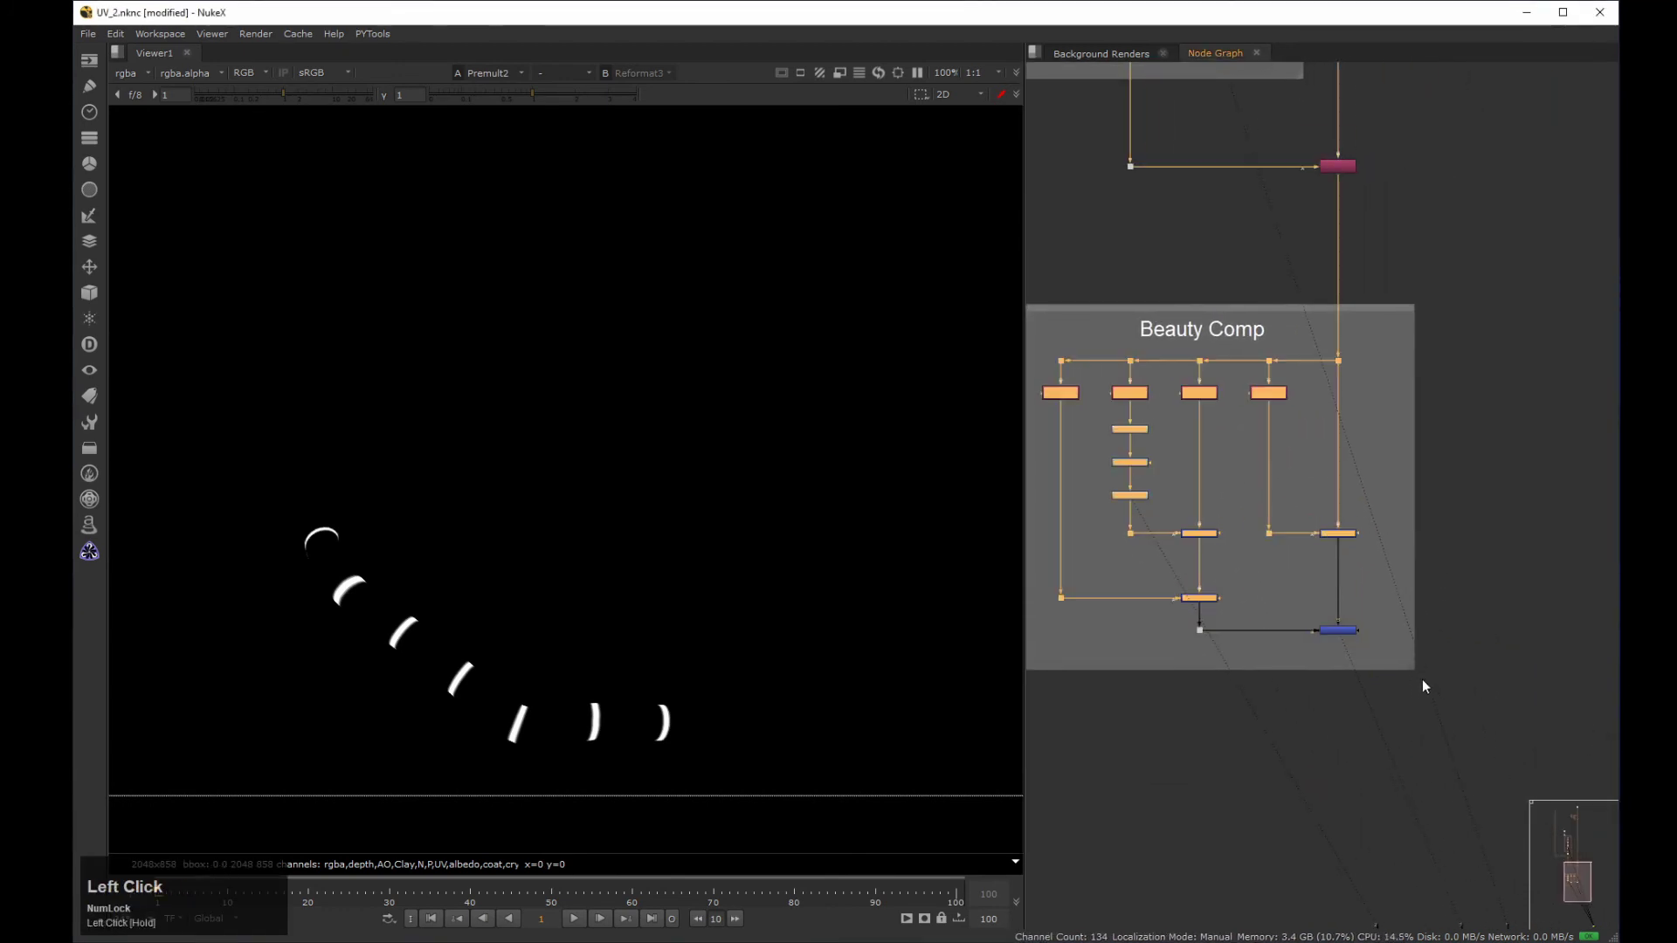
pyautogui.middleClick(1437, 678)
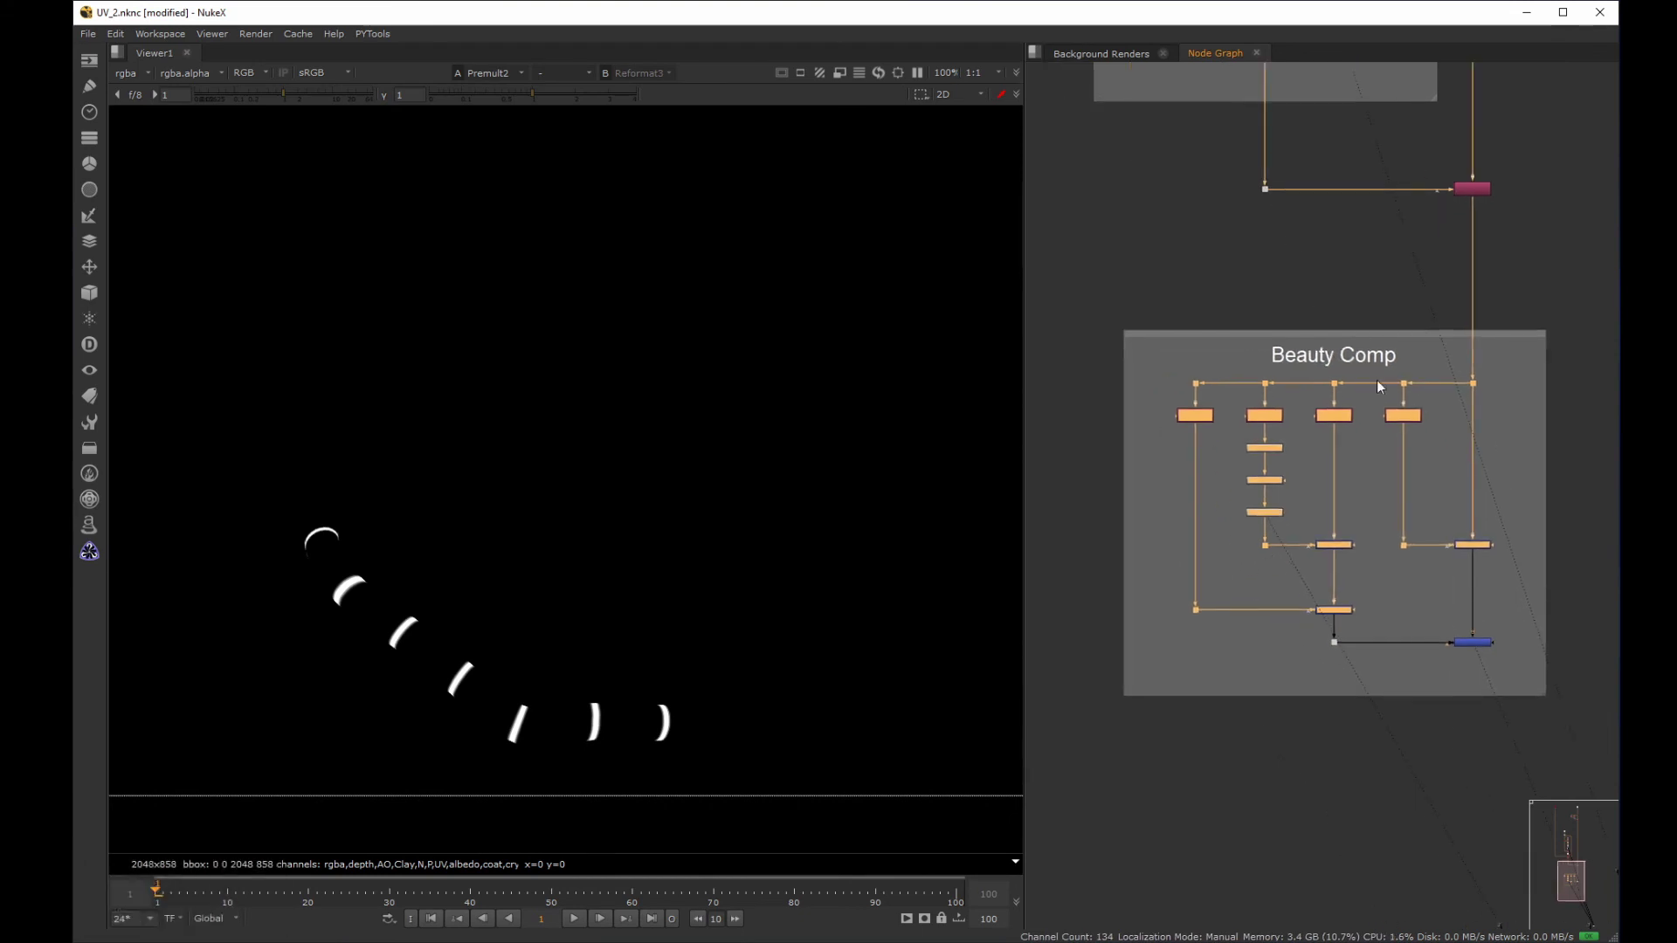
# Set the stripes Multiply's value to 0.406487, 0.063206, 0.005174 by sampling an orange ring on the character's mask in the diffuse_albedo view.
pyautogui.click(1334, 415)
pyautogui.press('1')
pyautogui.moveTo(645, 462); pyautogui.dragTo(768, 340)
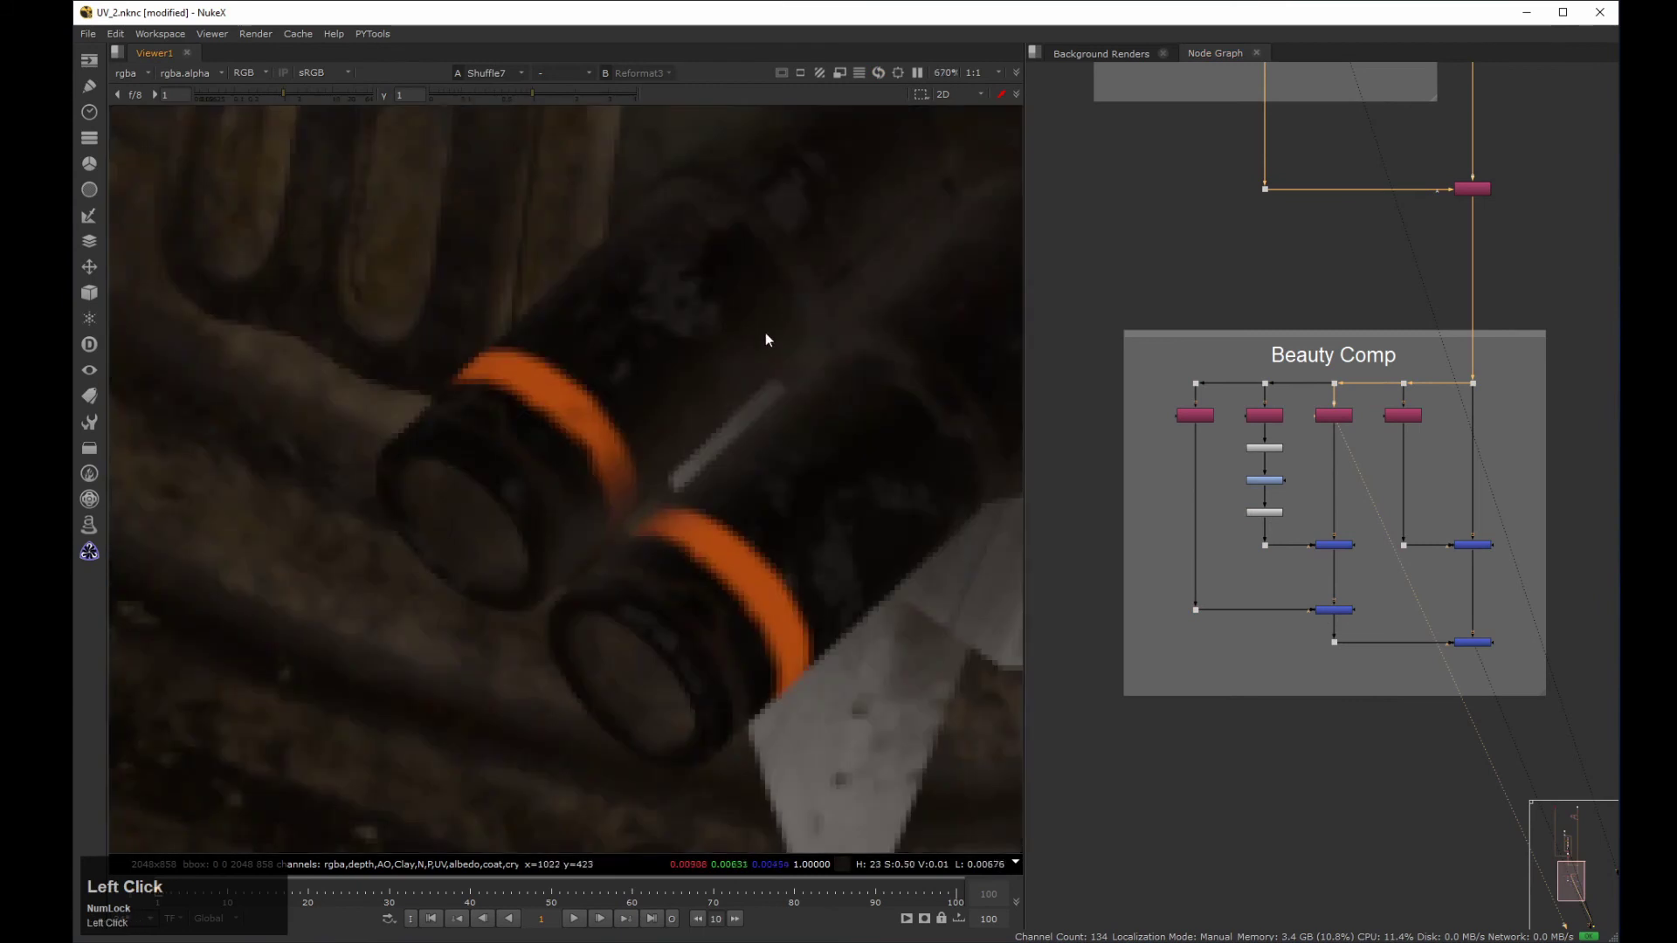
pyautogui.doubleClick(1263, 480)
pyautogui.click(1277, 332)
pyautogui.keyDown('ctrl'); pyautogui.click(541, 393); pyautogui.keyUp('ctrl')
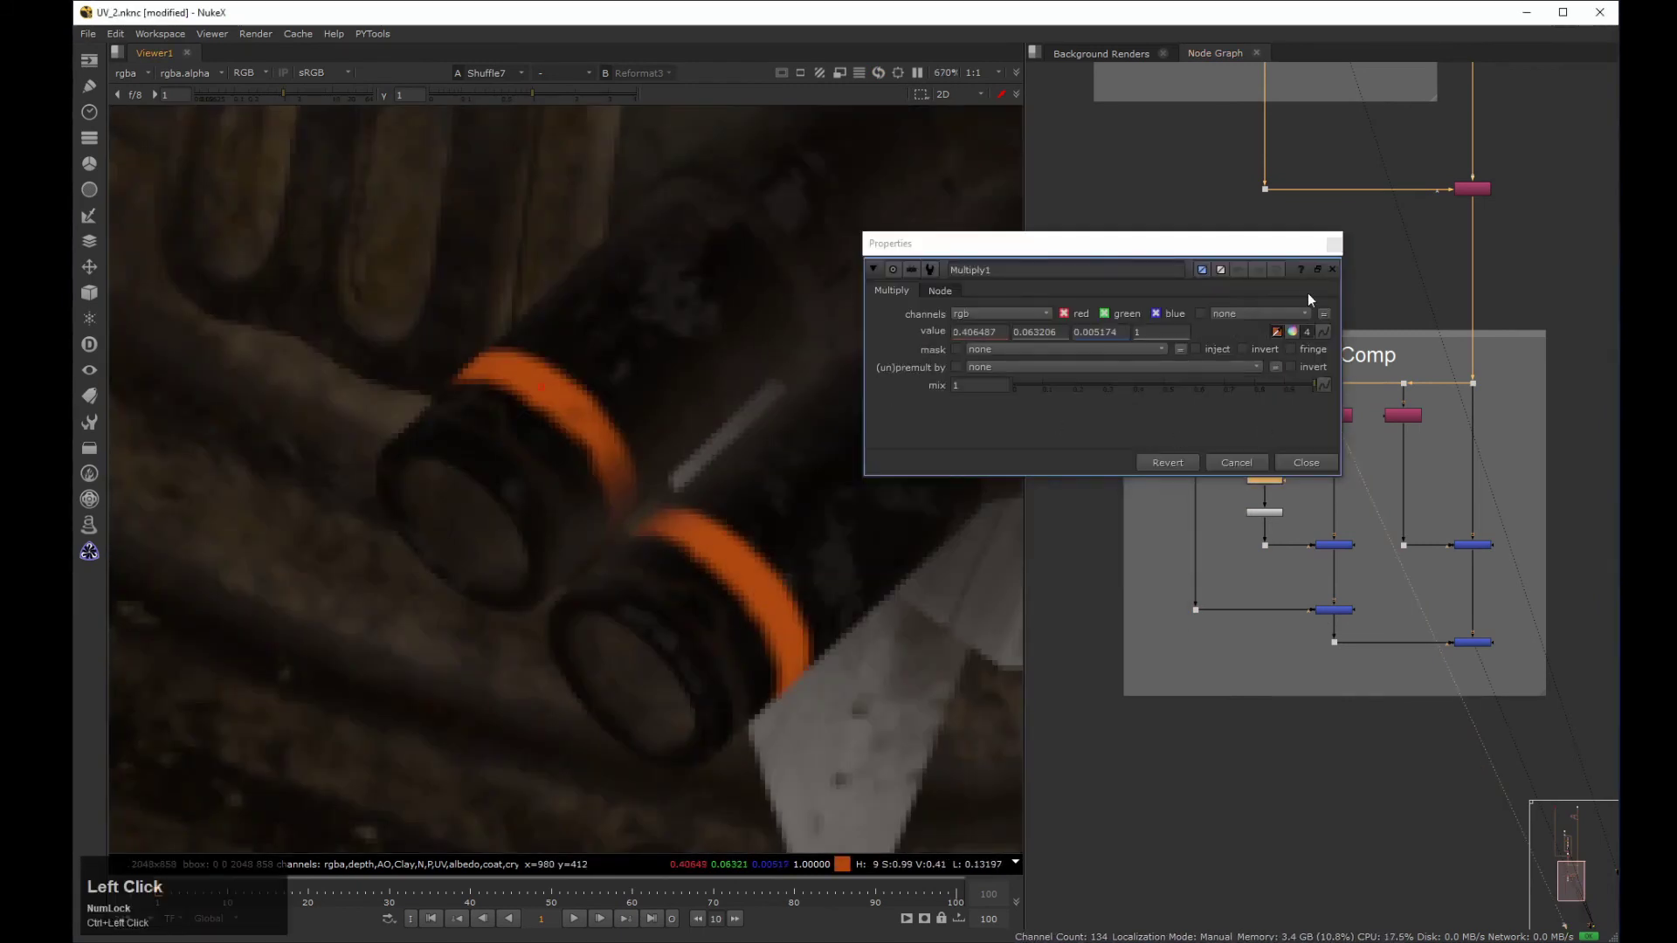
pyautogui.click(1332, 270)
# View the over merge and the final Plus node, examining the coloured stripes on the pipe up close.
pyautogui.click(1332, 545)
pyautogui.press('1')
pyautogui.middleClick(571, 478)
pyautogui.scroll(1, 608, 562)
pyautogui.moveTo(609, 562); pyautogui.dragTo(554, 565, button='middle')
pyautogui.click(566, 564)
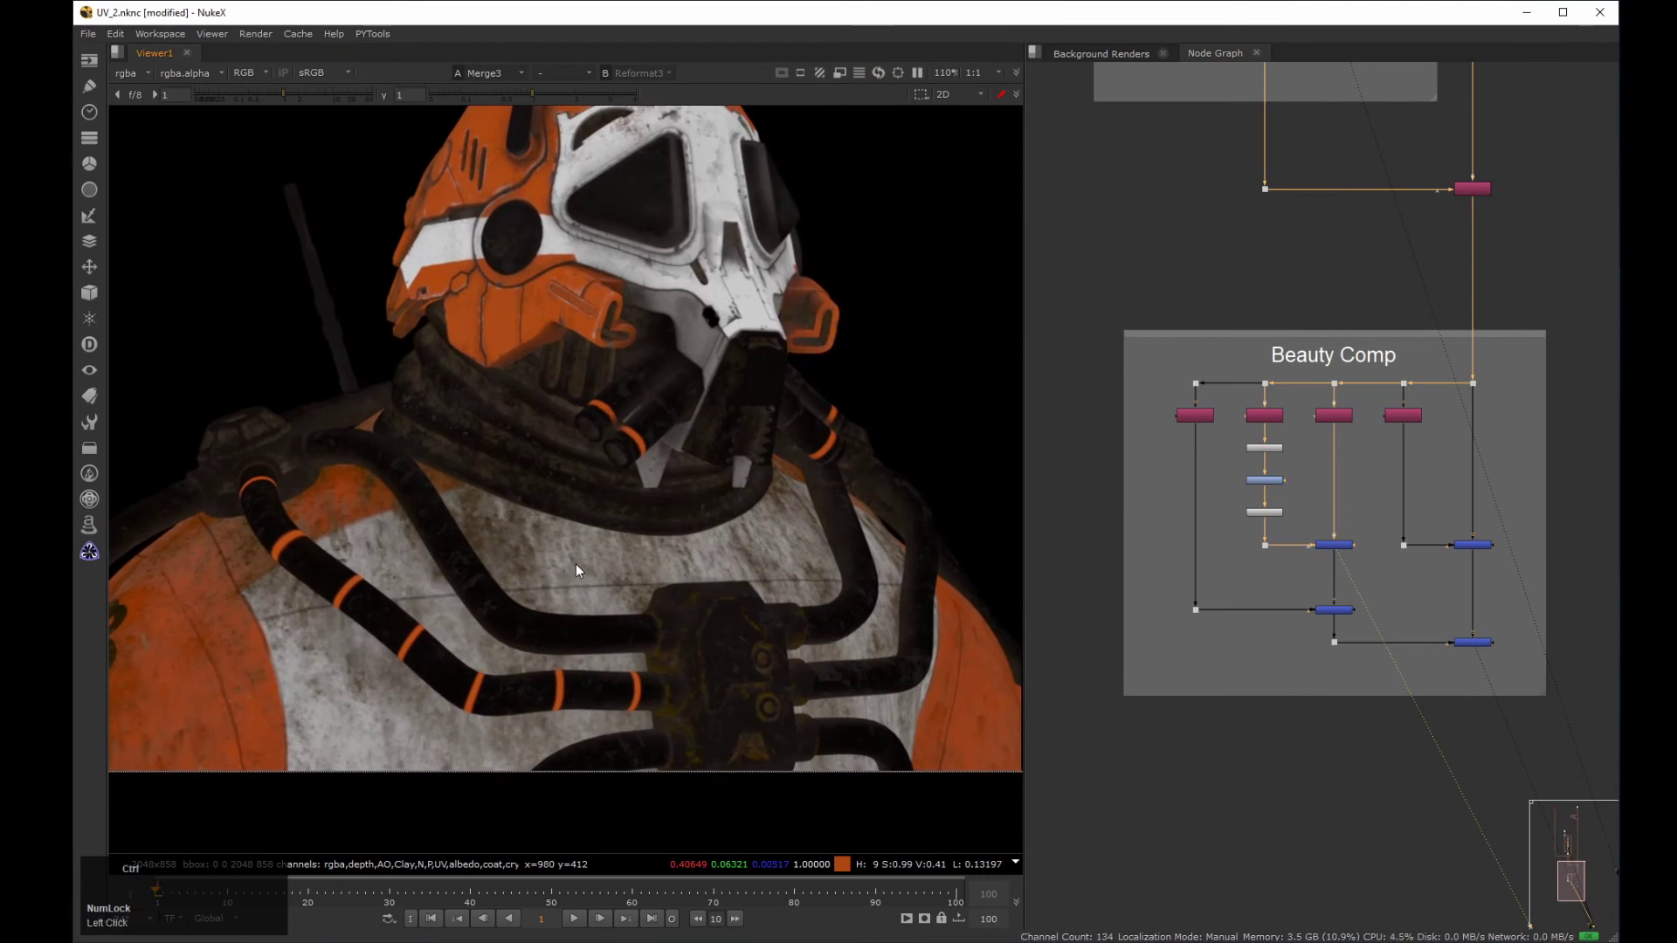
pyautogui.click(1472, 642)
pyautogui.press('1')
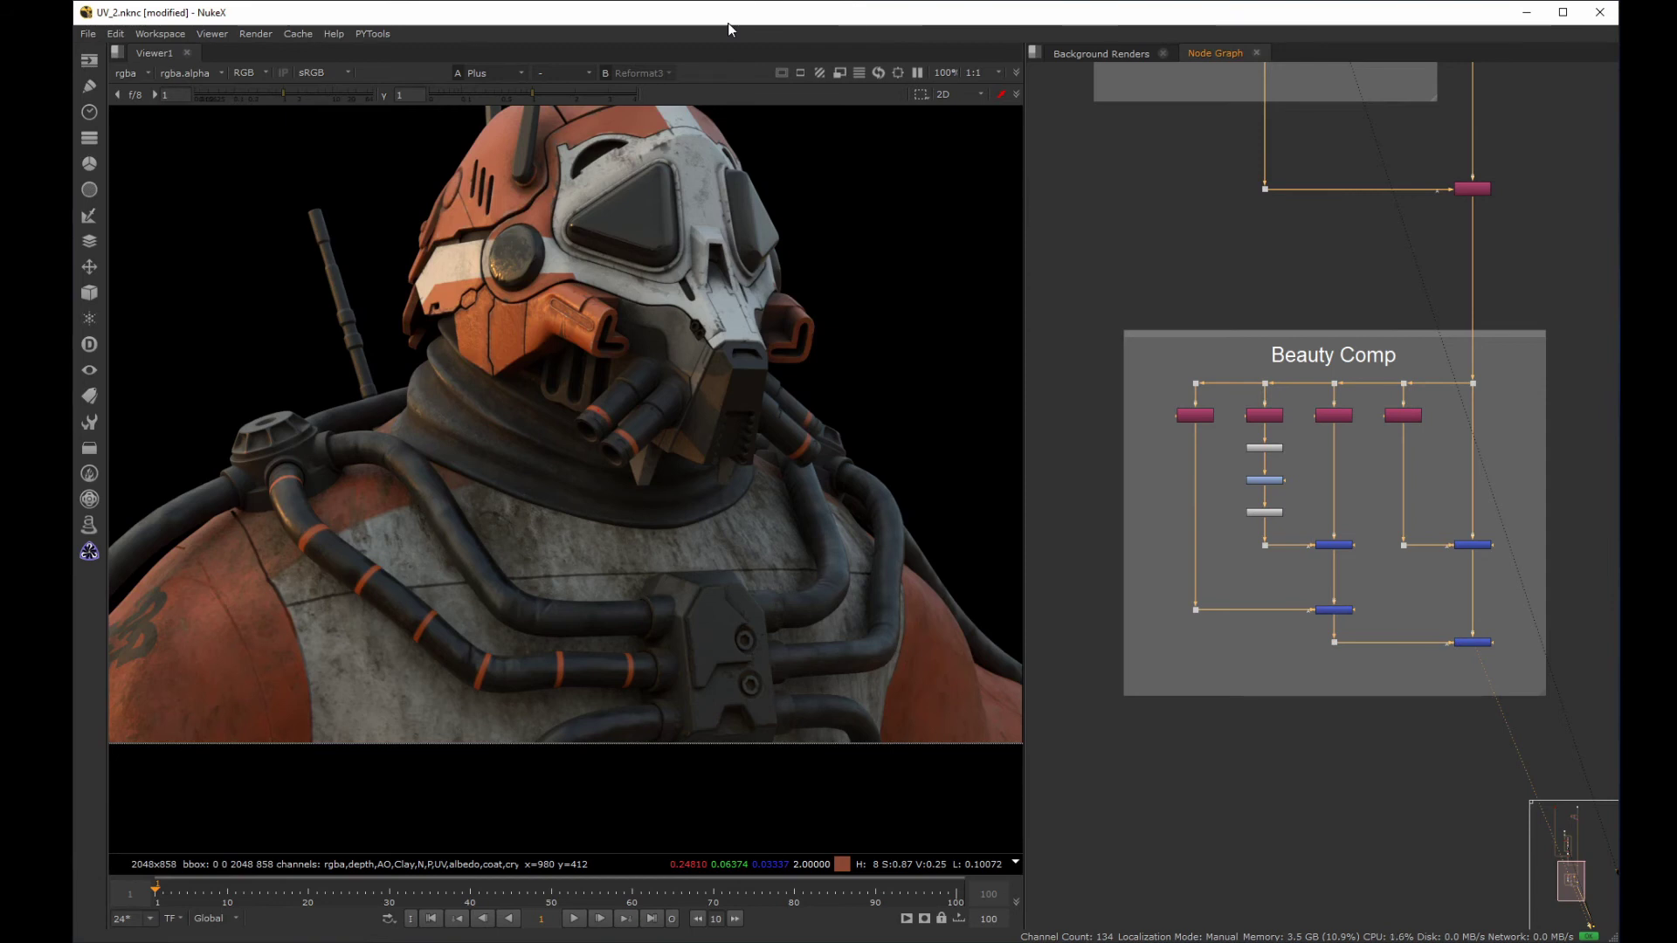
pyautogui.moveTo(564, 579); pyautogui.dragTo(716, 490, button='middle')
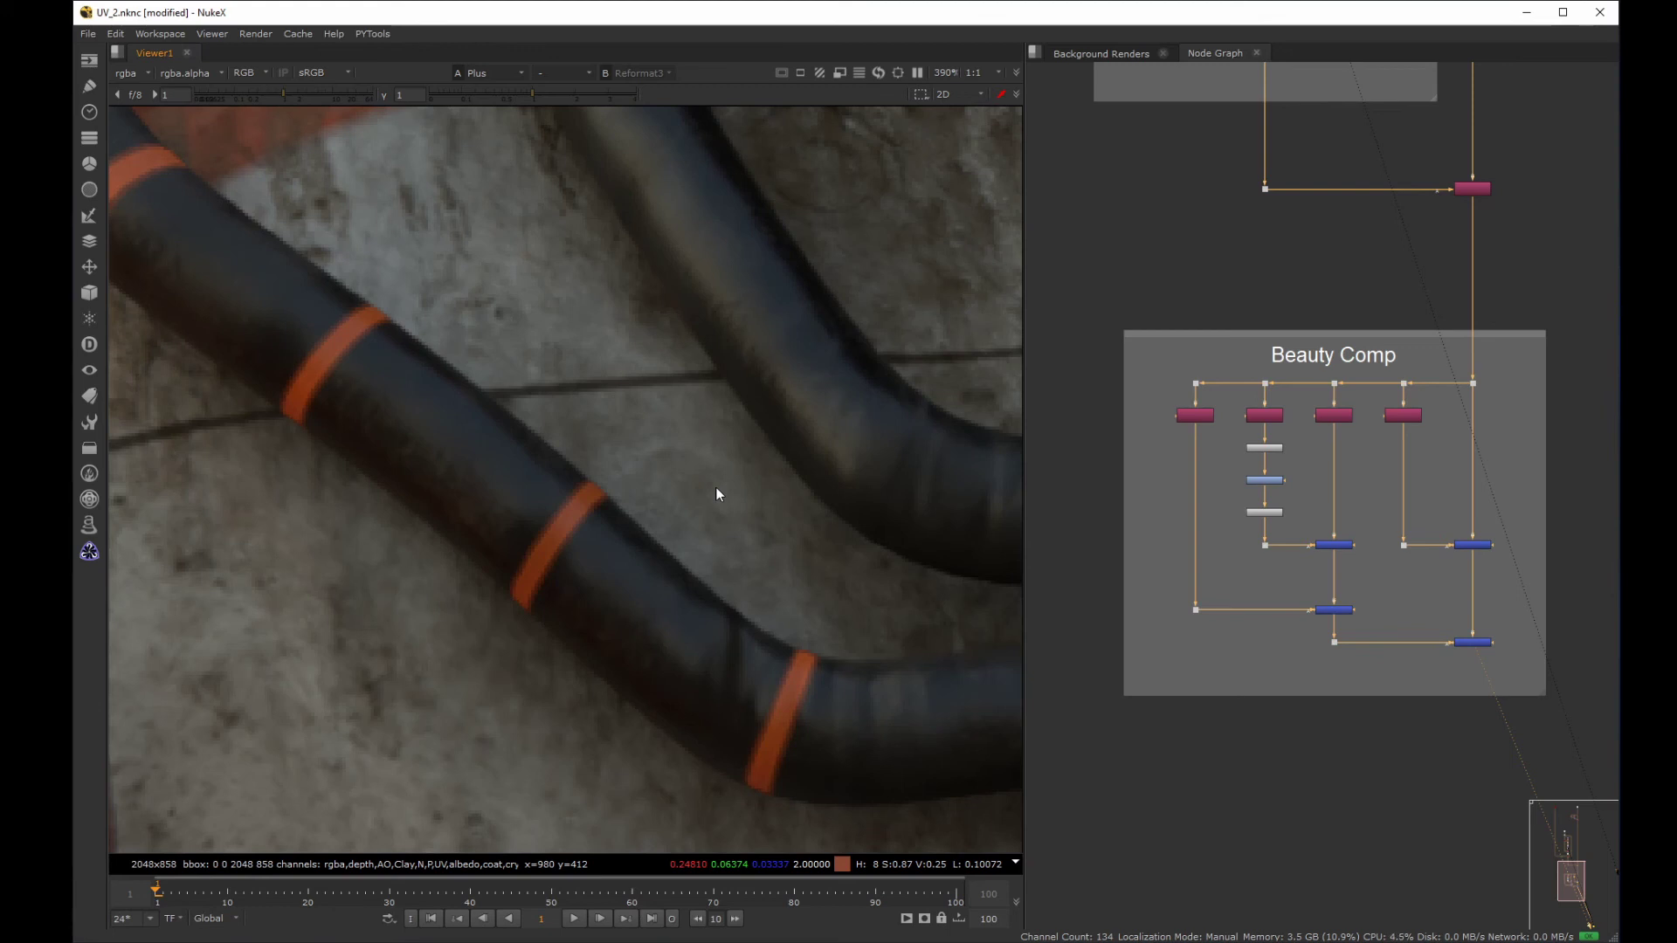
# Set the filter to Parzen on the scale-type Reformat node below the CheckerBoard in the Stripes group.
pyautogui.moveTo(1288, 300); pyautogui.dragTo(1234, 300)
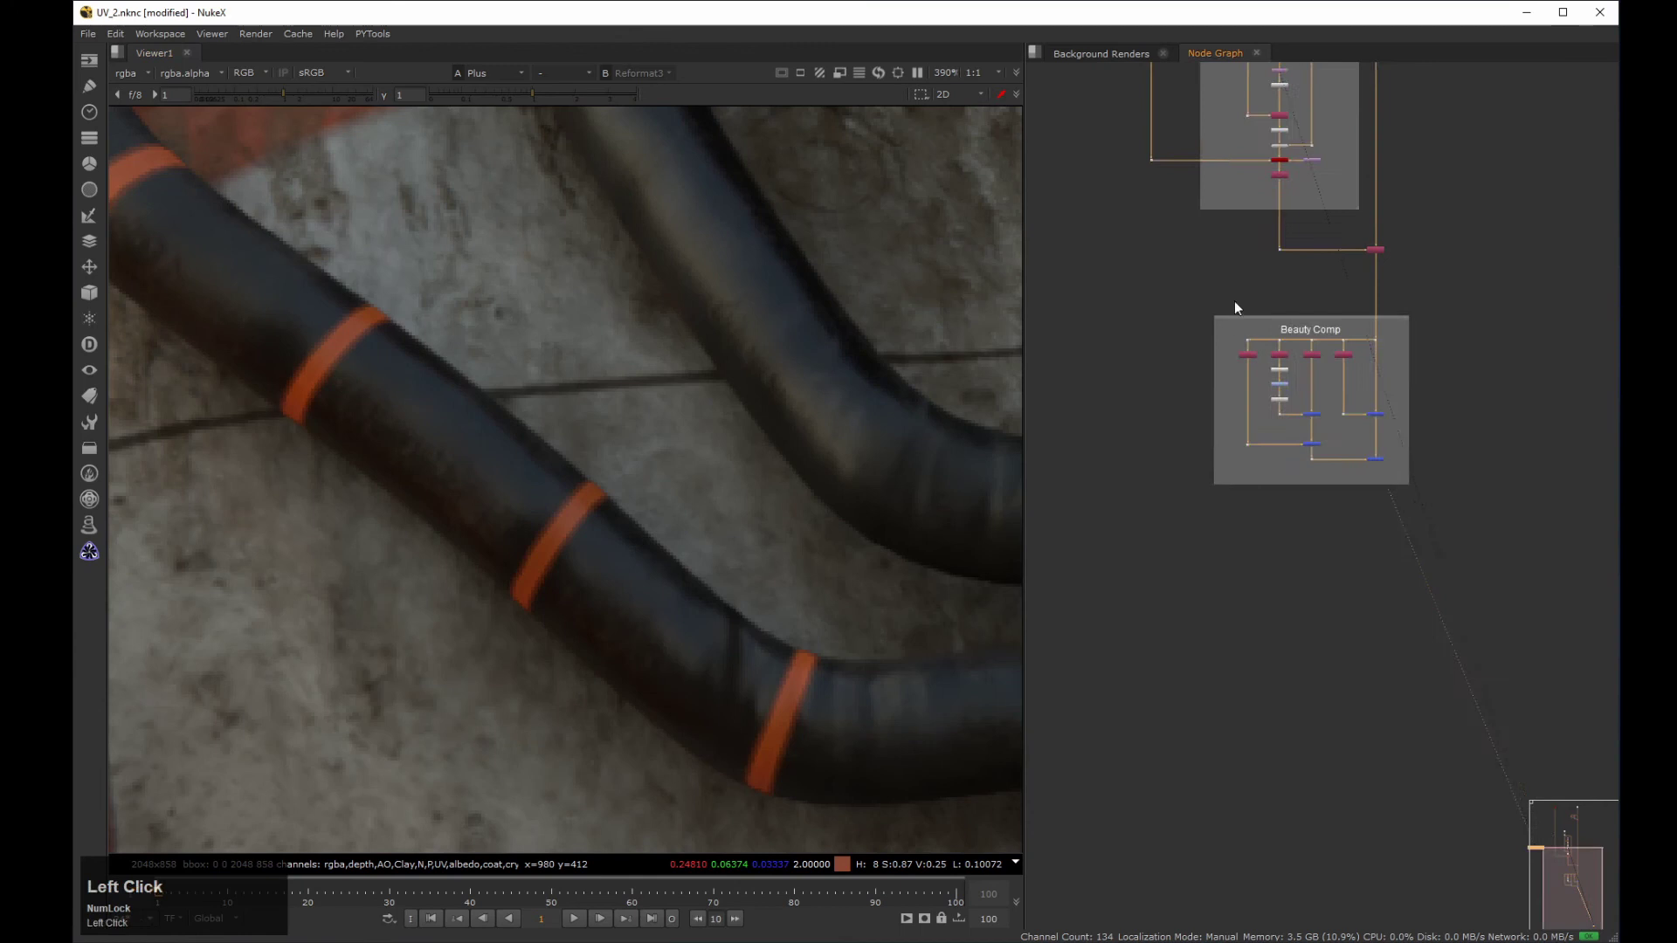
pyautogui.moveTo(1233, 300); pyautogui.dragTo(1172, 619, button='middle')
pyautogui.moveTo(1184, 405); pyautogui.dragTo(1289, 374)
pyautogui.doubleClick(1292, 365)
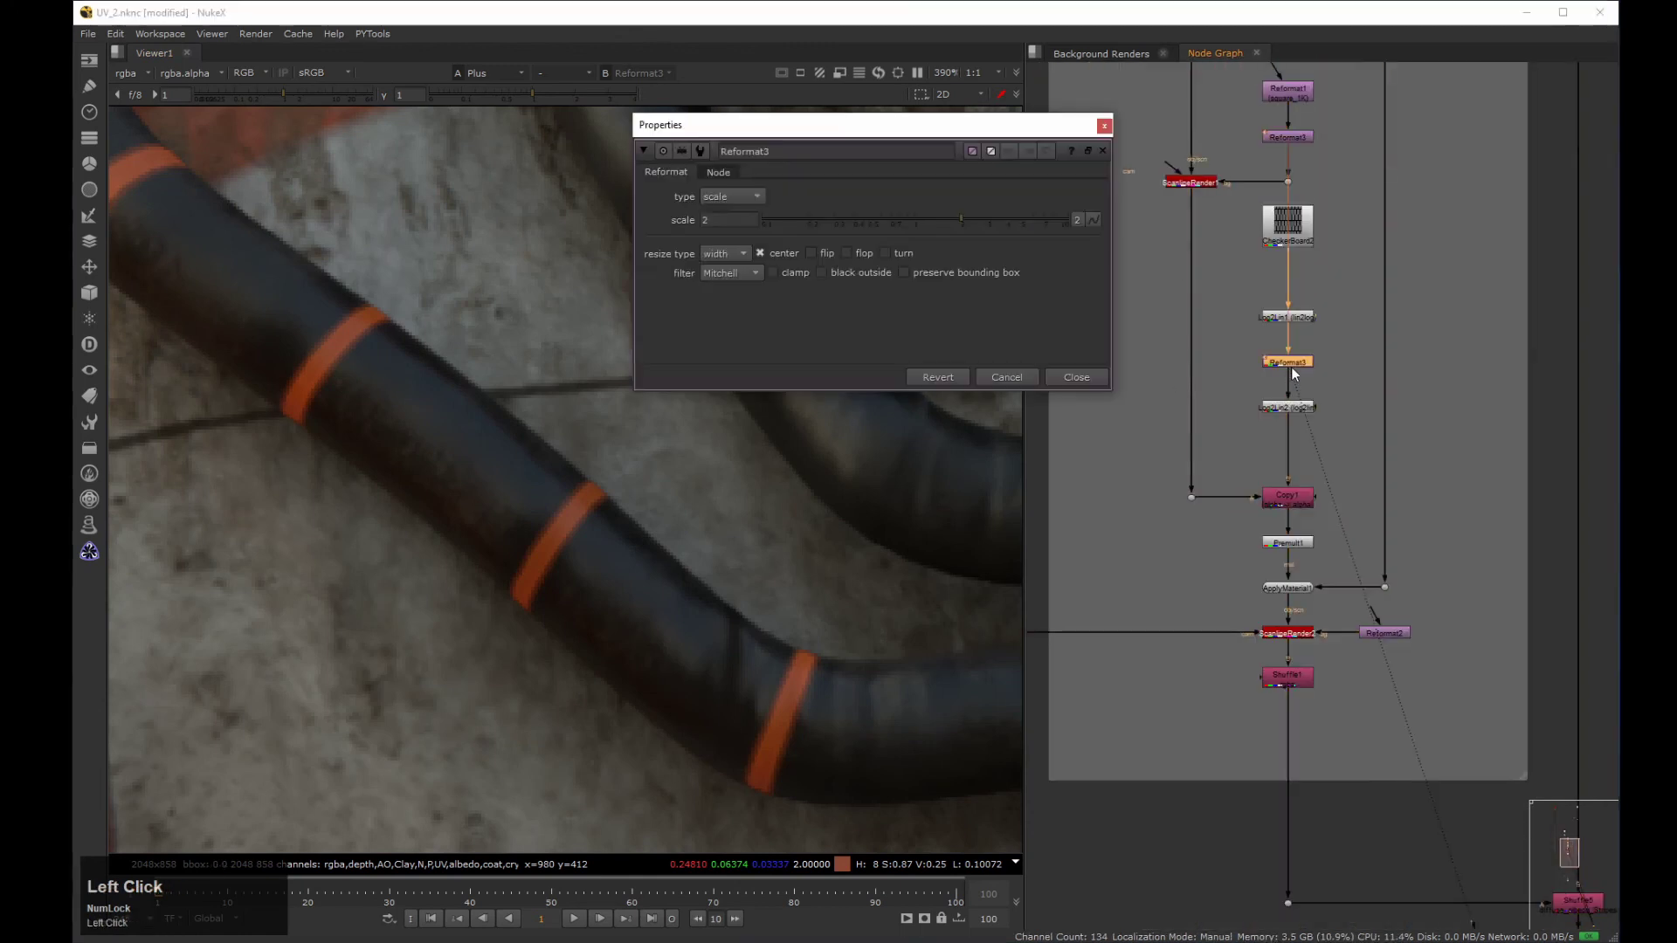
pyautogui.click(747, 272)
pyautogui.click(740, 289)
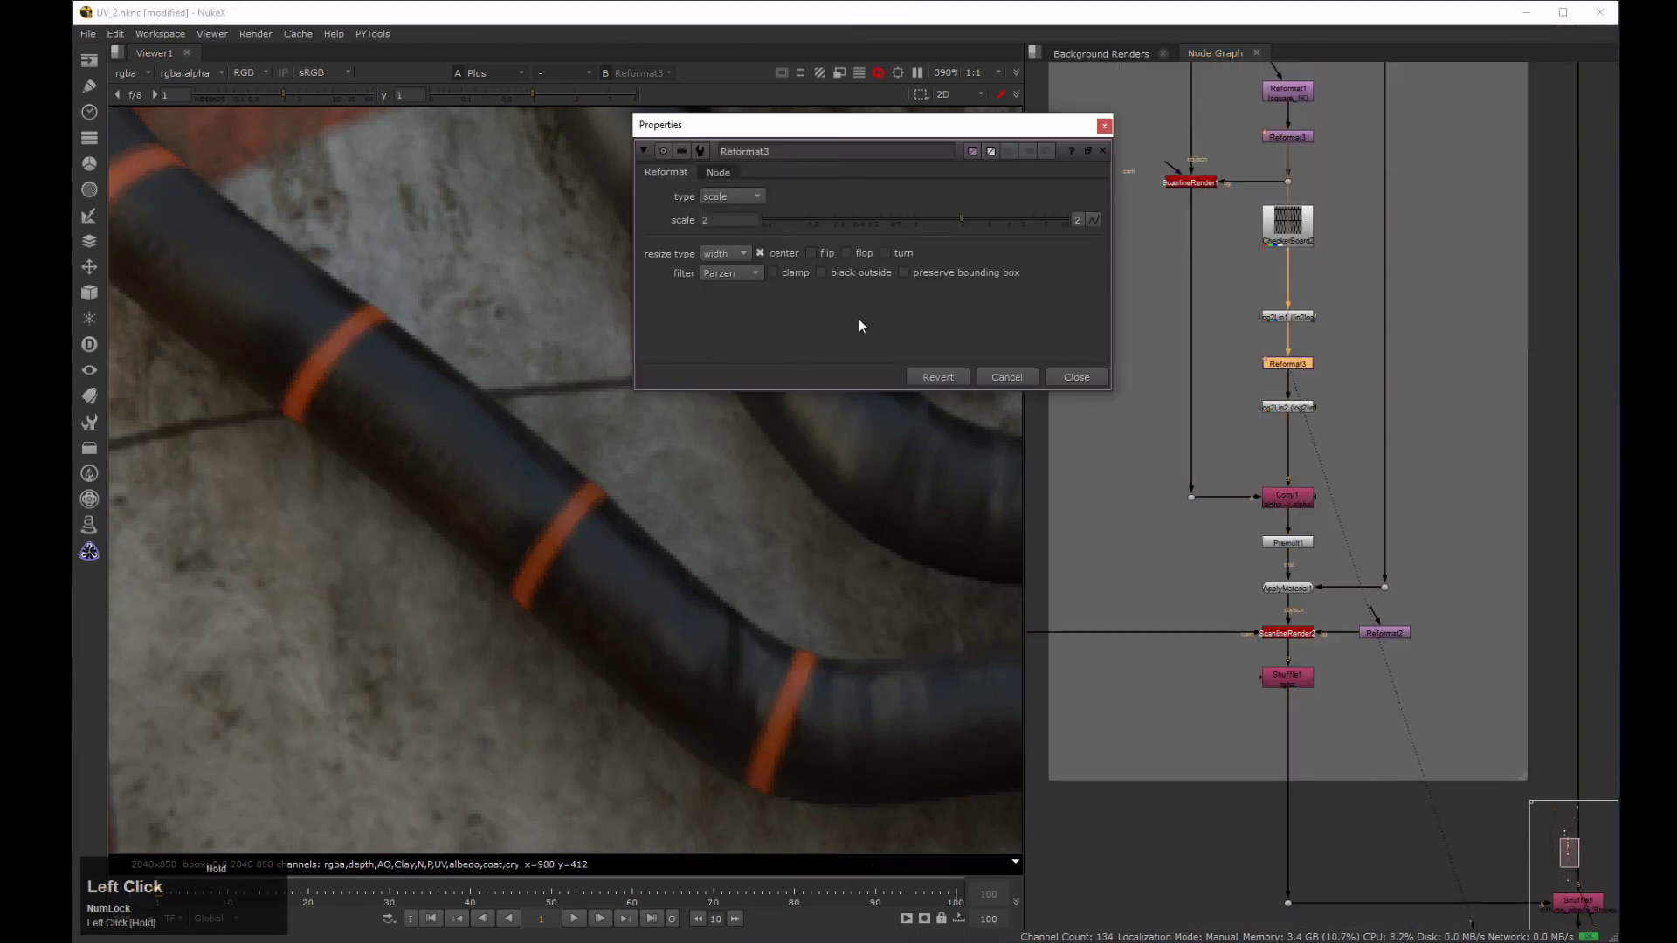
pyautogui.click(1086, 378)
pyautogui.click(1137, 445)
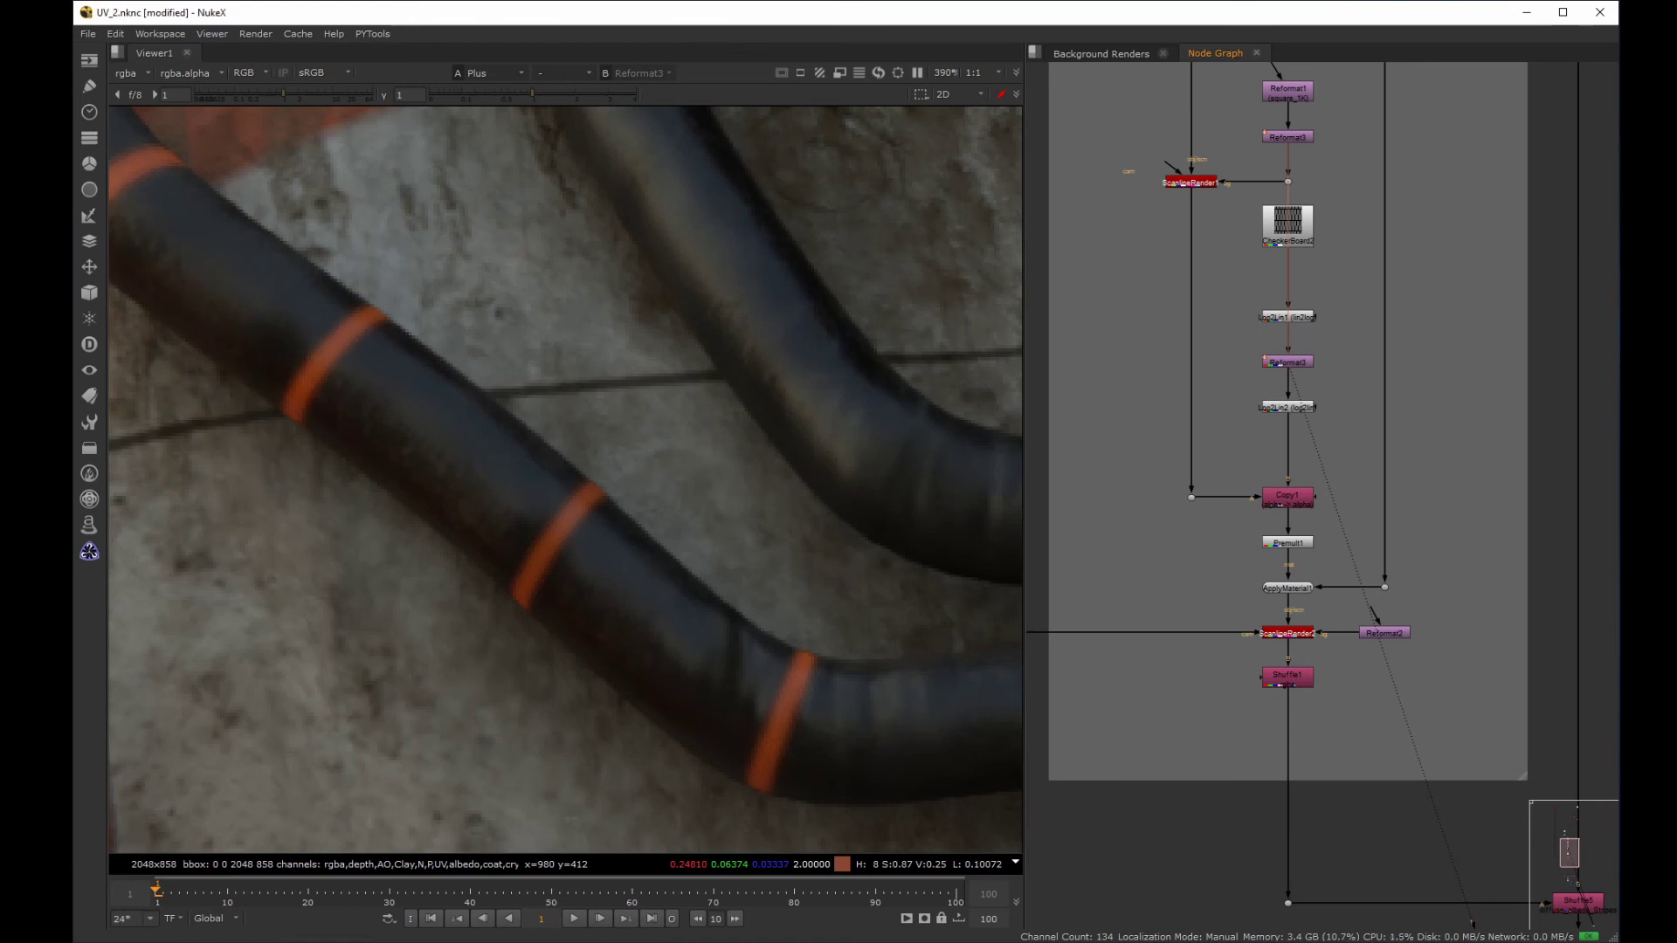
# Add a Shuffle node beneath the Beauty Comp backdrop and connect it to the Plus node's output.
pyautogui.middleClick(1161, 372)
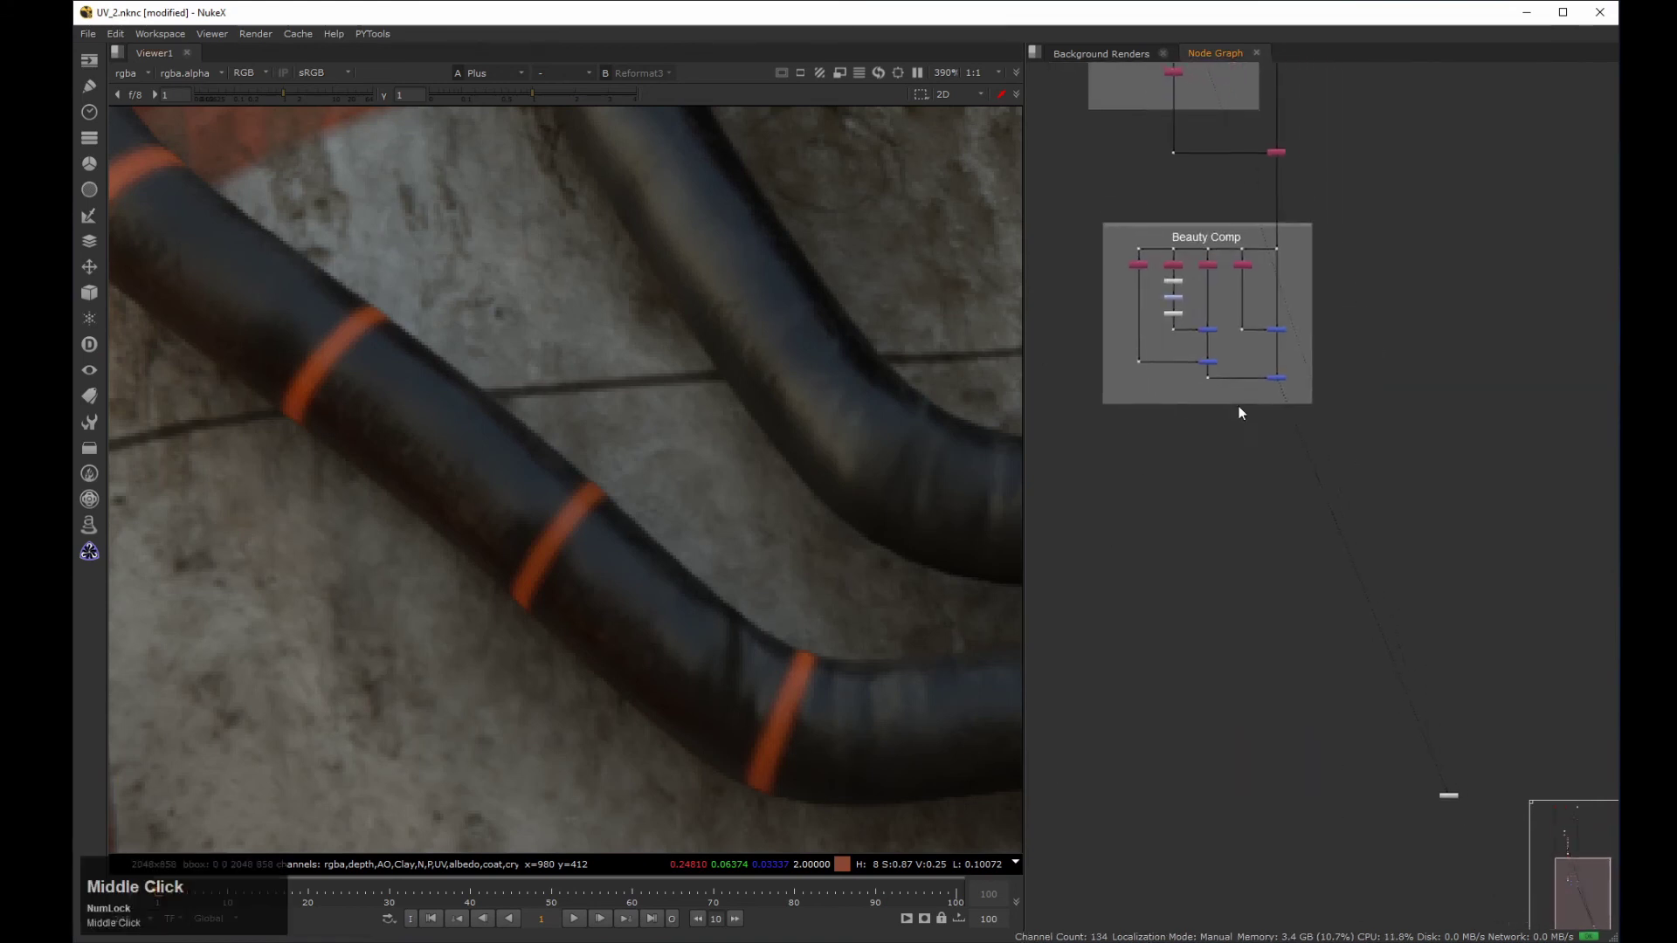
pyautogui.scroll(5, 1240, 406)
pyautogui.click(1310, 582)
pyautogui.press('Tab')
pyautogui.write('sh')
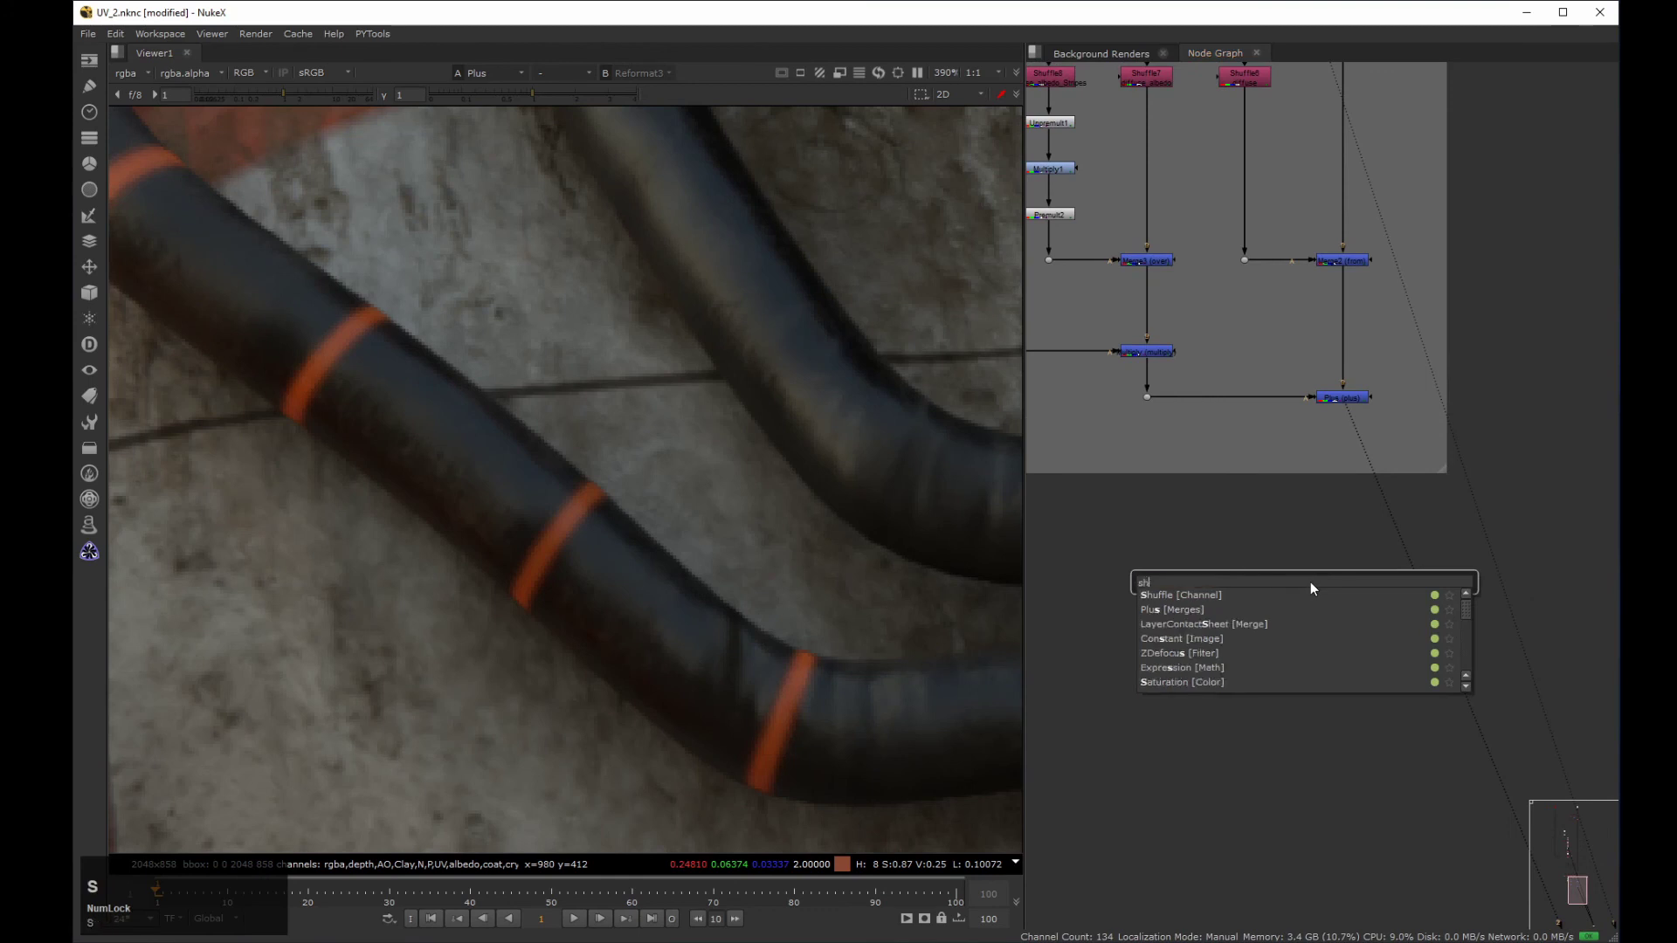
pyautogui.write('uf')
pyautogui.press('Return')
pyautogui.moveTo(1297, 560); pyautogui.dragTo(1338, 399)
# Branch the new Shuffle off the main line with a corner dot and set its input layer to specular.
pyautogui.moveTo(1183, 479); pyautogui.dragTo(963, 463)
pyautogui.moveTo(1296, 580); pyautogui.dragTo(1272, 599)
pyautogui.keyDown('ctrl'); pyautogui.moveTo(1314, 503); pyautogui.dragTo(1269, 556); pyautogui.keyUp('ctrl')
pyautogui.moveTo(1283, 602); pyautogui.dragTo(1269, 603)
pyautogui.click(726, 575)
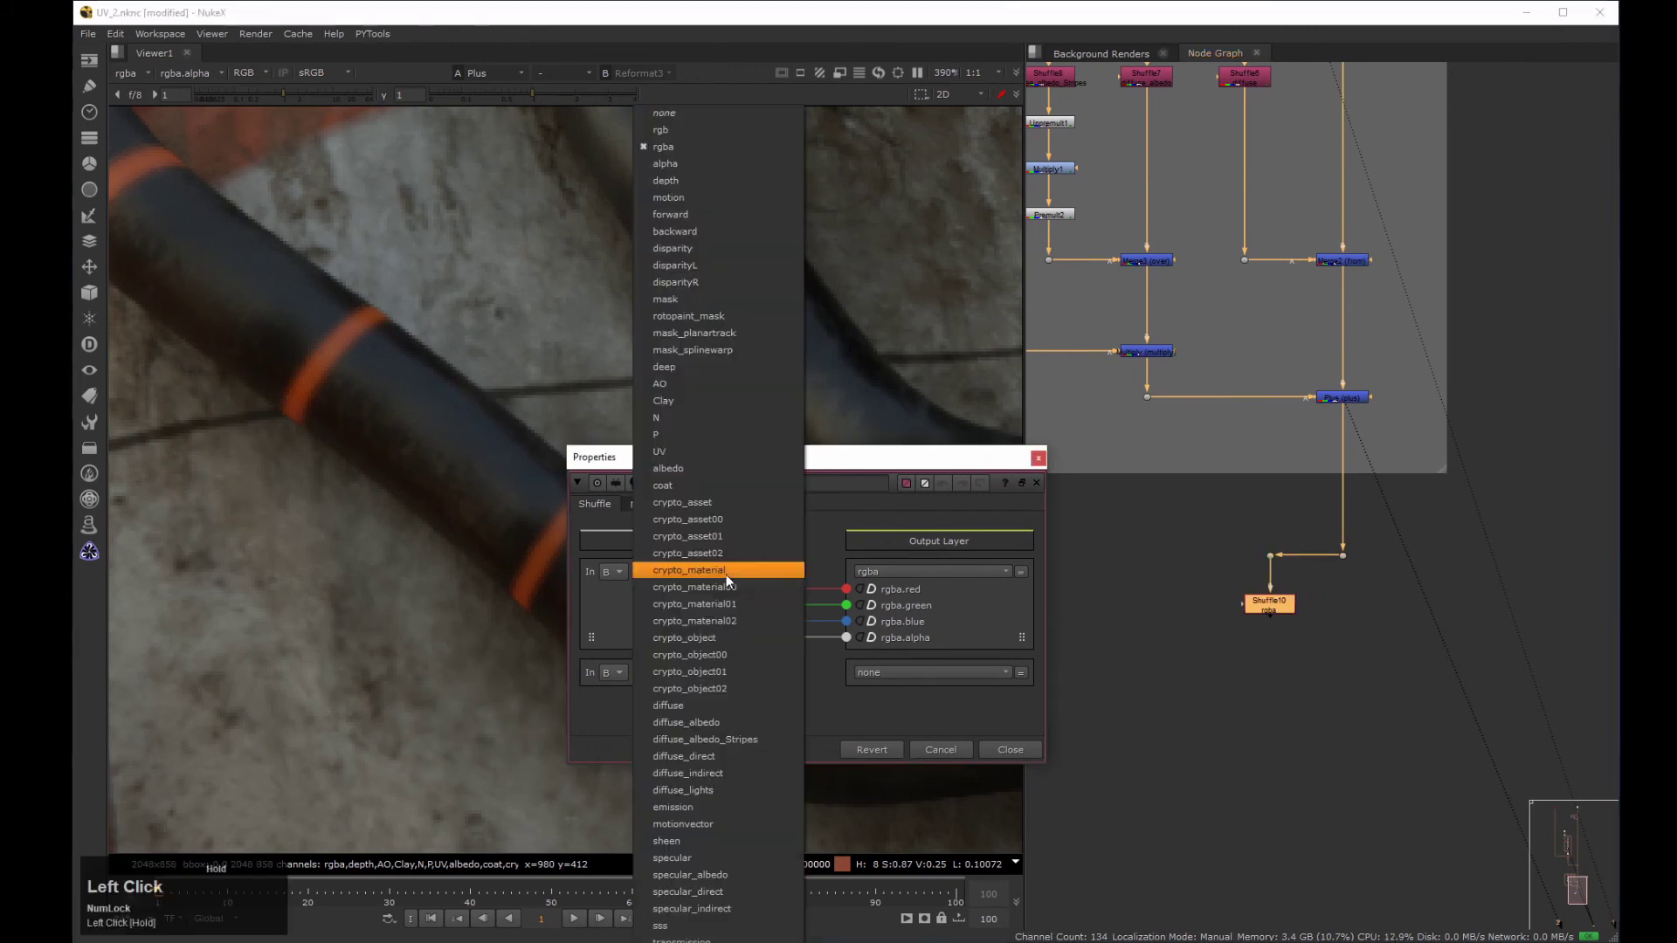
pyautogui.click(737, 835)
pyautogui.click(1004, 749)
# Add a Merge node on the main line fed by the specular Shuffle through a corner dot.
pyautogui.keyDown('shift'); pyautogui.click(1342, 555); pyautogui.keyUp('shift')
pyautogui.press('m')
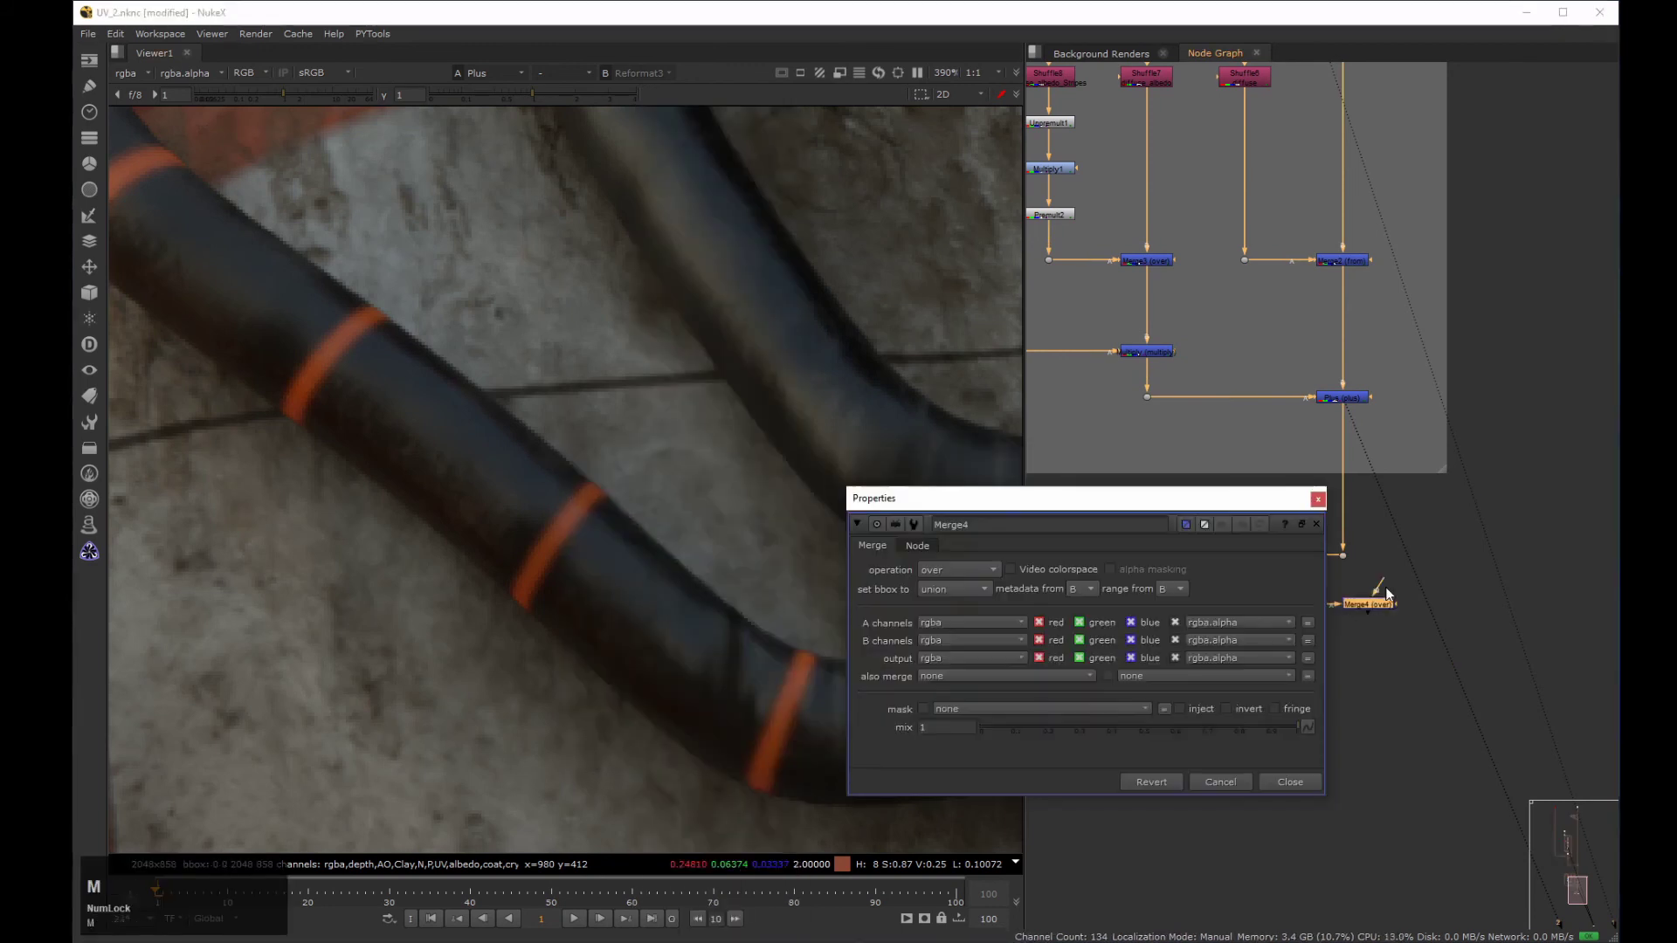
pyautogui.moveTo(1231, 497); pyautogui.dragTo(1021, 411)
pyautogui.moveTo(1367, 603); pyautogui.dragTo(1269, 663)
pyautogui.keyDown('shift'); pyautogui.click(1274, 602); pyautogui.keyUp('shift')
pyautogui.moveTo(1275, 605); pyautogui.dragTo(1306, 564, button='middle')
pyautogui.click(1371, 530)
# Set the new Merge's operation to from and view its output.
pyautogui.moveTo(748, 482); pyautogui.dragTo(751, 280)
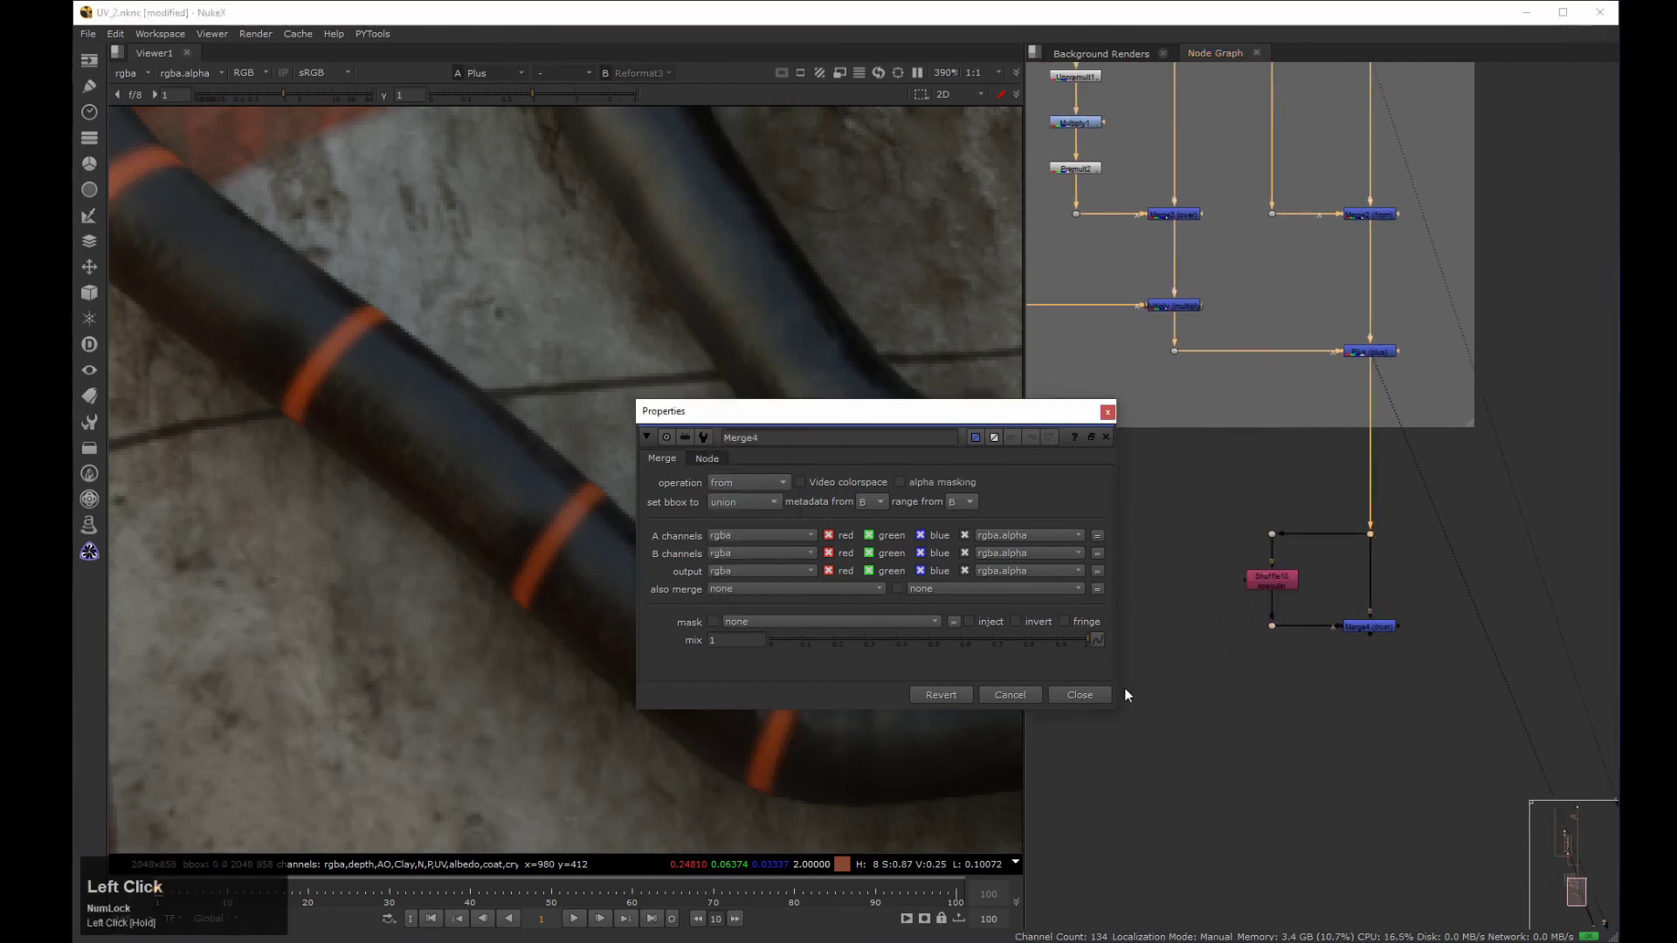
pyautogui.click(1085, 695)
pyautogui.click(1368, 627)
pyautogui.press('3')
pyautogui.moveTo(1412, 507); pyautogui.dragTo(1346, 559)
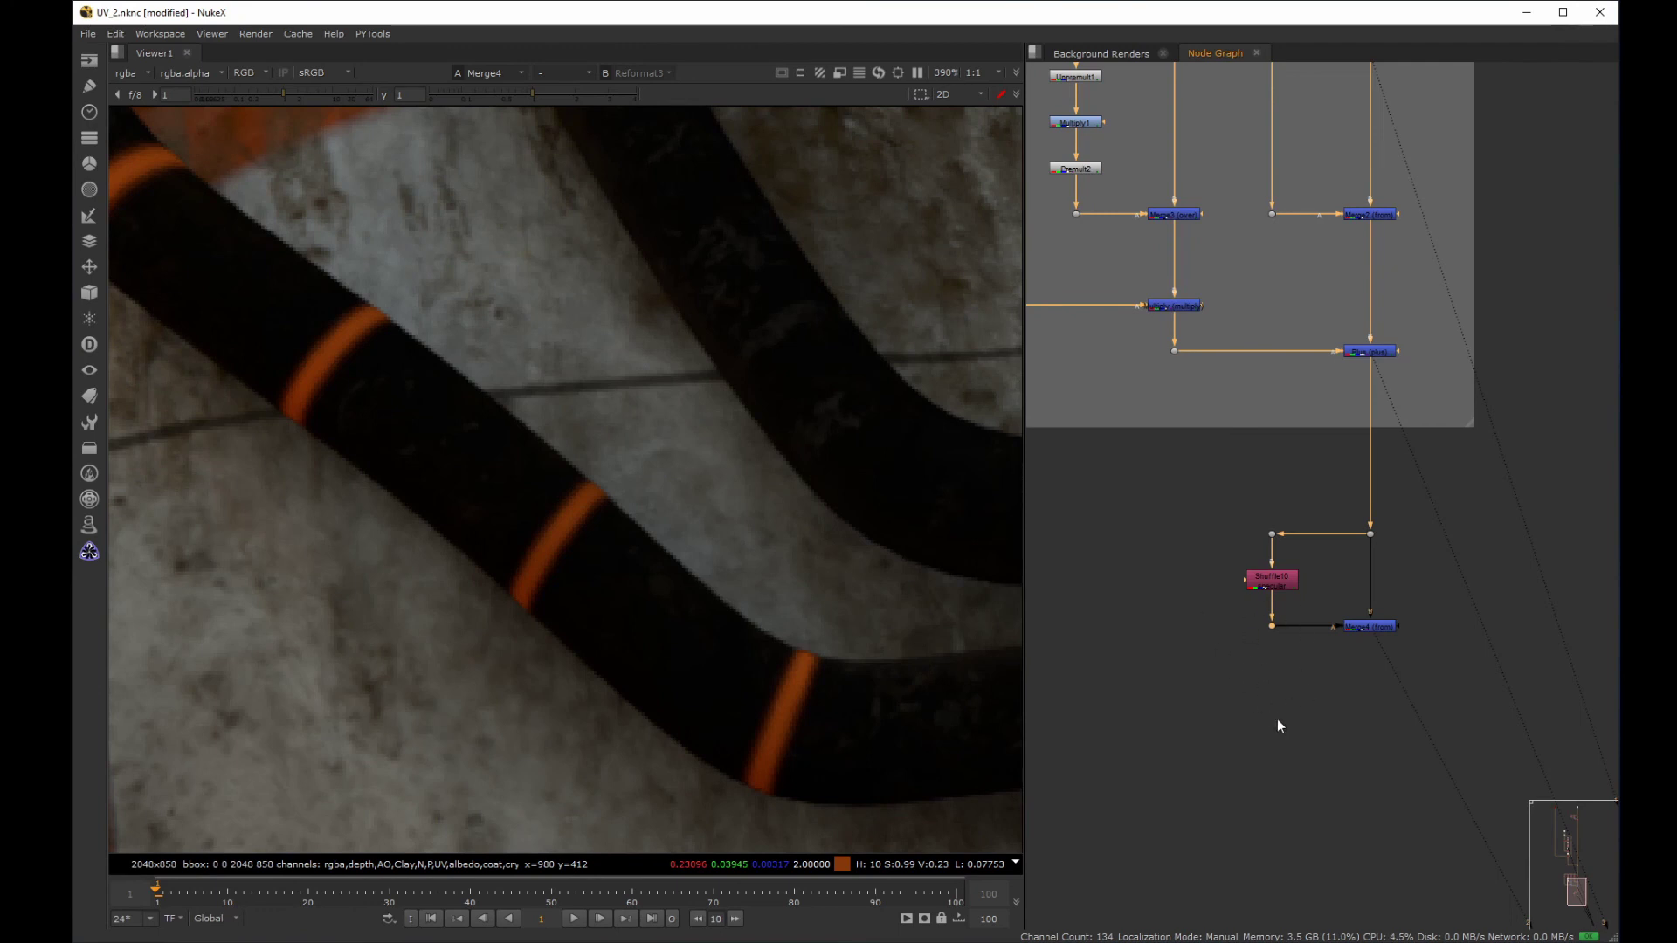
# Add a Blur node below the specular Shuffle, masked by diffuse_albedo_Stripes.alpha, with its channels set to rgb.
pyautogui.click(1273, 683)
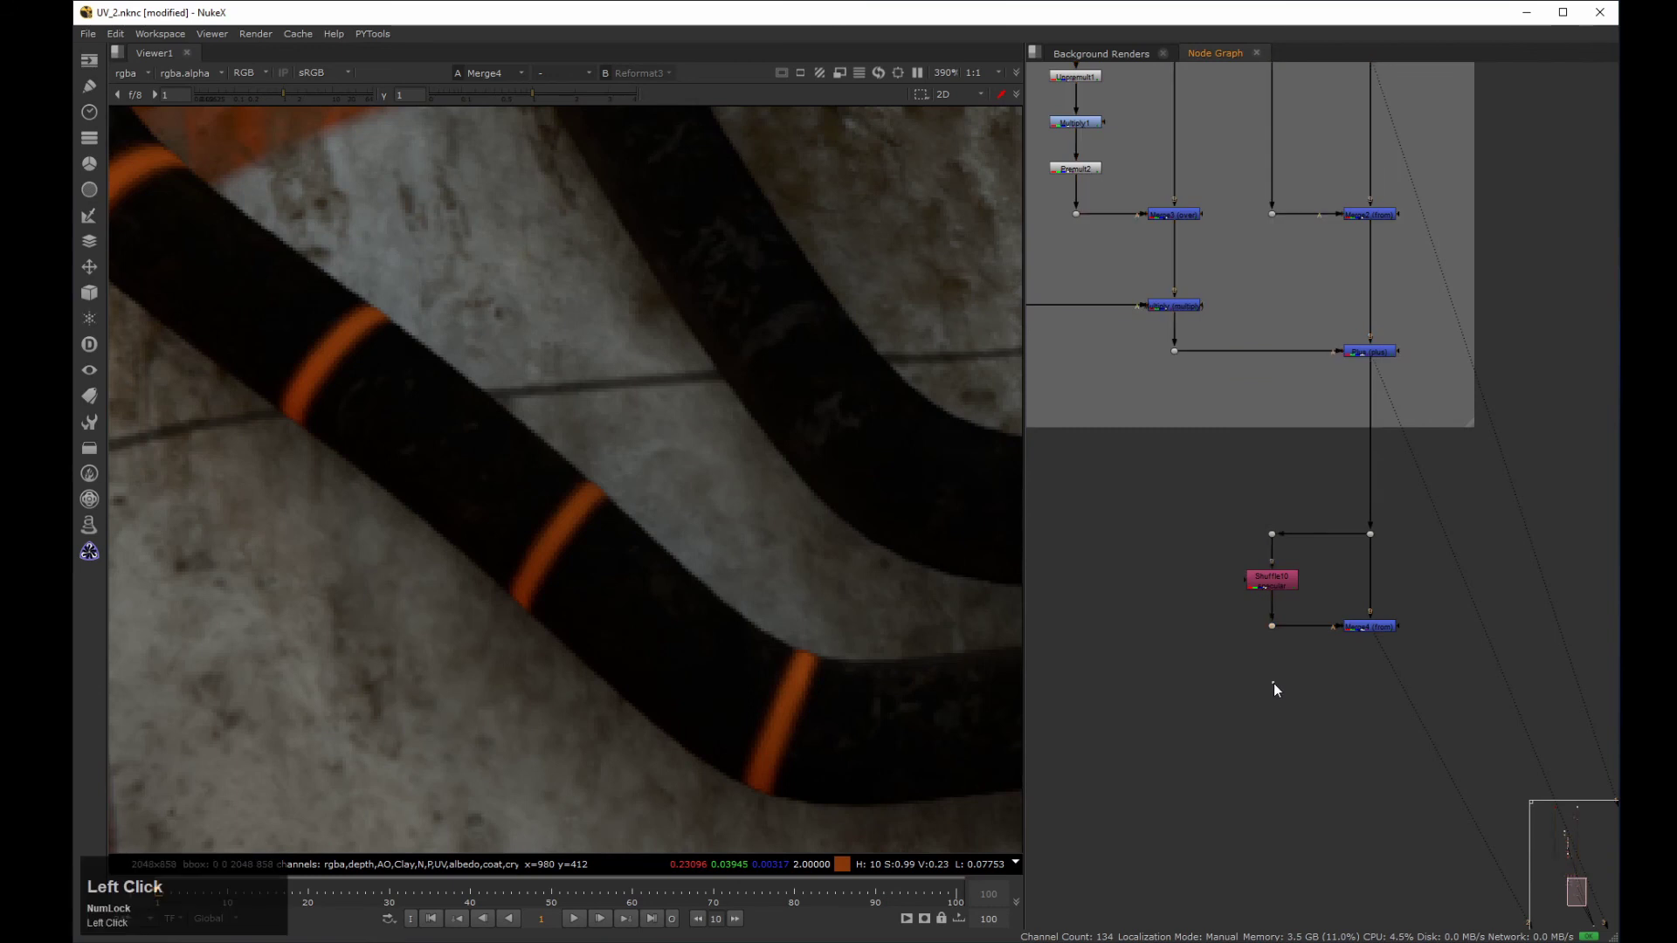
pyautogui.press('b')
pyautogui.moveTo(1072, 376); pyautogui.dragTo(1265, 468)
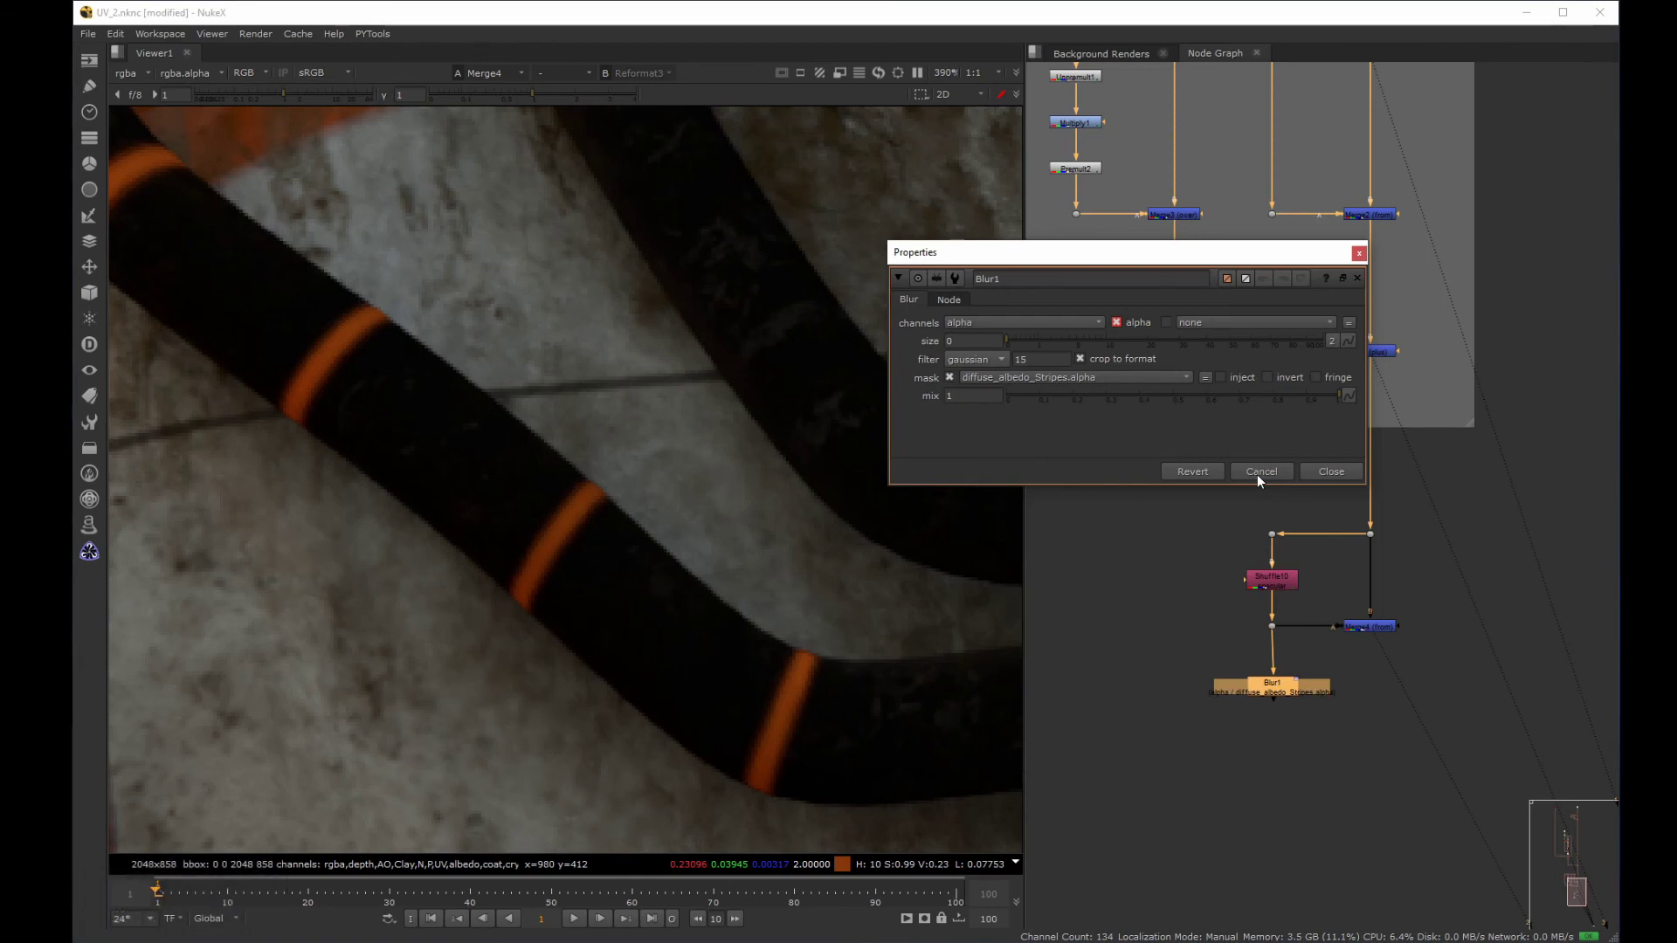
pyautogui.moveTo(969, 328); pyautogui.dragTo(982, 304)
pyautogui.click(1333, 474)
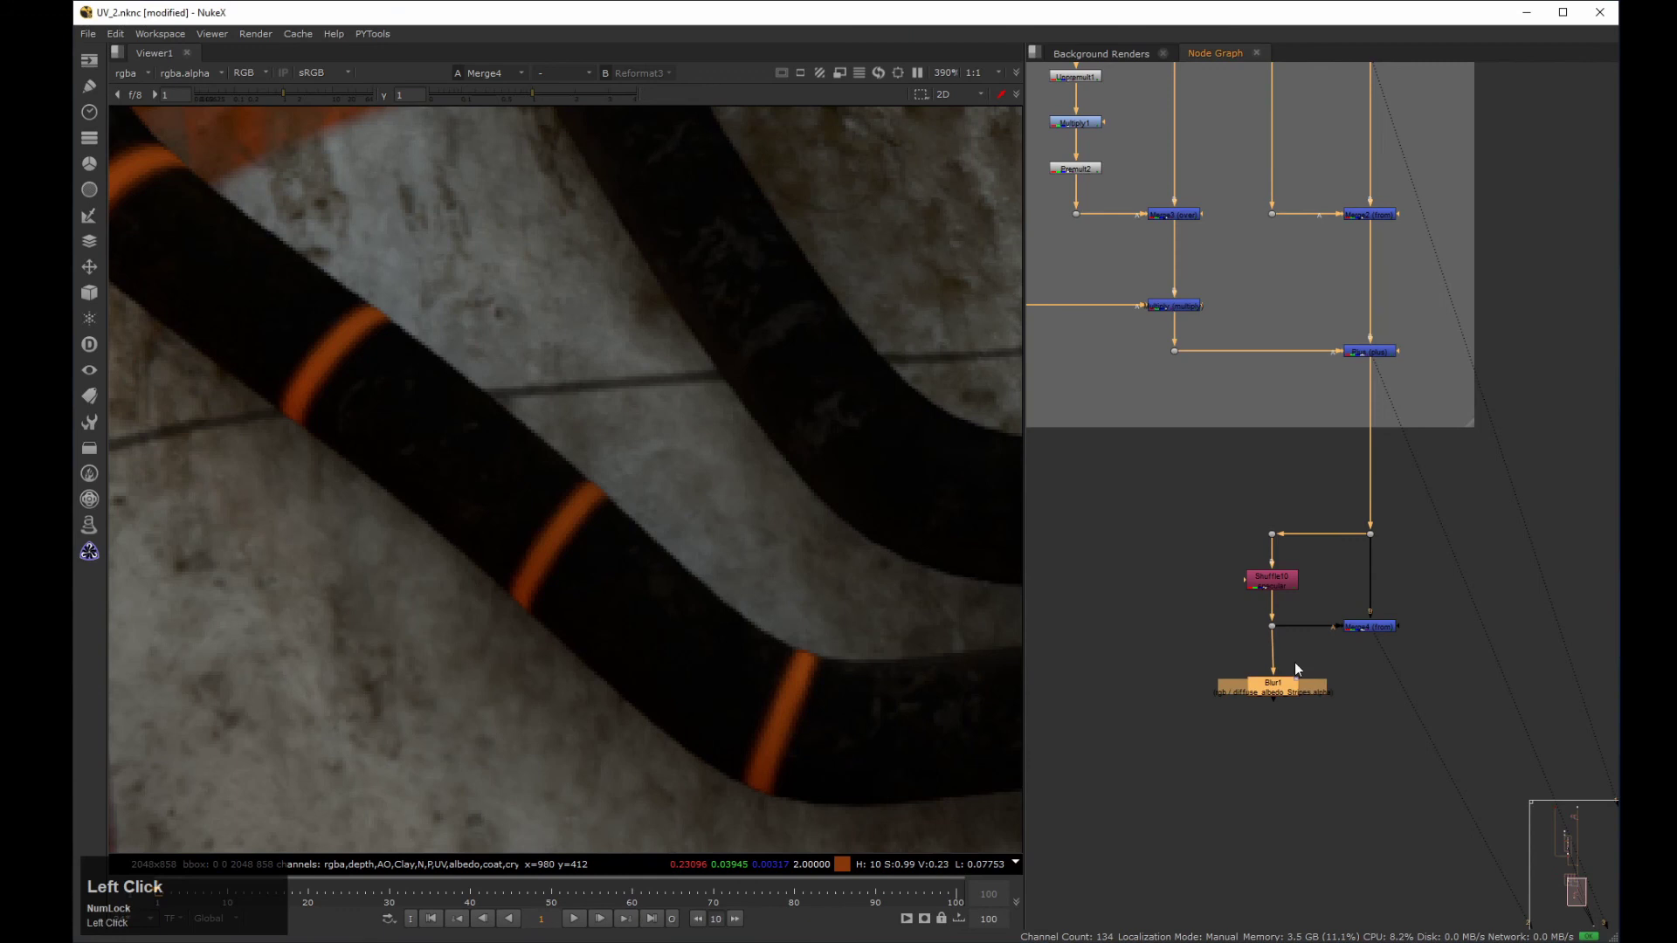
# Align the Blur node under the specular branch, view it, and set its size to 27.
pyautogui.moveTo(1296, 681); pyautogui.dragTo(1275, 683)
pyautogui.press('2')
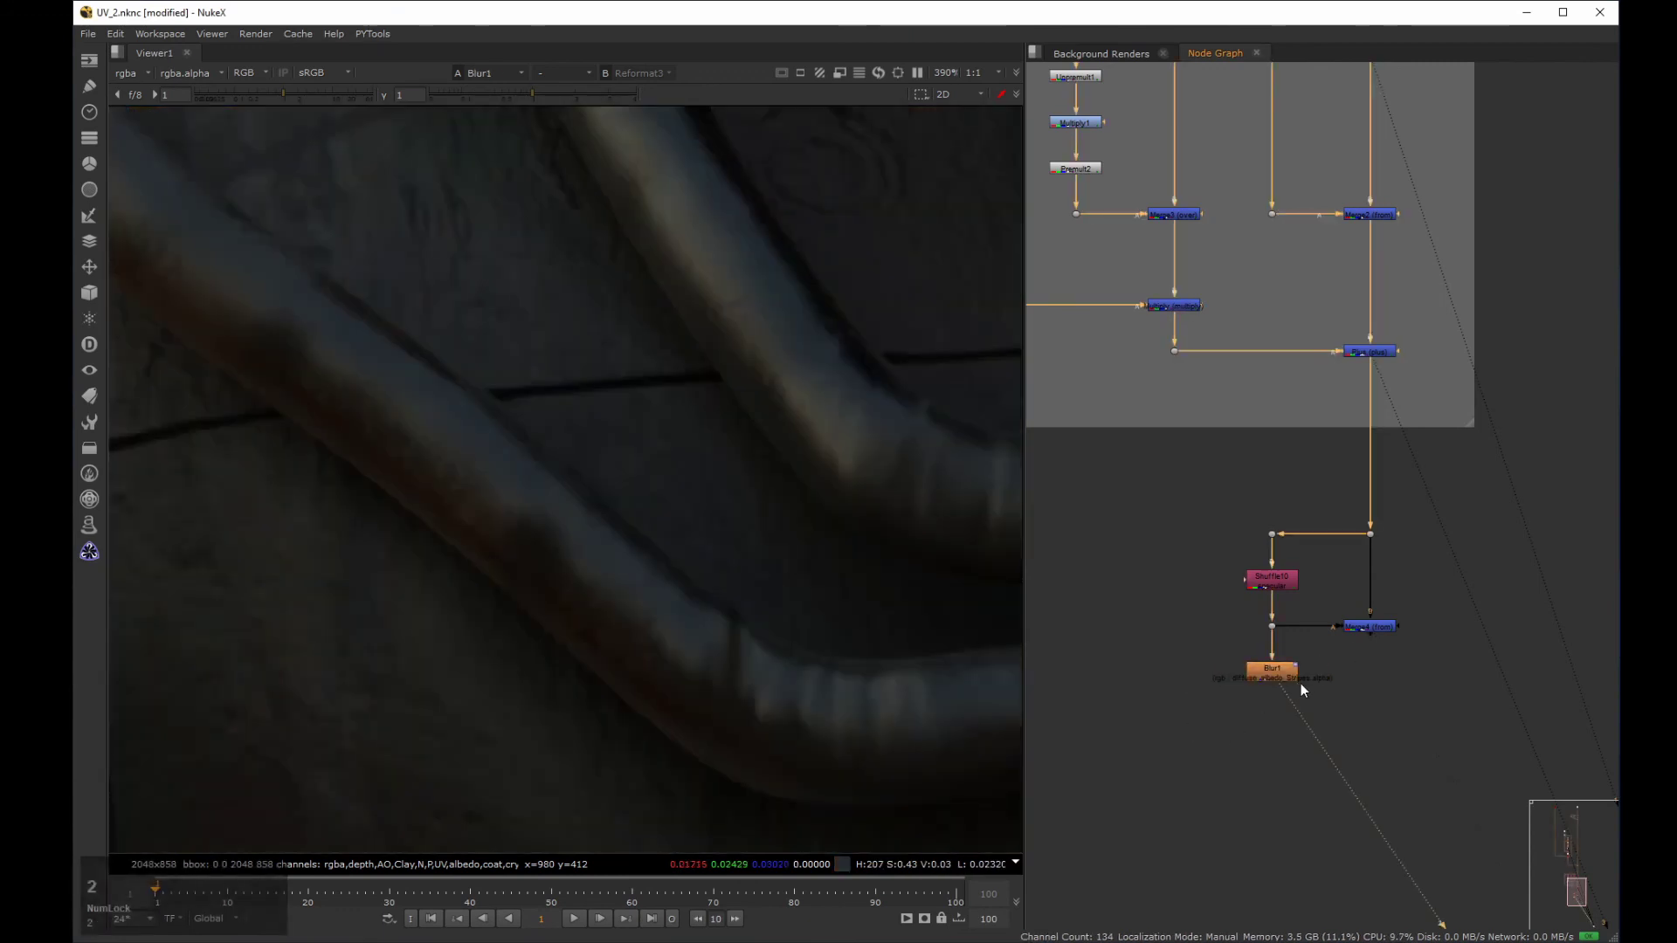
pyautogui.doubleClick(1271, 675)
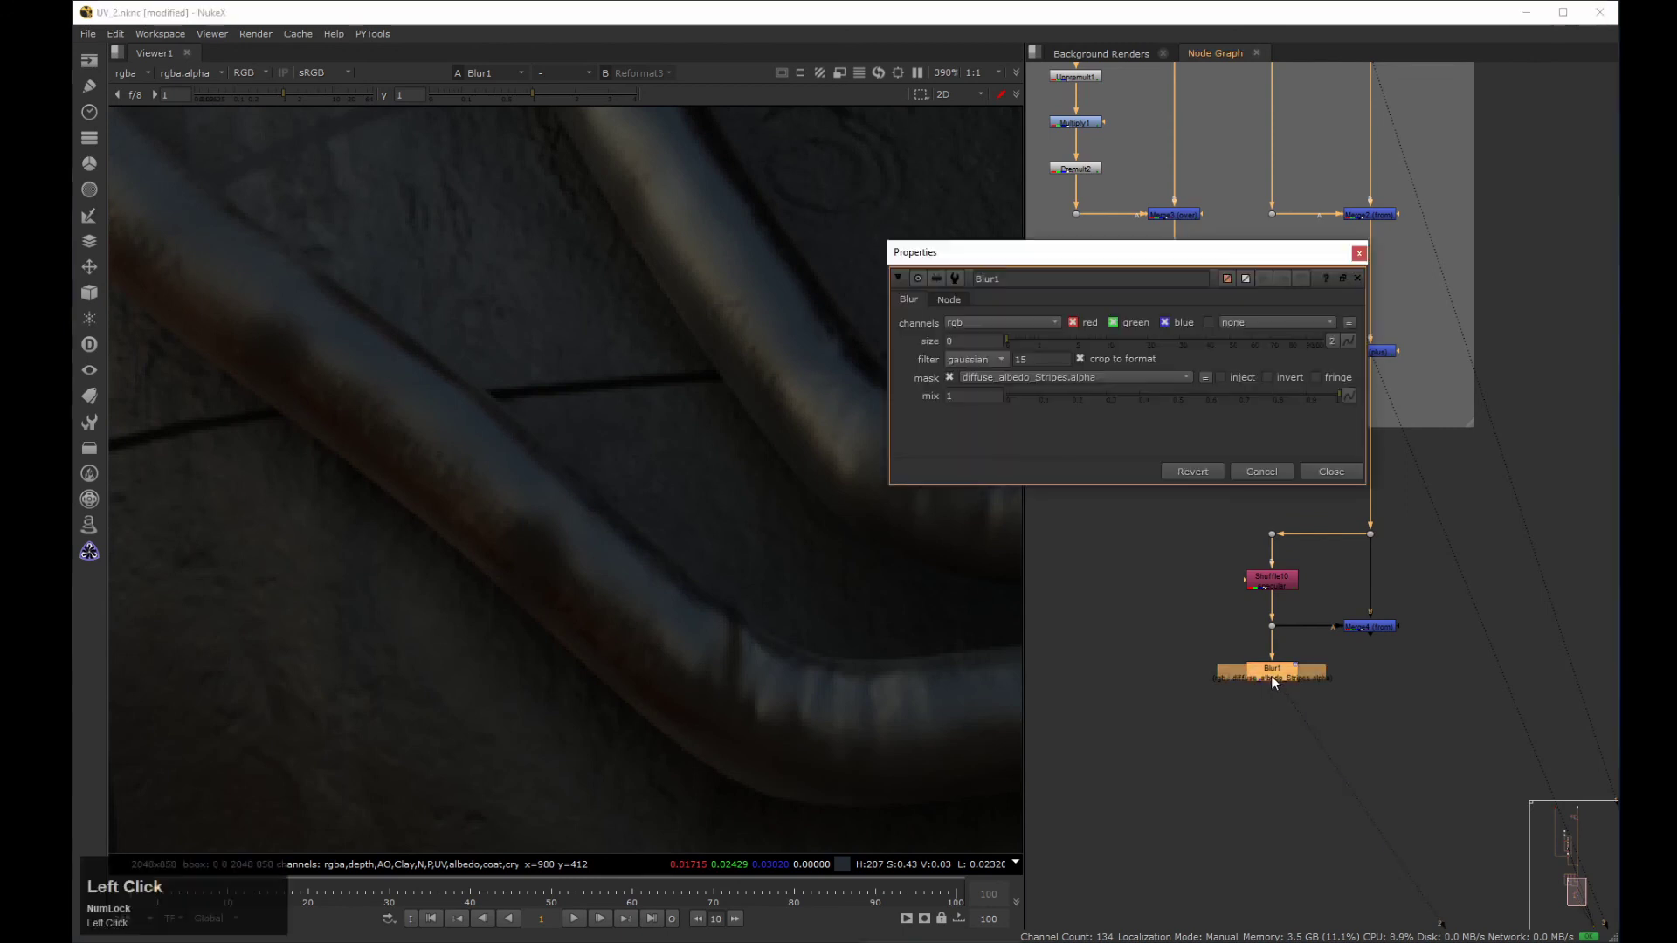
pyautogui.moveTo(1011, 339); pyautogui.dragTo(1166, 341)
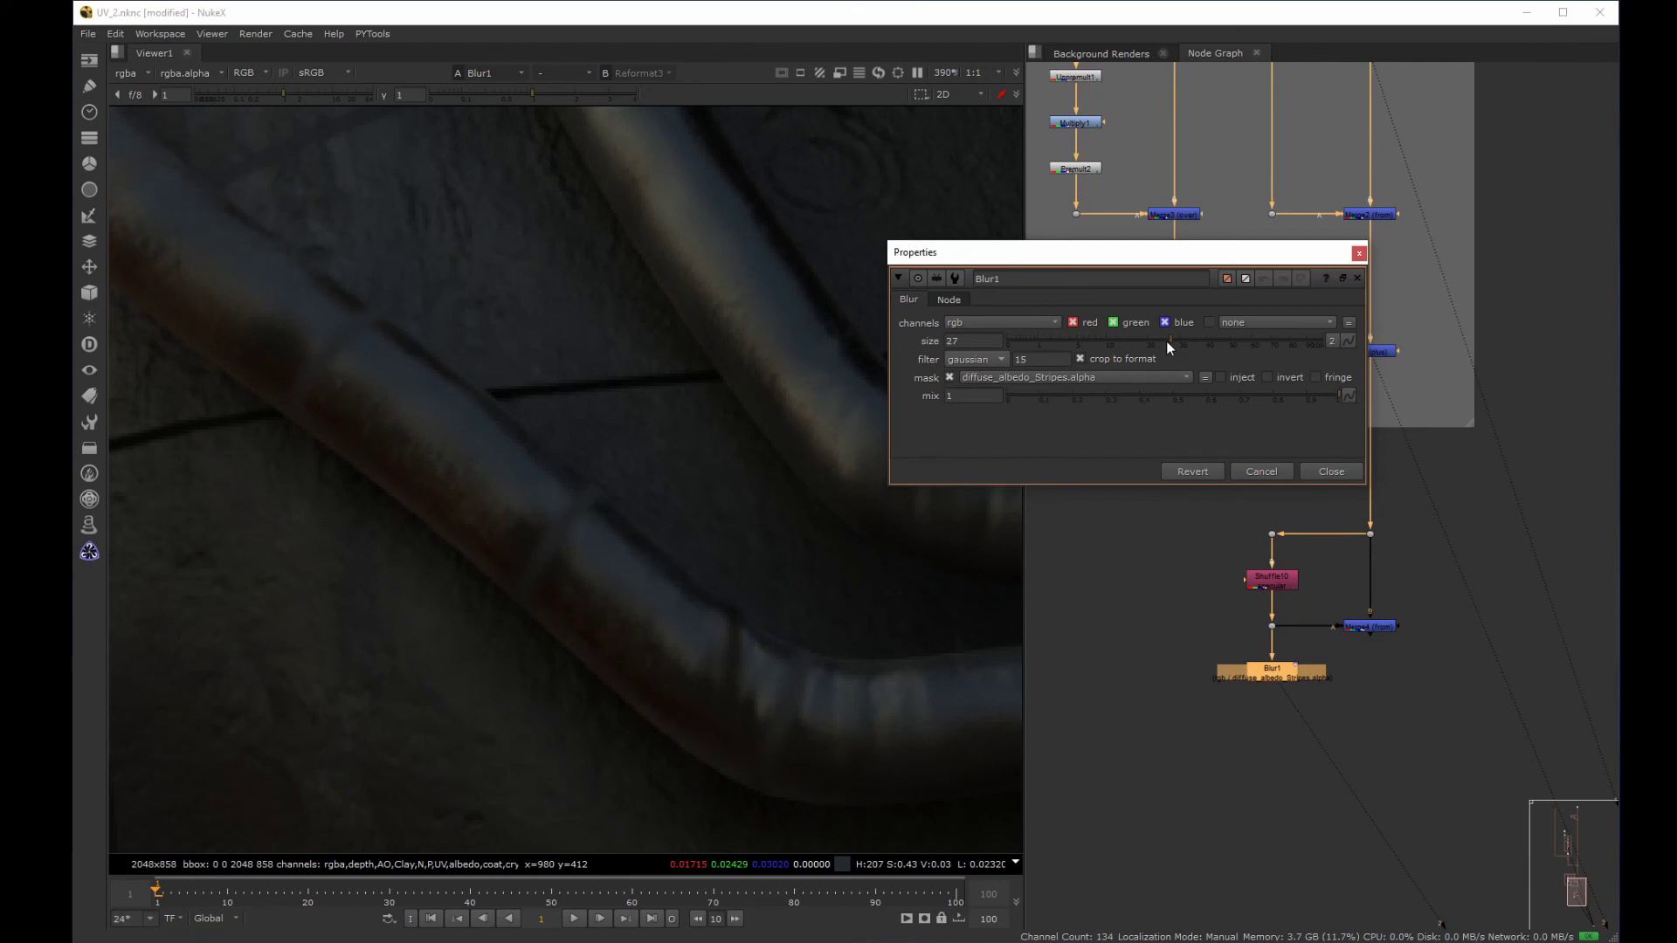
pyautogui.click(1360, 254)
# Add a plus Merge on the main line below the from Merge, fed by the Blur through a corner dot, with the nodes aligned.
pyautogui.moveTo(1276, 581); pyautogui.dragTo(1170, 502, button='middle')
pyautogui.moveTo(1097, 567); pyautogui.dragTo(1258, 653)
pyautogui.keyDown('shift'); pyautogui.moveTo(1350, 509); pyautogui.dragTo(1235, 591); pyautogui.keyUp('shift')
pyautogui.press('Tab')
pyautogui.write('plus')
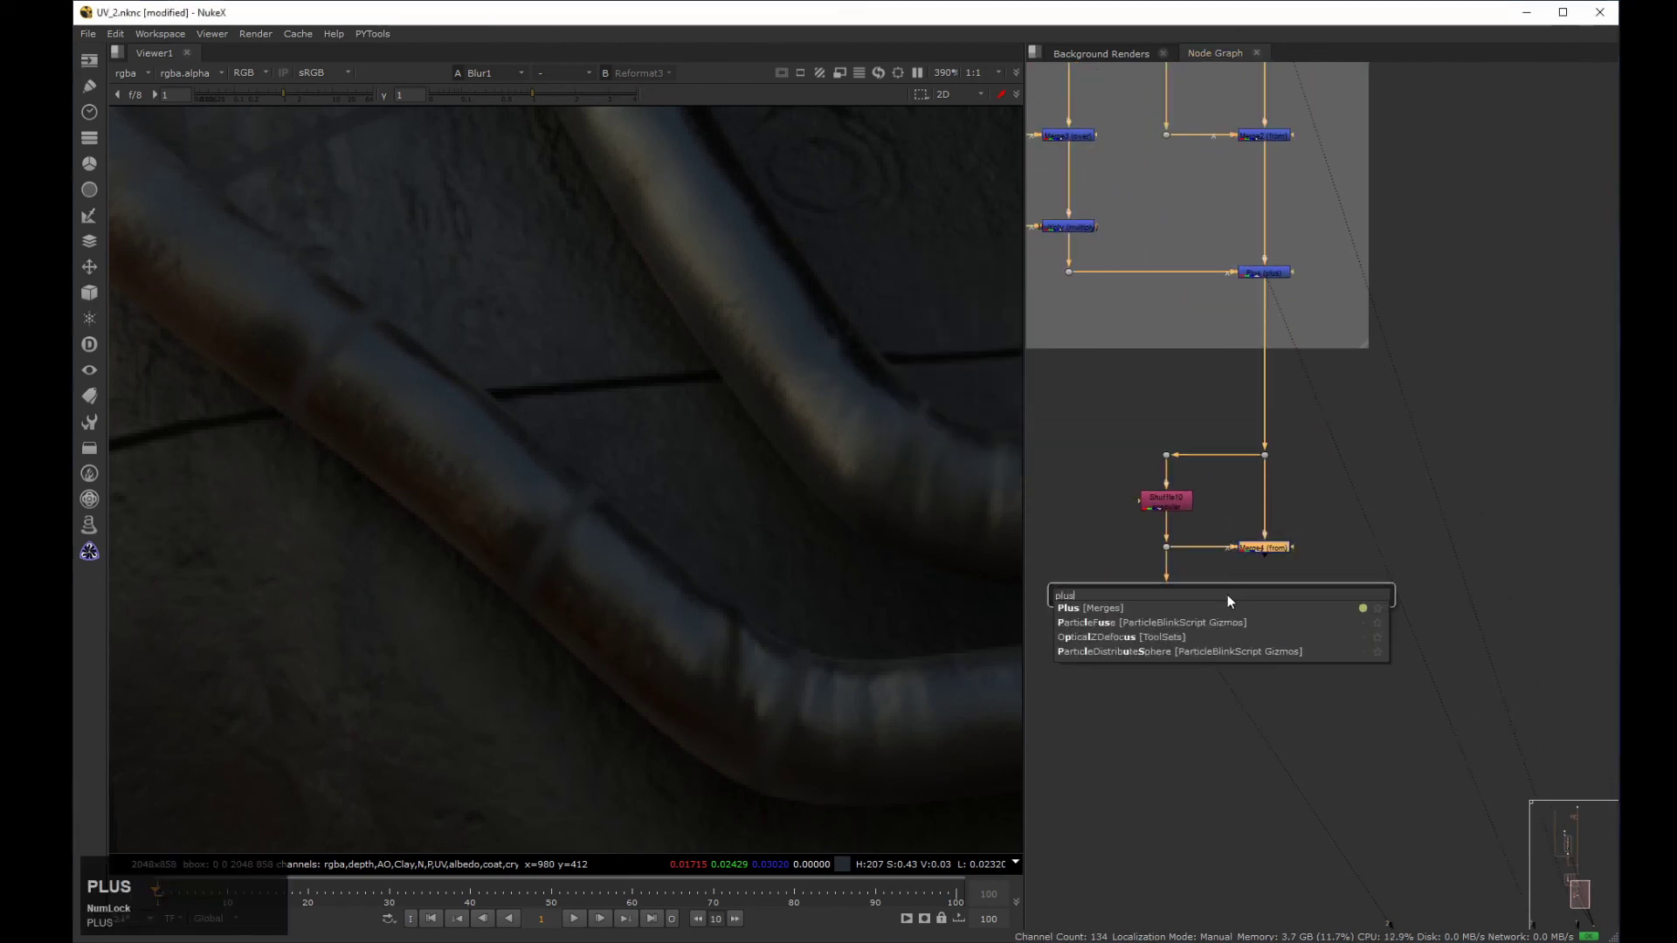
pyautogui.press('Return')
pyautogui.moveTo(1181, 610); pyautogui.dragTo(1186, 463, button='middle')
pyautogui.moveTo(1270, 450); pyautogui.dragTo(1172, 524)
pyautogui.press('\\')
pyautogui.moveTo(1353, 499); pyautogui.dragTo(1151, 551)
pyautogui.moveTo(1286, 536); pyautogui.dragTo(1288, 501)
pyautogui.press('\\')
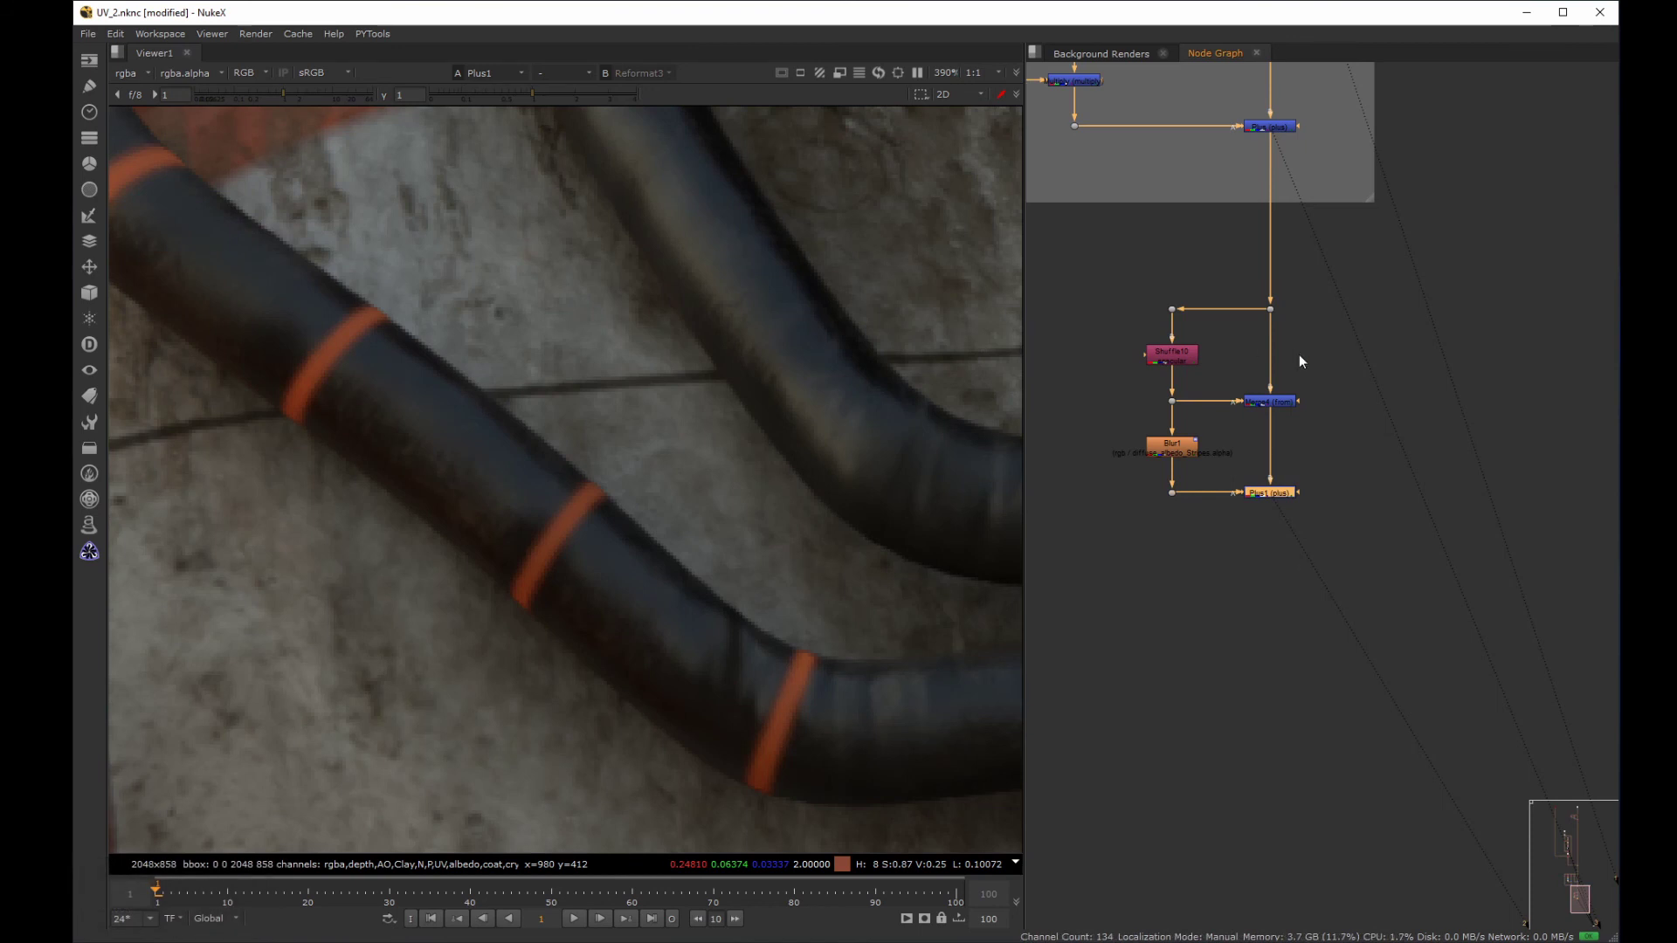
# Toggle the specular Blur node off and on to compare its effect on the stripes.
pyautogui.click(1170, 446)
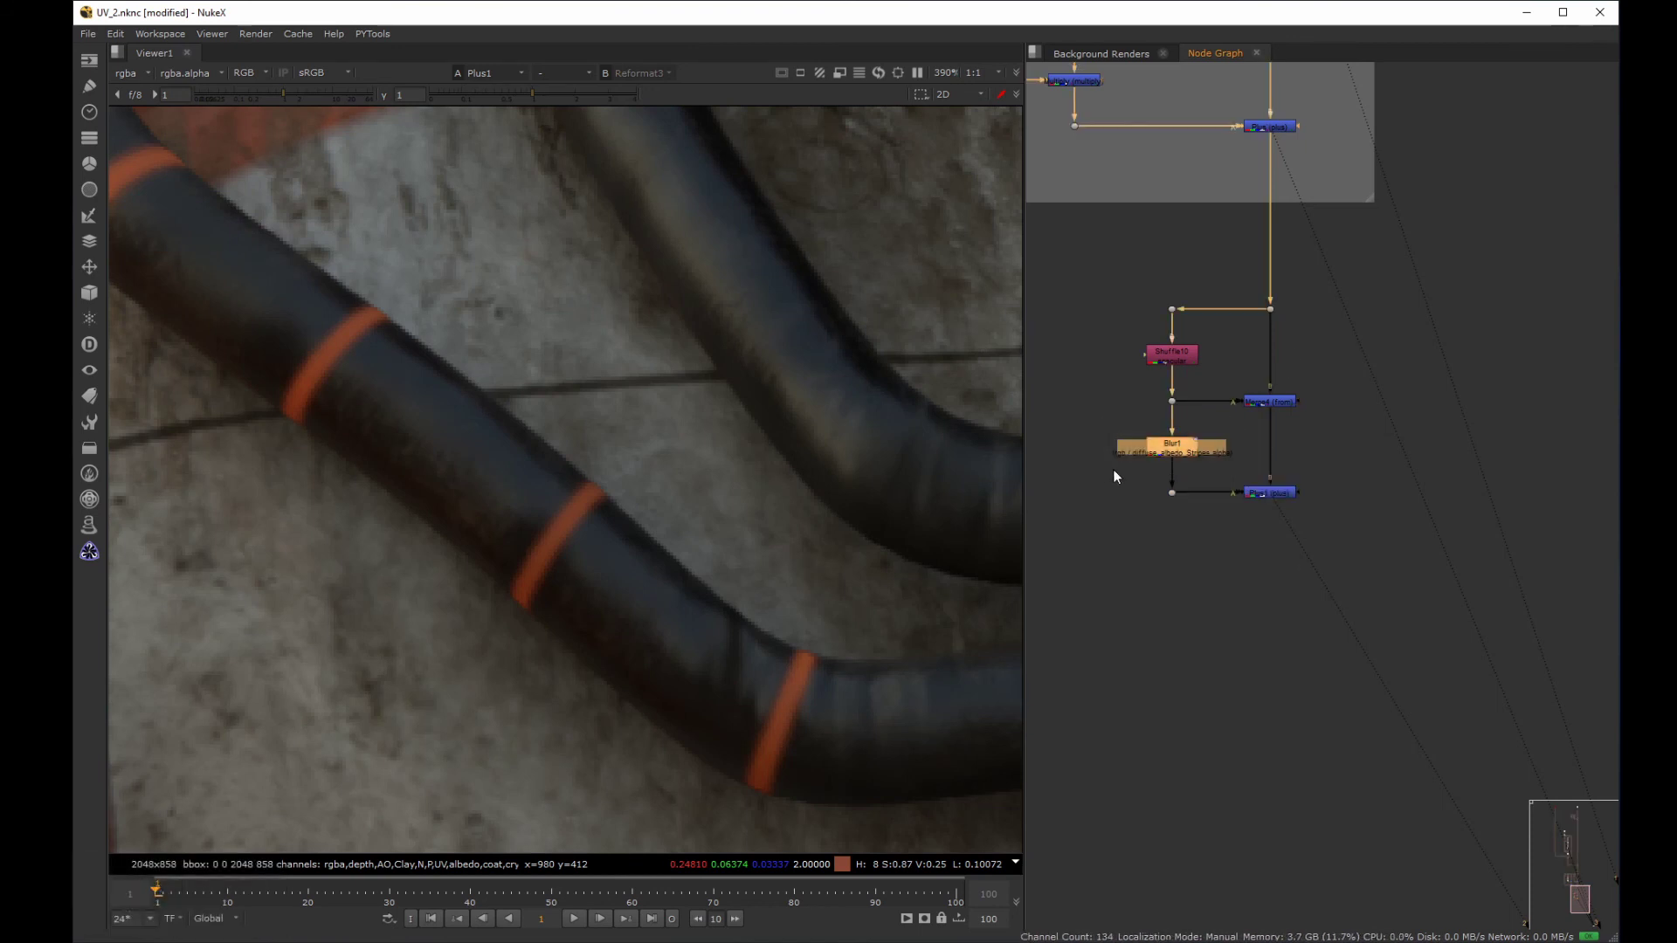
pyautogui.press('d')
pyautogui.press('d')
pyautogui.press('d')
pyautogui.press('d')
pyautogui.press('d')
pyautogui.press('d')
pyautogui.press('d')
pyautogui.press('d')
# Set the specular Blur's size to 30.
pyautogui.doubleClick(1174, 450)
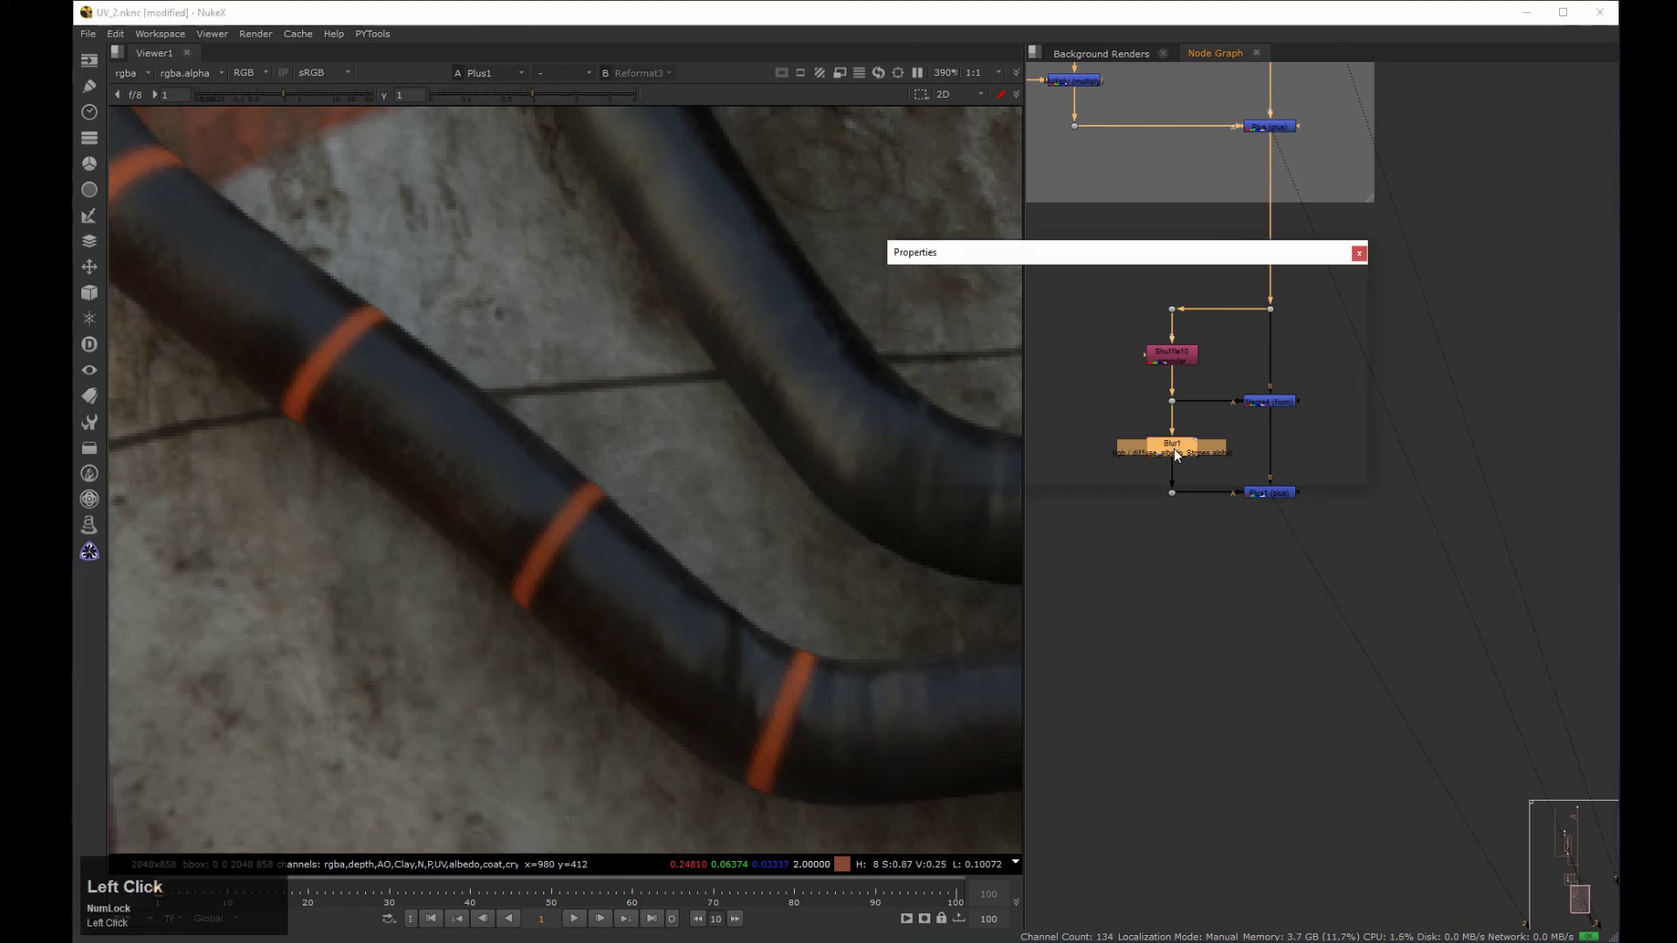
pyautogui.moveTo(1161, 342); pyautogui.dragTo(993, 342)
pyautogui.moveTo(1226, 341); pyautogui.dragTo(1174, 348)
pyautogui.click(971, 341)
pyautogui.write('30')
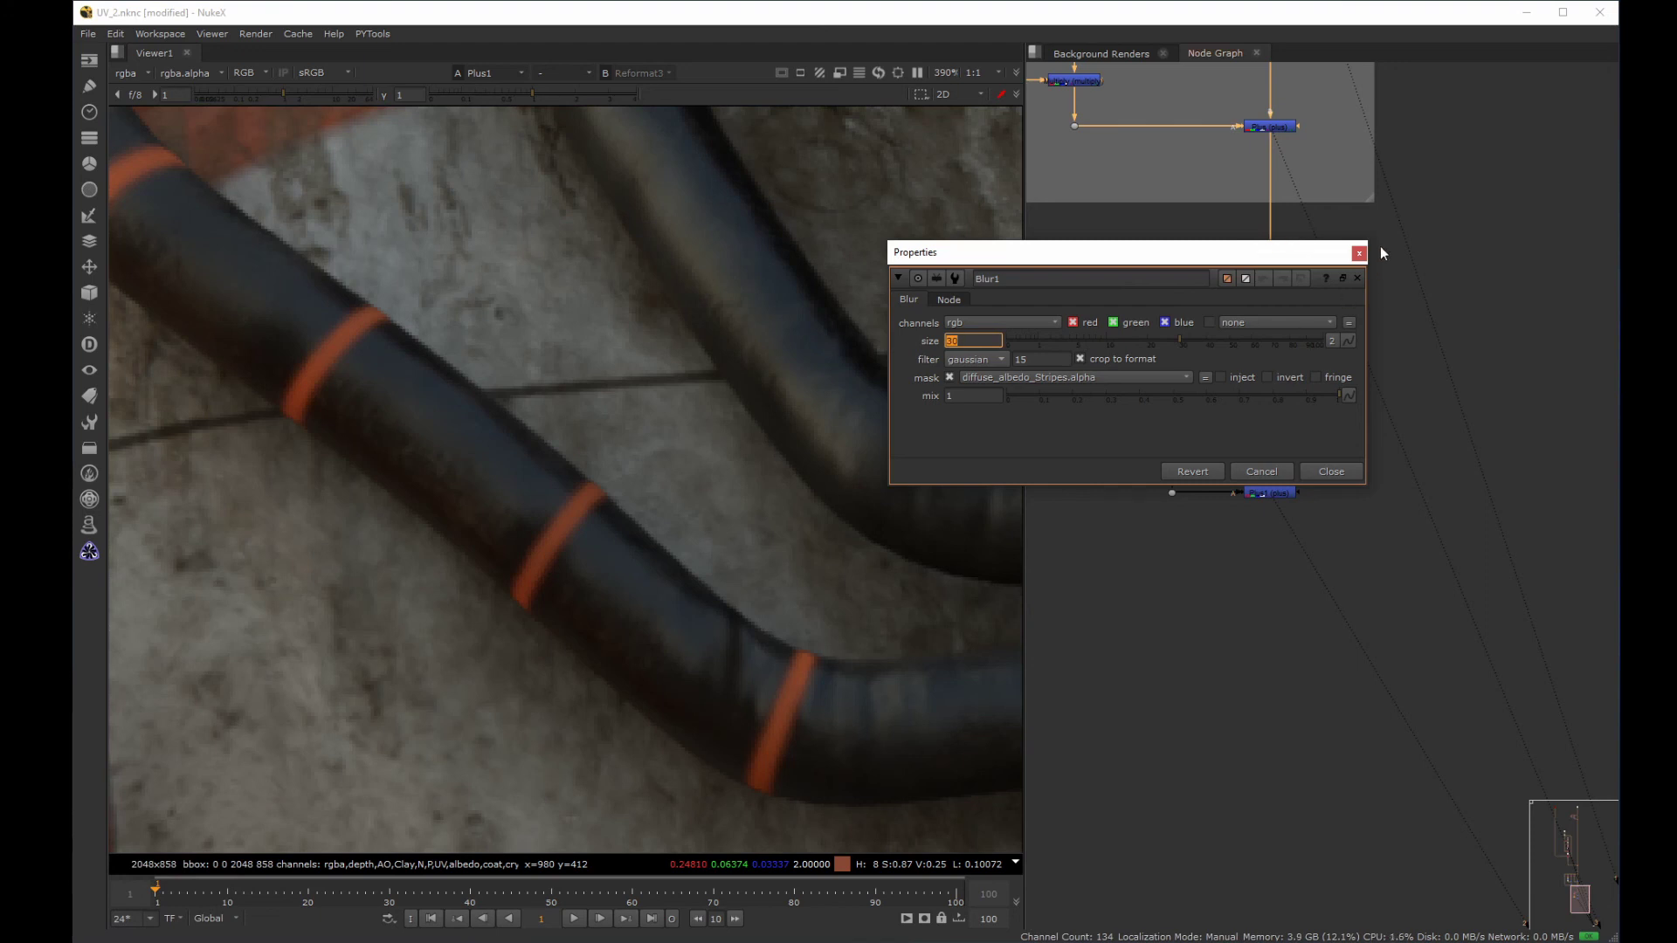
pyautogui.click(1353, 300)
# Add a backdrop labelled Roughness around the specular blur branch and position it below the Beauty Comp backdrop.
pyautogui.moveTo(1432, 281); pyautogui.dragTo(1100, 582)
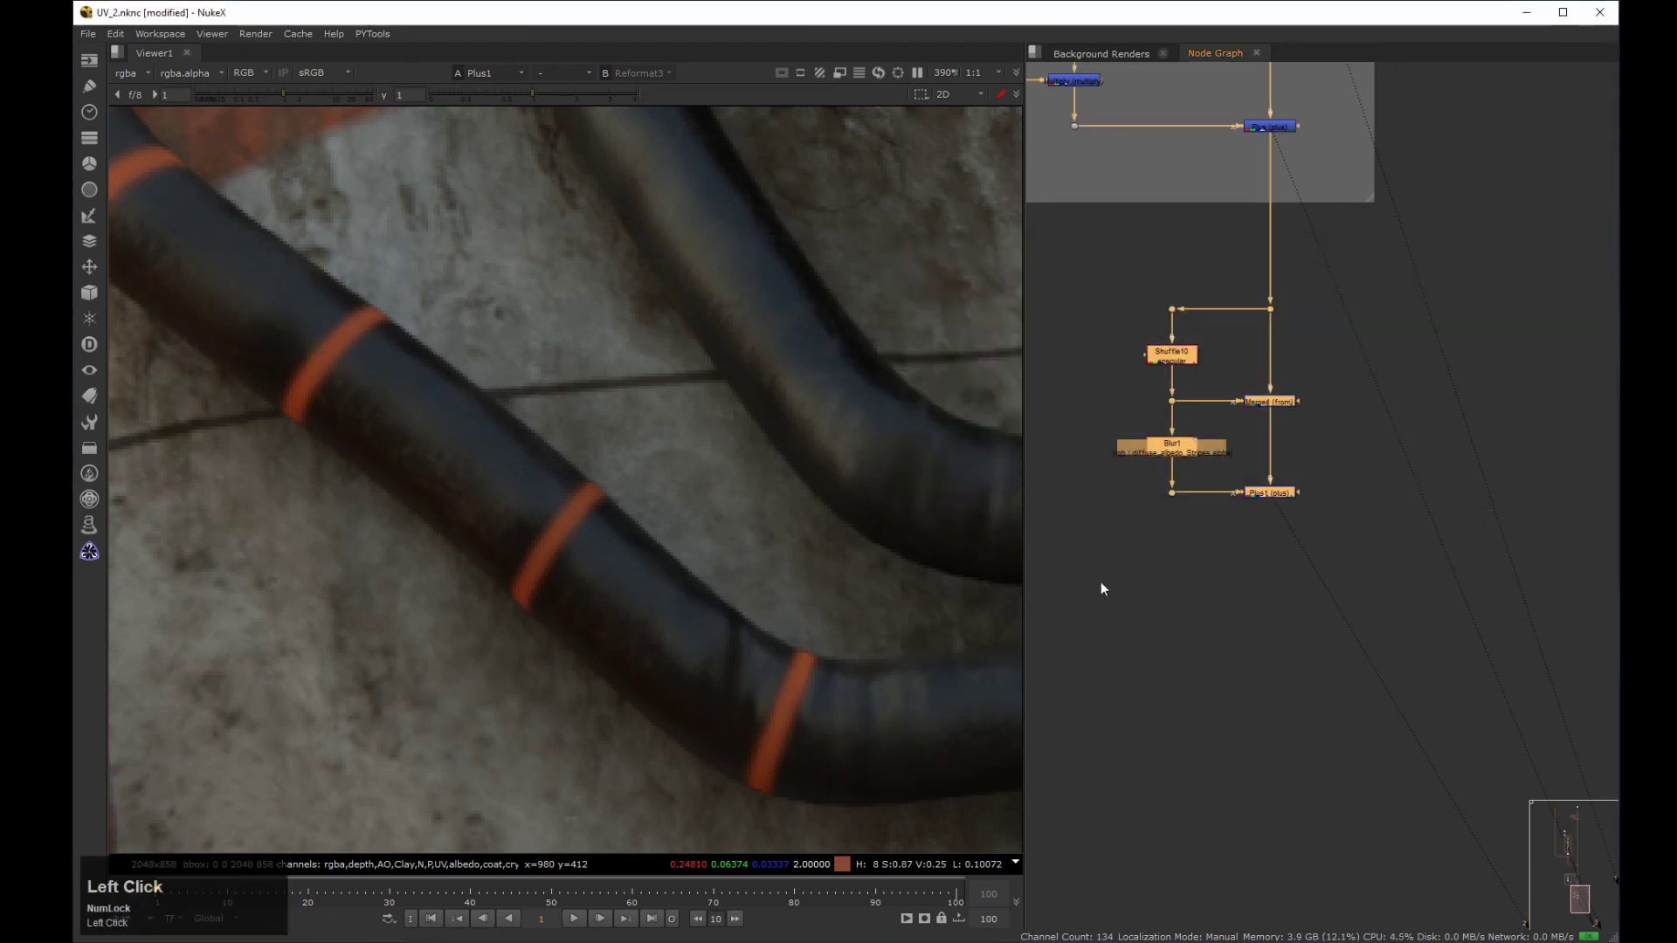
pyautogui.hotkey('ctrl', 'shift', 'a')
pyautogui.click(878, 485)
pyautogui.write('Roughness')
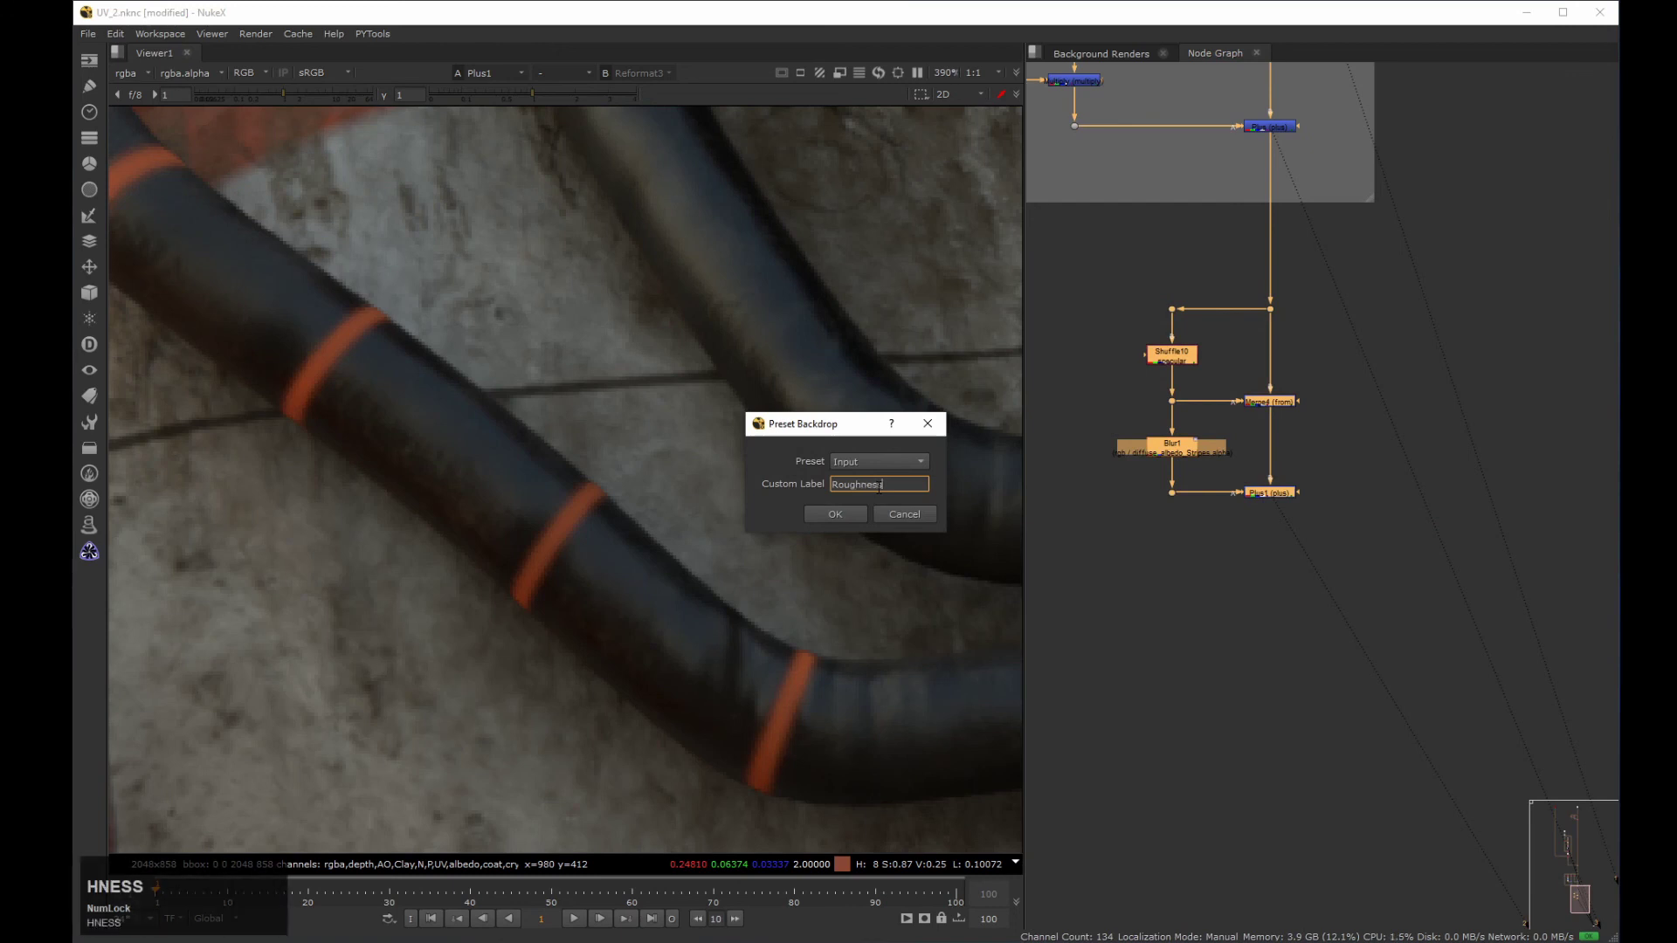
pyautogui.press('Return')
pyautogui.scroll(-3, 1183, 322)
pyautogui.click(1183, 321)
pyautogui.moveTo(1191, 261); pyautogui.dragTo(1191, 301)
# Change the Beauty Comp backdrop's label to Adding Stripes.
pyautogui.moveTo(1191, 301); pyautogui.dragTo(1276, 527, button='middle')
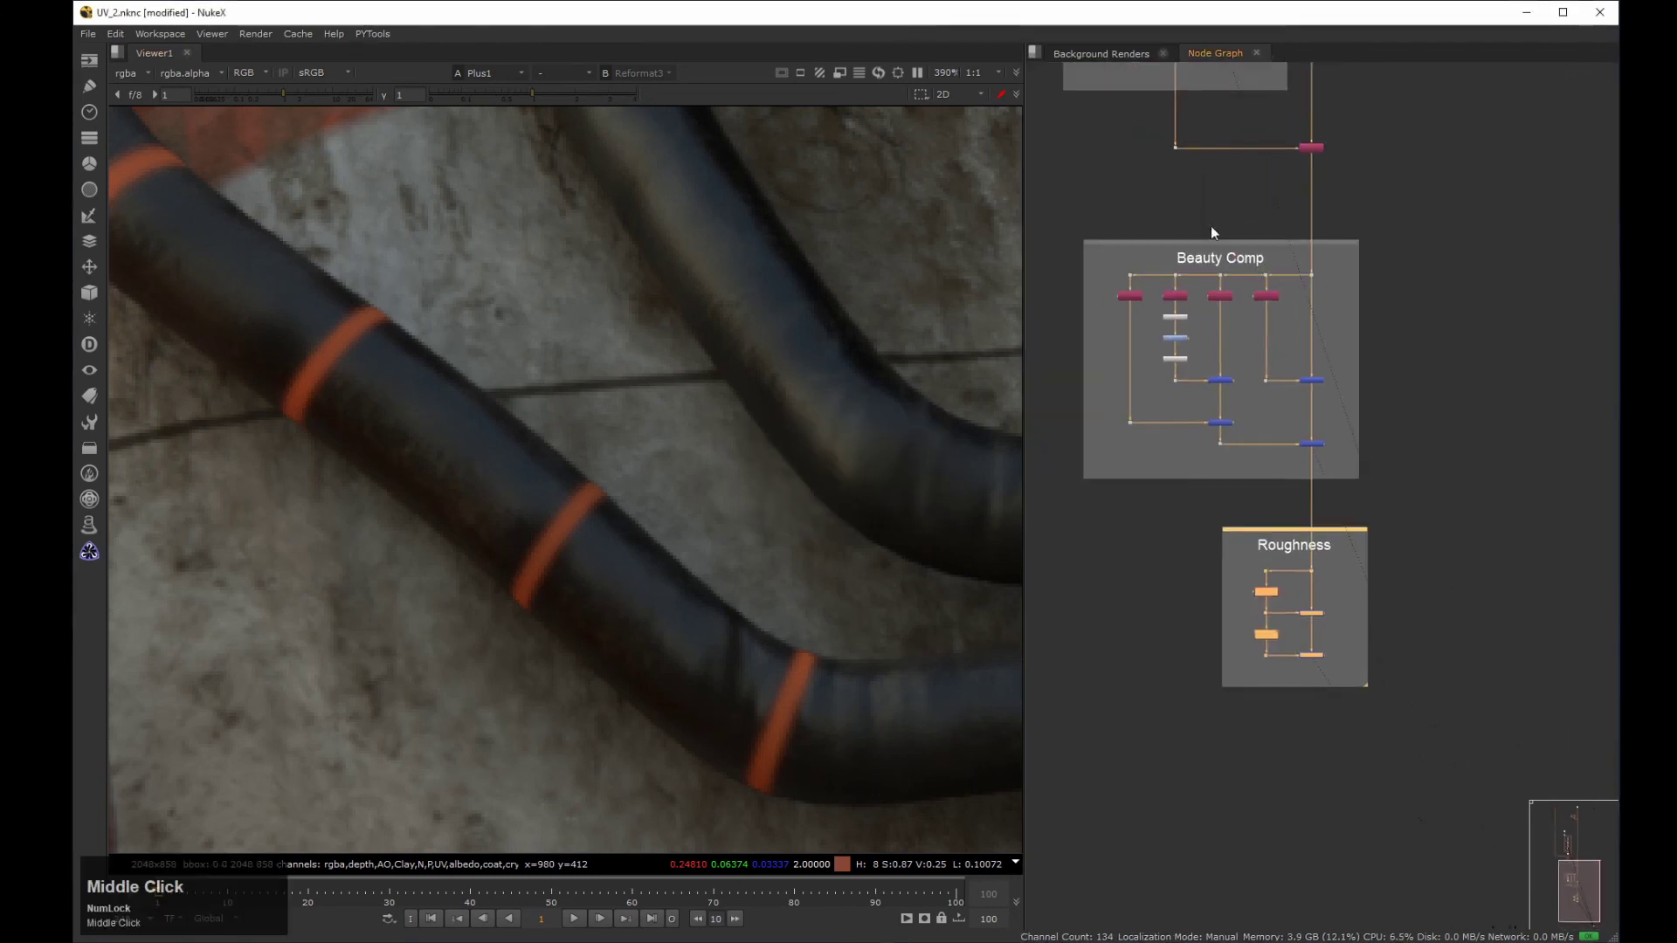
pyautogui.doubleClick(1219, 243)
pyautogui.moveTo(721, 234); pyautogui.dragTo(849, 246)
pyautogui.write('Addi')
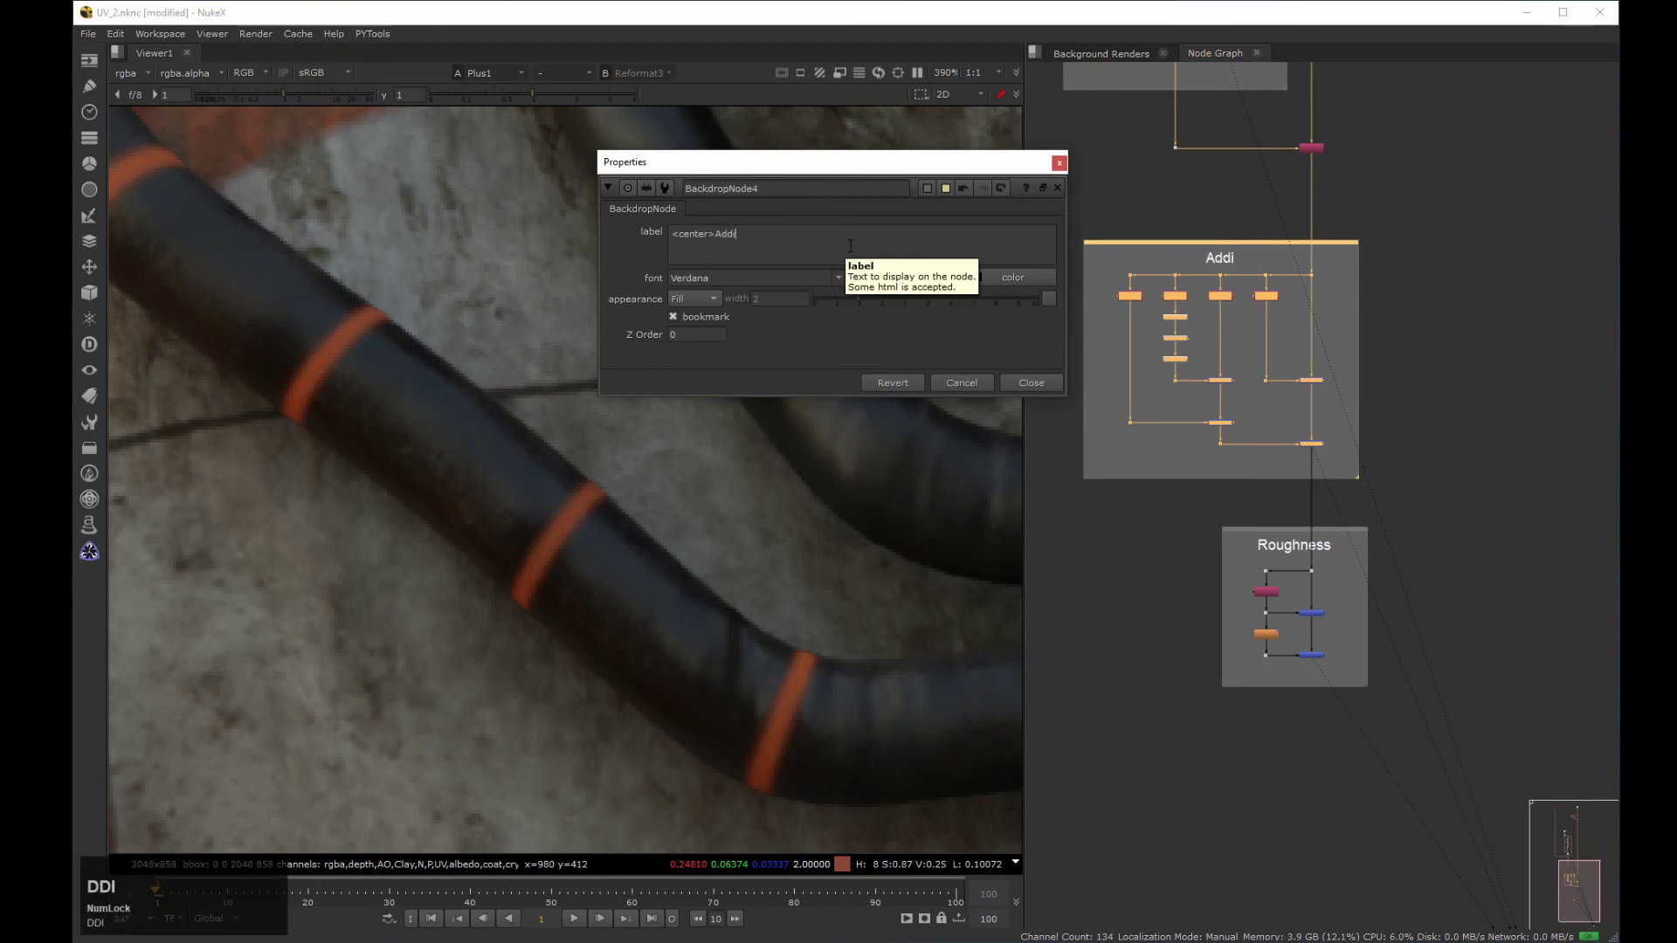
pyautogui.write('ng Stripes')
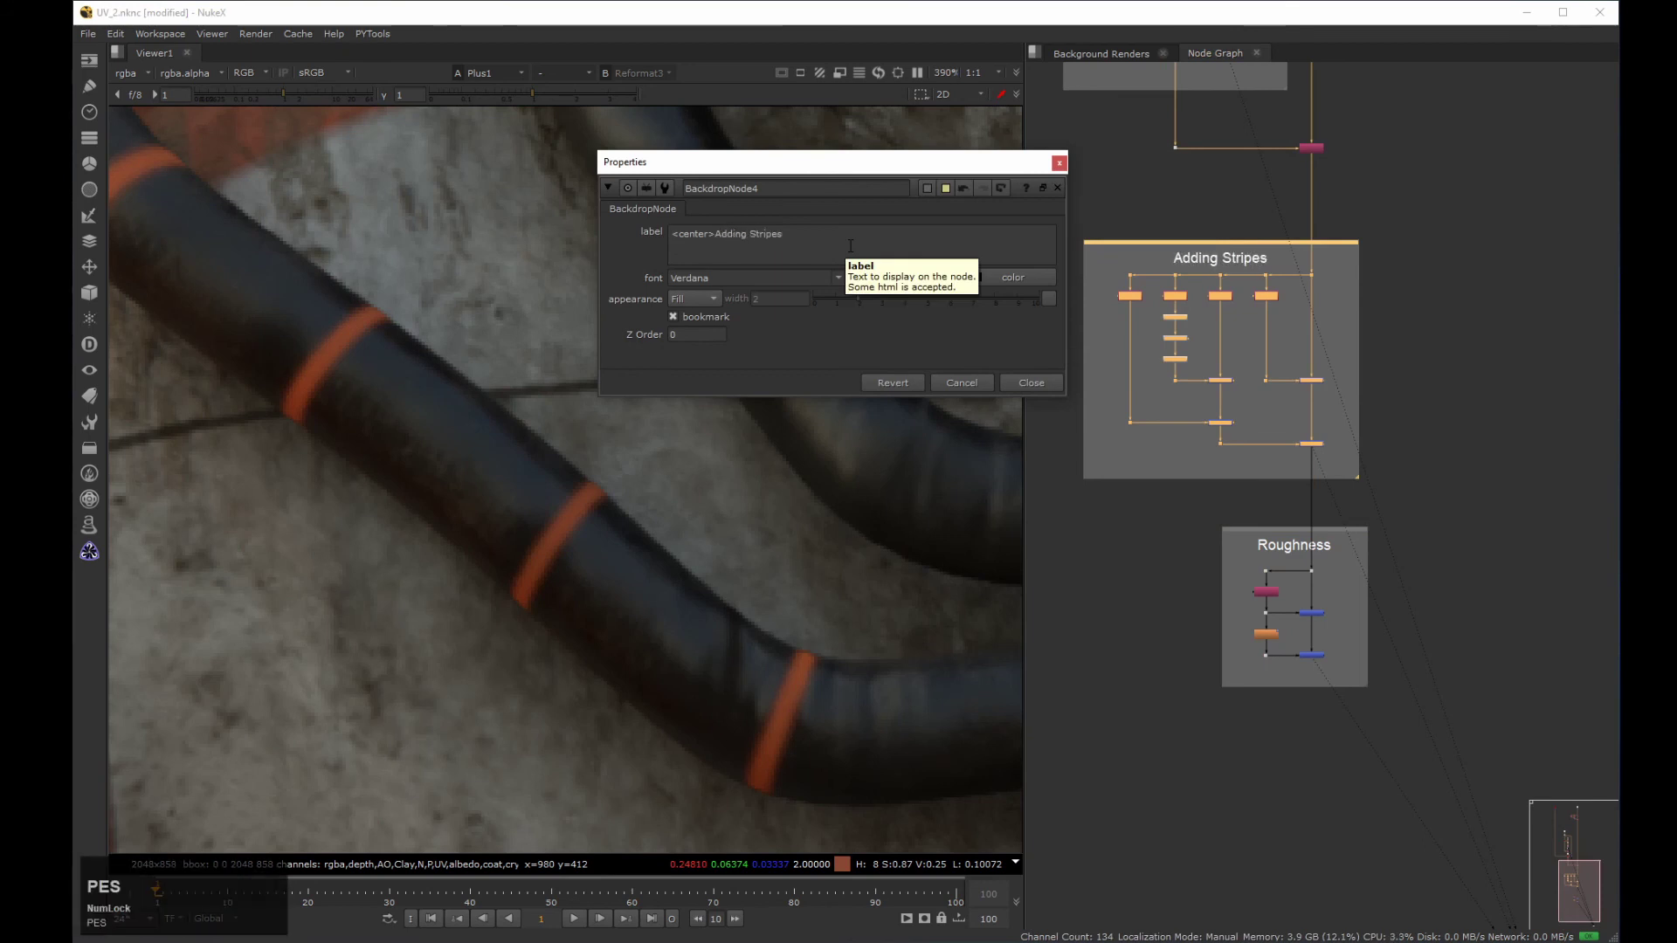
pyautogui.press('Return')
pyautogui.click(1031, 382)
pyautogui.middleClick(1143, 511)
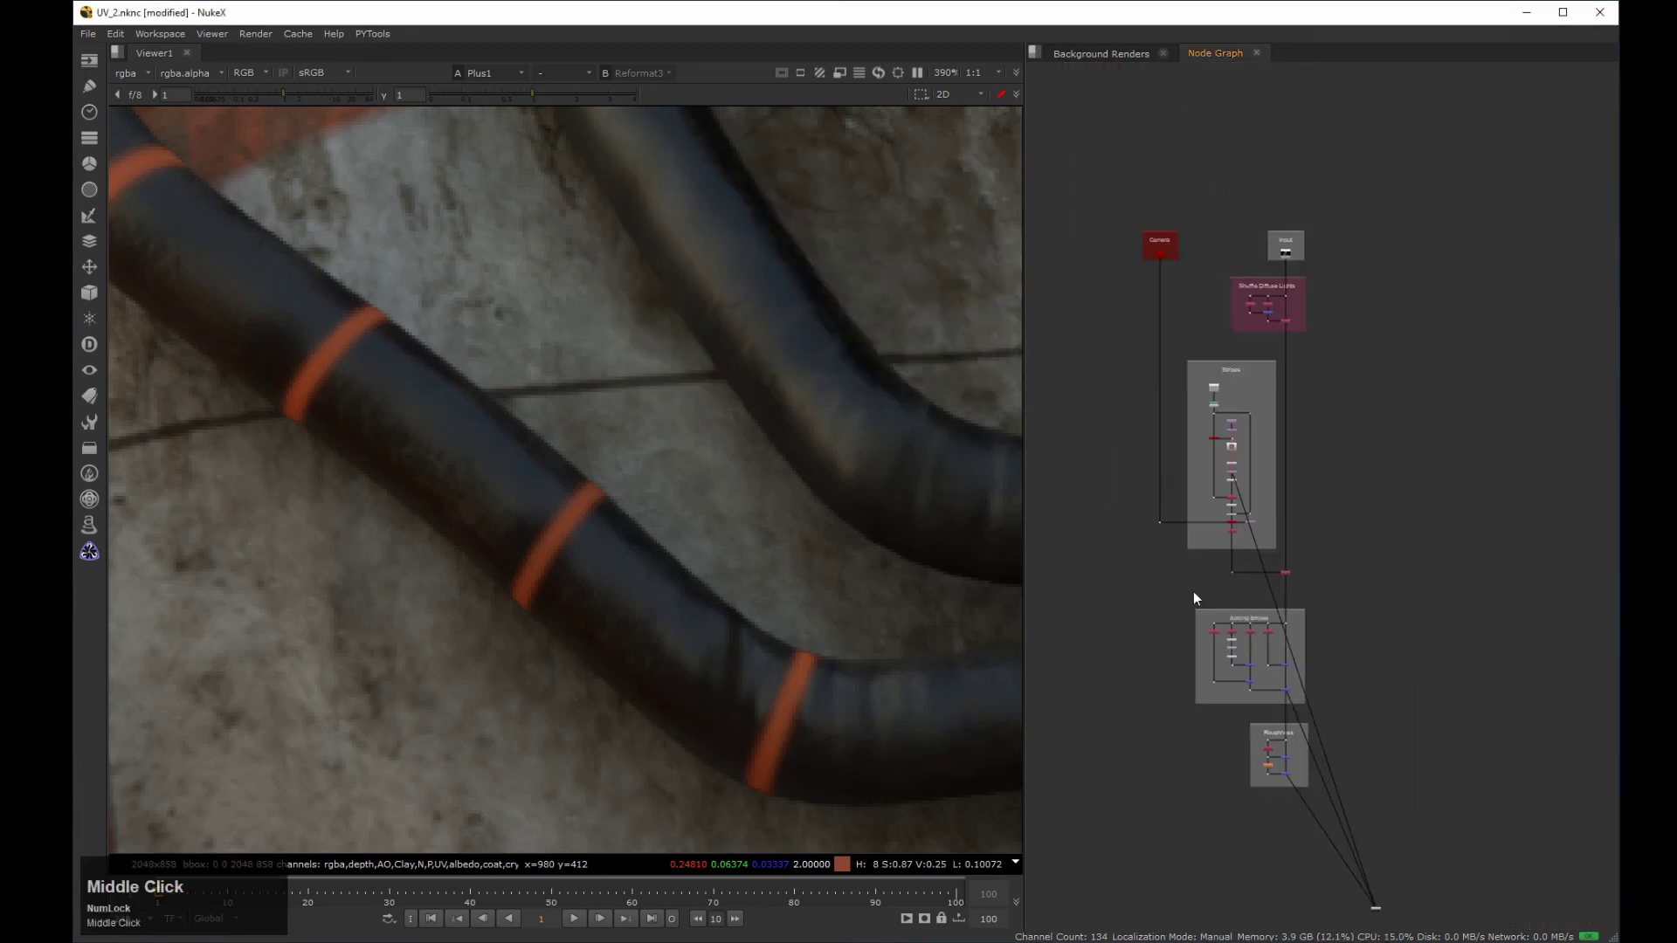
# Set the line width of the CheckerBoard in the stripes group to 10 while viewing the whole character.
pyautogui.click(614, 541)
pyautogui.press('f')
pyautogui.hotkey('ctrl', '1')
pyautogui.moveTo(552, 576); pyautogui.dragTo(660, 559, button='middle')
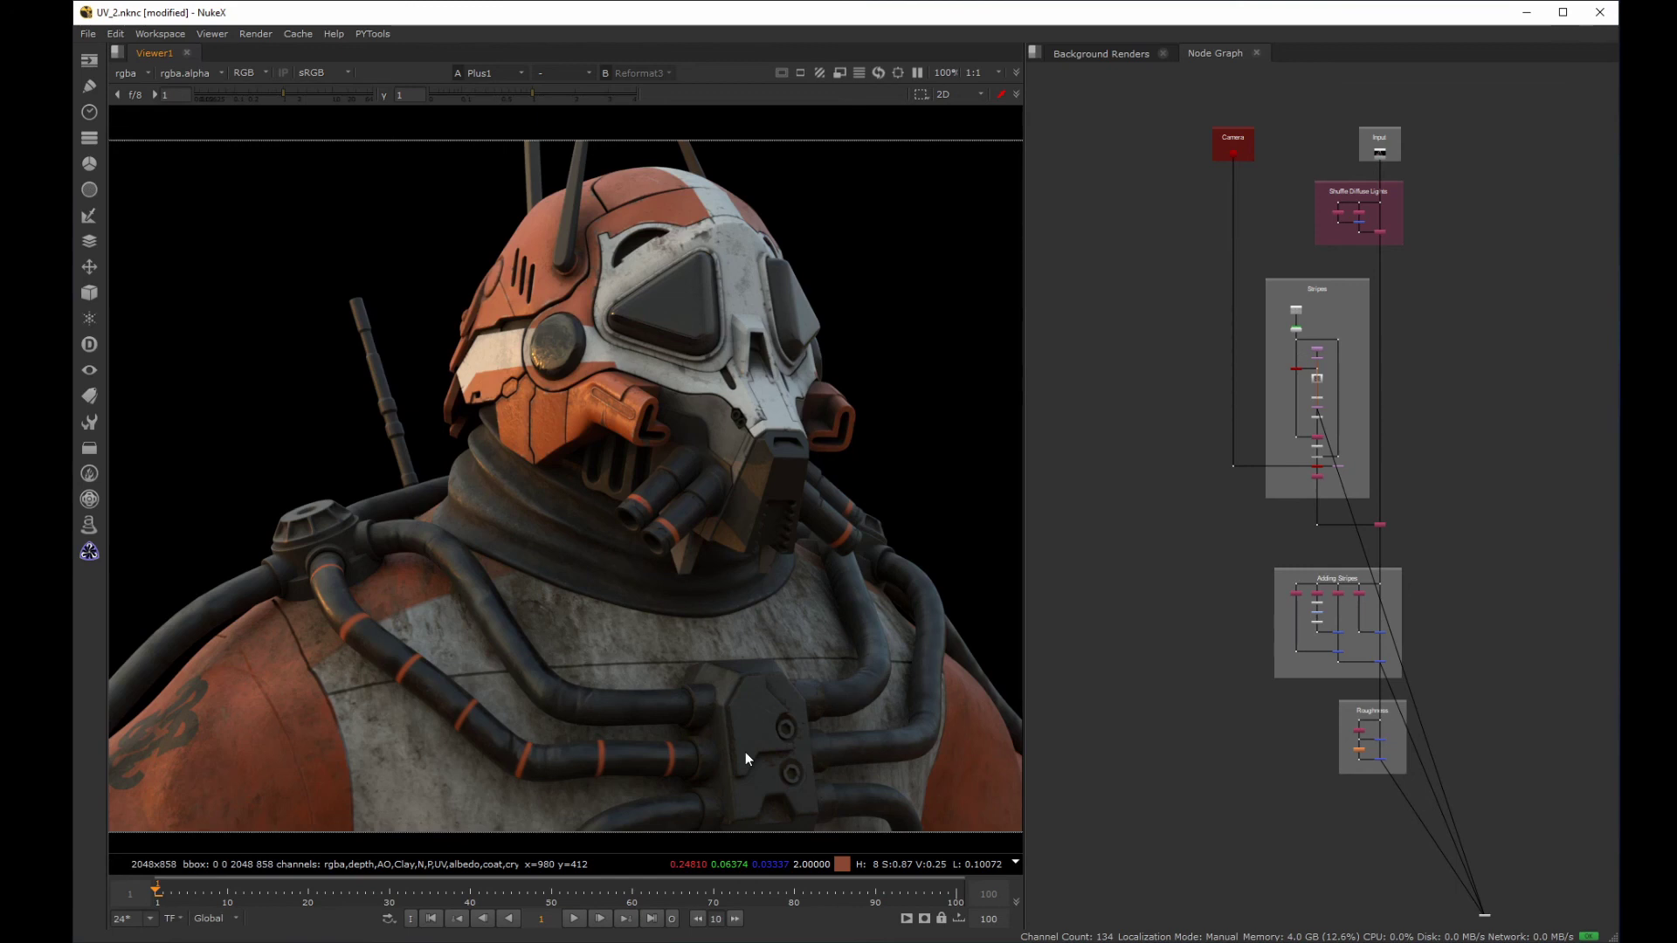
pyautogui.middleClick(1367, 403)
pyautogui.click(1296, 382)
pyautogui.doubleClick(1296, 382)
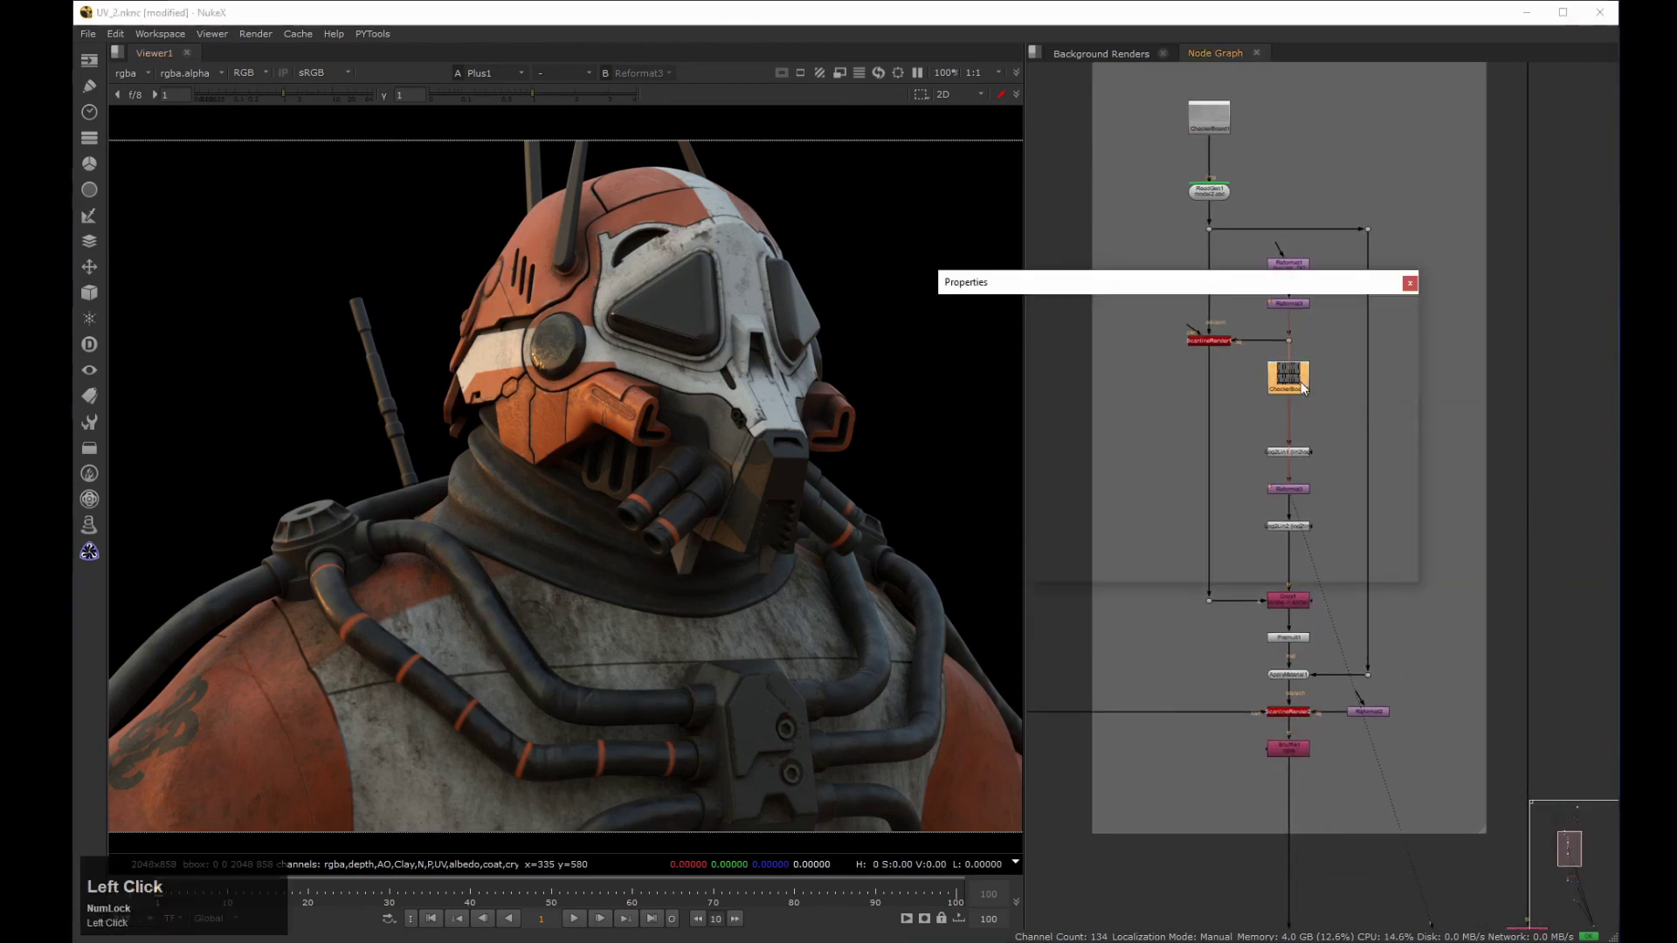
pyautogui.moveTo(1179, 284); pyautogui.dragTo(1251, 249)
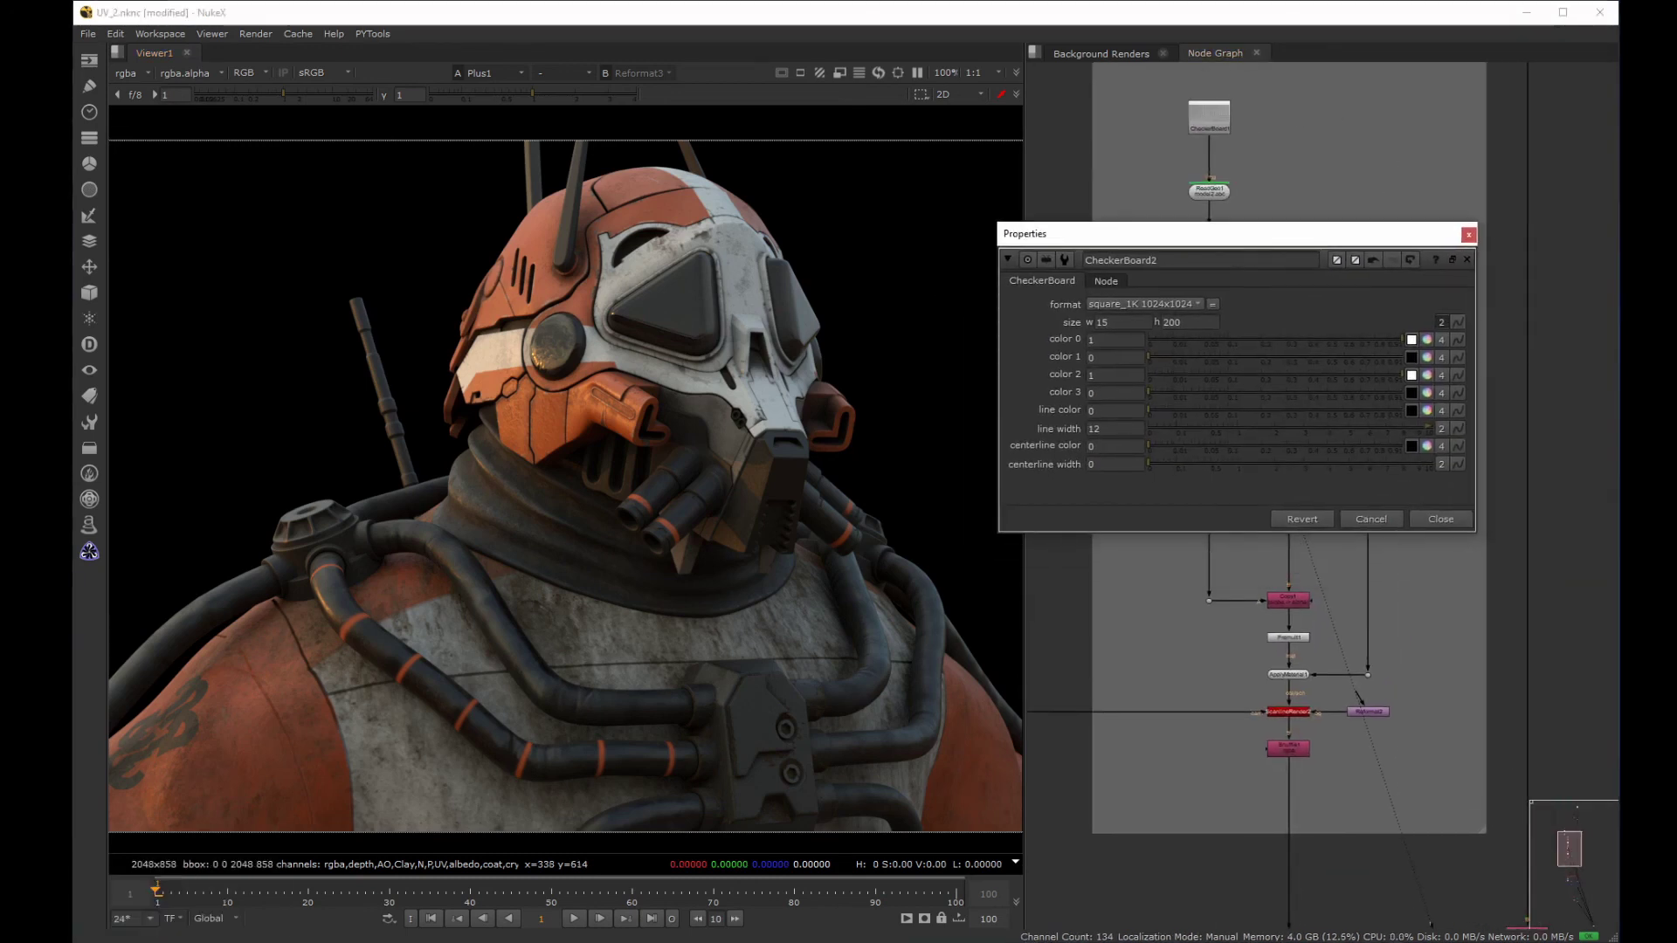
pyautogui.click(1093, 428)
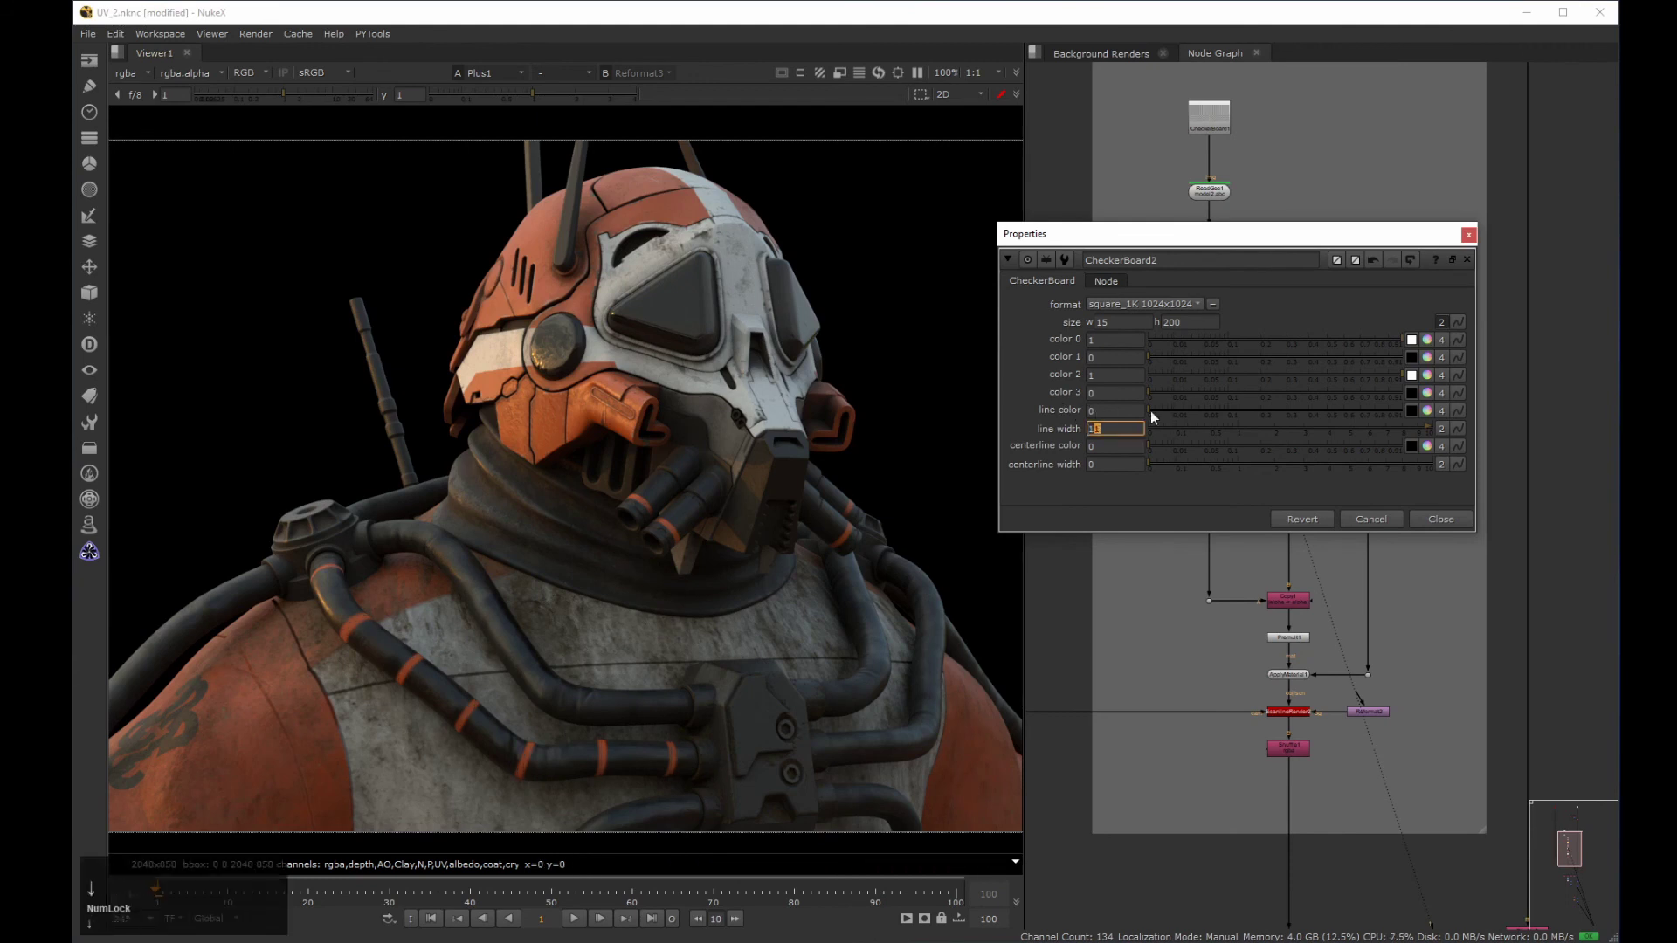
pyautogui.press('Down')
pyautogui.press('Down')
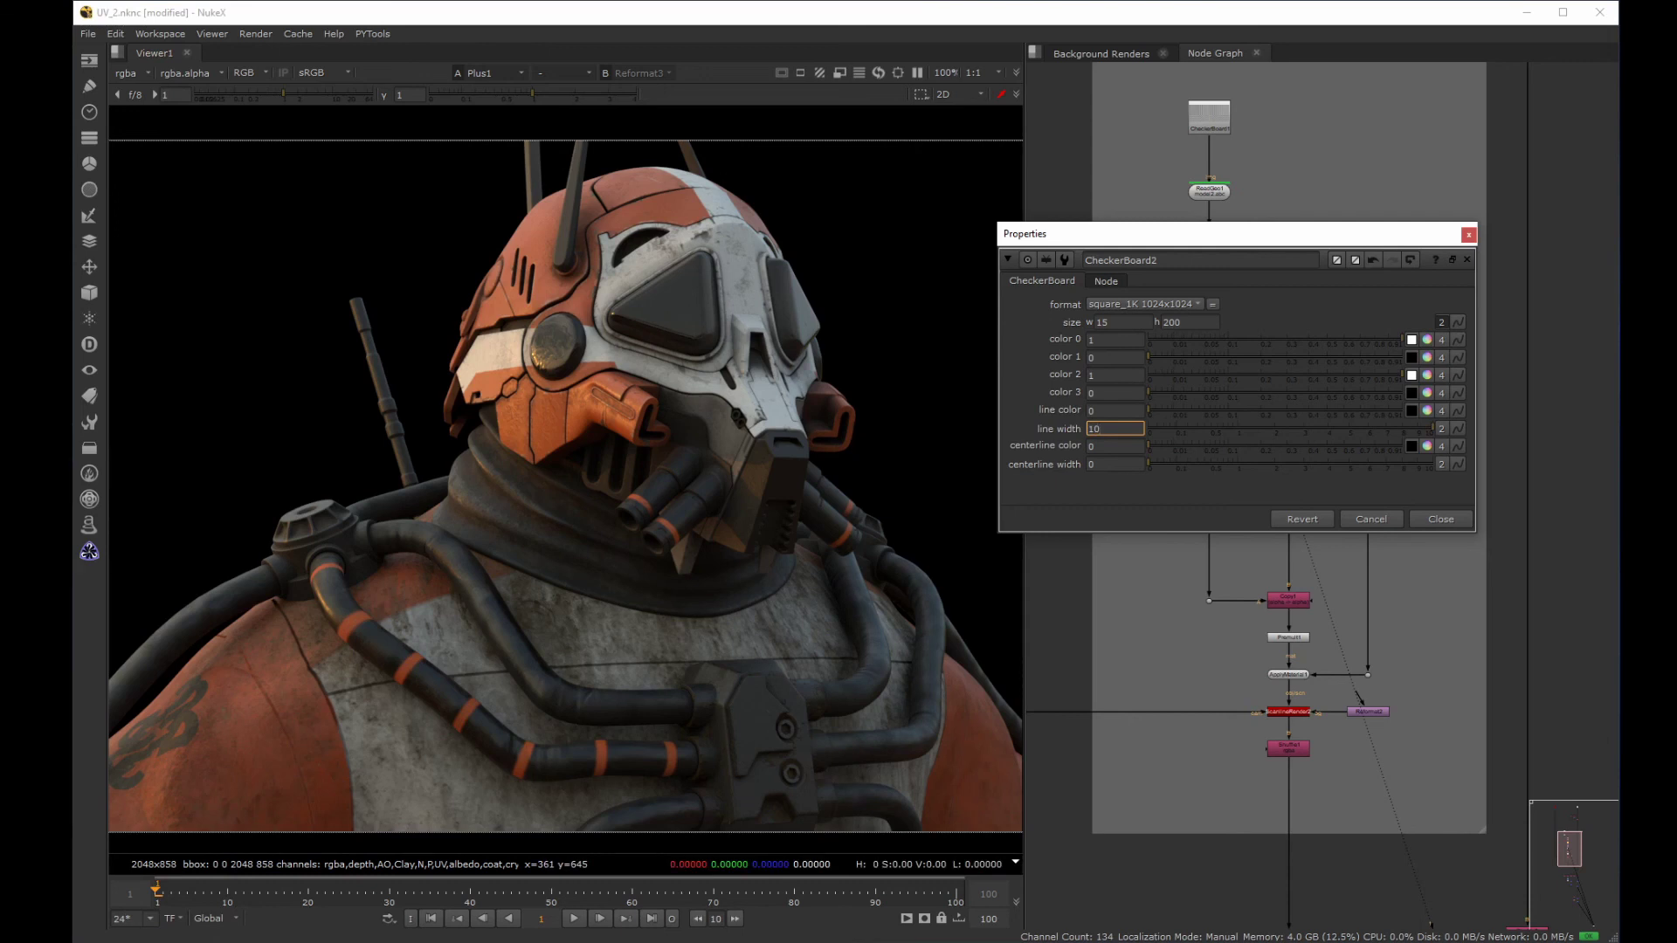
pyautogui.click(1468, 259)
# Enable the Front_Top and Front_Bottom pipes under L_Pipes in the ReadGeo scenegraph.
pyautogui.middleClick(1266, 305)
pyautogui.click(1227, 283)
pyautogui.doubleClick(1227, 283)
pyautogui.moveTo(1104, 339); pyautogui.dragTo(1131, 98)
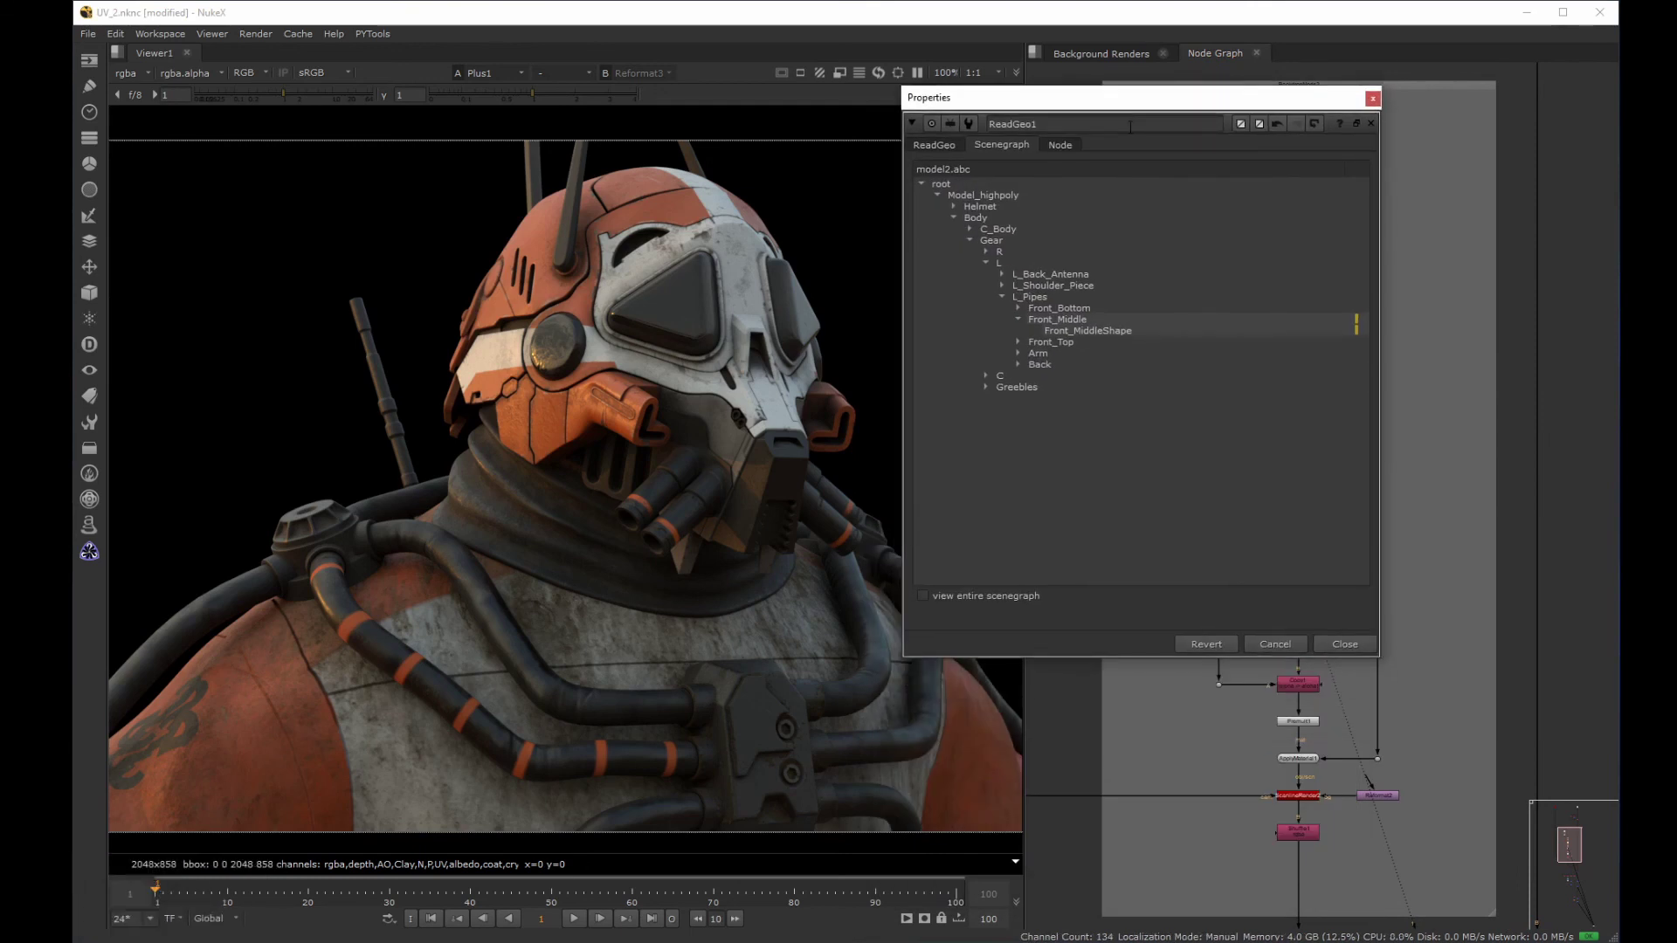
pyautogui.click(1074, 343)
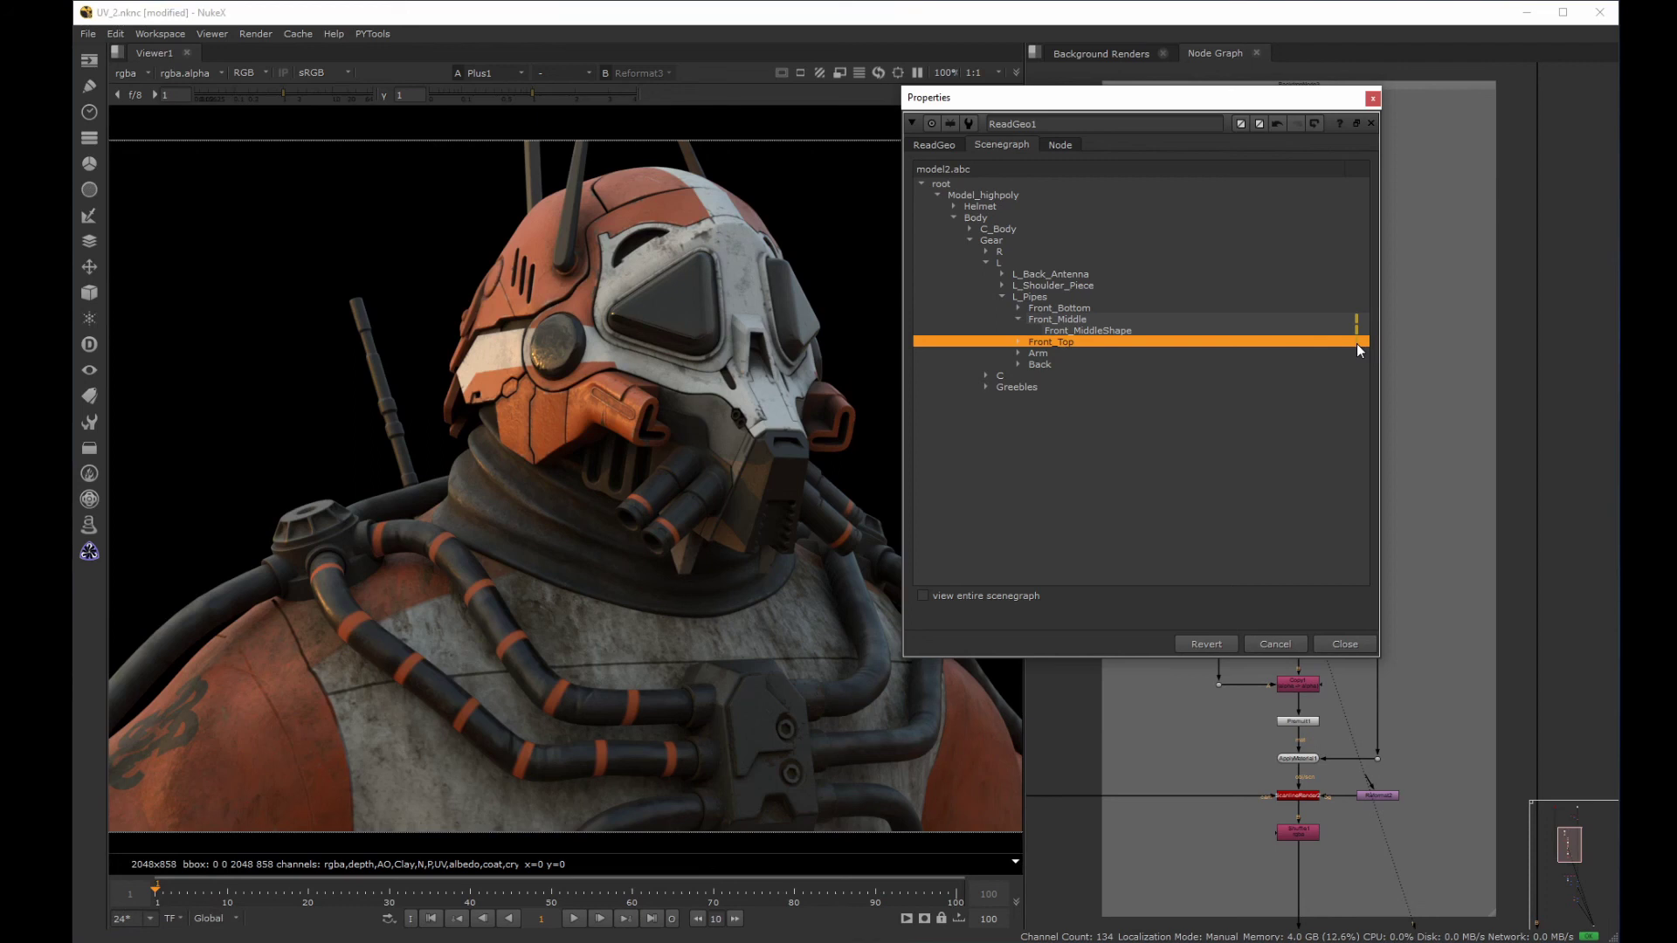
pyautogui.click(1356, 309)
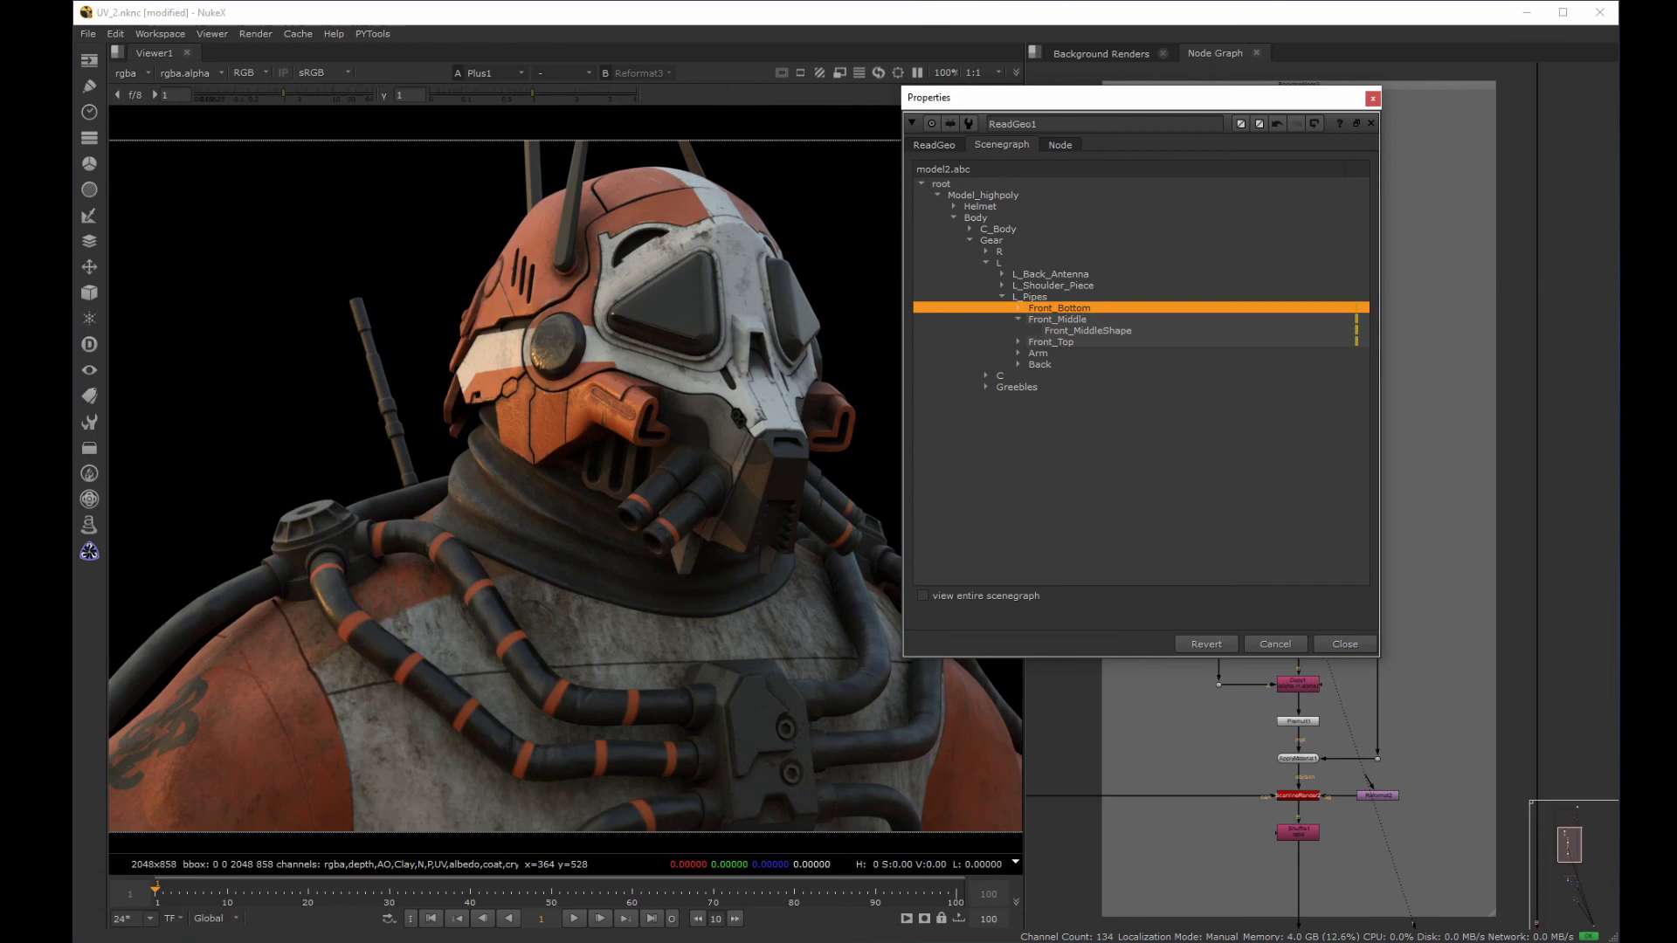
pyautogui.click(1370, 123)
# Examine in turn the UV ScanlineRender, the Log2Lin stripe pattern and the Premult output.
pyautogui.middleClick(1279, 384)
pyautogui.click(1292, 340)
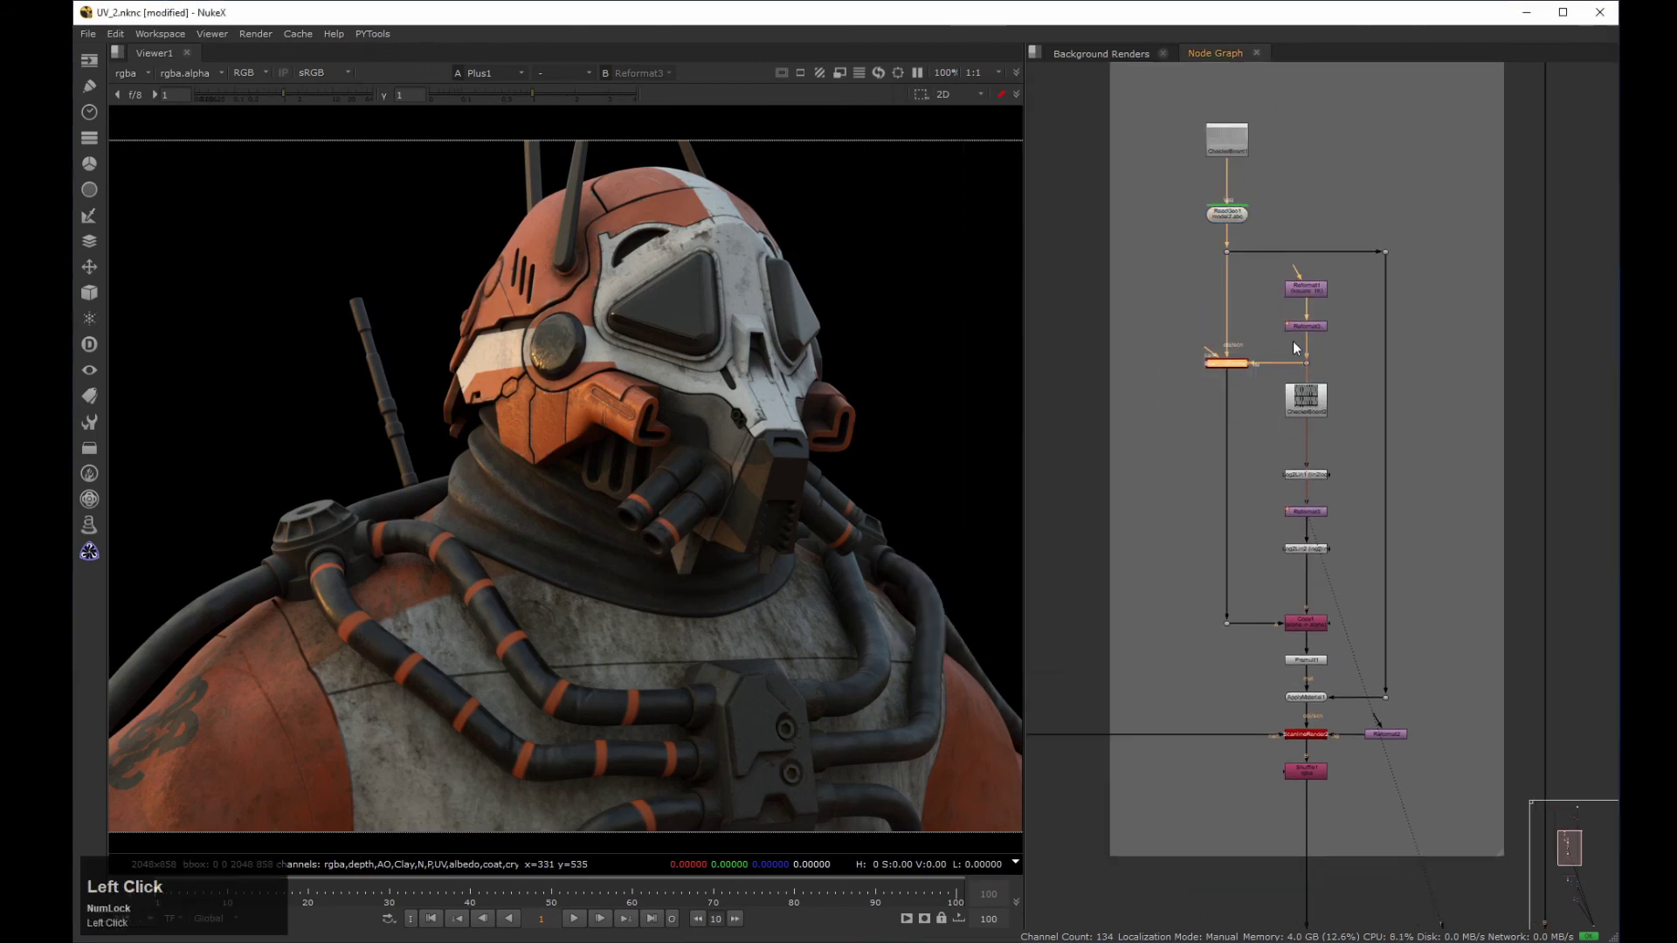
pyautogui.press('1')
pyautogui.scroll(-5, 466, 452)
pyautogui.moveTo(522, 351); pyautogui.dragTo(560, 412, button='middle')
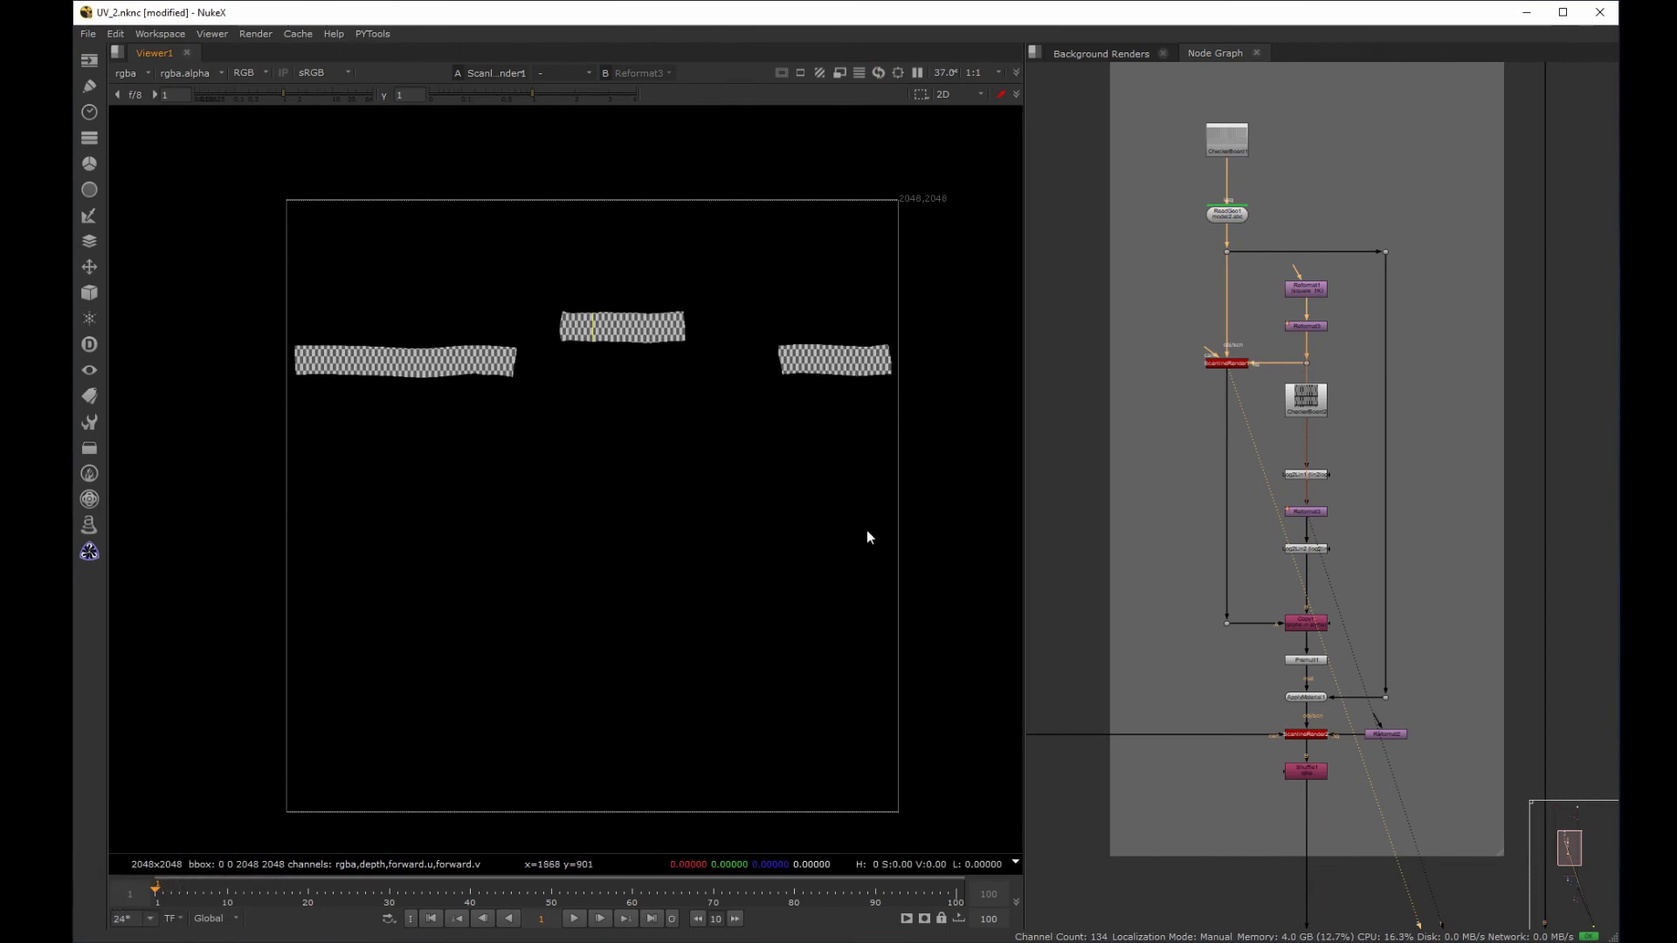
pyautogui.moveTo(1419, 517); pyautogui.dragTo(1228, 583)
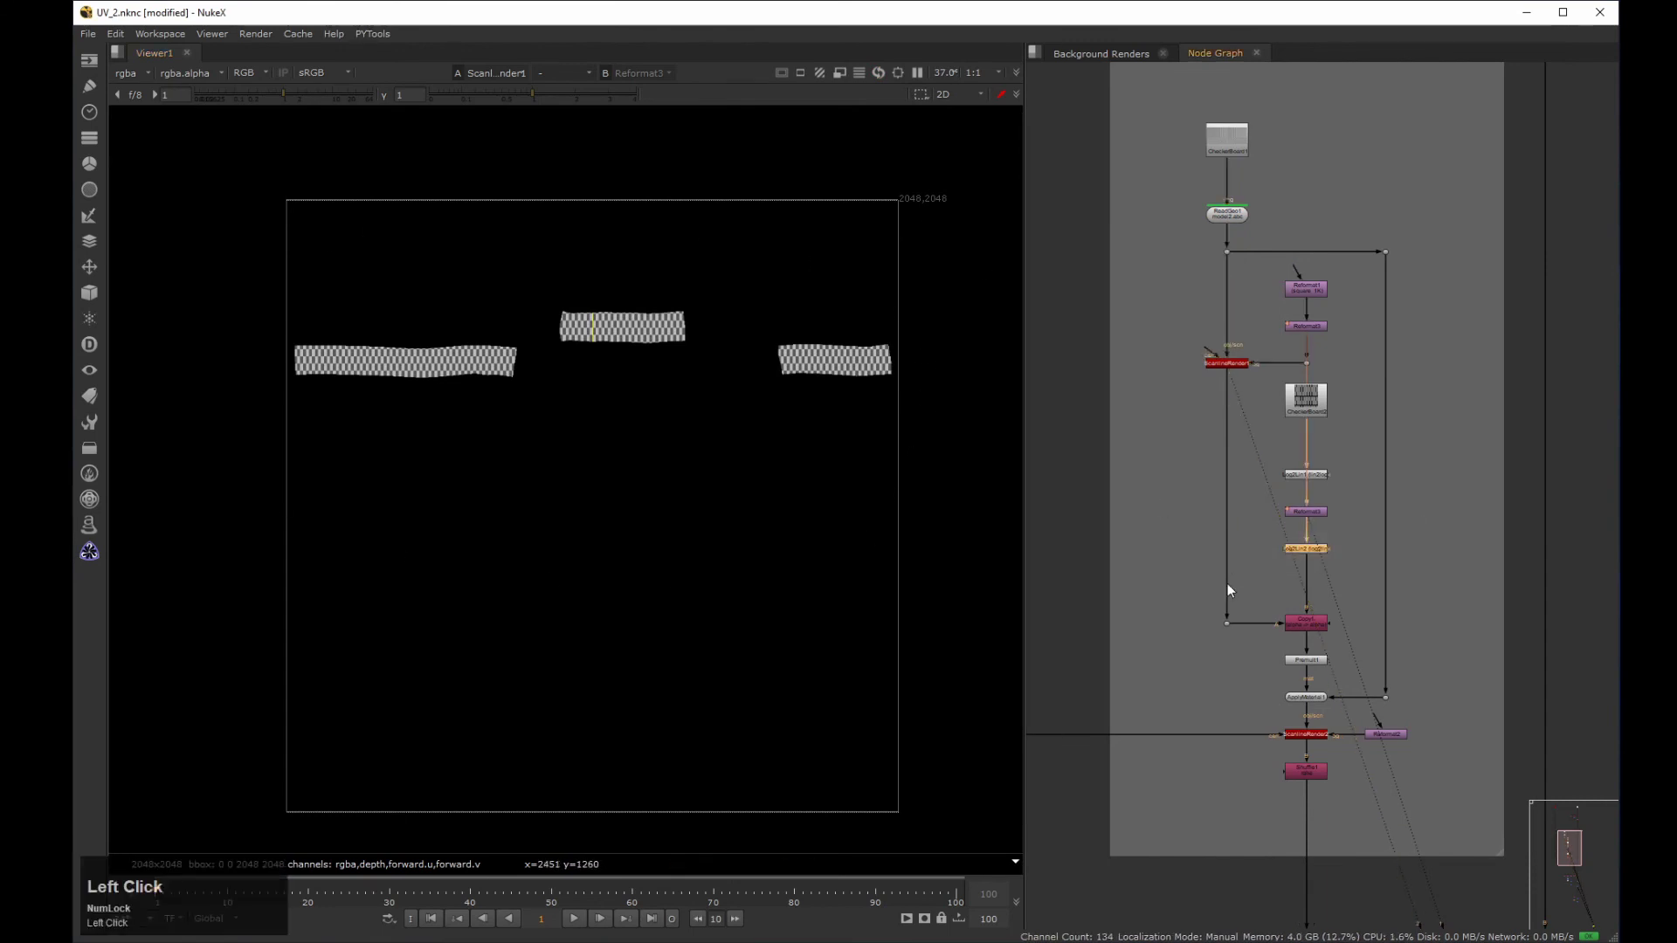
pyautogui.press('1')
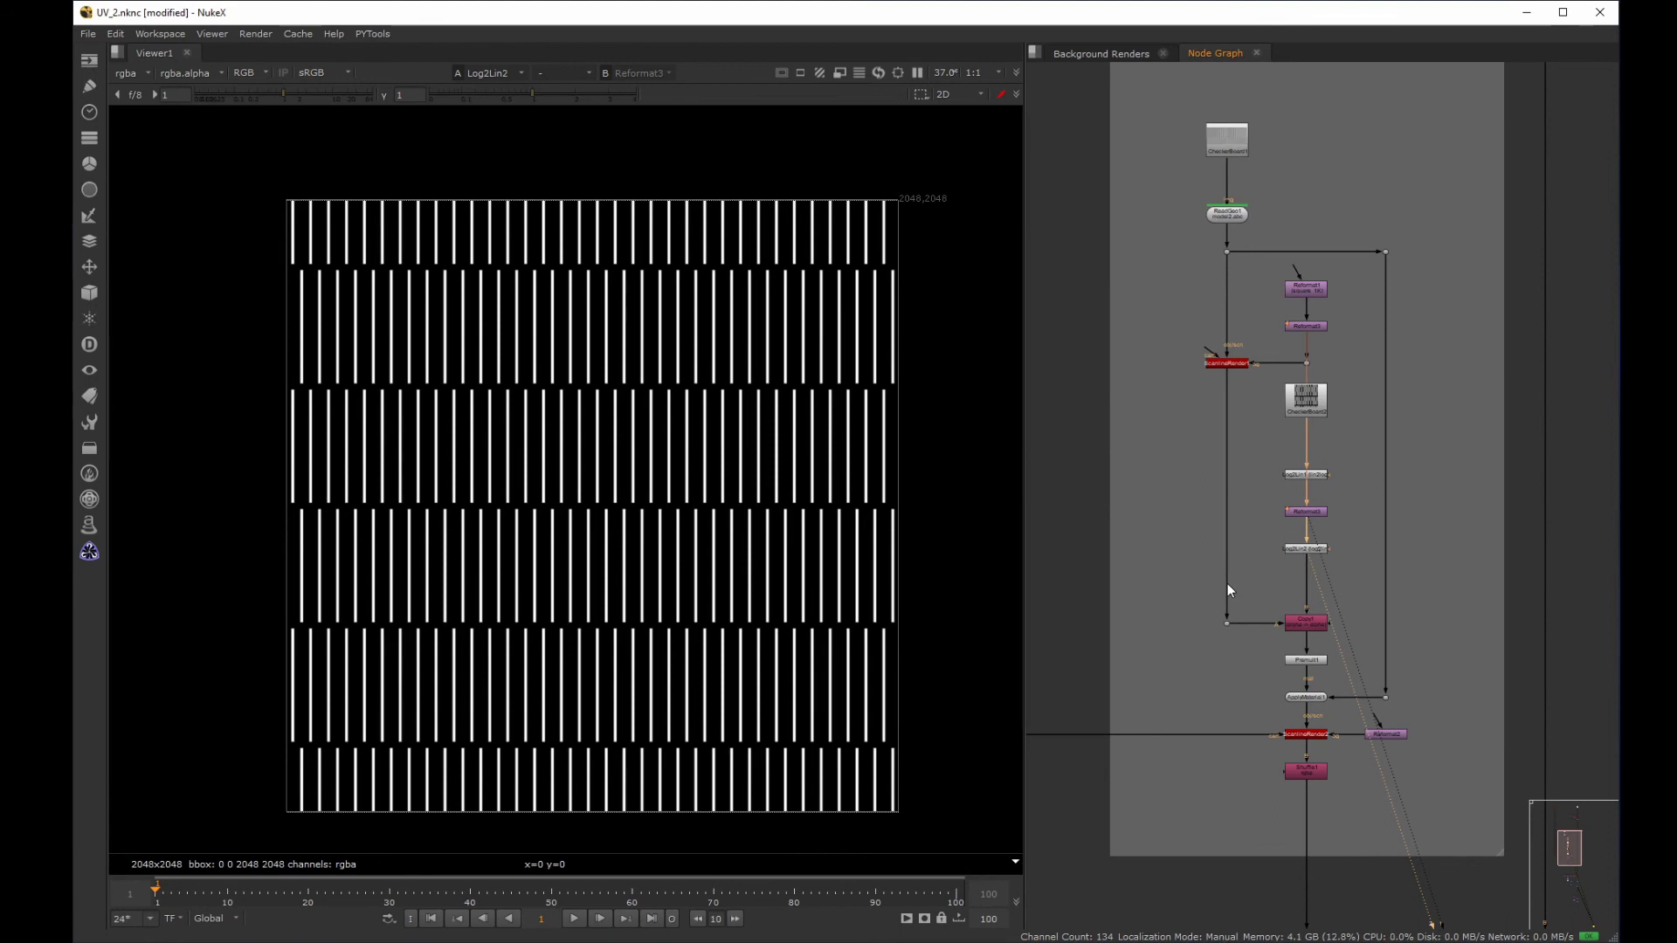
pyautogui.moveTo(1243, 680); pyautogui.dragTo(1395, 639)
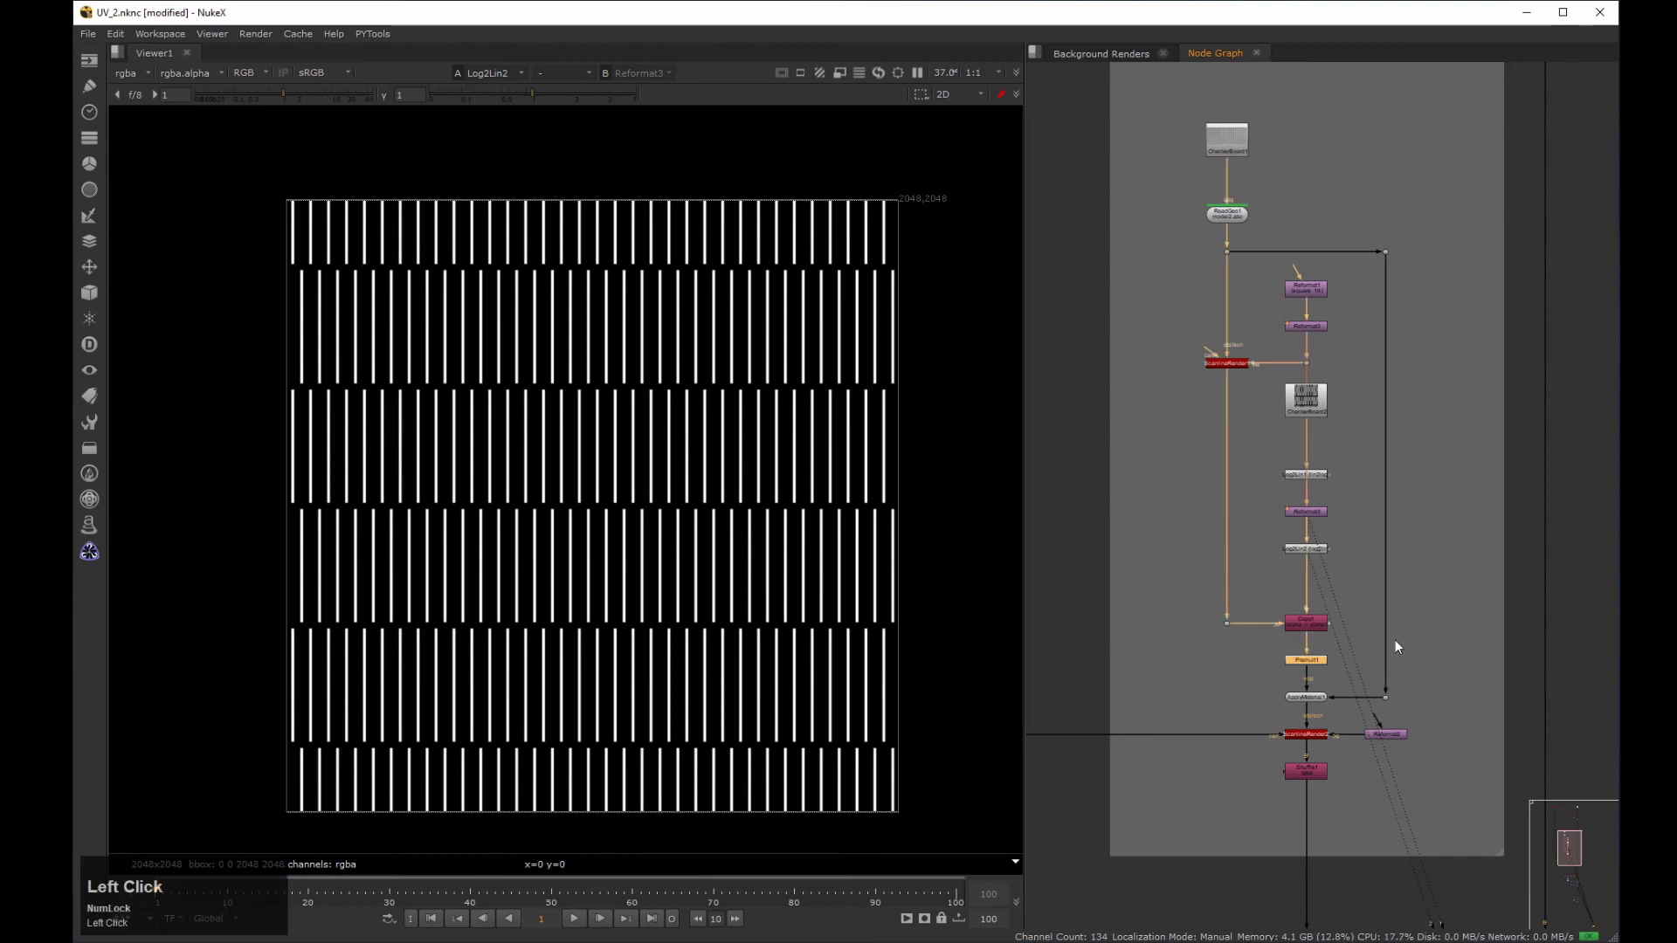
pyautogui.press('1')
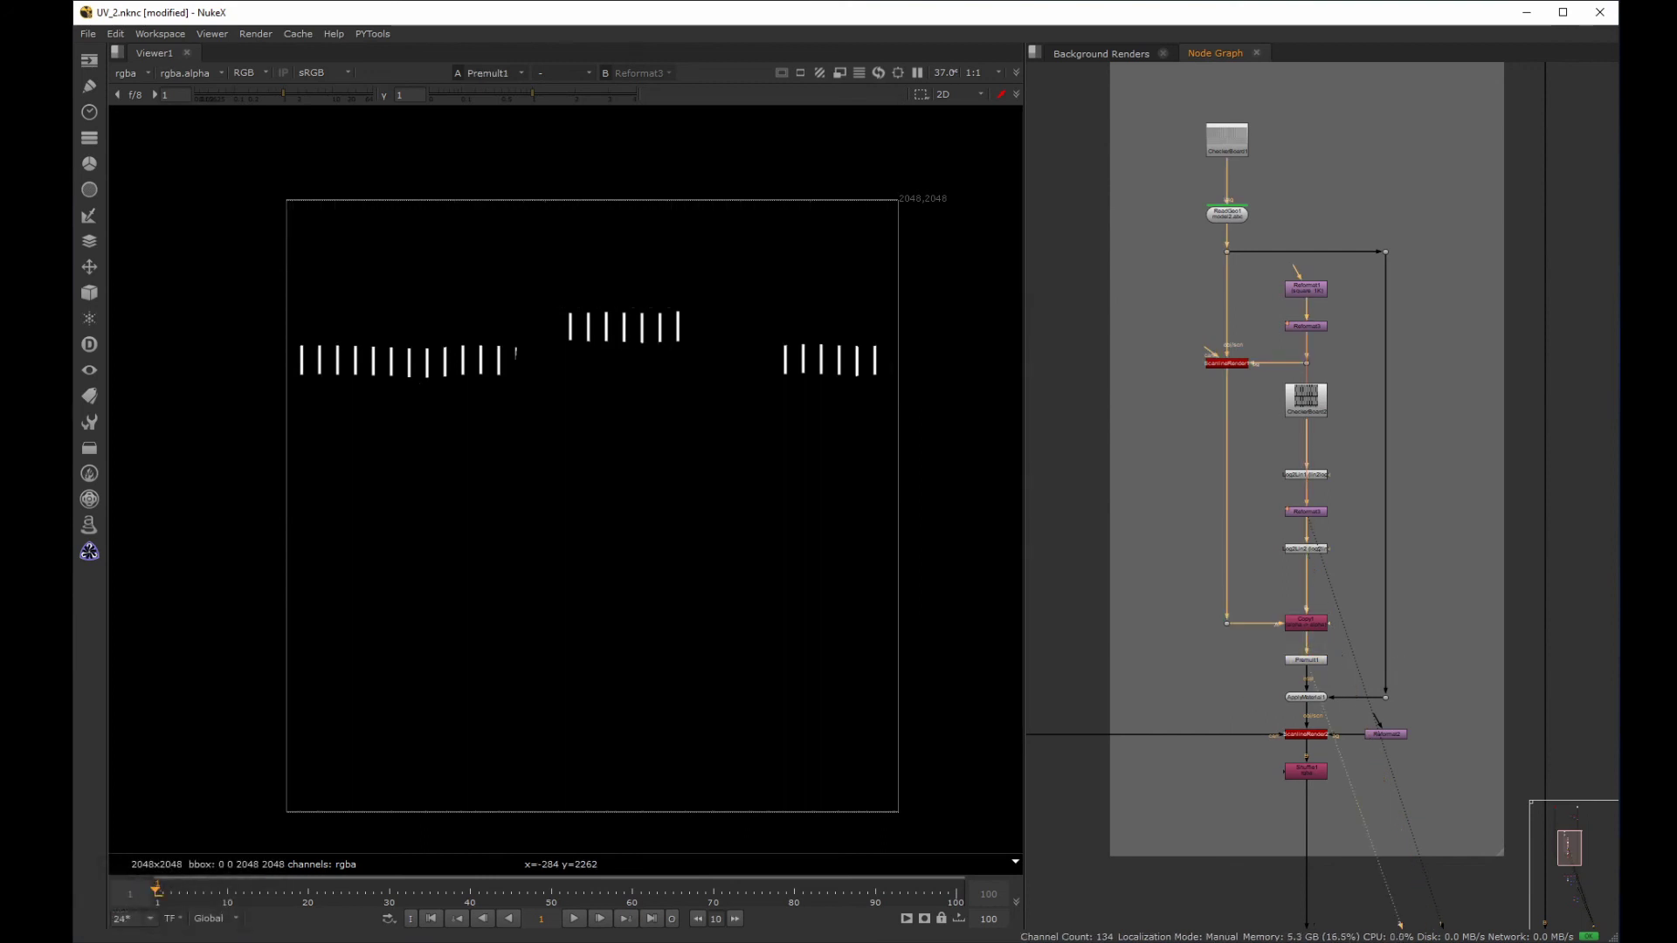
# Insert a Transform node below the stripe CheckerBoard and align it to the grid.
pyautogui.click(1306, 400)
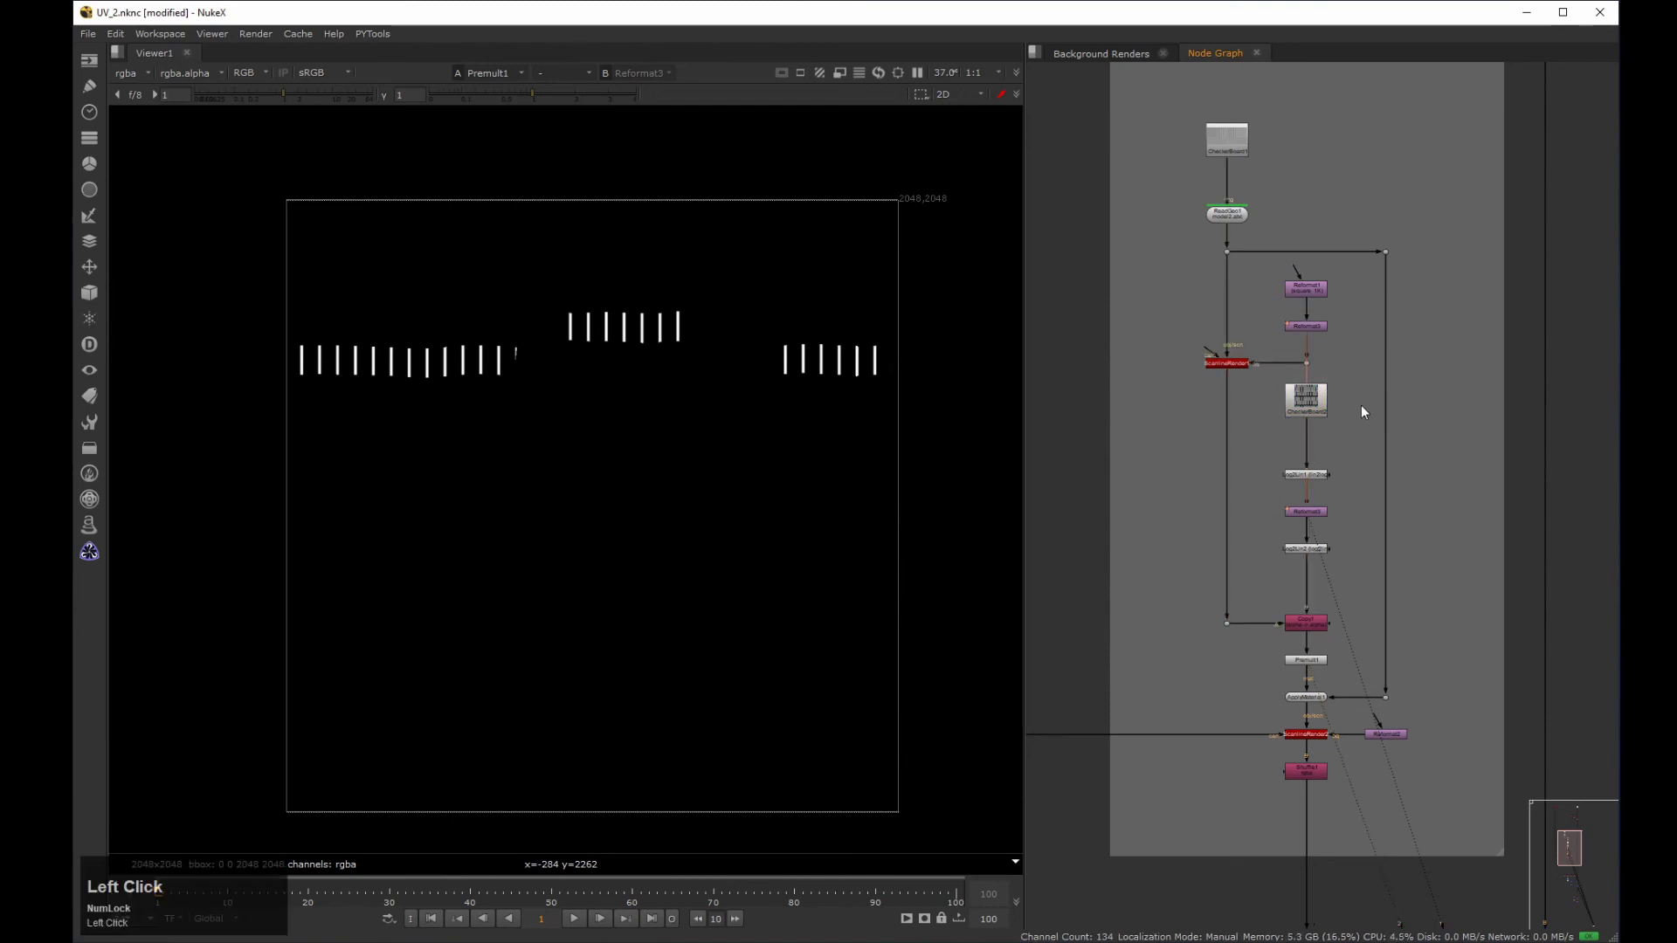
pyautogui.press('t')
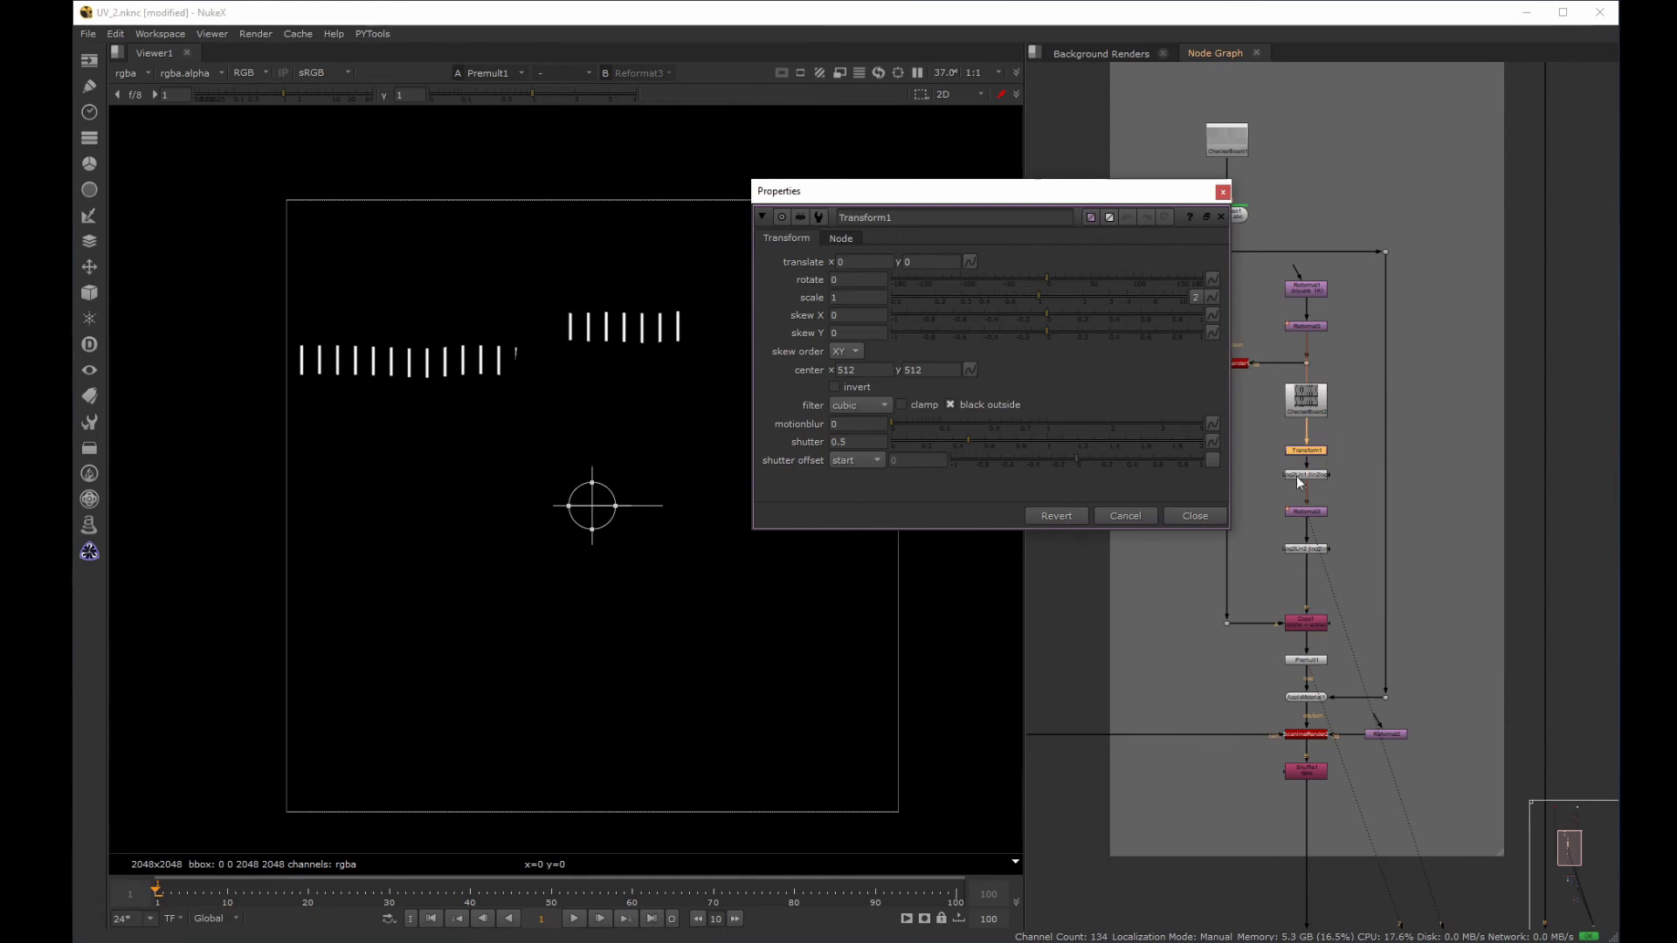
pyautogui.click(1212, 671)
pyautogui.press('\\')
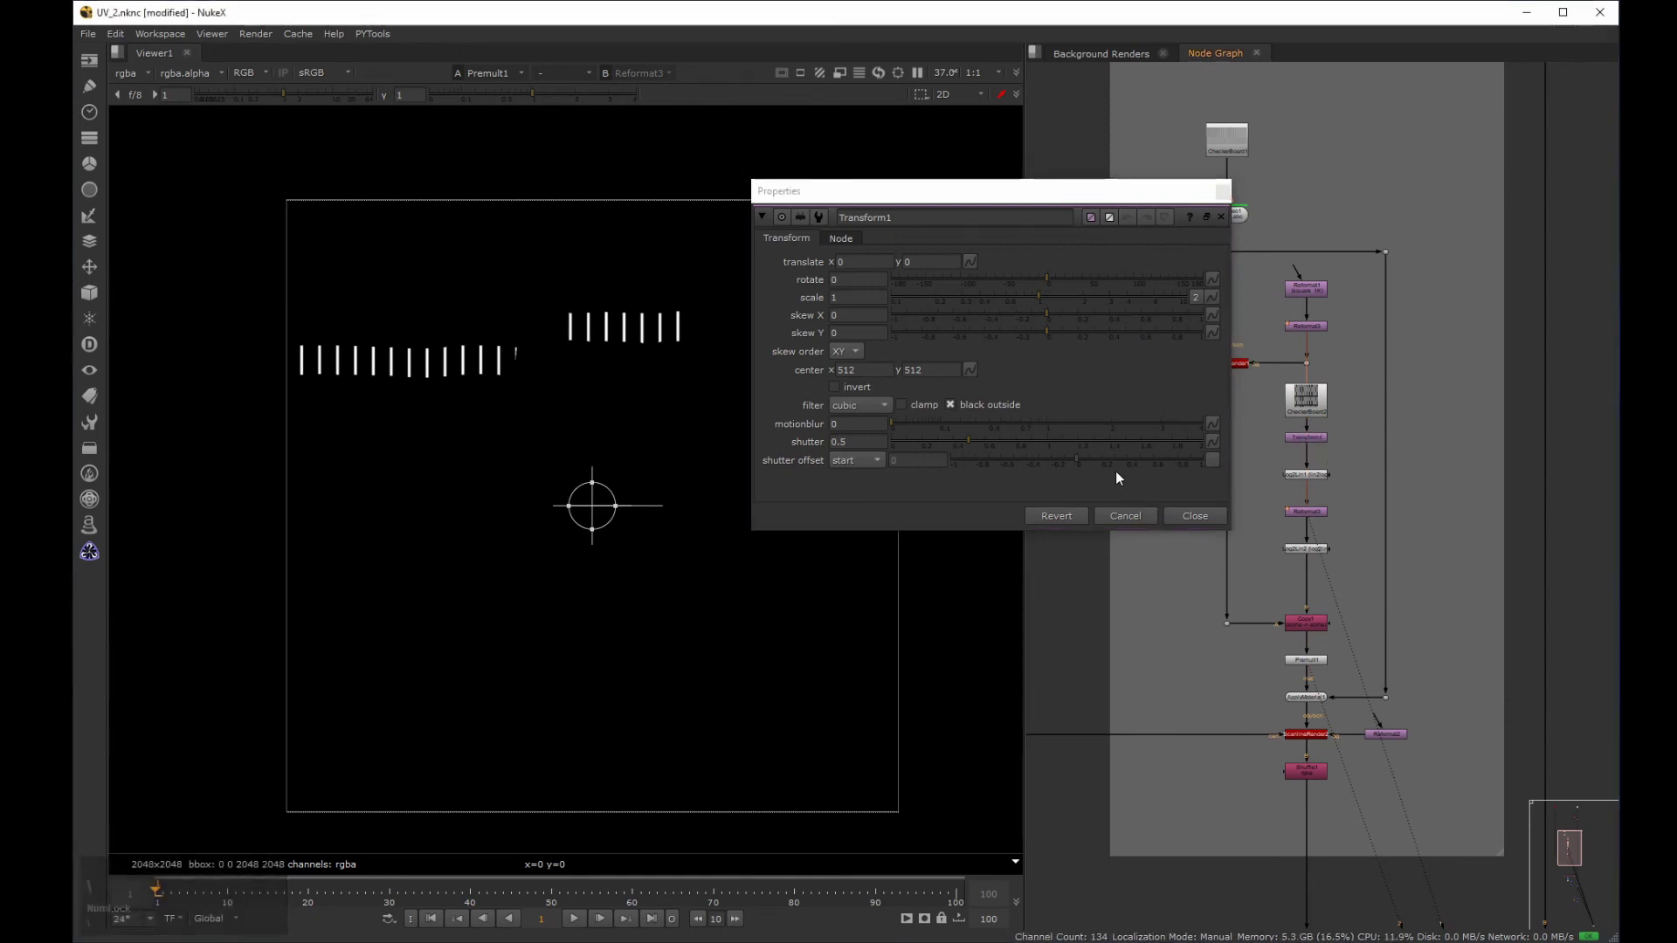
# Try shifting the stripe pattern sideways with the Transform's x translate, and reset the value to 0.
pyautogui.click(849, 262)
pyautogui.press('Up')
pyautogui.press('Up')
pyautogui.press('Up')
pyautogui.press('Up')
pyautogui.press('Up')
pyautogui.press('Up')
pyautogui.press('Up')
pyautogui.press('Up')
pyautogui.press('Up')
pyautogui.press('Up')
pyautogui.press('Up')
pyautogui.press('Up')
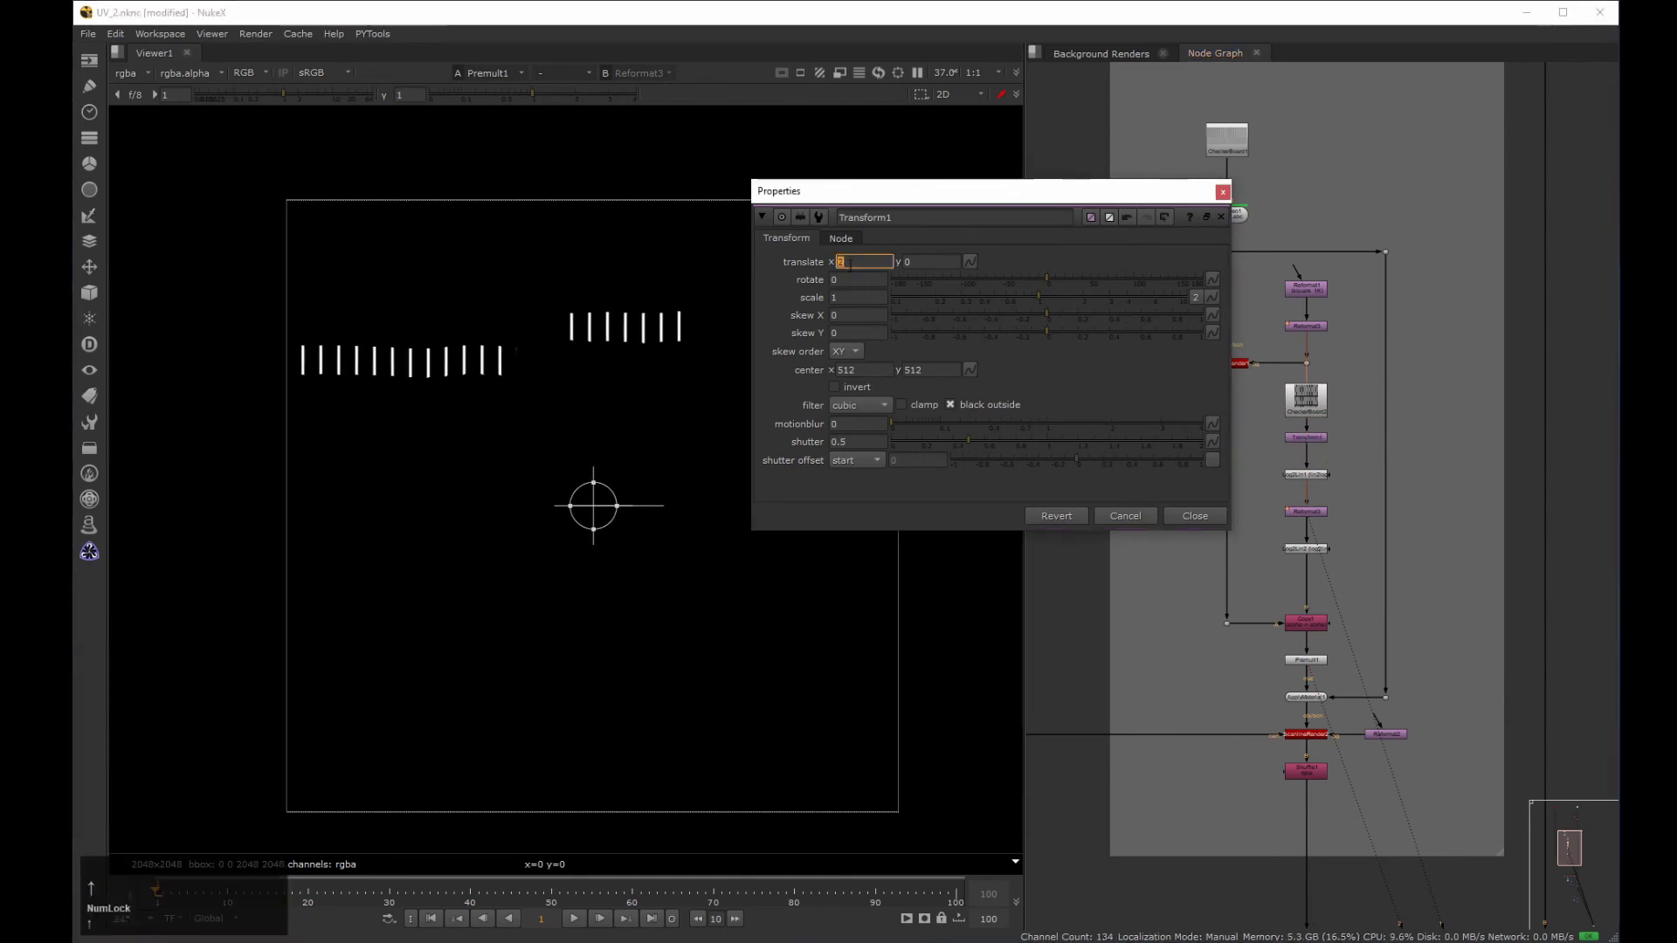
pyautogui.press('Up')
pyautogui.press('Up')
pyautogui.press('Up')
pyautogui.press('Up')
pyautogui.press('Up')
pyautogui.press('Up')
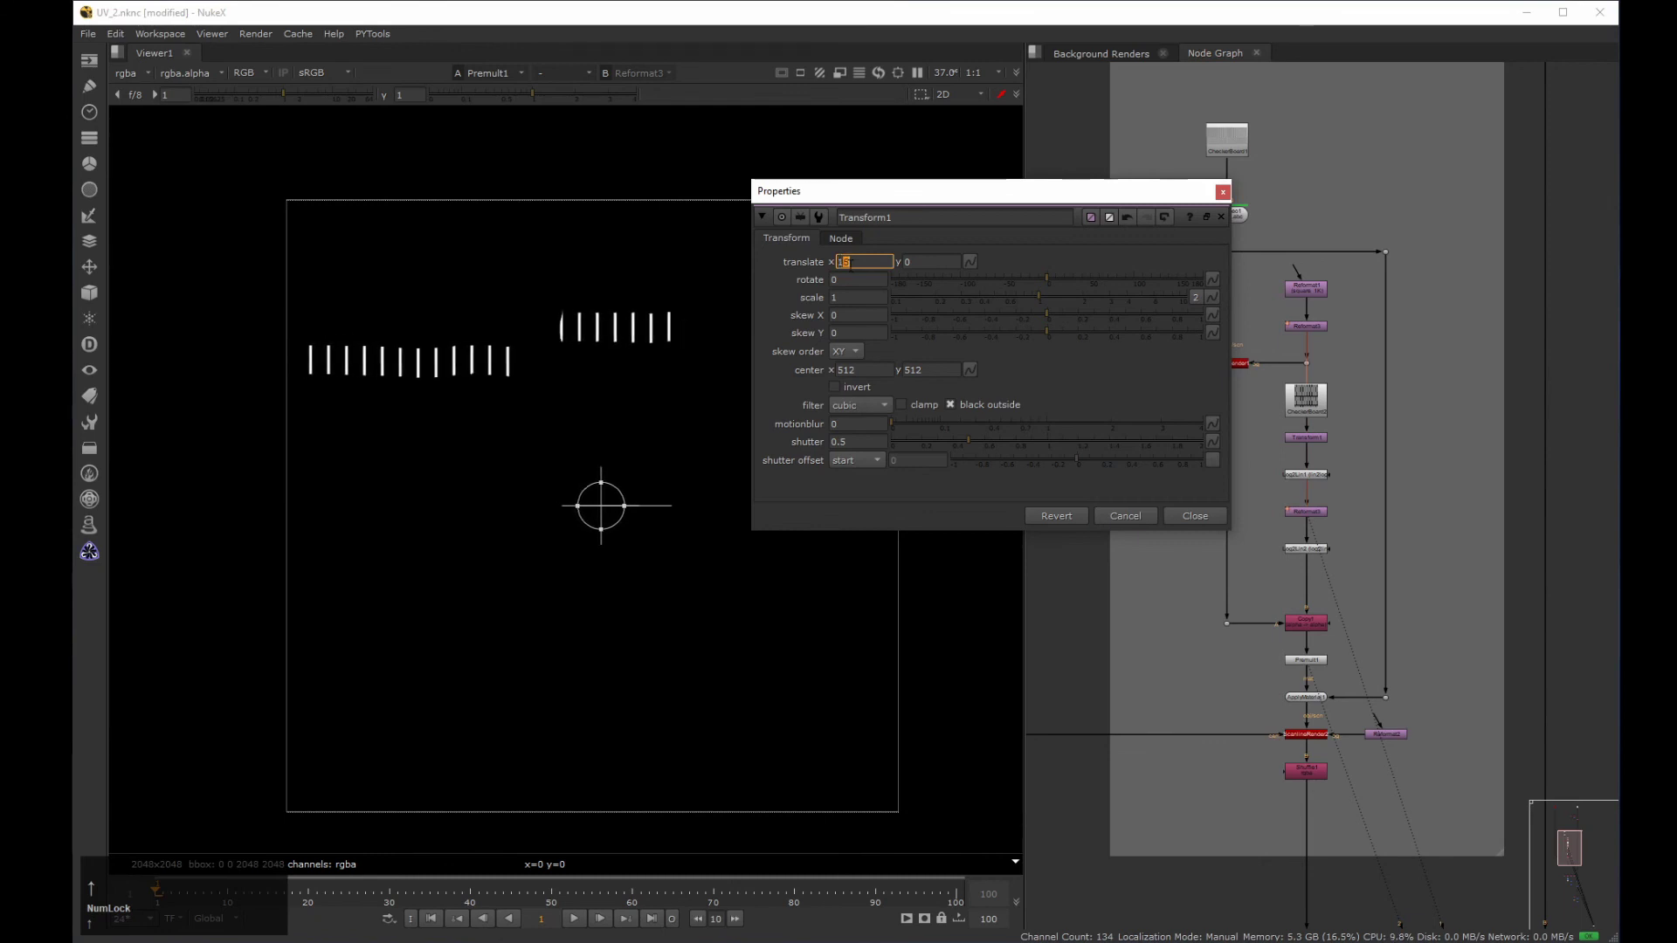
pyautogui.press('Down')
pyautogui.press('Down')
pyautogui.press('Down')
pyautogui.press('Down')
pyautogui.press('Down')
pyautogui.moveTo(850, 265); pyautogui.dragTo(804, 265)
pyautogui.write('0')
pyautogui.press('Return')
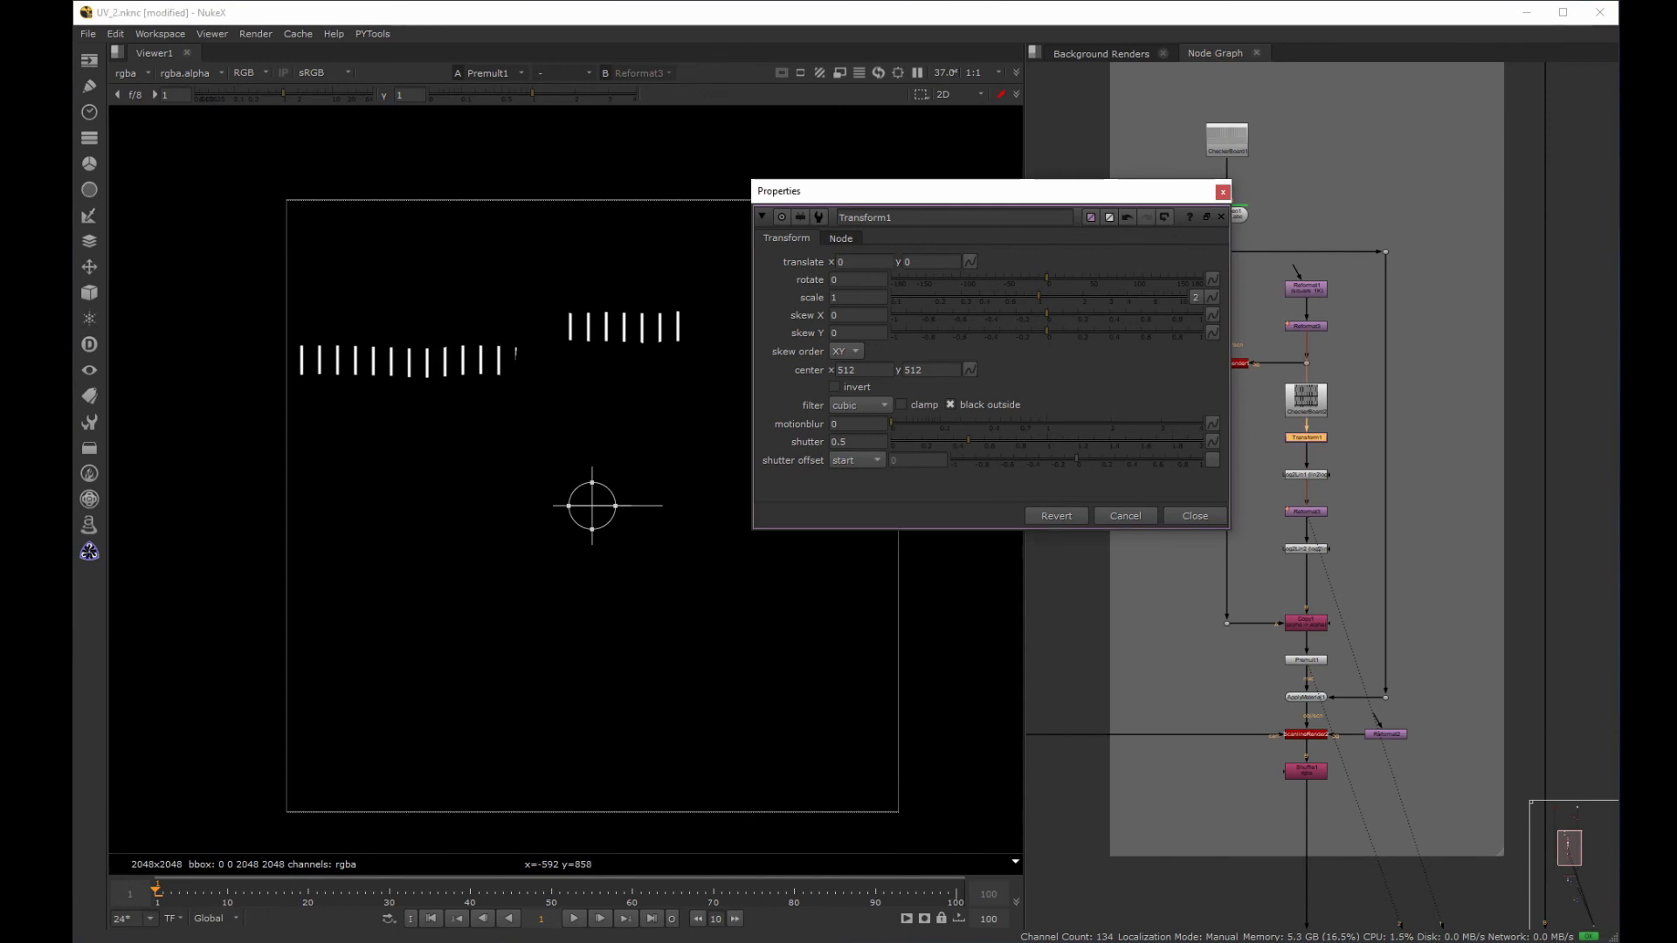
# View the final plus Merge in the Roughness group with the character framed, keeping the Transform's properties open.
pyautogui.moveTo(993, 191); pyautogui.dragTo(1219, 69)
pyautogui.scroll(-4, 1061, 580)
pyautogui.moveTo(1065, 580); pyautogui.dragTo(1058, 384, button='middle')
pyautogui.moveTo(1175, 816); pyautogui.dragTo(1127, 537, button='middle')
pyautogui.scroll(1, 1261, 645)
pyautogui.scroll(2, 1240, 645)
pyautogui.click(1175, 637)
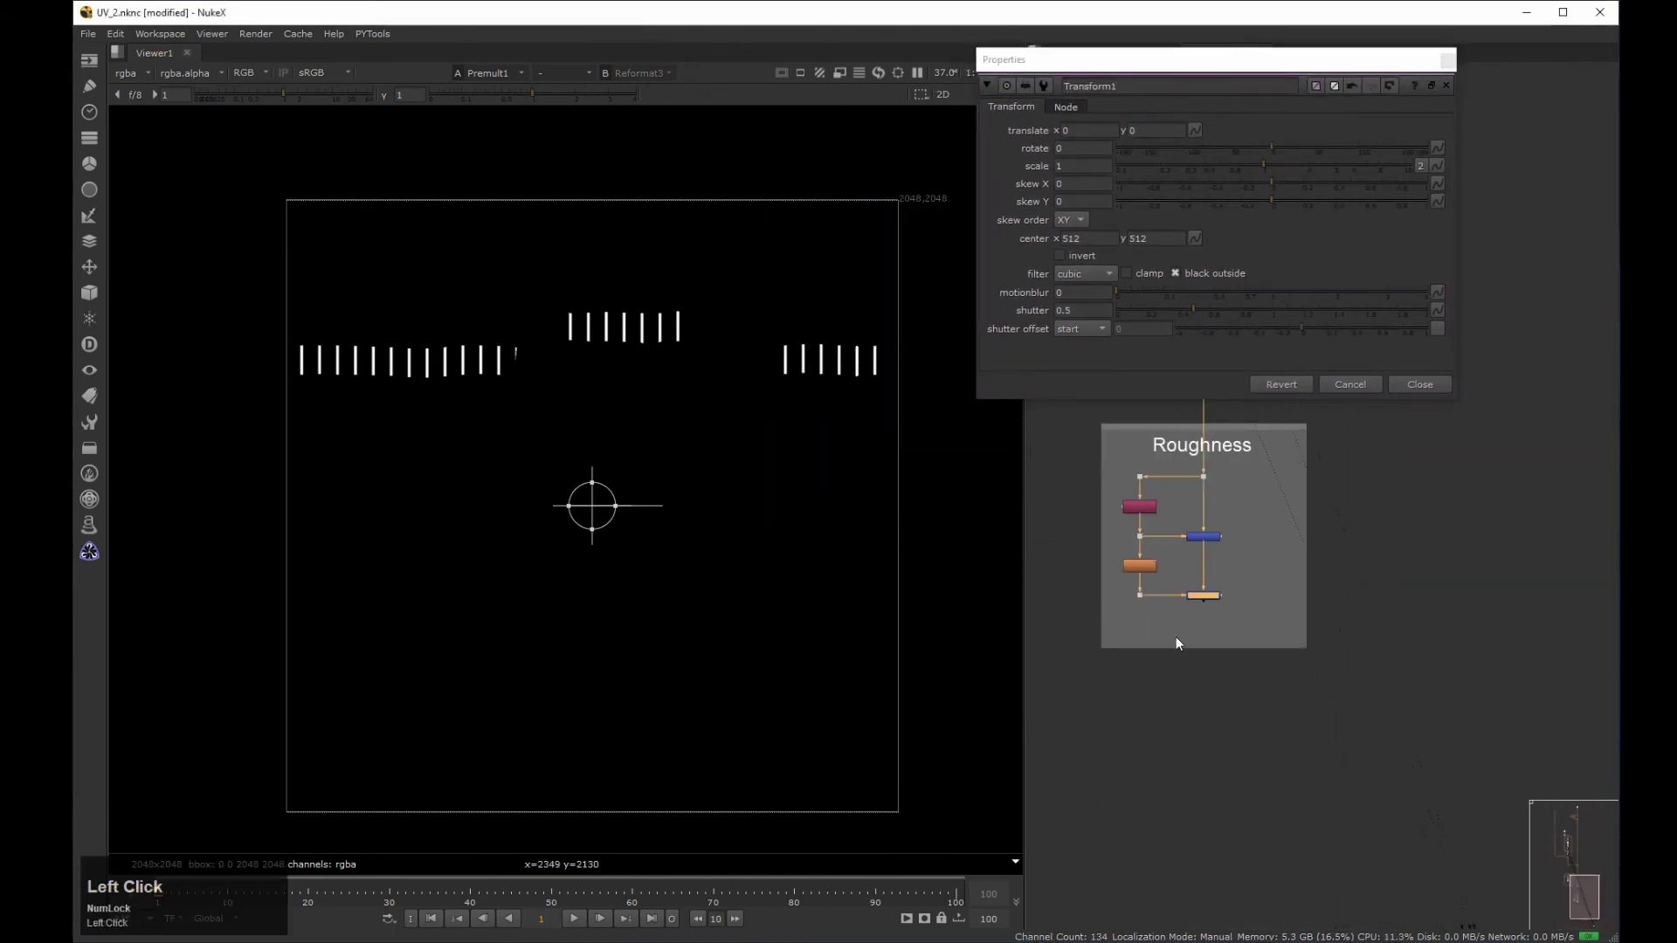
pyautogui.press('1')
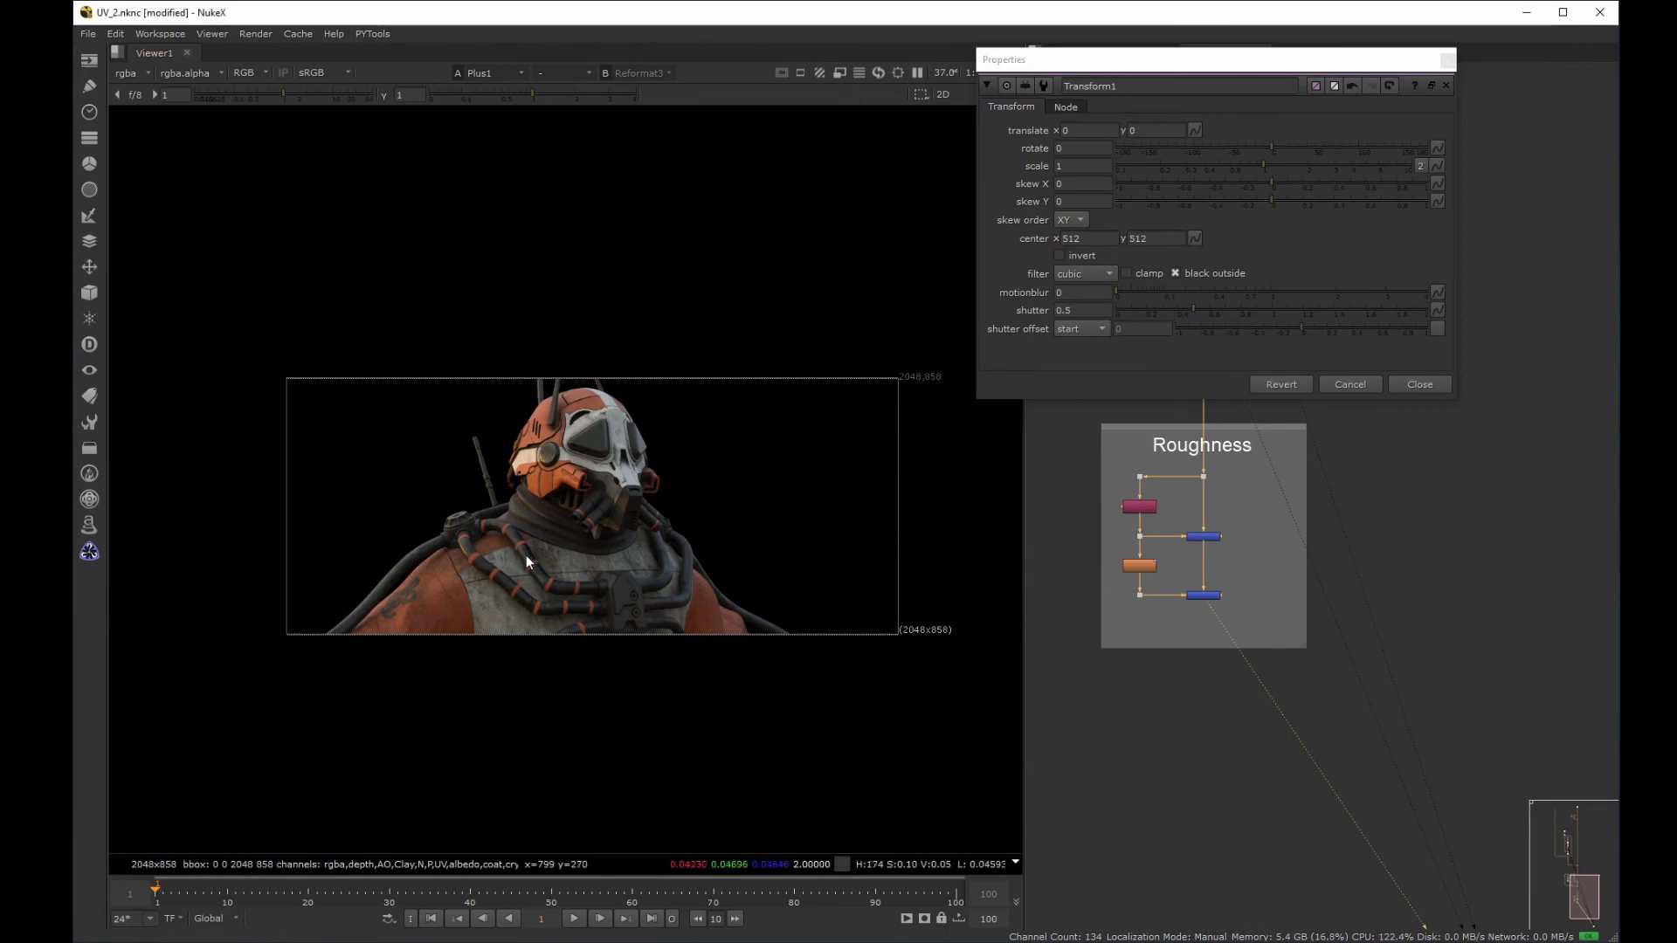
pyautogui.click(569, 571)
pyautogui.moveTo(582, 580); pyautogui.dragTo(940, 295, button='middle')
# Slide the stripes along the pipes by raising the Transform's x translate to 25.
pyautogui.click(1080, 129)
pyautogui.press('Up')
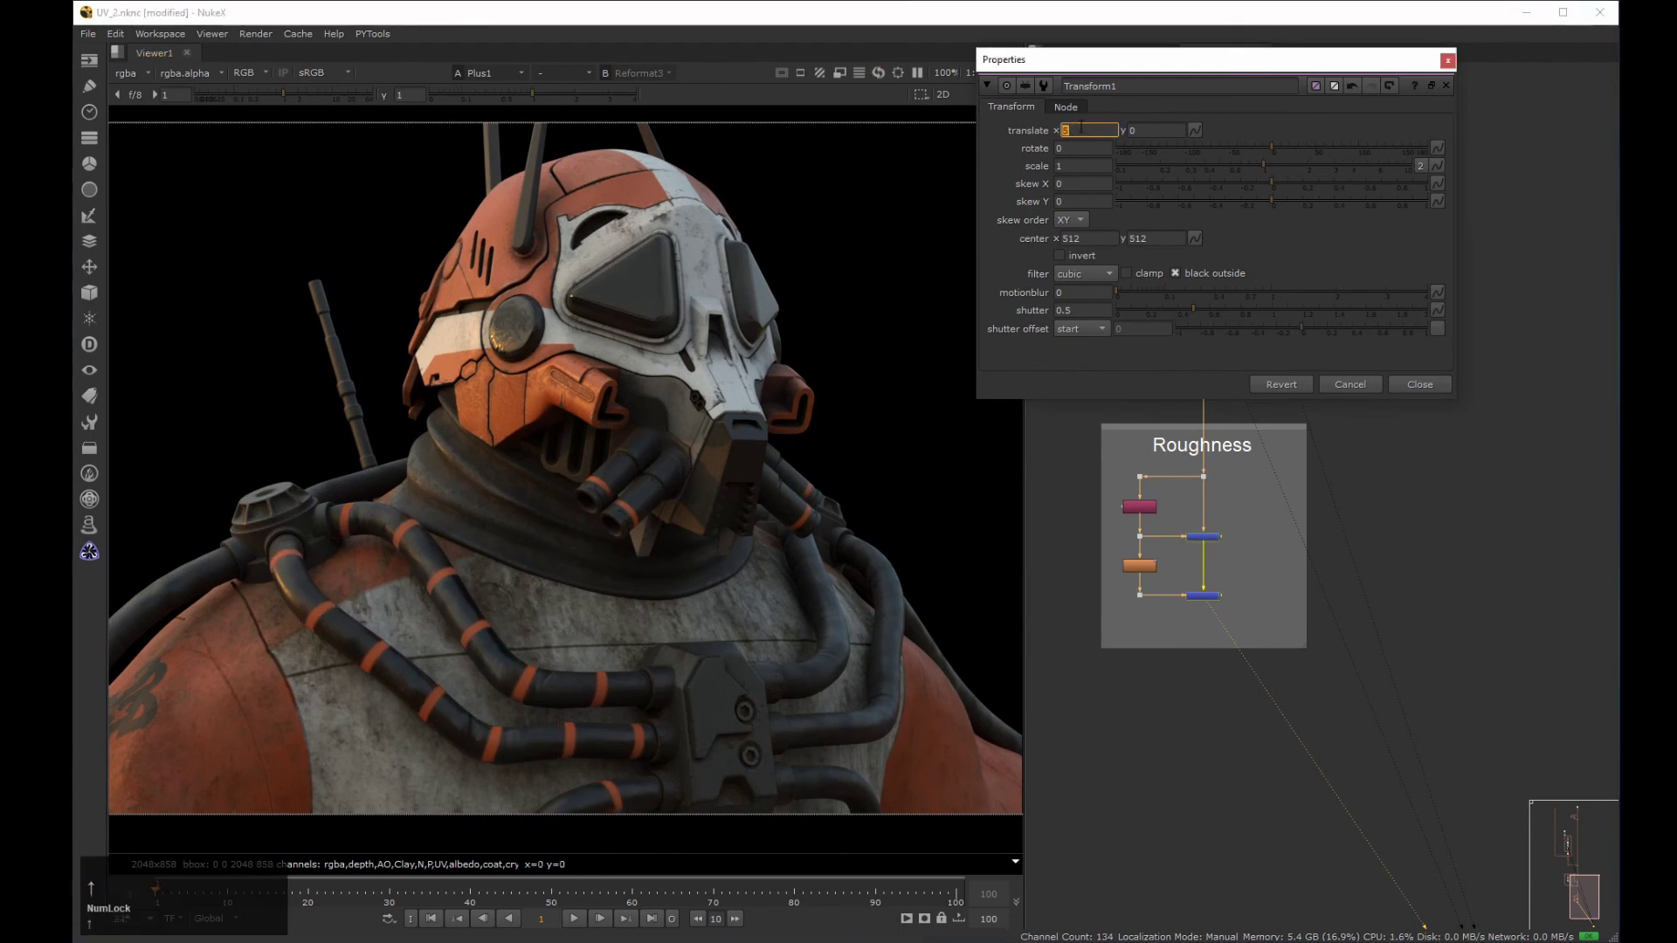
pyautogui.press('Up')
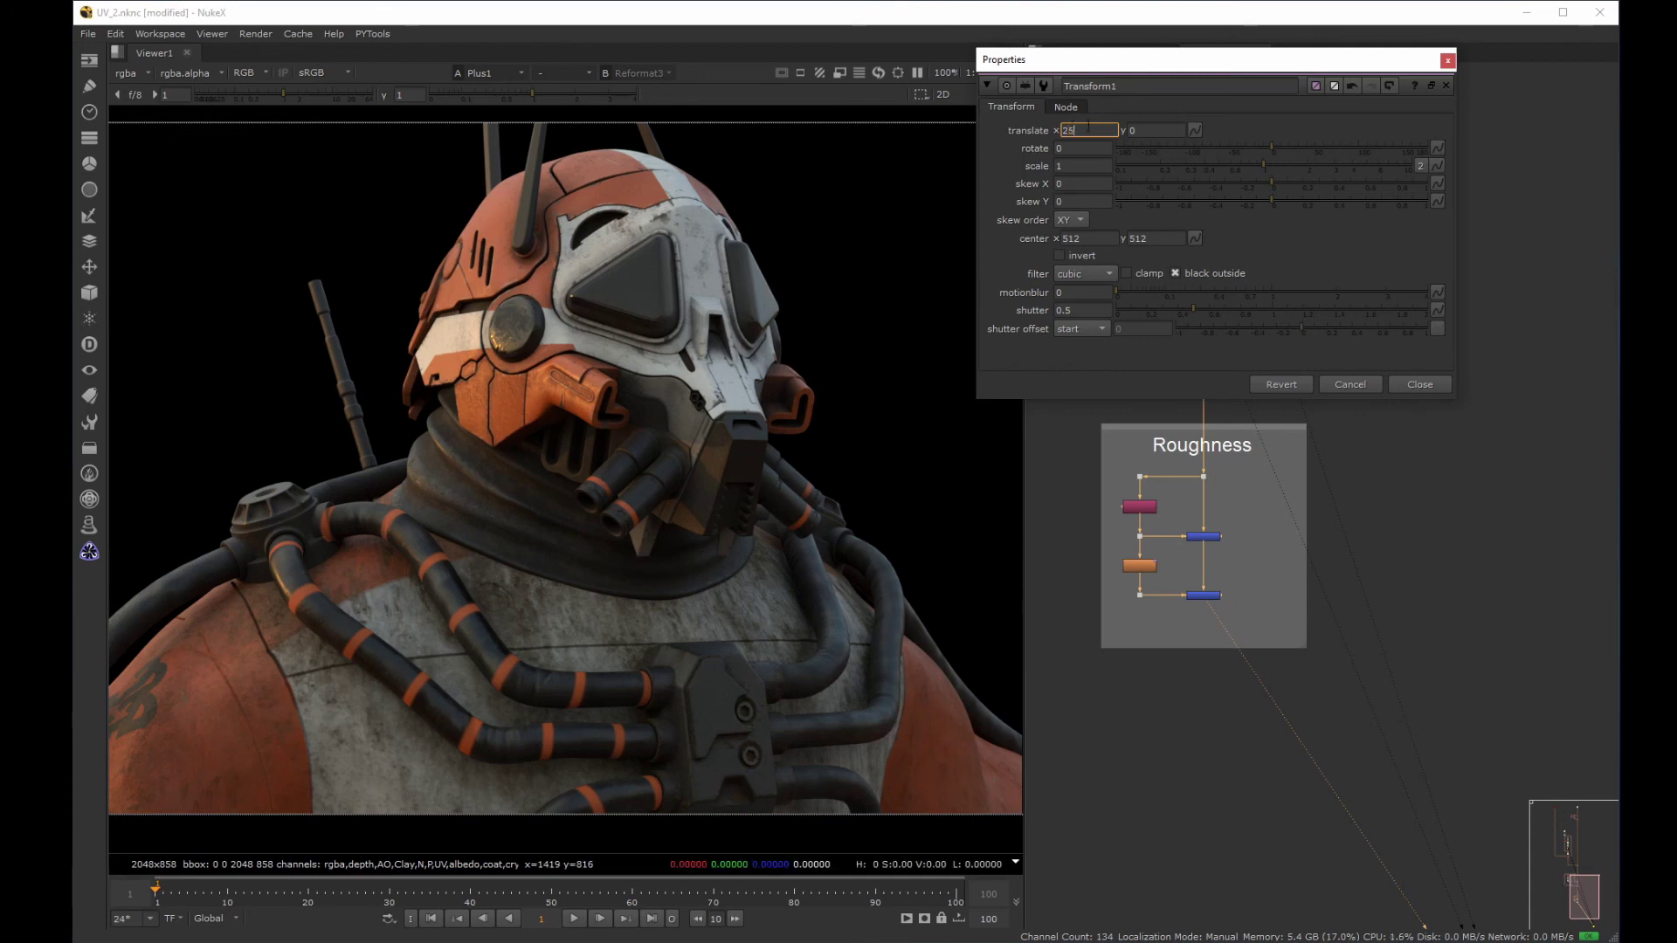
# Drive the Transform's x translate with the expression frame and close its properties.
pyautogui.rightClick(1087, 131)
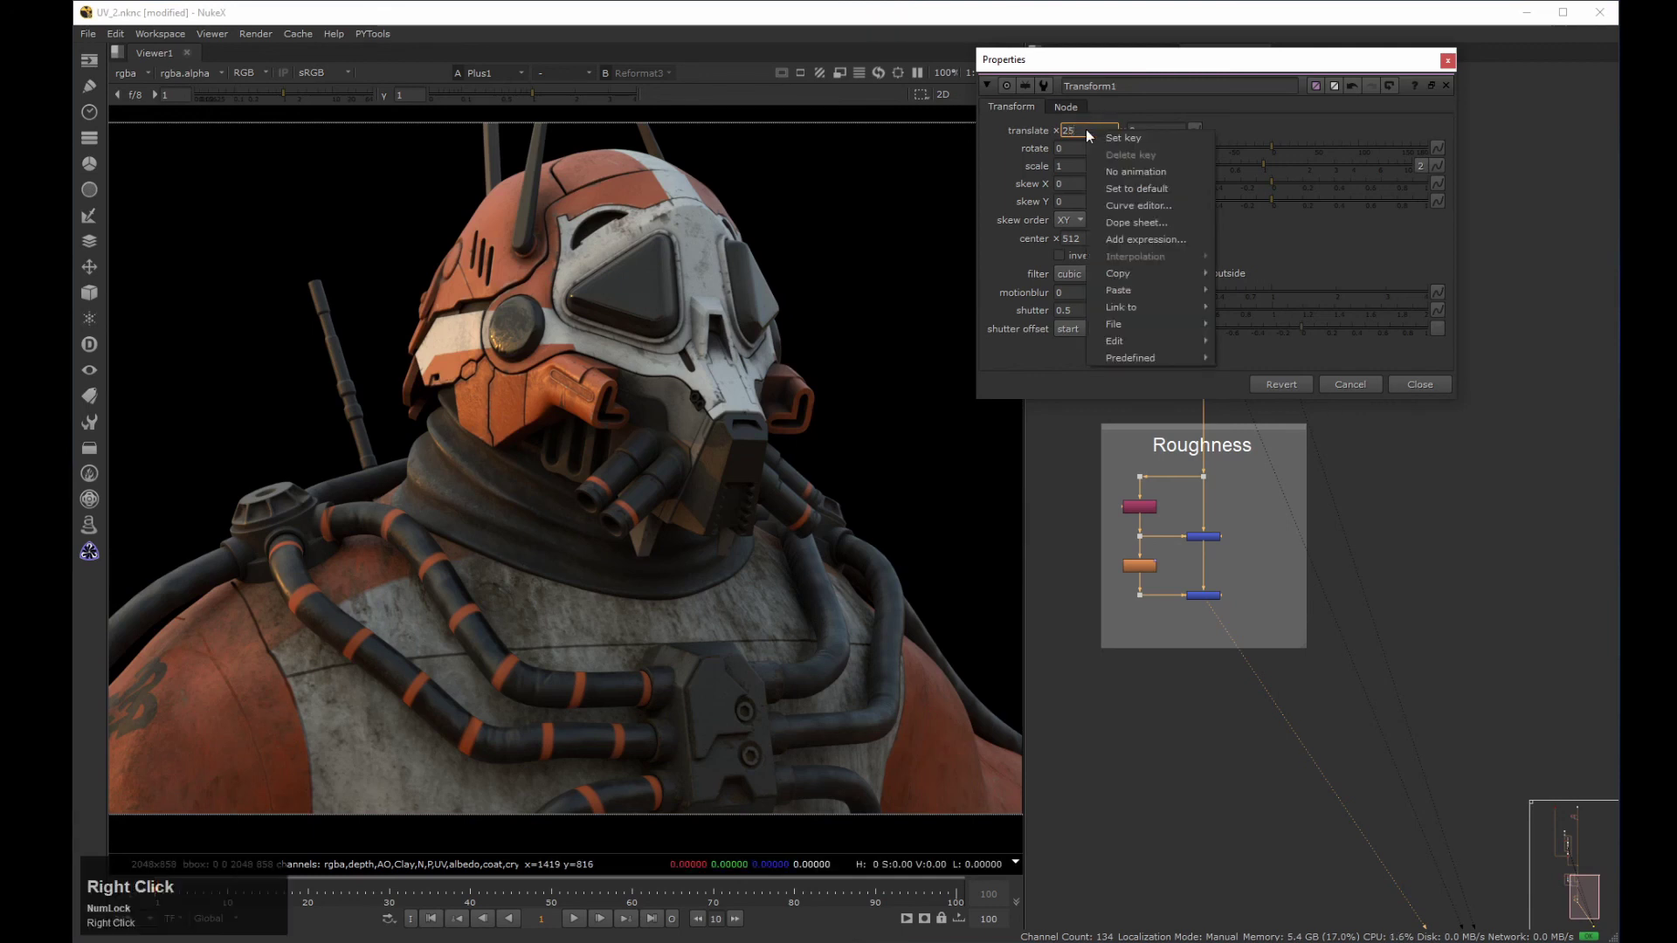
pyautogui.click(1170, 245)
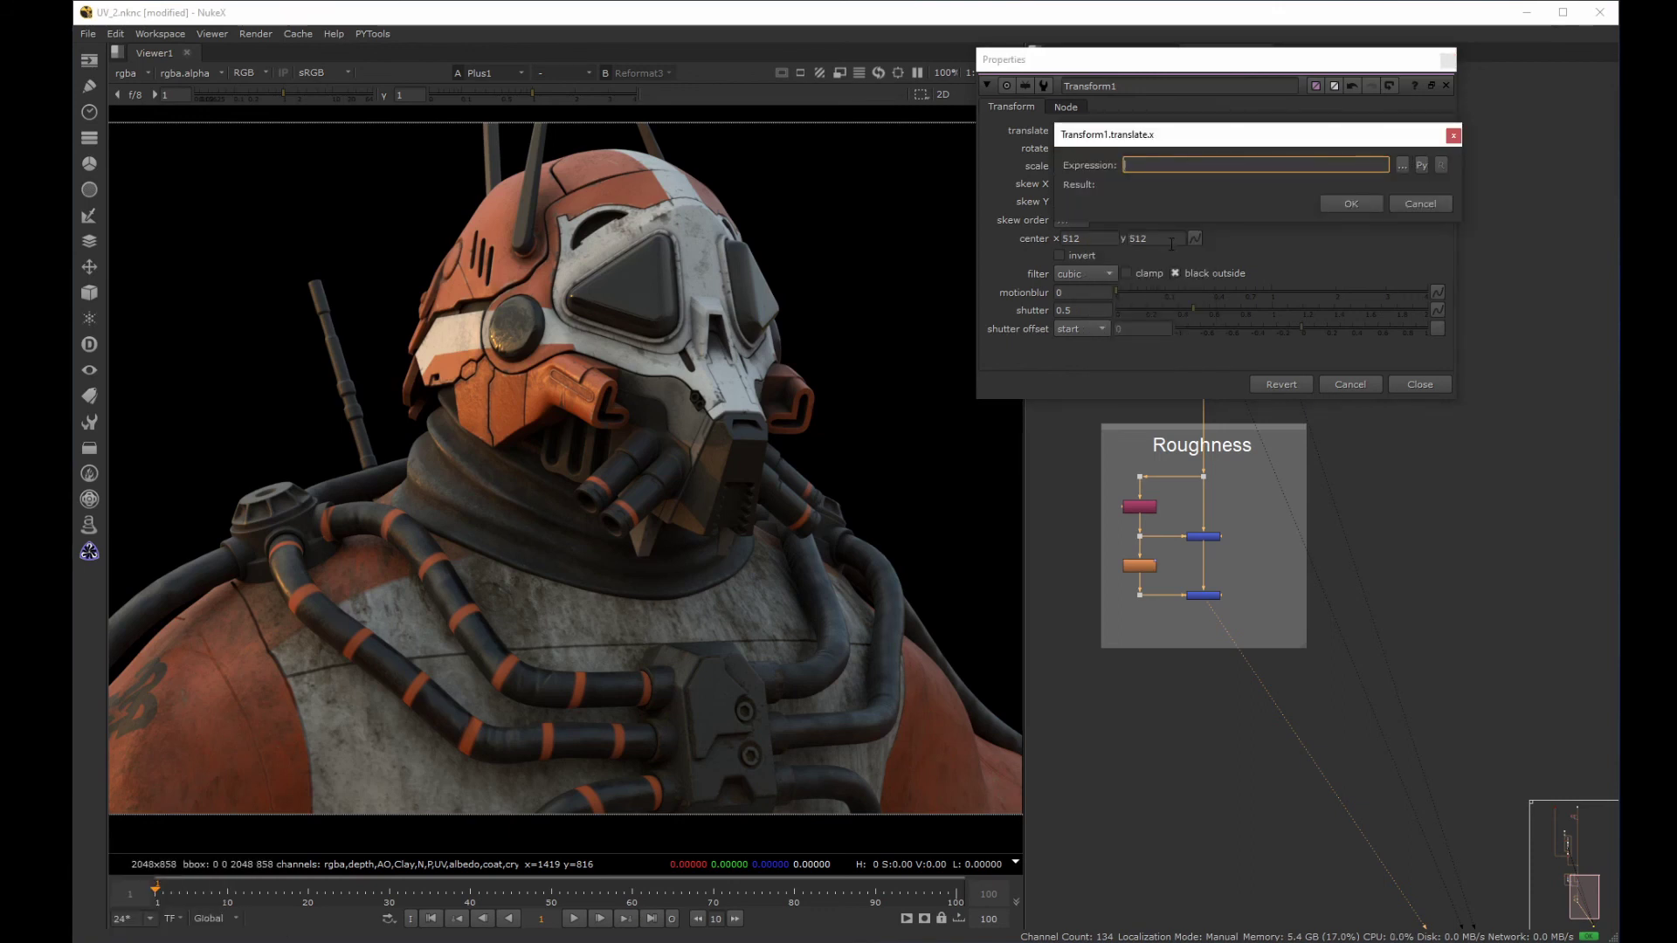
pyautogui.write('frame')
pyautogui.click(1368, 200)
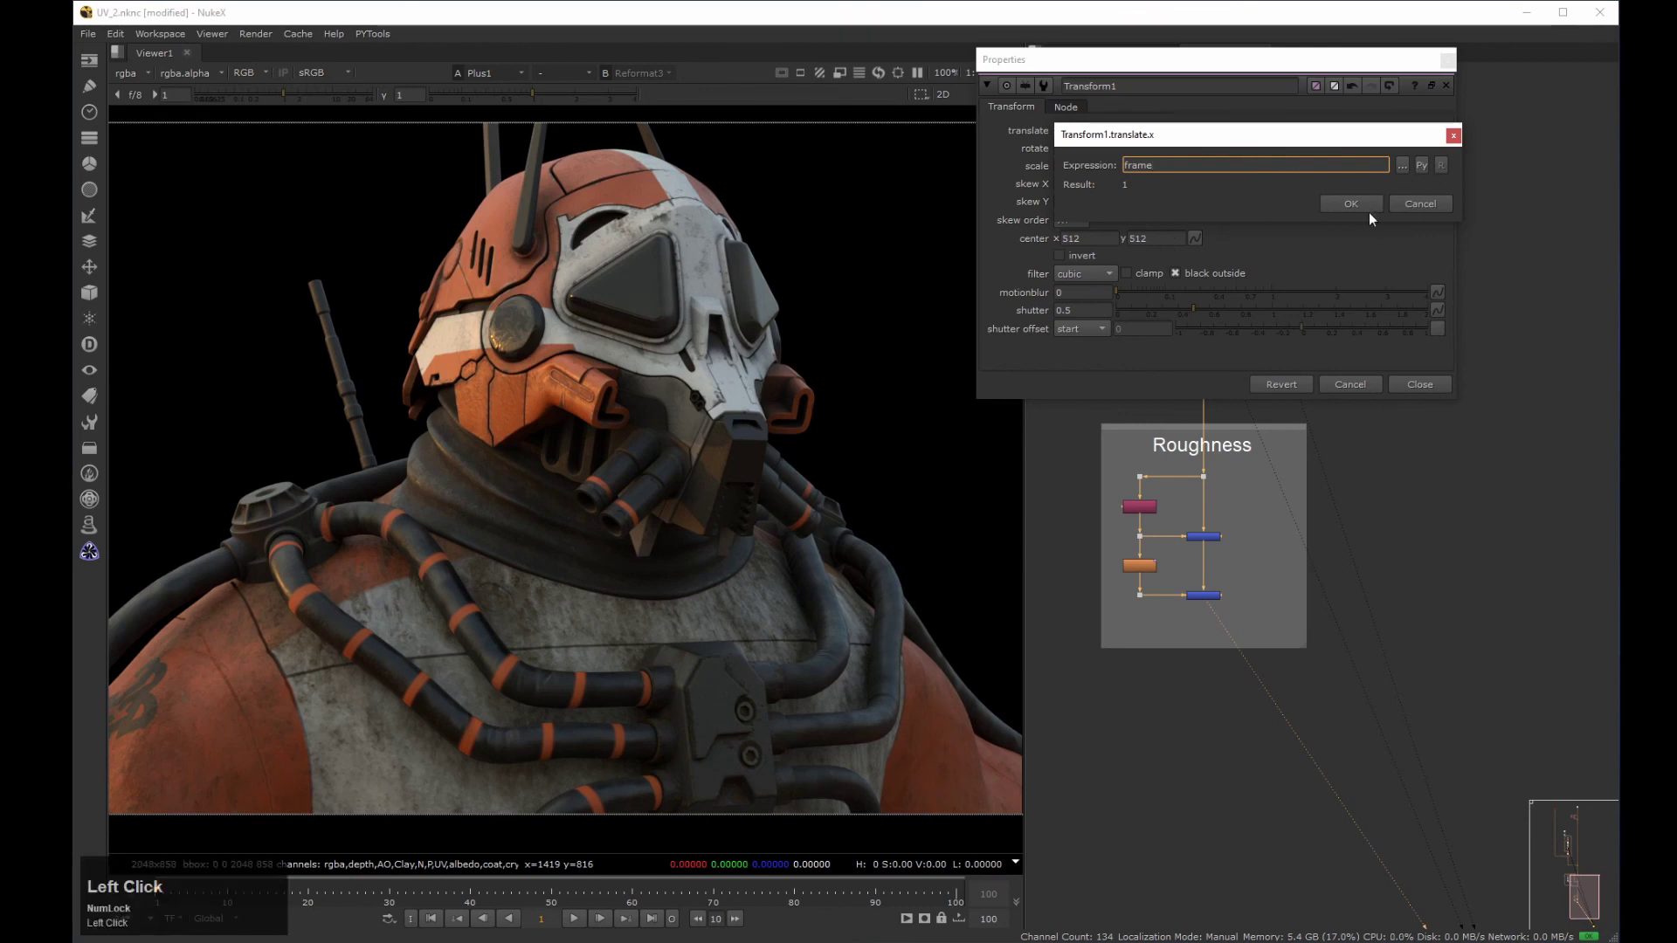
pyautogui.click(1412, 385)
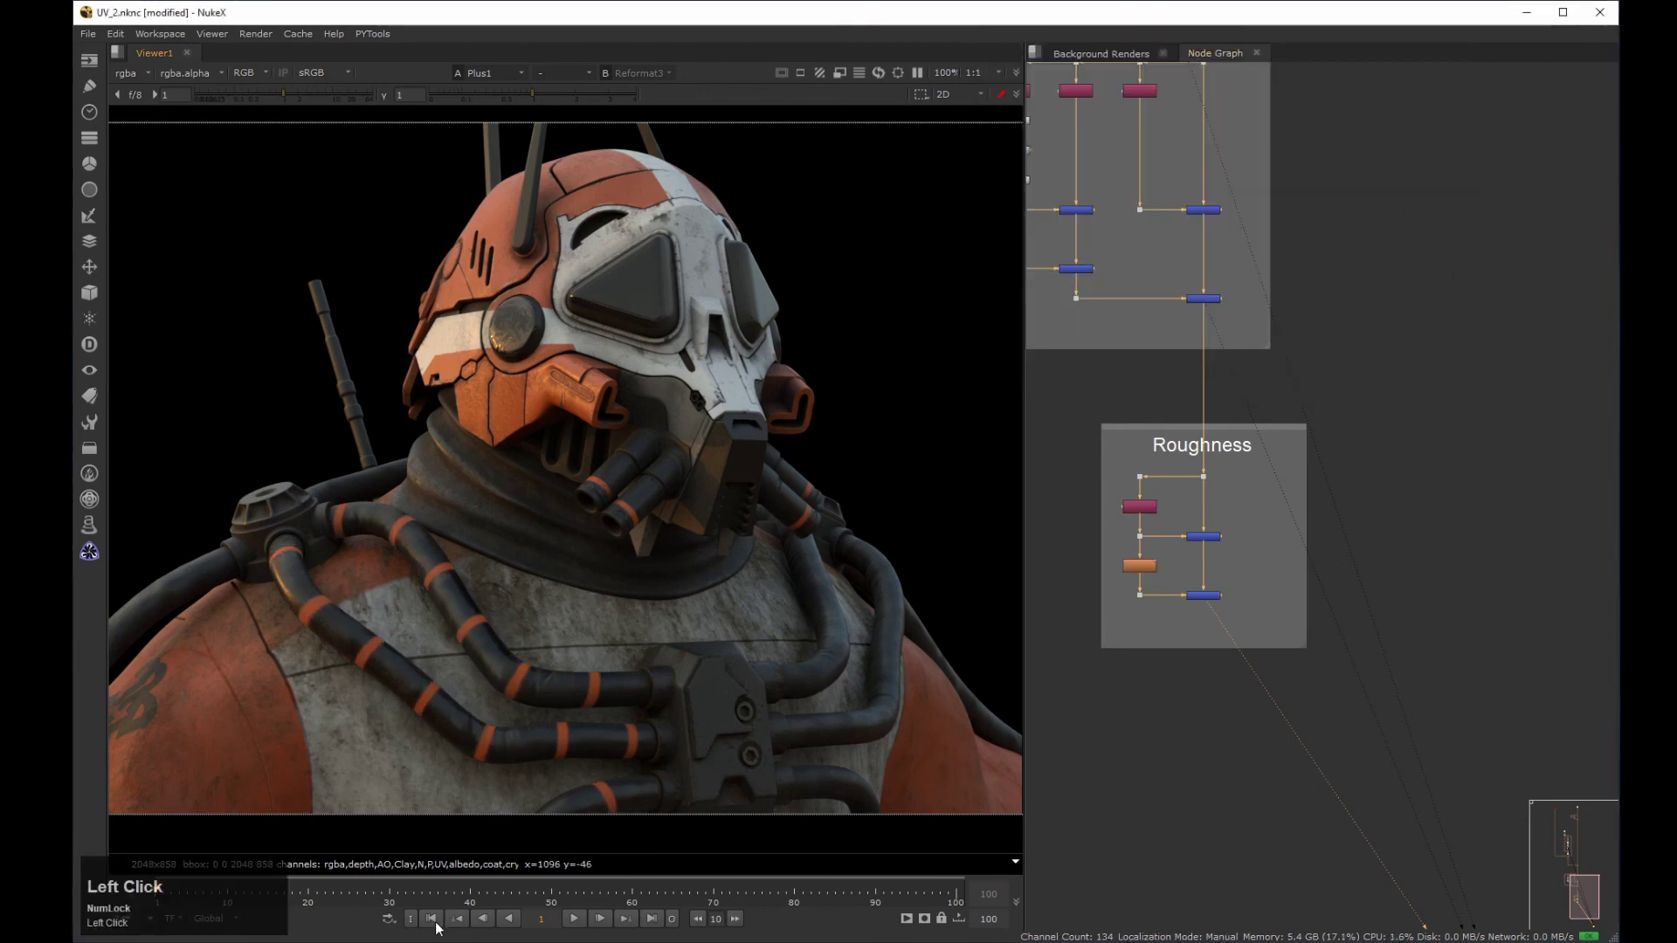
# Maximize the viewer and play the animated stripes.
pyautogui.press('space')
pyautogui.click(854, 920)
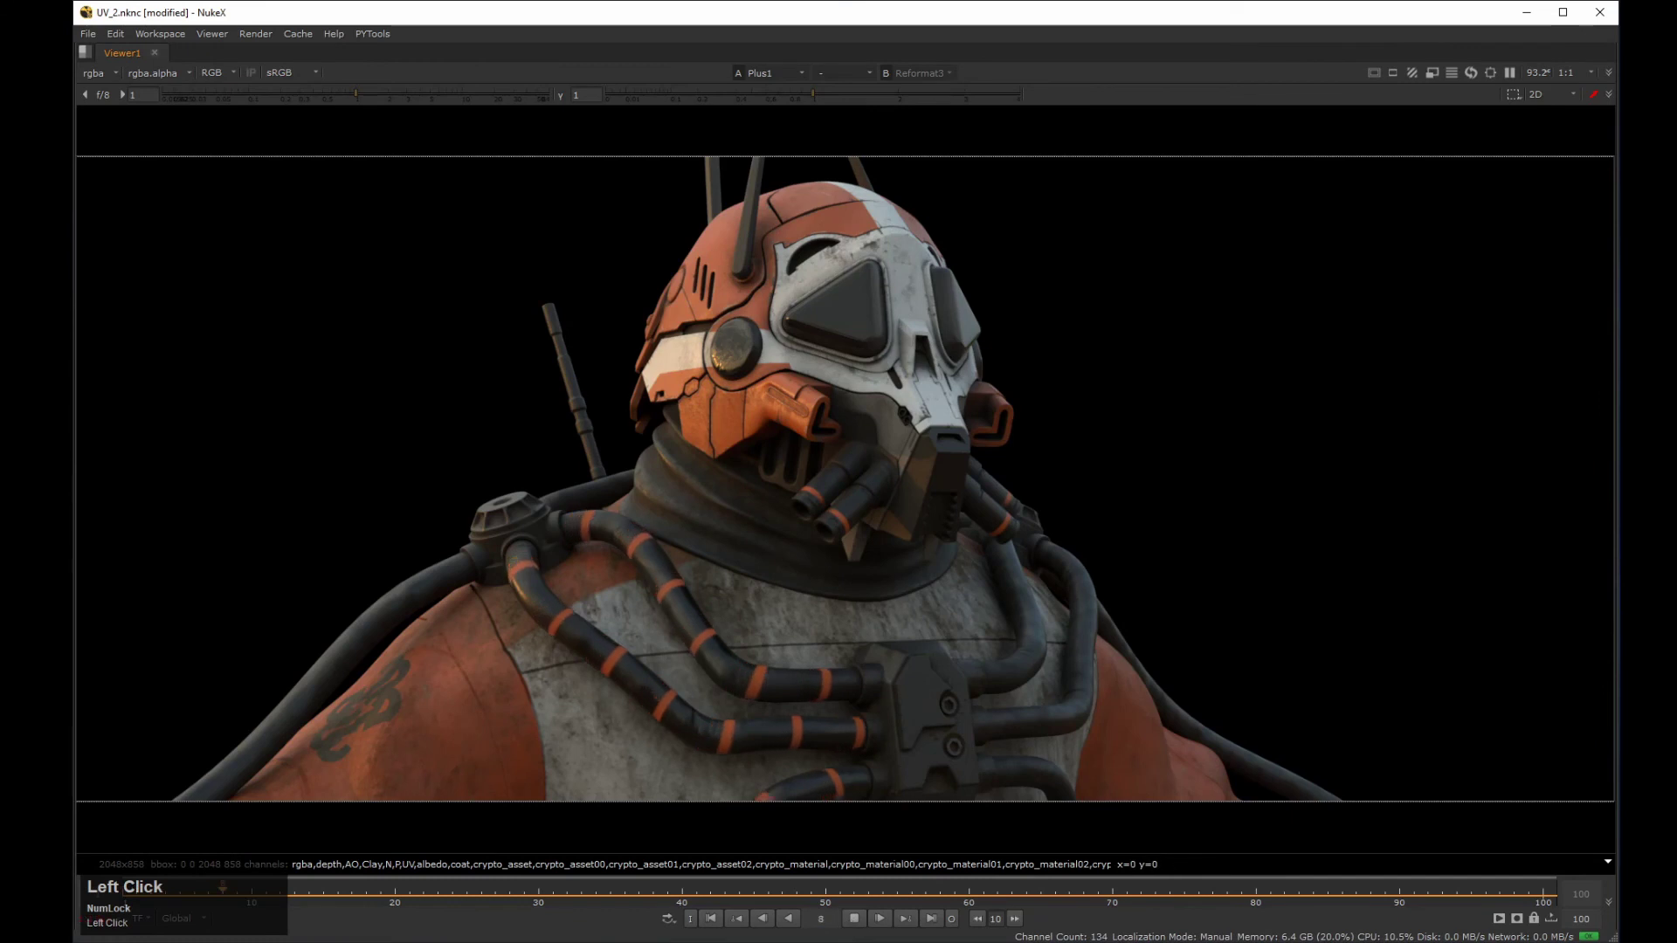